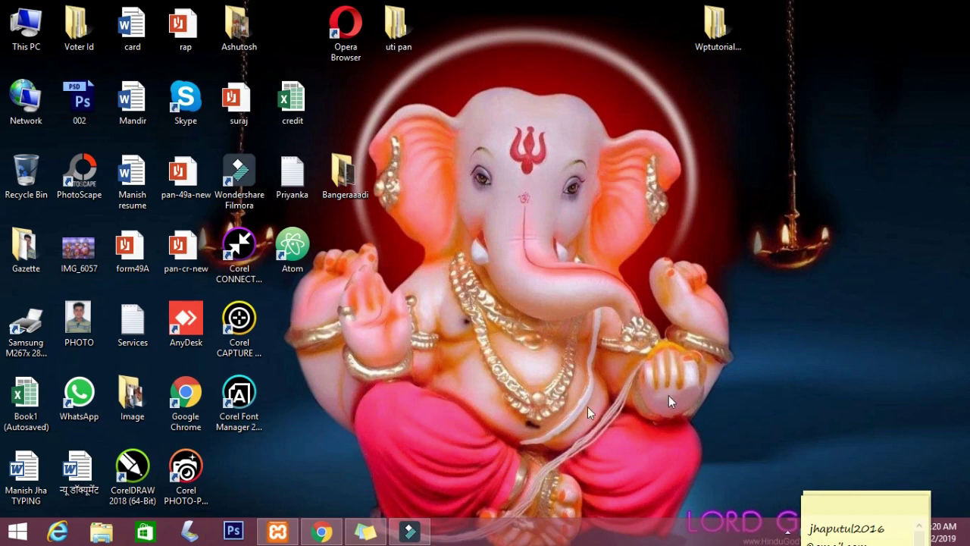
Bring Chrome forward, glance at the live Manish Travels site, and return to the login tab.
left_click(321, 535)
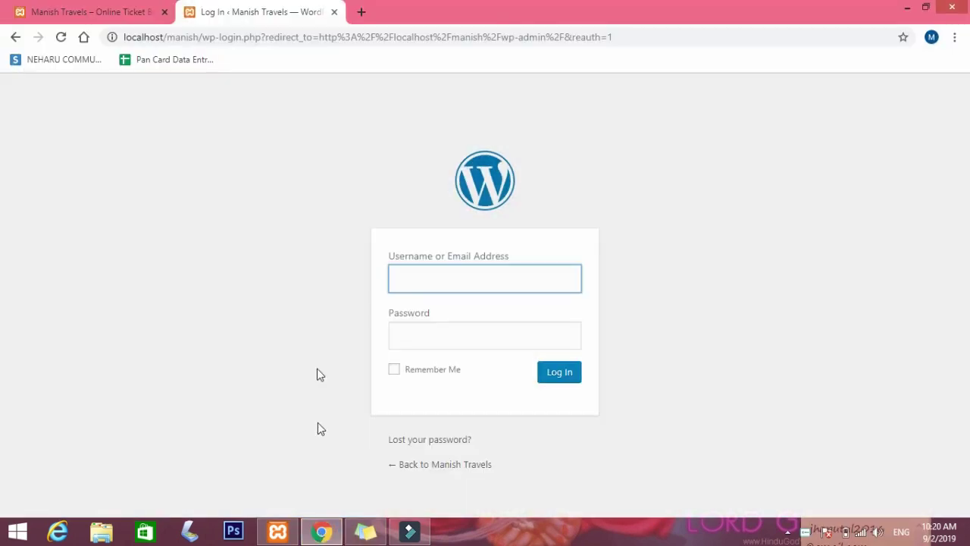
left_click(91, 13)
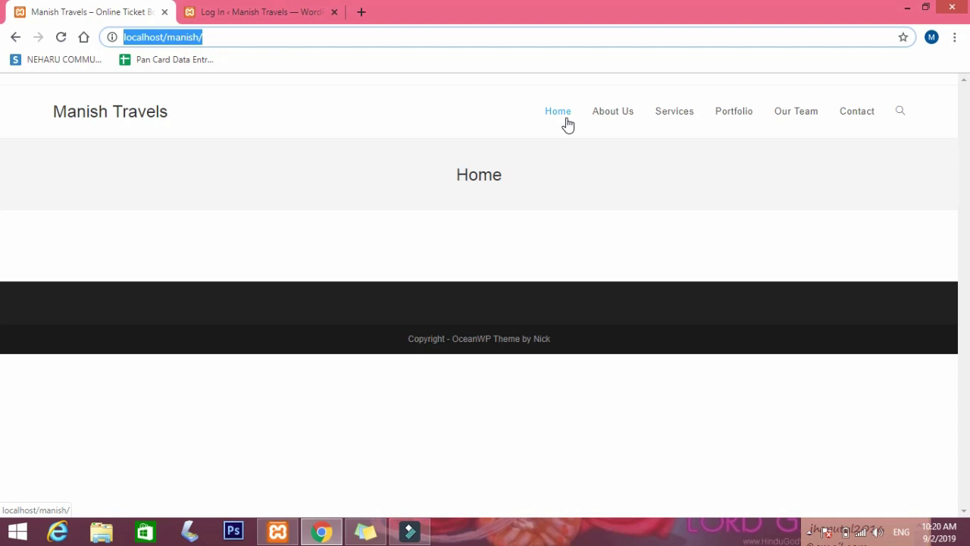
left_click(286, 12)
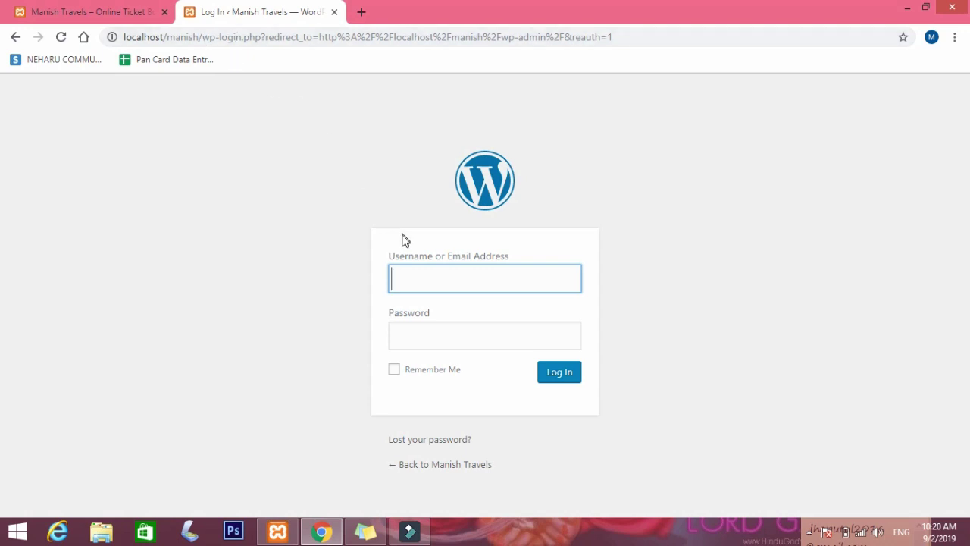
Log in to WordPress as admin with the account password.
left_click(427, 285)
type("admin")
key("Tab")
type("******")
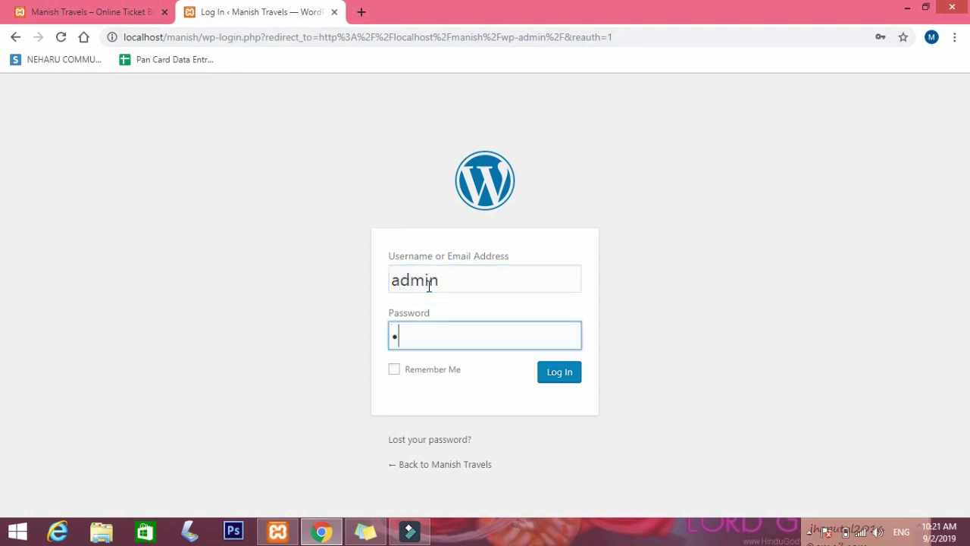
type("****")
key("Return")
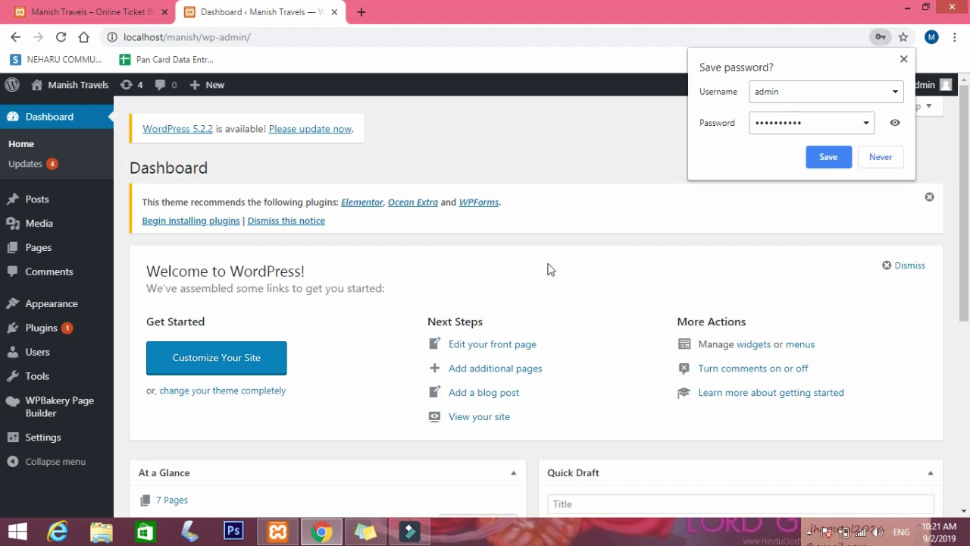
Decline Chrome's offer to save the login password.
left_click(872, 169)
left_click(839, 162)
left_click(885, 156)
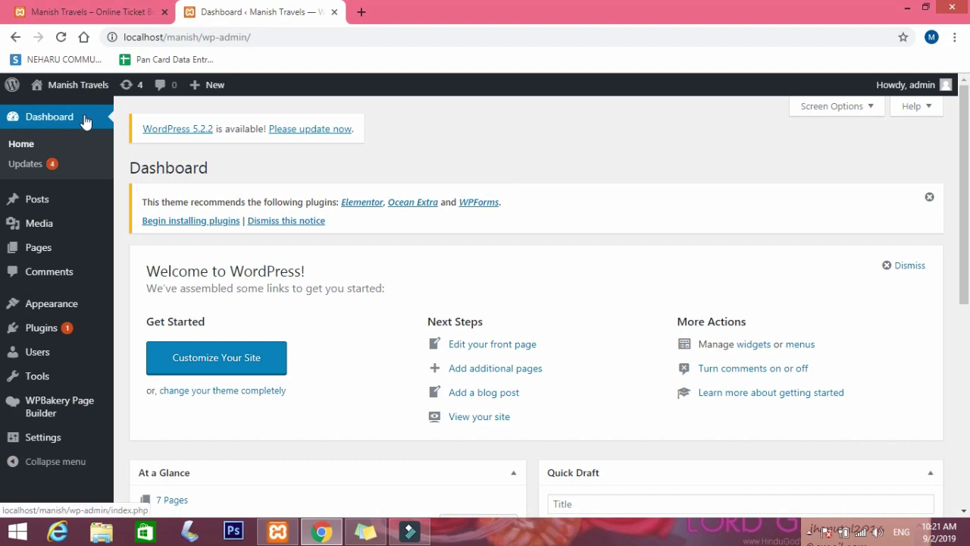
Look through installed plugins and site pages, then go to Settings > Permalinks.
left_click(59, 332)
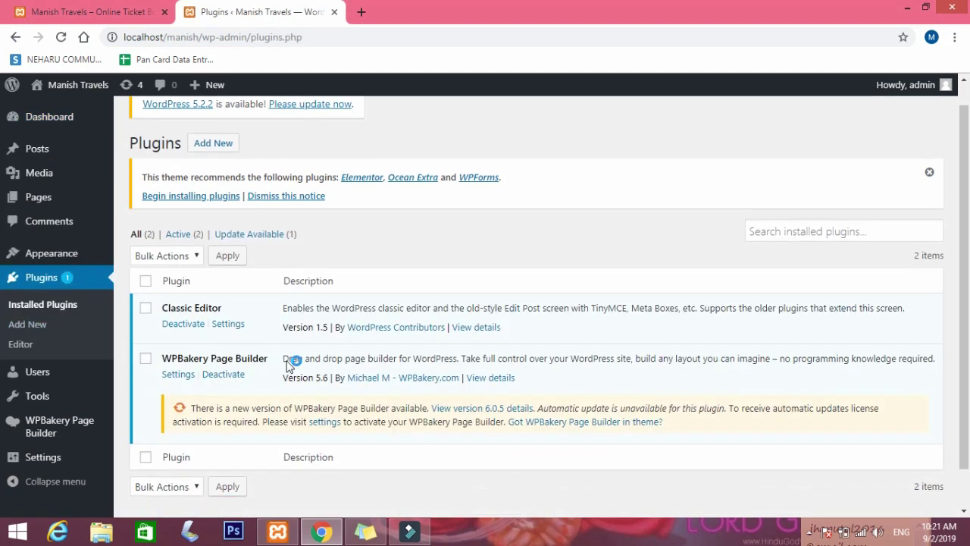
scroll(287, 357, "down", 1)
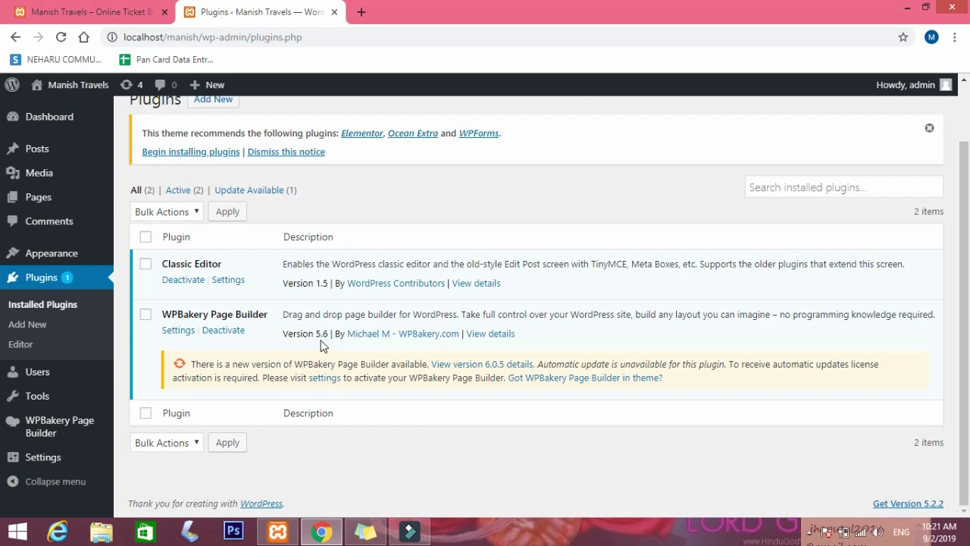
left_click(71, 198)
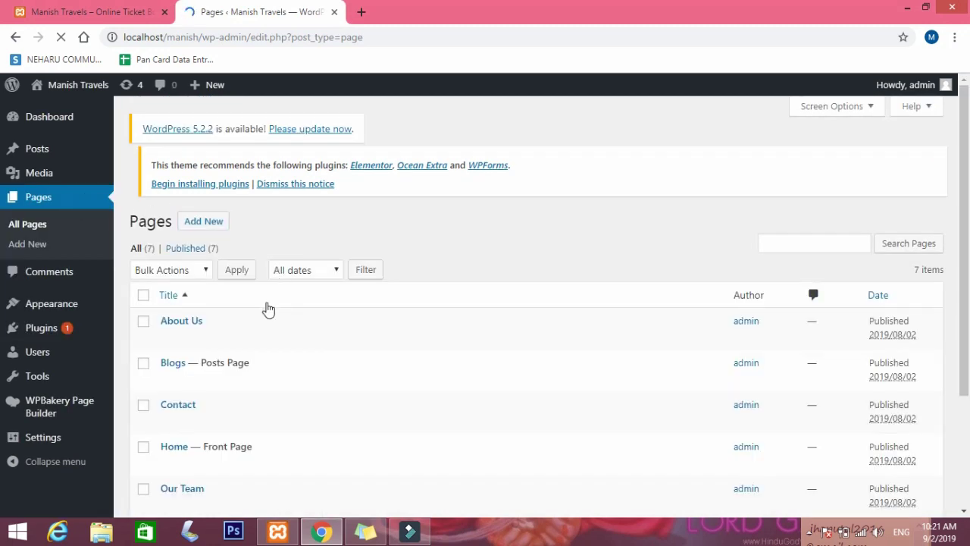
scroll(267, 311, "down", 3)
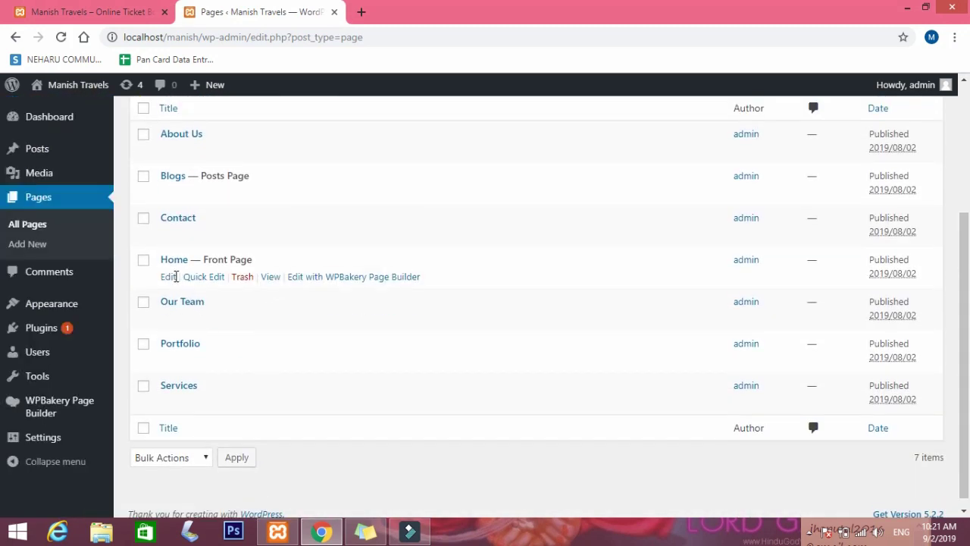
left_click(43, 437)
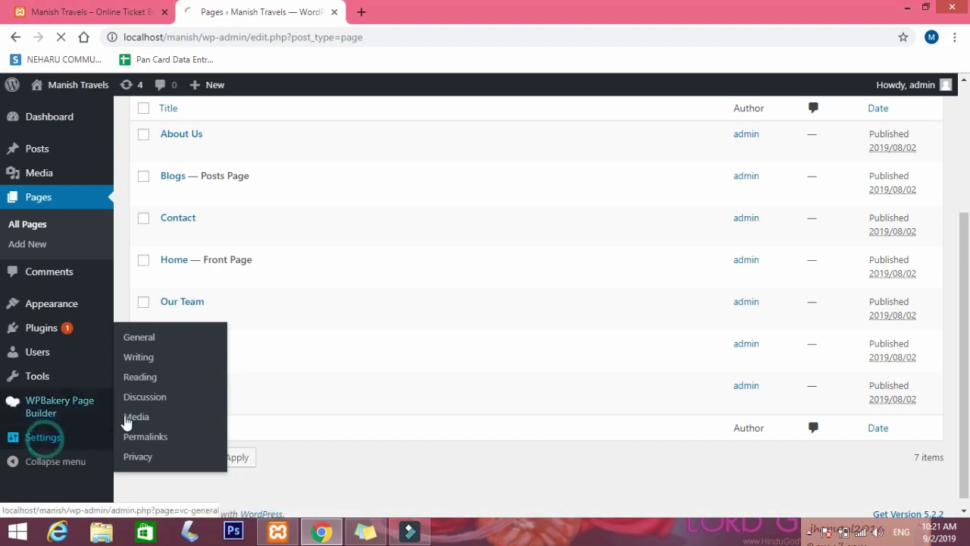
left_click(140, 438)
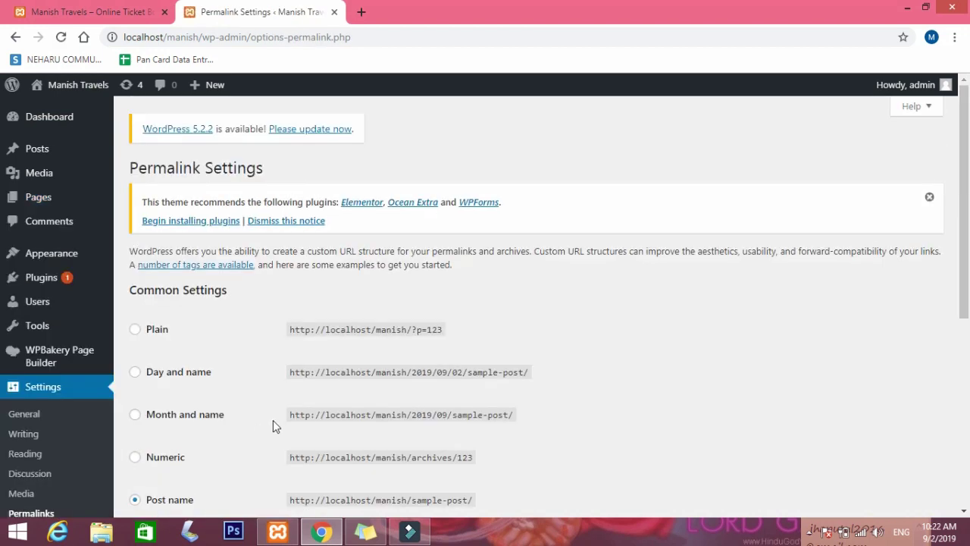
Load localhost/manish/home in the live site tab to test the page address.
scroll(288, 413, "down", 2)
scroll(306, 411, "down", 1)
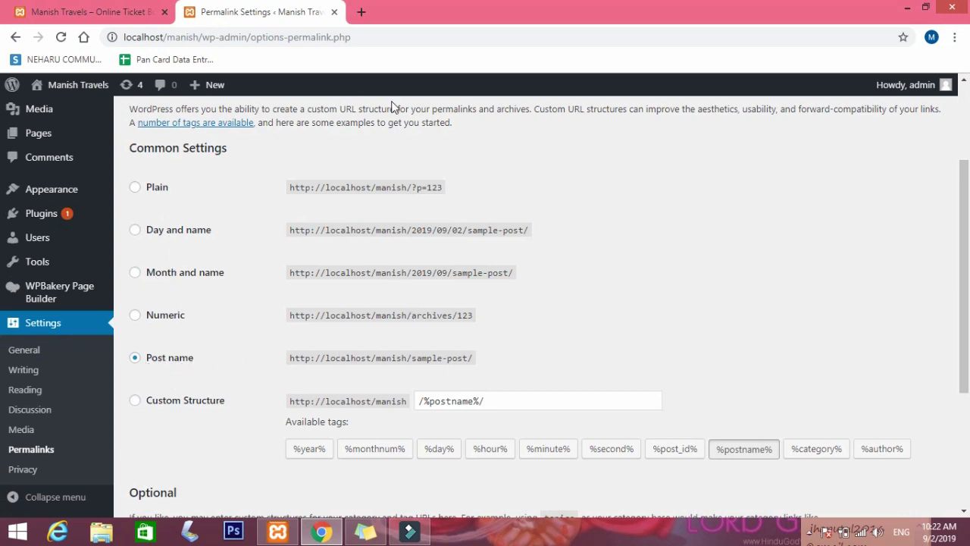
left_click(361, 12)
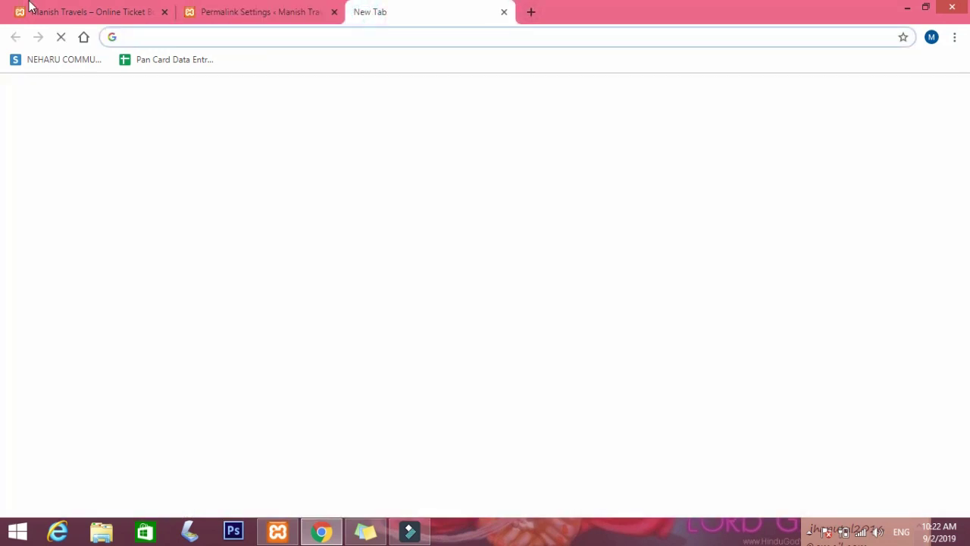
left_click(91, 12)
left_click(186, 38)
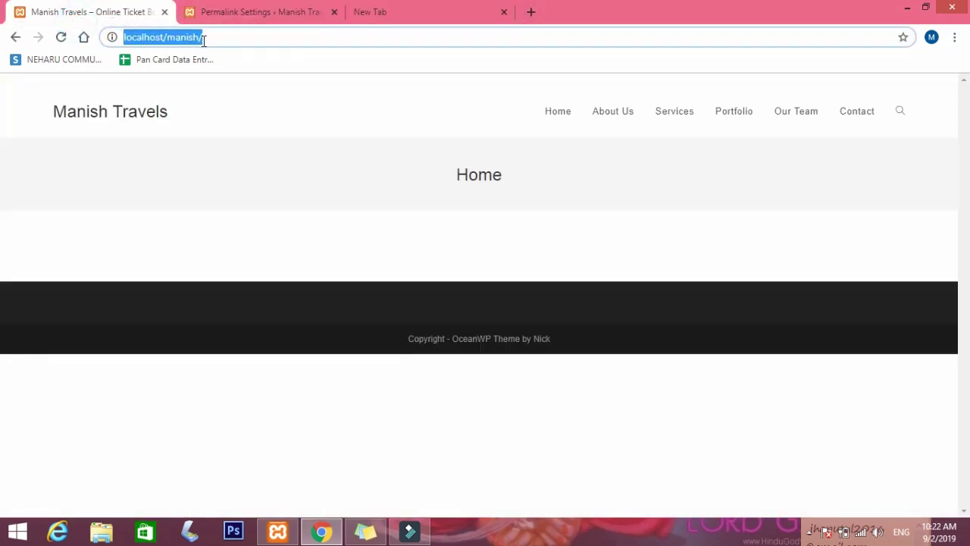
left_click(218, 37)
type("honme")
key("BackSpace")
key("BackSpace")
key("BackSpace")
type("e")
key("BackSpace")
type("me")
key("Return")
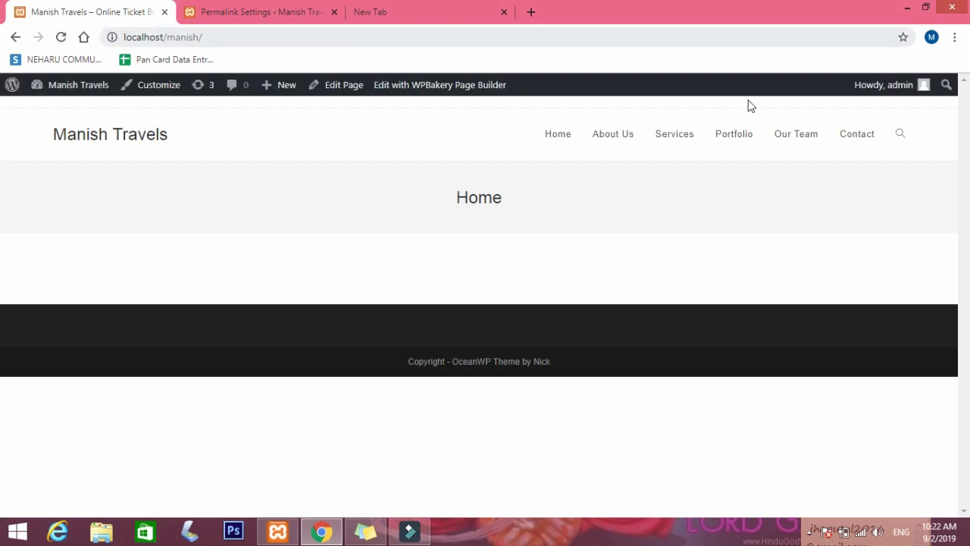
Load localhost/manish/services to test the Services page address.
left_click(213, 37)
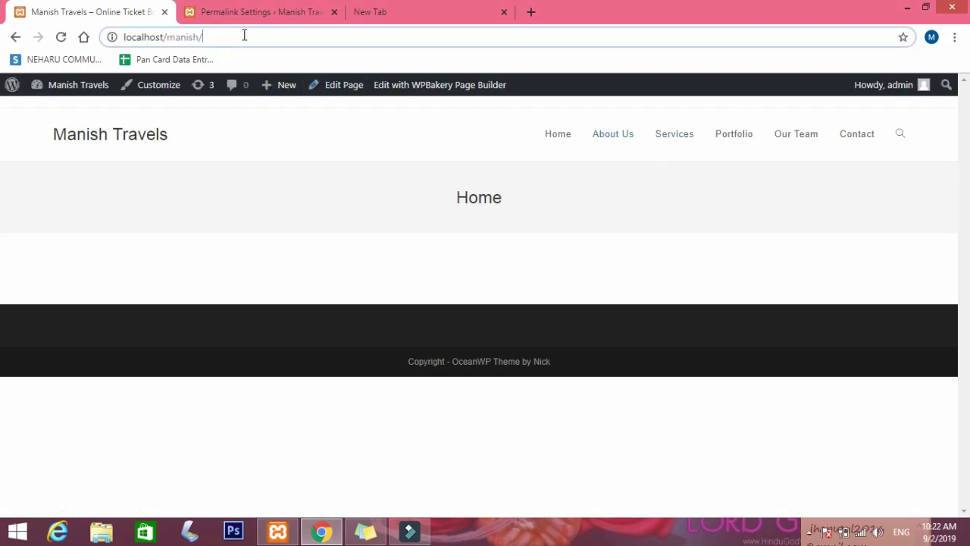
type("services")
key("Return")
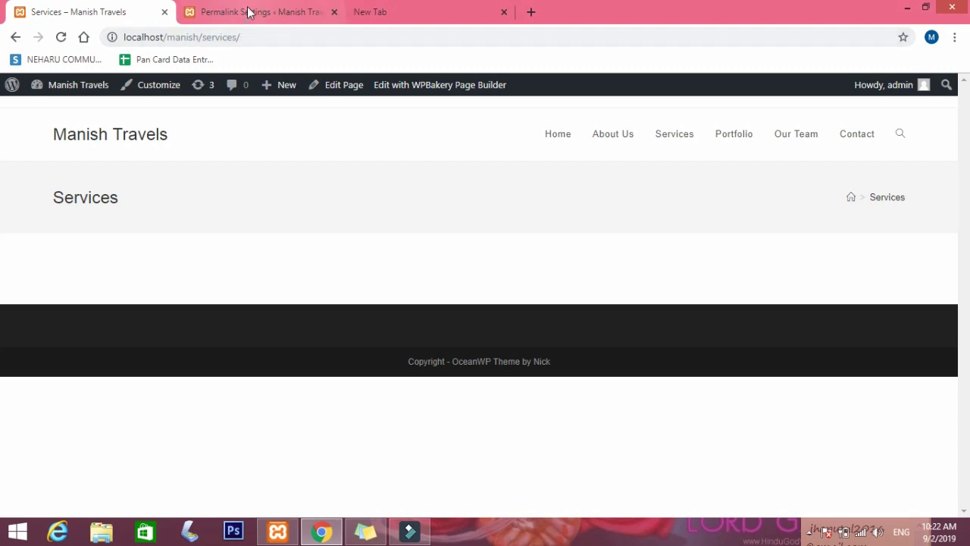
Select the Post name permalink structure and save the changes.
left_click(247, 9)
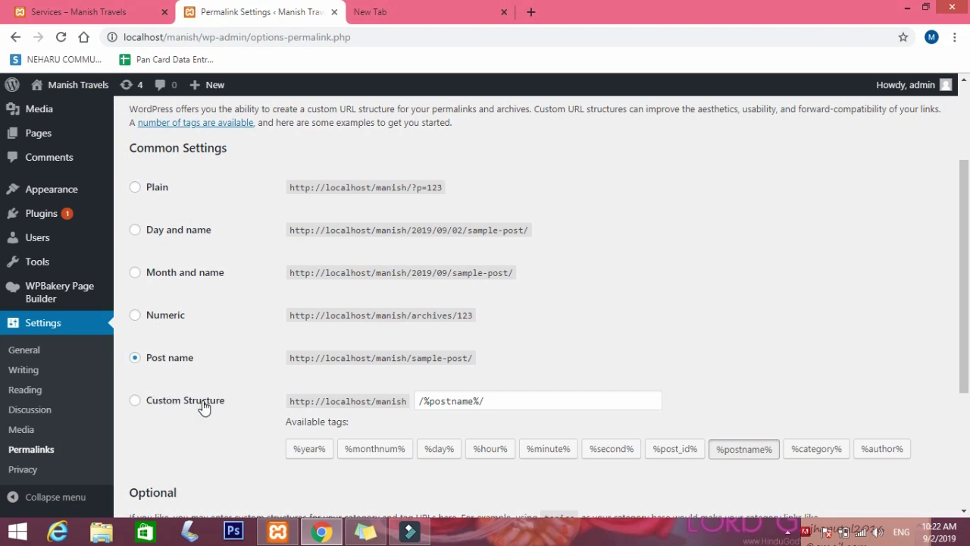
triple_click(479, 403)
left_click(573, 345)
left_click_drag(155, 358, 150, 358)
left_click(133, 359)
scroll(350, 272, "down", 3)
left_click(162, 446)
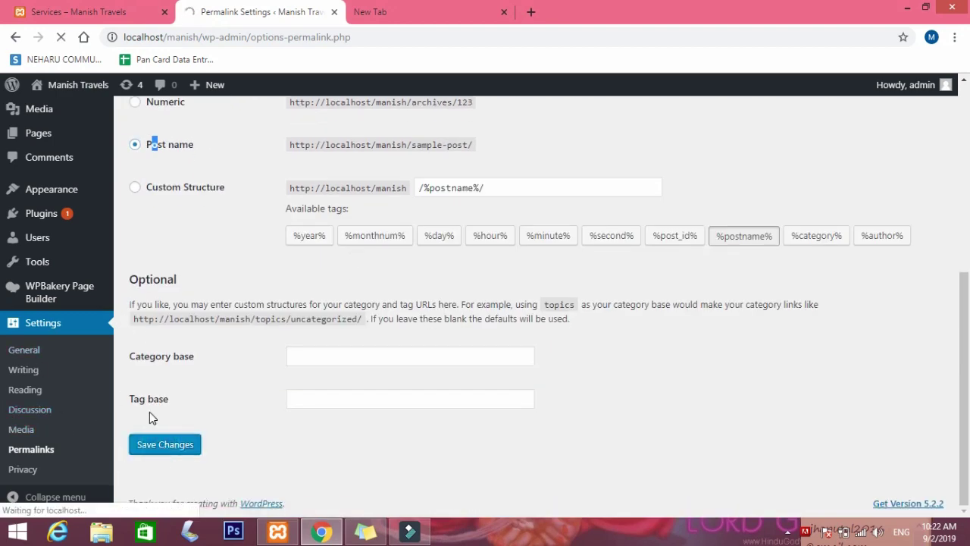
scroll(34, 424, "down", 4)
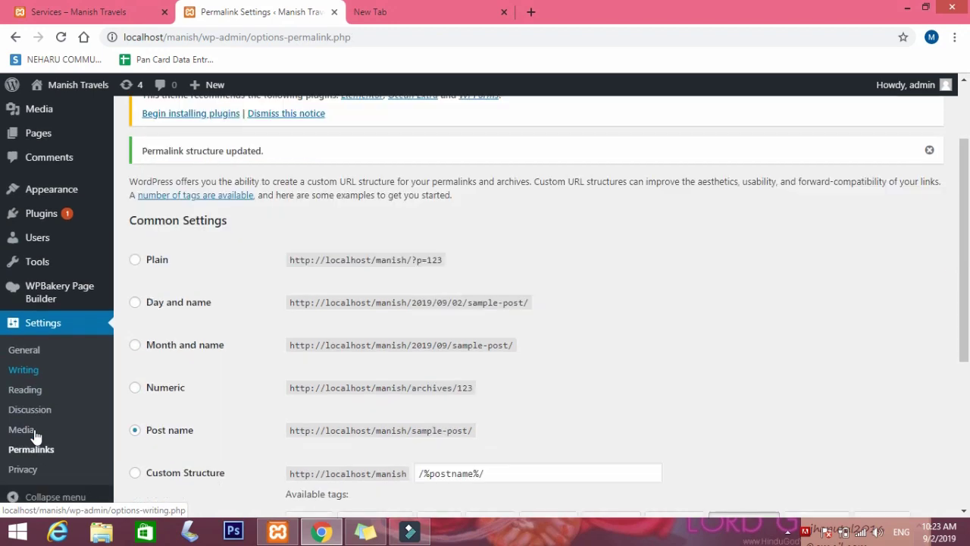
In Settings > Reading, confirm the homepage is set to the Home page.
left_click(26, 390)
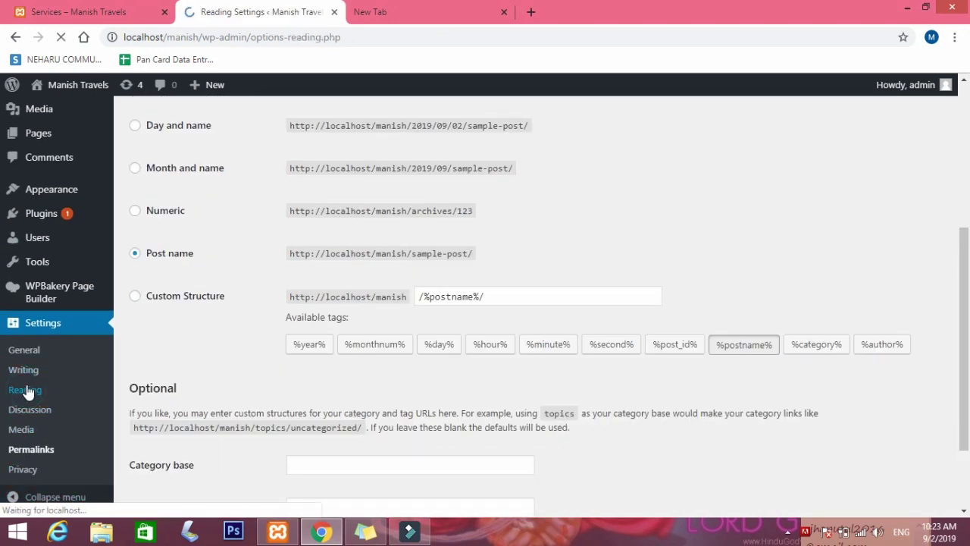
scroll(235, 390, "down", 3)
scroll(244, 392, "up", 2)
scroll(245, 392, "down", 2)
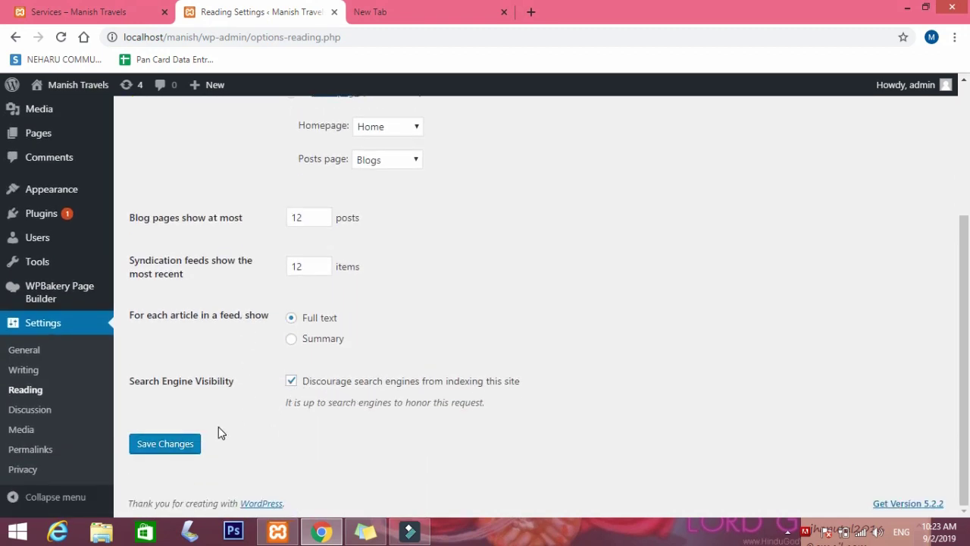
scroll(219, 432, "up", 3)
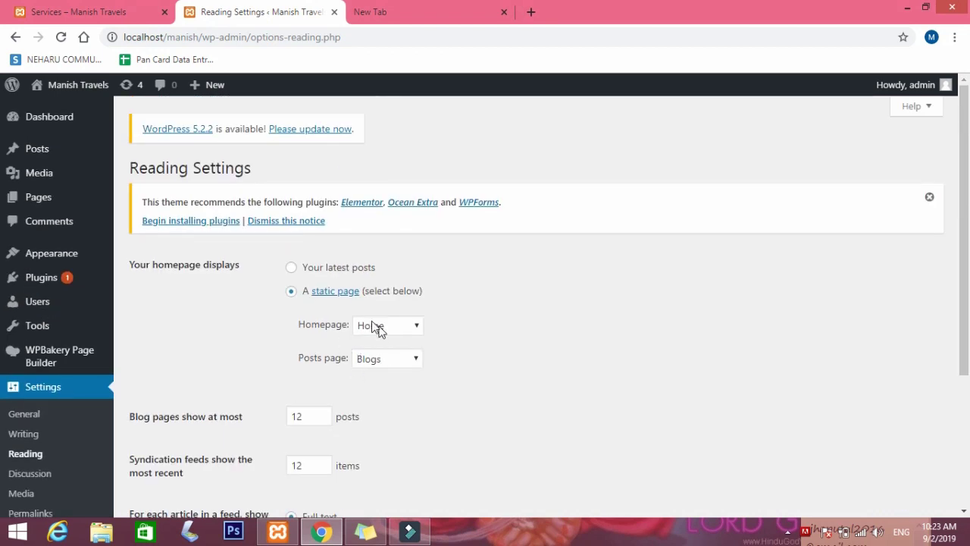
left_click(386, 328)
left_click(385, 329)
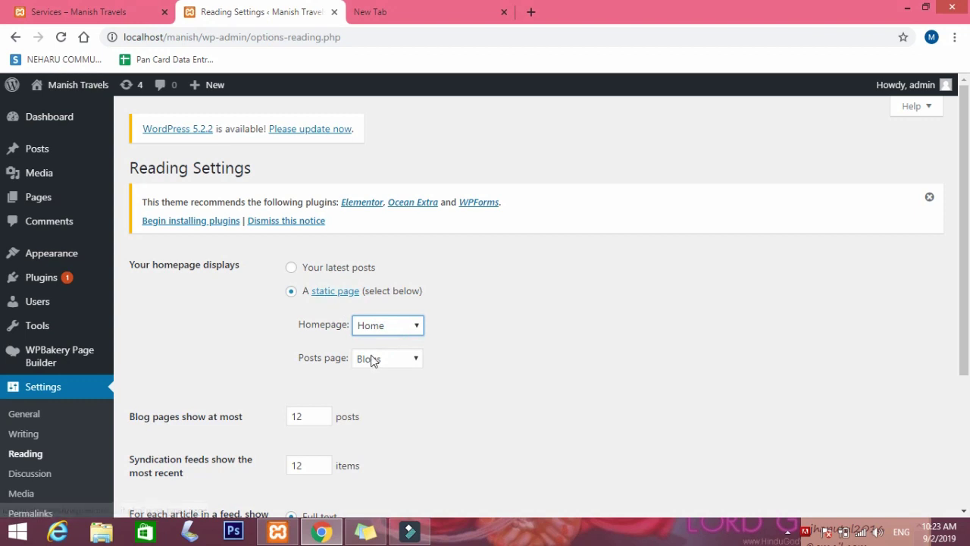
Start editing the Home page from Pages > All Pages.
left_click(44, 198)
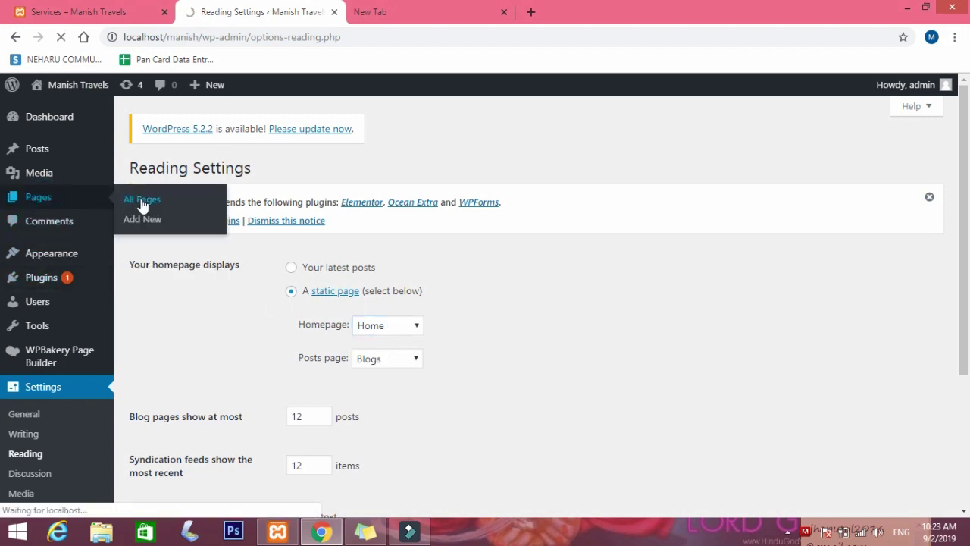
scroll(192, 262, "down", 3)
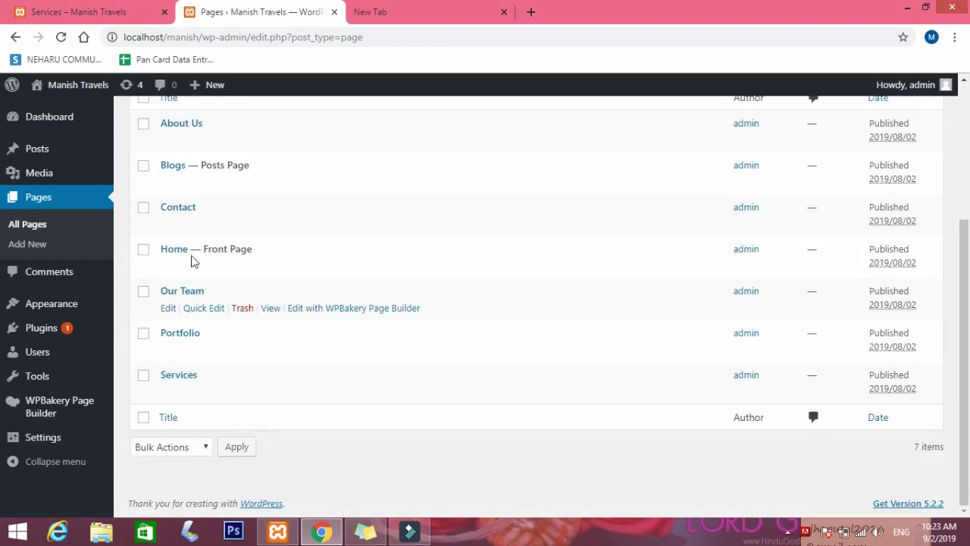
left_click(168, 267)
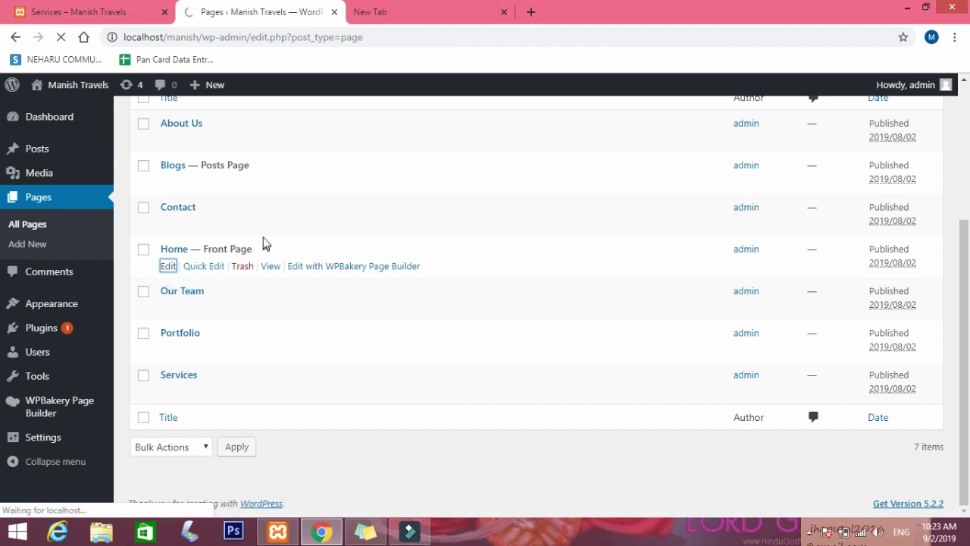
Enter a 'lorium ipsum' web search in the new browser tab.
left_click(454, 8)
left_click(385, 39)
type("lorium")
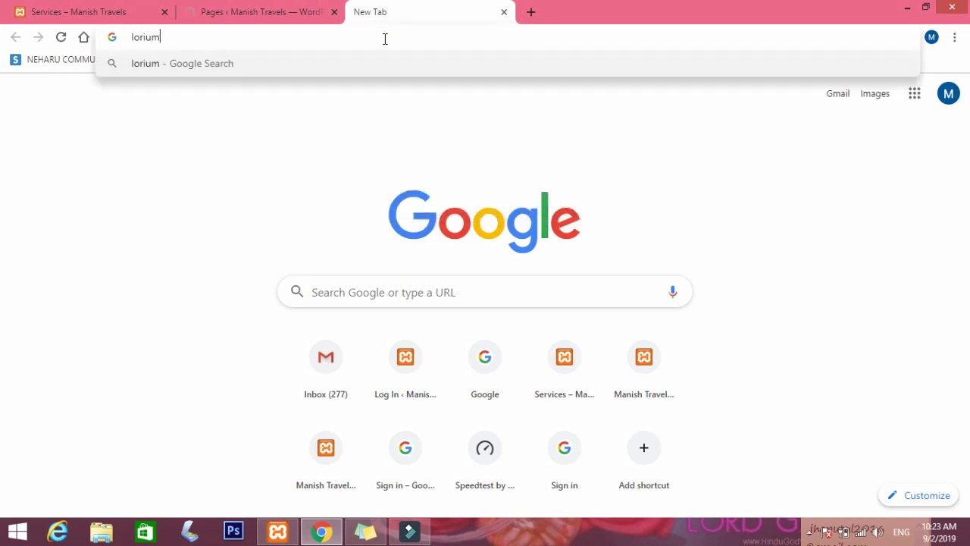
type(" ipsum")
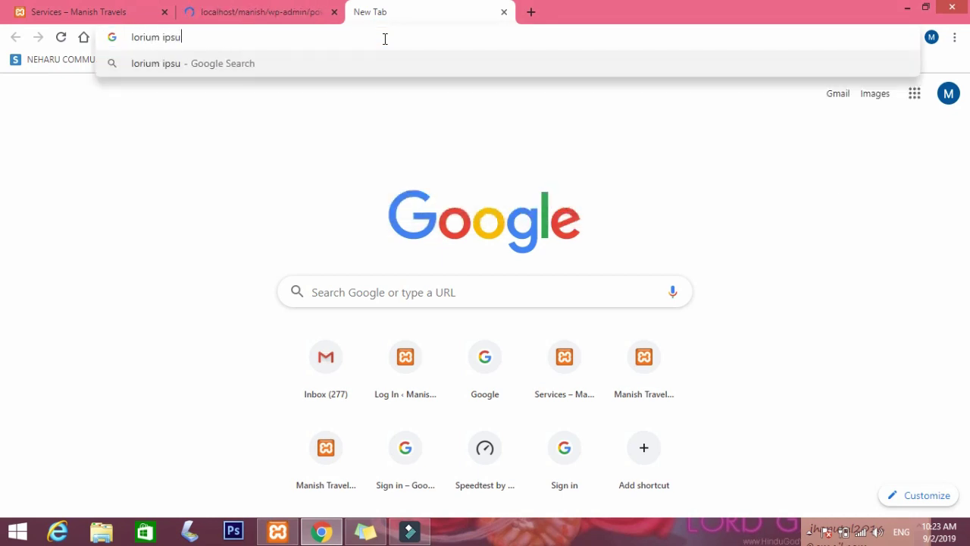
Run the 'lorium ipsum' search, then search for 'pixabay' in another new tab.
key("Return")
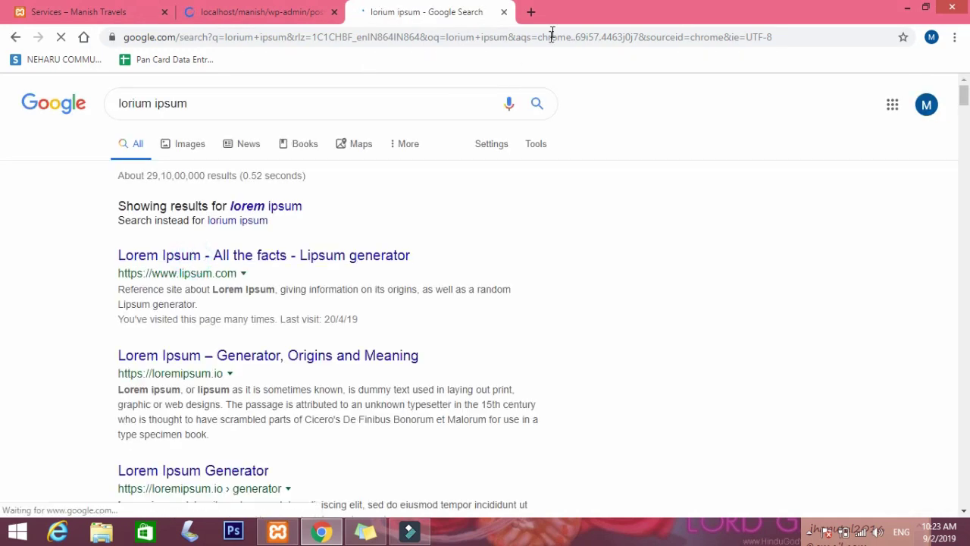
left_click(531, 13)
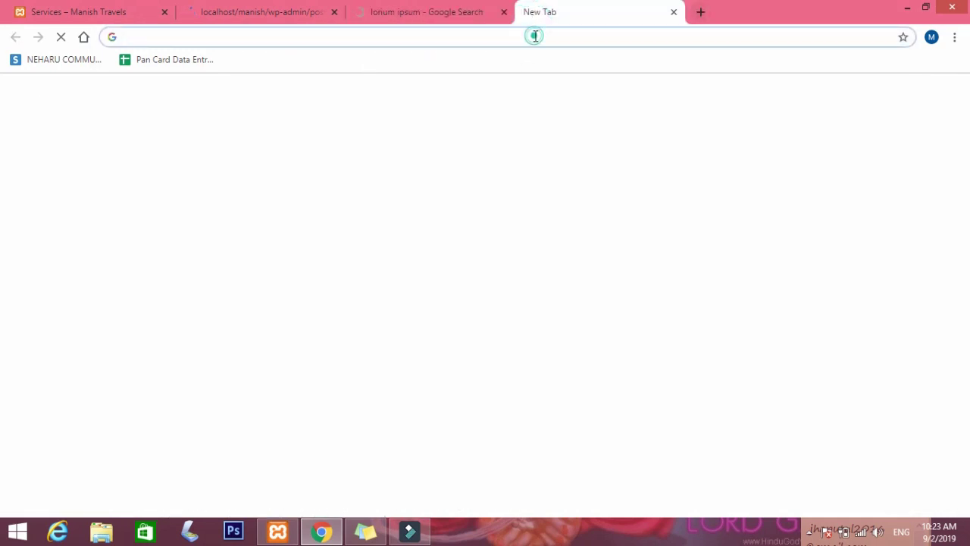
type("pic")
type("aby")
key("BackSpace")
type("ay")
key("Return")
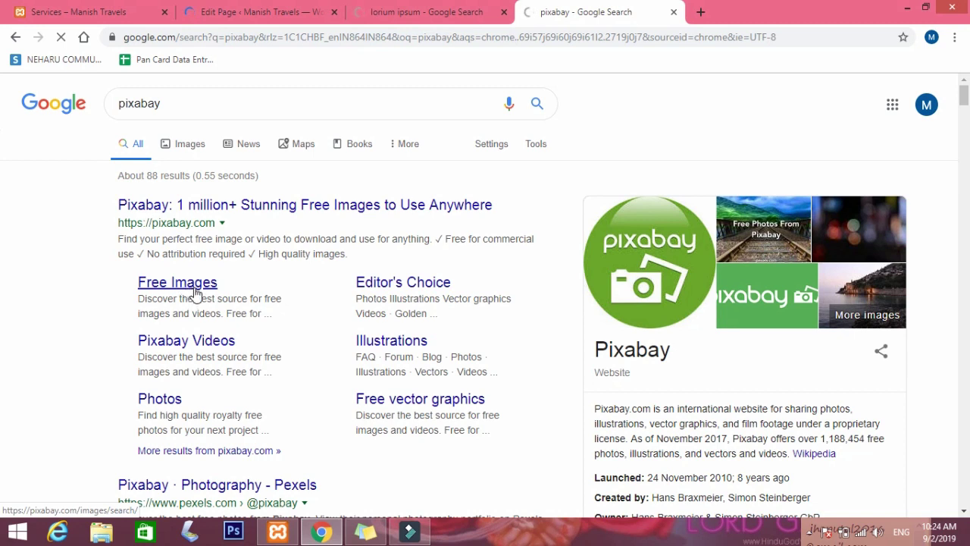
Minimize Filmora and get back to the browser's search results.
left_click(408, 14)
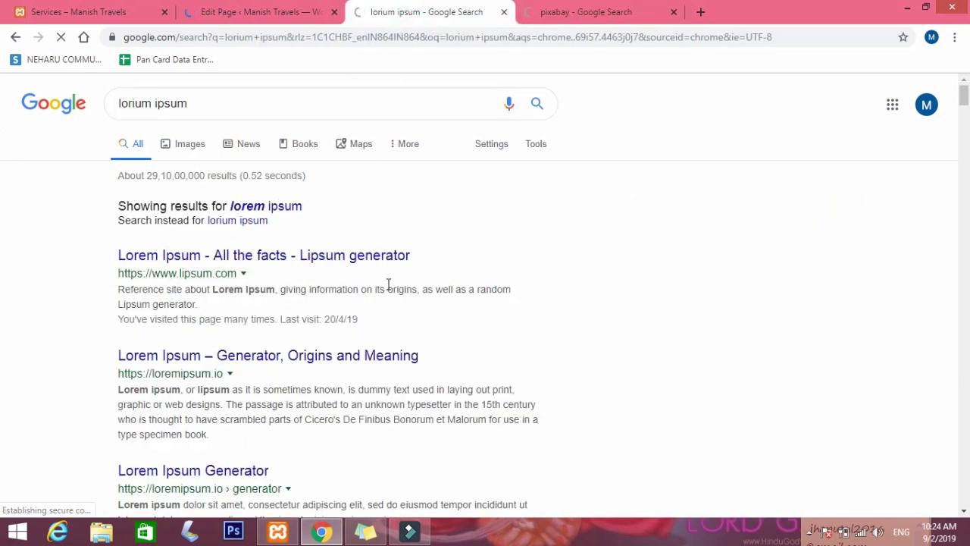
scroll(388, 287, "down", 1)
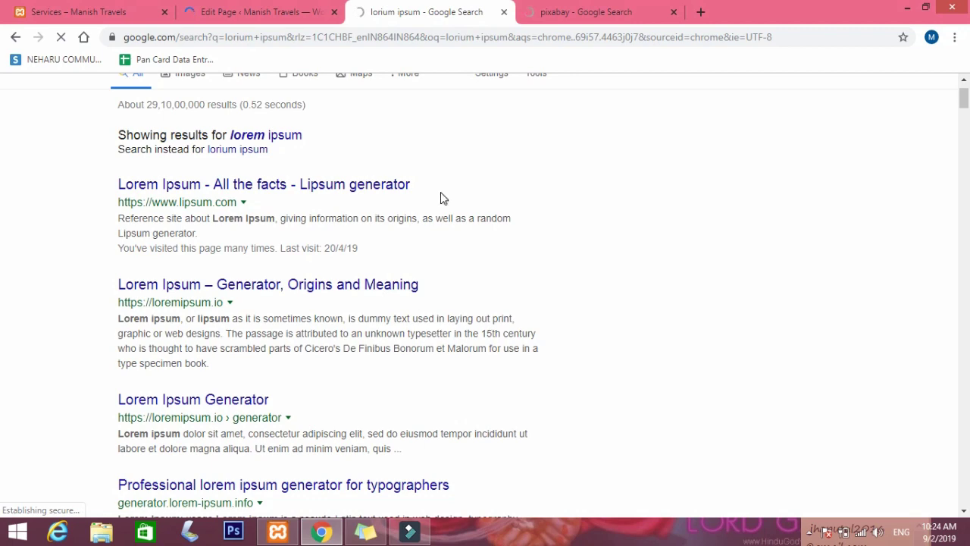
left_click(409, 532)
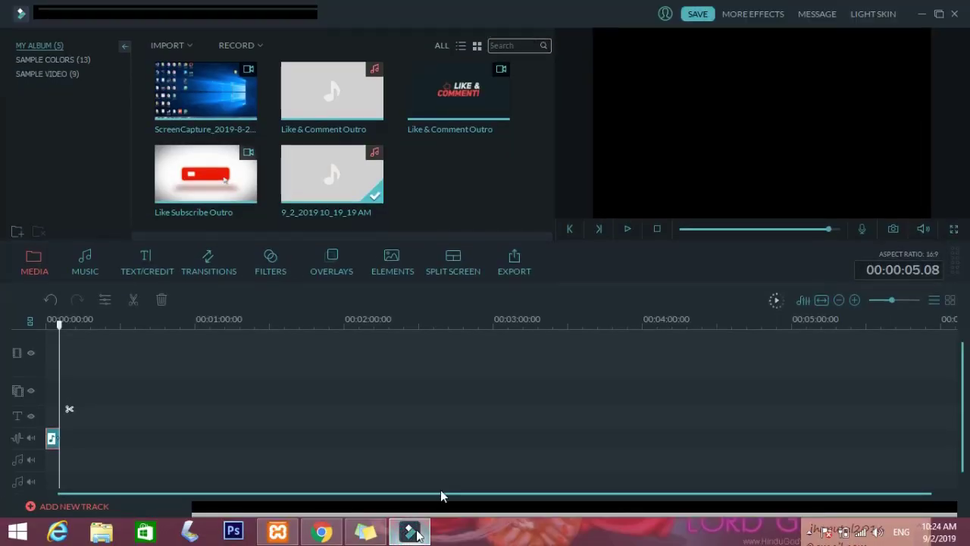
left_click(920, 14)
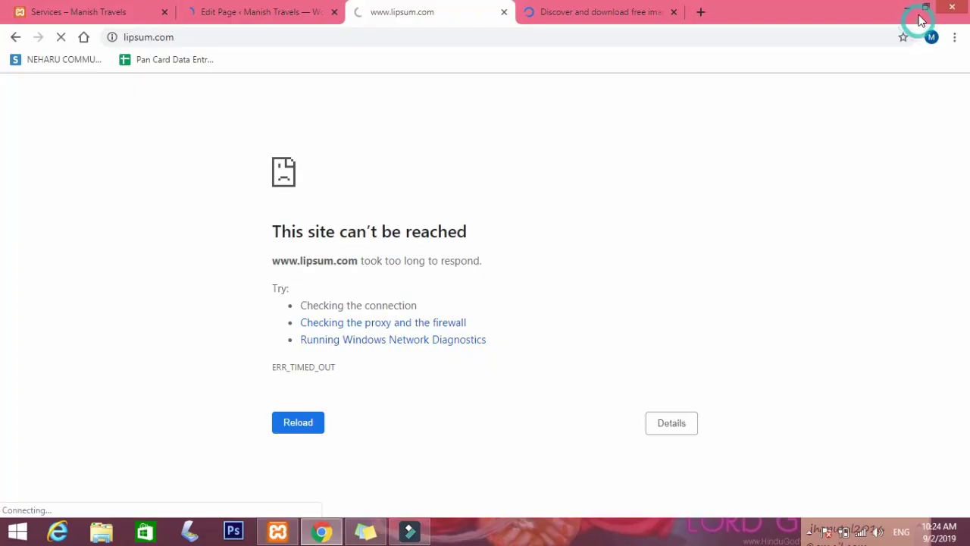
left_click(809, 532)
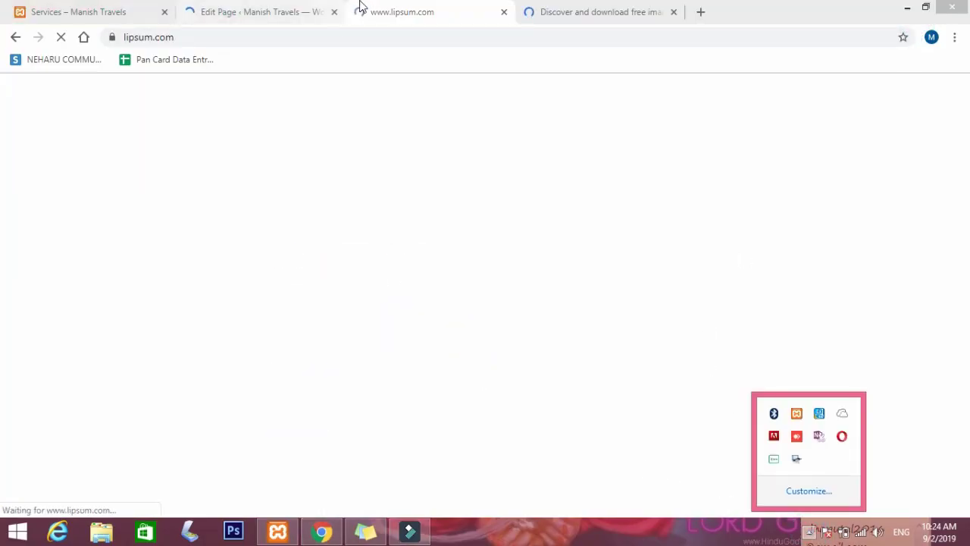
left_click(418, 19)
Download the Pixabay Blue Morpho butterfly photo at 1920×1284.
left_click(578, 21)
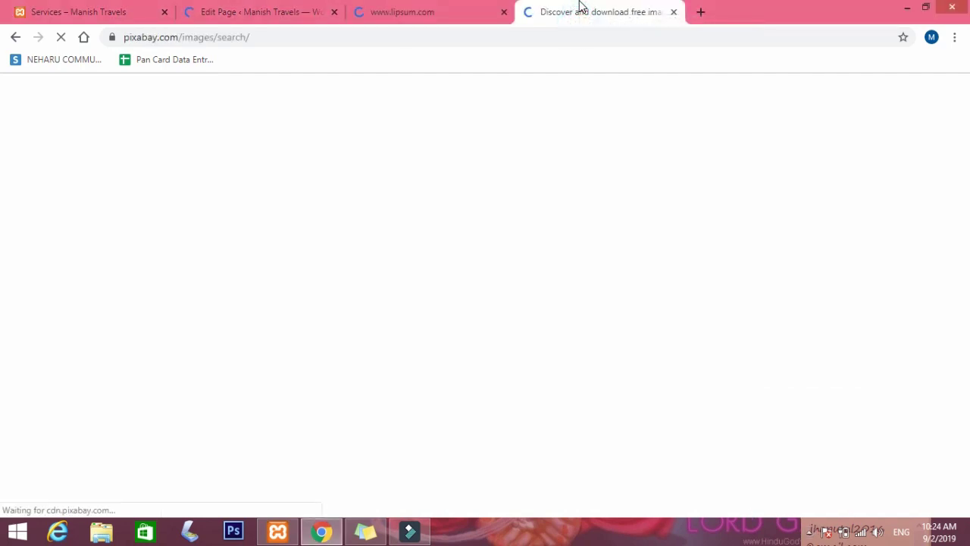
scroll(372, 265, "down", 1)
scroll(371, 266, "down", 1)
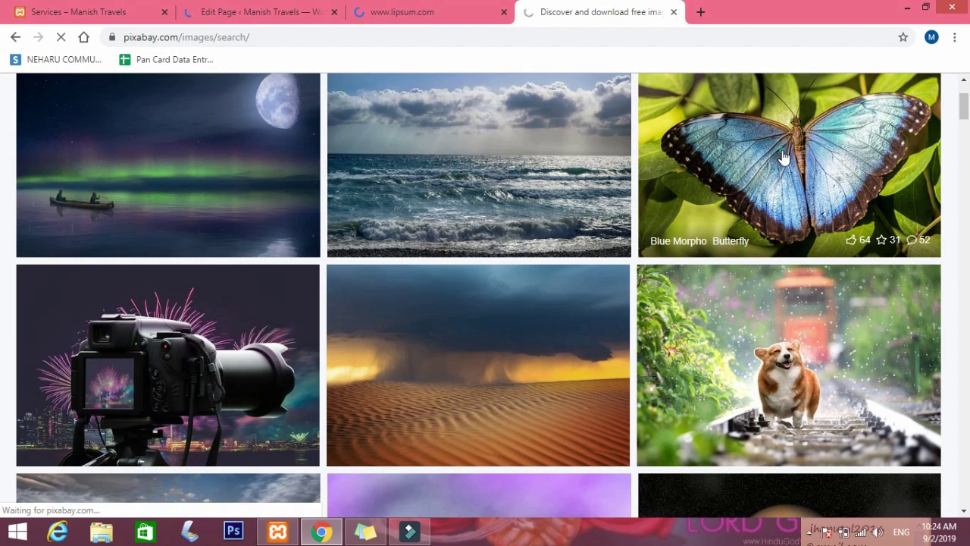
left_click(388, 13)
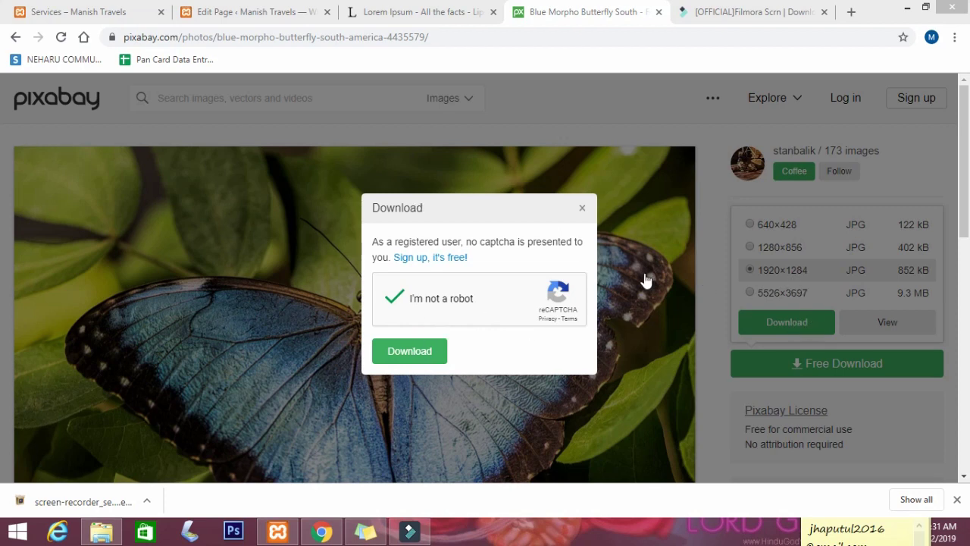
left_click_drag(966, 206, 966, 250)
scroll(3, 251, "up", 1)
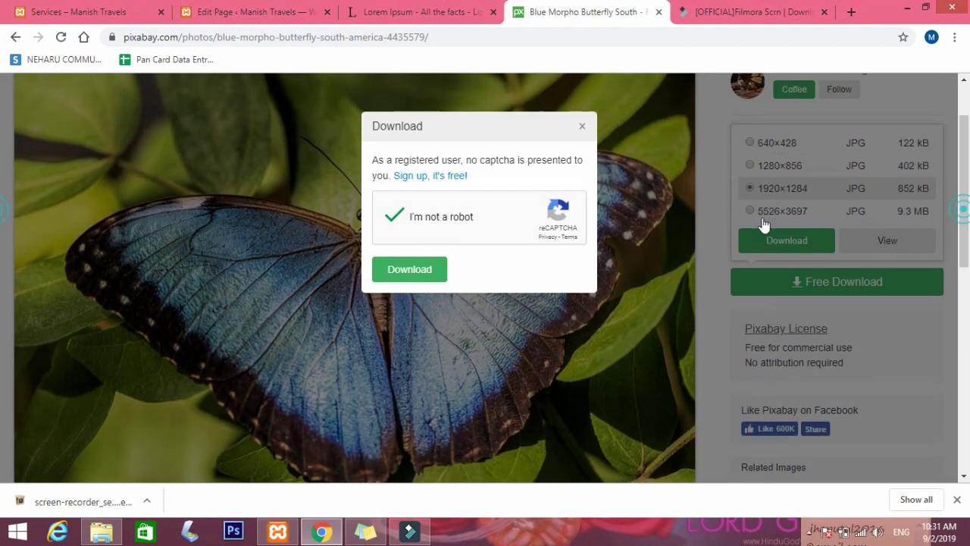
left_click(412, 271)
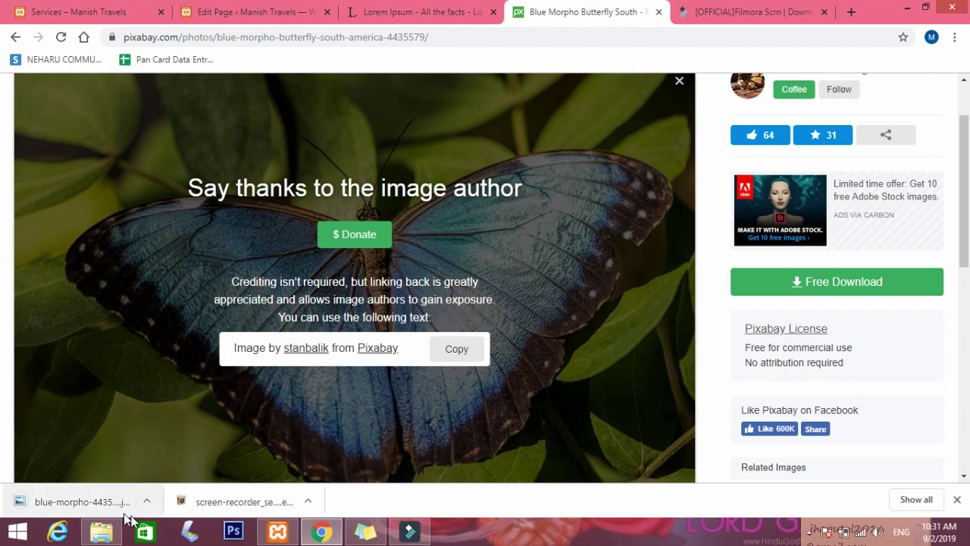
left_click(148, 500)
Copy blue-morpho-4435579_1920 from Downloads into the Desktop Wptutorialsbymanish folder.
left_click(175, 451)
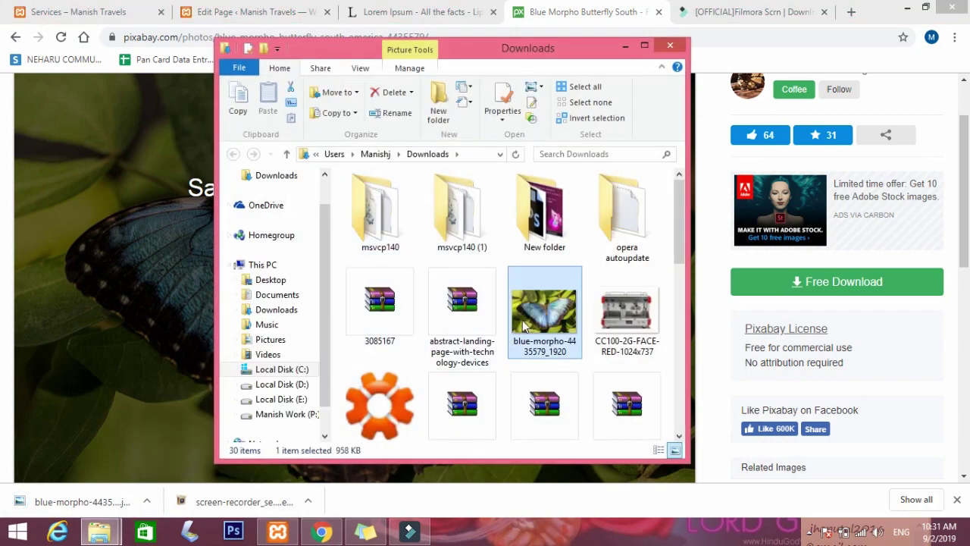
right_click(536, 328)
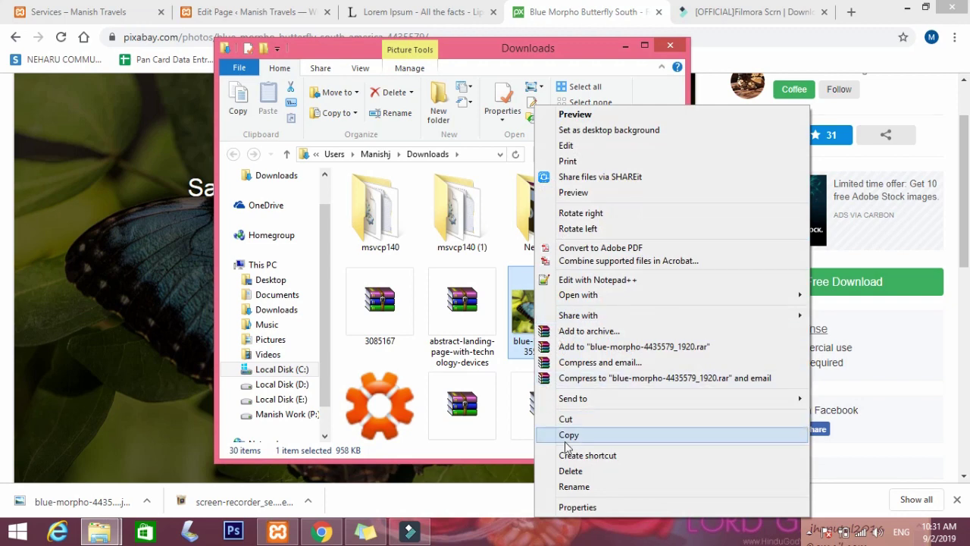
left_click(564, 433)
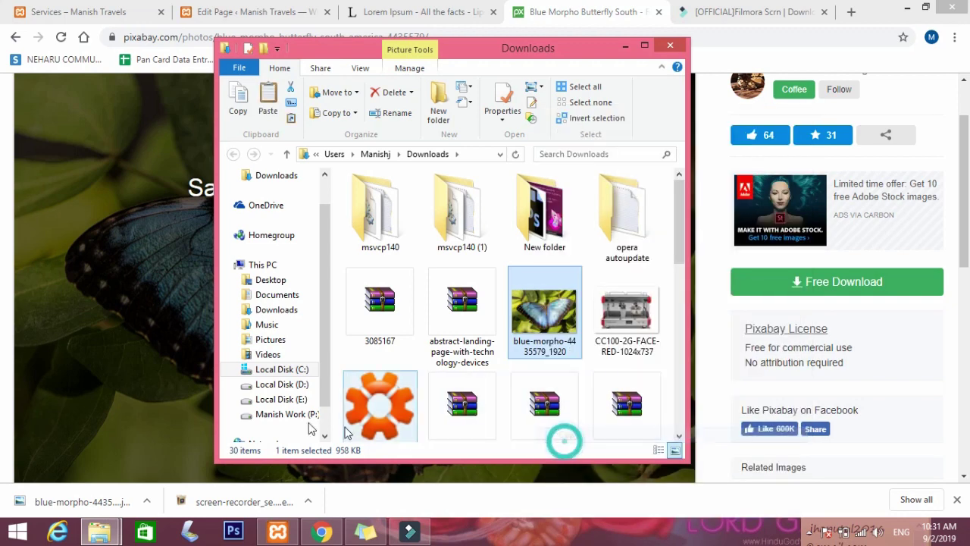
left_click(270, 279)
double_click(545, 302)
right_click(549, 303)
left_click(583, 398)
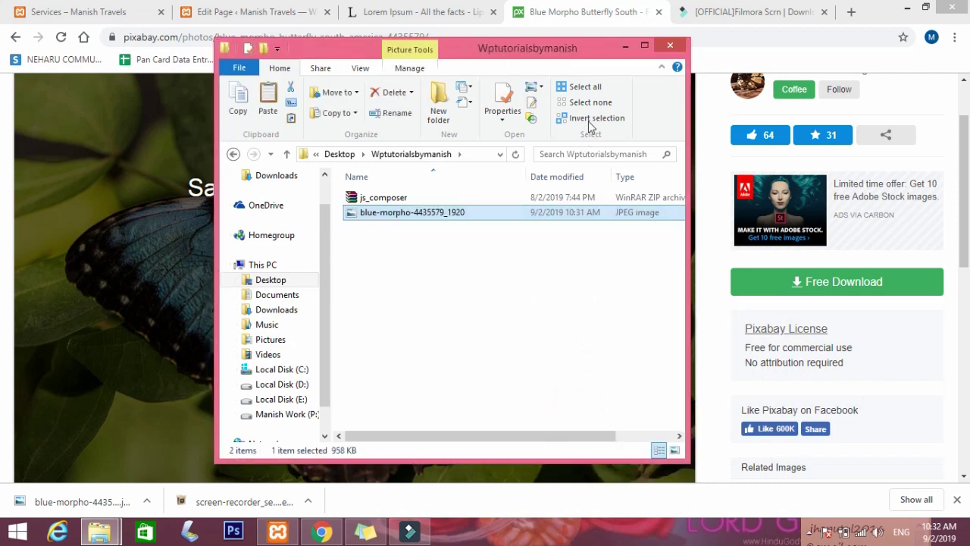
left_click(625, 46)
left_click(758, 12)
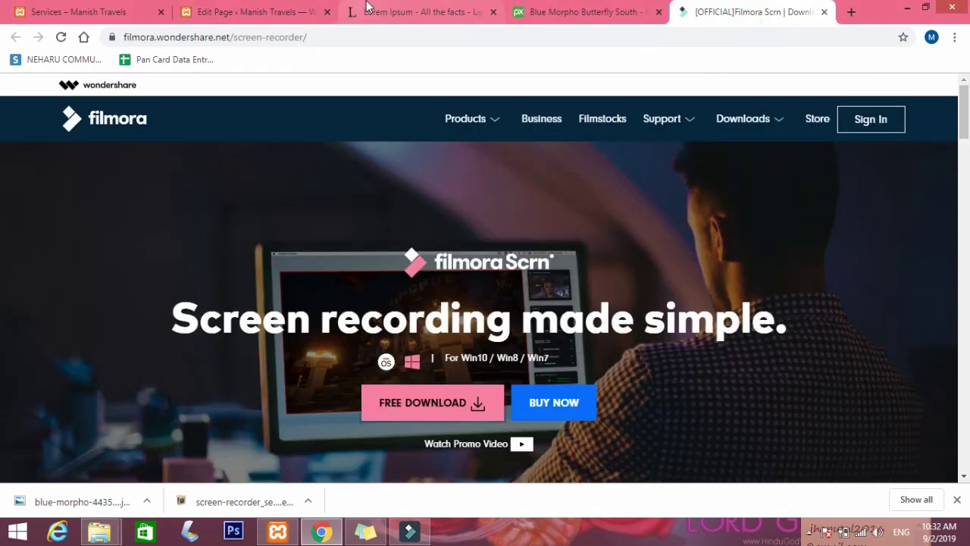
Select the 'Where does it come from?' passage on lipsum.com, then return to Edit Page.
left_click(368, 12)
scroll(423, 298, "down", 5)
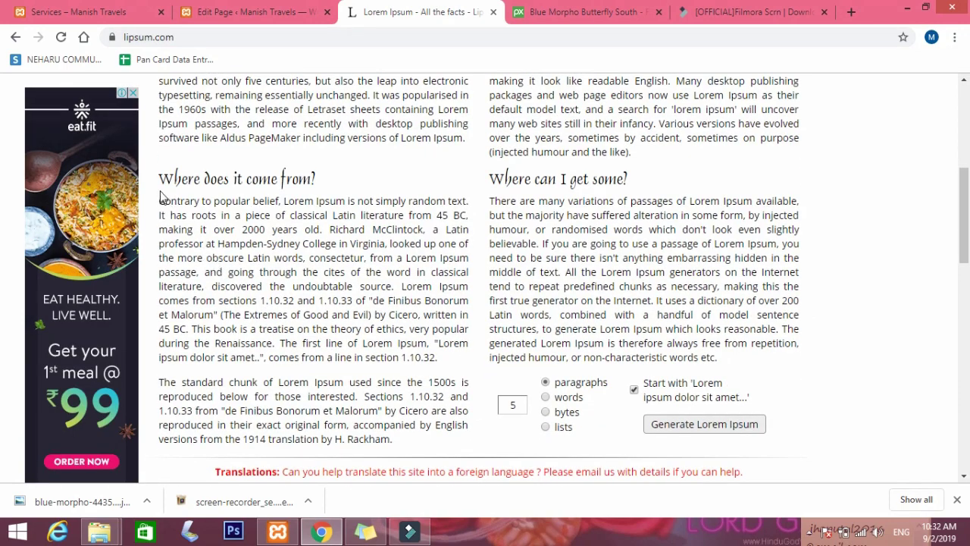
left_click_drag(162, 177, 413, 342)
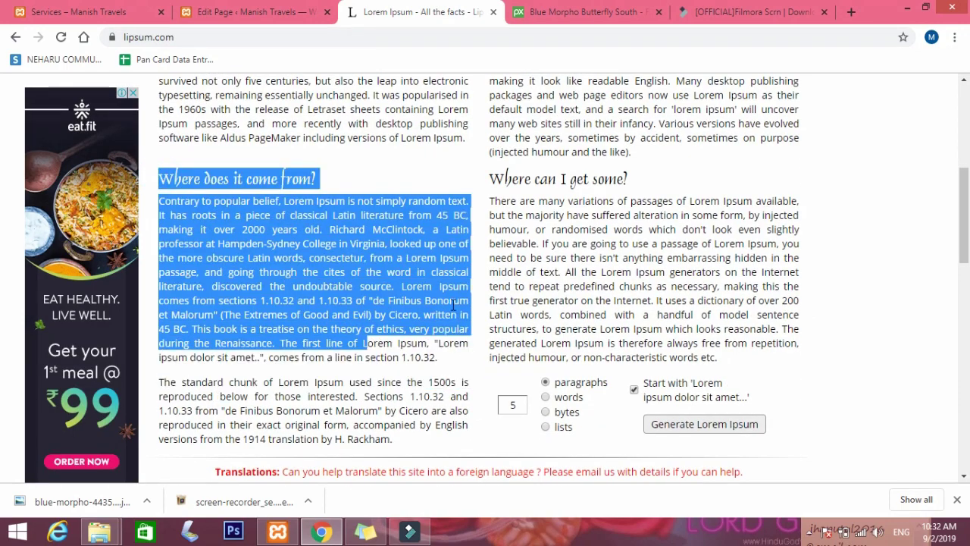
left_click(451, 303)
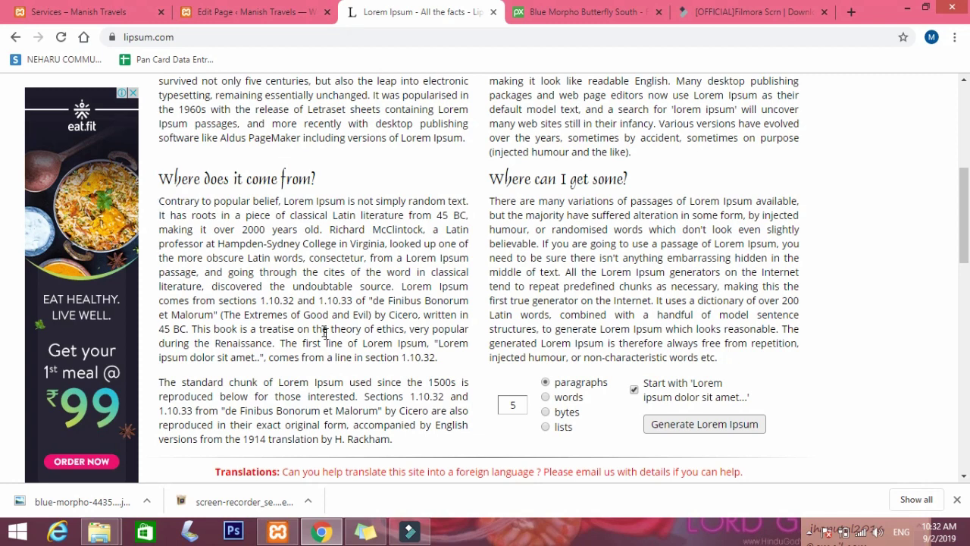
left_click(224, 12)
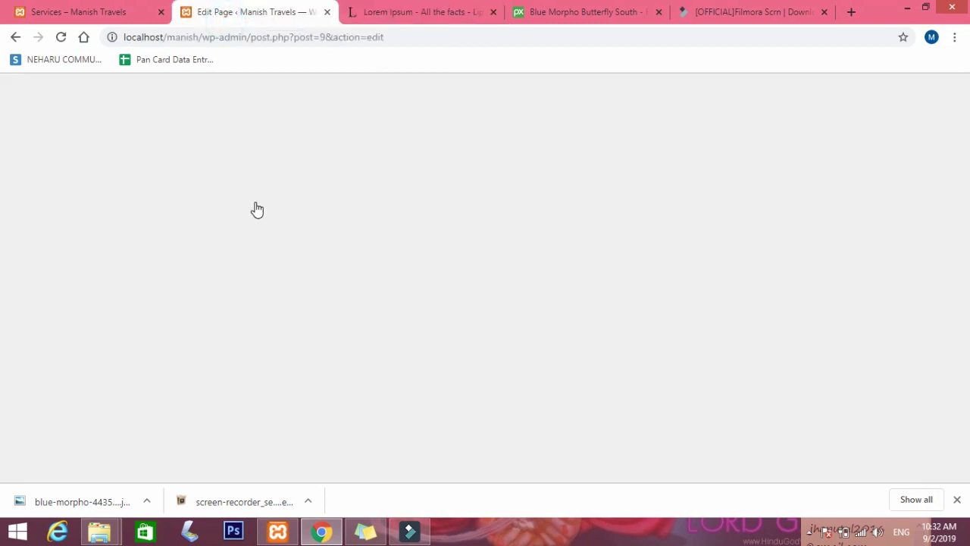
Open Home in WPBakery's Backend Editor, add a placeholder Text Block, and open Add Element above it.
scroll(190, 318, "down", 2)
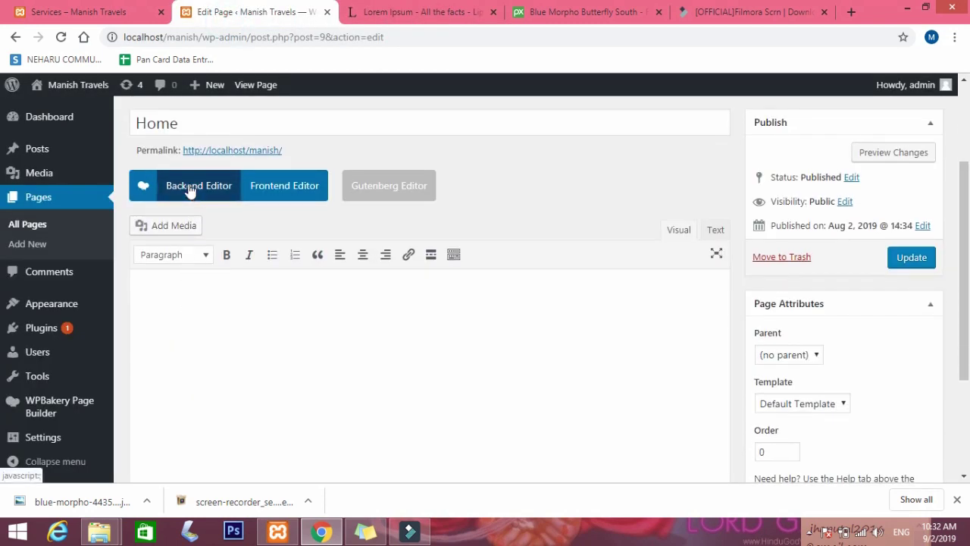
left_click(190, 190)
scroll(387, 363, "down", 3)
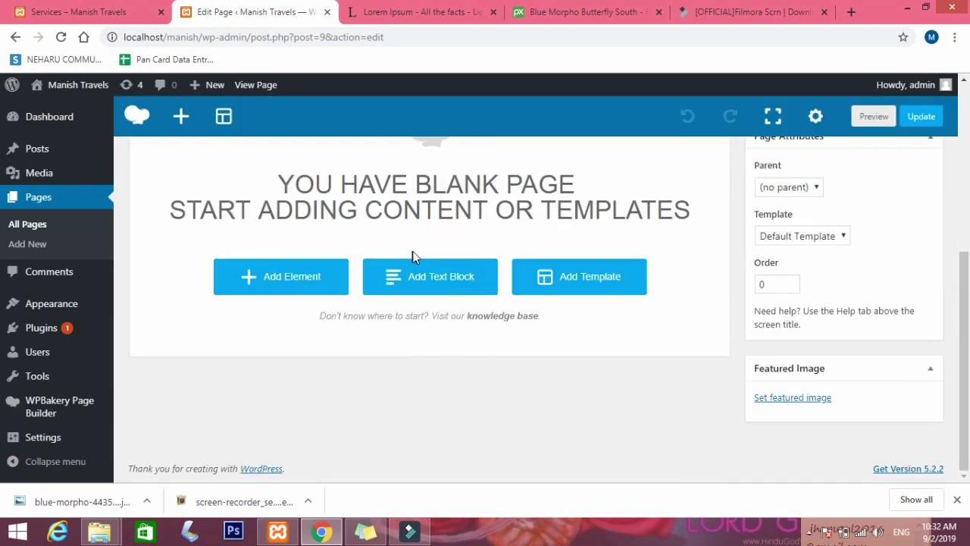
left_click(415, 274)
scroll(542, 245, "up", 3)
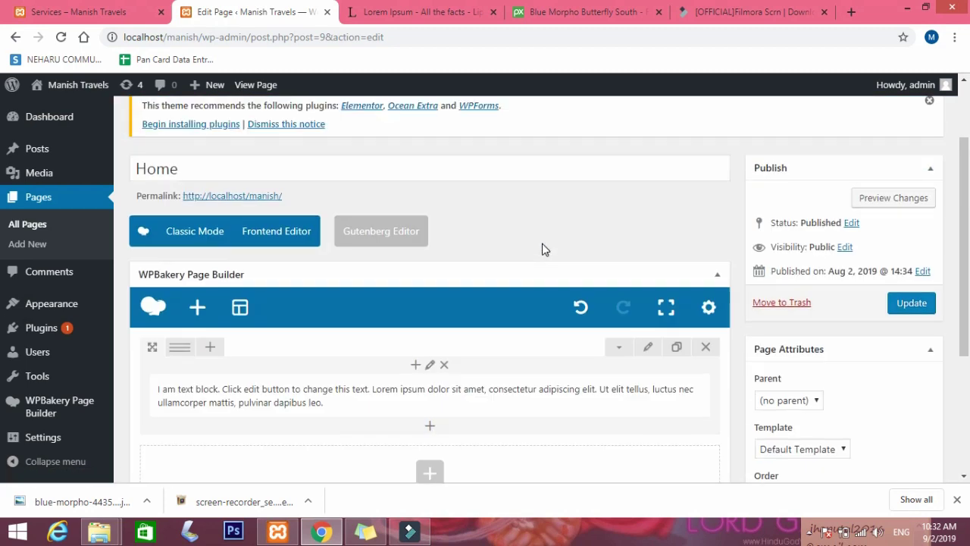
scroll(447, 394, "down", 1)
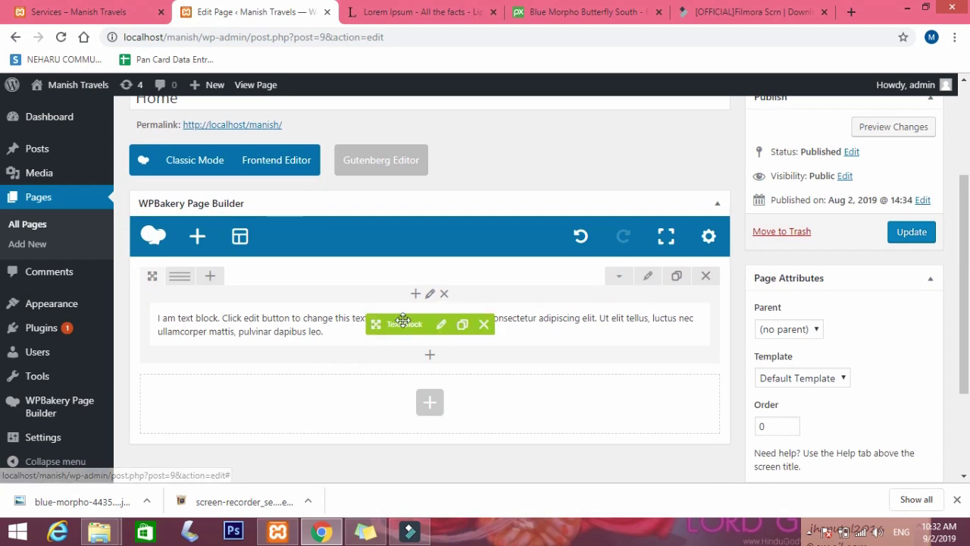
left_click(415, 293)
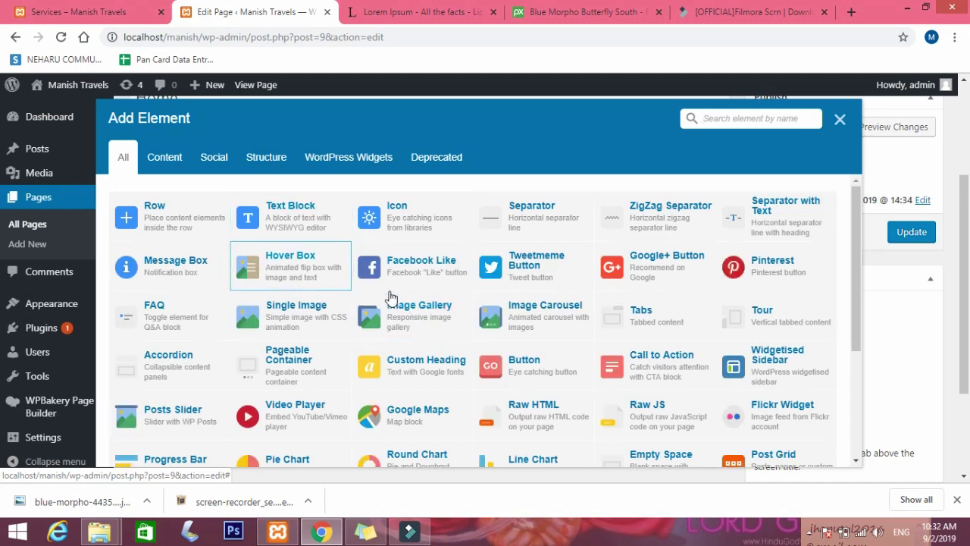
Add a Custom Heading and replace its placeholder text with 'Where does it come from?'.
left_click(406, 369)
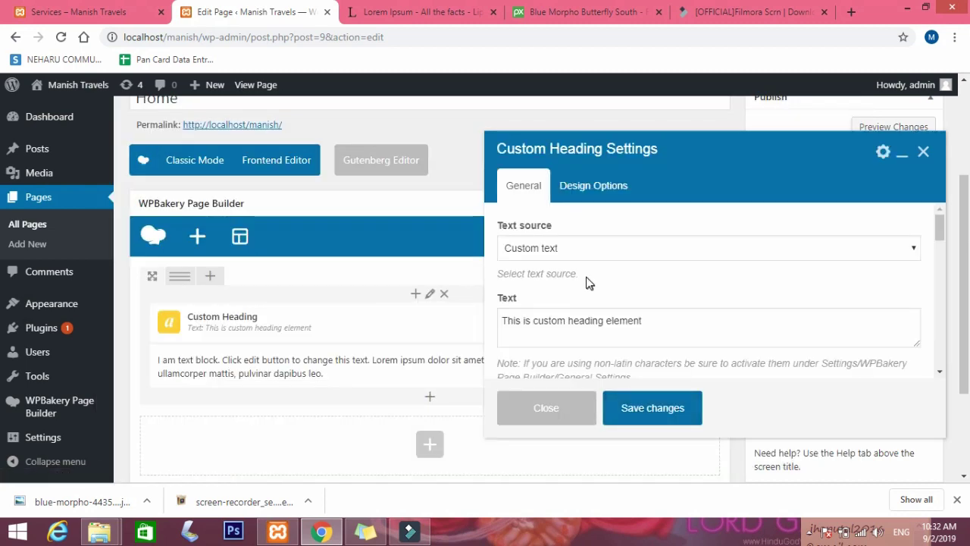
left_click_drag(651, 321, 530, 324)
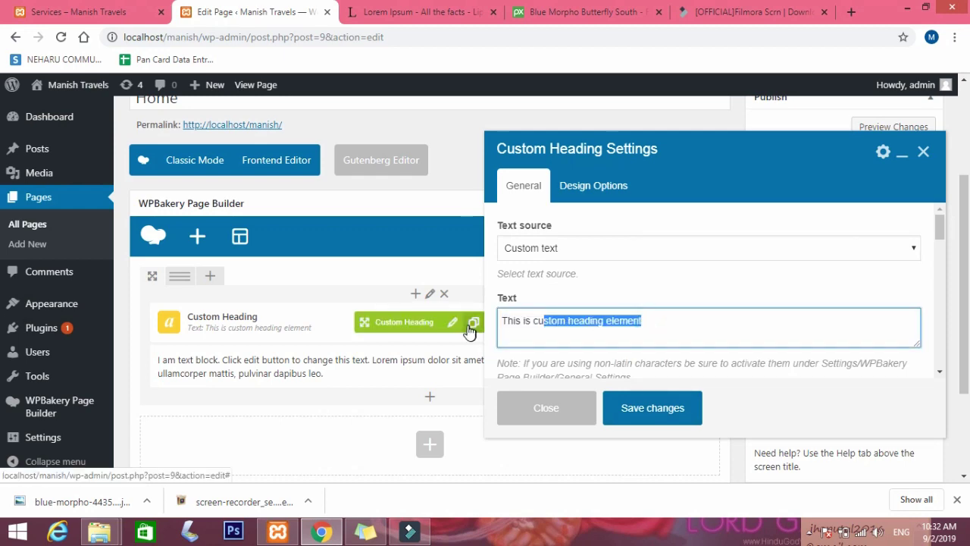
triple_click(600, 328)
key("BackSpace")
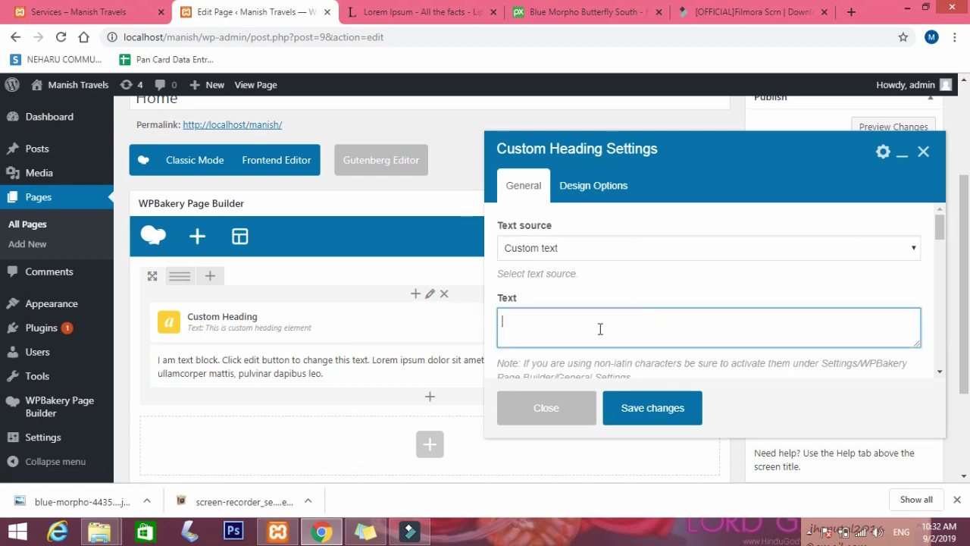
left_click(415, 9)
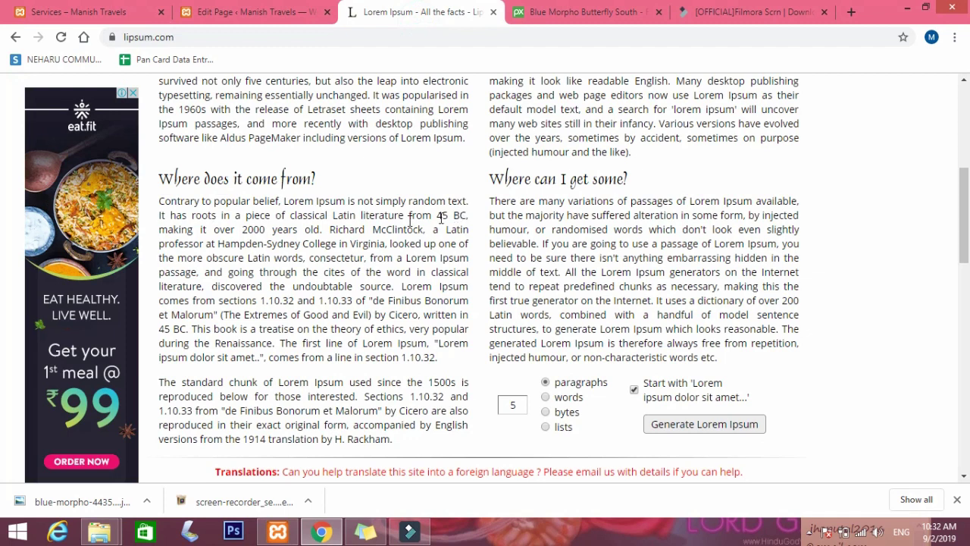
mouse_move(323, 167)
left_mouse_down()
mouse_move(177, 178)
mouse_move(206, 191)
mouse_move(162, 177)
mouse_move(317, 172)
left_mouse_up()
key("ctrl+c")
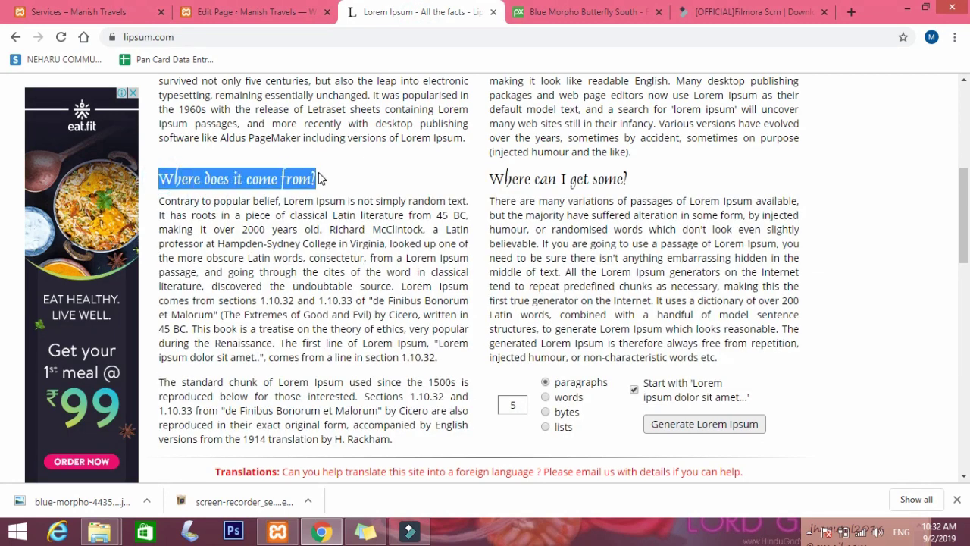
left_click(242, 11)
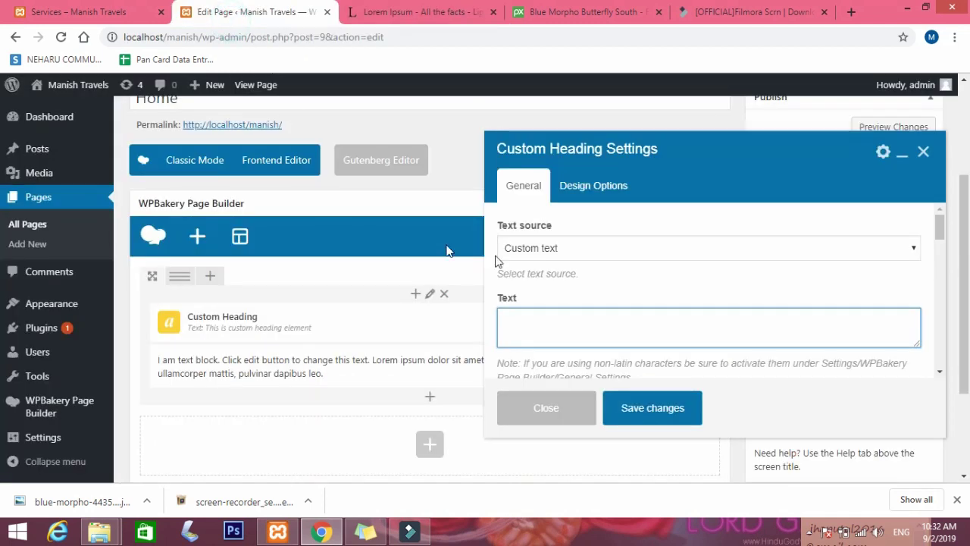
key("ctrl+v")
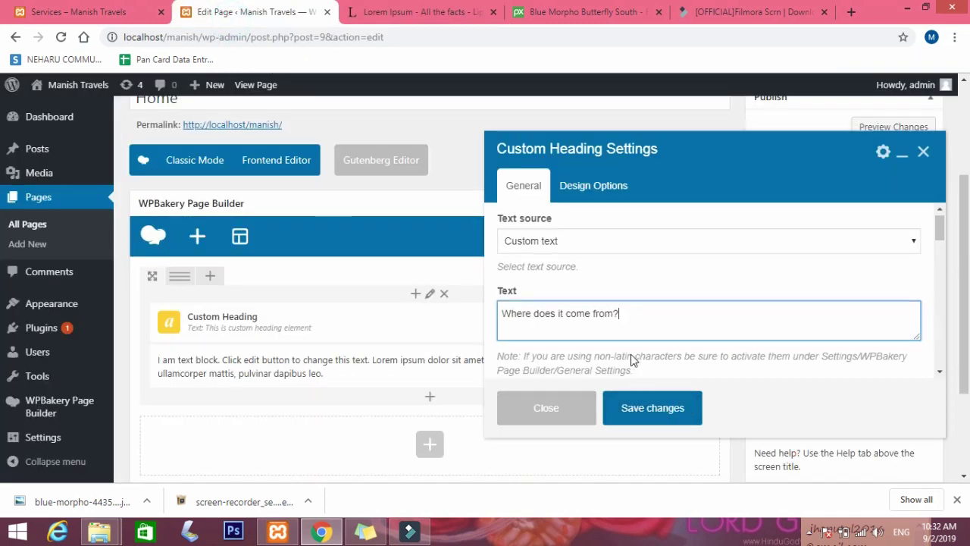
Keep the heading tag h2 and set font size 37 and line height 1.2.
scroll(631, 354, "down", 2)
scroll(552, 331, "up", 1)
scroll(551, 330, "down", 2)
left_click(545, 277)
left_click(545, 277)
scroll(544, 323, "down", 2)
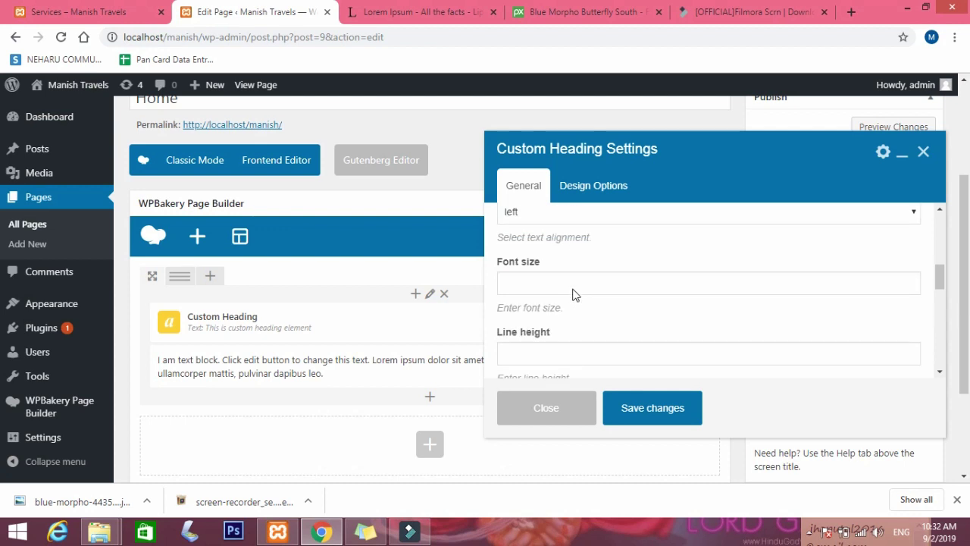
left_click(537, 283)
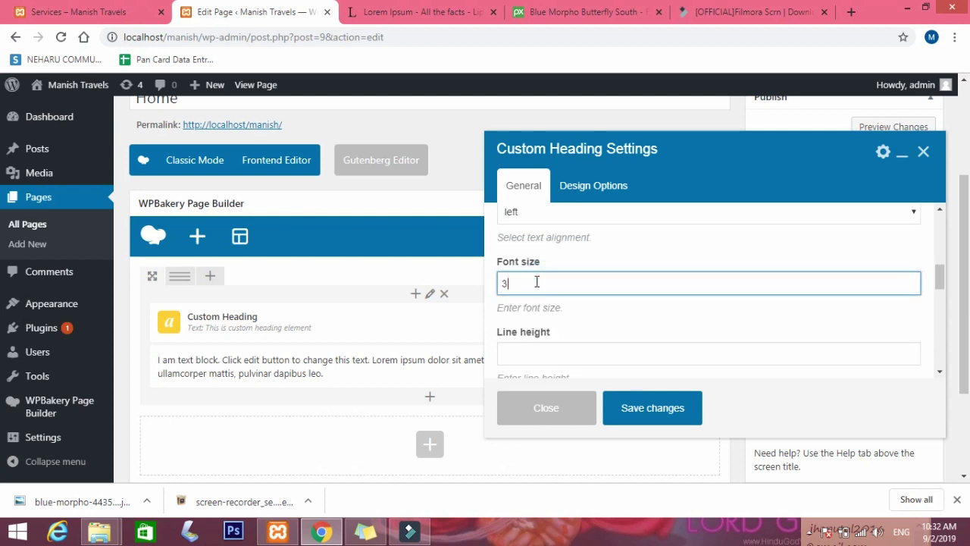
scroll(554, 295, "down", 1)
left_click(557, 283)
type("1.2")
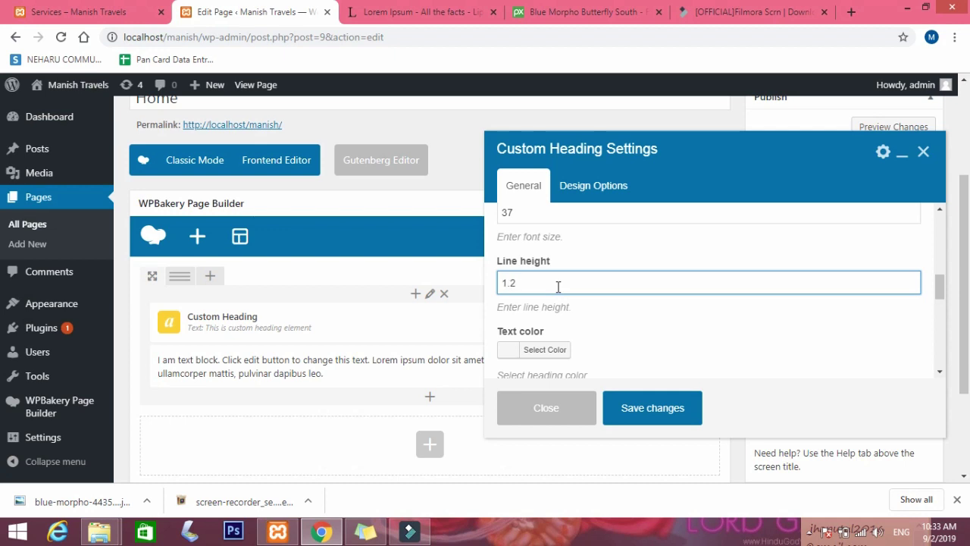
scroll(558, 286, "down", 1)
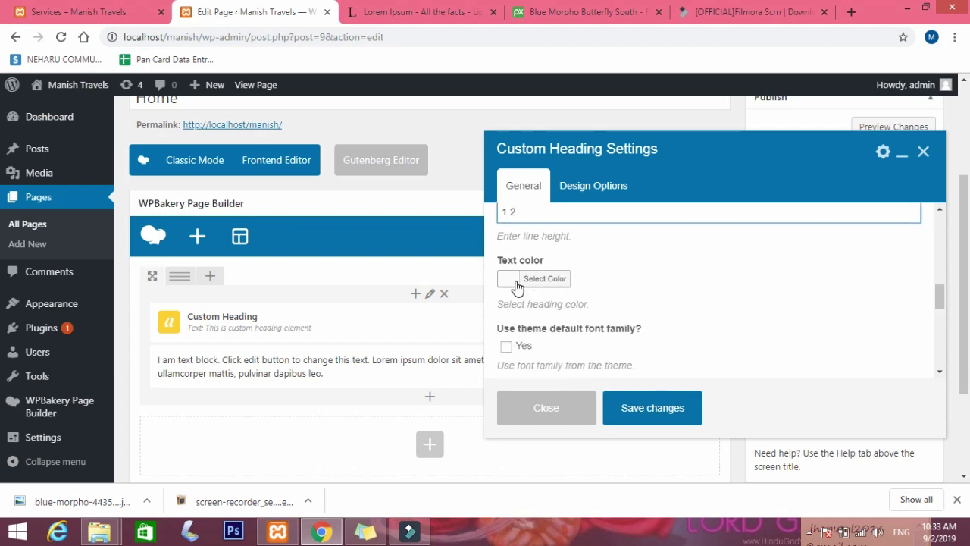
scroll(575, 297, "down", 1)
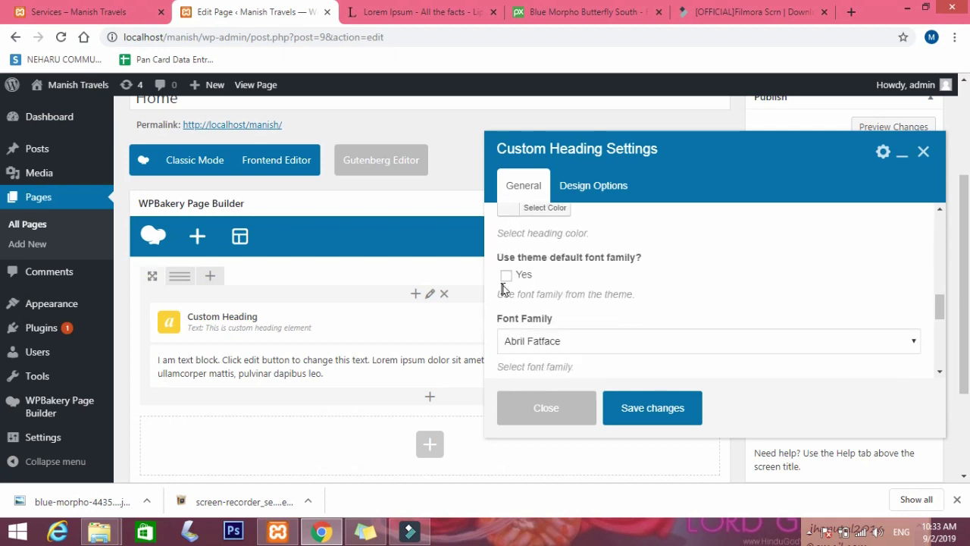
Browse the heading's font family list to the L fonts, briefly picking Love Ya Like A Sister.
scroll(528, 336, "down", 1)
left_click(529, 271)
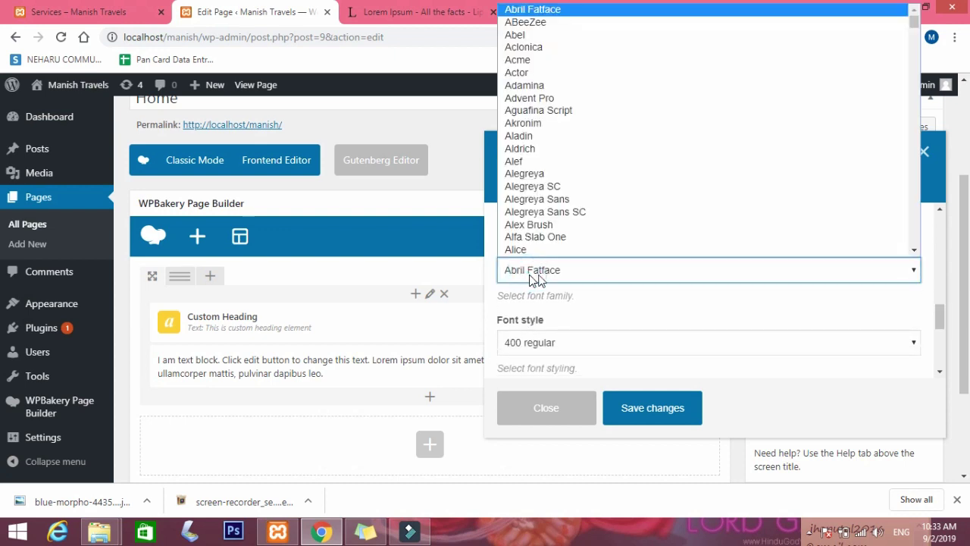
scroll(538, 212, "down", 5)
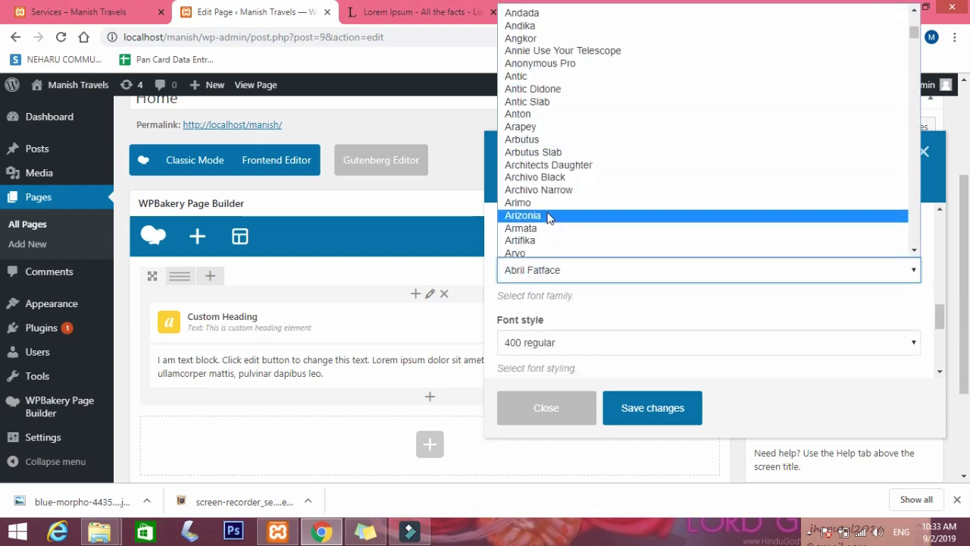
scroll(550, 218, "down", 5)
key("l")
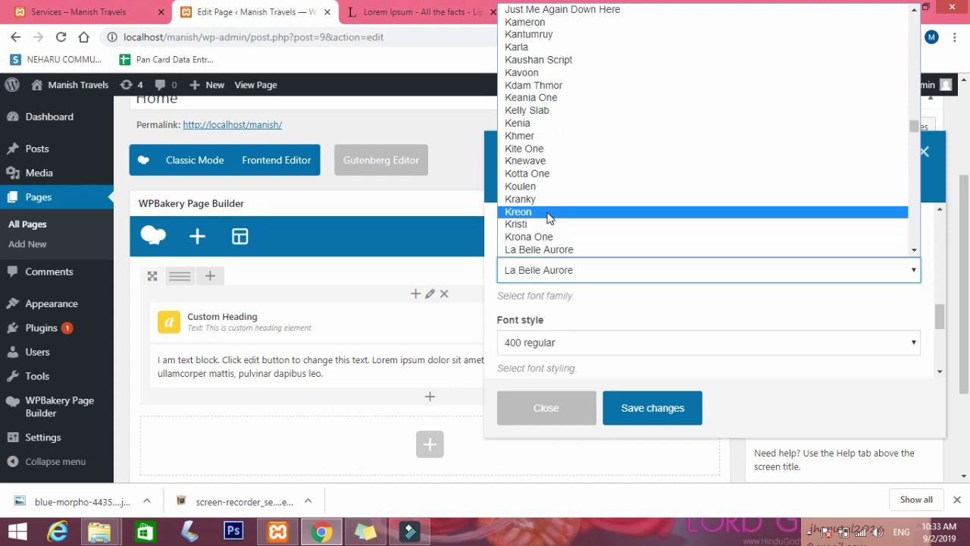
scroll(548, 217, "down", 6)
scroll(550, 216, "up", 2)
scroll(549, 217, "up", 10)
scroll(549, 216, "down", 3)
scroll(550, 218, "down", 3)
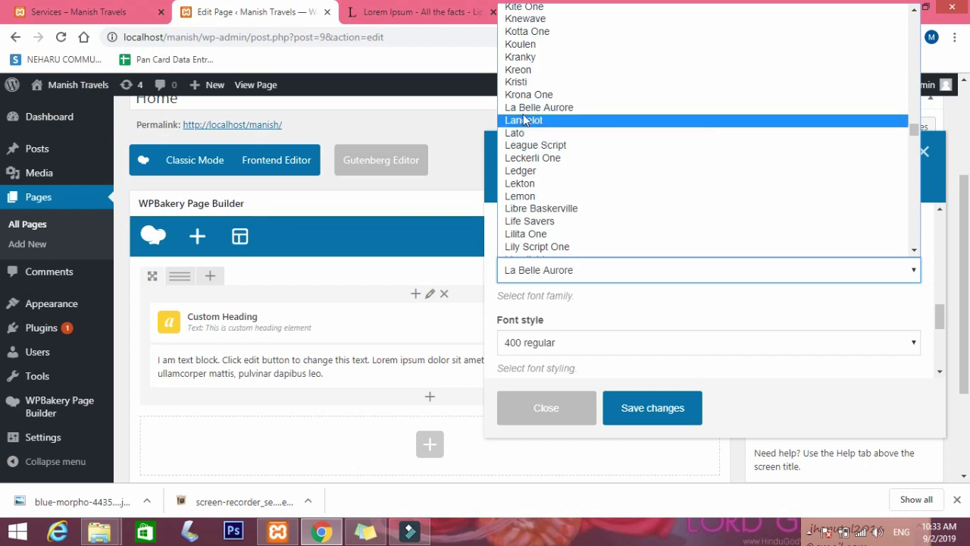
scroll(536, 244, "down", 6)
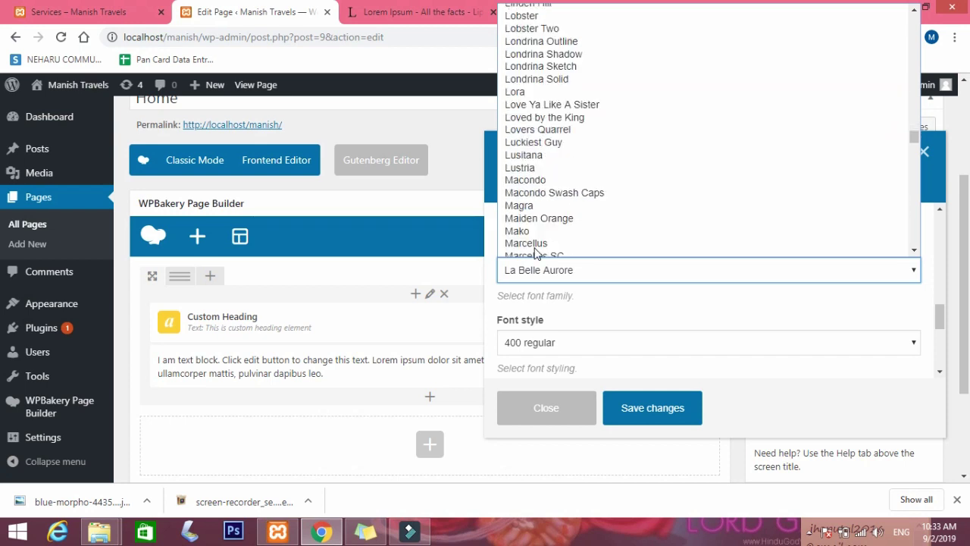
left_click(522, 85)
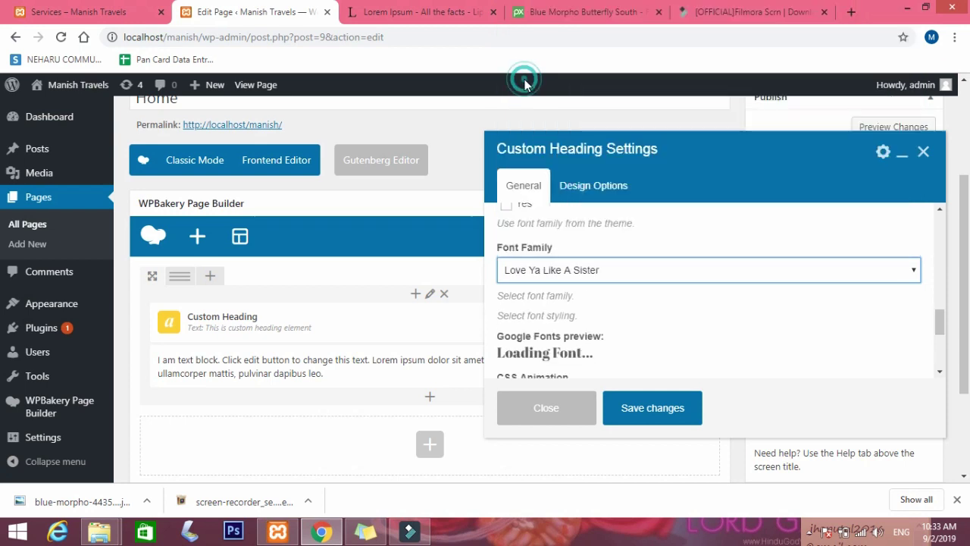
Set the heading font to Lora and save the Custom Heading settings.
left_click(562, 272)
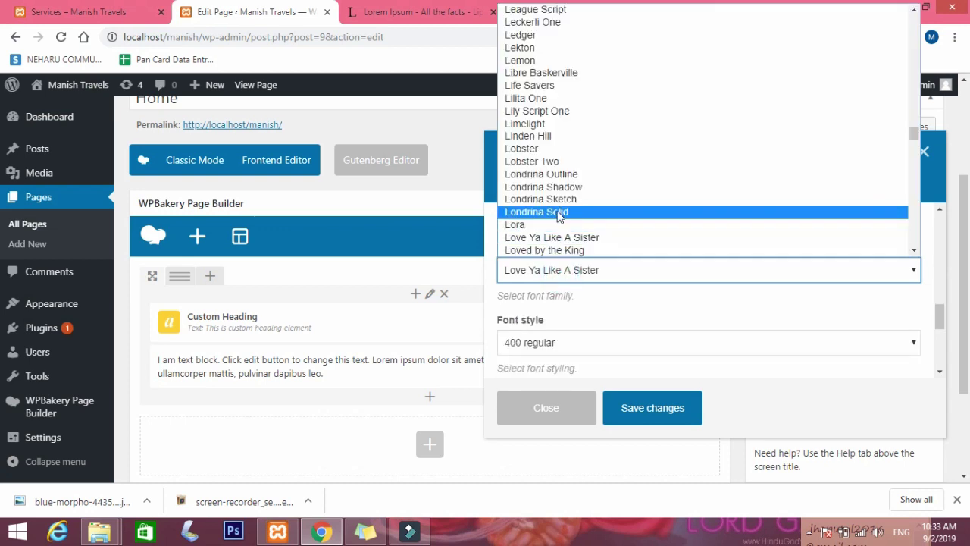
left_click(554, 224)
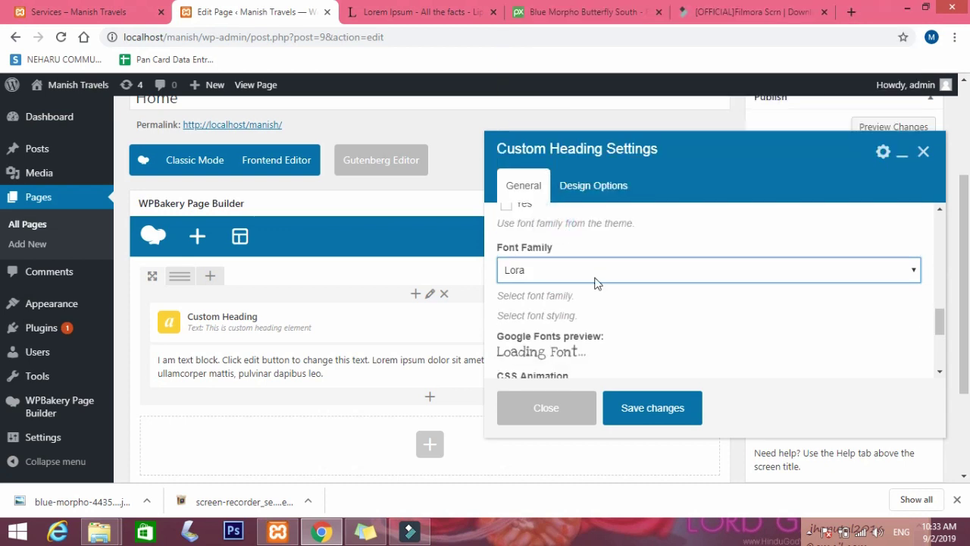
left_click(653, 409)
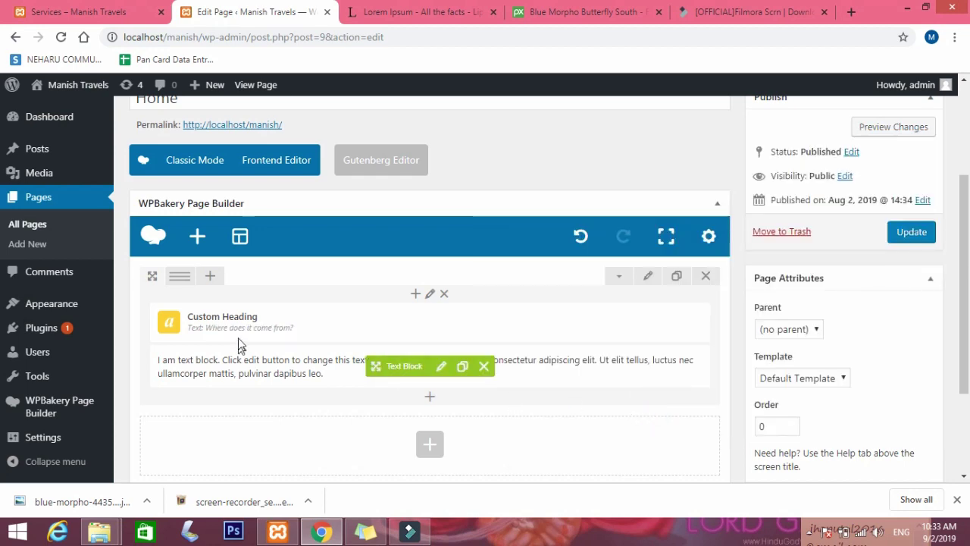
Edit the Text Block and copy the lipsum.com paragraphs beginning 'Contrary to popular belief'.
left_click(439, 374)
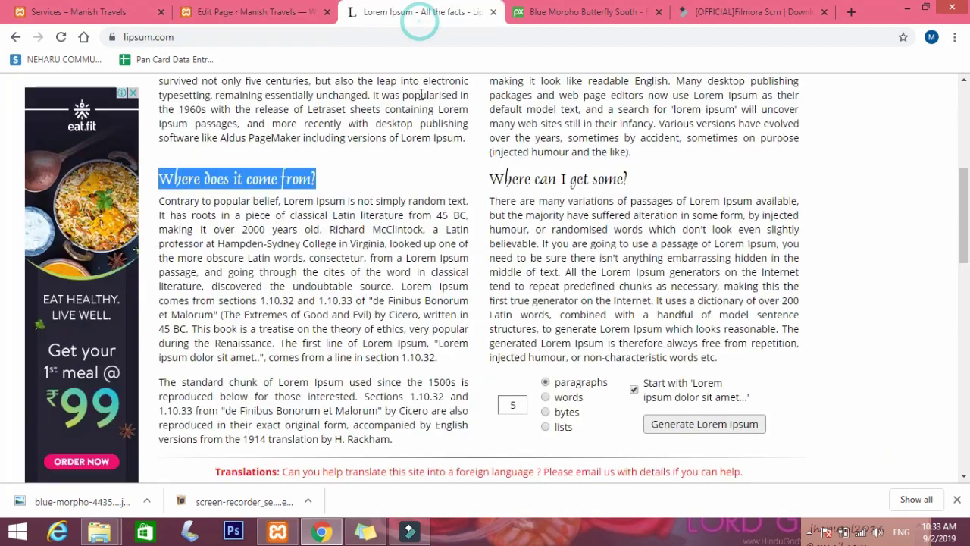
left_click(421, 12)
left_click_drag(160, 202, 447, 443)
left_click(445, 442)
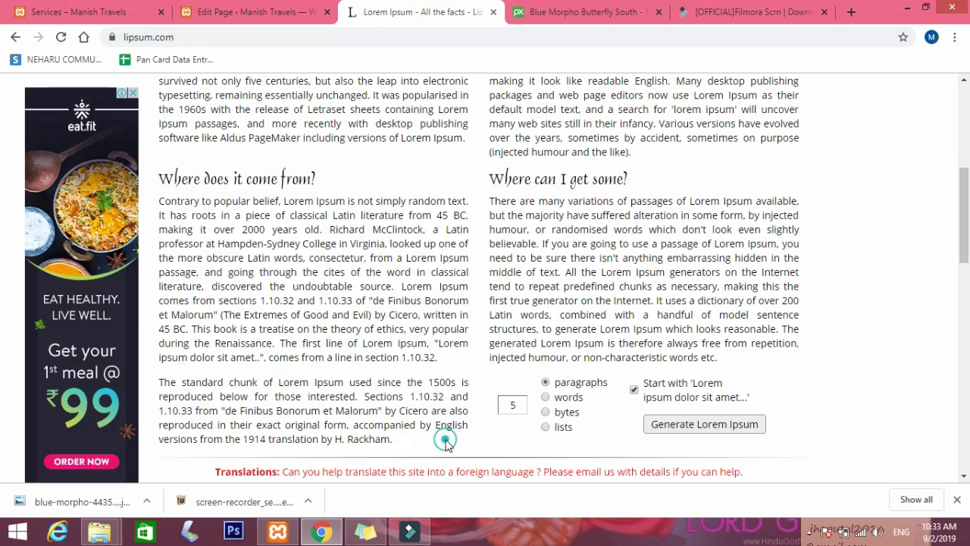
left_click_drag(158, 199, 202, 234)
left_click(191, 227)
left_click_drag(159, 200, 400, 439)
key("ctrl+c")
Paste the copied paragraphs over the placeholder text and save the Text Block.
left_click(250, 11)
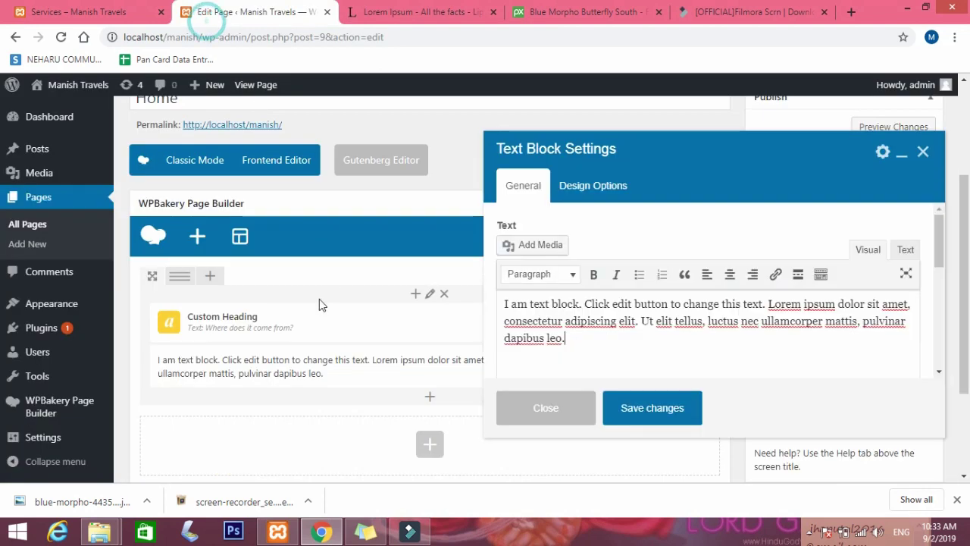
left_click_drag(569, 343, 519, 306)
key("ctrl+v")
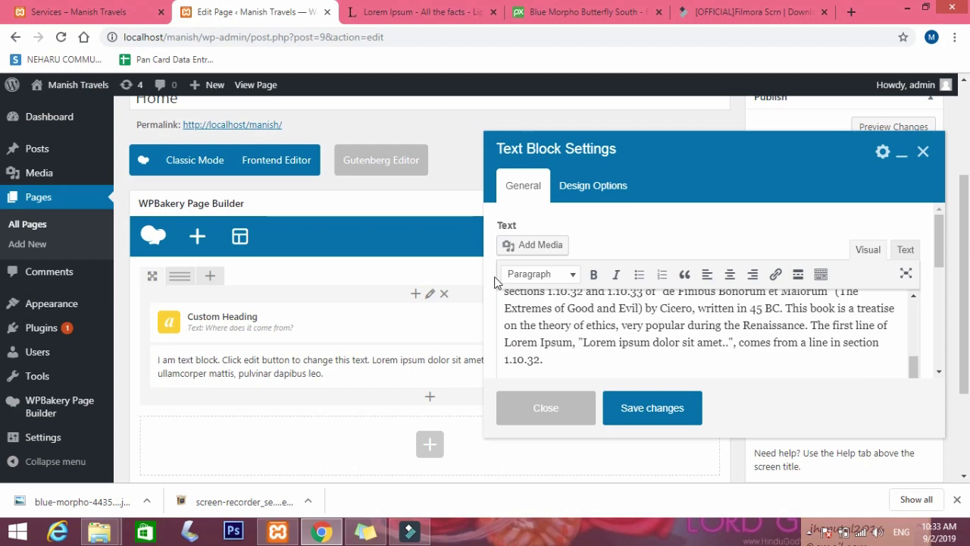
left_click(650, 406)
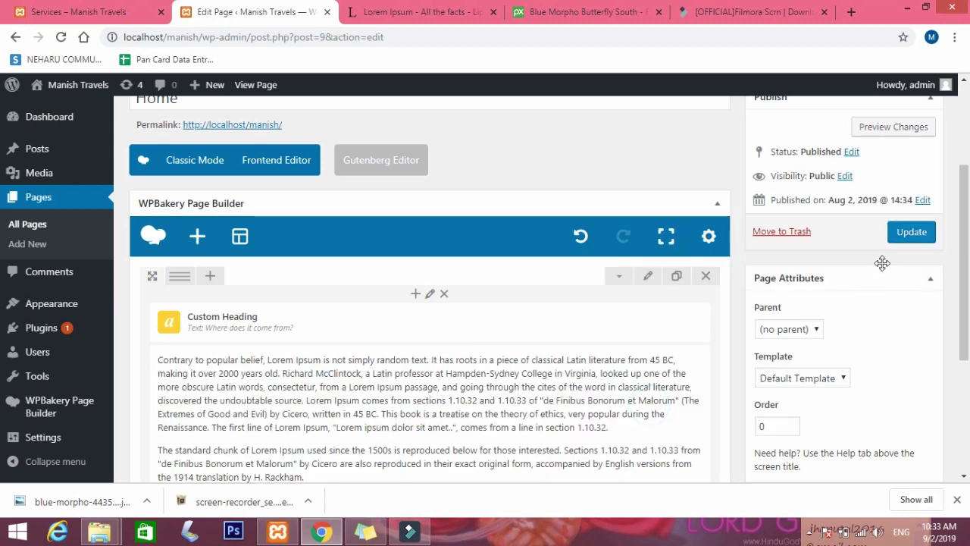
Update the Home page, dismiss the downloads bar, and switch to the Services – Manish Travels tab.
left_click(921, 234)
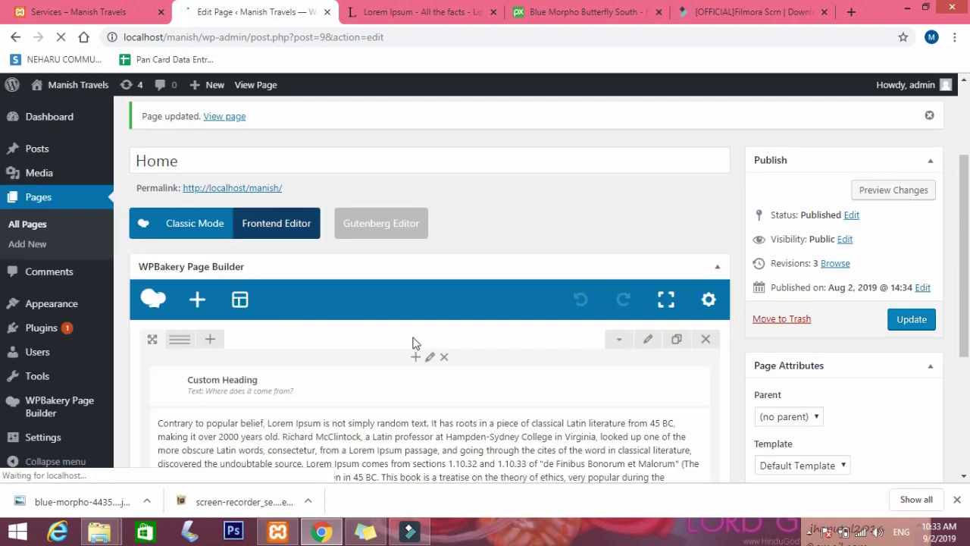
scroll(452, 410, "down", 1)
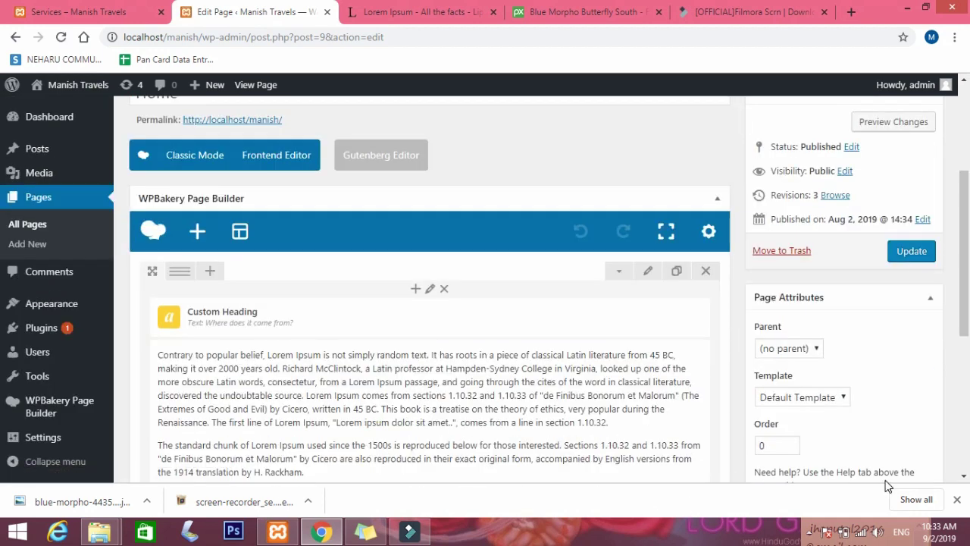
left_click(957, 499)
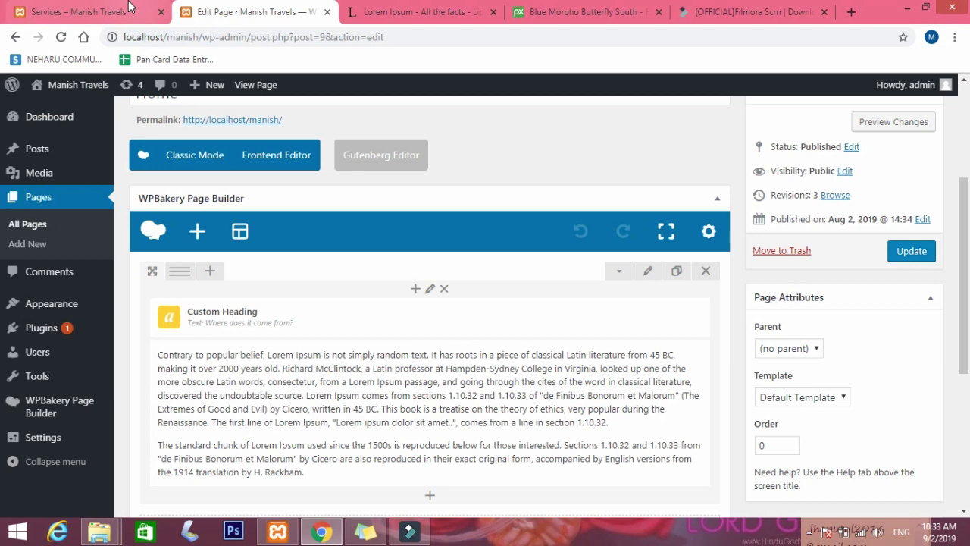
left_click(129, 6)
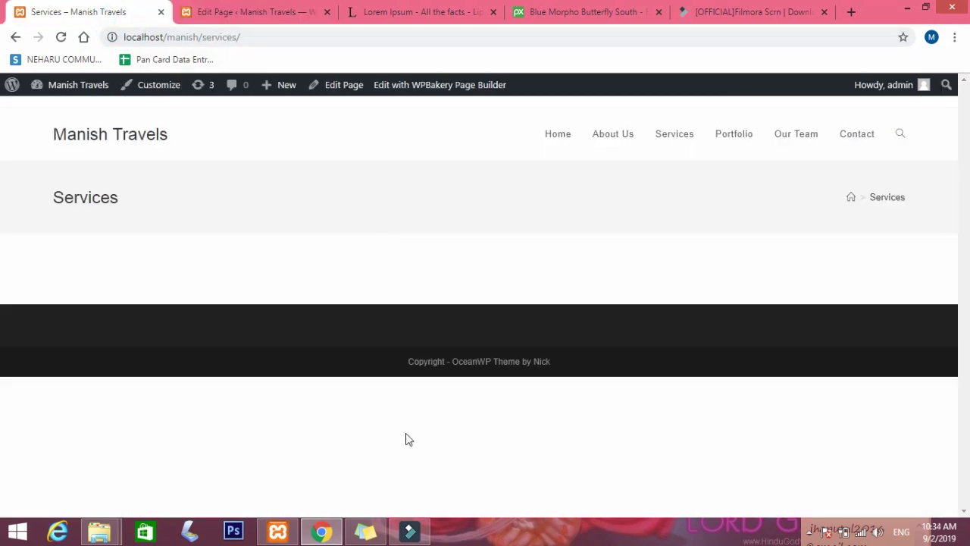
Return from the live Services page to the Edit Page ‹ Manish Travels tab.
left_click(955, 37)
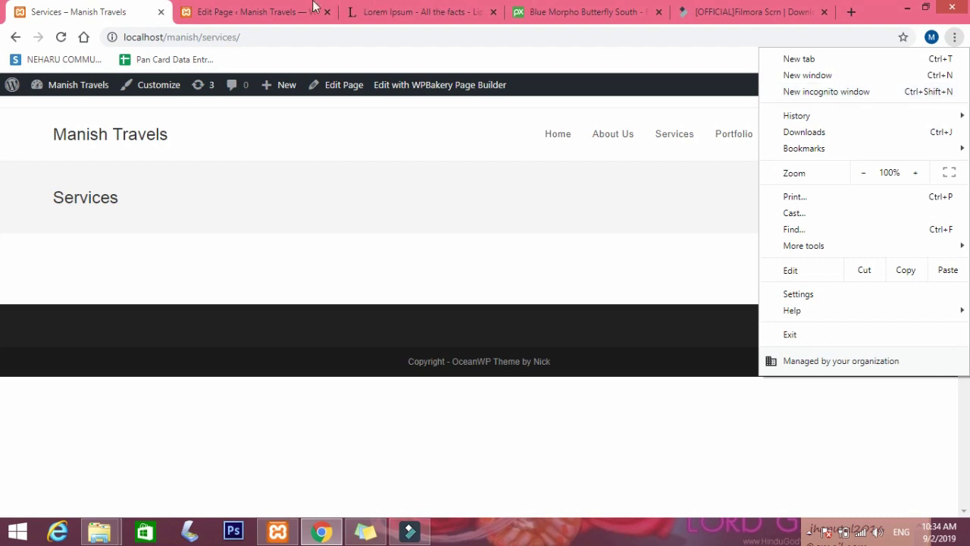
left_click(257, 11)
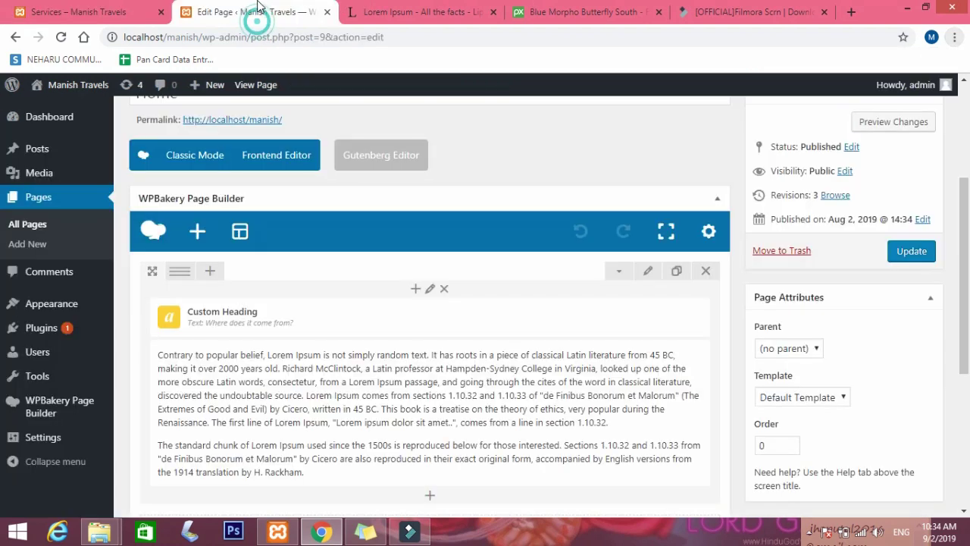
Open an incognito window and load localhost/manish.
left_click(954, 37)
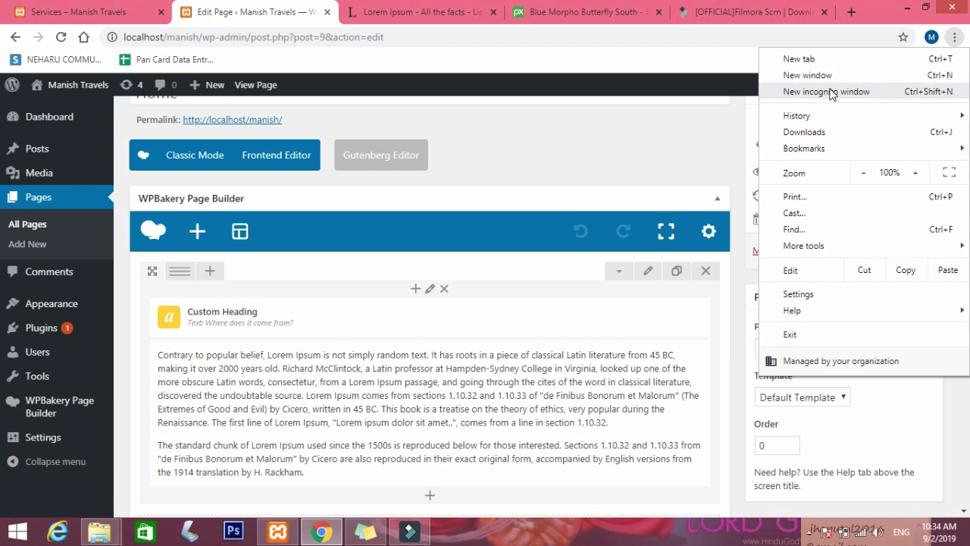
left_click(831, 93)
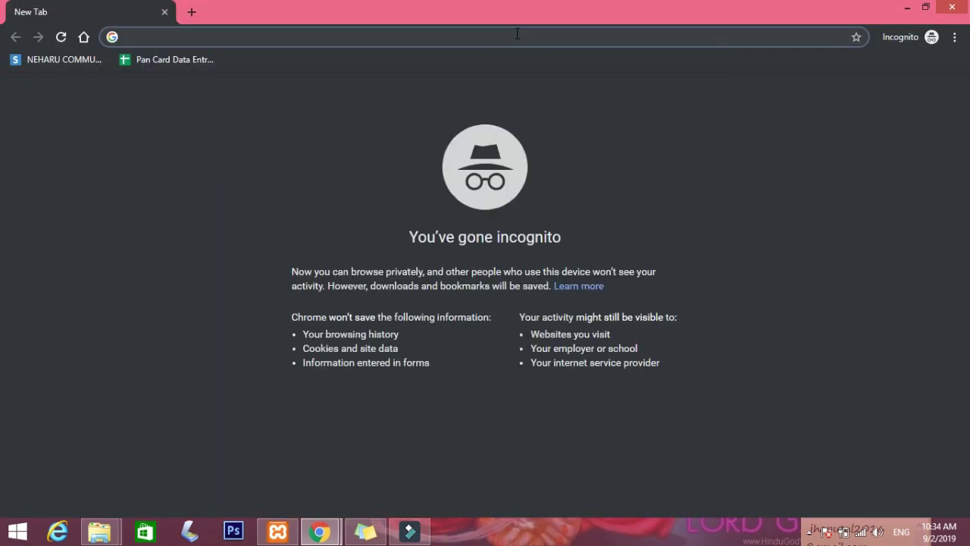
type("localhoho")
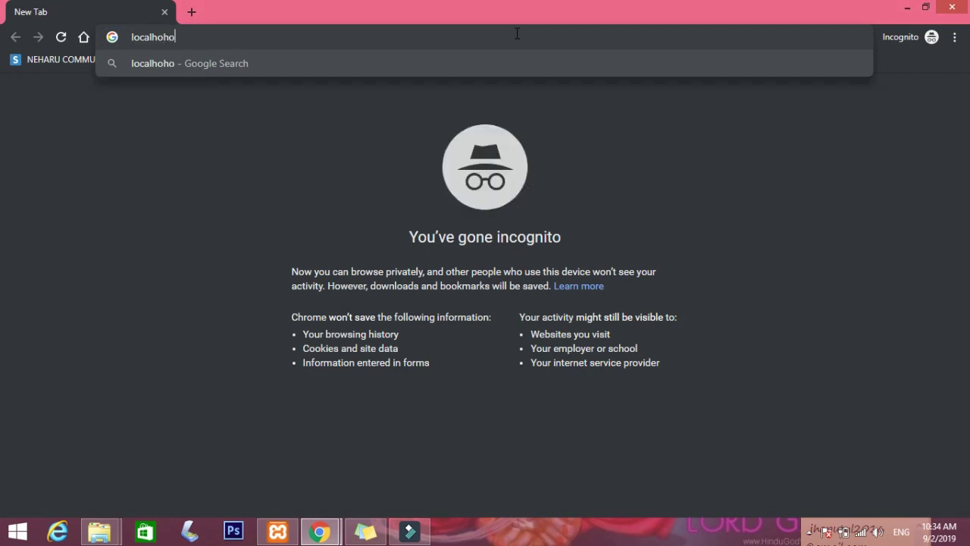
key("BackSpace")
key("BackSpace")
type("st/manish")
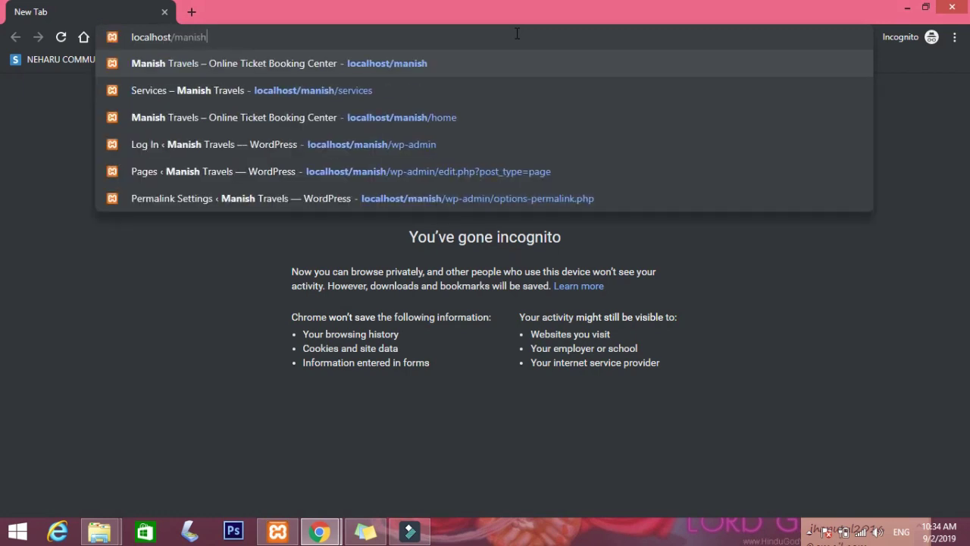
key("Return")
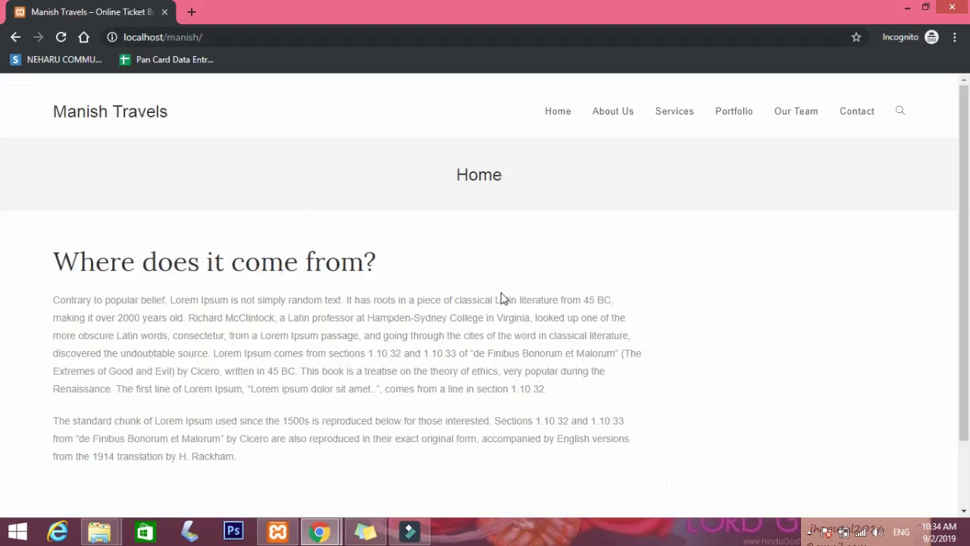
Scroll the live Home page to review the 'Where does it come from?' paragraphs.
scroll(435, 253, "down", 2)
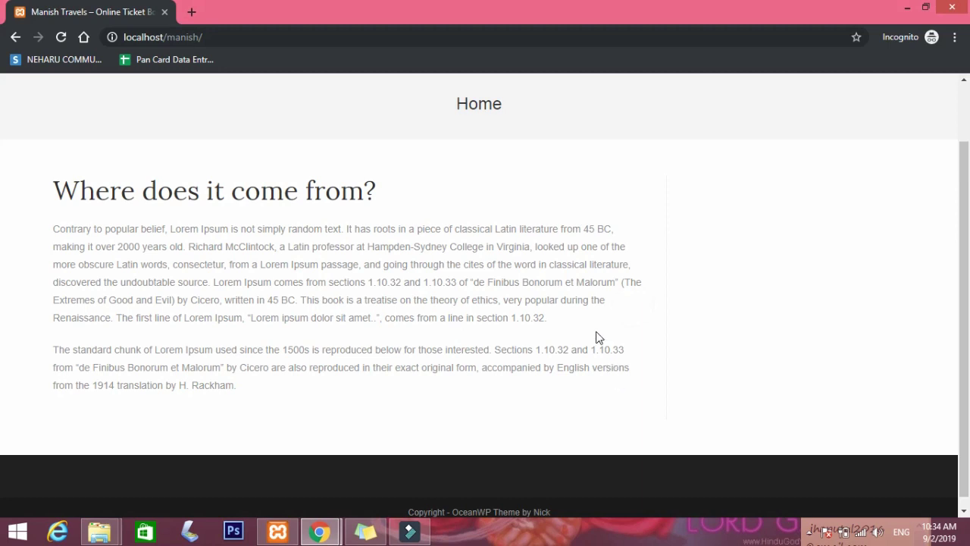
left_click_drag(499, 275, 500, 347)
left_click(614, 341)
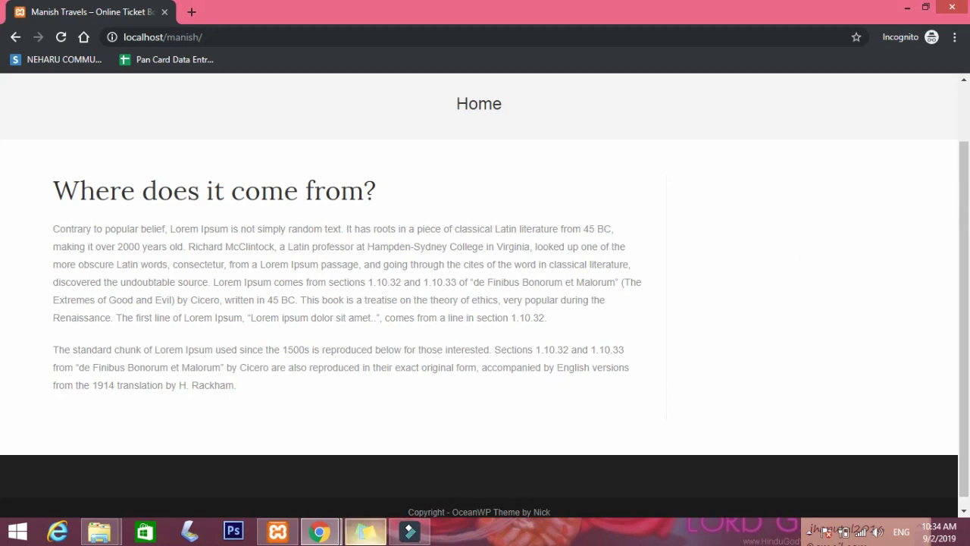
left_click(319, 531)
Change the heading-and-text row to a two-column layout and add an element to the empty right column.
left_click(282, 483)
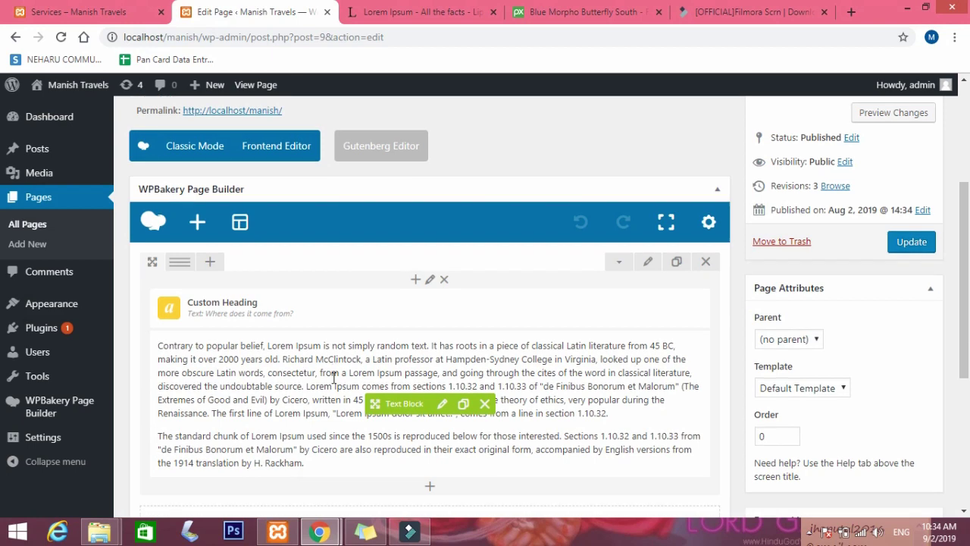
scroll(331, 381, "down", 2)
scroll(331, 381, "up", 1)
mouse_move(485, 303)
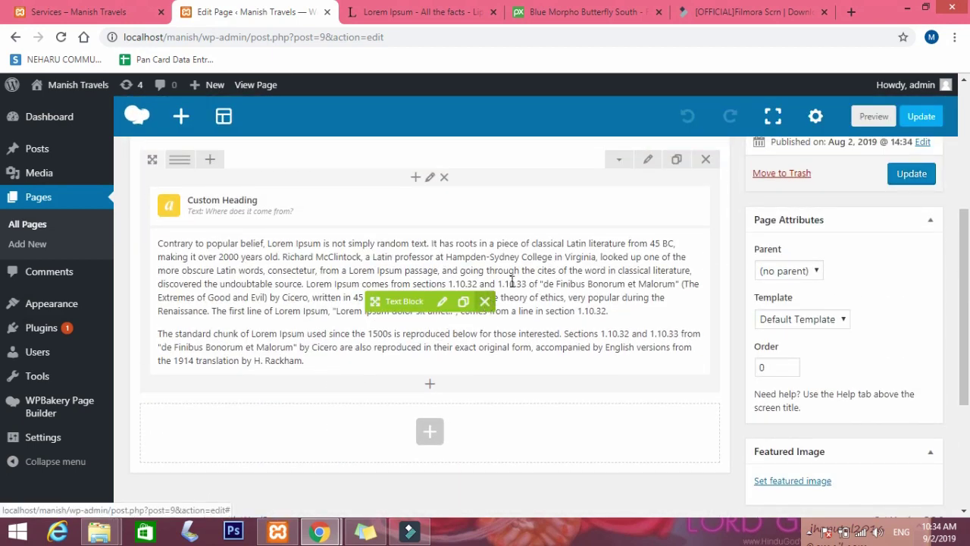
mouse_move(334, 225)
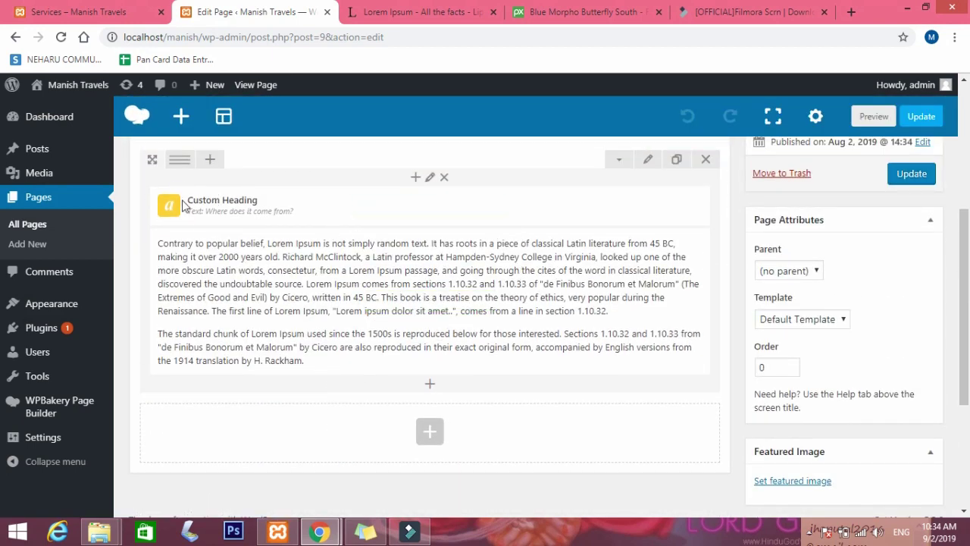
mouse_move(178, 162)
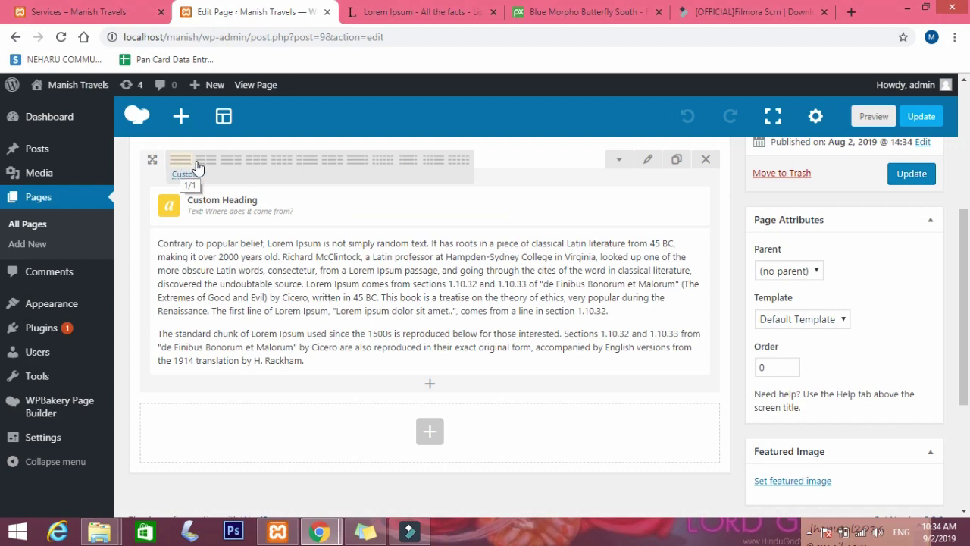
left_click(205, 160)
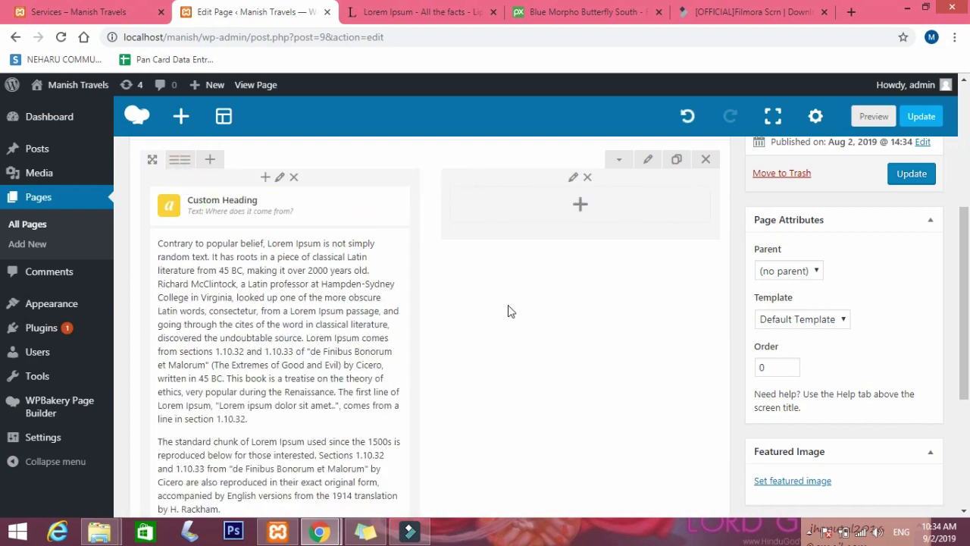
left_click(580, 204)
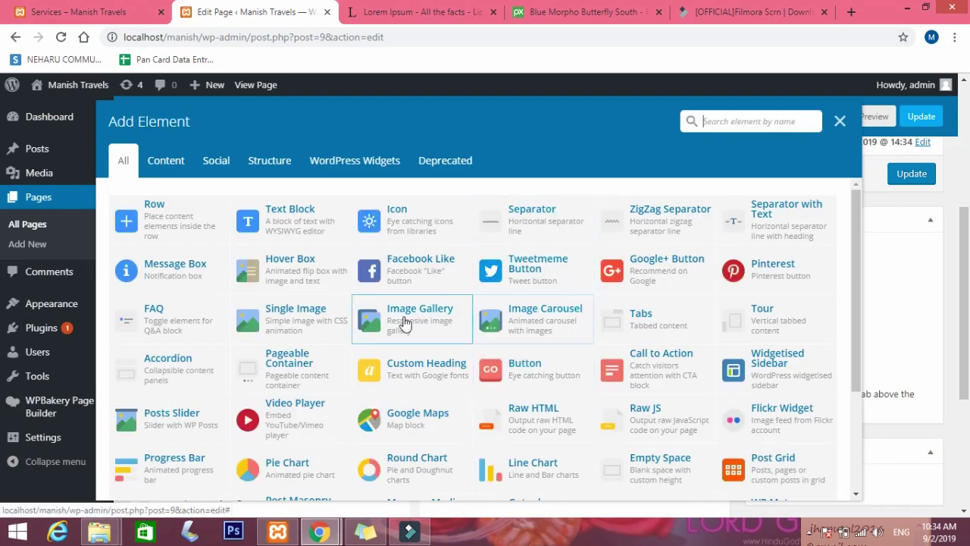
Insert a Single Image element and upload blue-morpho from Desktop\Wptutorialsbymanish.
left_click(297, 318)
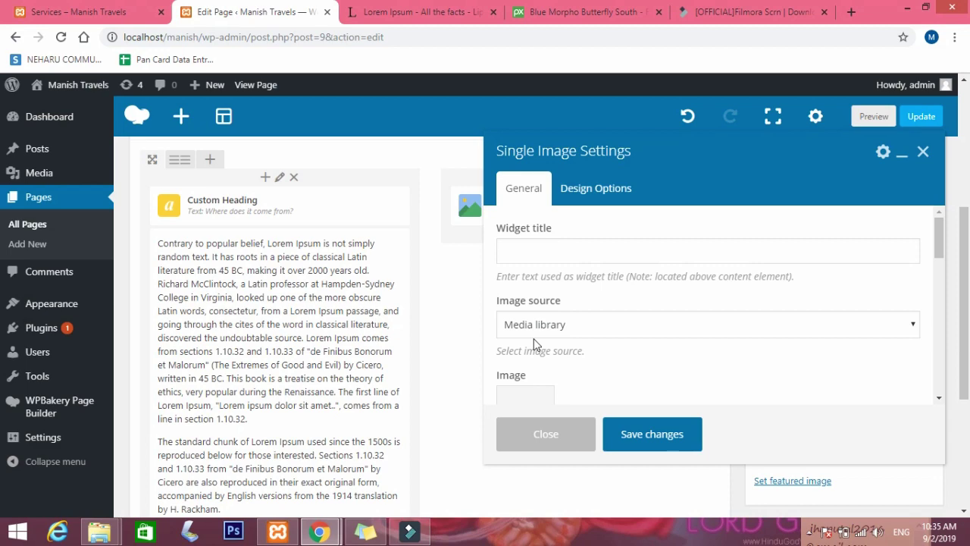
scroll(528, 342, "down", 2)
left_click(525, 274)
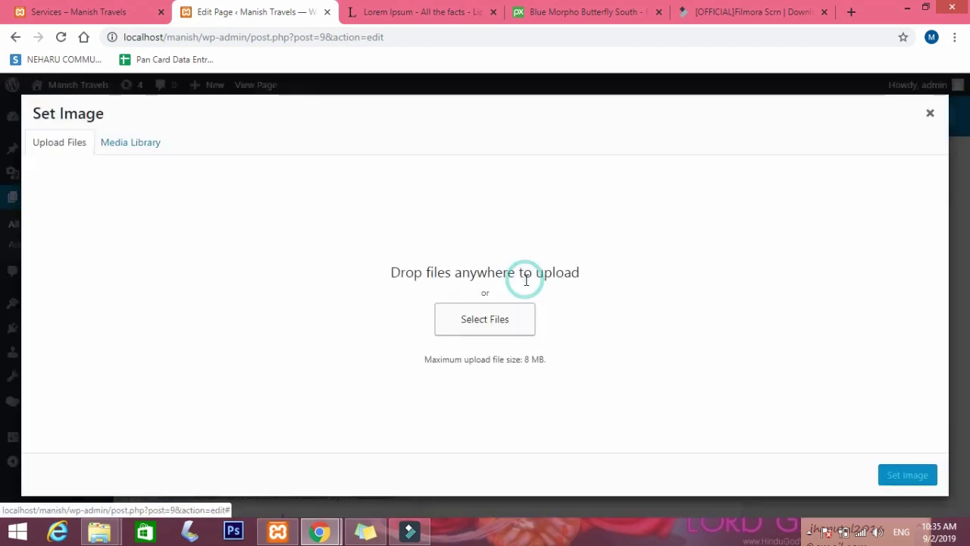
left_click(162, 303)
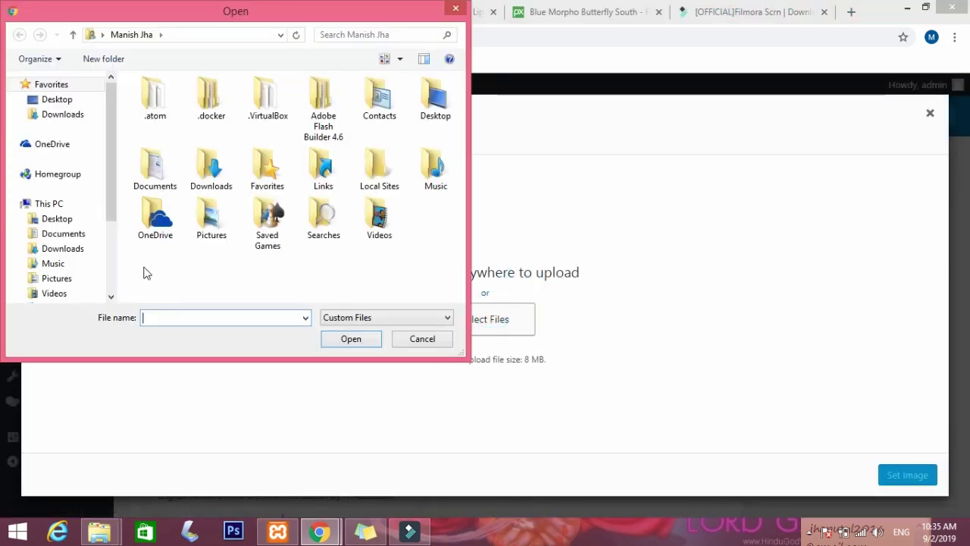
left_click(70, 100)
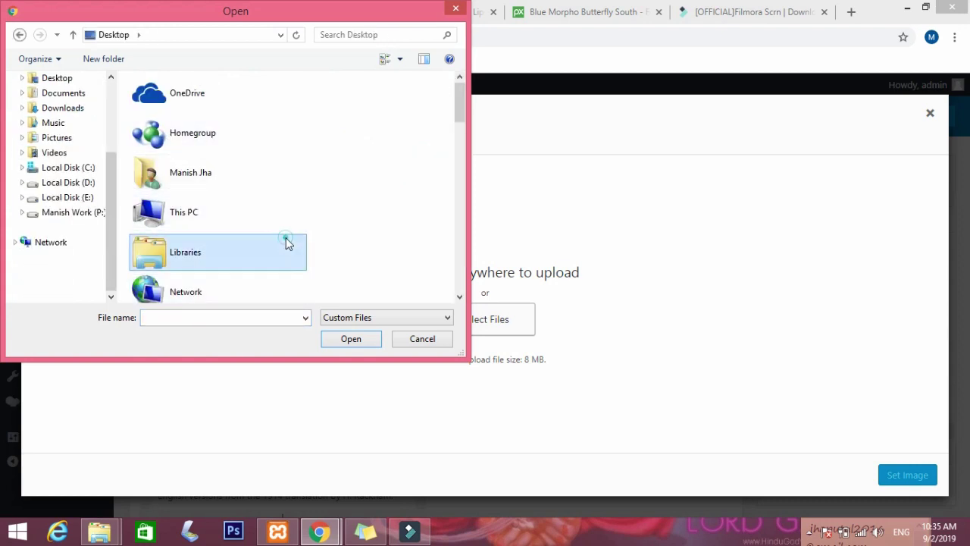
scroll(286, 241, "down", 5)
left_click(218, 126)
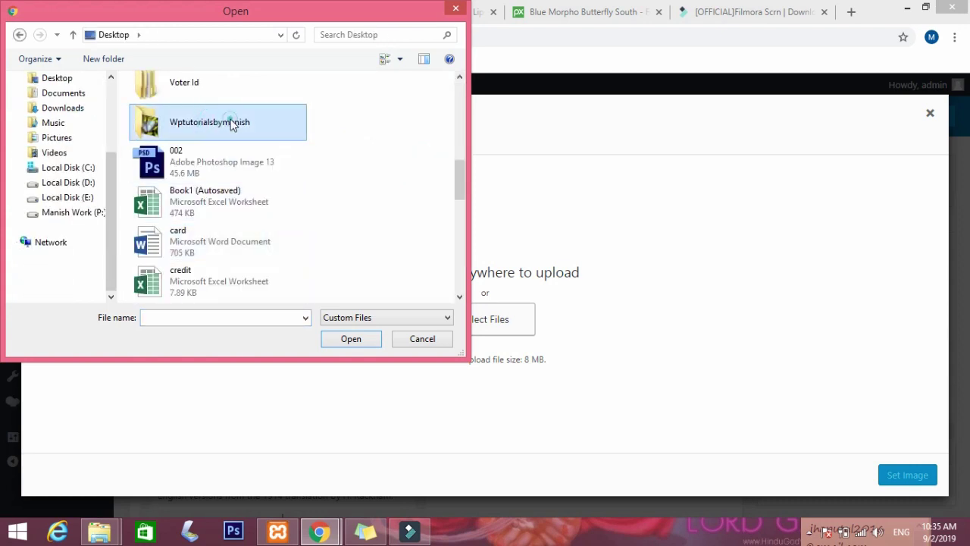
double_click(227, 122)
left_click(166, 140)
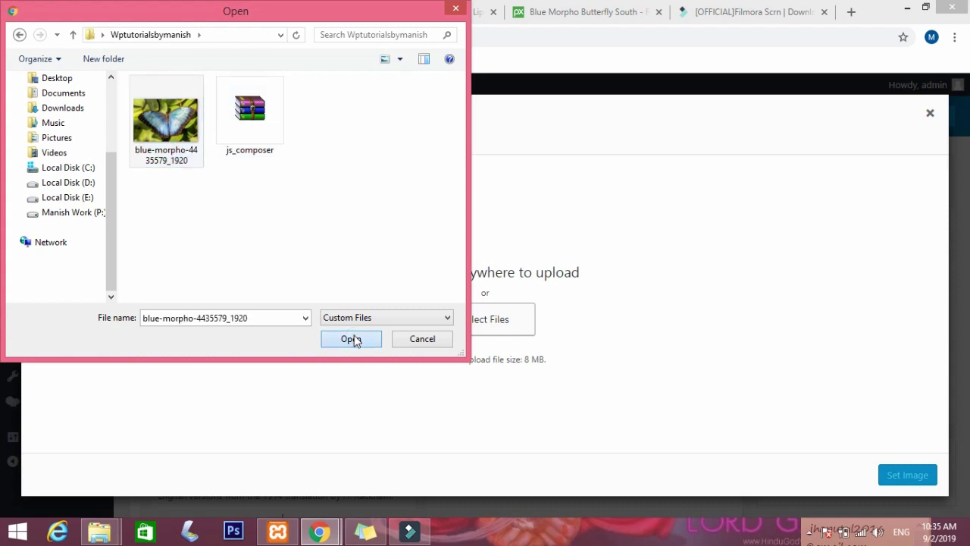
left_click(352, 339)
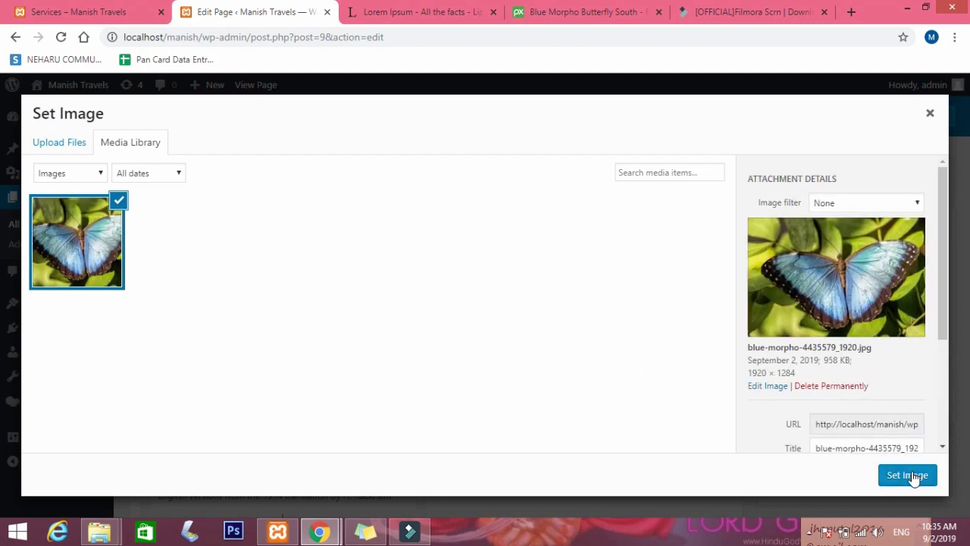
Title the photo 'Home page', give it alt text 'home image', and set it as the image.
scroll(807, 399, "down", 1)
left_click(855, 357)
left_click(855, 375)
key("ctrl+a")
key("BackSpace")
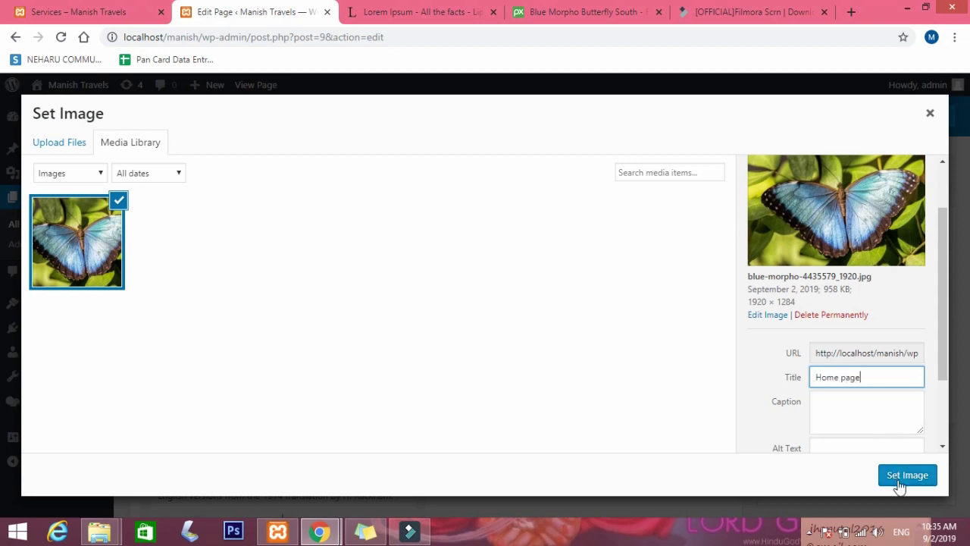
left_click(863, 449)
type("home image")
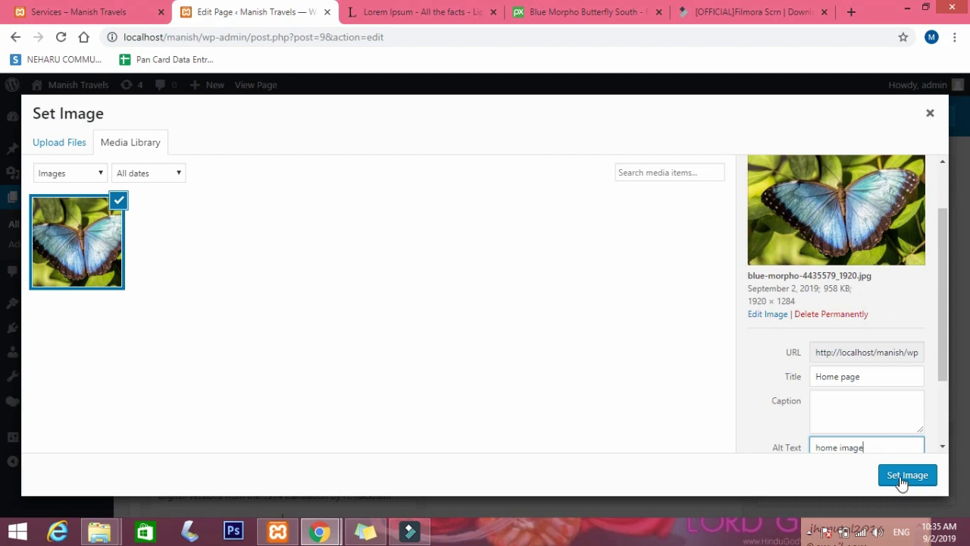
left_click(901, 477)
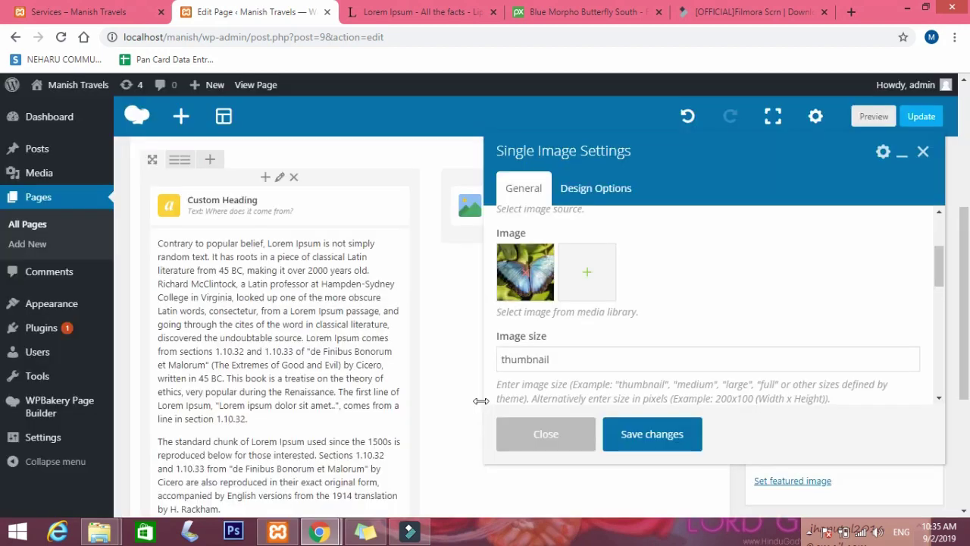
Change the image size from thumbnail to full, save the element, and update the Home page.
left_click(600, 358)
scroll(599, 358, "down", 1)
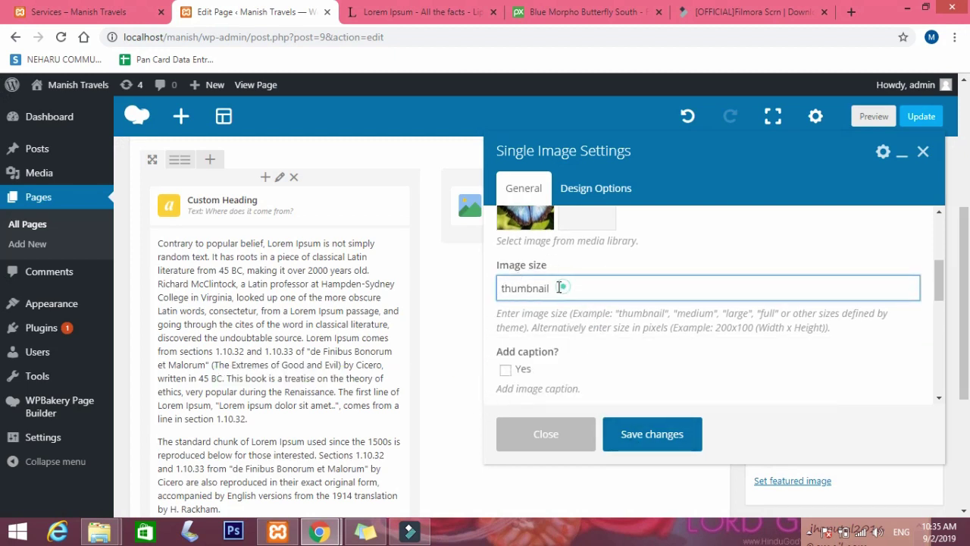
left_click_drag(560, 287, 478, 292)
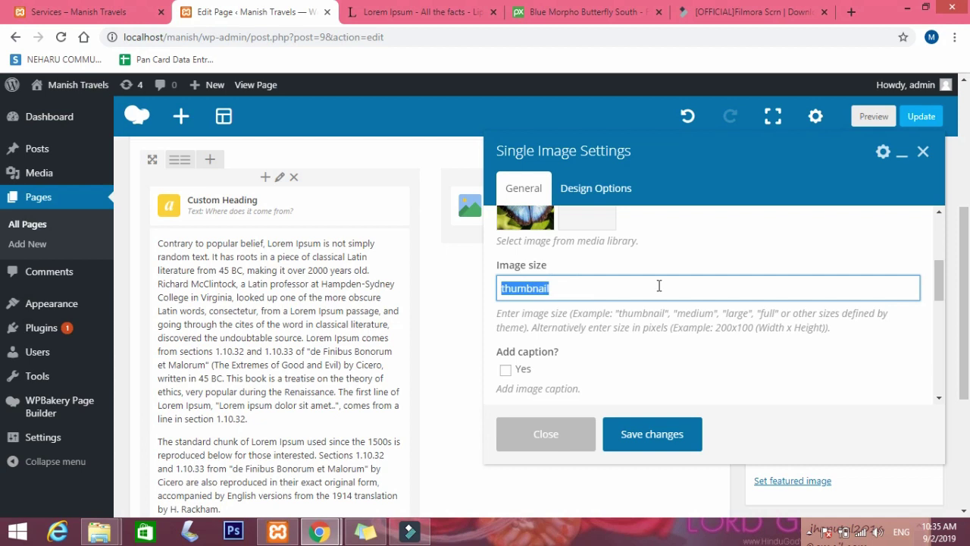
type("full")
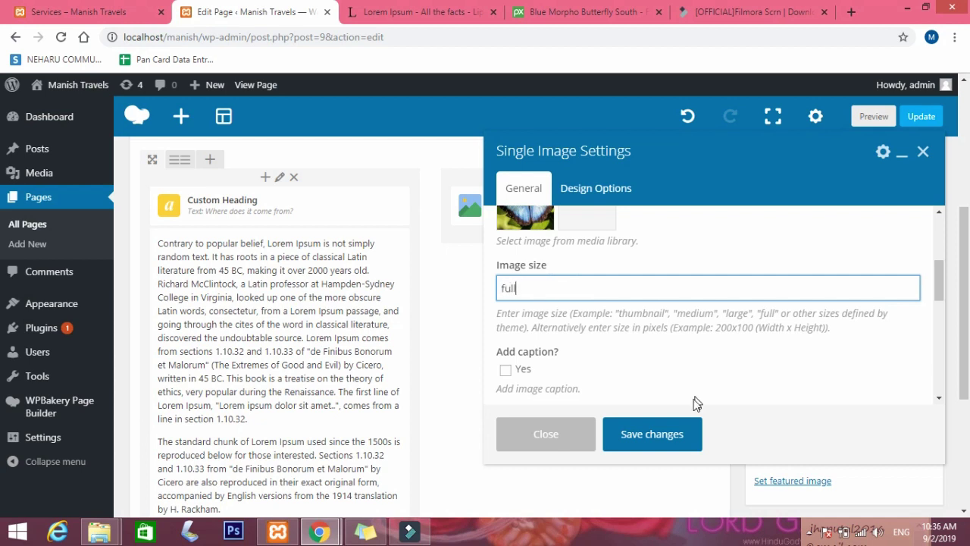
left_click(667, 438)
left_click(913, 174)
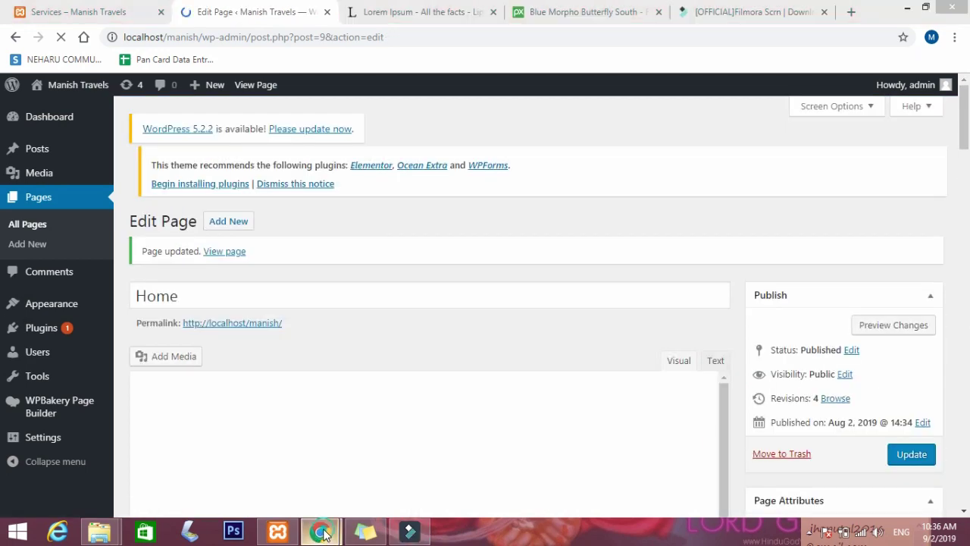
Reload the live Home page in the incognito window to check the butterfly photo beside the text.
mouse_move(320, 531)
left_click(444, 472)
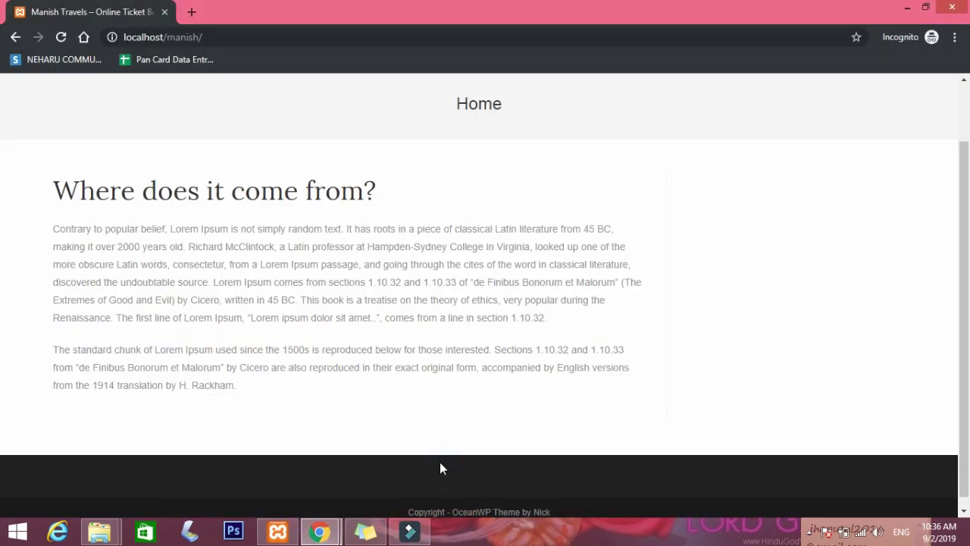
left_click(61, 36)
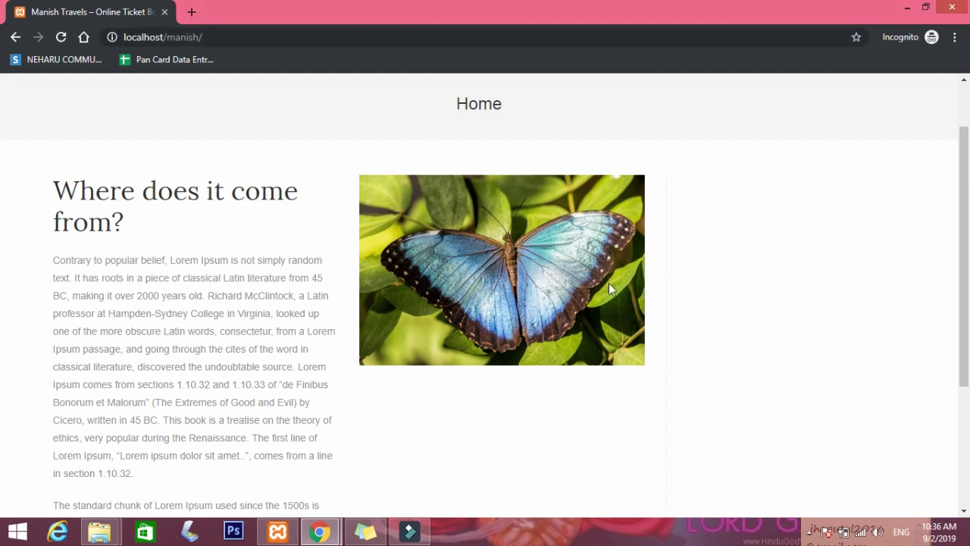
scroll(559, 287, "down", 1)
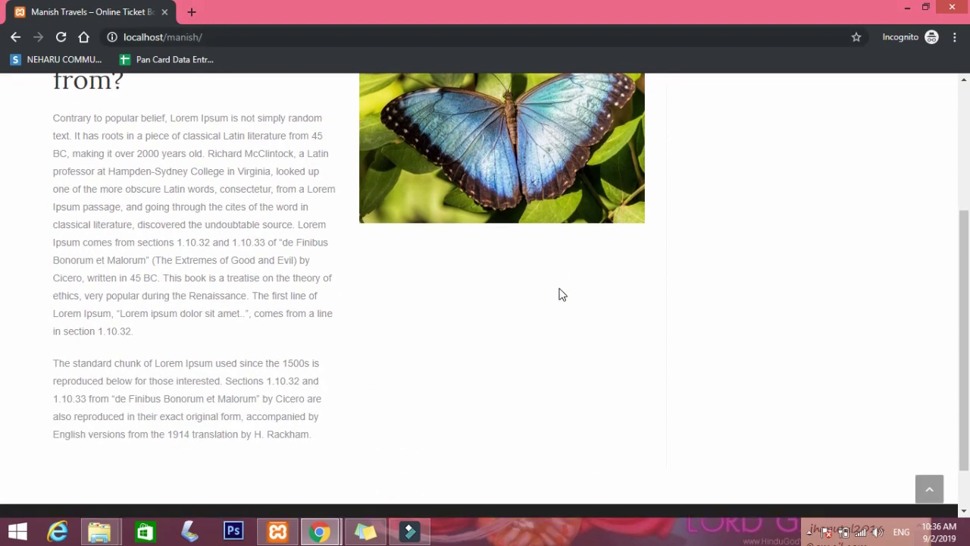
scroll(561, 294, "up", 1)
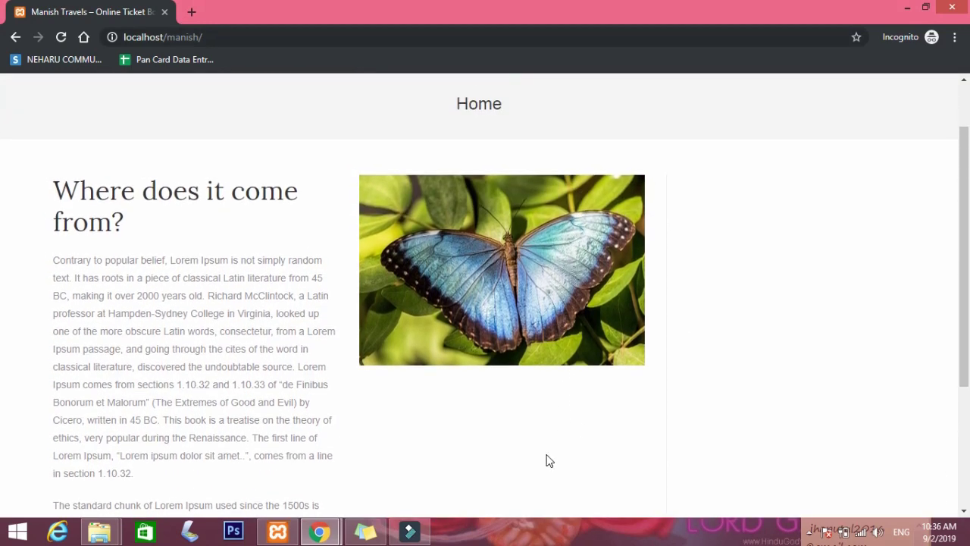
mouse_move(320, 530)
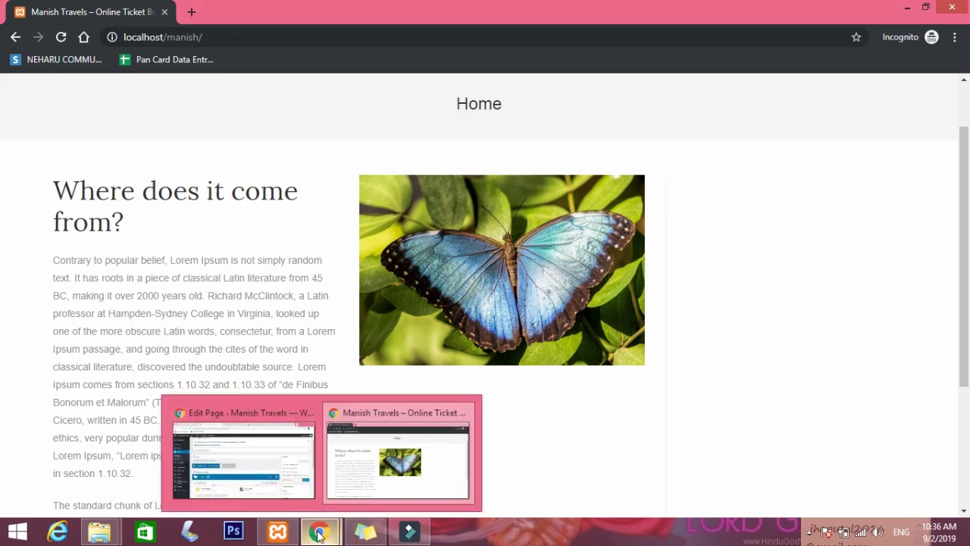
left_click(247, 463)
Set the butterfly image alignment to Right, keeping the Default image style.
scroll(604, 387, "down", 5)
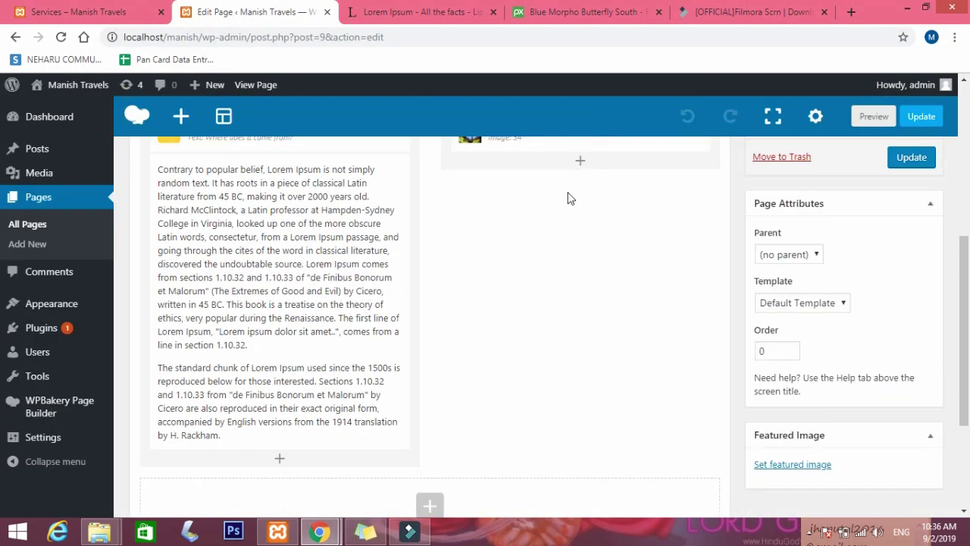
scroll(581, 177, "up", 2)
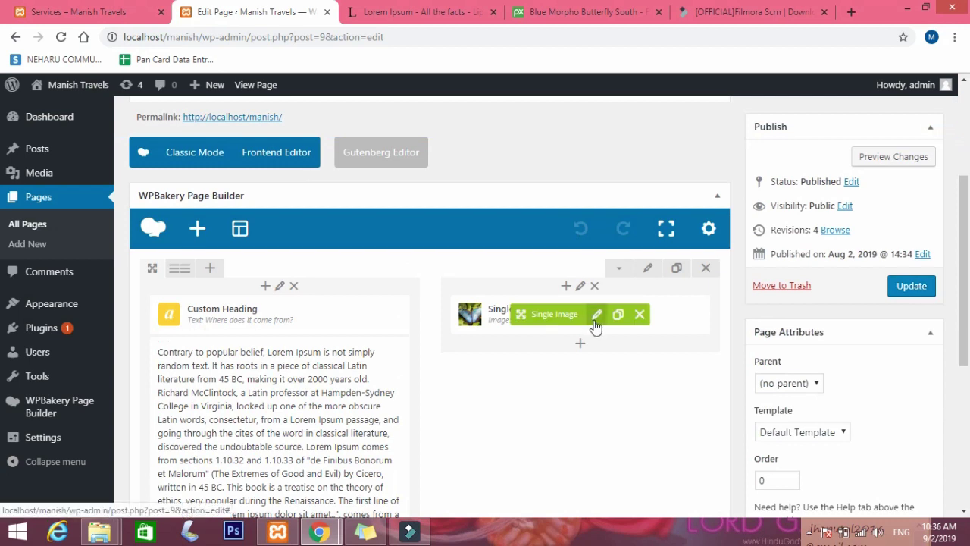
left_click(595, 324)
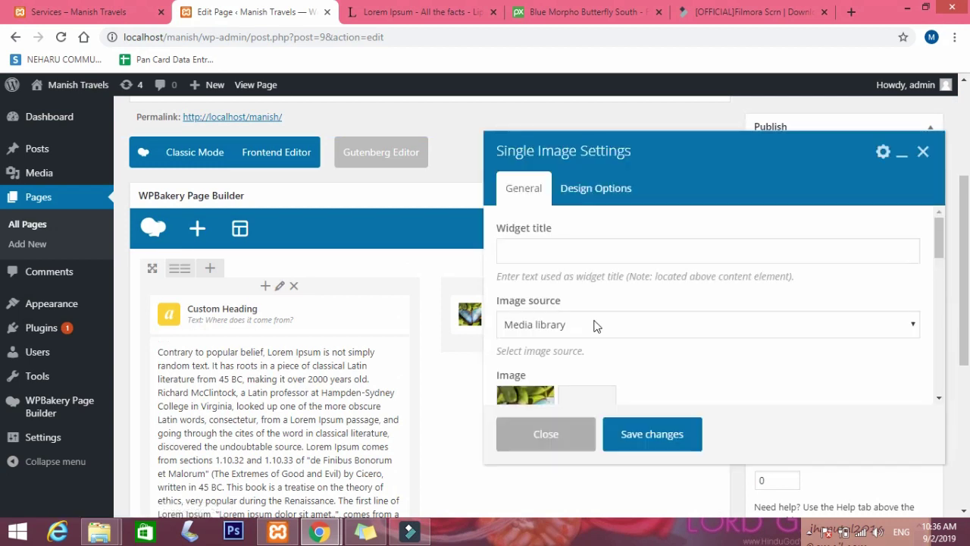
scroll(607, 333, "down", 2)
scroll(657, 347, "down", 2)
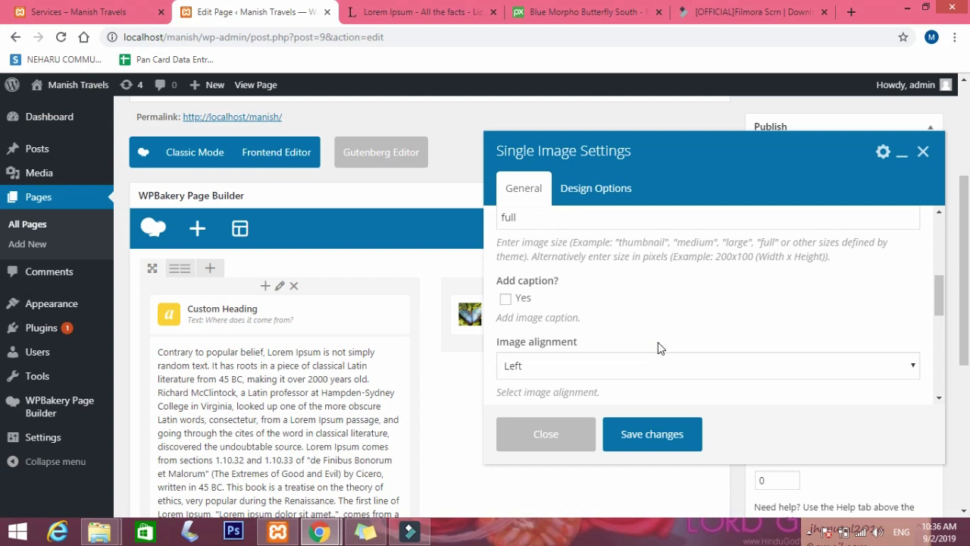
left_click(628, 362)
left_click(526, 401)
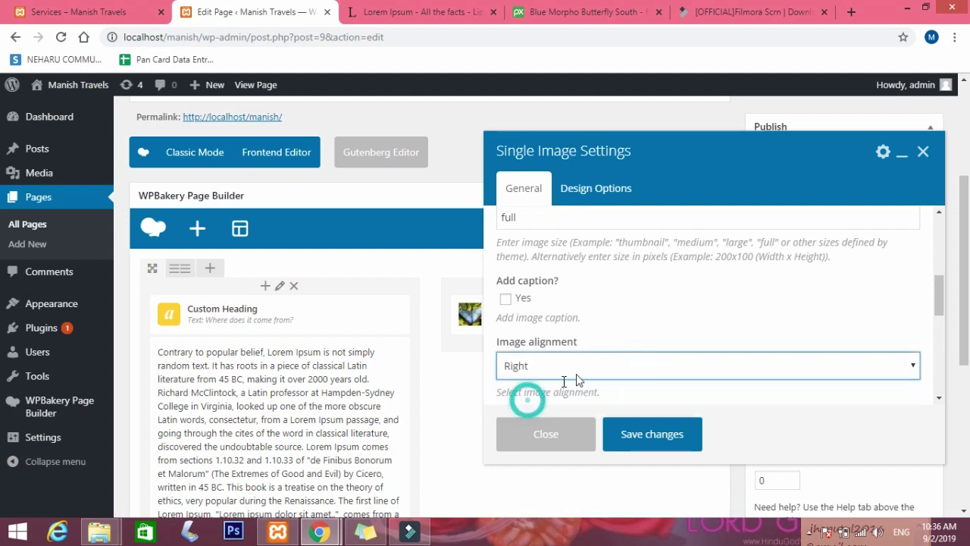
scroll(655, 338, "down", 4)
left_click(604, 299)
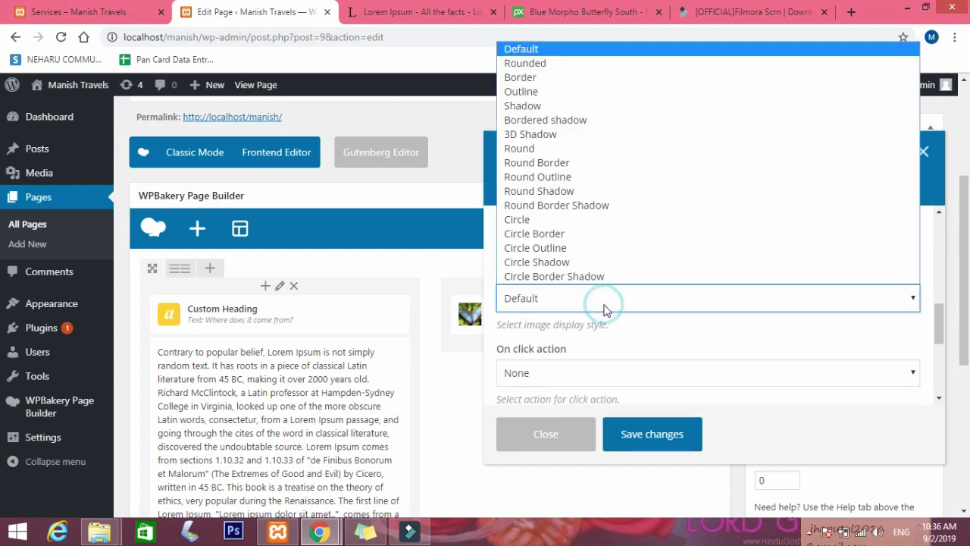
left_click(604, 308)
Change the image size from full to 400*300, save the element, and update the Home page.
scroll(606, 311, "up", 3)
scroll(606, 311, "up", 2)
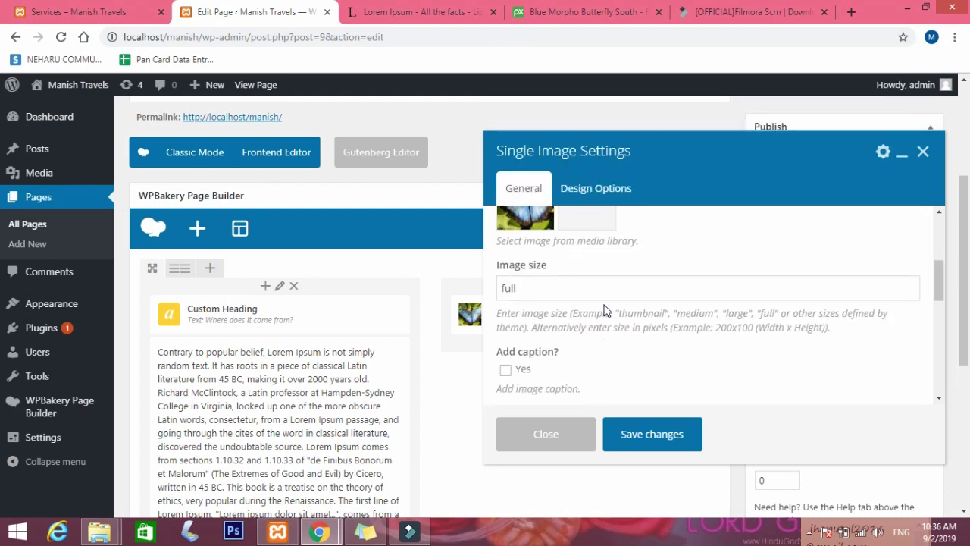
left_click_drag(528, 289, 486, 283)
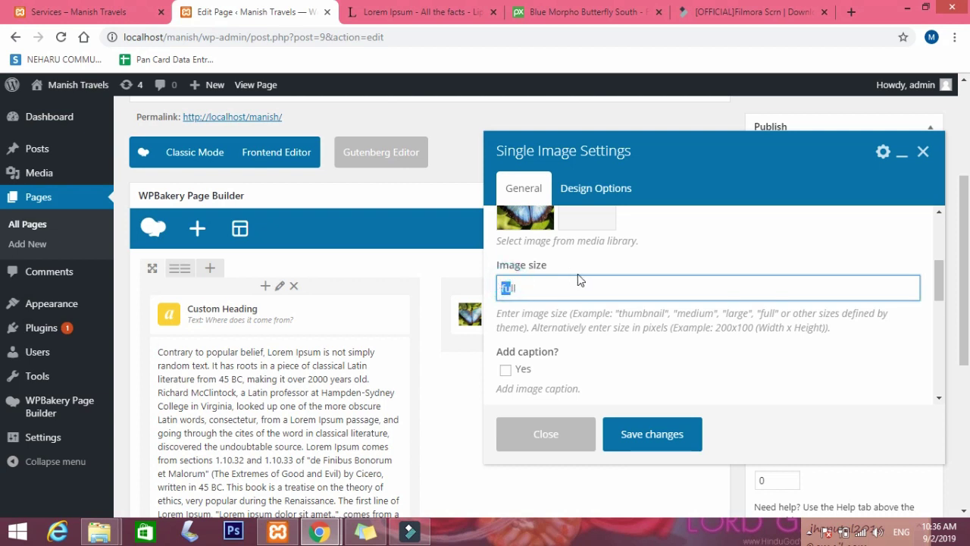
left_click(544, 286)
type("400*300")
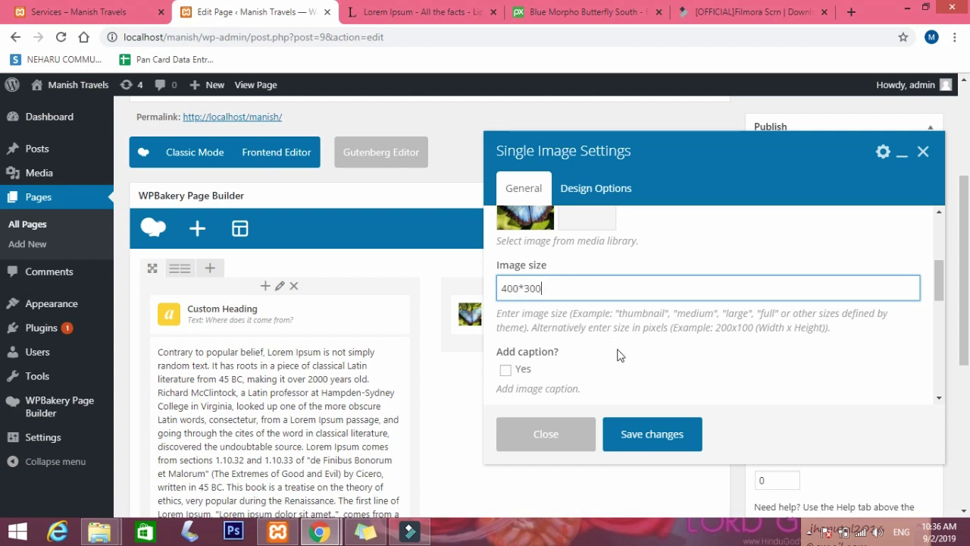
left_click(658, 434)
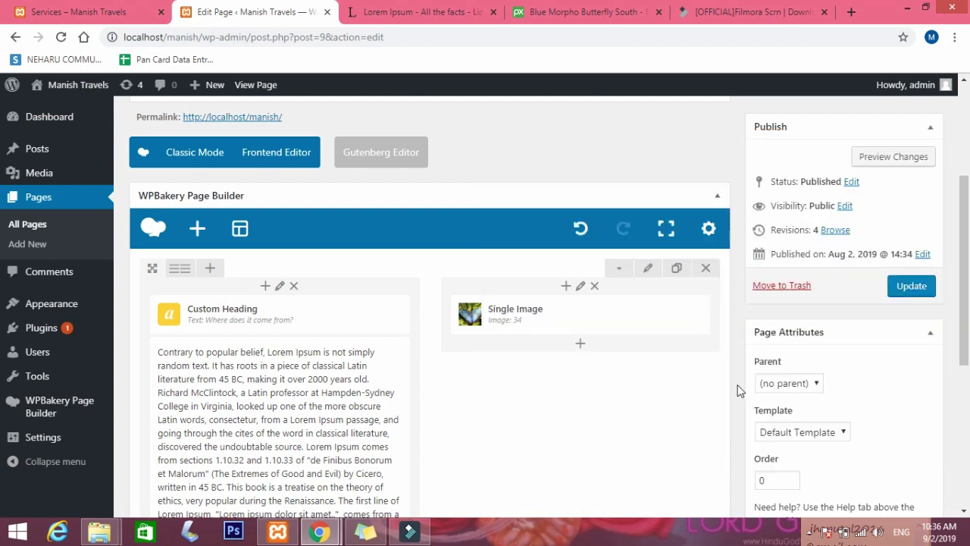
left_click(920, 292)
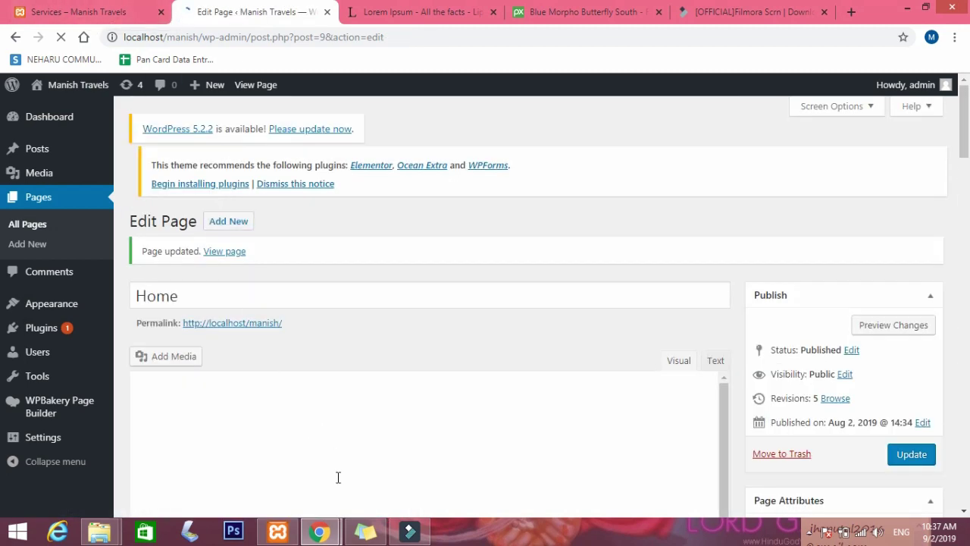
left_click(319, 532)
left_click(424, 467)
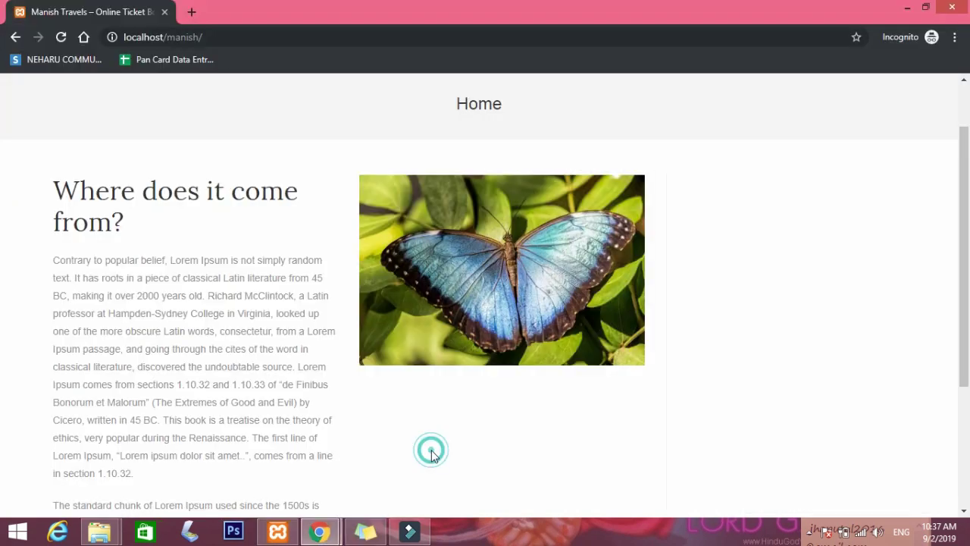
left_click(62, 37)
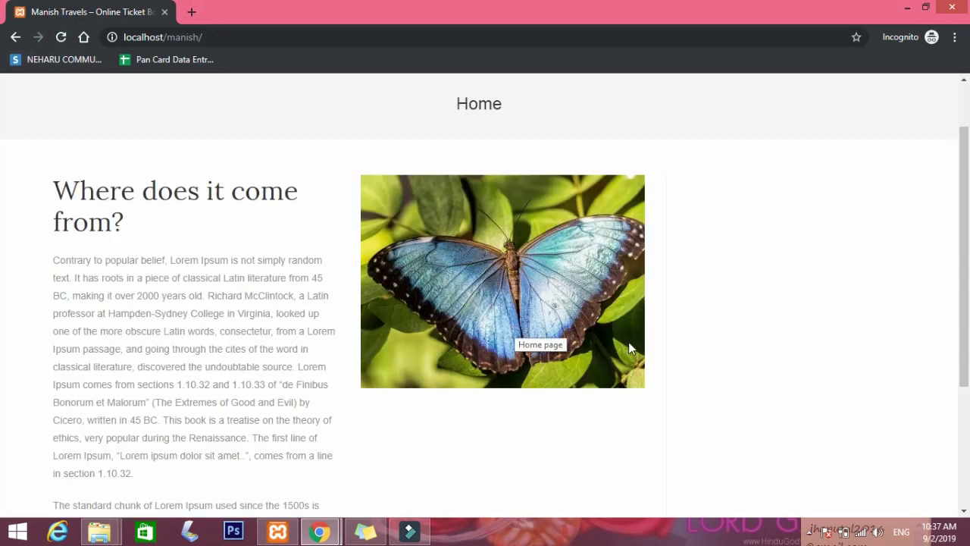
scroll(628, 345, "down", 3)
scroll(690, 355, "up", 3)
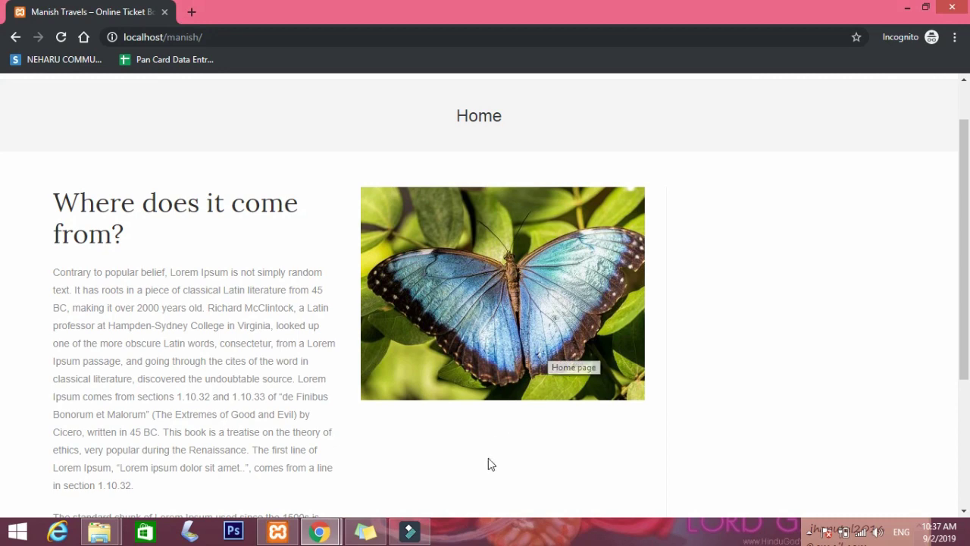
mouse_move(317, 530)
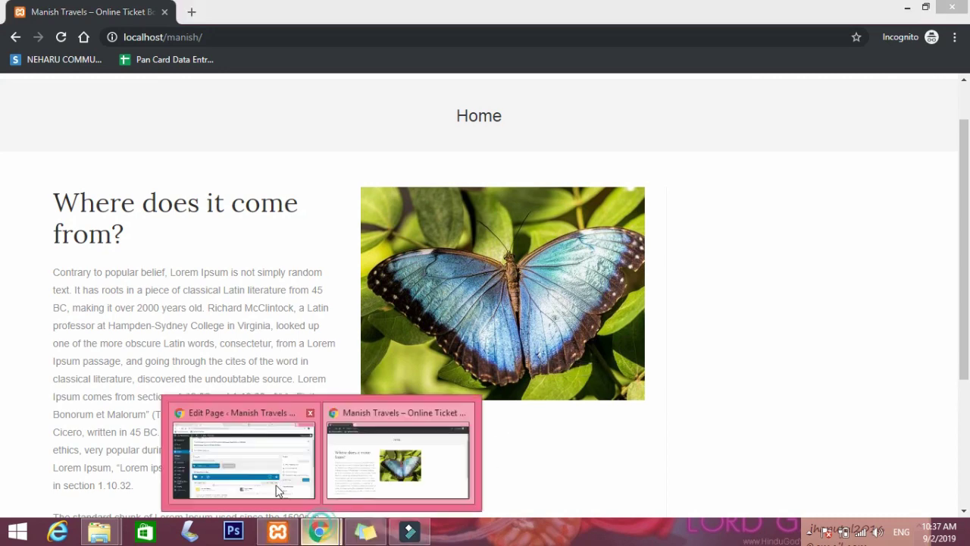
left_click(296, 503)
scroll(784, 345, "down", 3)
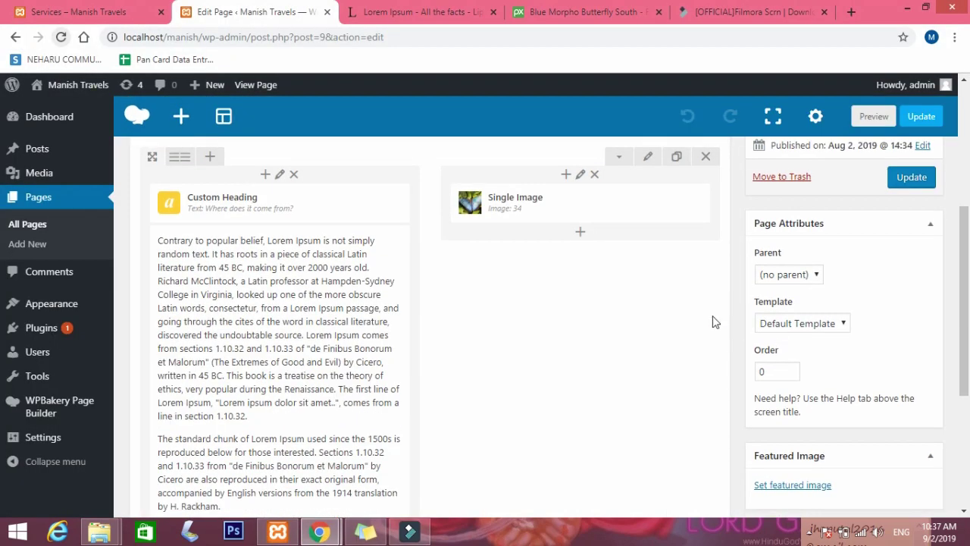
Switch the Home page to the Landing Page template and update it.
scroll(576, 284, "down", 1)
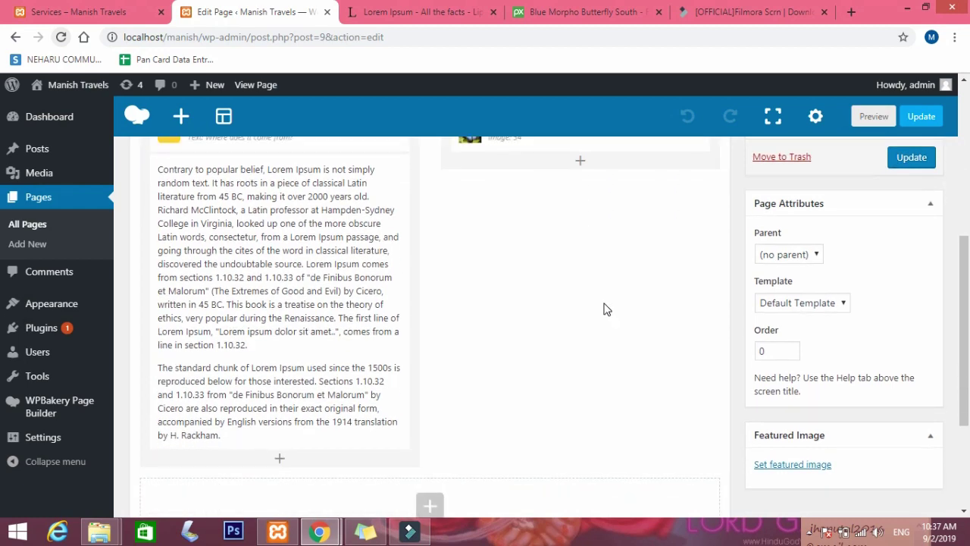
scroll(606, 310, "up", 3)
scroll(606, 310, "down", 1)
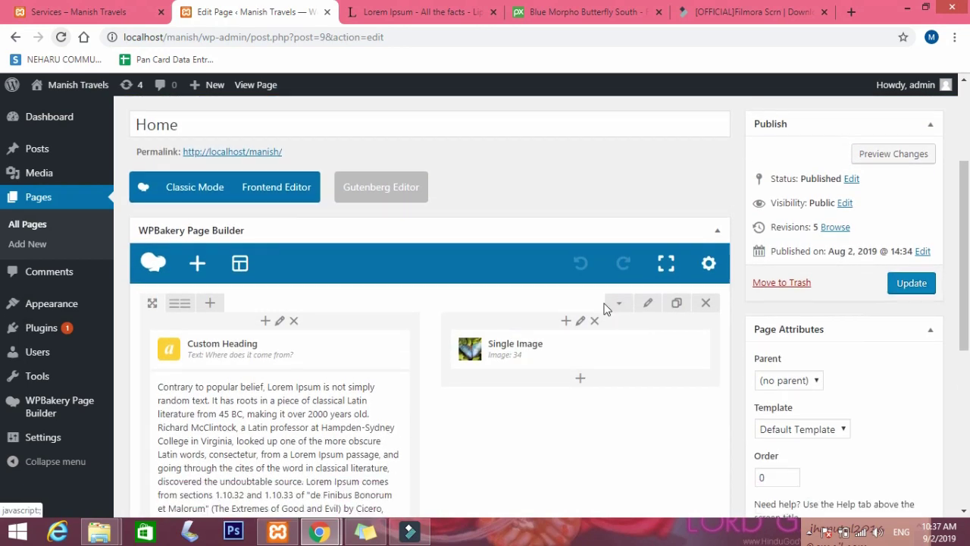
left_click(812, 395)
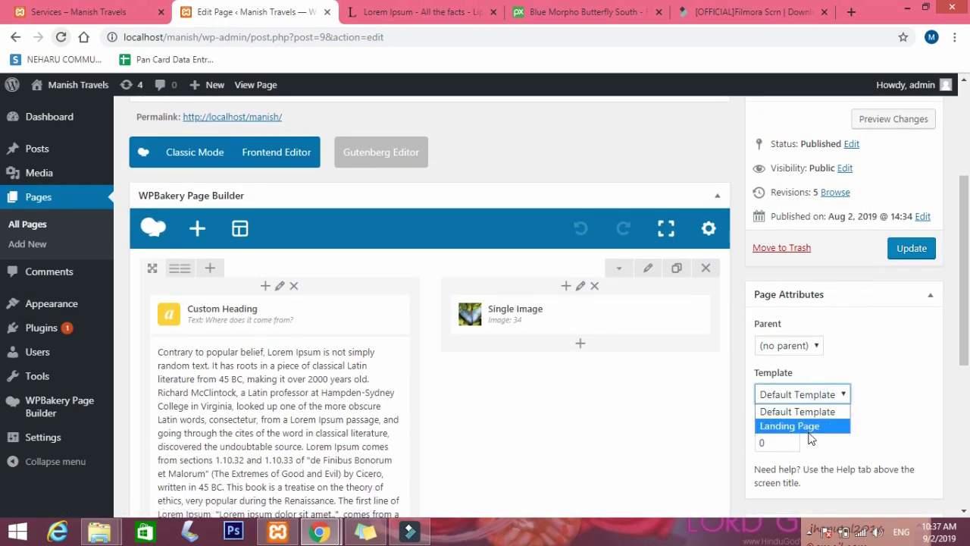
left_click(808, 426)
left_click(917, 255)
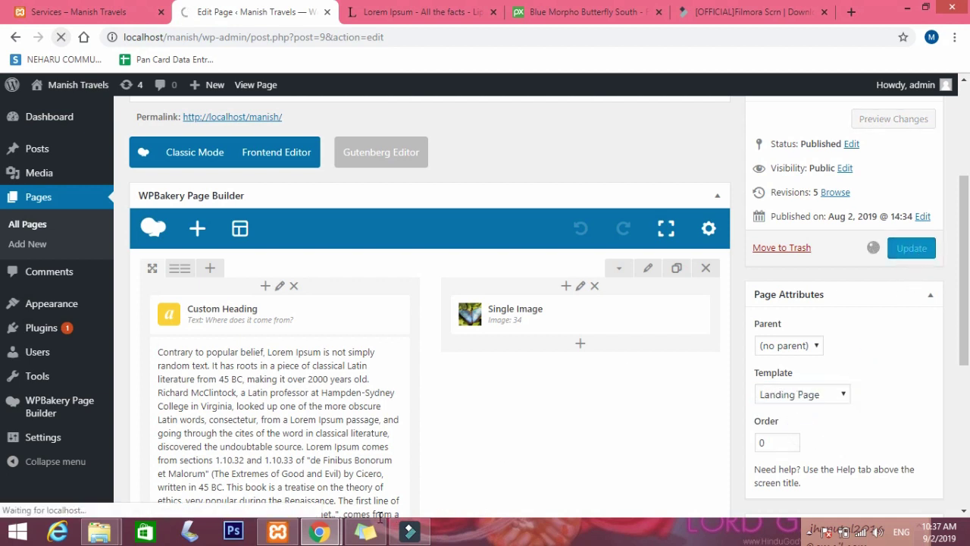
Reload the live homepage to check the wider layout, then return to the page editor.
mouse_move(321, 532)
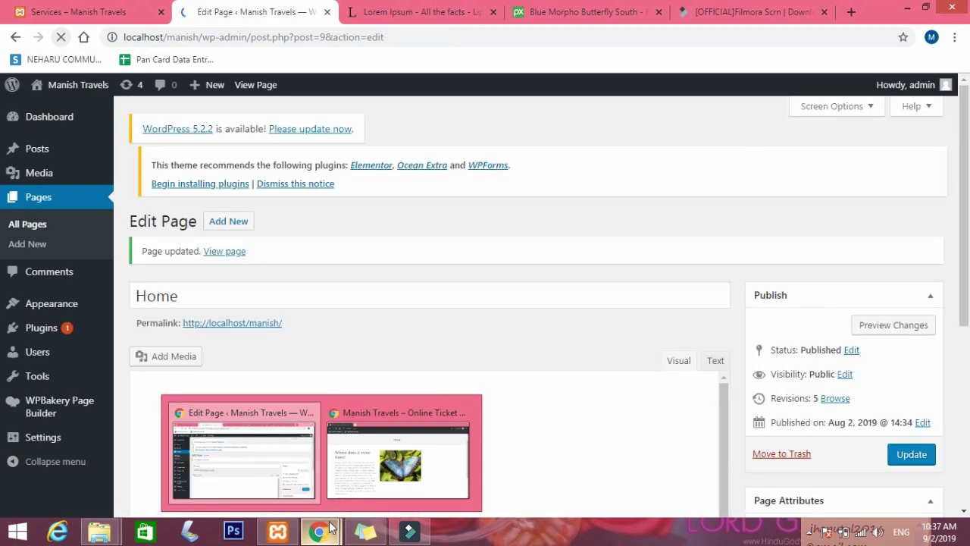
left_click(421, 462)
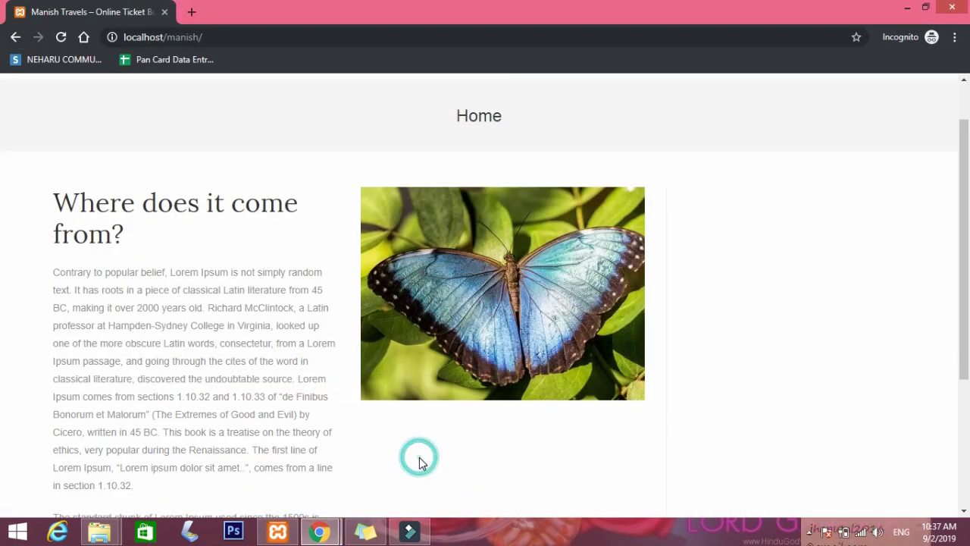
left_click(60, 40)
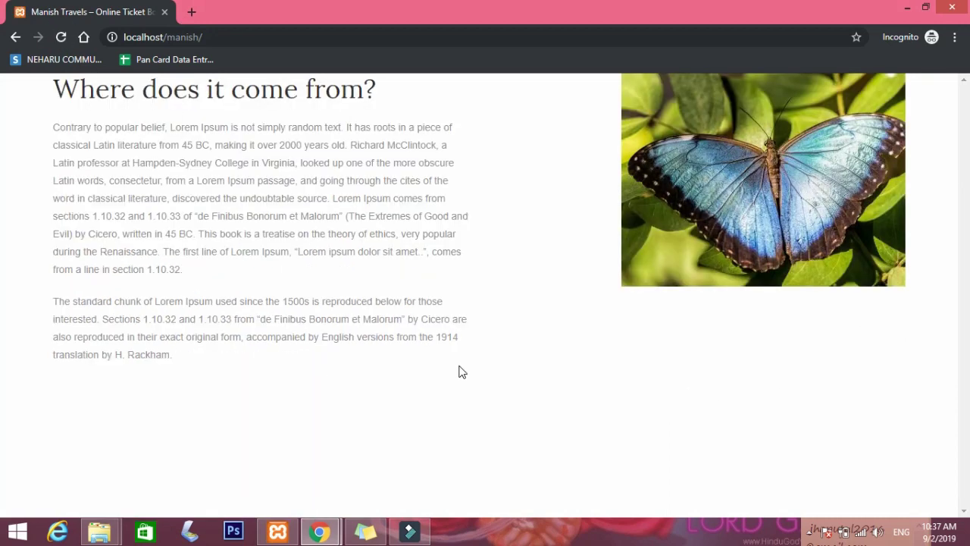
mouse_move(319, 530)
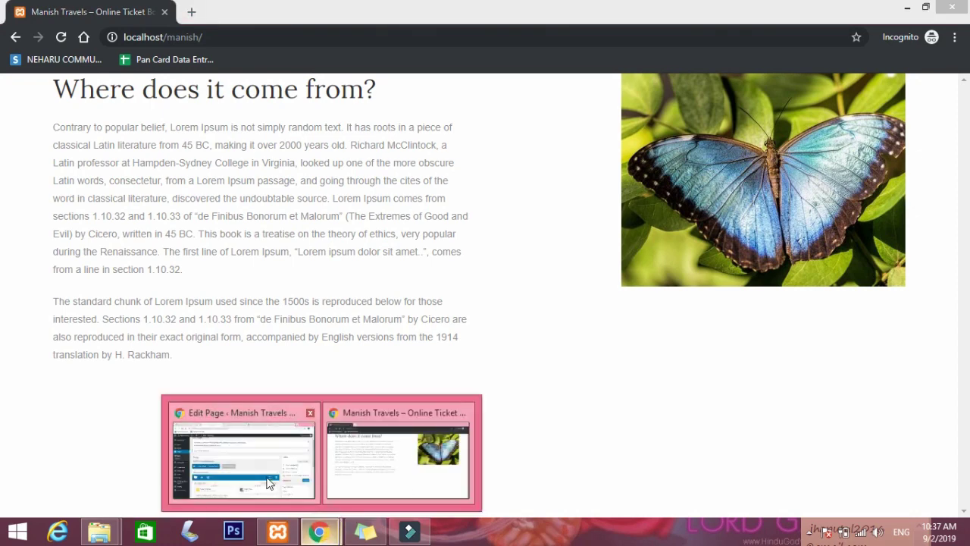
left_click(243, 454)
scroll(659, 386, "down", 2)
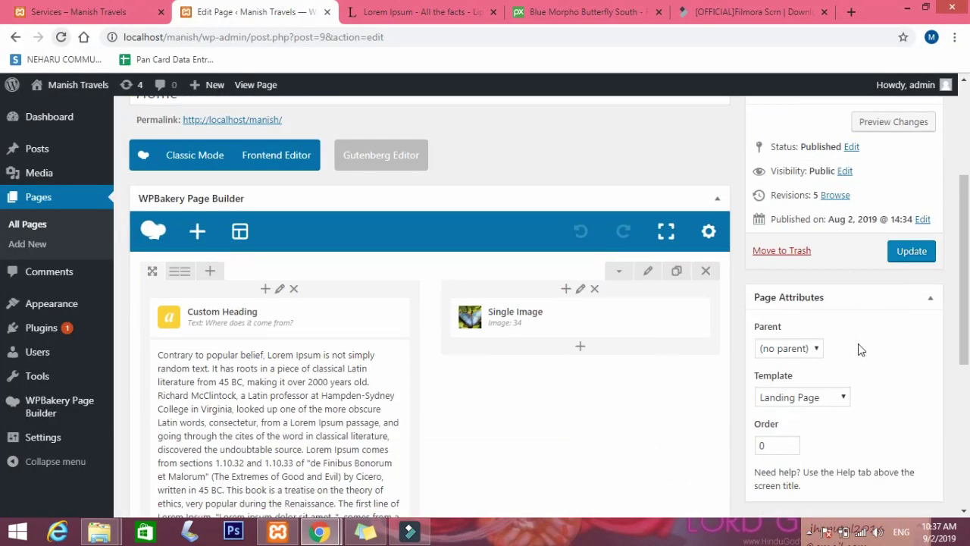
scroll(837, 319, "down", 1)
Change the Home page template back to Default Template and update the page.
left_click(788, 303)
left_click(780, 318)
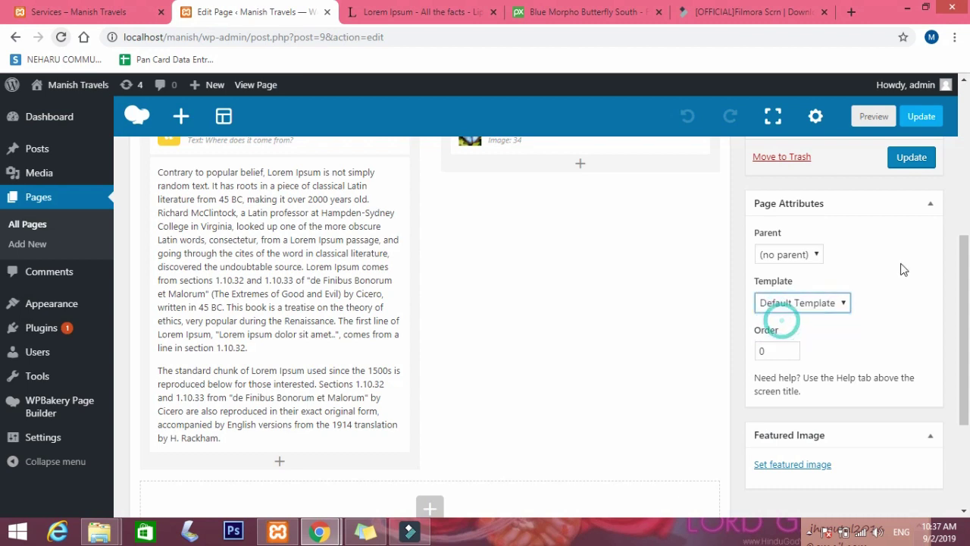
left_click(912, 158)
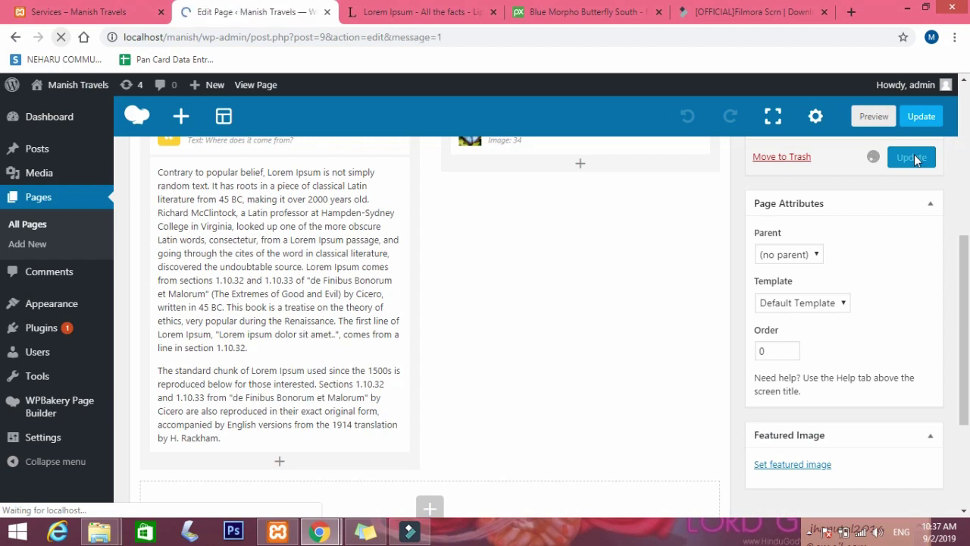
scroll(477, 356, "down", 1)
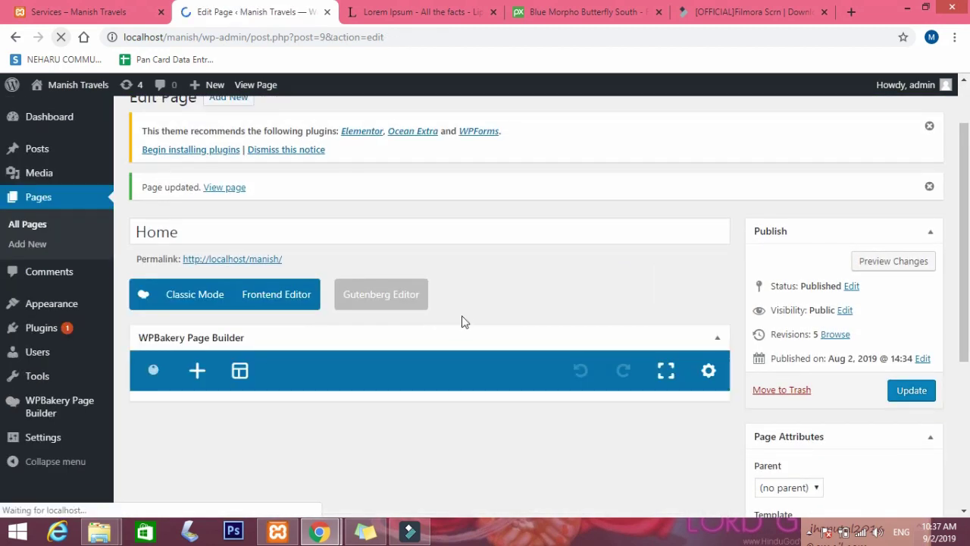
scroll(461, 321, "down", 3)
scroll(460, 320, "down", 2)
scroll(422, 467, "down", 1)
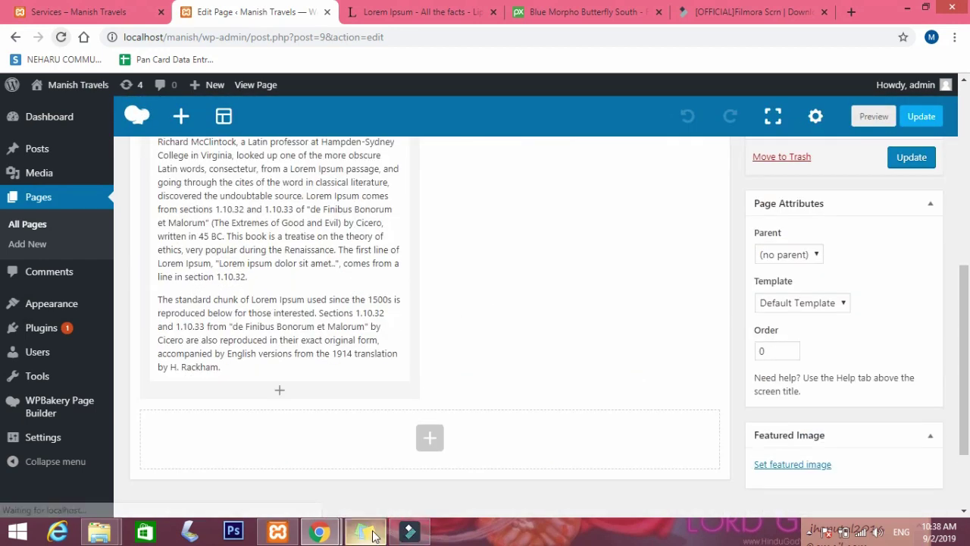
scroll(428, 356, "up", 3)
scroll(429, 357, "down", 4)
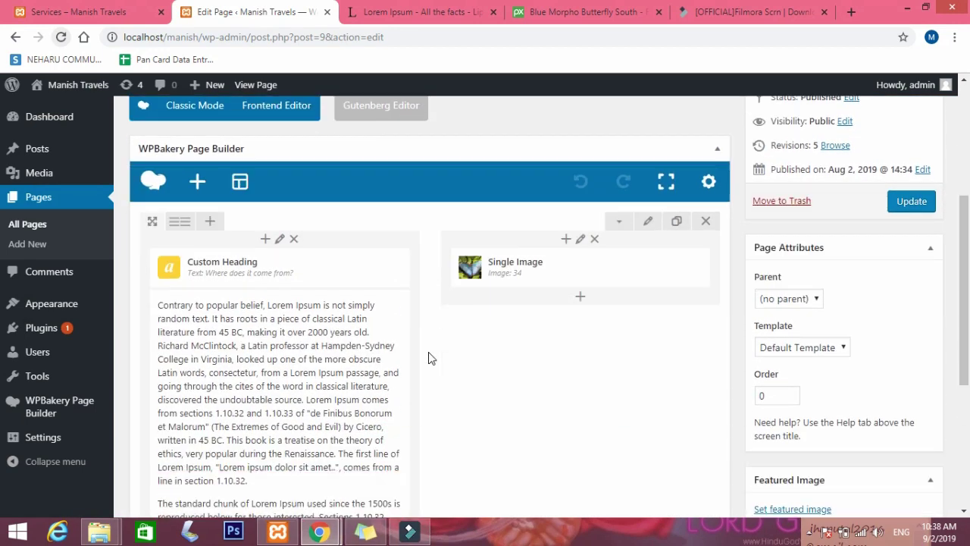
scroll(428, 358, "down", 1)
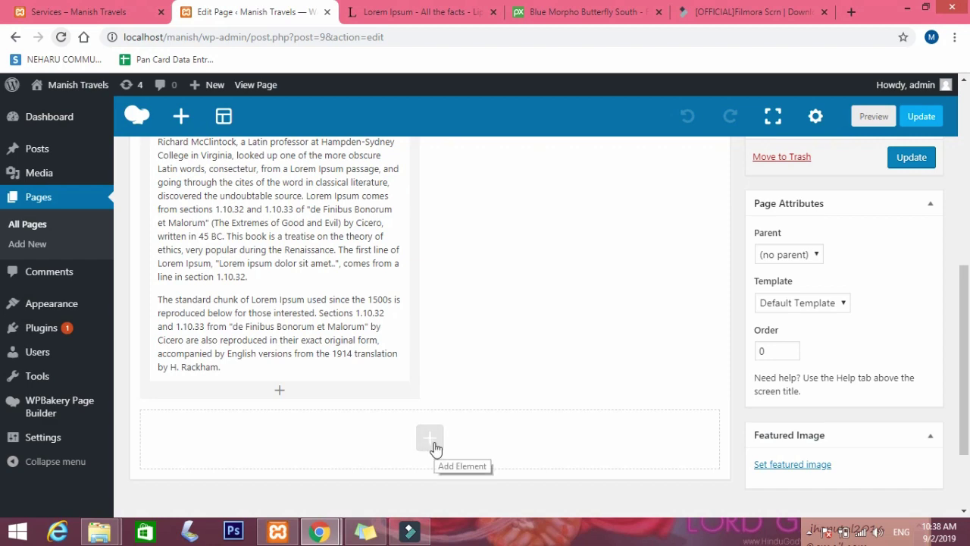
Add a new empty row to the Home page layout.
left_click(431, 440)
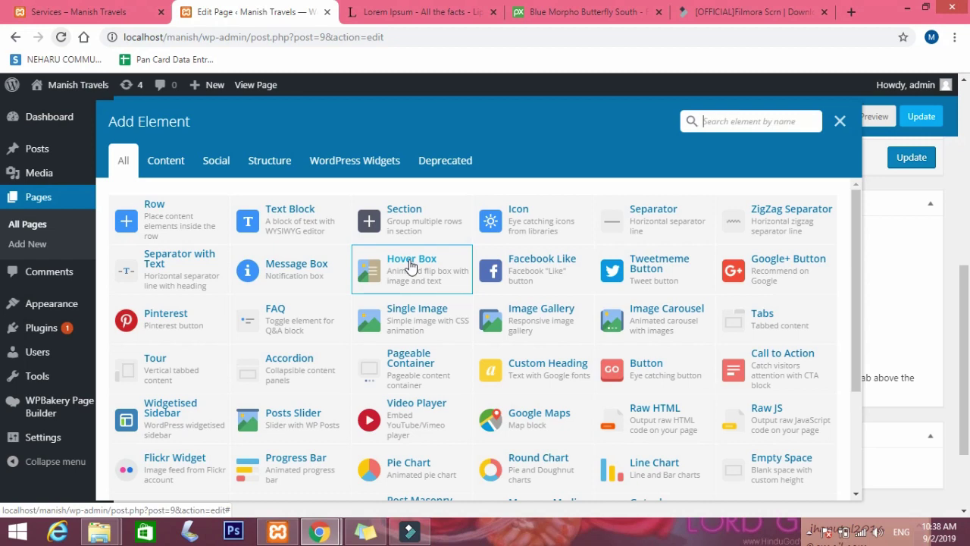
scroll(496, 303, "down", 1)
scroll(496, 303, "up", 1)
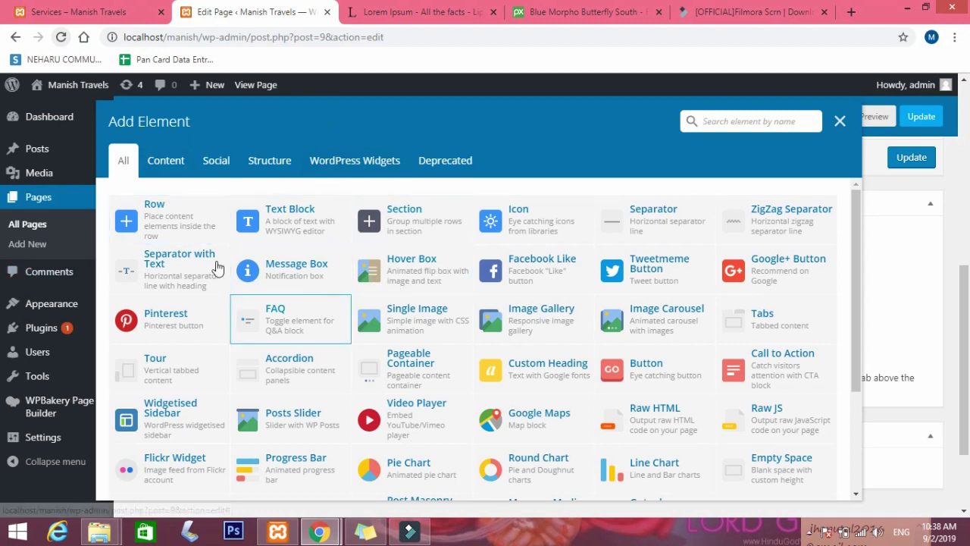
left_click(168, 225)
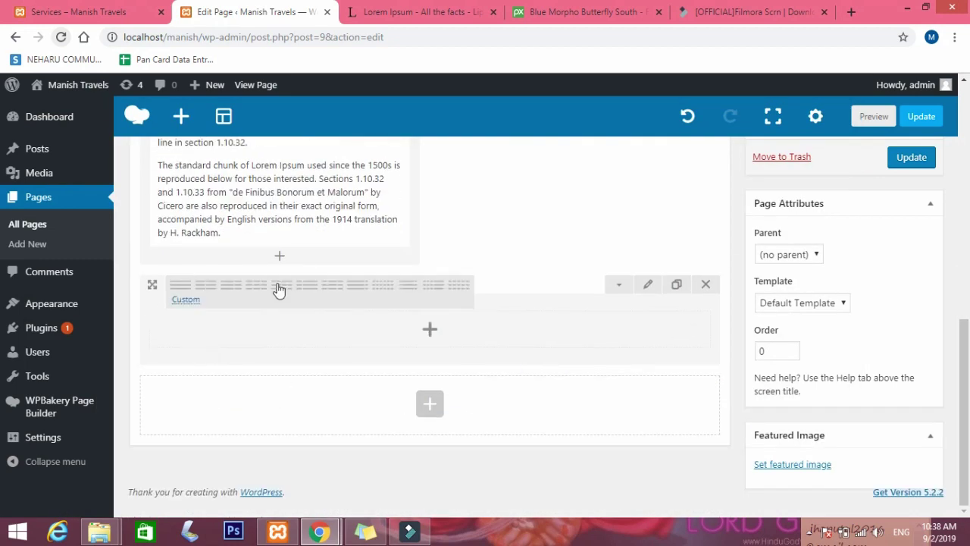
Try the 1/4 and 1/1 row layouts, then settle on two equal 1/2 + 1/2 columns.
mouse_move(180, 286)
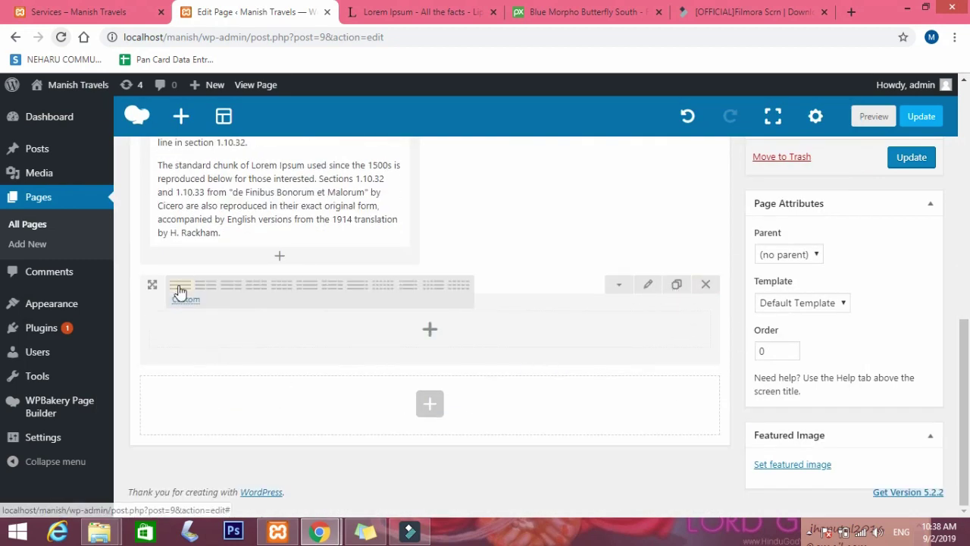
left_click(288, 294)
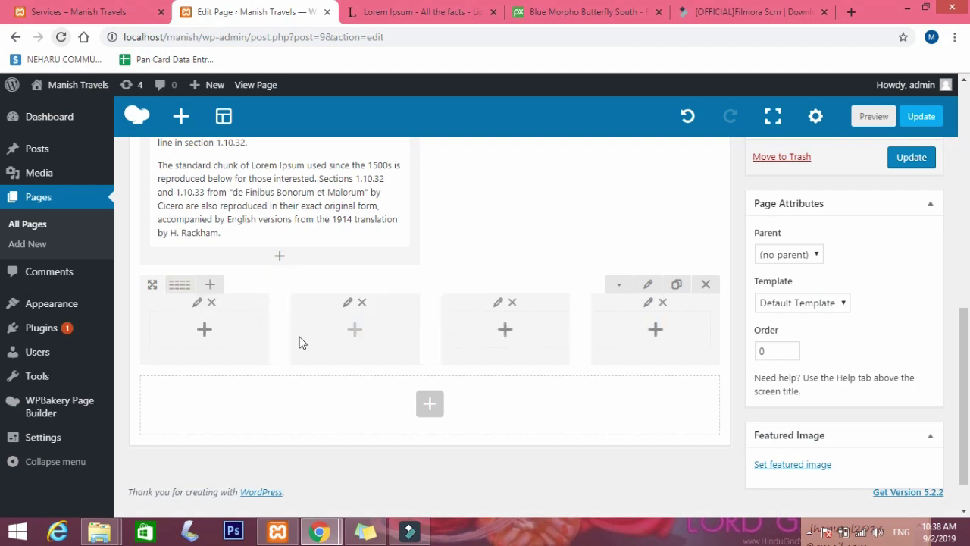
left_click(186, 287)
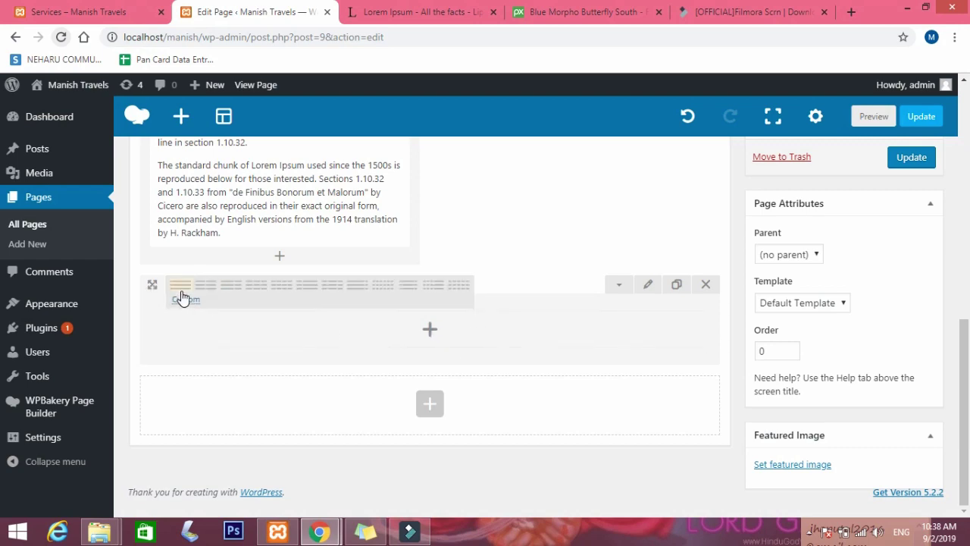
left_click(205, 288)
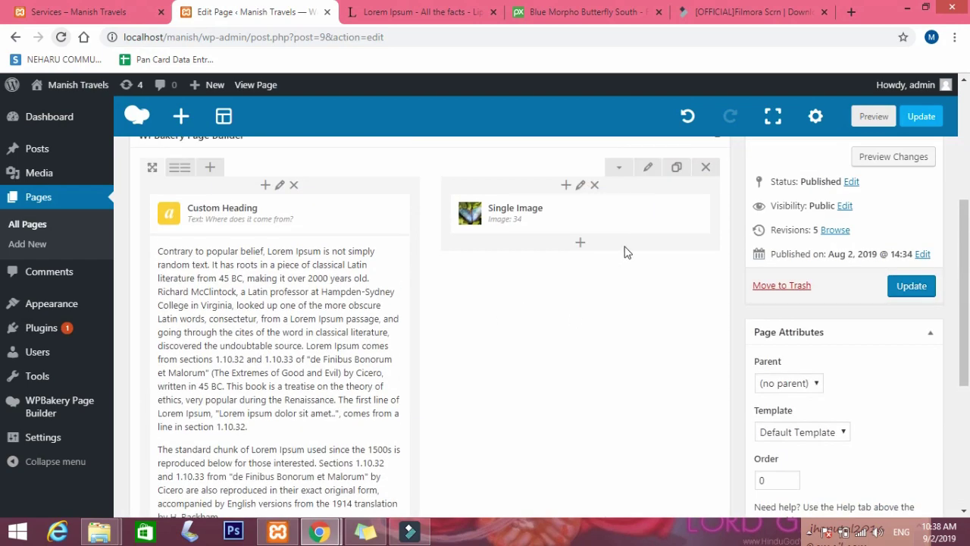
Set the row stretch to 'Stretch row and content', update the page, and bring up the live site.
left_click(649, 167)
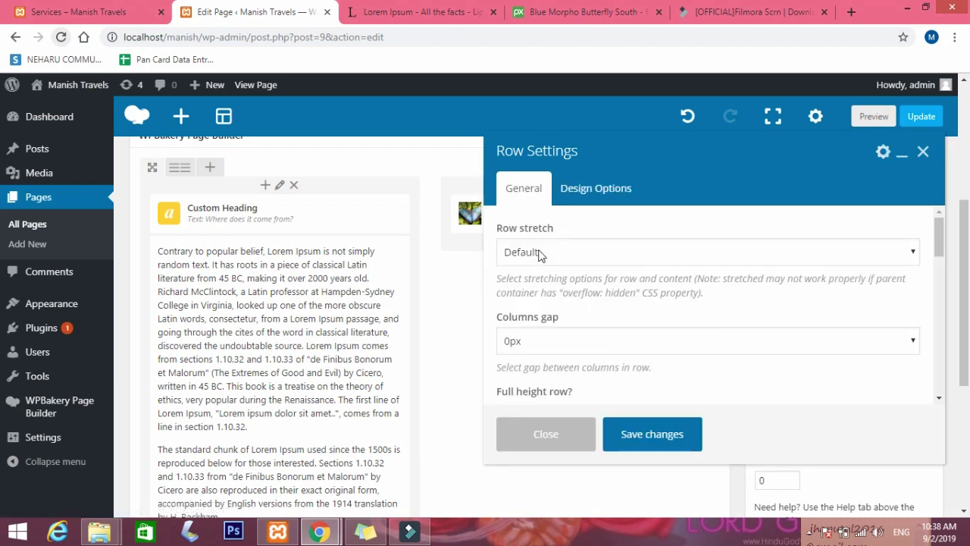
left_click(538, 253)
left_click(550, 301)
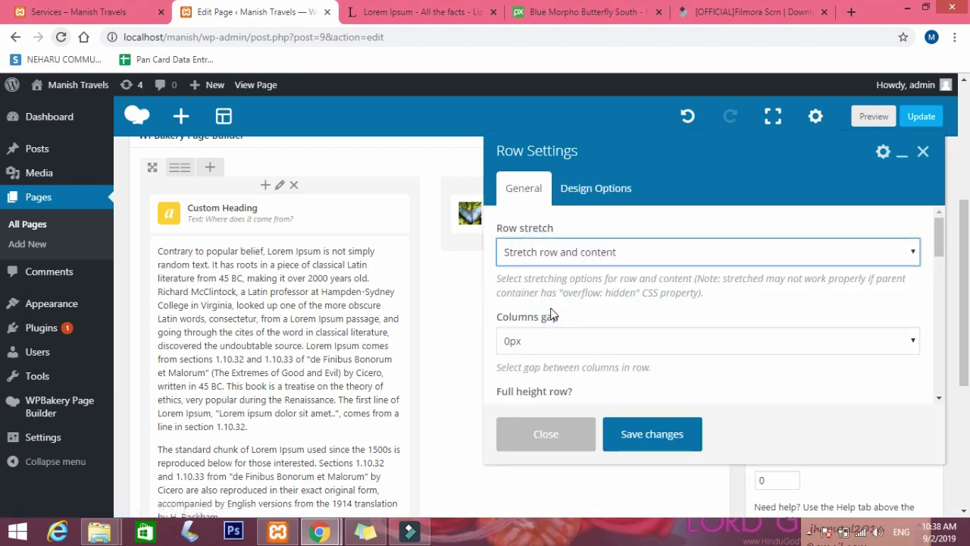
left_click(666, 445)
left_click(913, 288)
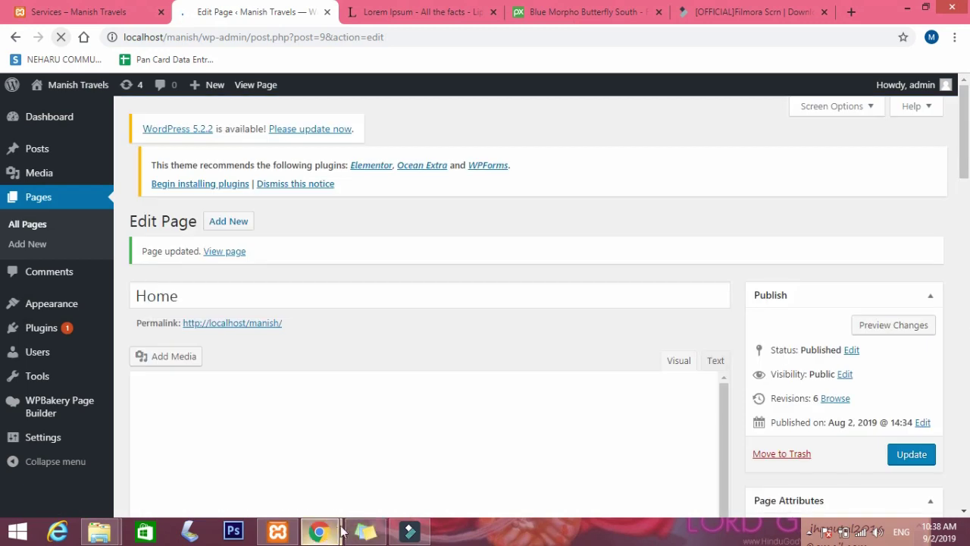
mouse_move(339, 532)
left_click(374, 498)
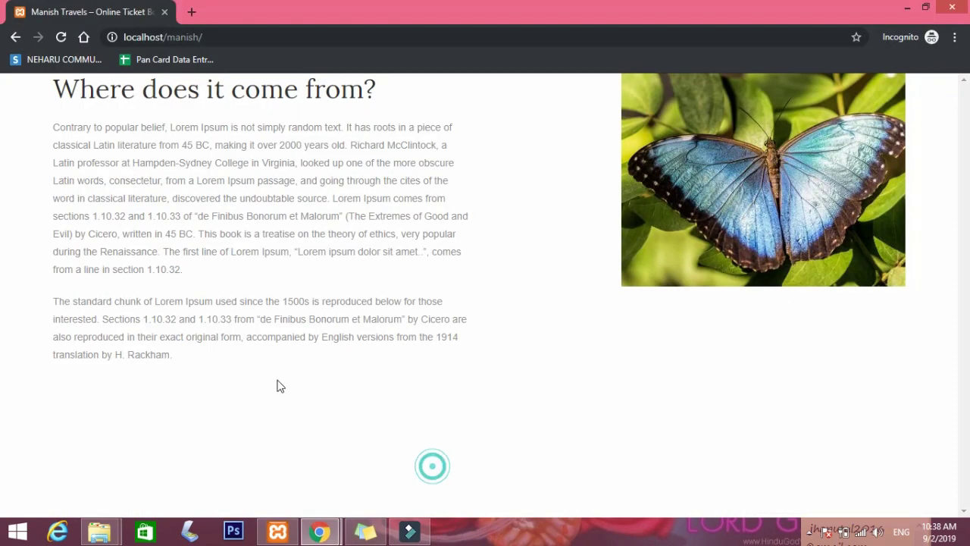
Reload the live homepage and scroll through the stretched heading, text and butterfly row.
left_click(61, 38)
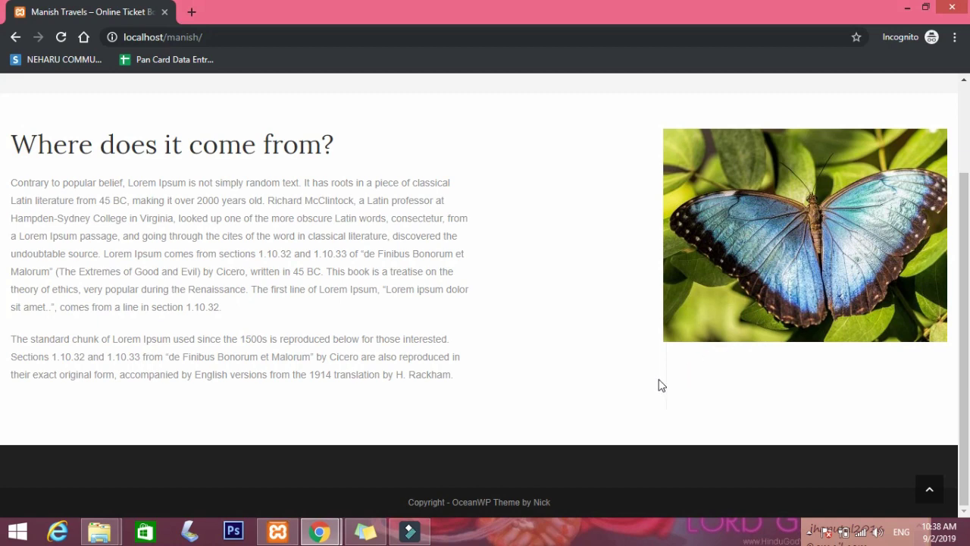
scroll(732, 359, "up", 2)
scroll(731, 359, "down", 2)
scroll(292, 252, "up", 2)
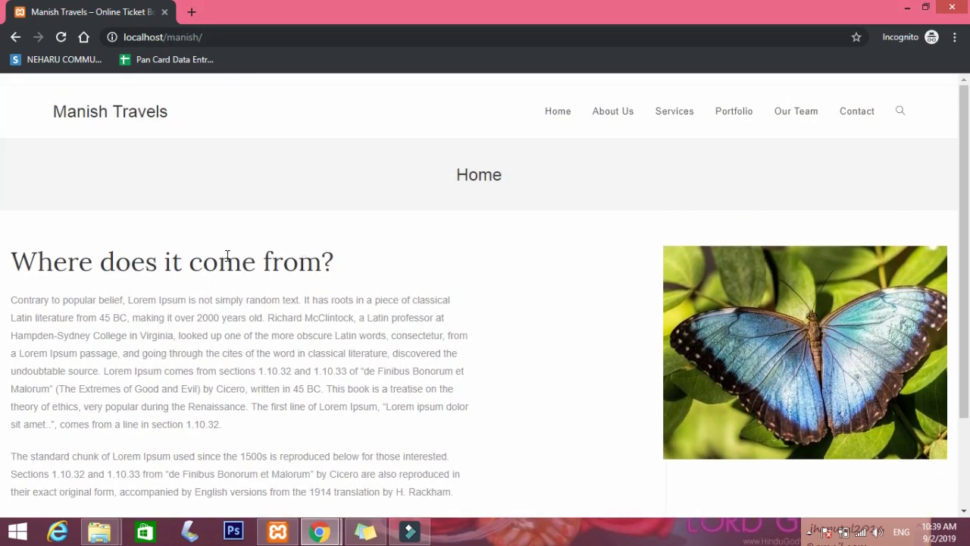
left_click_drag(309, 268, 47, 264)
left_click(172, 314)
scroll(102, 314, "down", 2)
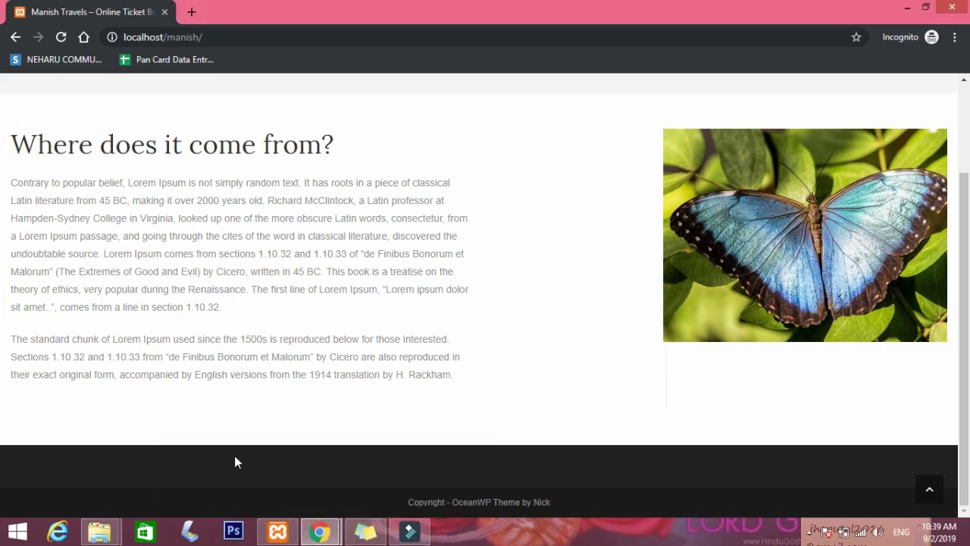
mouse_move(319, 531)
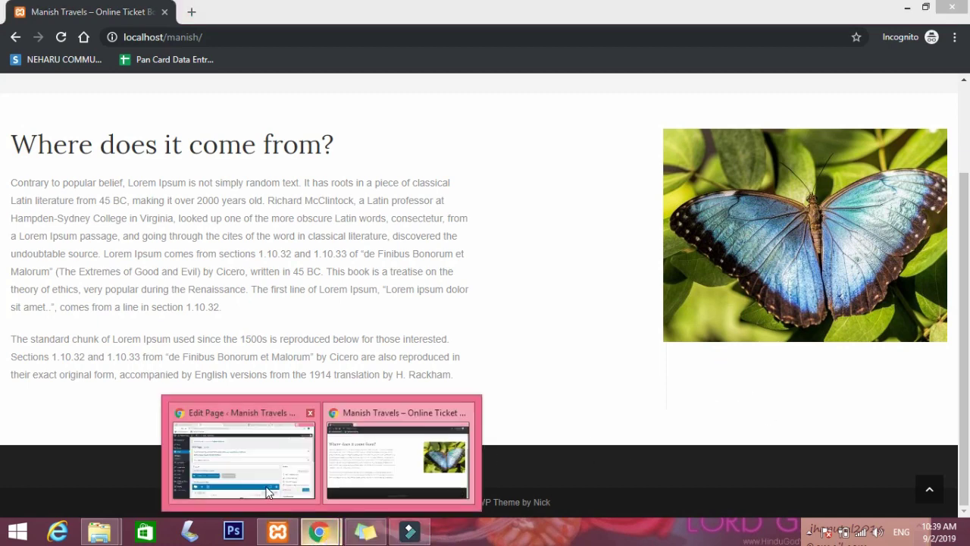
mouse_move(268, 478)
scroll(327, 416, "down", 5)
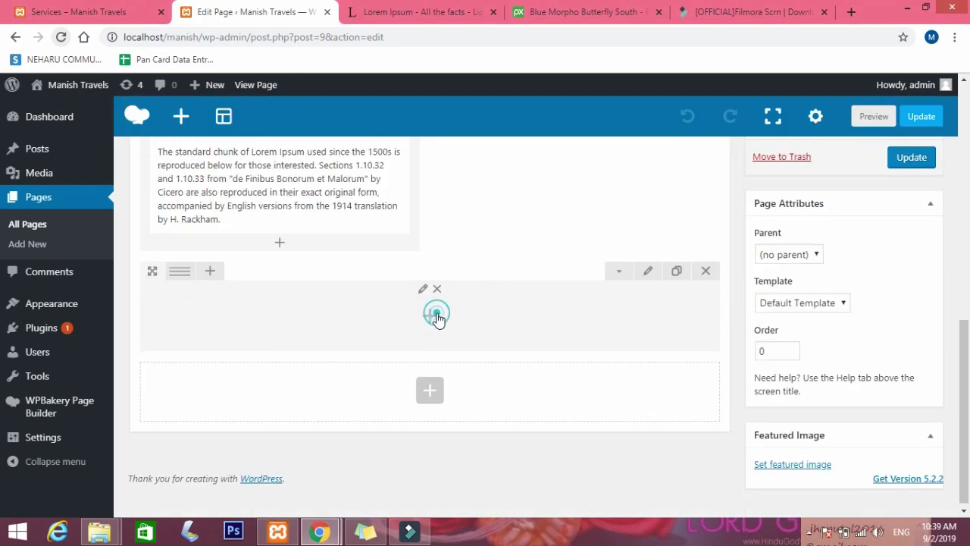
left_click(433, 314)
scroll(585, 313, "down", 1)
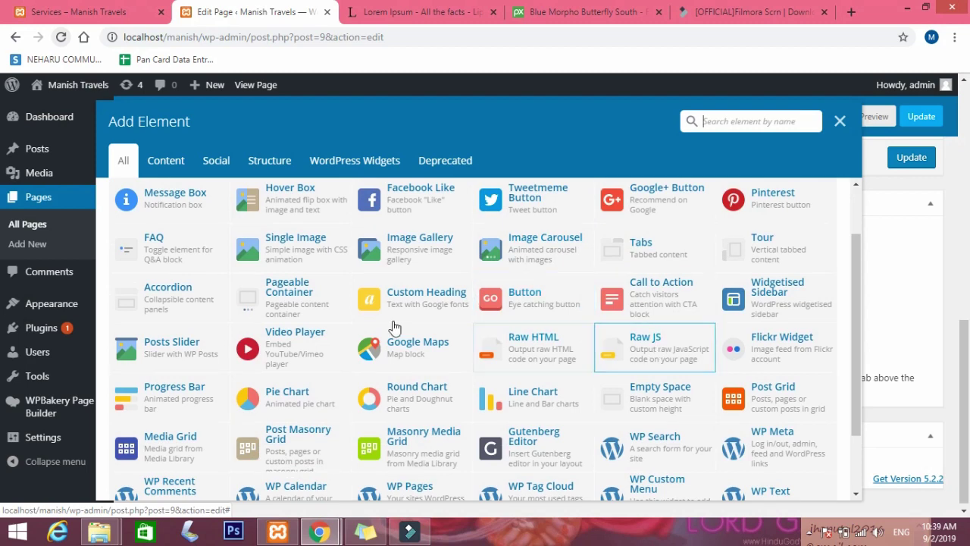
scroll(656, 349, "up", 1)
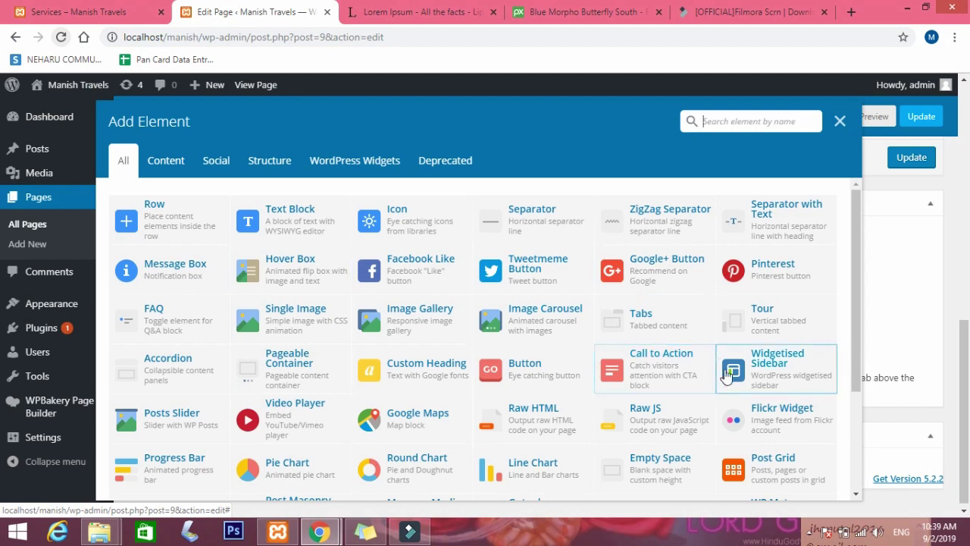
scroll(747, 393, "down", 4)
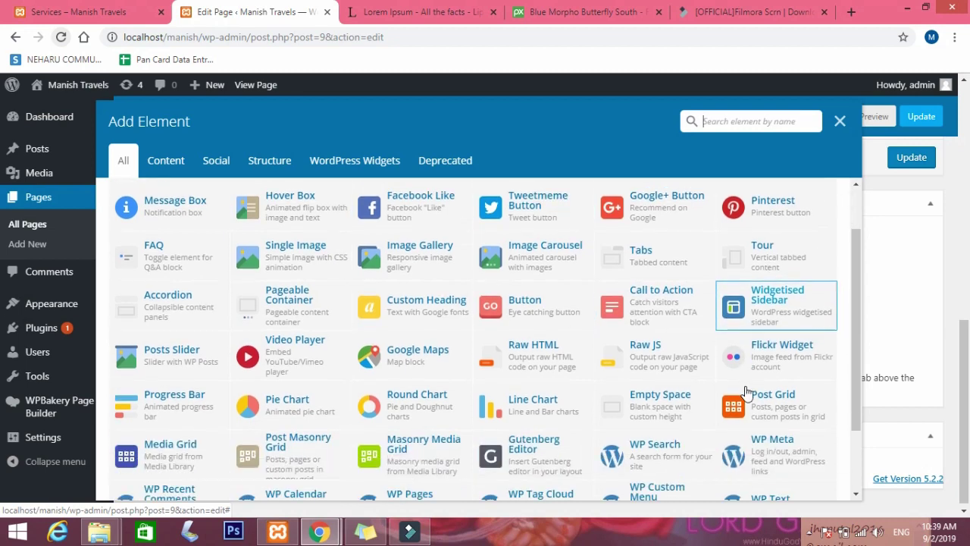
scroll(731, 344, "up", 4)
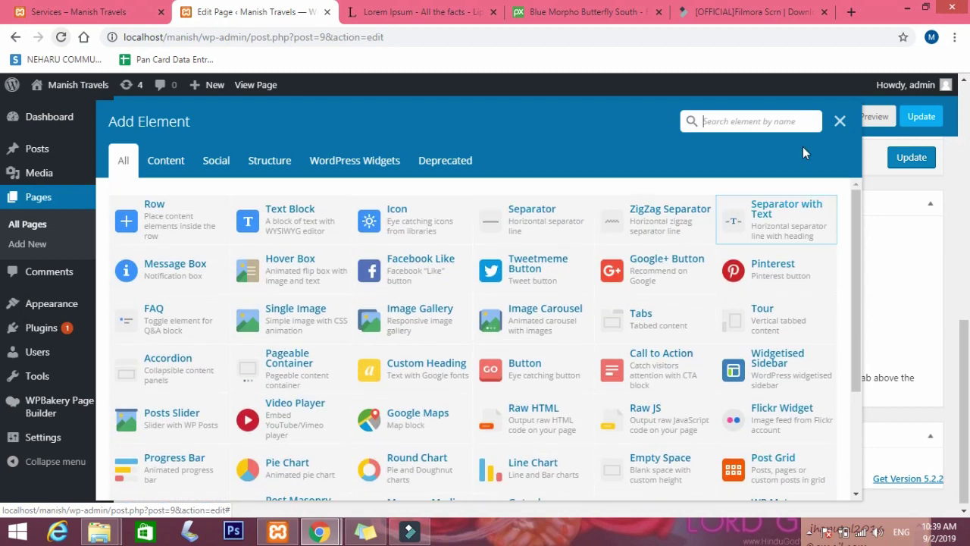
left_click(840, 121)
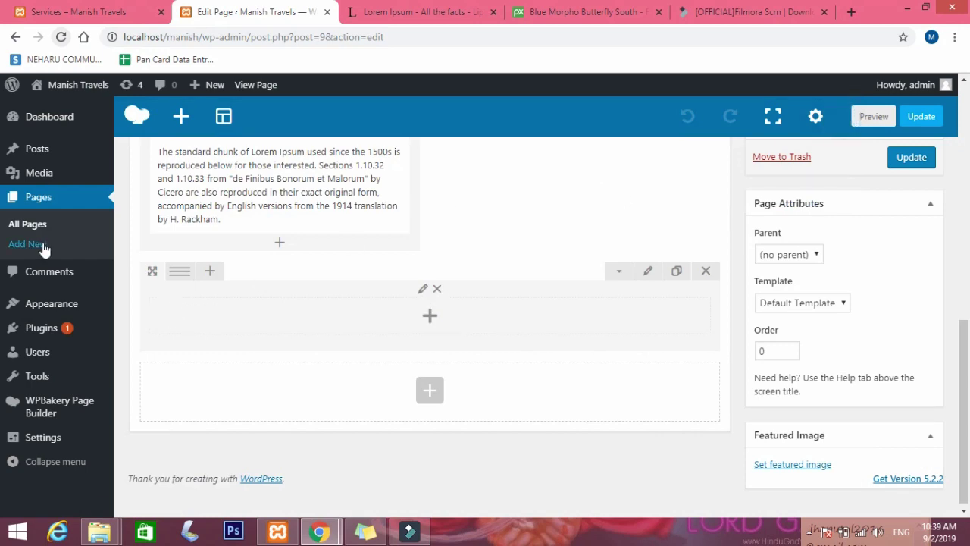
scroll(34, 288, "up", 1)
Look over installed and theme-recommended plugins, then go to the Add Plugins page.
left_click(28, 331)
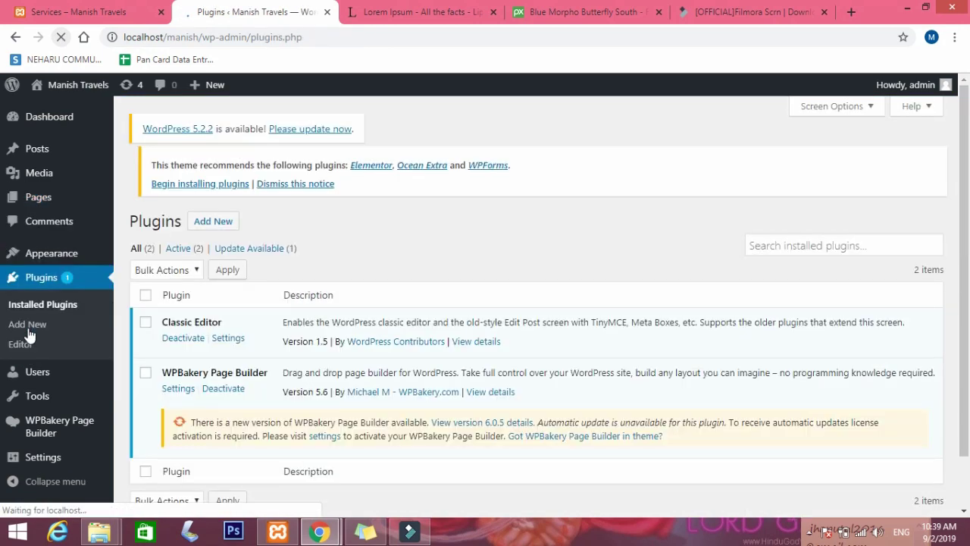
scroll(393, 355, "down", 1)
scroll(393, 354, "down", 1)
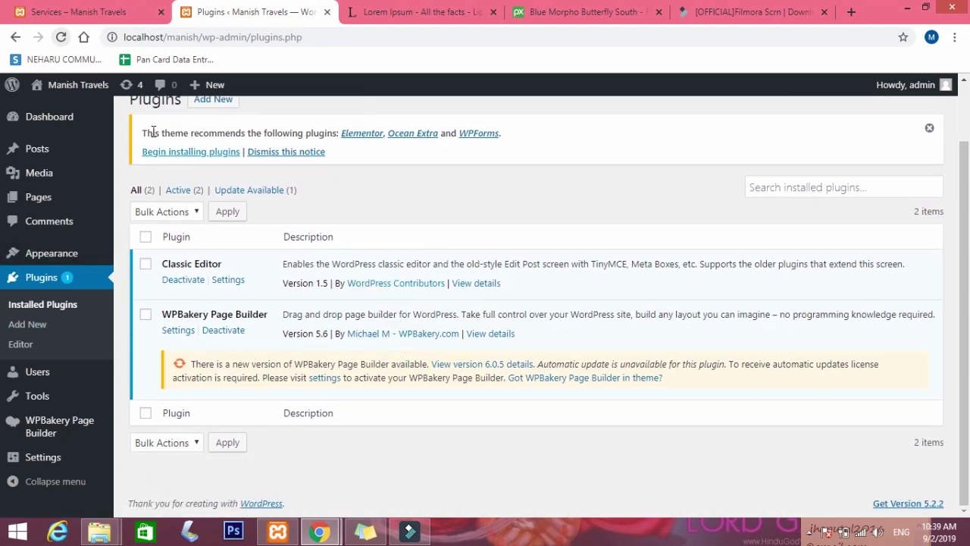
left_click(184, 152)
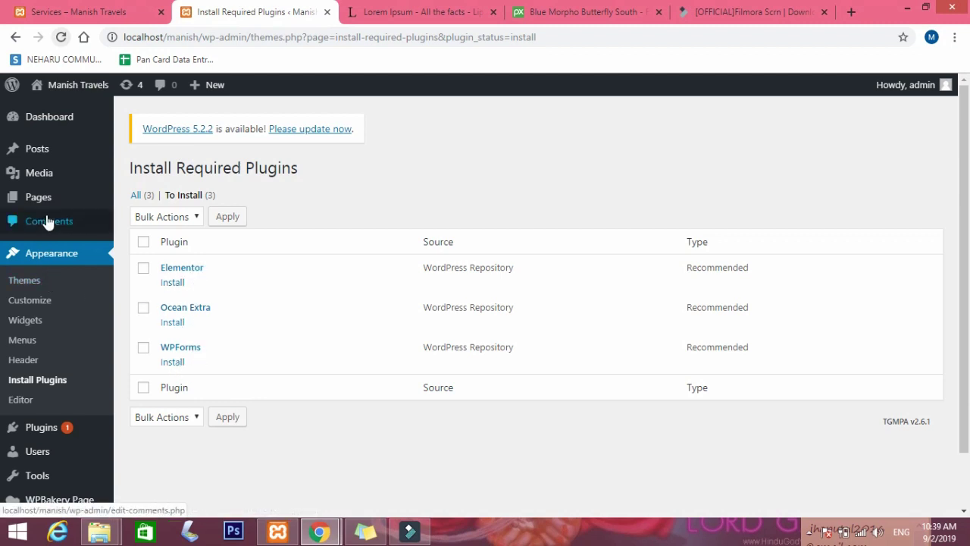
scroll(52, 353, "down", 1)
mouse_move(52, 365)
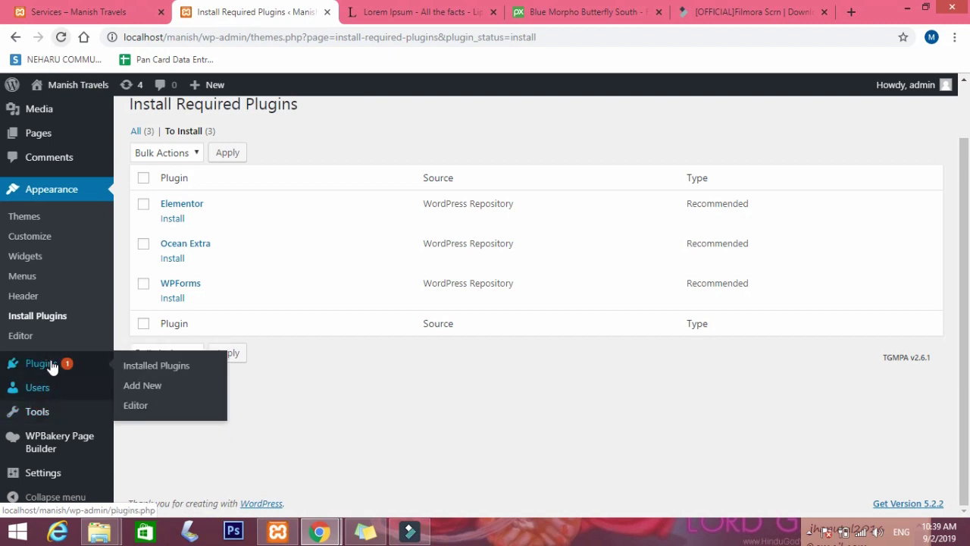
left_click(156, 368)
left_click(144, 388)
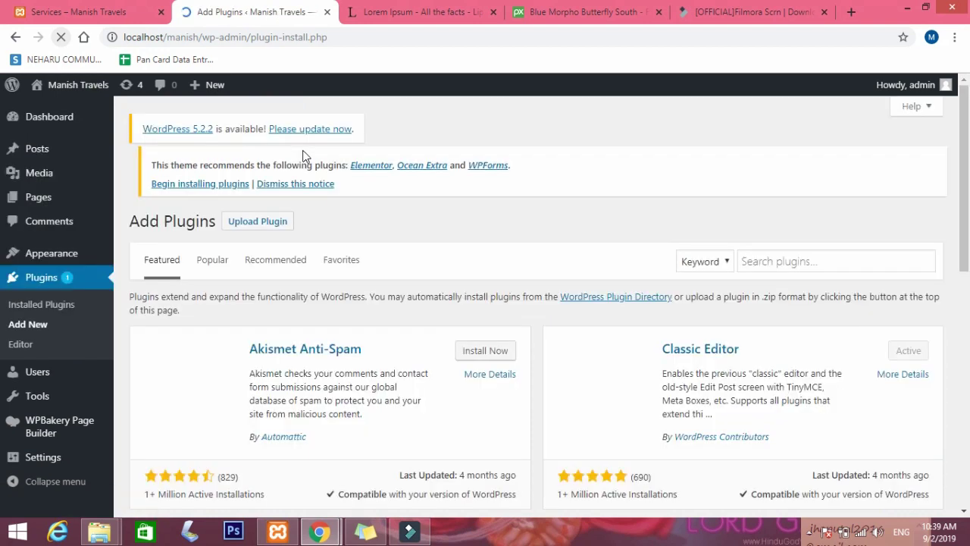
Search plugins for 'contact form 7', install Contact Form 7, and view the live Services page.
left_click(781, 271)
type("plugin")
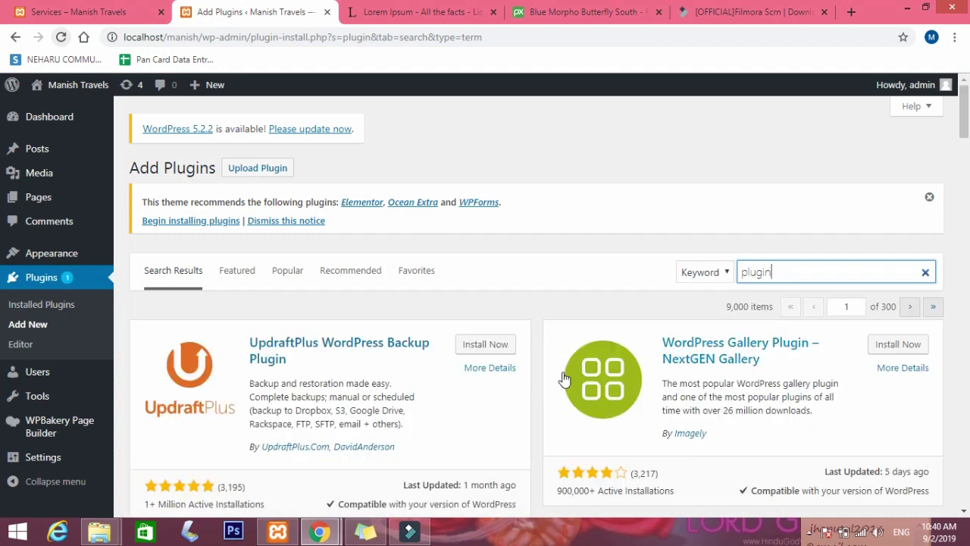
scroll(567, 372, "down", 1)
scroll(567, 369, "down", 1)
left_click_drag(792, 200, 730, 201)
key("BackSpace")
type("contac")
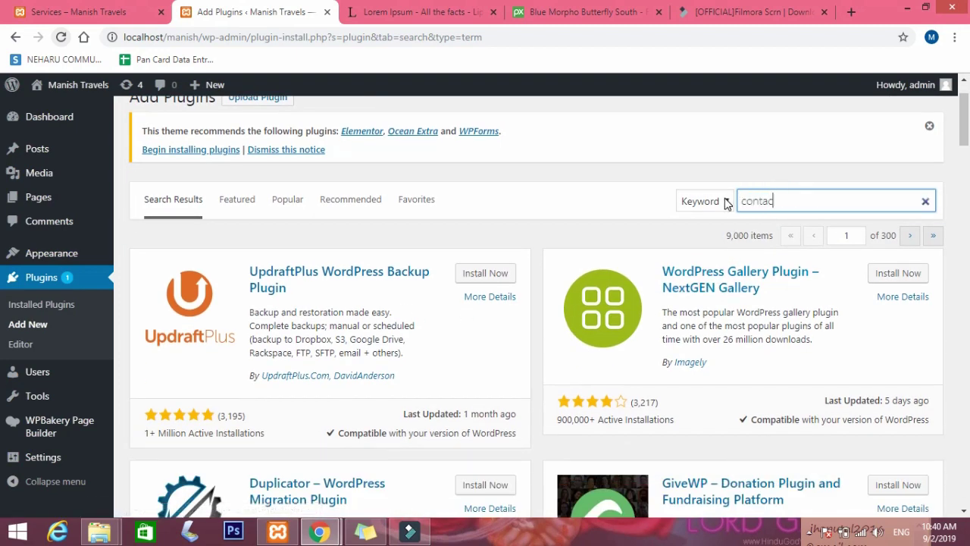
type("t form 7")
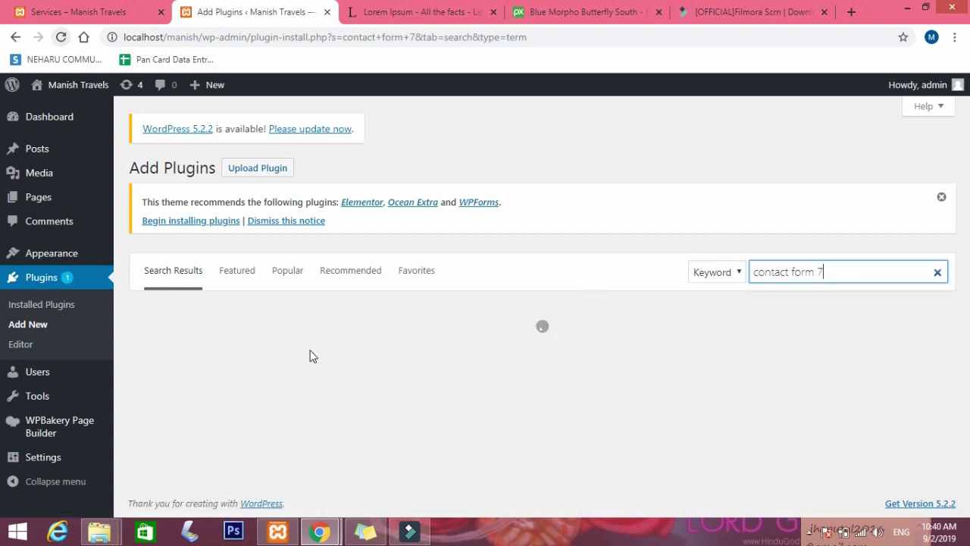
left_click(474, 345)
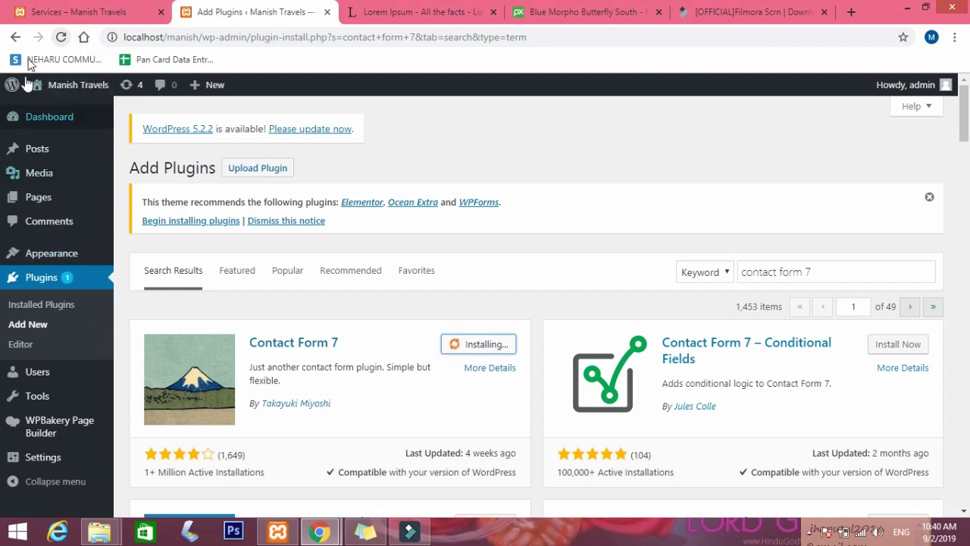
left_click(81, 9)
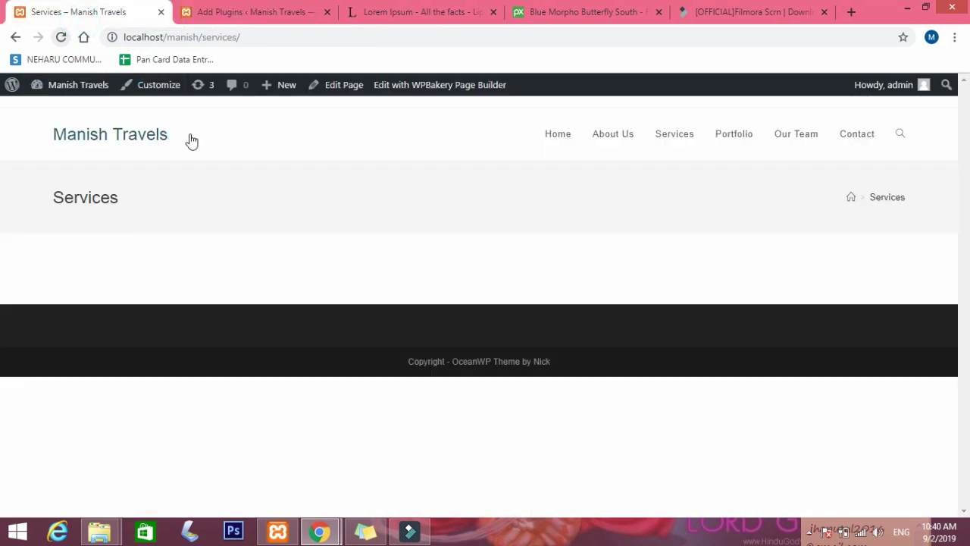
View the live Home page, then return to Add Plugins where Contact Form 7 awaits activation.
left_click(567, 139)
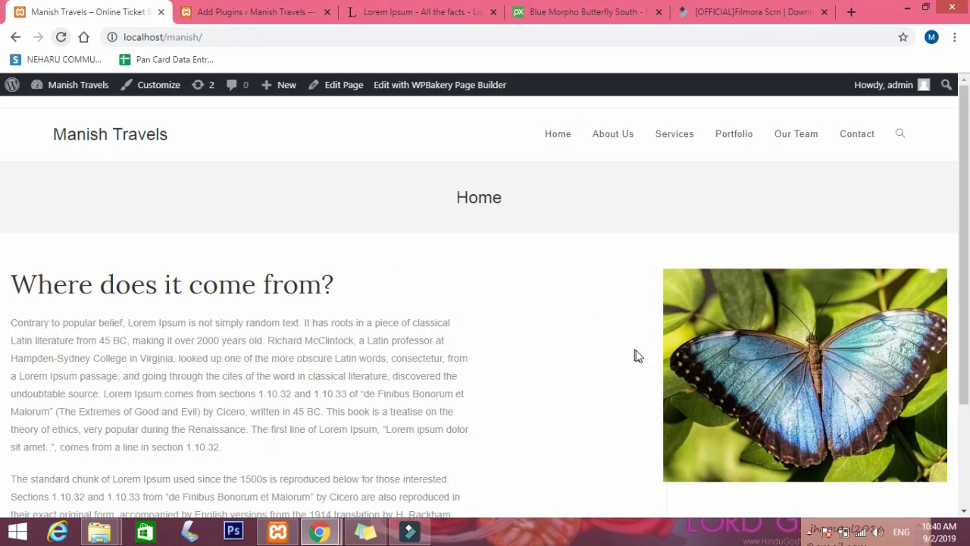
scroll(637, 356, "down", 3)
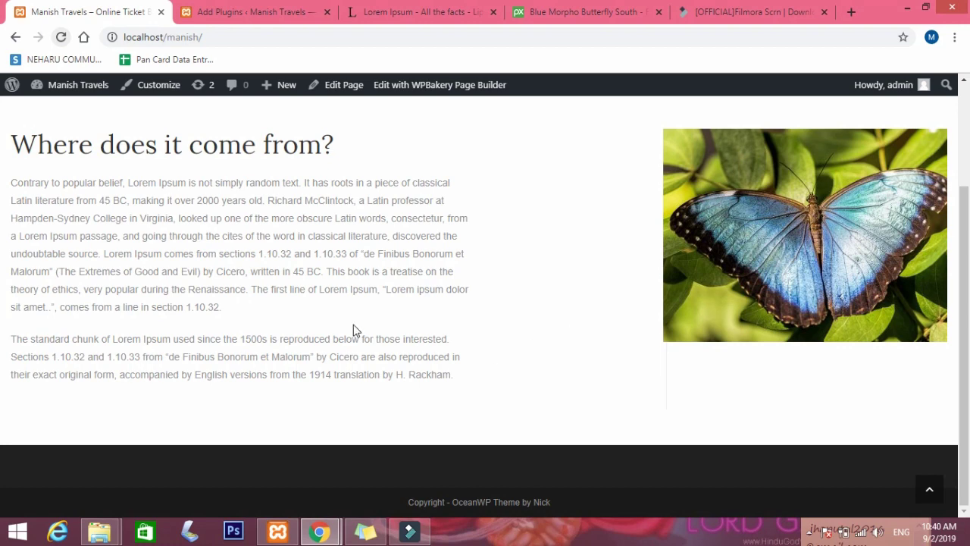
scroll(353, 329, "up", 3)
scroll(400, 444, "down", 3)
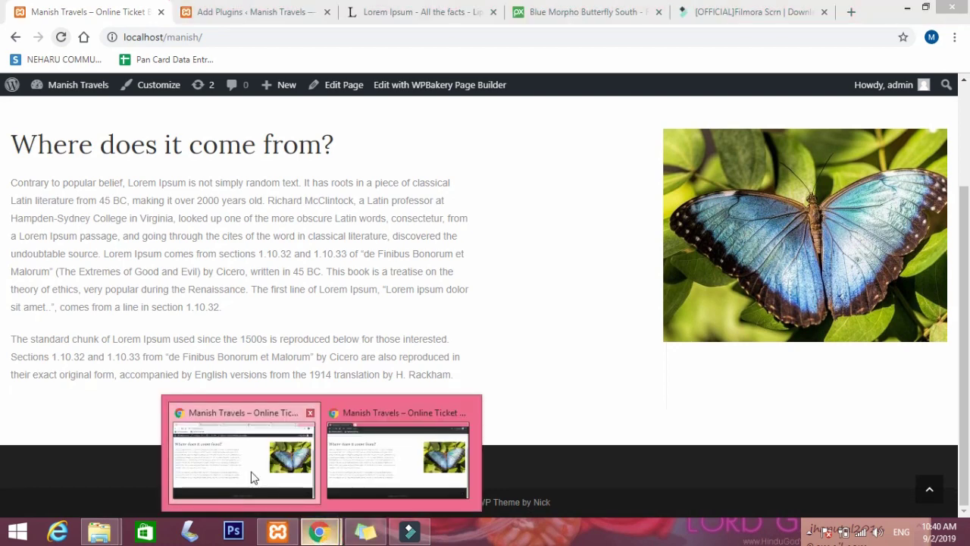
left_click(254, 11)
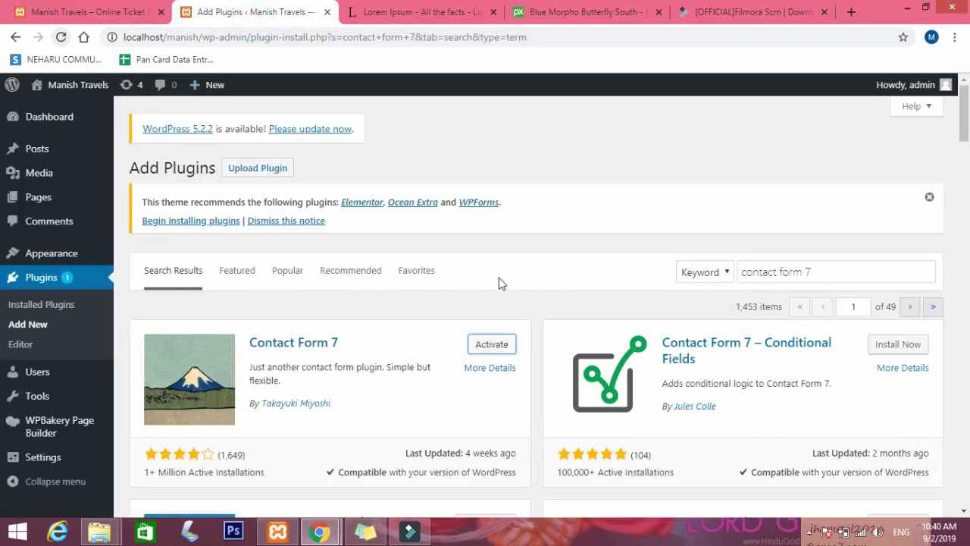
Activate Contact Form 7 and open the Home page for editing from All Pages.
left_click(490, 345)
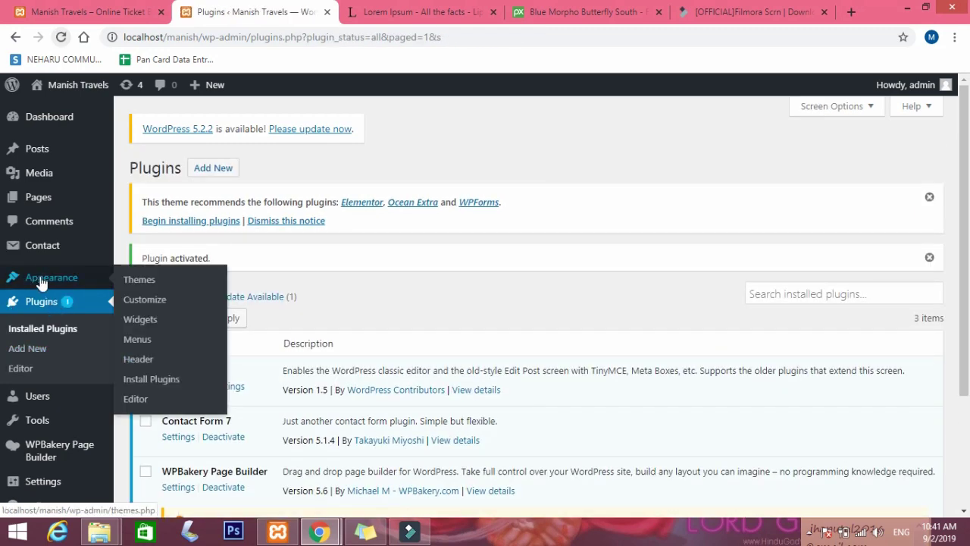
left_click(55, 199)
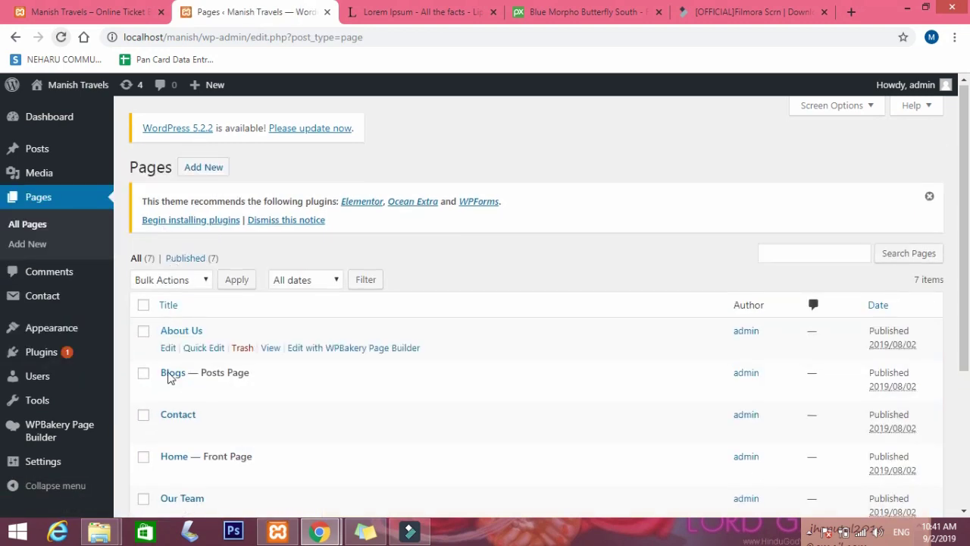
scroll(170, 359, "down", 2)
left_click(169, 334)
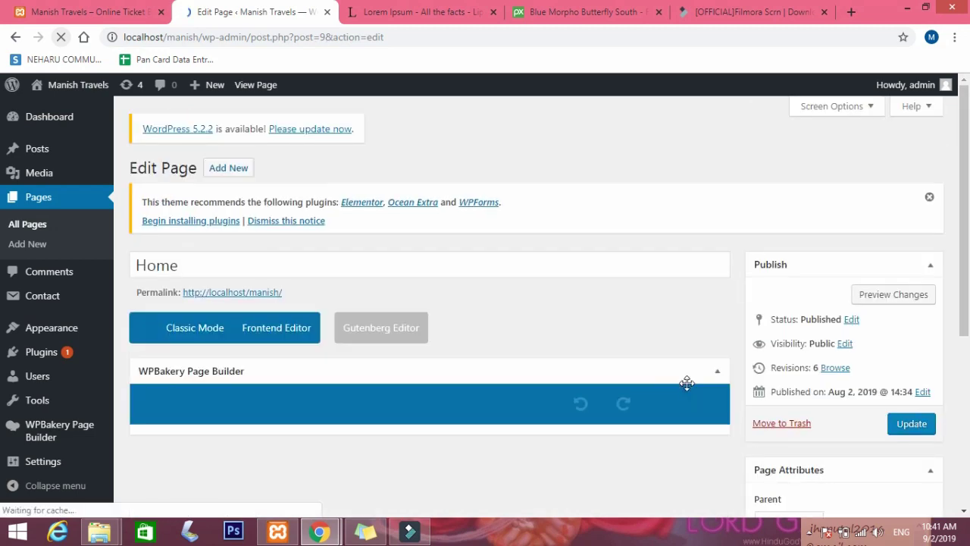
scroll(688, 382, "down", 10)
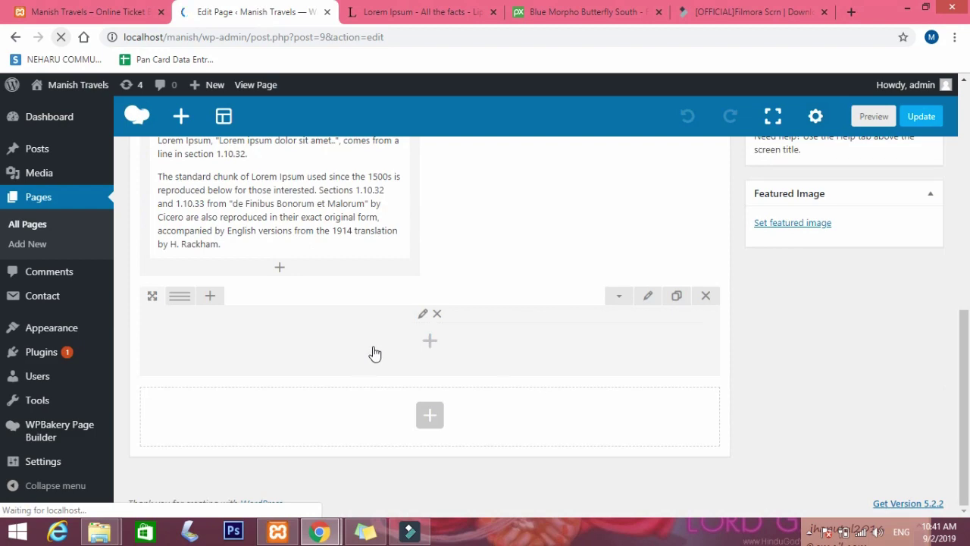
Add a Text Block to the bottom row reading 'Want to know more about services . Feel free to contact us here !'.
left_click(430, 341)
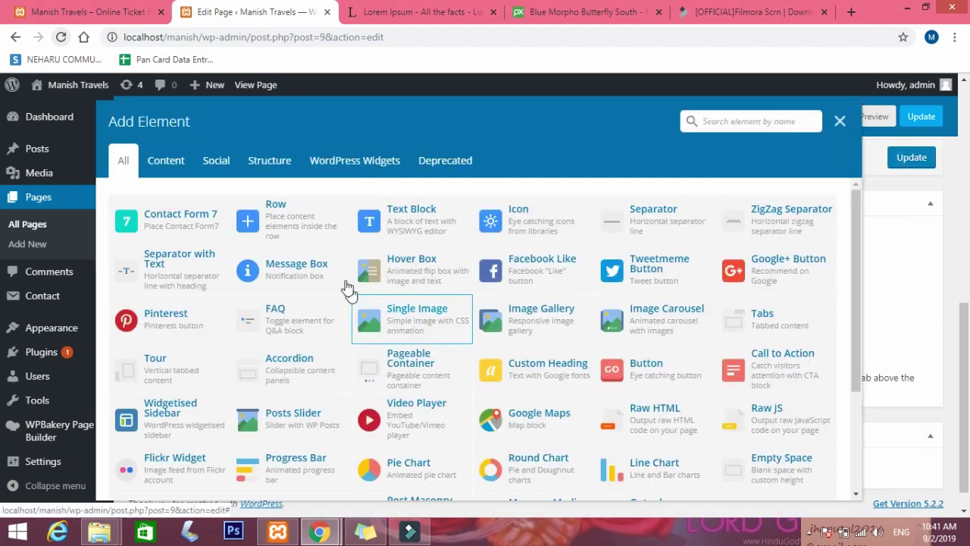
left_click(413, 220)
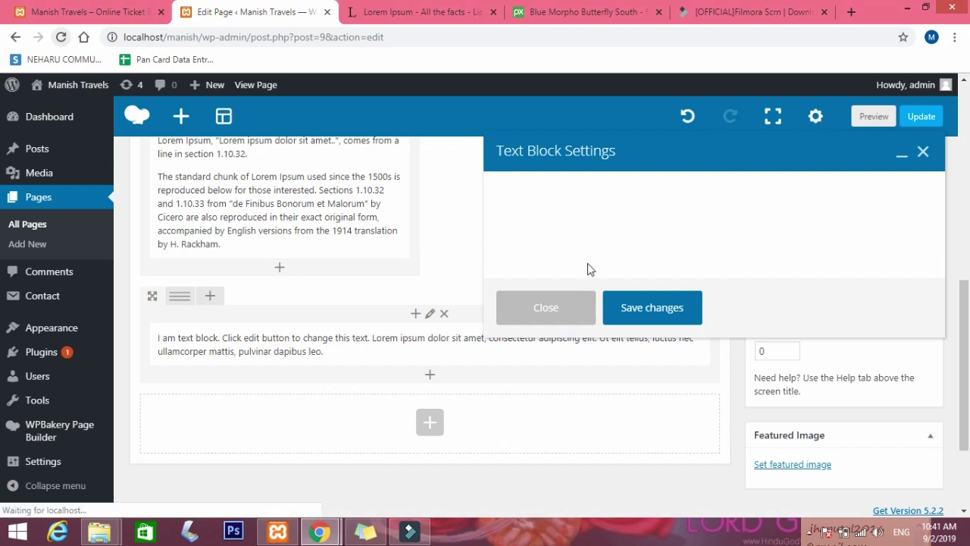
left_click_drag(597, 342, 450, 286)
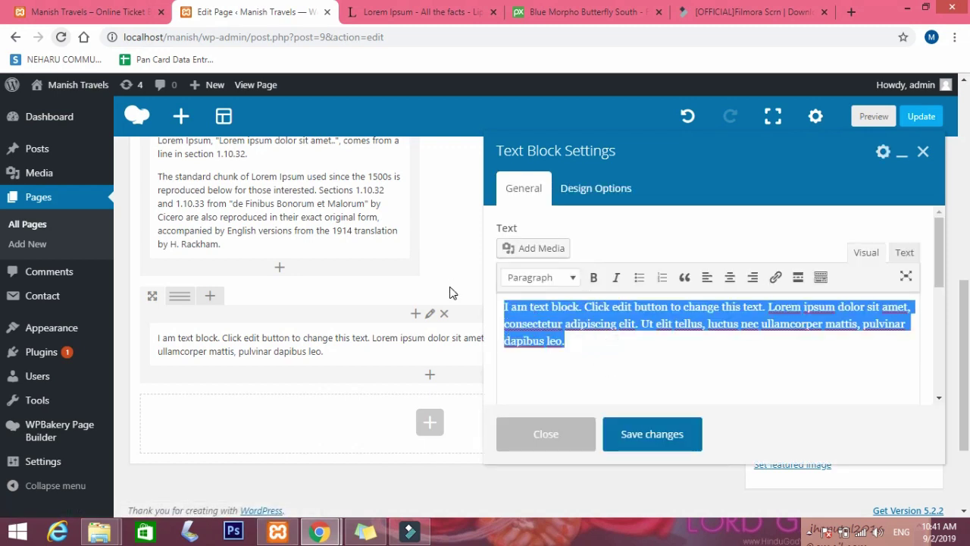
key("BackSpace")
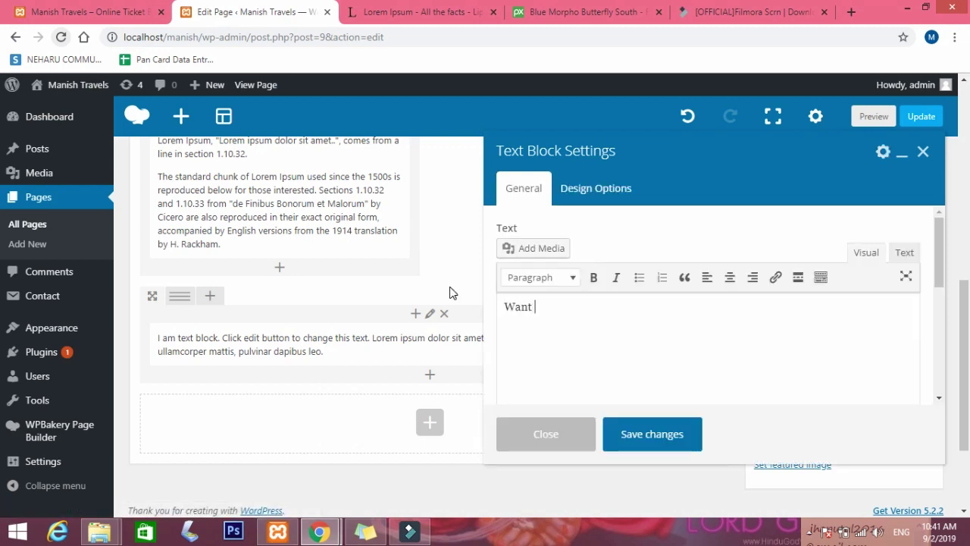
type("Want to know")
key("BackSpace")
key("BackSpace")
key("BackSpace")
type("ut services . Feel")
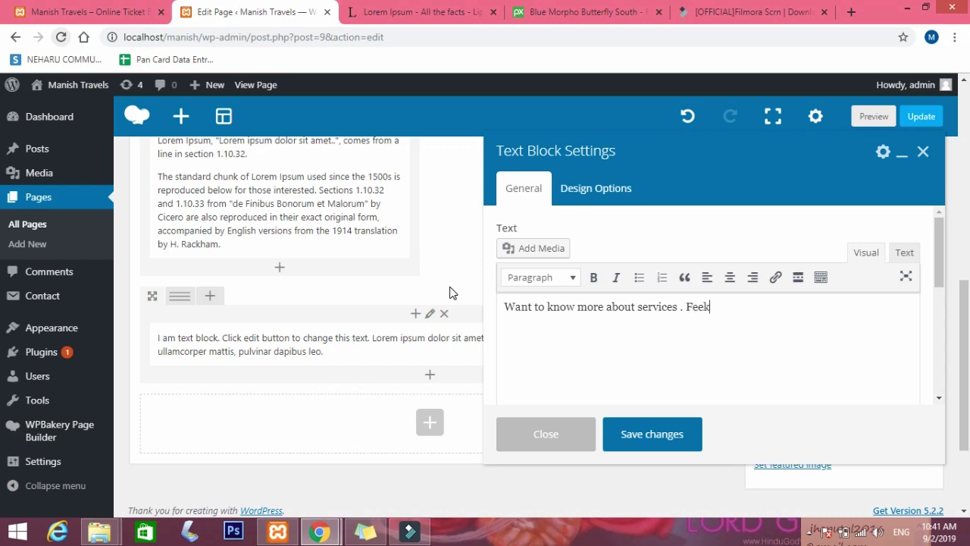
type("to contact us here !")
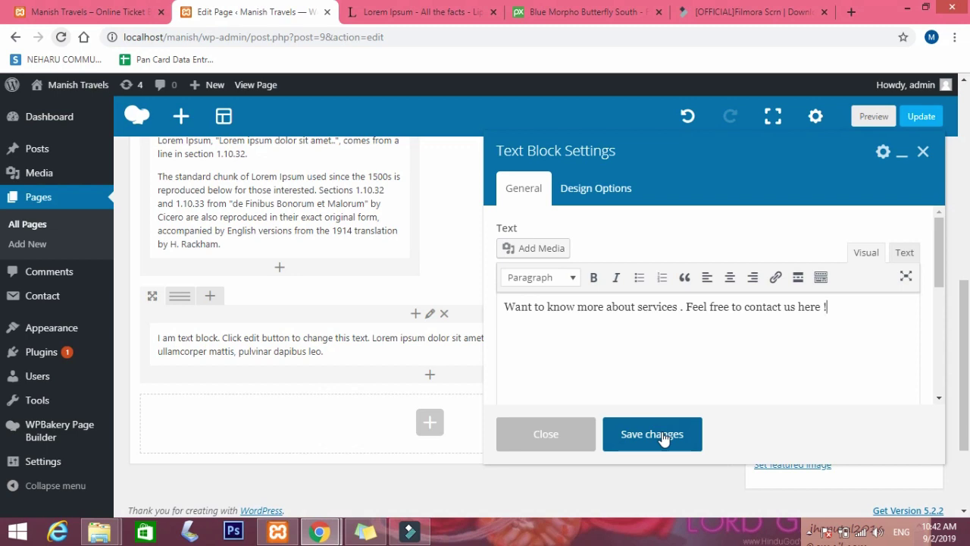
left_click(651, 434)
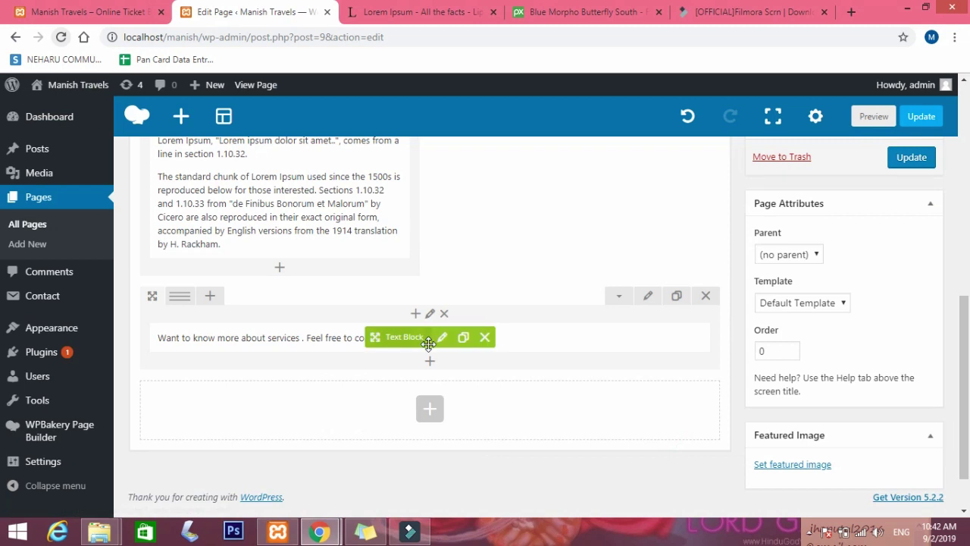
Split the bottom row into a wide left text column and a narrow right column, then add an element to it.
mouse_move(179, 300)
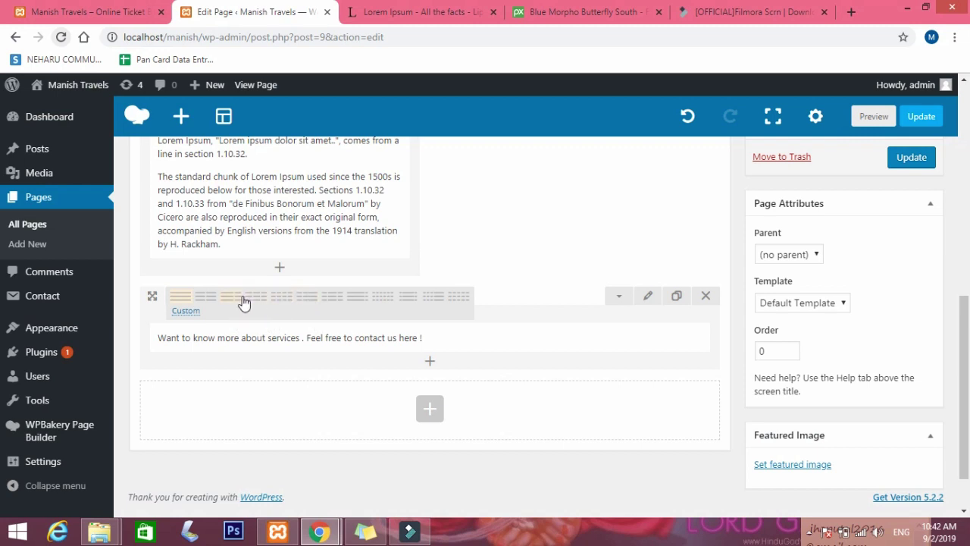
left_click(304, 303)
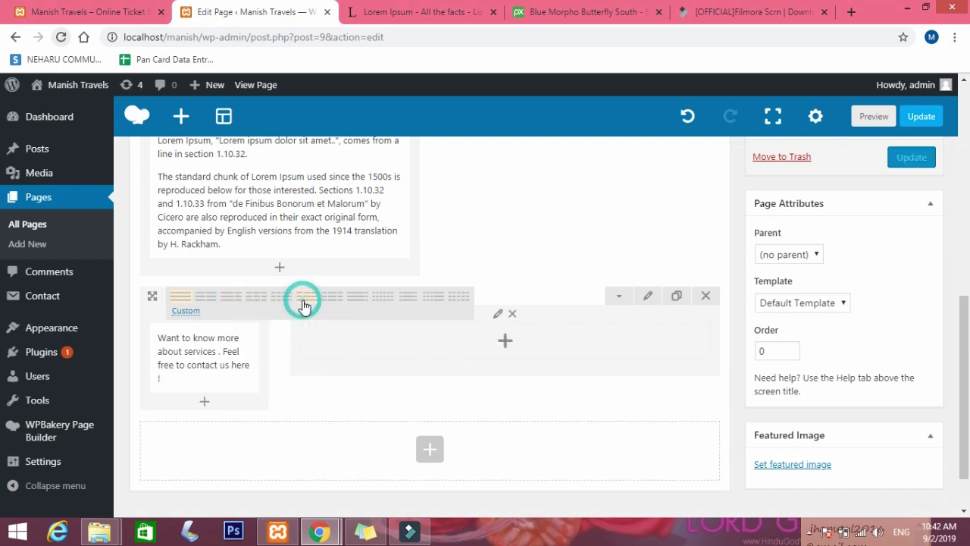
mouse_move(166, 358)
left_mouse_down()
mouse_move(472, 335)
mouse_move(212, 353)
left_mouse_up()
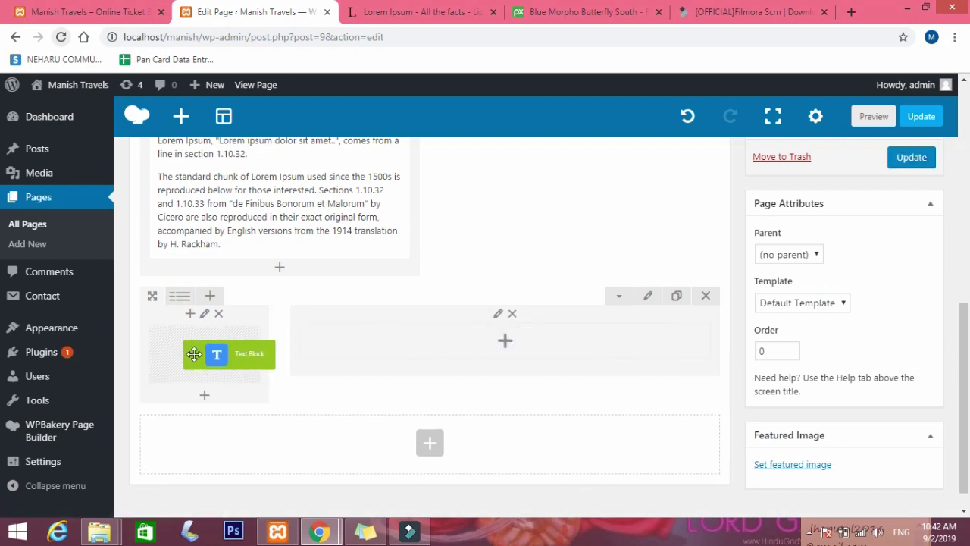
left_click_drag(392, 353, 227, 348)
mouse_move(610, 345)
left_mouse_down()
mouse_move(603, 353)
mouse_move(357, 357)
left_mouse_up()
left_click(656, 343)
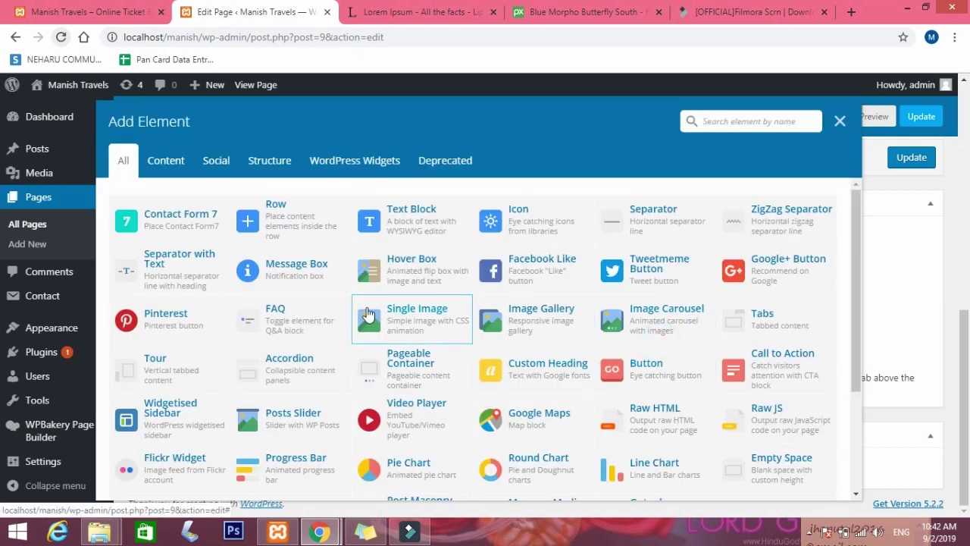
Add a button labelled Contact Us to the right column and open its link settings.
left_click(647, 369)
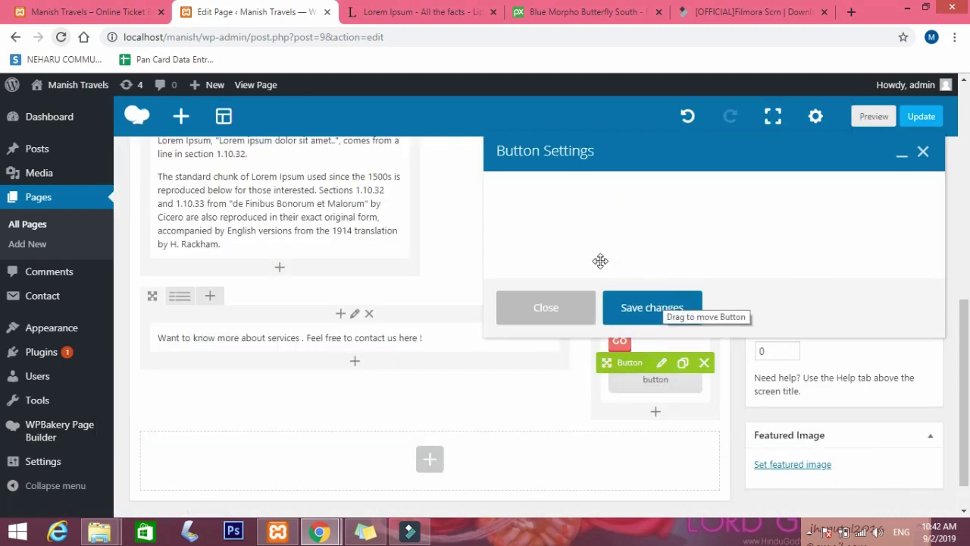
left_click_drag(610, 251, 440, 251)
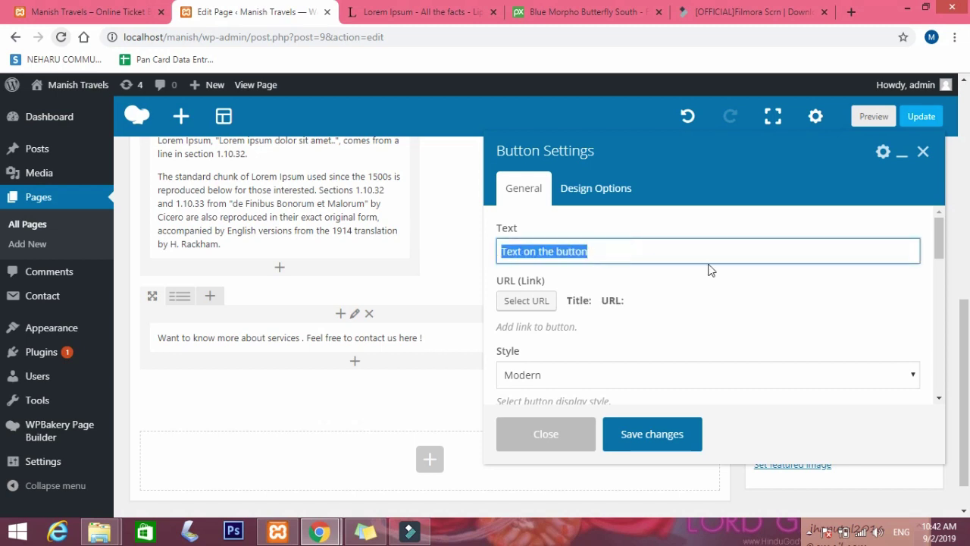
type("Con")
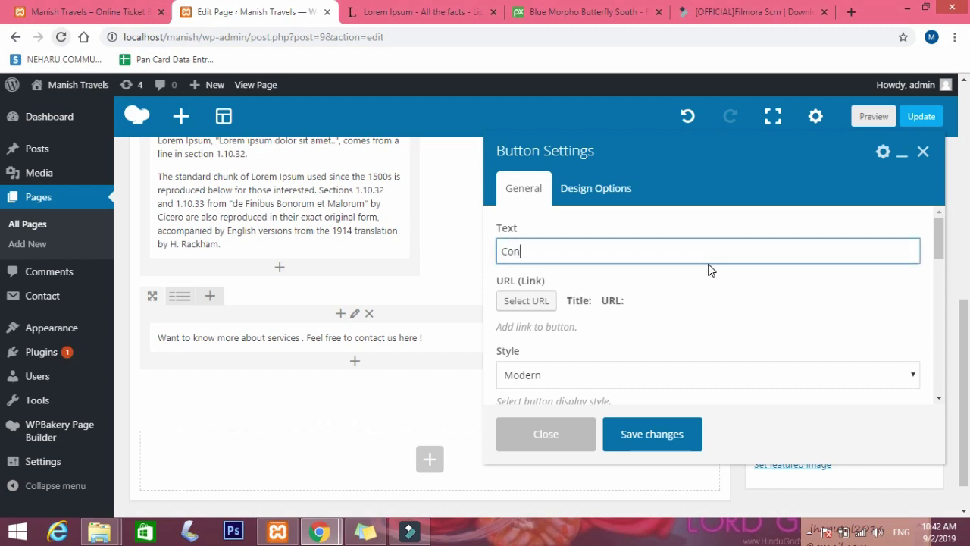
type("tact Us")
scroll(577, 365, "down", 1)
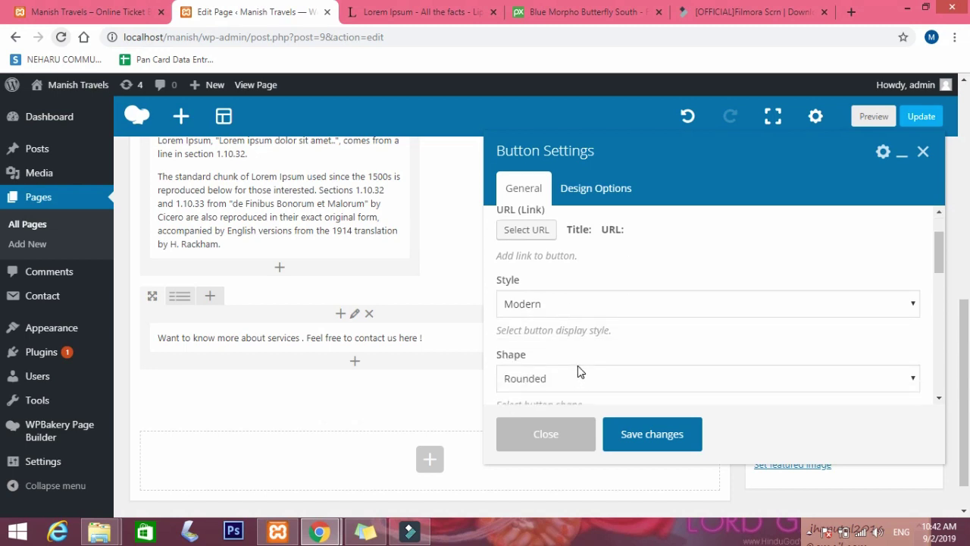
left_click(526, 231)
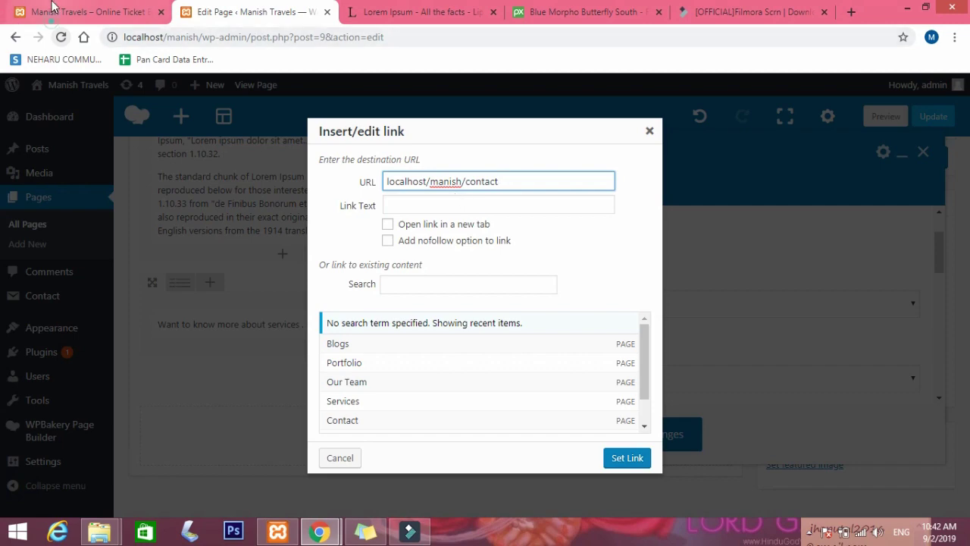
Confirm the live Contact page address is localhost/manish/contact/ in the incognito window, then return to the editor.
left_click(52, 10)
mouse_move(316, 532)
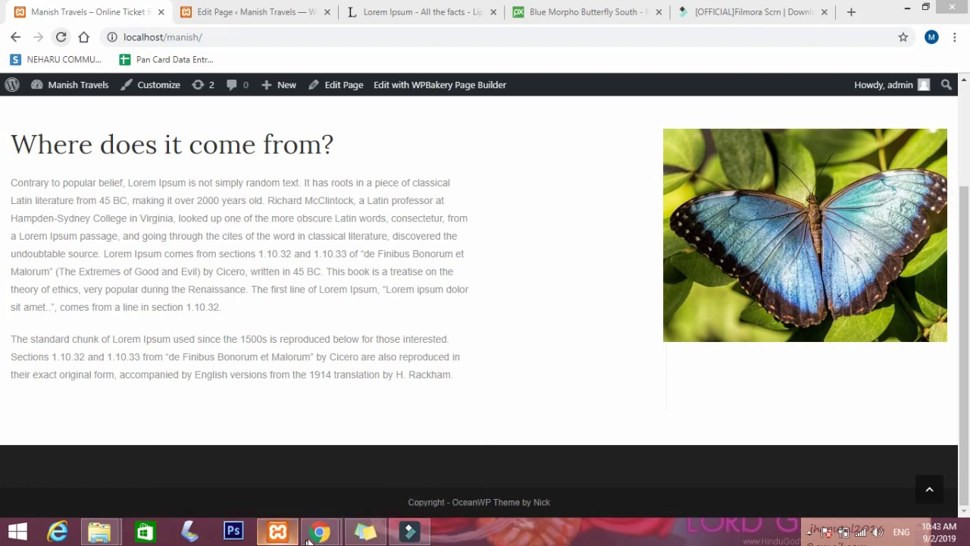
left_click(398, 461)
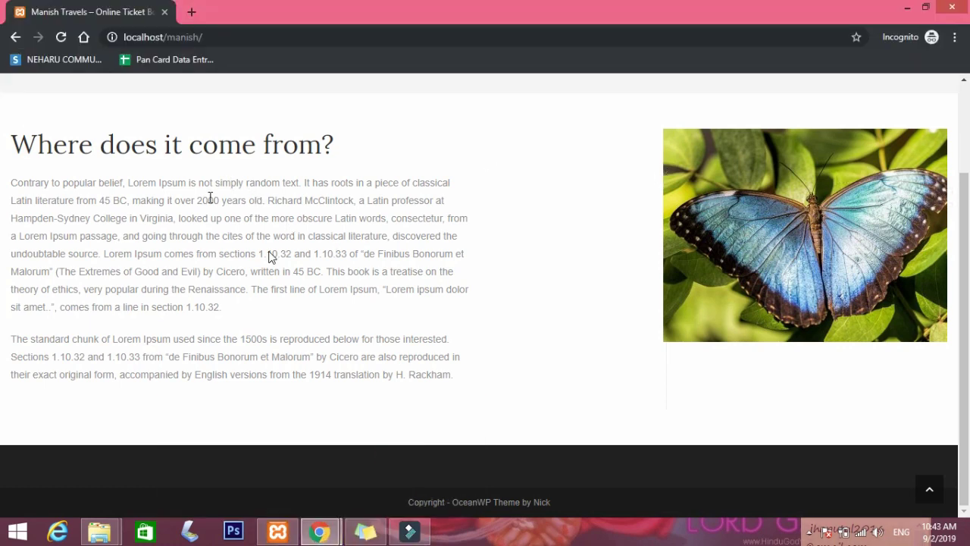
scroll(270, 256, "up", 3)
left_click(858, 118)
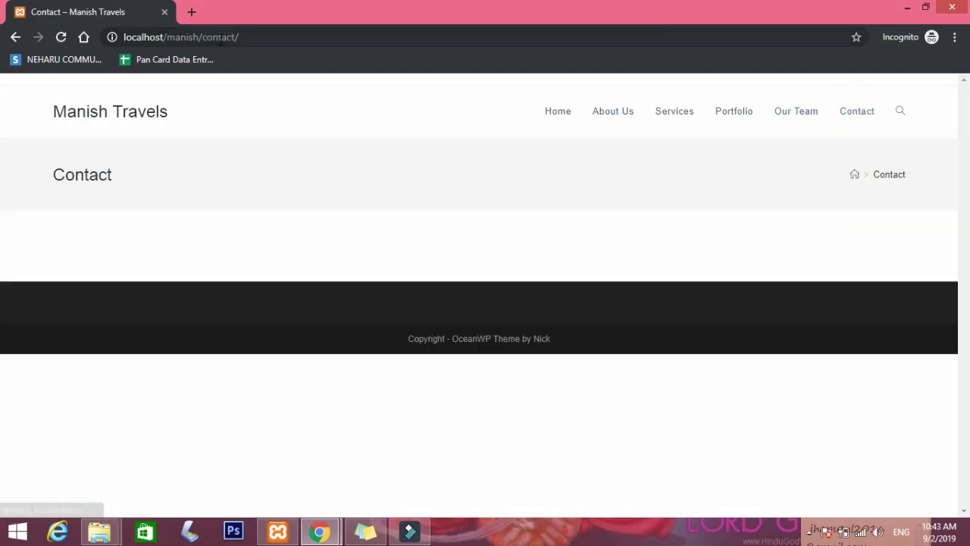
mouse_move(318, 532)
left_click(229, 474)
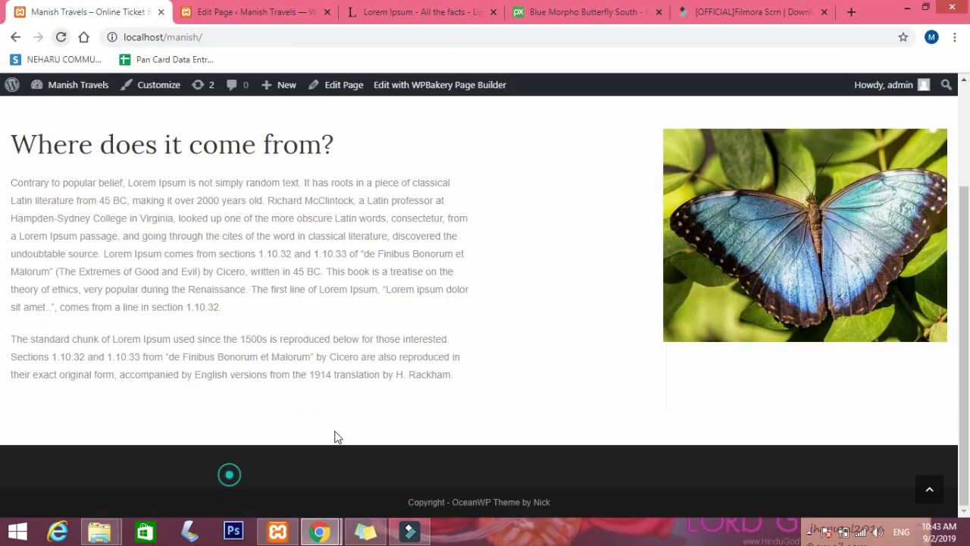
left_click(234, 14)
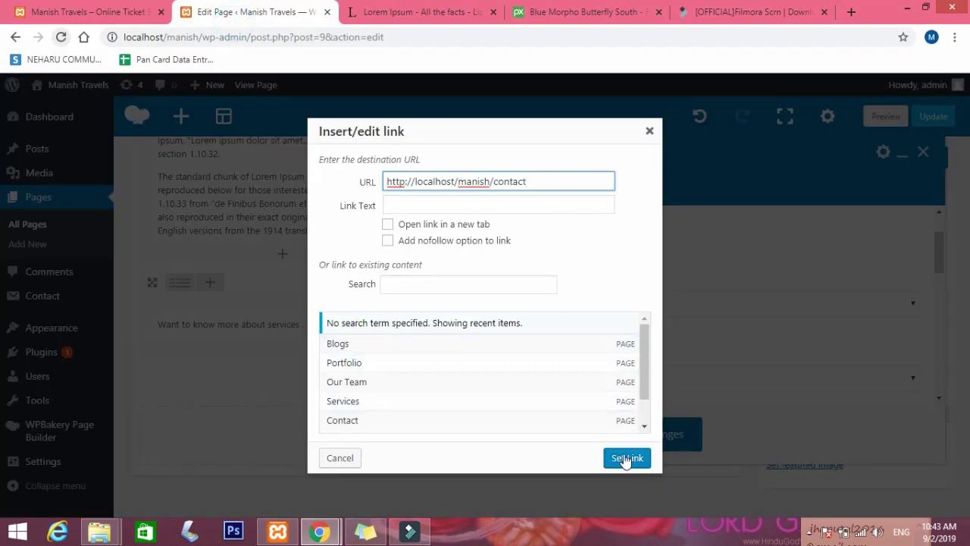
Make the Contact Us link open in a new tab, colour the button Blue, and save.
left_click(449, 226)
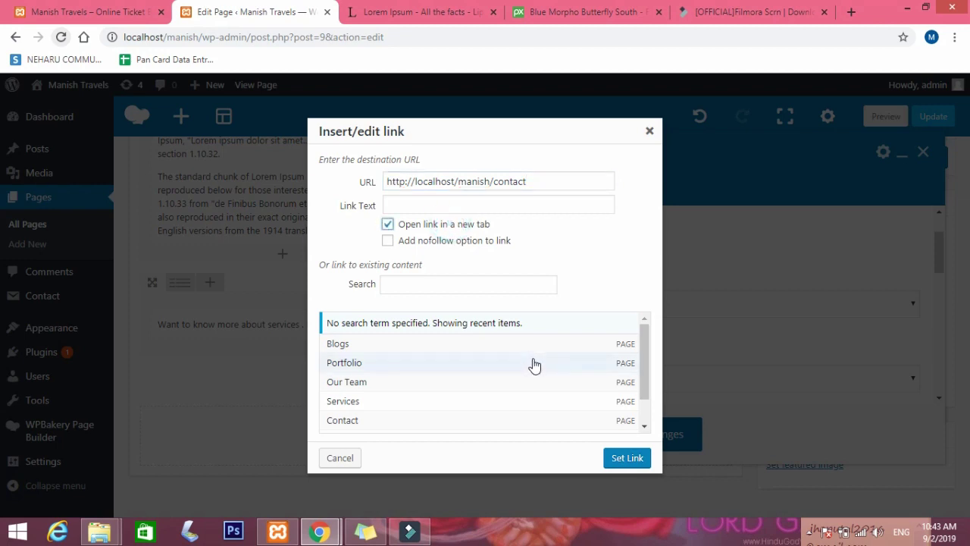
left_click(626, 459)
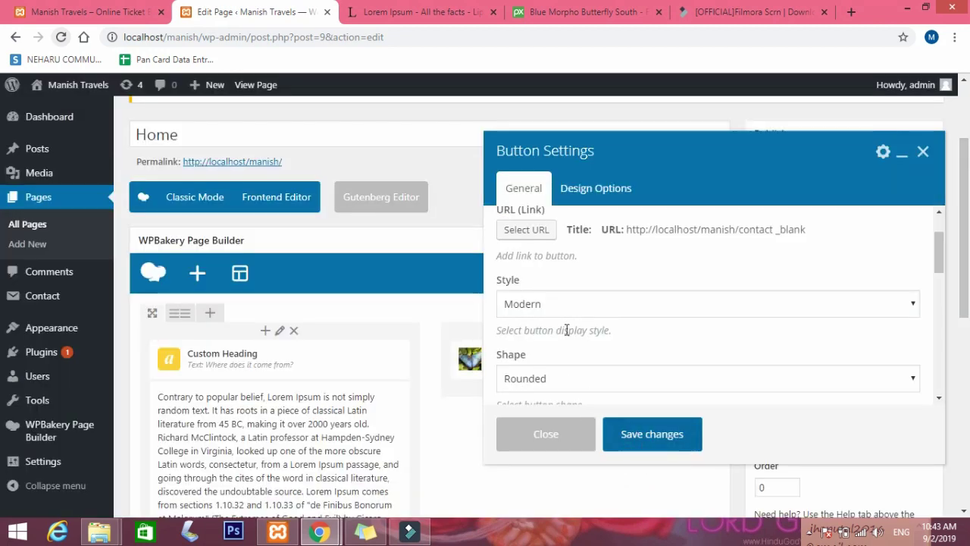
scroll(570, 330, "down", 3)
left_click(569, 312)
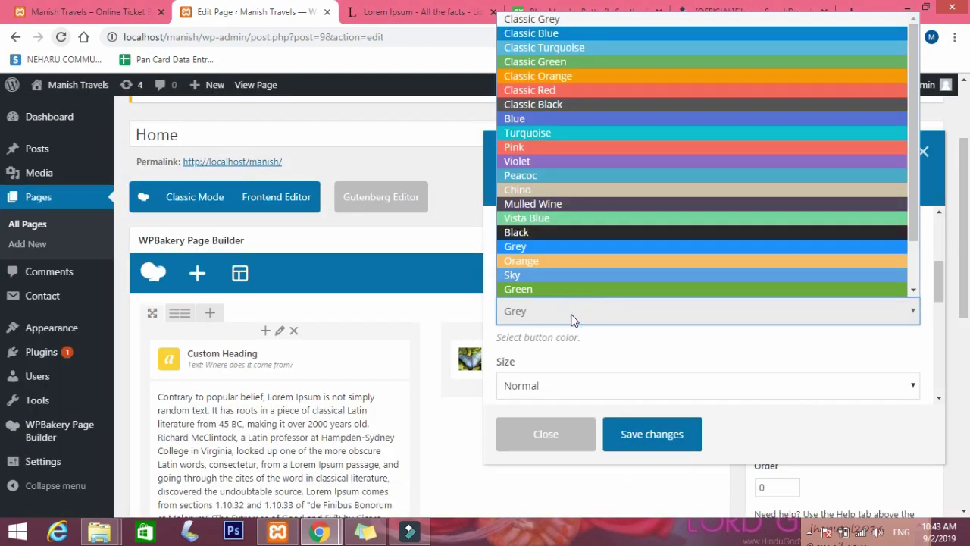
left_click(536, 119)
left_click(659, 435)
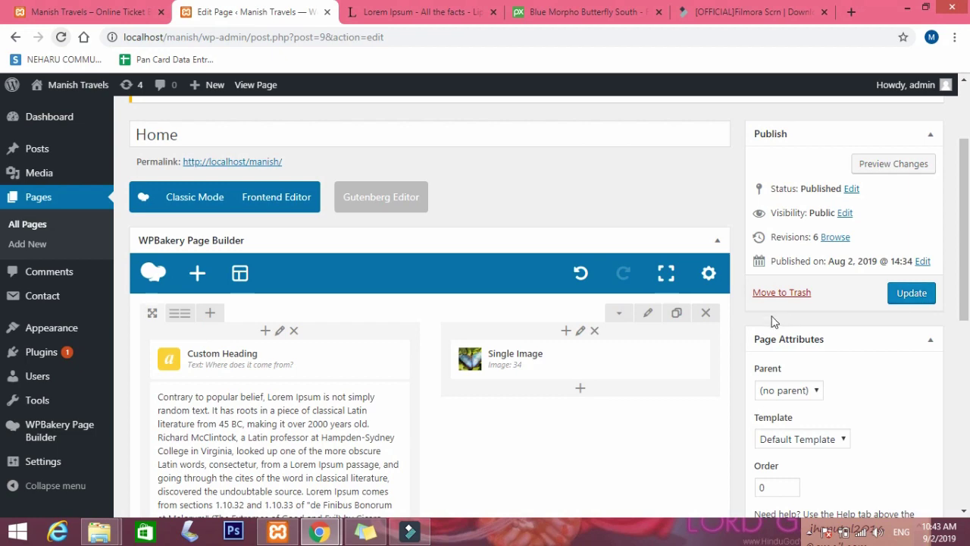
scroll(560, 354, "down", 3)
scroll(567, 360, "down", 5)
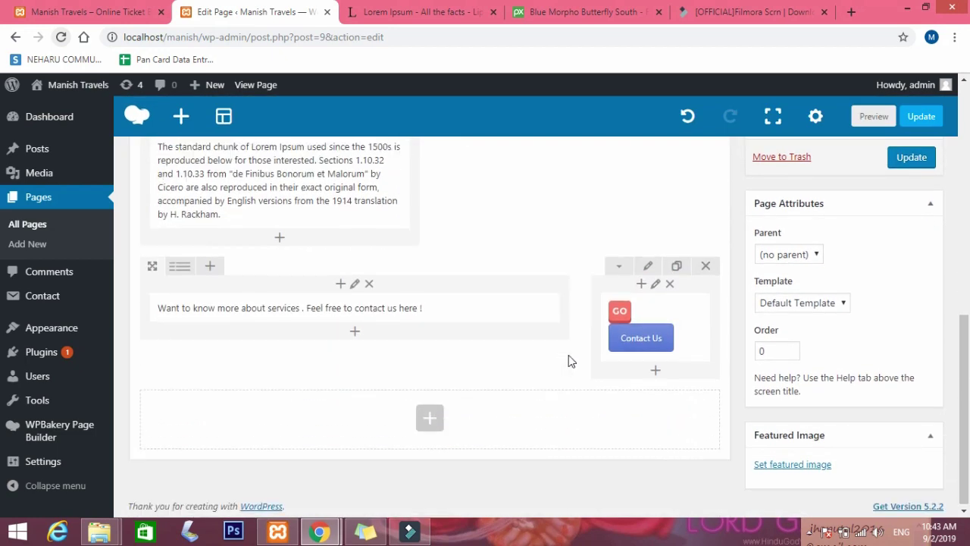
Set the call-to-action row's background colour to near black at full opacity and save.
left_click(647, 267)
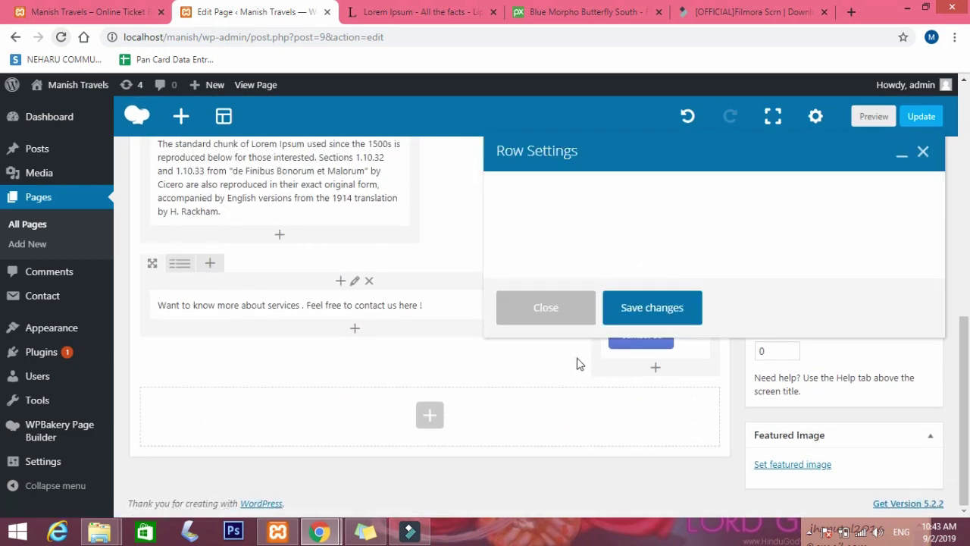
left_click(611, 202)
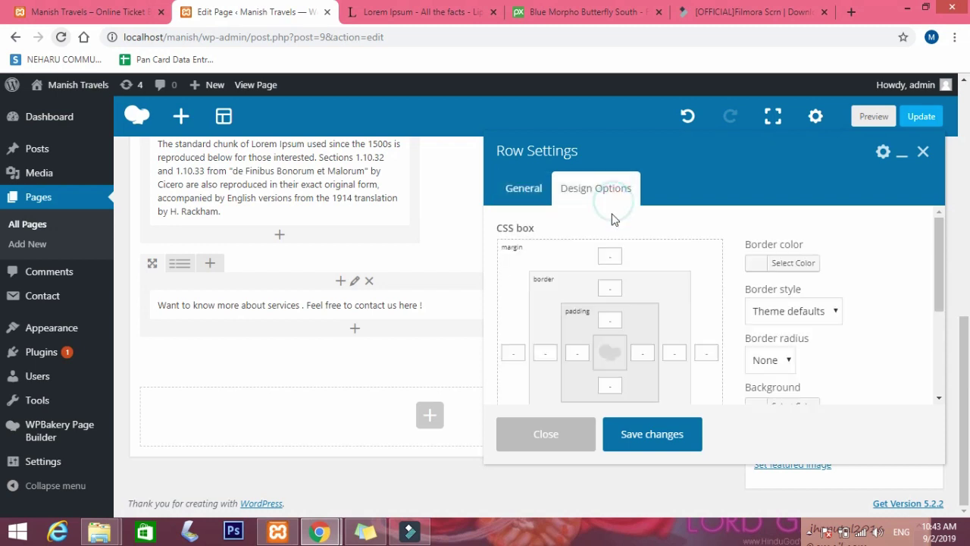
scroll(682, 296, "down", 1)
left_click(758, 334)
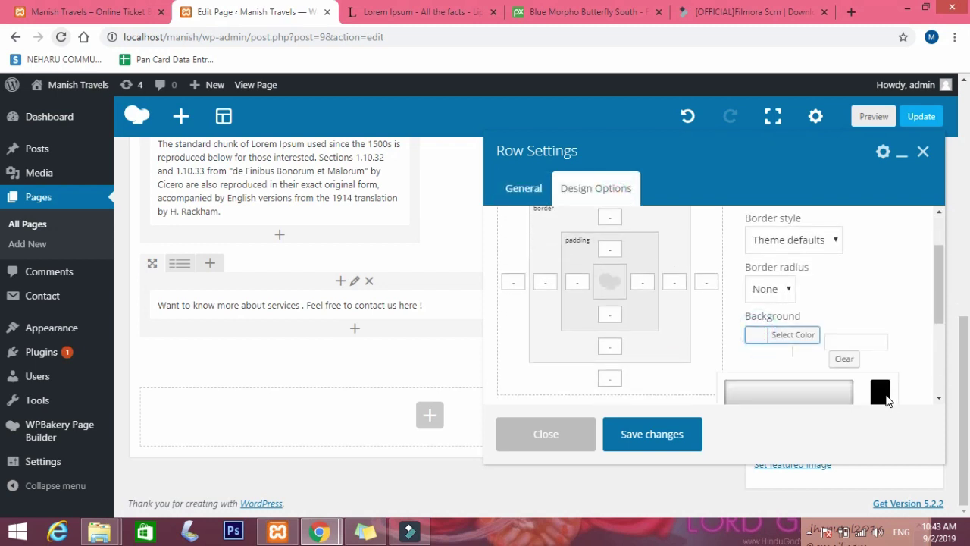
scroll(888, 395, "down", 2)
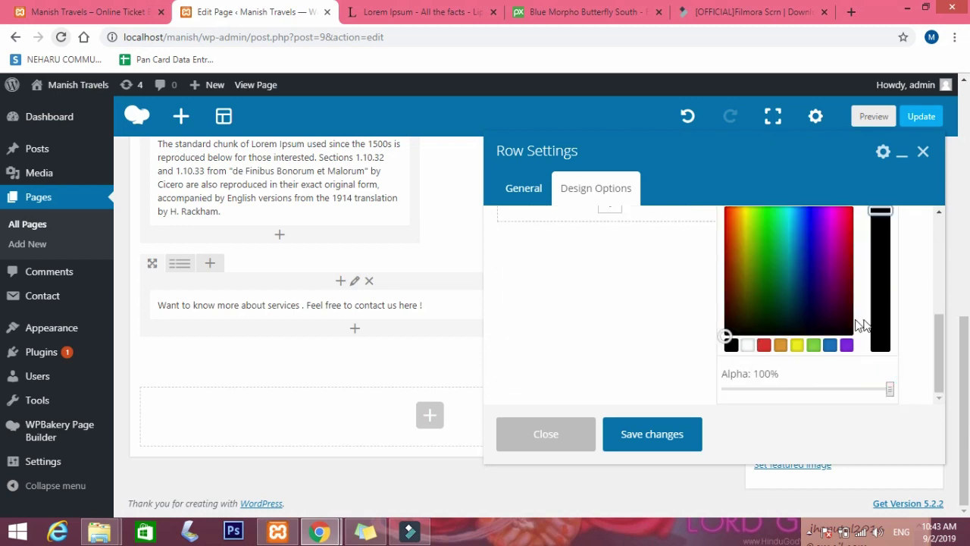
scroll(754, 250, "up", 2)
scroll(746, 356, "down", 2)
left_click(842, 388)
left_click(888, 389)
mouse_move(725, 334)
left_mouse_down()
mouse_move(723, 305)
mouse_move(729, 323)
mouse_move(727, 310)
mouse_move(758, 323)
mouse_move(773, 312)
mouse_move(738, 314)
mouse_move(733, 293)
mouse_move(726, 330)
left_mouse_up()
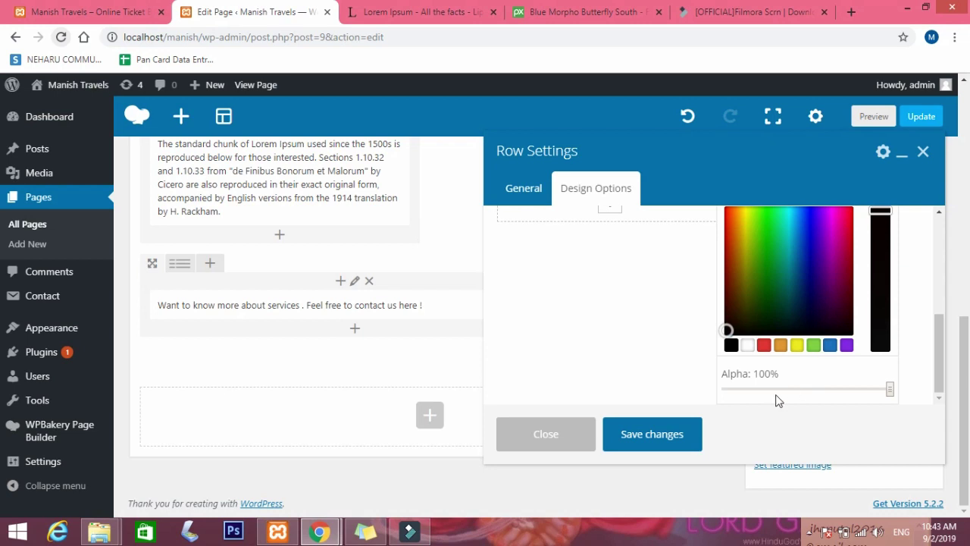
left_click(652, 434)
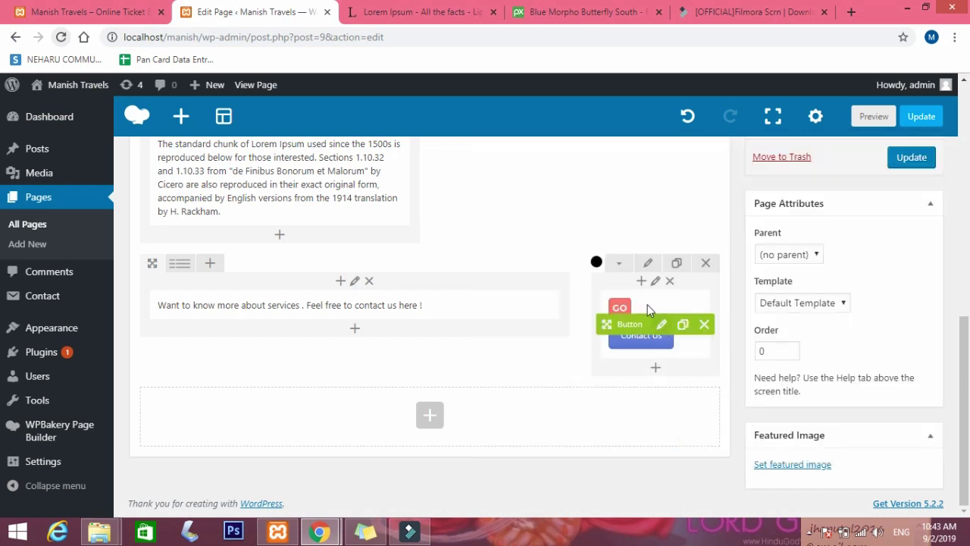
Reopen the row's Design Options and bring up its border colour choices.
left_click(641, 264)
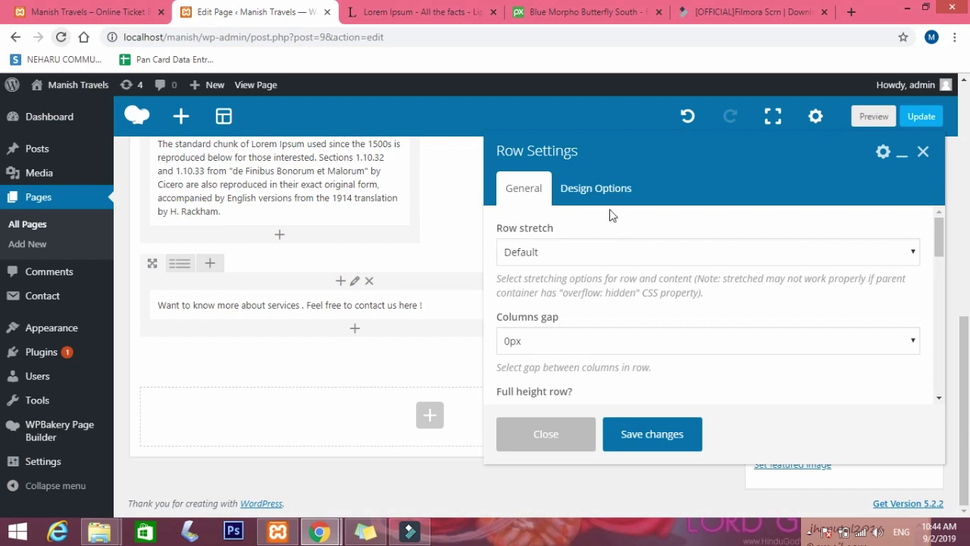
left_click(588, 186)
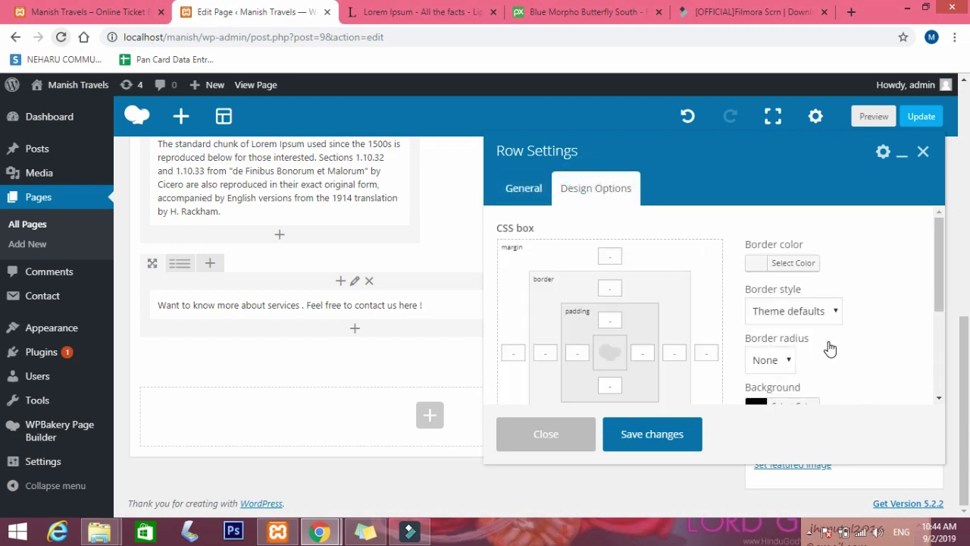
scroll(830, 348, "down", 2)
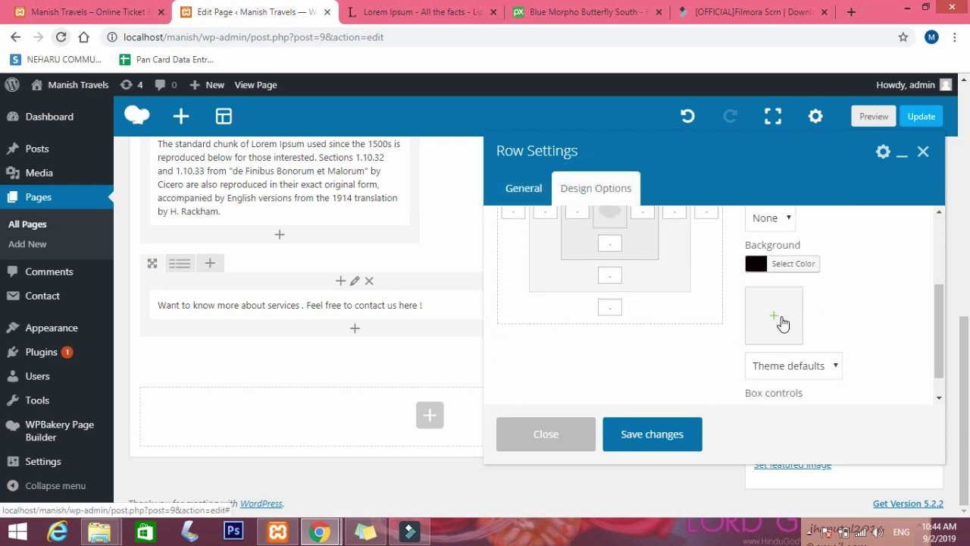
scroll(798, 339, "up", 1)
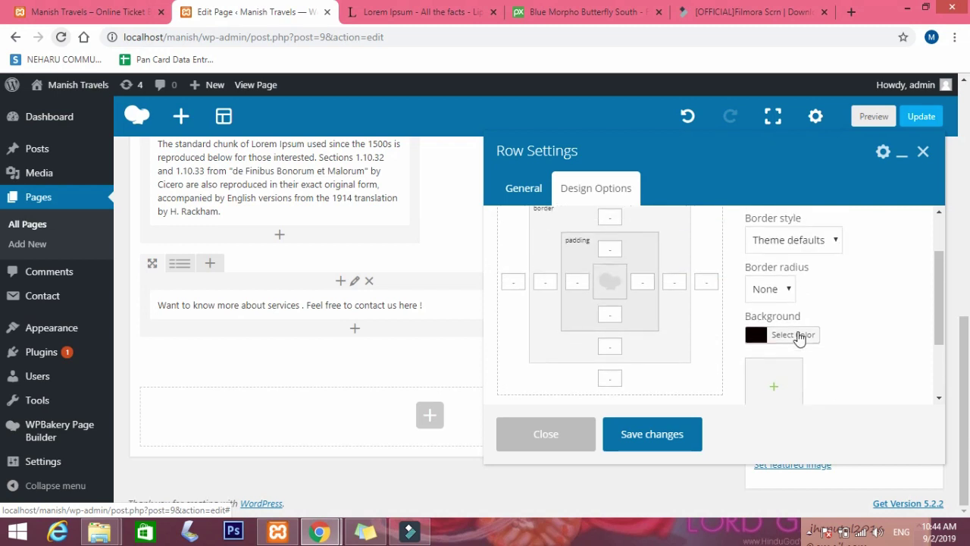
scroll(797, 339, "up", 1)
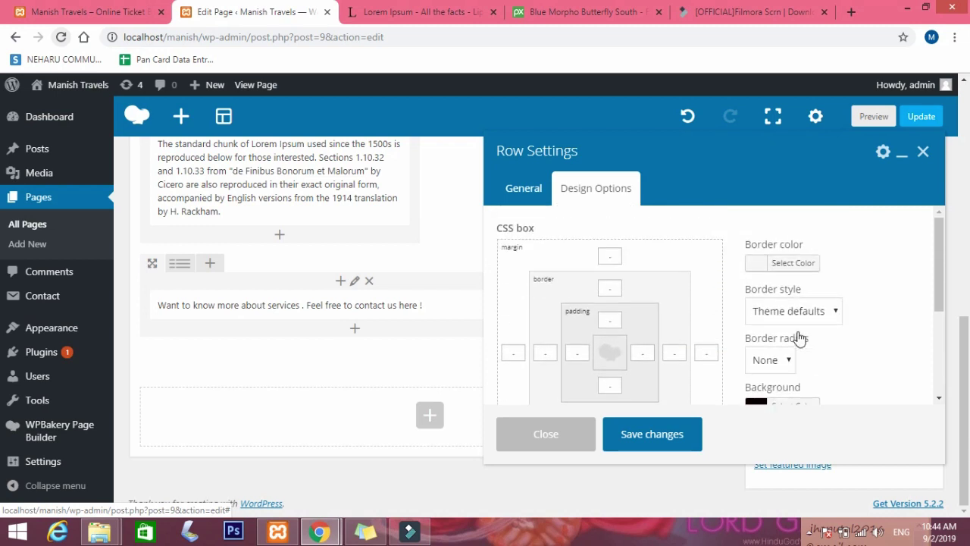
left_click(751, 264)
scroll(883, 332, "down", 2)
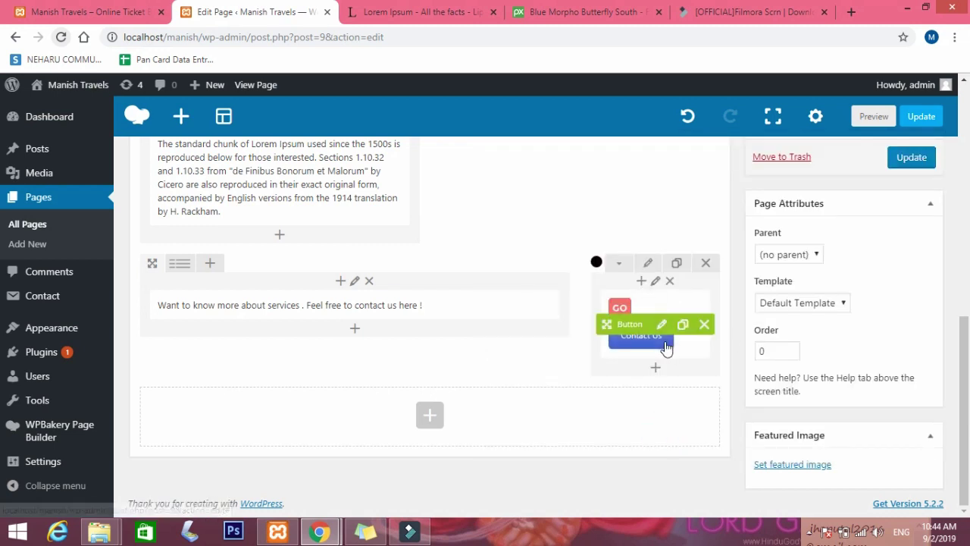
Open the call-to-action Text Block for editing and switch it to raw HTML view.
mouse_move(485, 299)
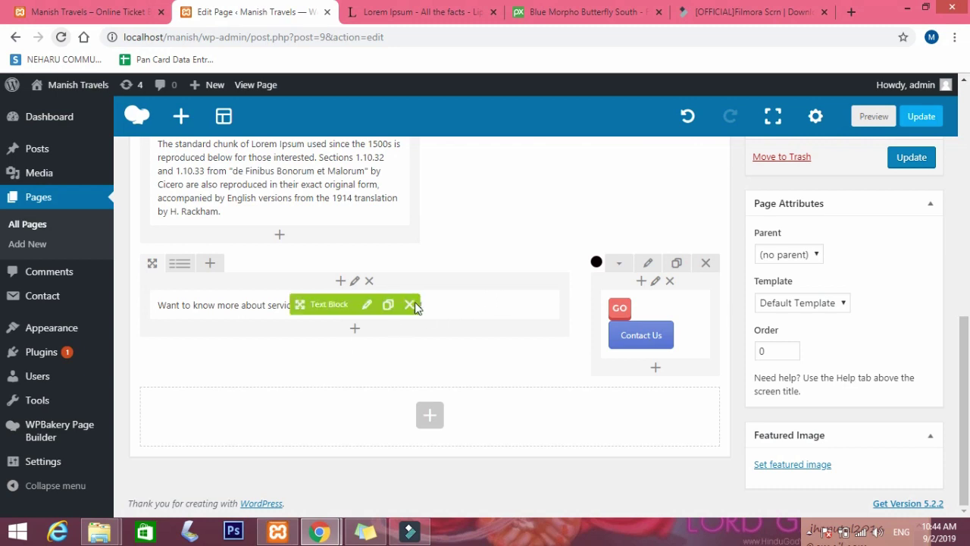
left_click(369, 306)
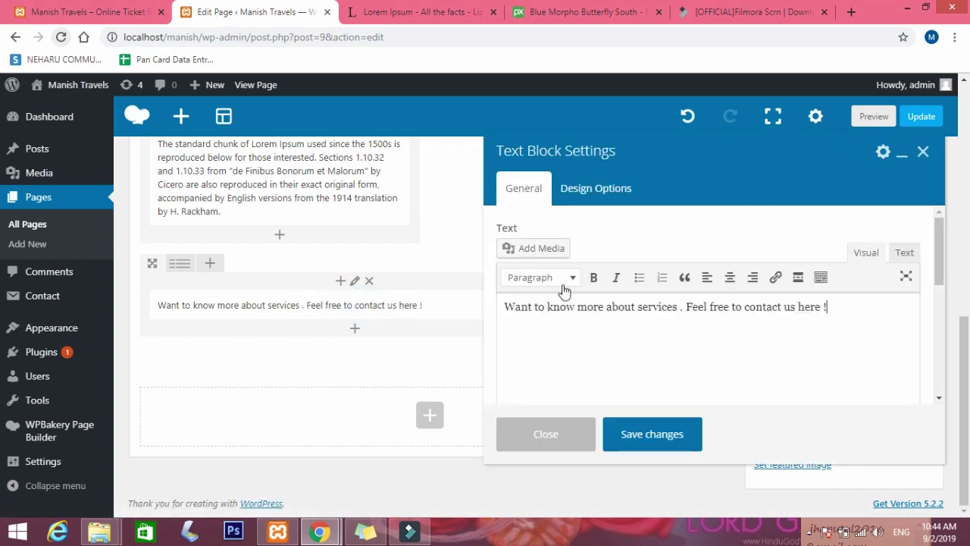
left_click(599, 187)
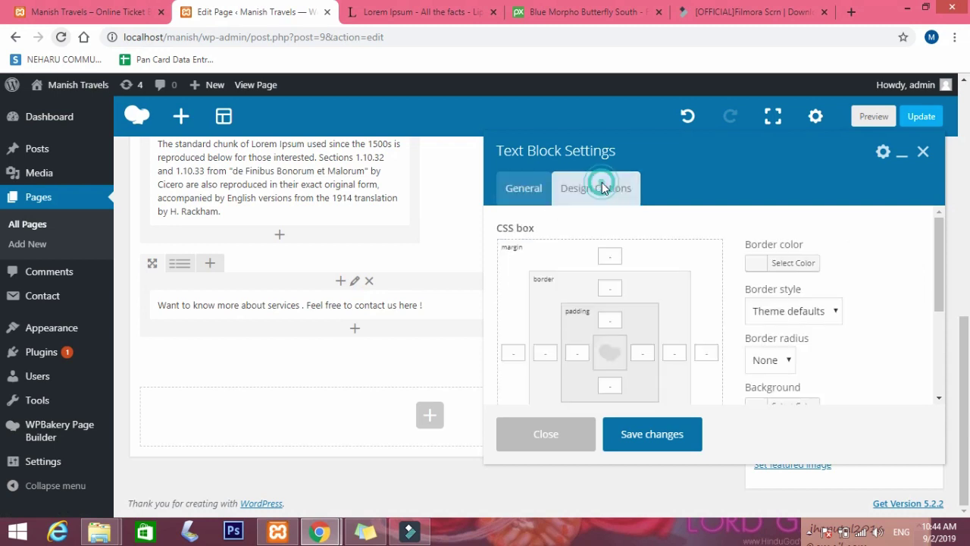
left_click(523, 189)
left_click_drag(838, 308, 646, 308)
left_click(671, 309)
left_click(585, 309)
left_click(905, 251)
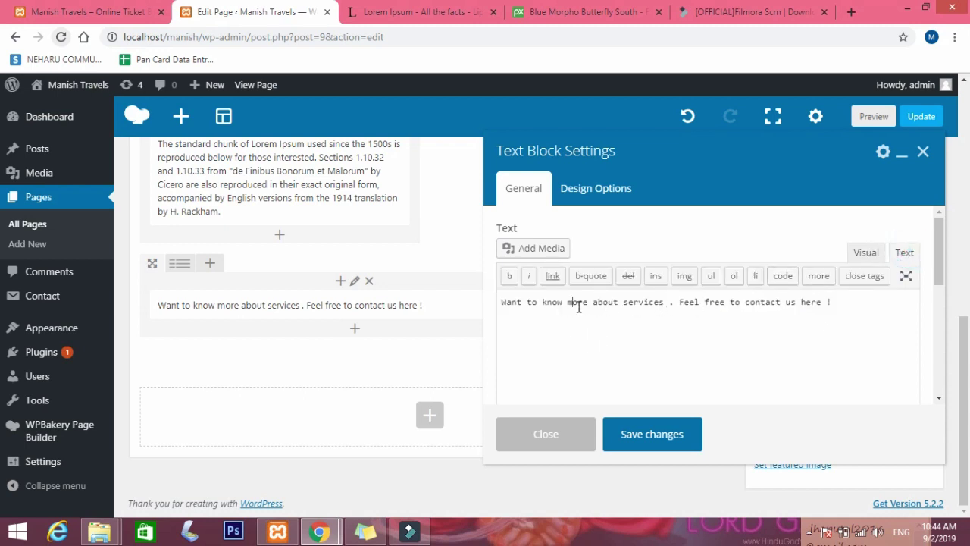
Wrap the sentence in an h3 tag with style color:white and save the block.
left_click(500, 300)
type("<")
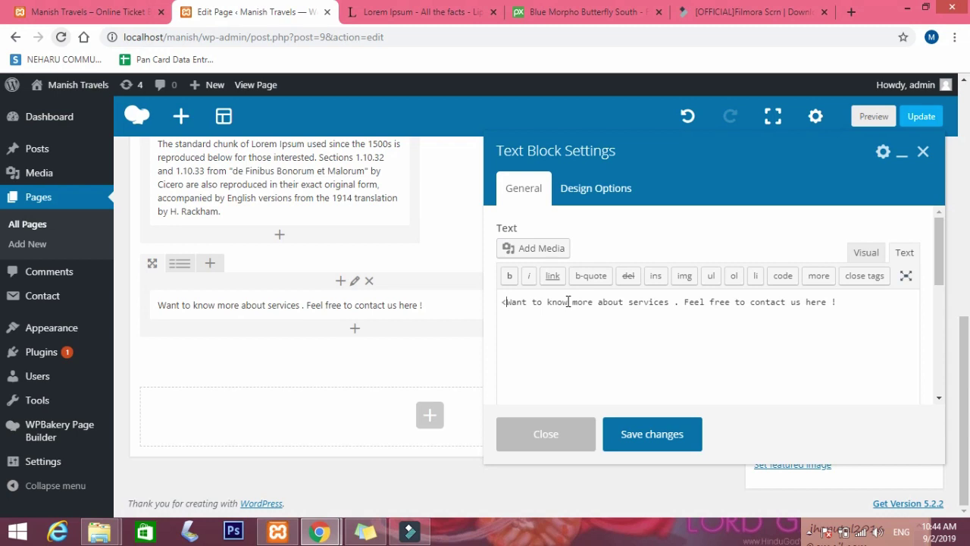
type("p")
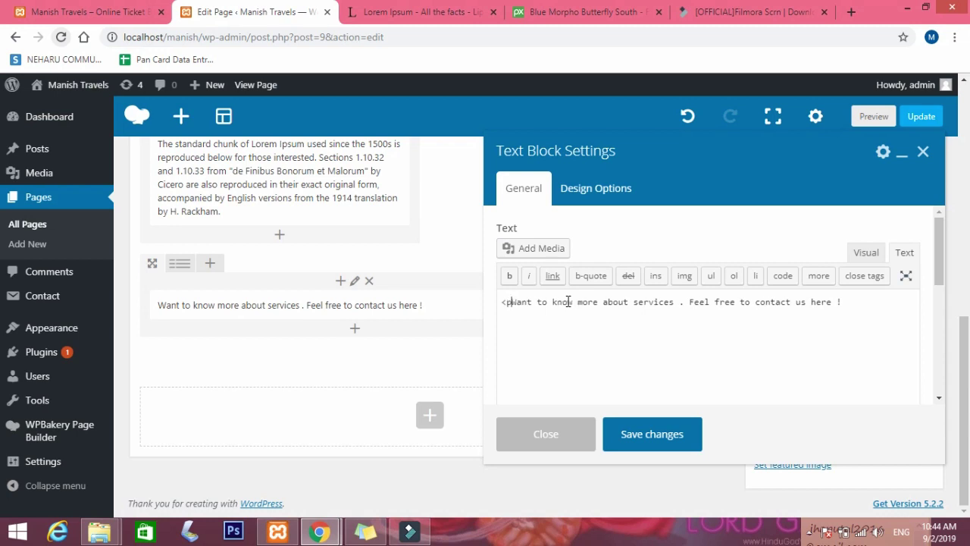
type(">")
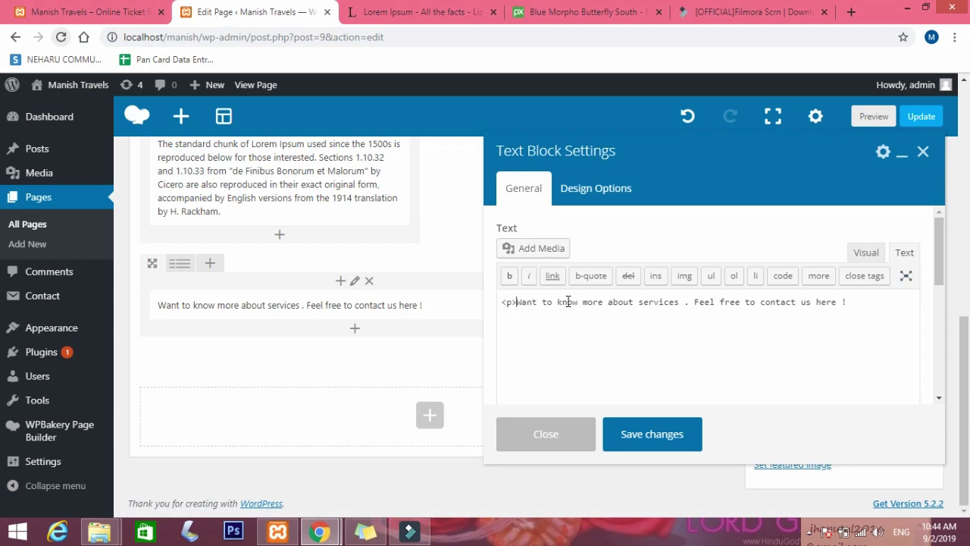
left_click(871, 306)
left_click(514, 301)
key("BackSpace")
type("h1")
left_click(875, 302)
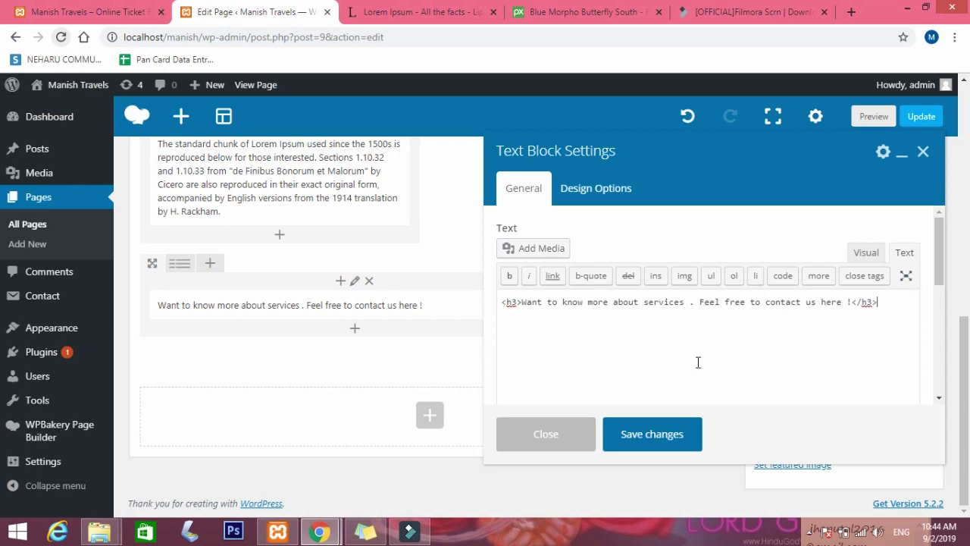
left_click(516, 301)
type("style=")
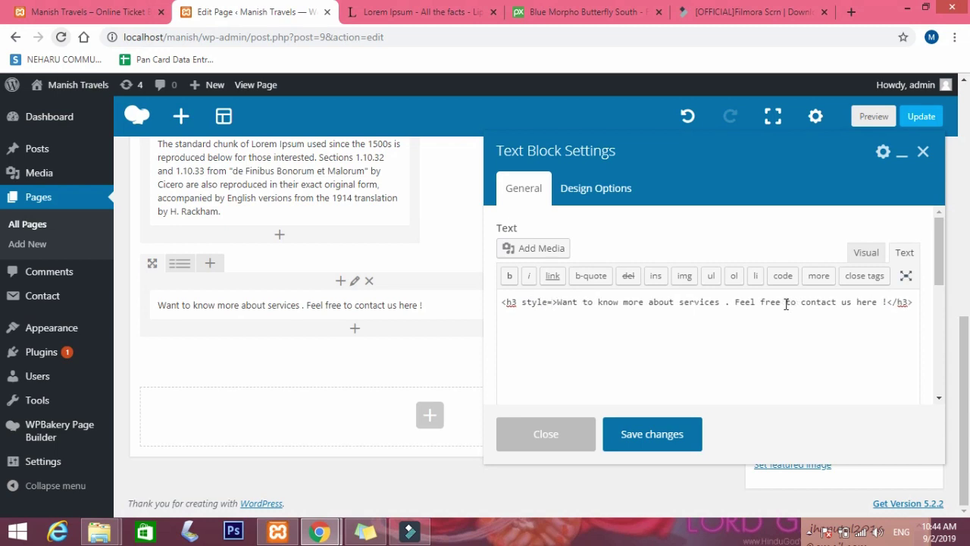
type("\"\"")
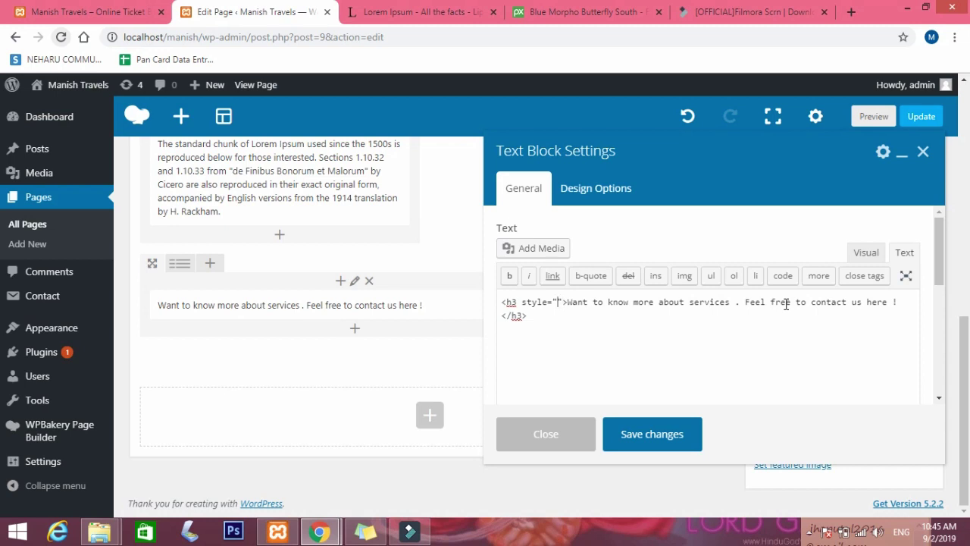
type("color:white")
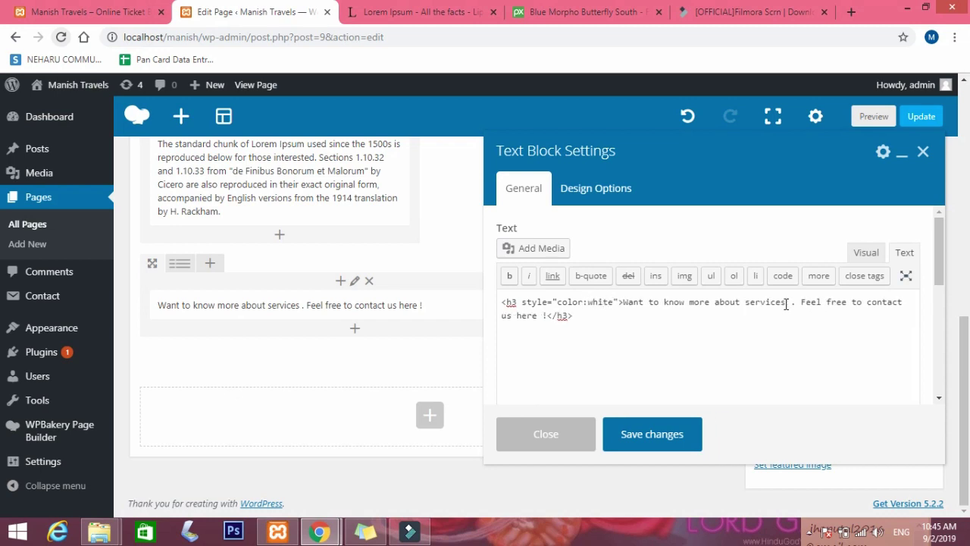
type(";")
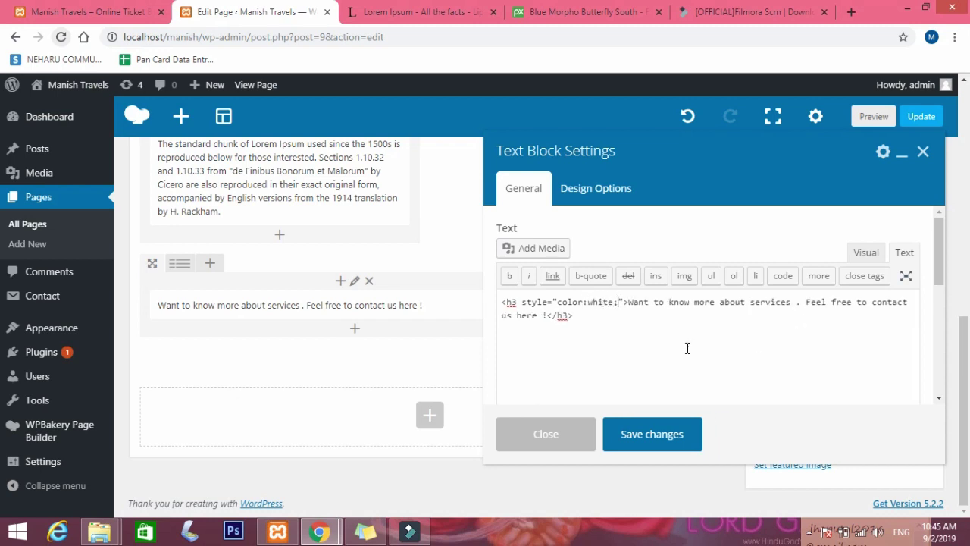
left_click(662, 434)
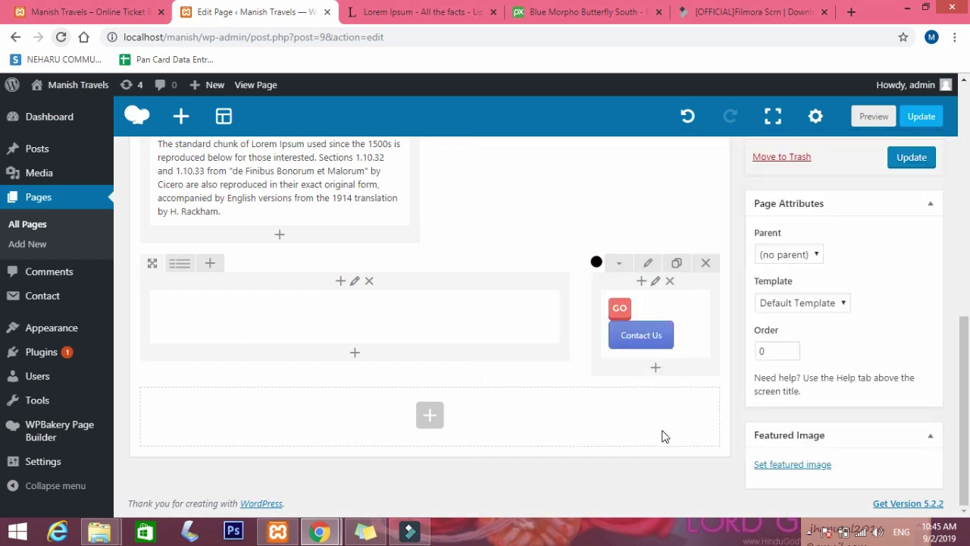
Update the page and check the live Home page's black banner with white heading and Contact Us button.
left_click(917, 161)
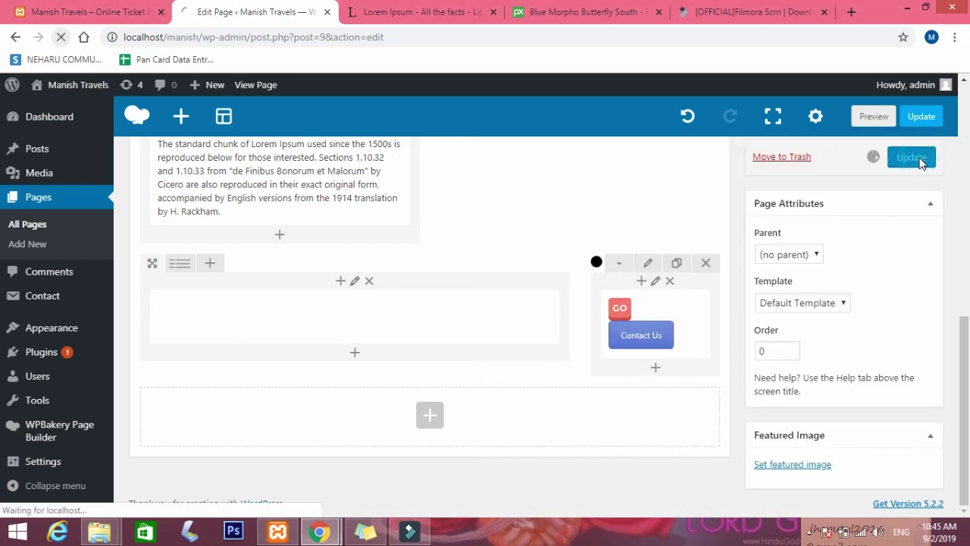
mouse_move(303, 318)
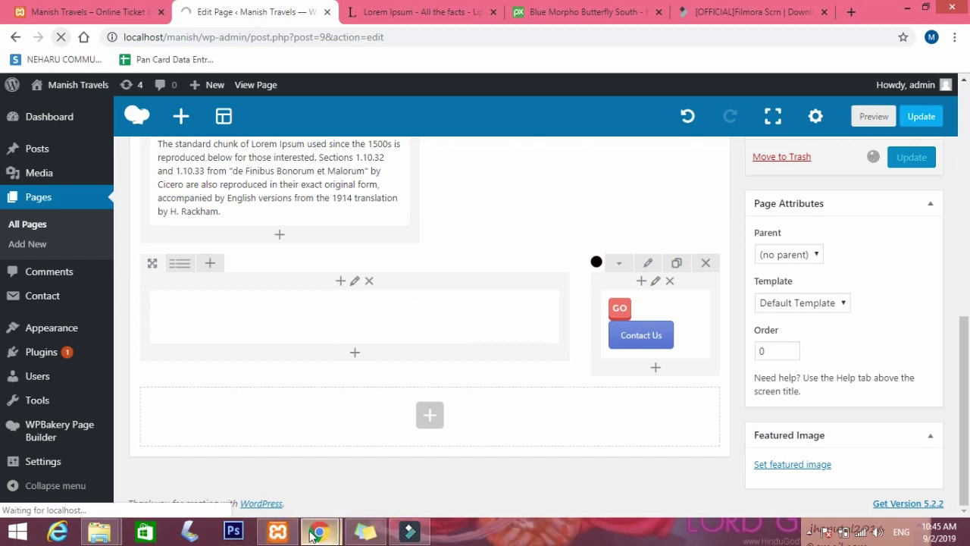
mouse_move(322, 534)
left_click(401, 457)
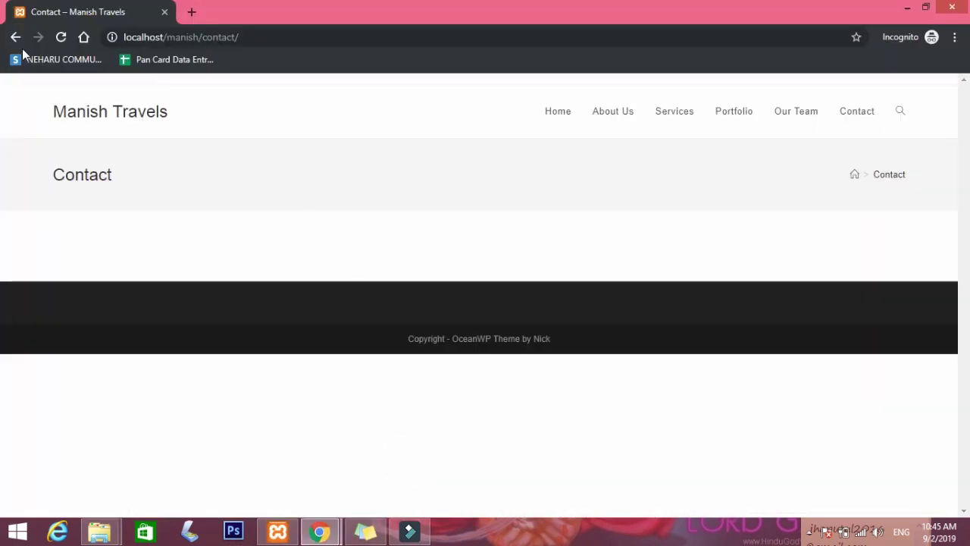
left_click(551, 117)
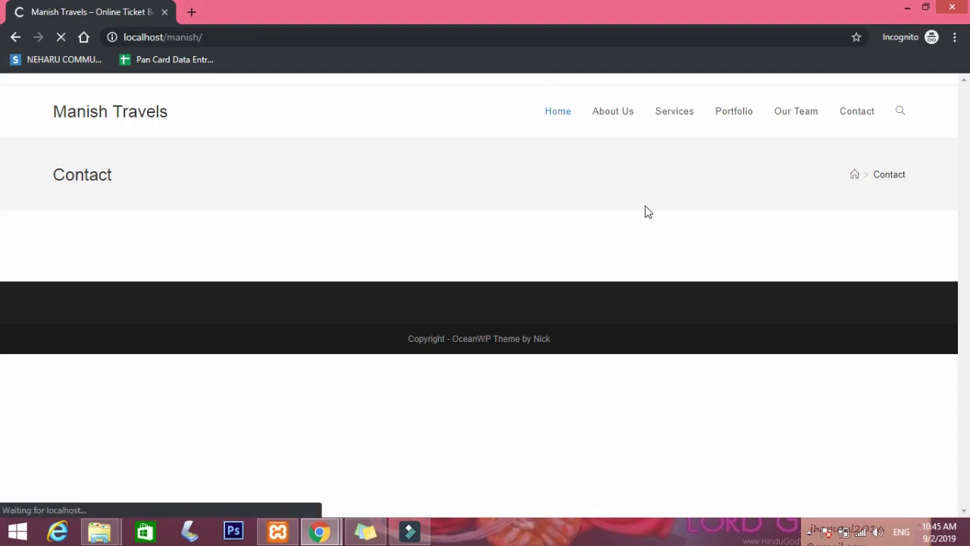
scroll(647, 216, "down", 3)
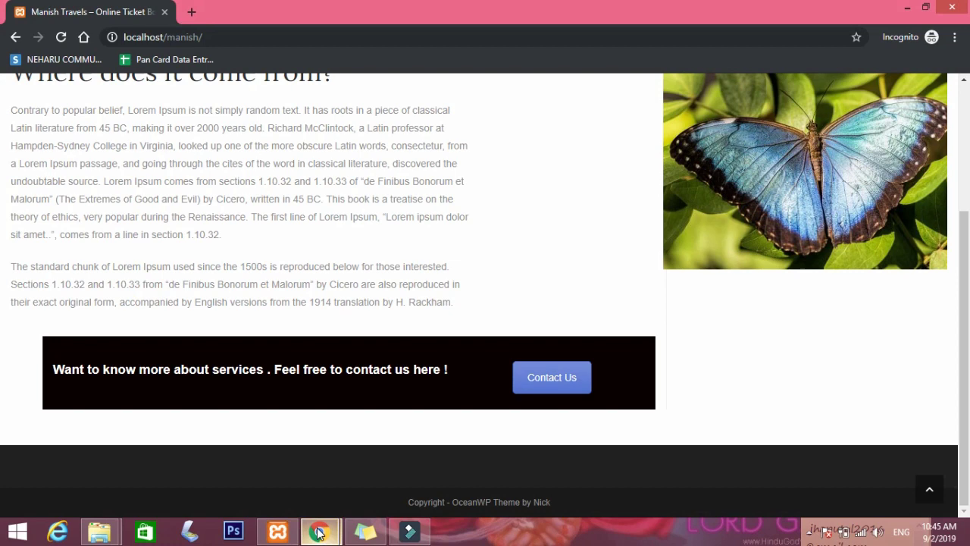
mouse_move(318, 531)
left_click(250, 454)
scroll(672, 364, "down", 1)
scroll(672, 364, "down", 3)
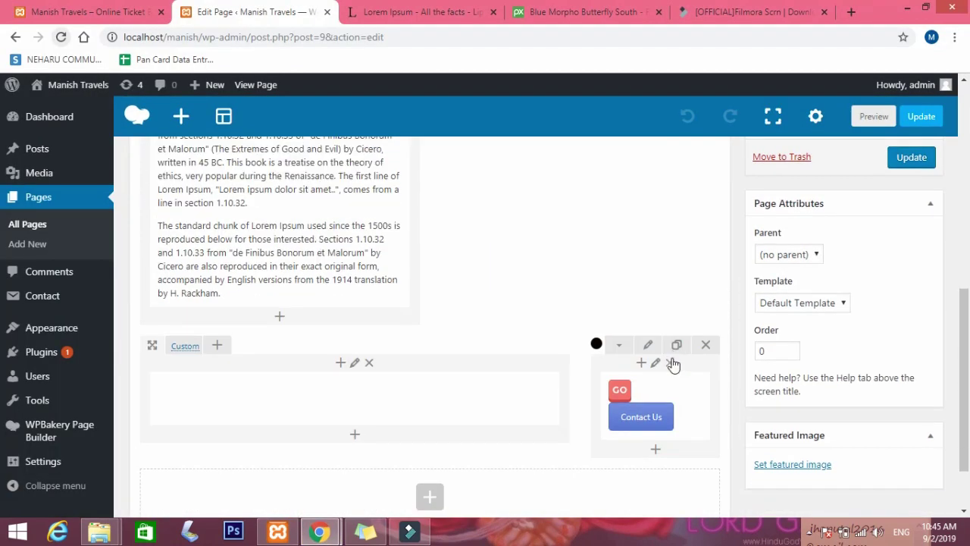
Set the row stretch to 'Stretch row and content', save it, and update the Home page.
left_click(649, 264)
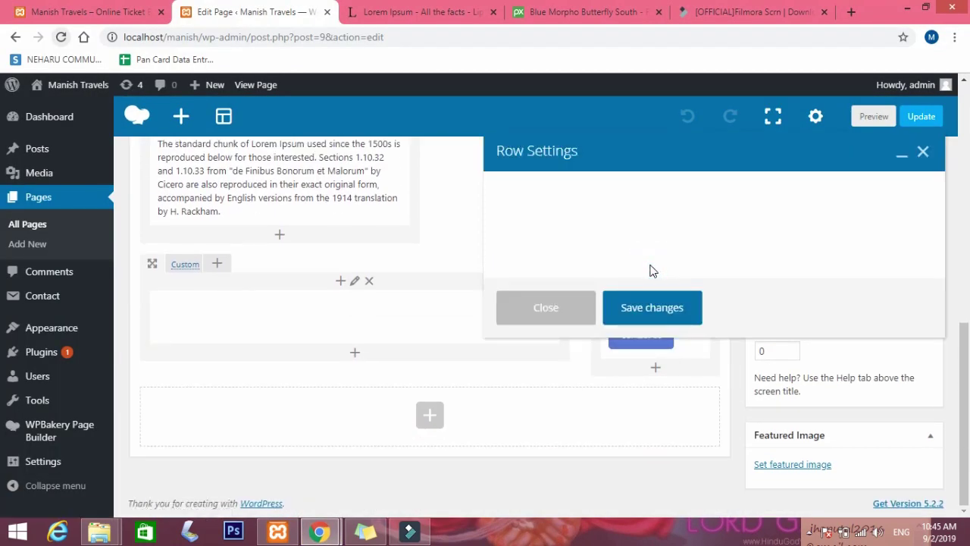
left_click(531, 251)
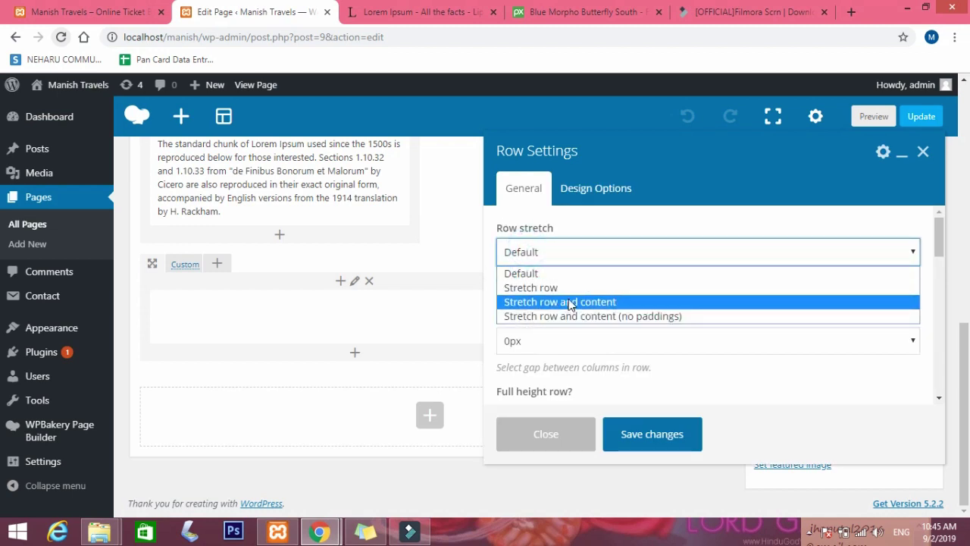
left_click(568, 301)
left_click(654, 445)
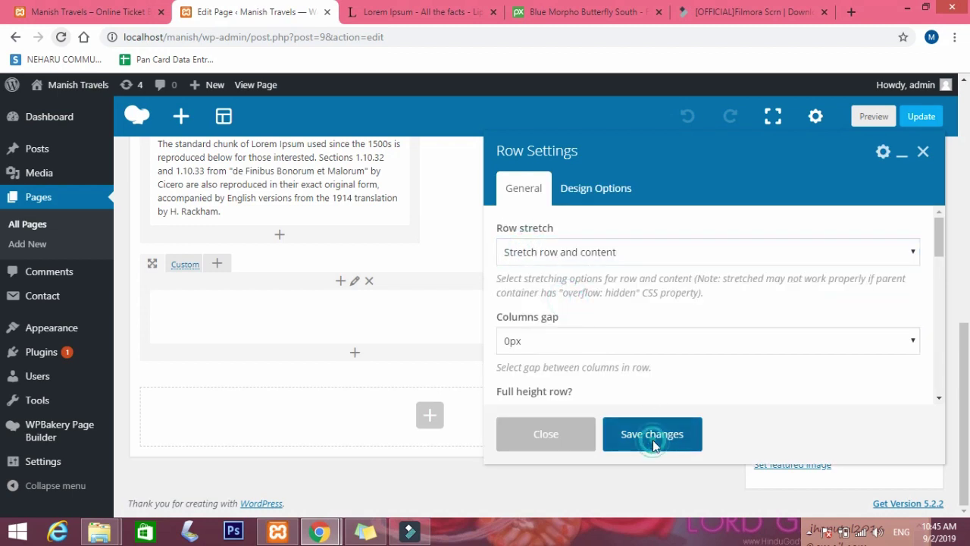
left_click(904, 162)
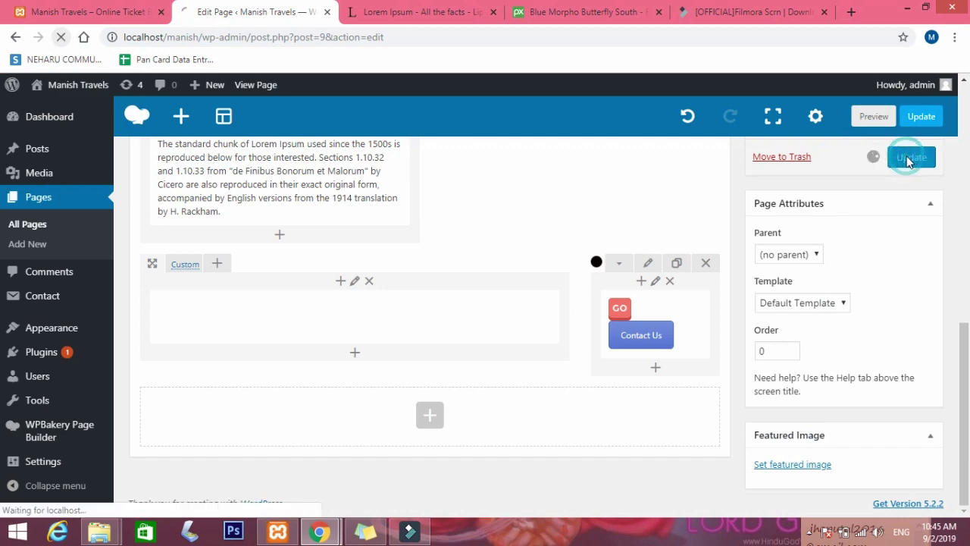
mouse_move(328, 535)
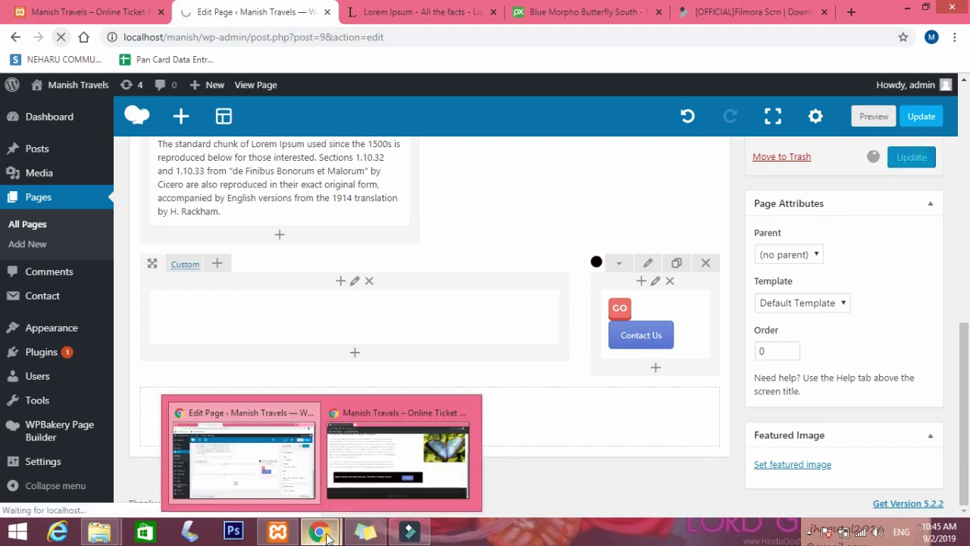
mouse_move(392, 453)
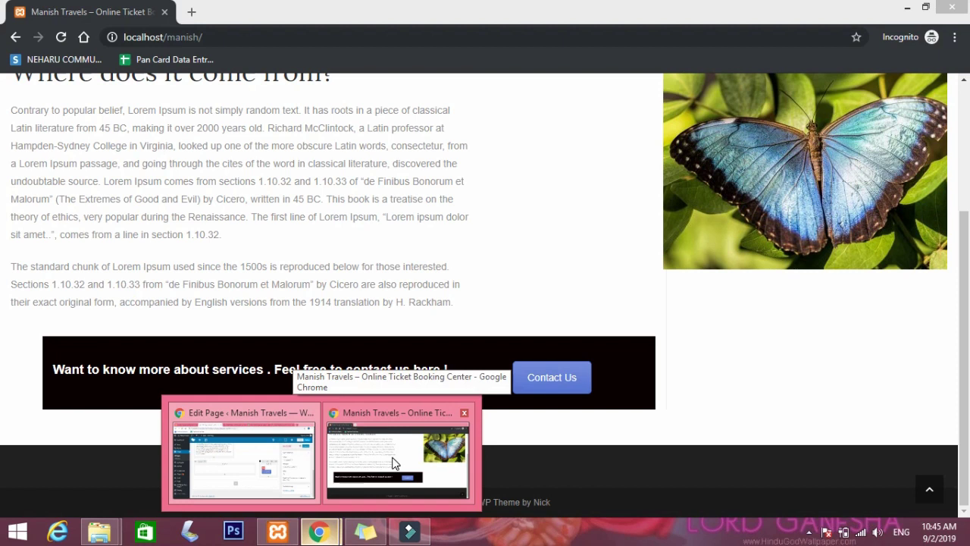
Reload the live Home page to confirm the full-width black banner, then return to the editor.
left_click(393, 458)
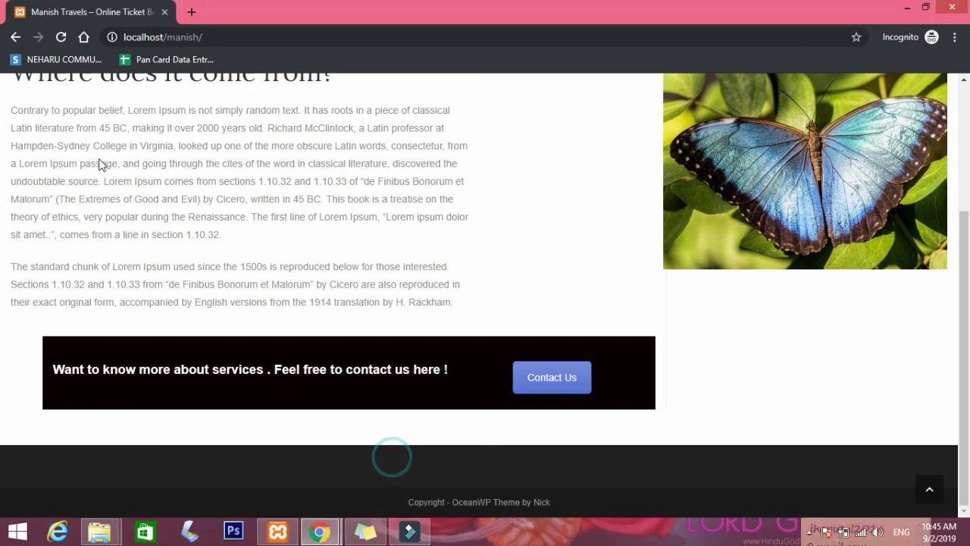
left_click(61, 37)
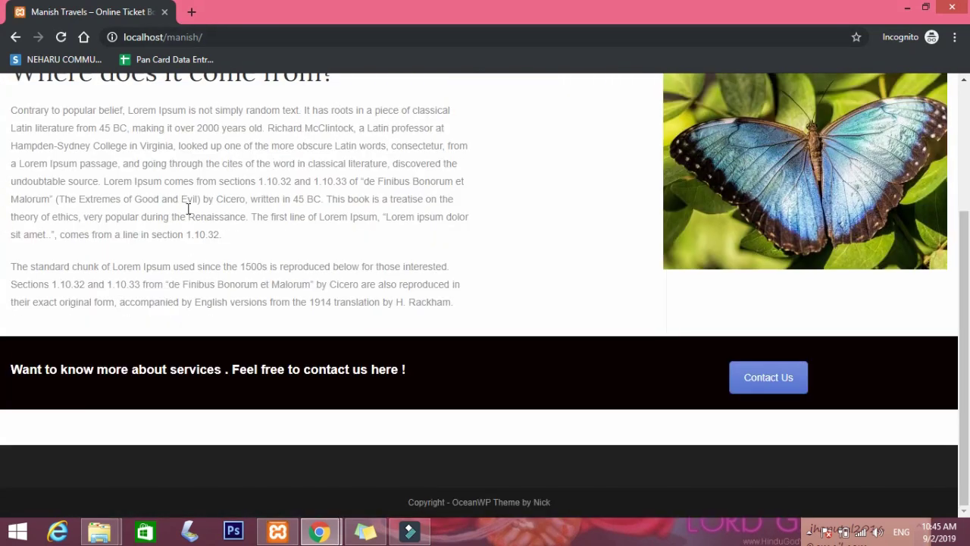
left_click(365, 369)
scroll(522, 375, "up", 1)
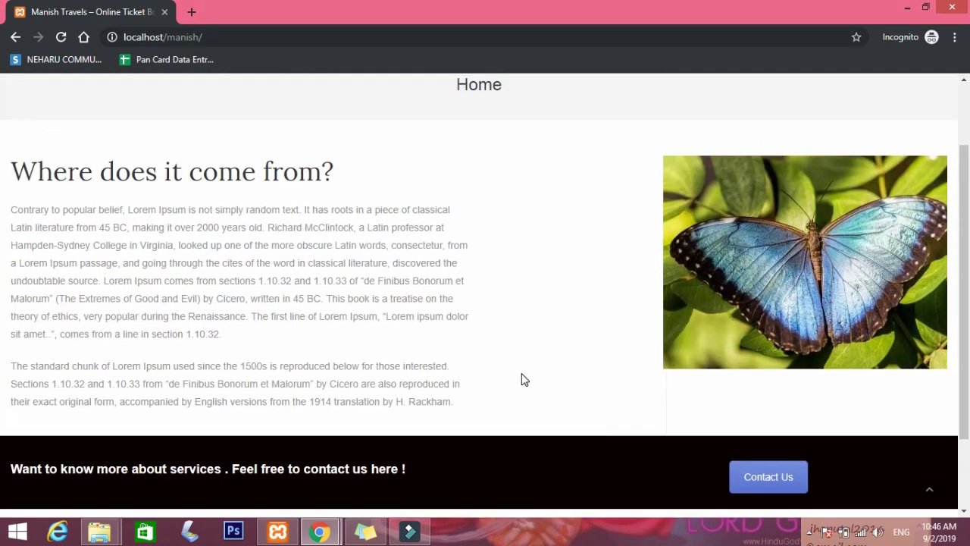
scroll(521, 379, "down", 1)
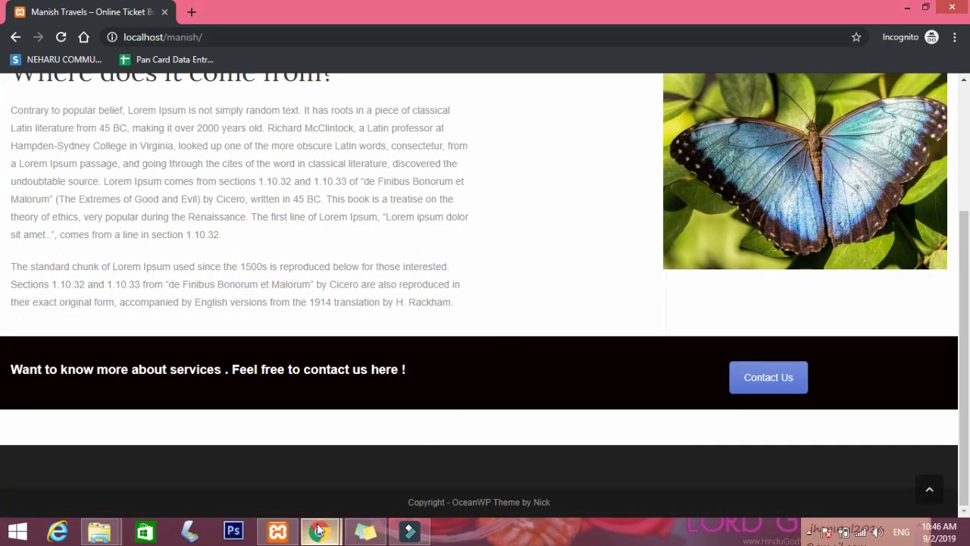
mouse_move(331, 535)
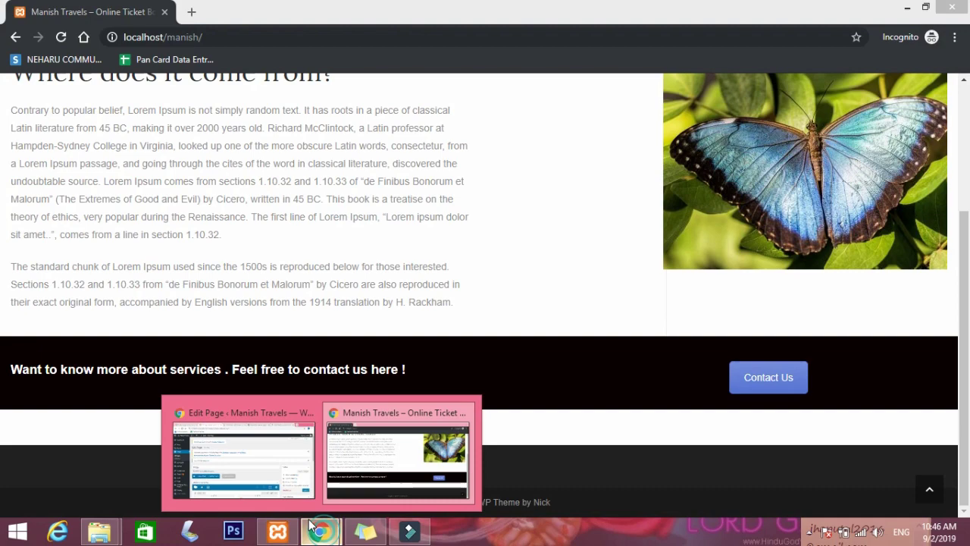
left_click(249, 458)
scroll(478, 361, "down", 6)
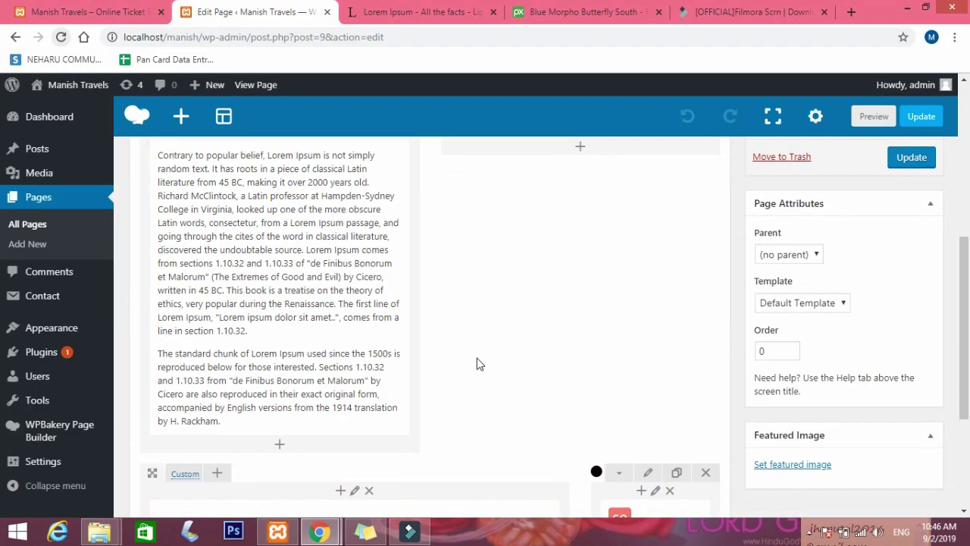
Give the call-to-action row 30 padding top and bottom, save, and update the Home page.
left_click(648, 265)
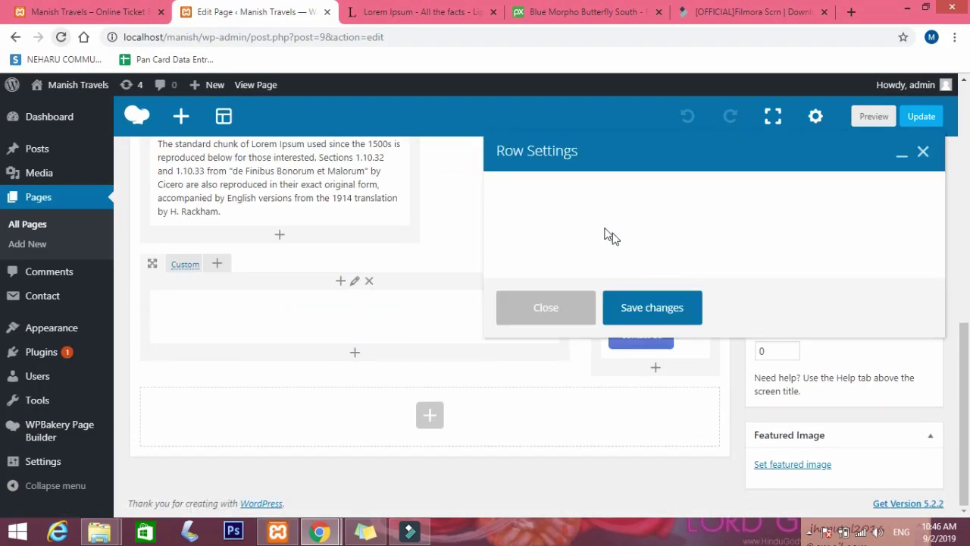
left_click(587, 188)
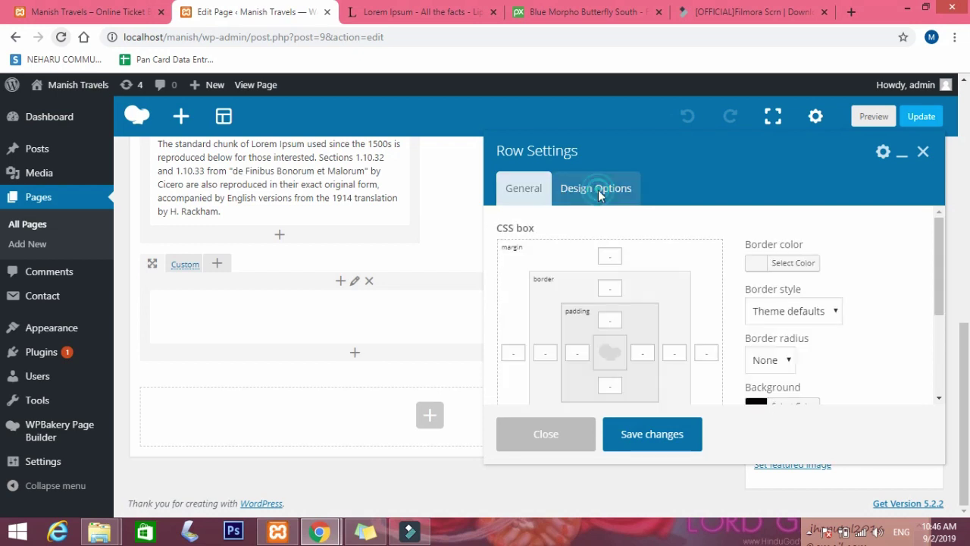
left_click(615, 322)
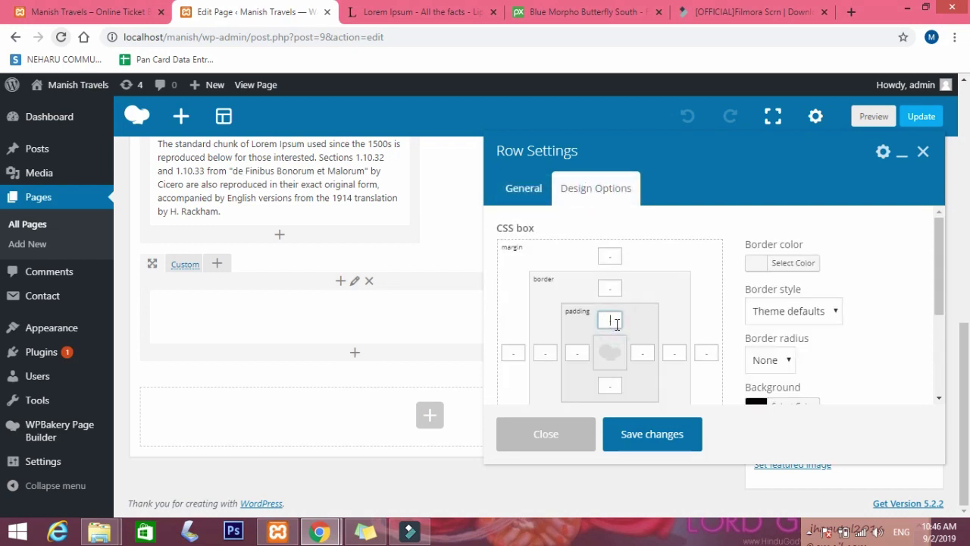
left_click(611, 384)
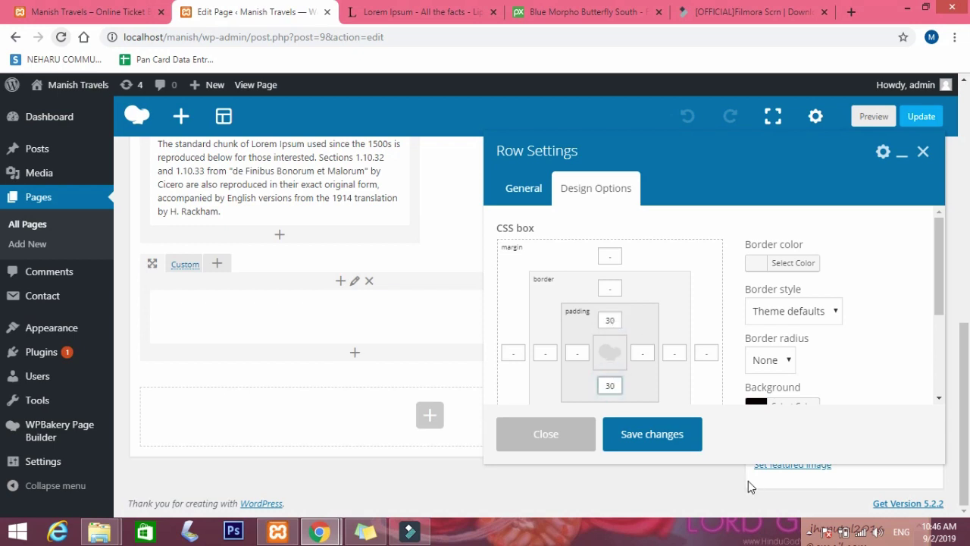
left_click(682, 443)
left_click(914, 166)
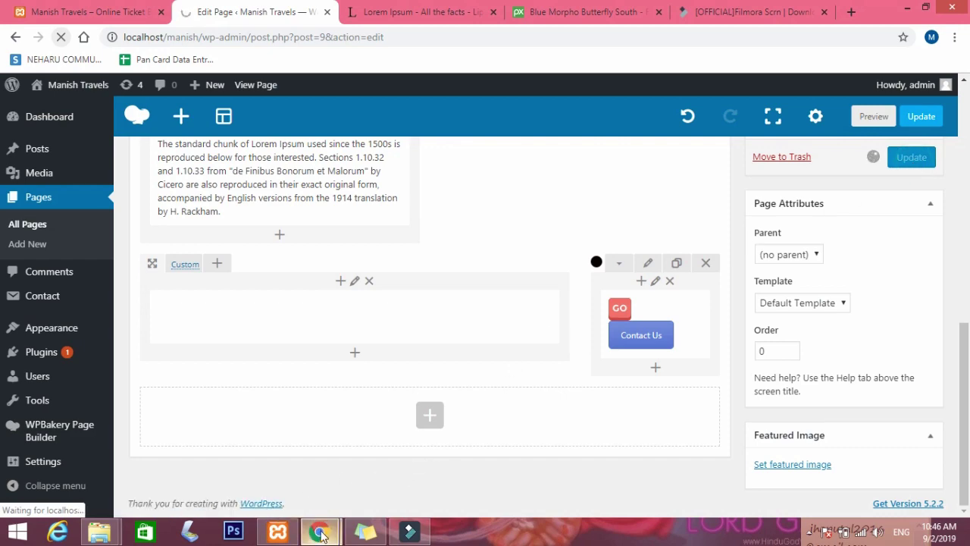
mouse_move(321, 534)
left_click(355, 479)
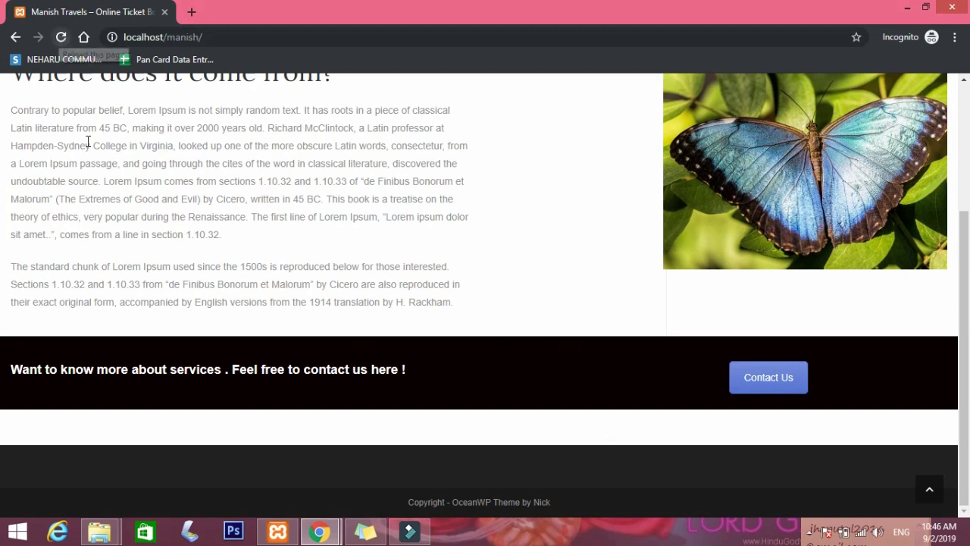
Reload the live Home page to check the taller black banner, then go back to the page editor.
left_click(64, 38)
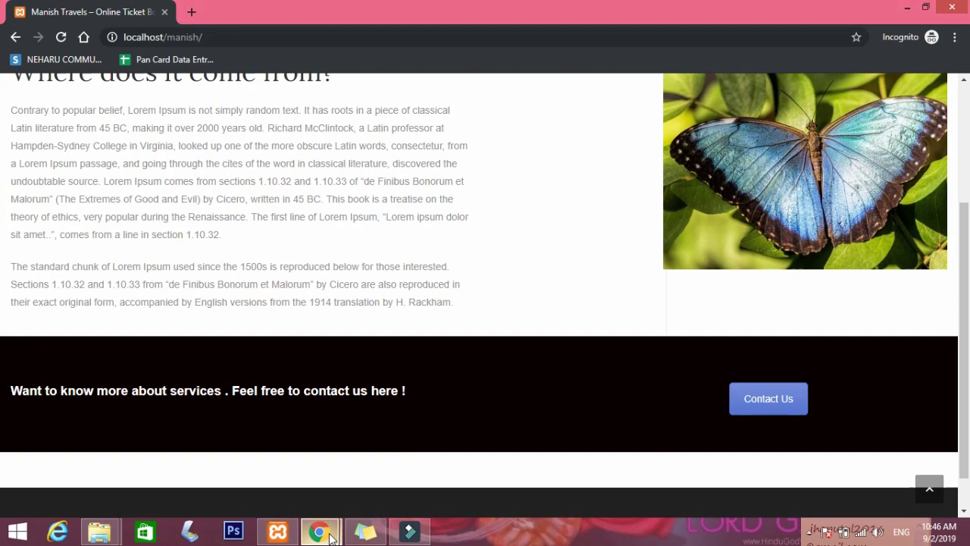
mouse_move(320, 530)
left_click(249, 450)
scroll(656, 401, "down", 9)
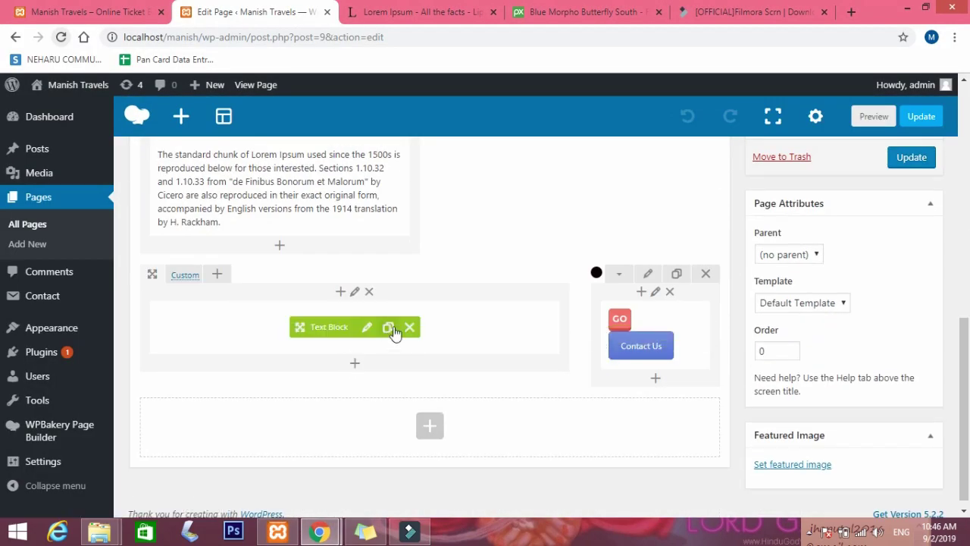
Add font-size:38px to the contact heading's h3 style in the Text Block and save it.
left_click(368, 326)
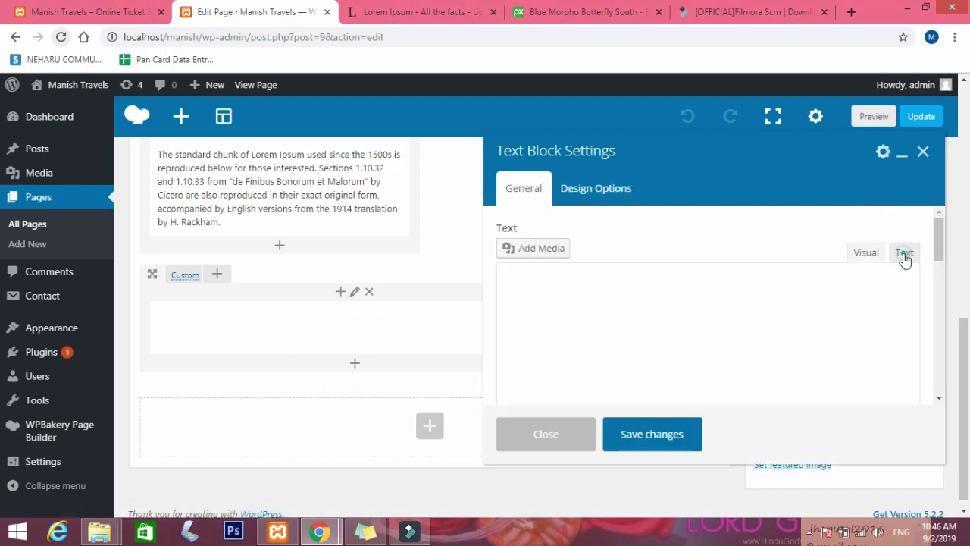
left_click(905, 258)
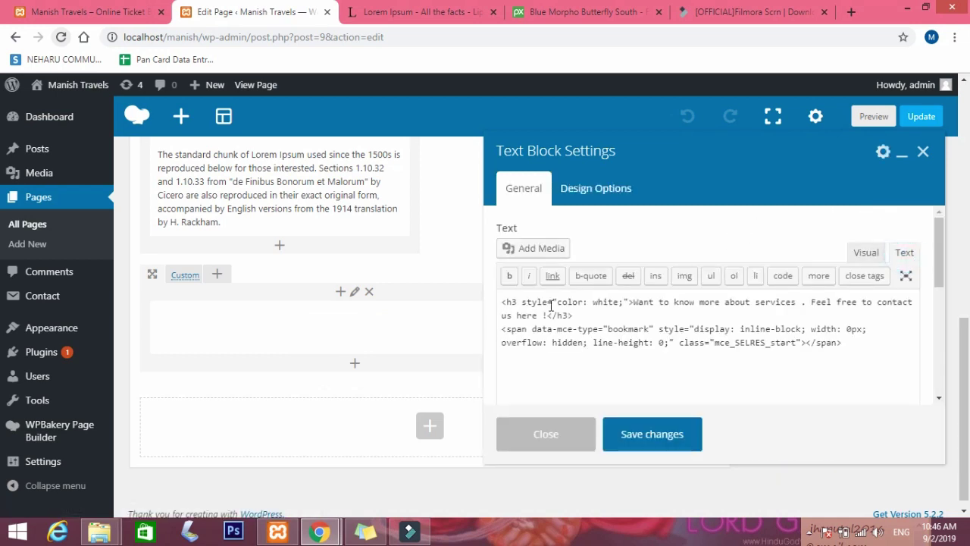
left_click(625, 303)
type("font-size:")
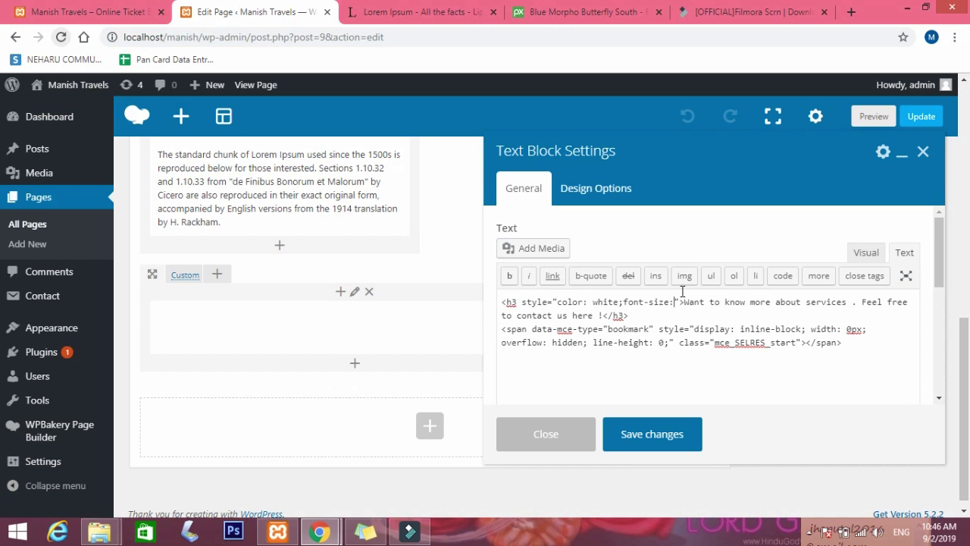
type("38px")
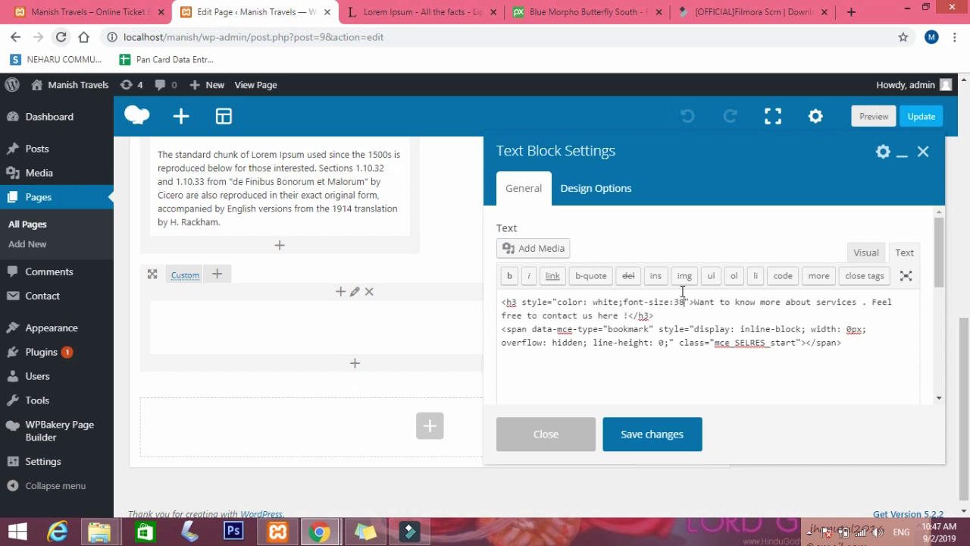
left_click(661, 448)
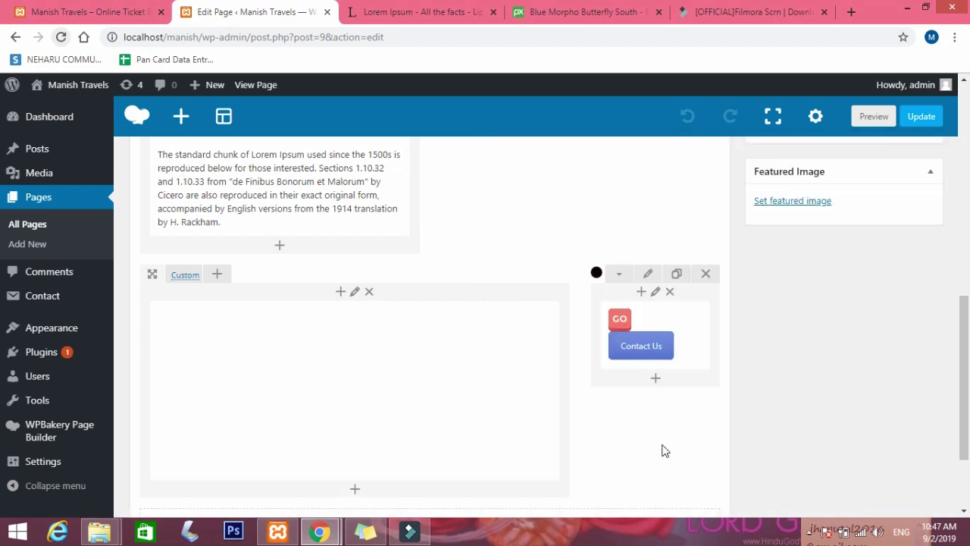
Update the Home page and reload the live site to see the larger white heading.
left_click(920, 114)
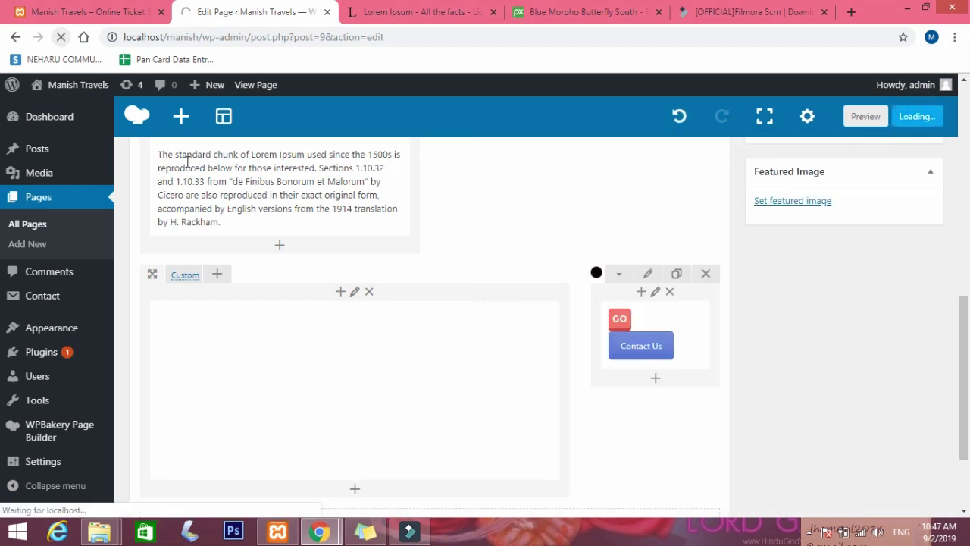
mouse_move(432, 536)
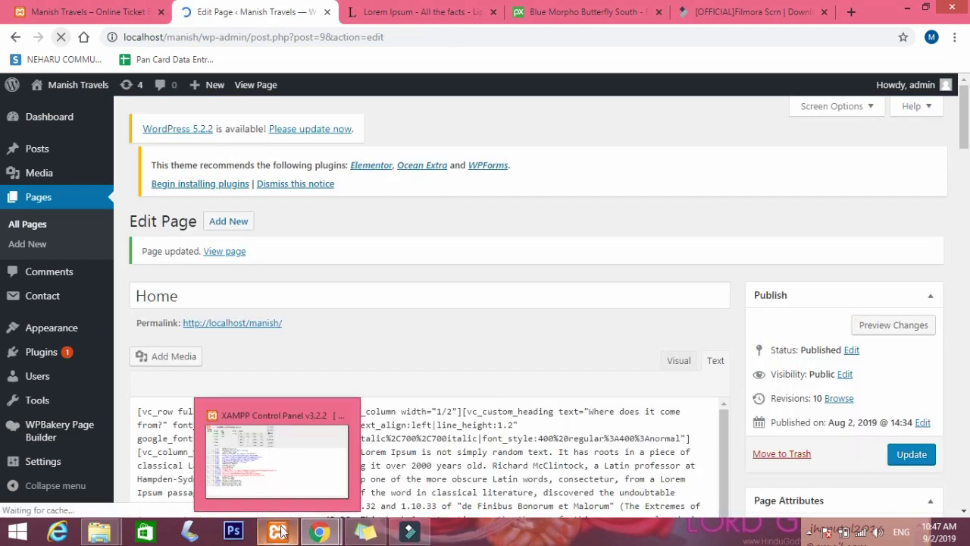
mouse_move(319, 536)
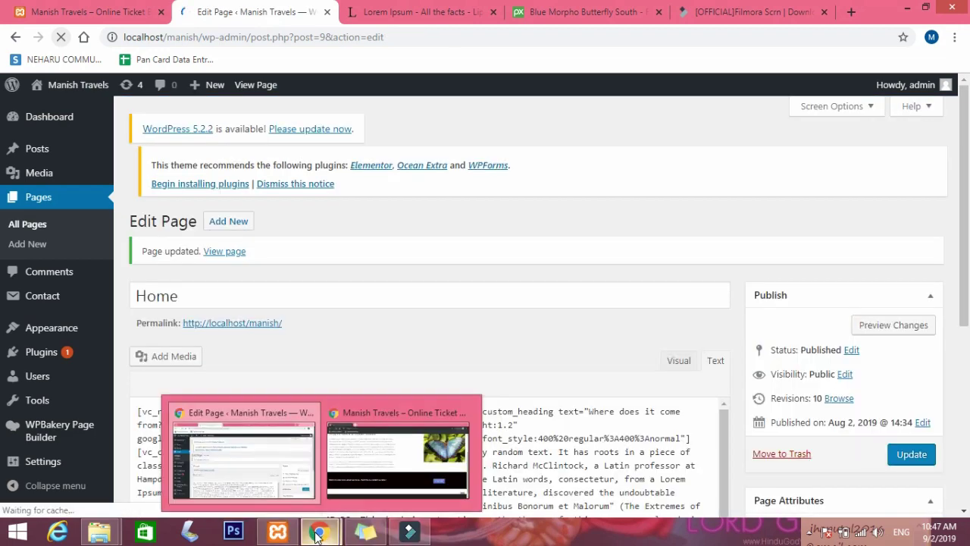
left_click(396, 454)
left_click(64, 38)
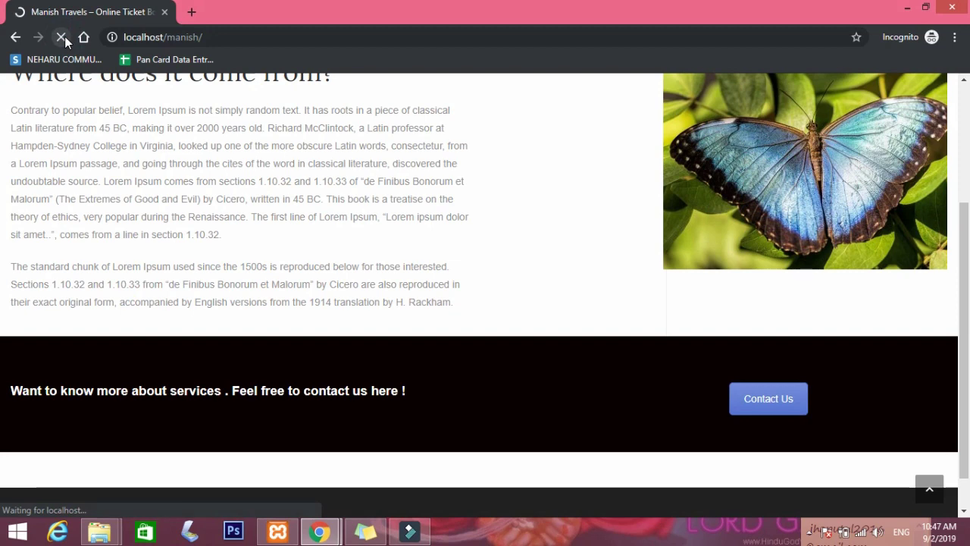
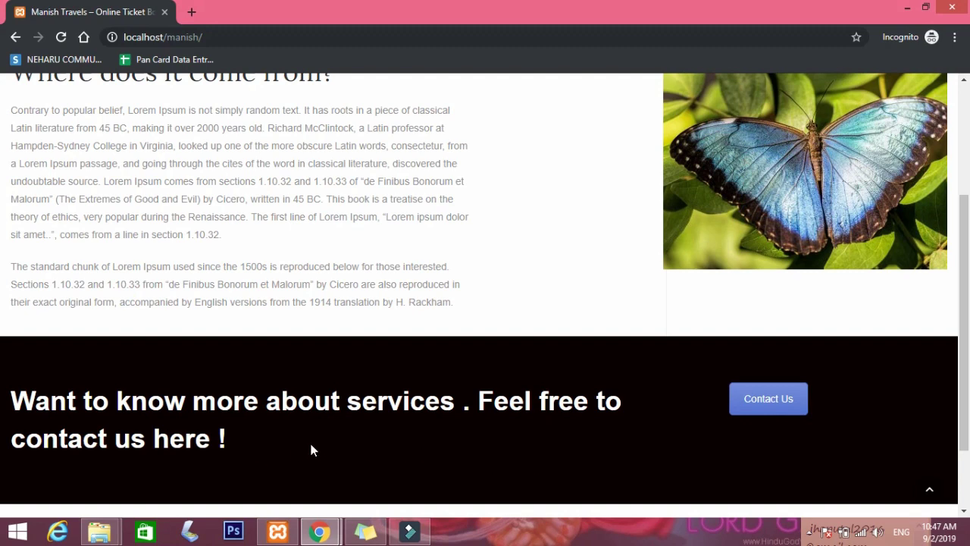
Switch from the live site to the WordPress Edit Page browser window.
scroll(726, 446, "down", 2)
scroll(723, 426, "up", 2)
scroll(723, 431, "up", 2)
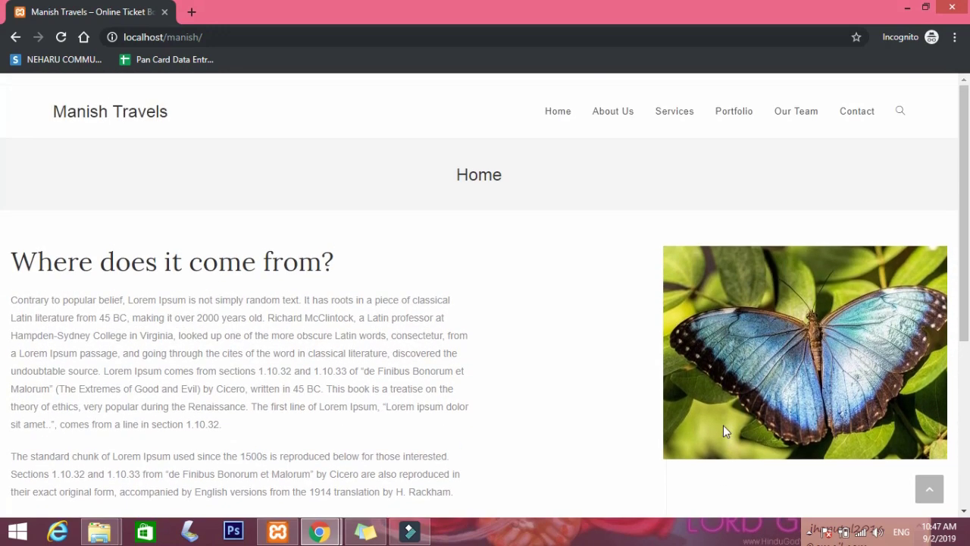
scroll(522, 338, "down", 4)
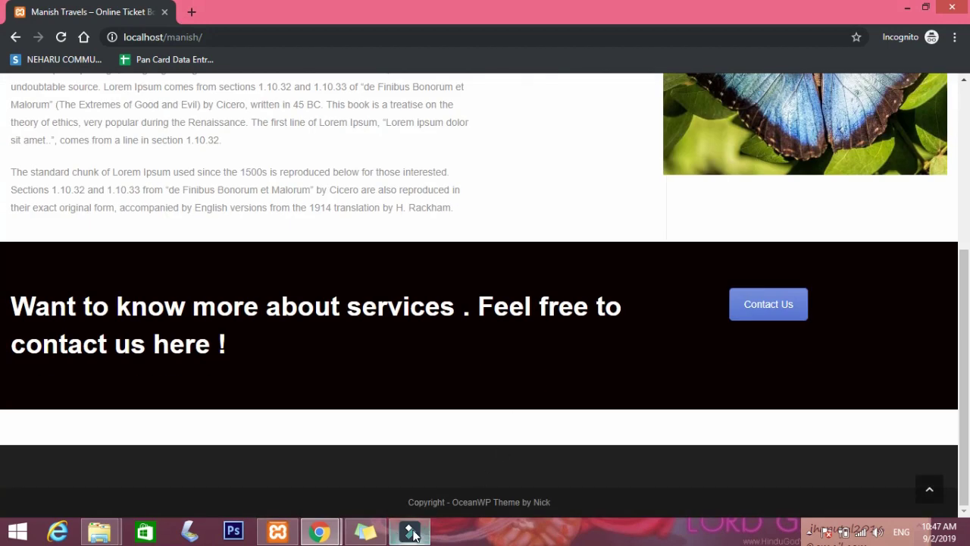
scroll(413, 310, "up", 5)
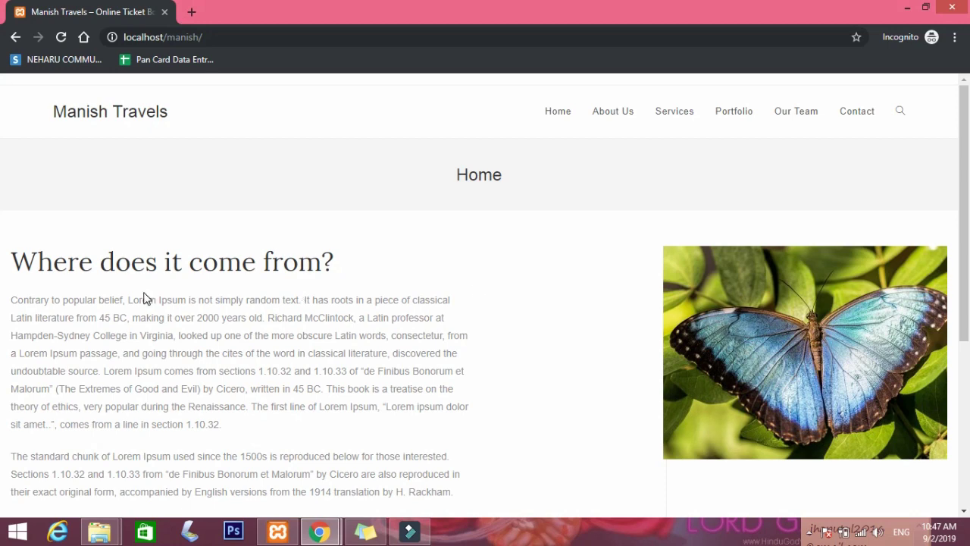
scroll(323, 261, "down", 4)
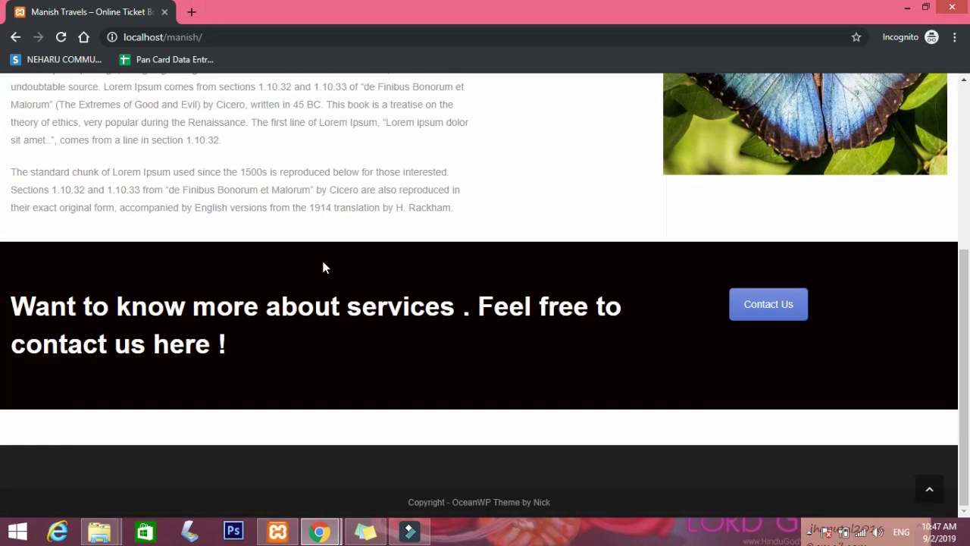
scroll(324, 262, "up", 4)
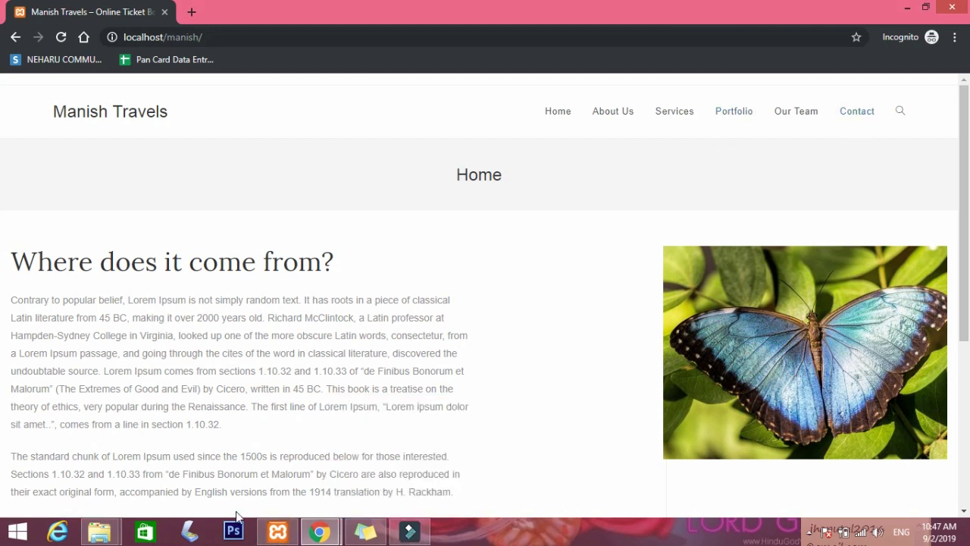
left_click(319, 532)
left_click(245, 504)
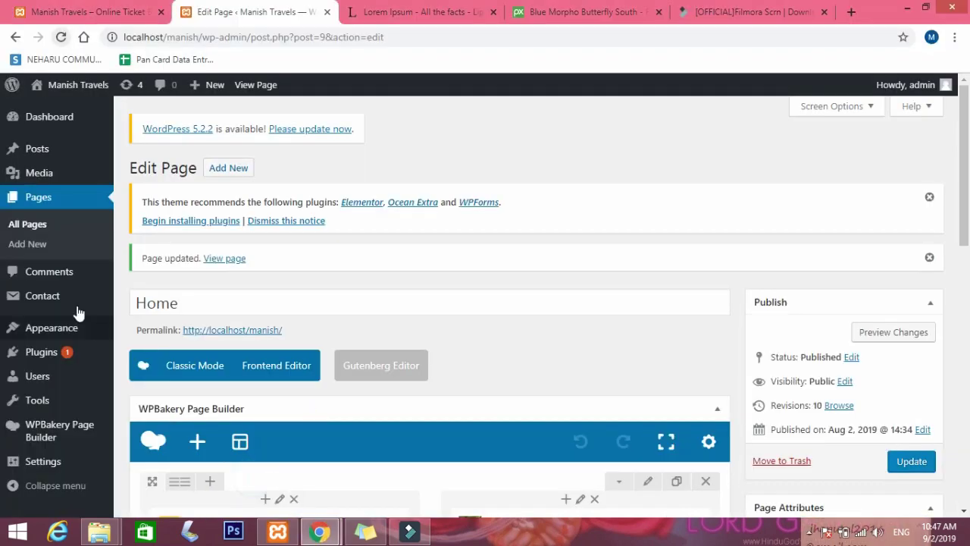
mouse_move(76, 310)
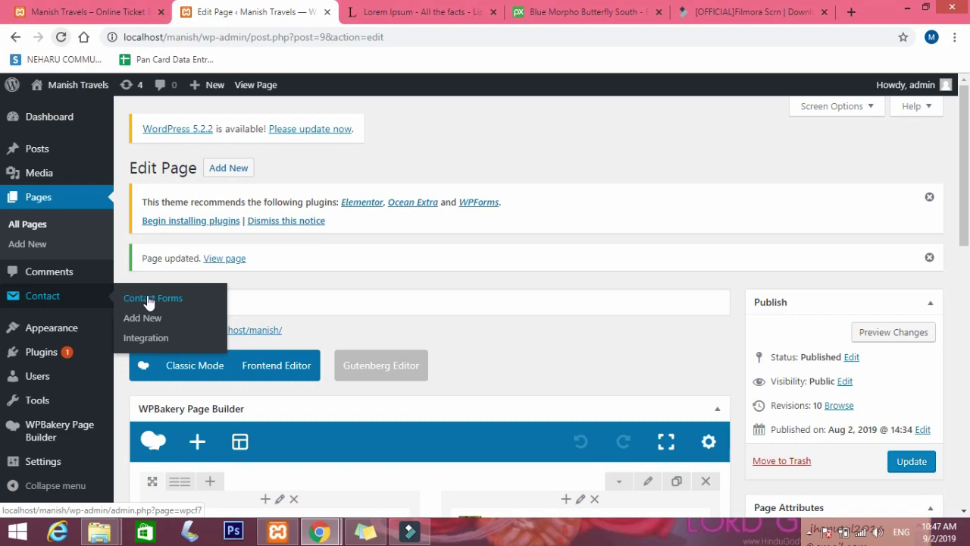
scroll(356, 303, "down", 3)
Open the Contact page from All Pages in the WPBakery Backend Editor.
left_click(32, 224)
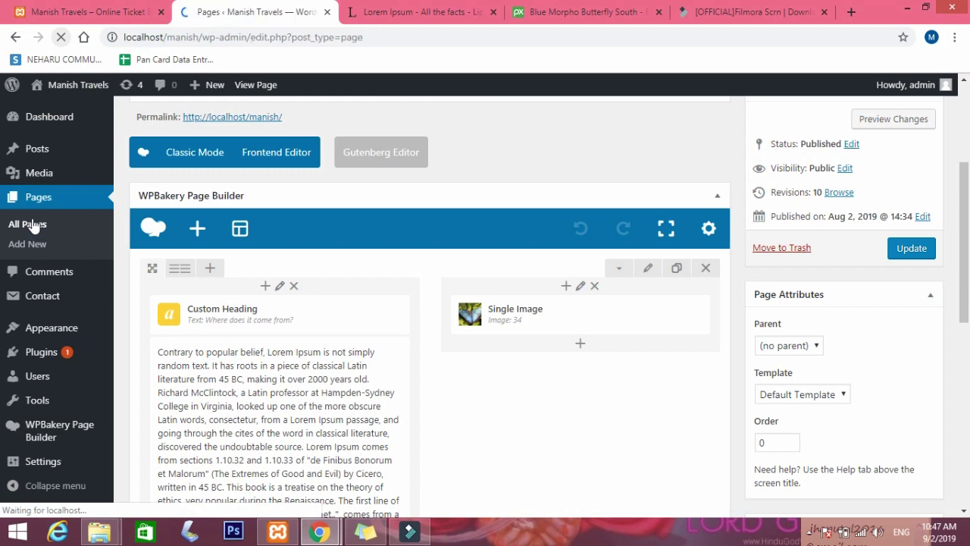
scroll(187, 348, "down", 3)
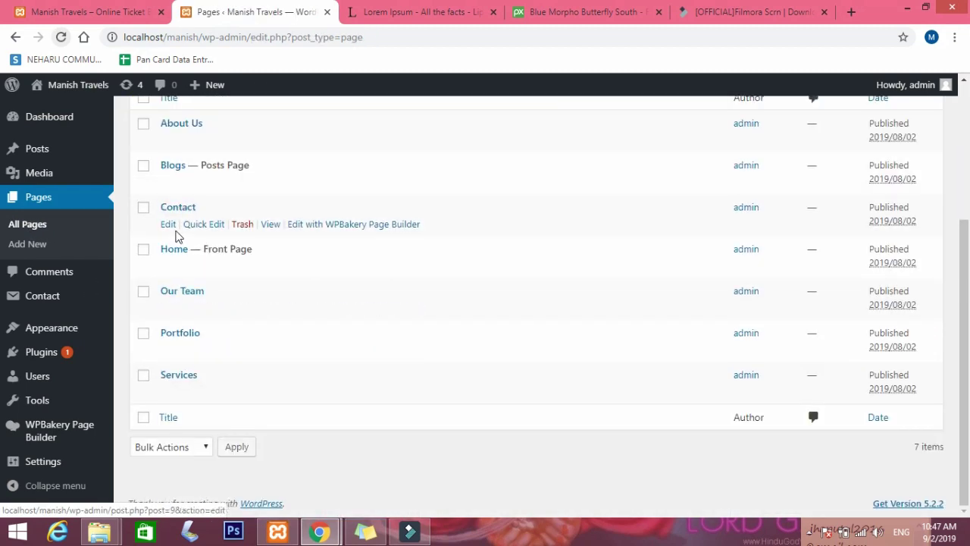
left_click(167, 227)
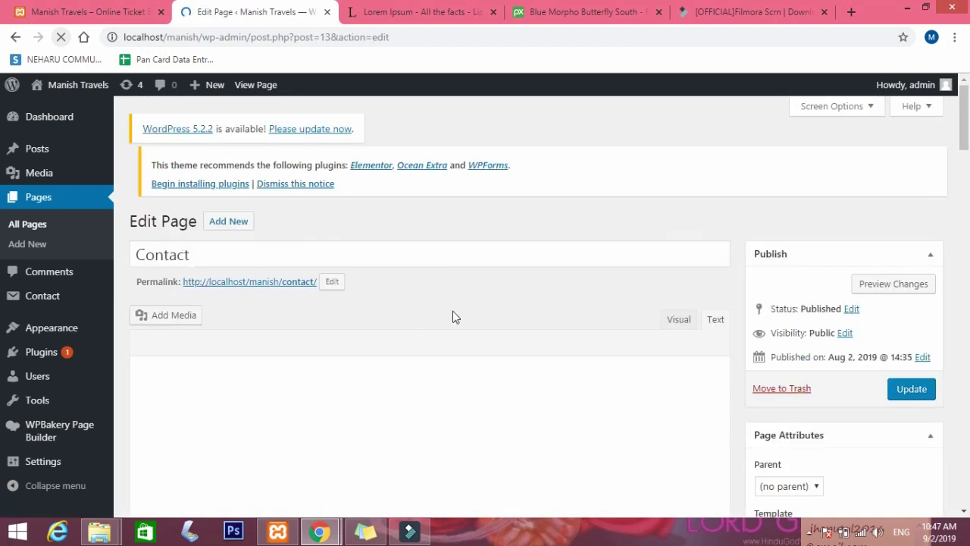
scroll(593, 360, "down", 1)
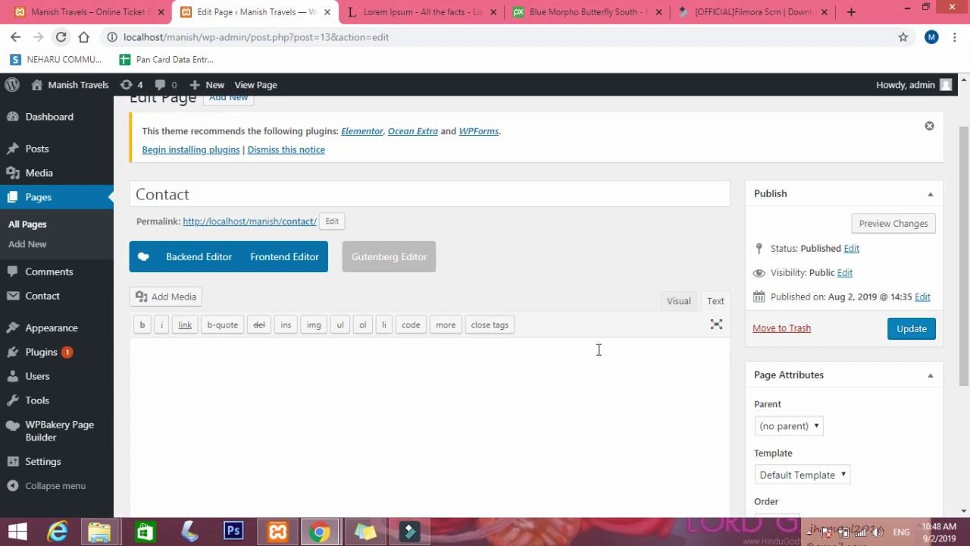
scroll(599, 349, "down", 2)
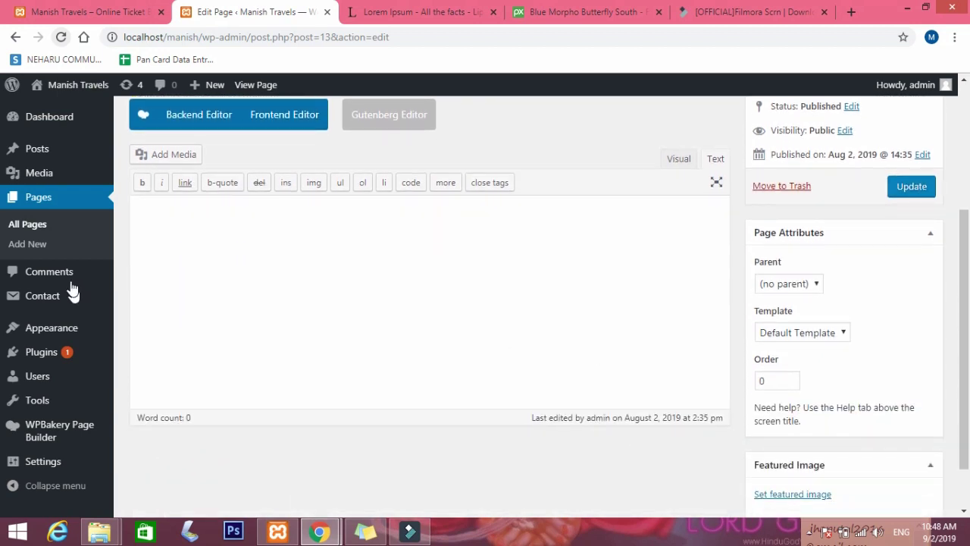
left_click(190, 115)
scroll(480, 362, "down", 1)
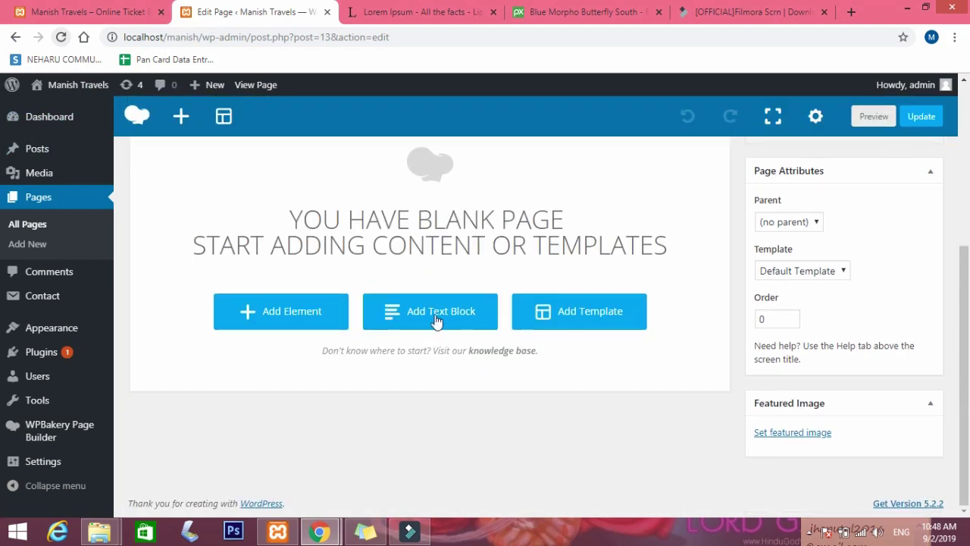
Add a Google Maps element to the Contact page, keeping its map embed iframe.
left_click(326, 317)
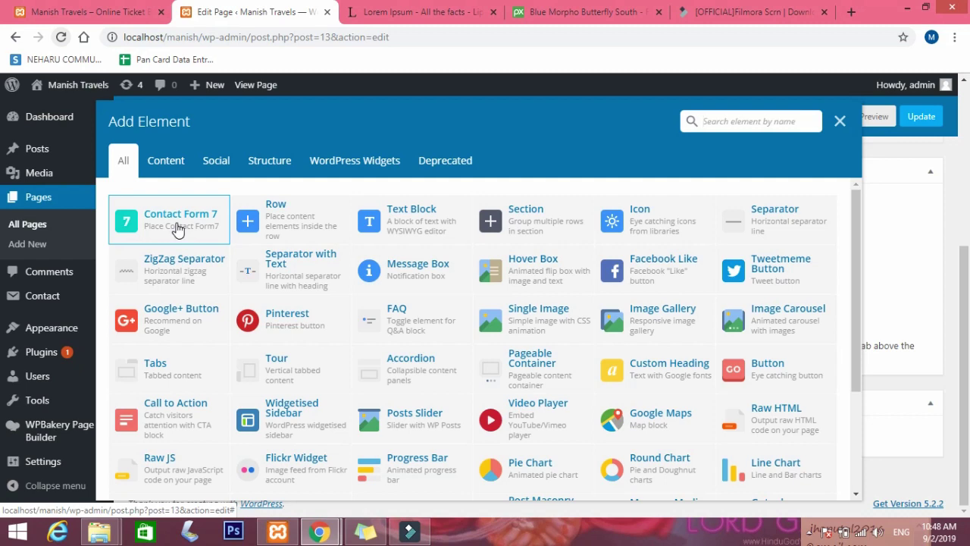
left_click(654, 426)
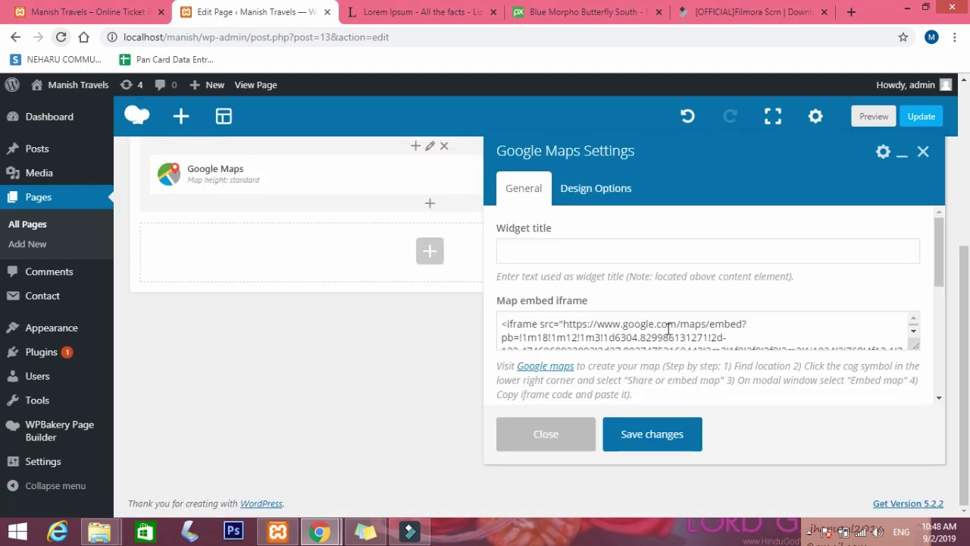
left_click(669, 435)
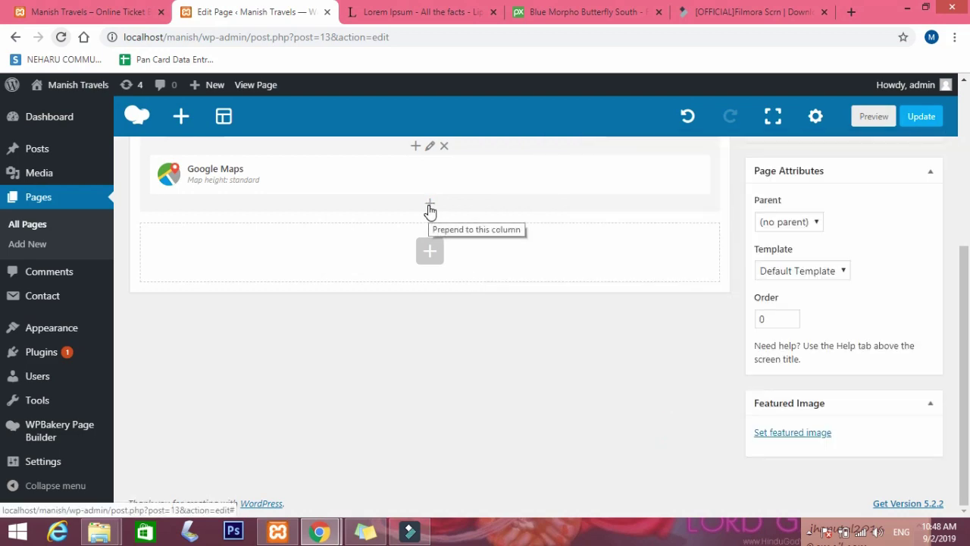
Add a row below the map, split it 2/3 + 1/3, and put Contact Form 7 in the left column.
left_click(428, 254)
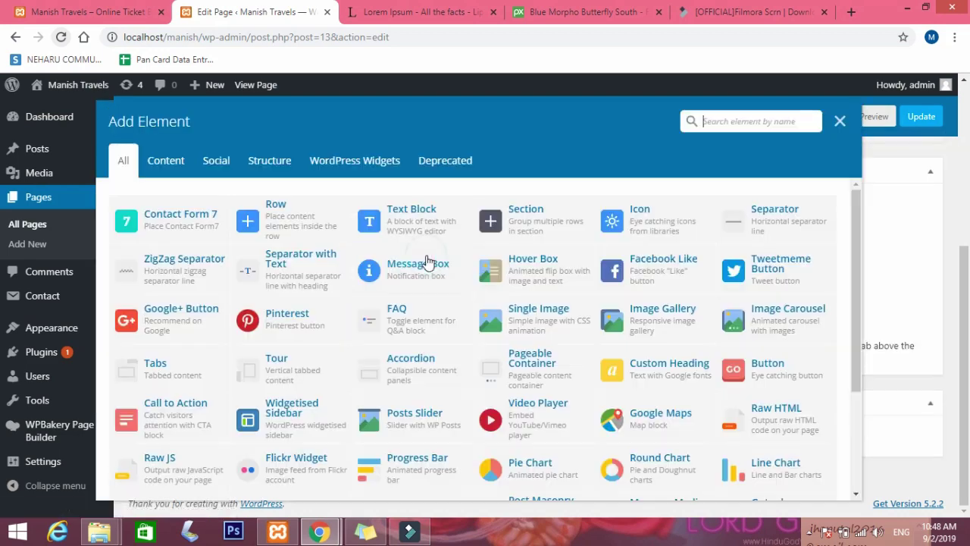
left_click(294, 213)
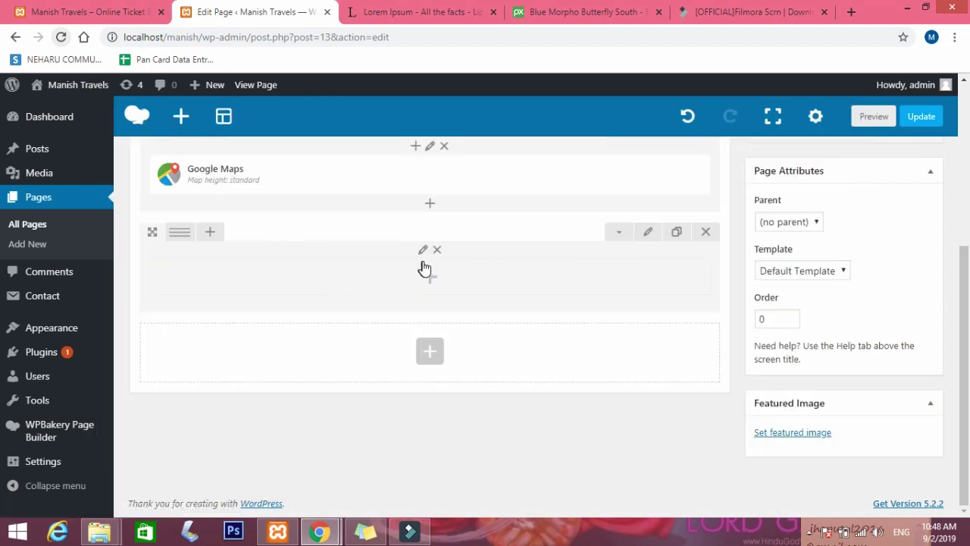
mouse_move(178, 234)
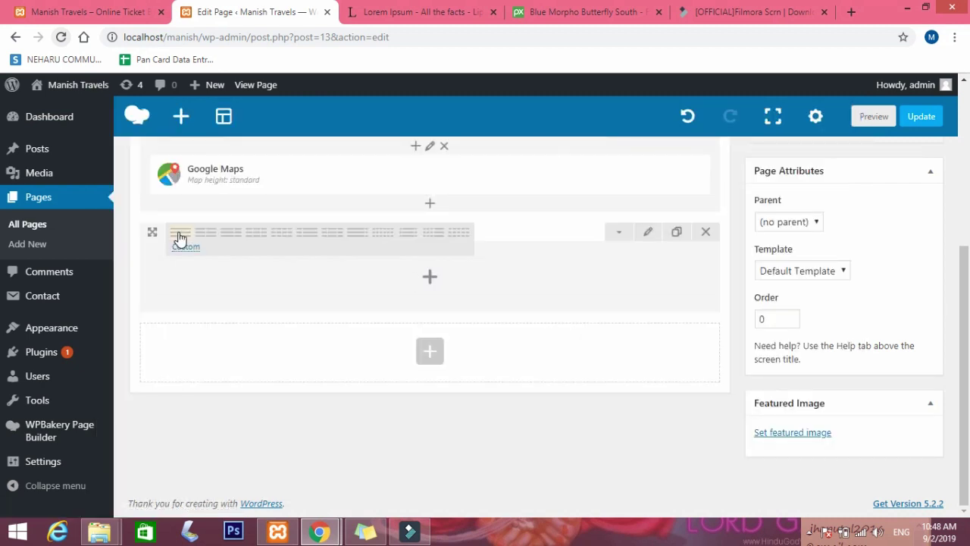
left_click(230, 241)
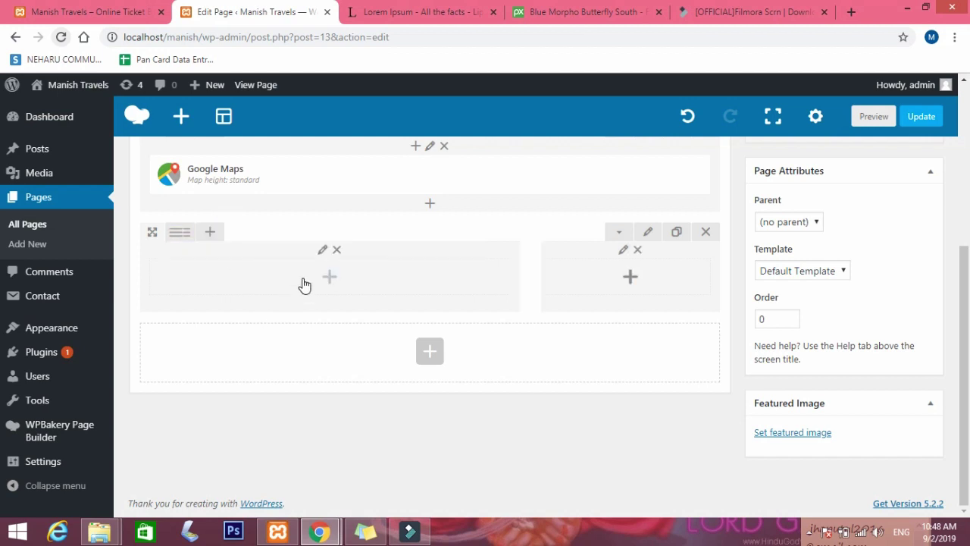
left_click(342, 278)
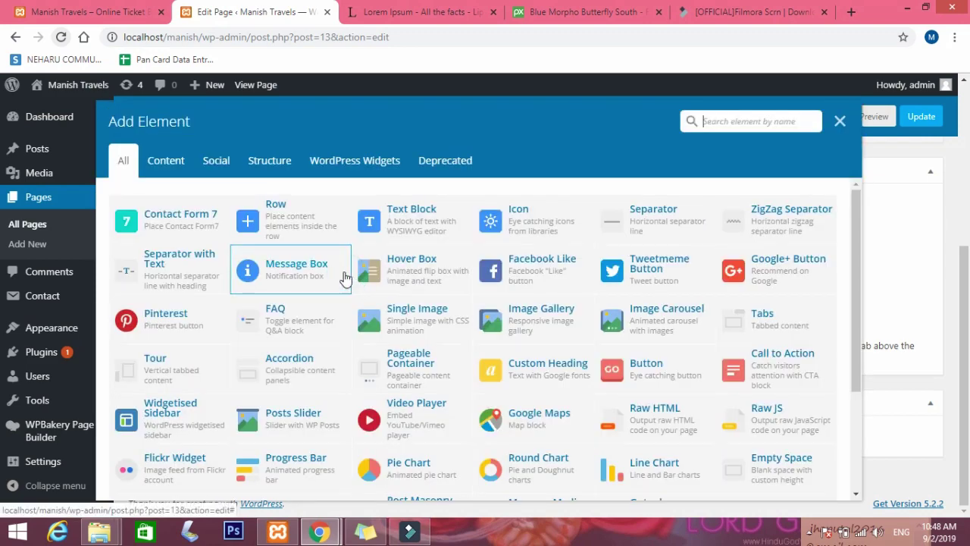
left_click(180, 220)
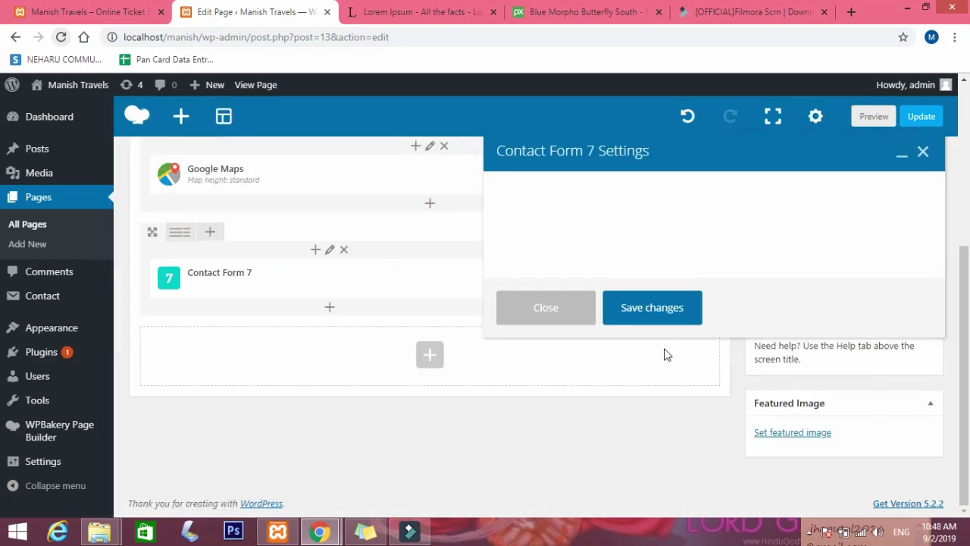
left_click(646, 368)
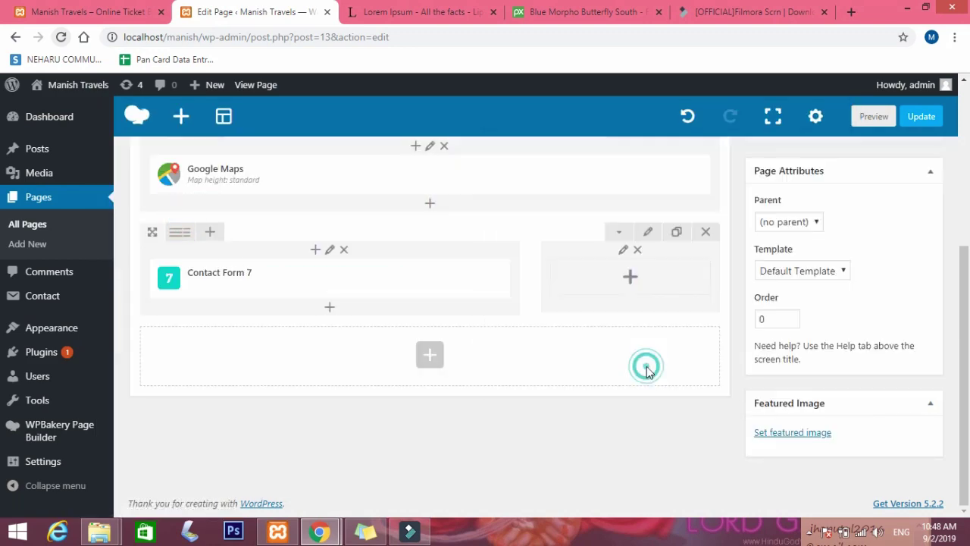
Add a Text Block to the right column after browsing Social, Content and searching 'html'.
left_click(629, 279)
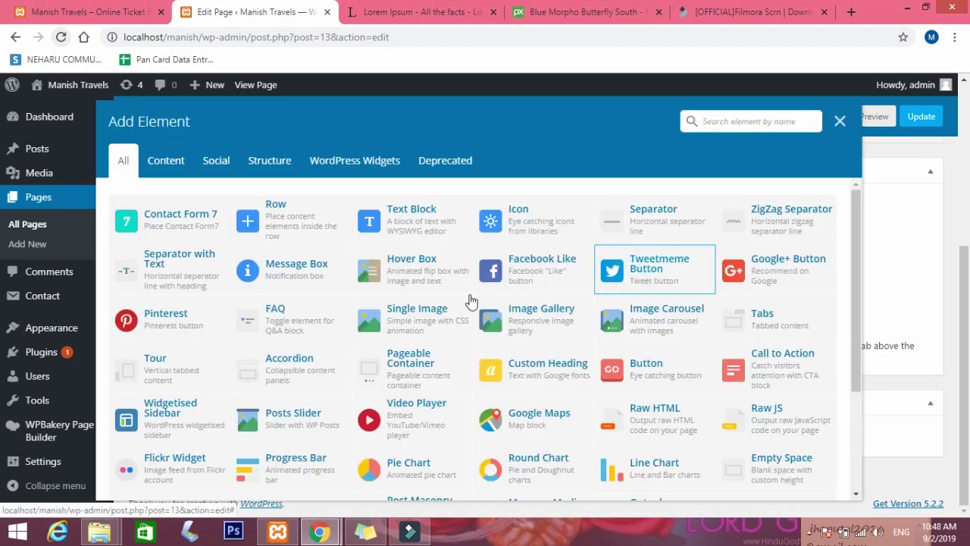
left_click(761, 120)
scroll(696, 262, "down", 2)
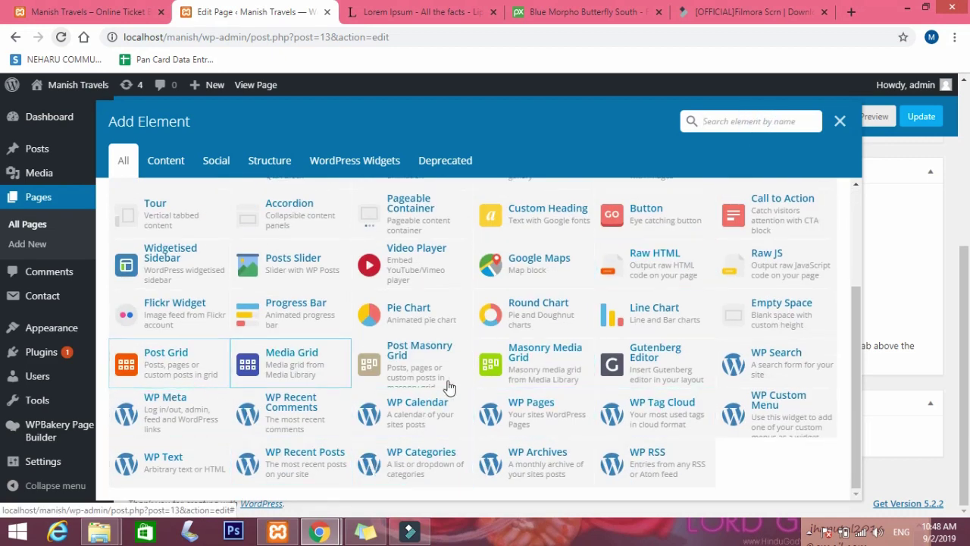
scroll(448, 386, "up", 2)
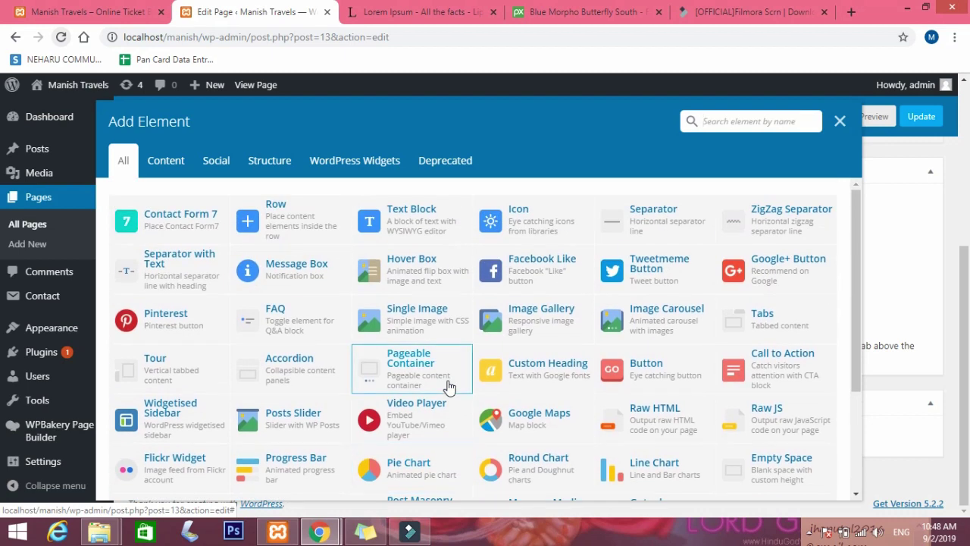
left_click(224, 168)
left_click(154, 169)
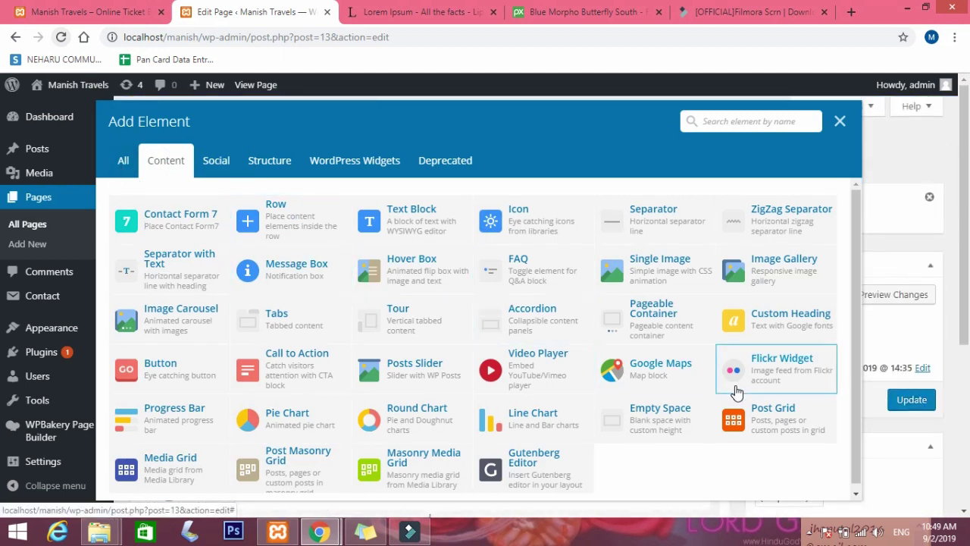
left_click(707, 126)
type("html")
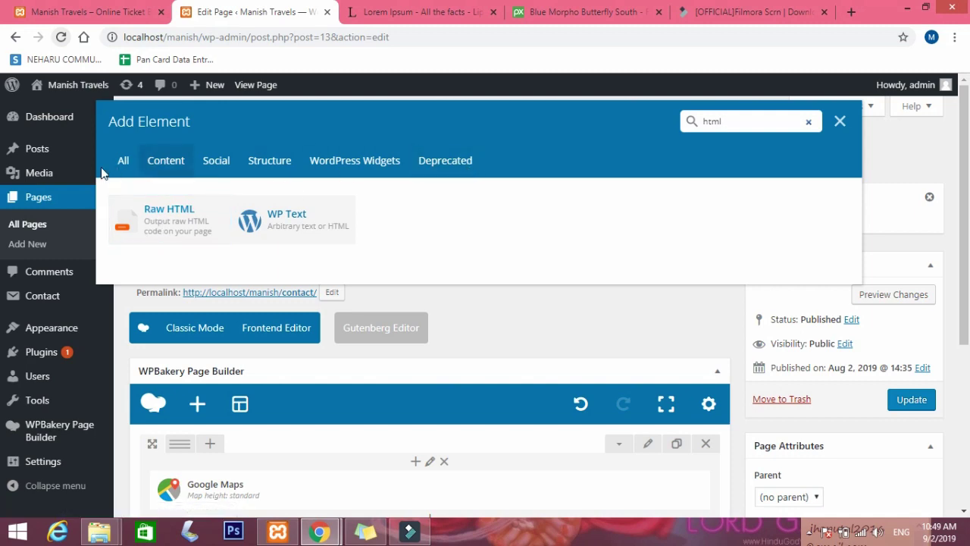
left_click(122, 160)
left_click(401, 220)
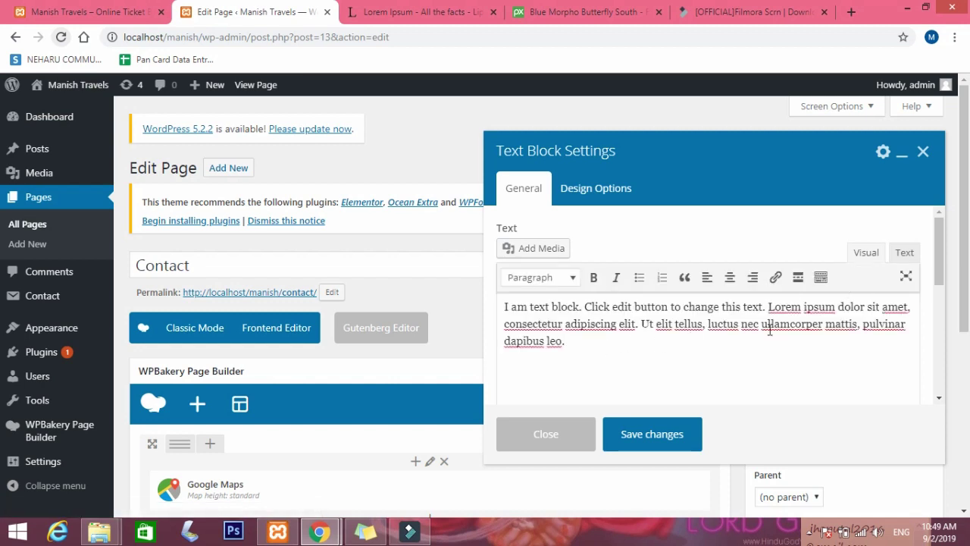
Clear the Text Block's placeholder content, leaving an empty Visual editor.
key("ctrl+a")
key("BackSpace")
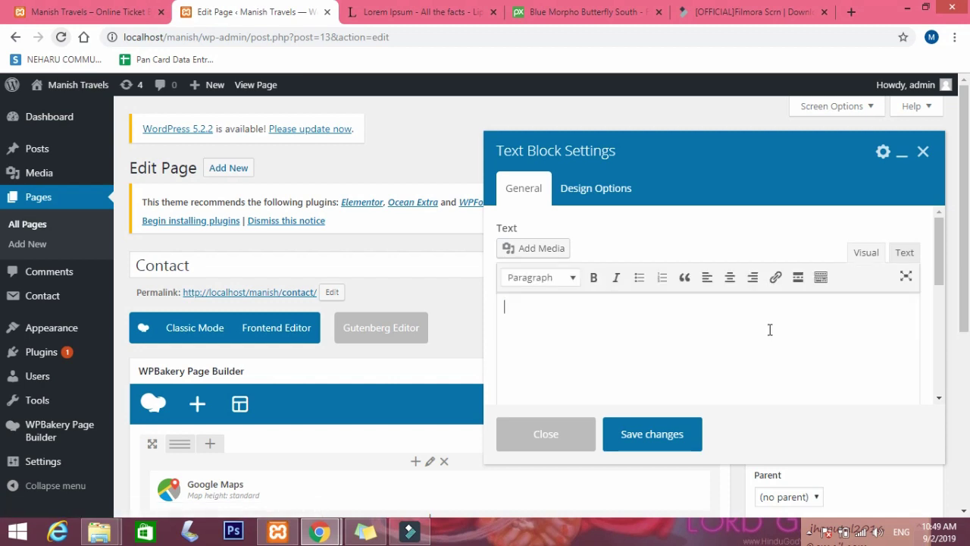
left_click(904, 253)
left_click(666, 299)
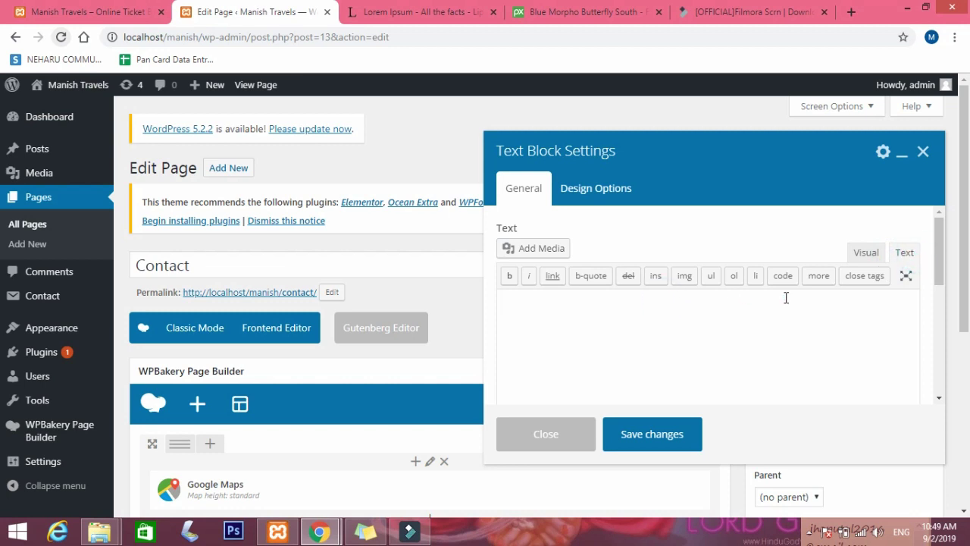
left_click(865, 252)
left_click(666, 318)
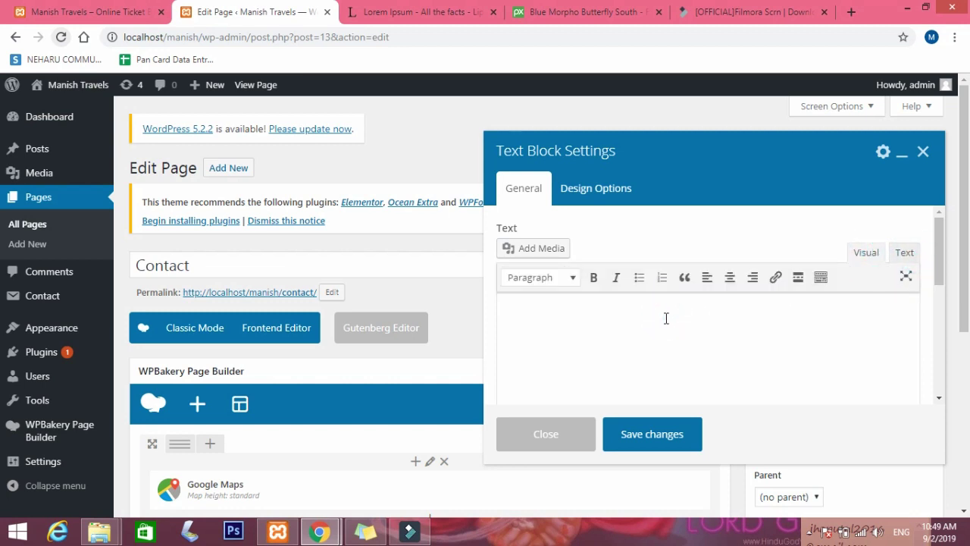
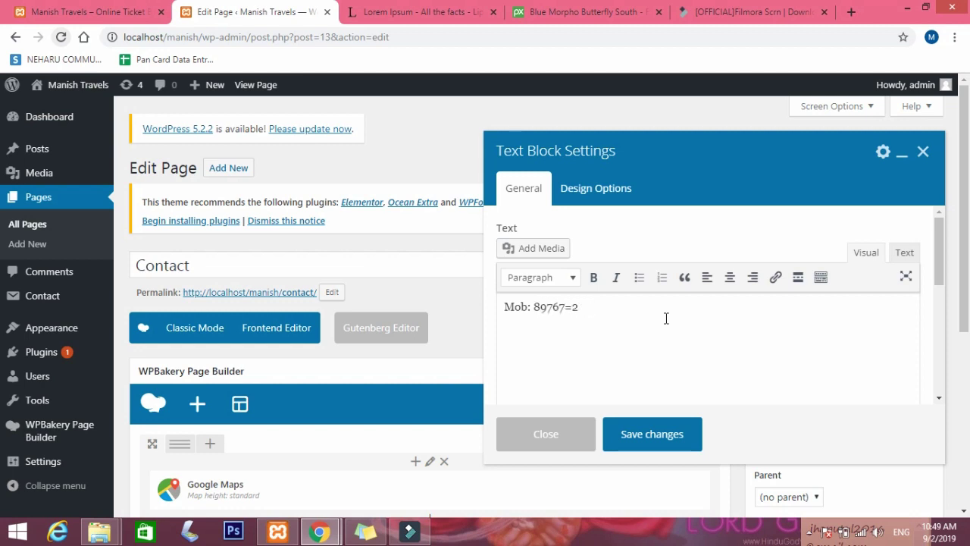
Enter a 'Mob:' line with the mobile number and an 'Email us :' line with the contact e-mail, then save and update.
type("mail")
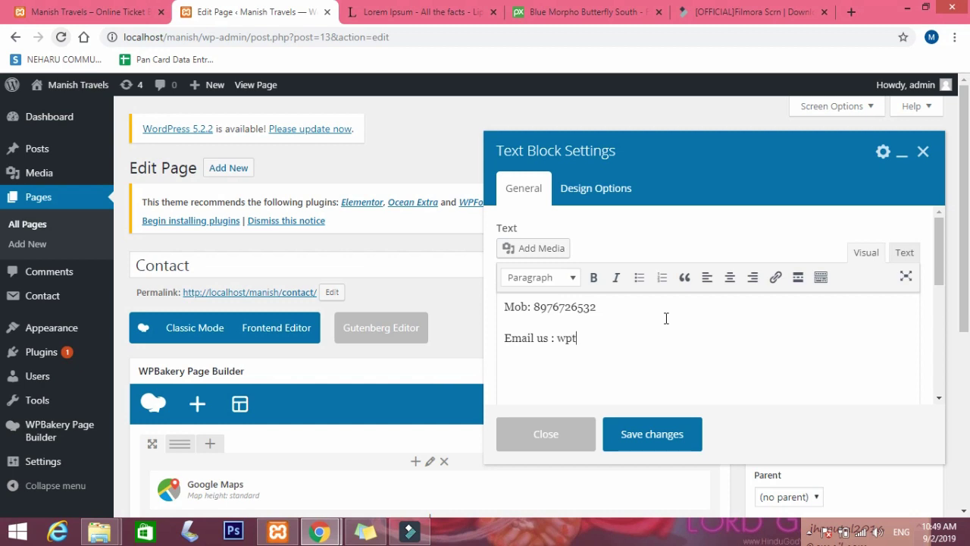
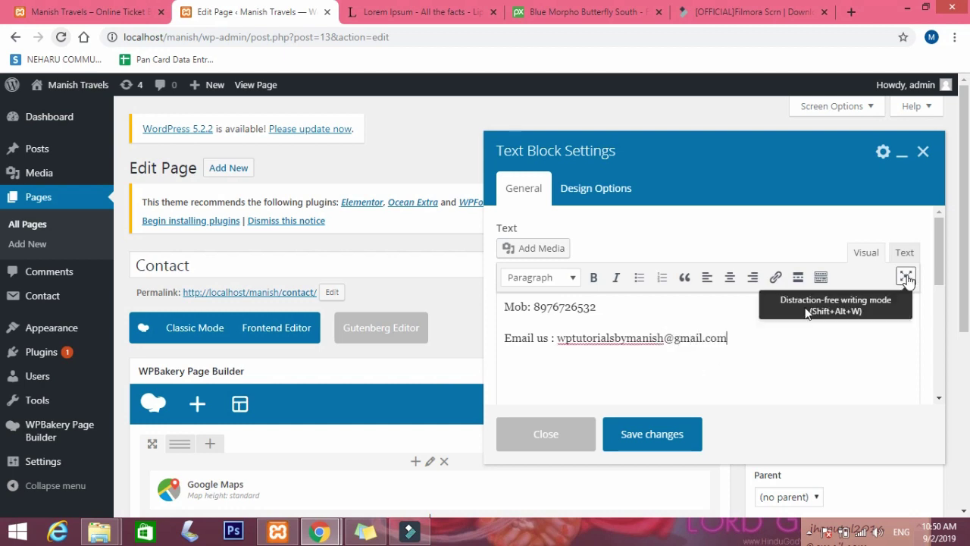
left_click(650, 437)
left_click(913, 404)
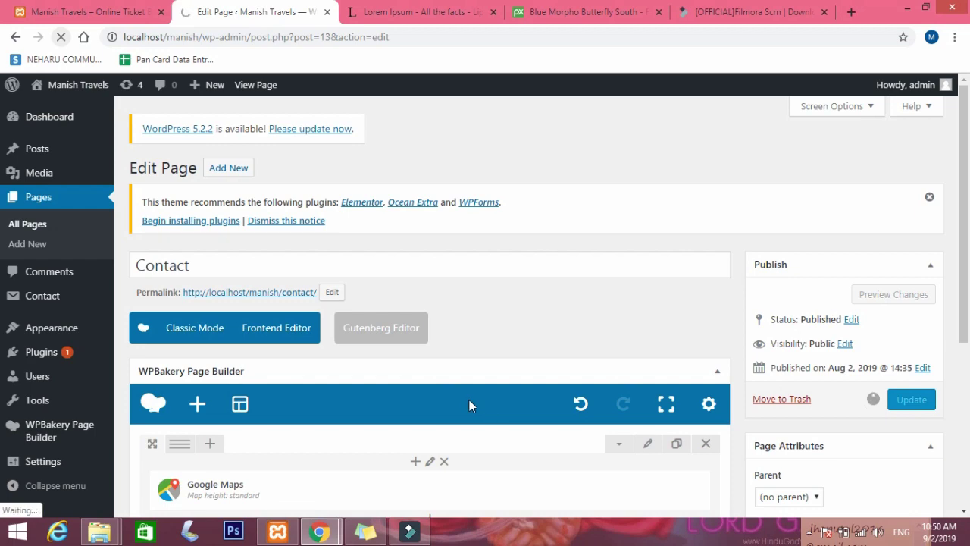
In the incognito Chrome window, open the Contact page and scroll through the map, form and contact details.
mouse_move(322, 534)
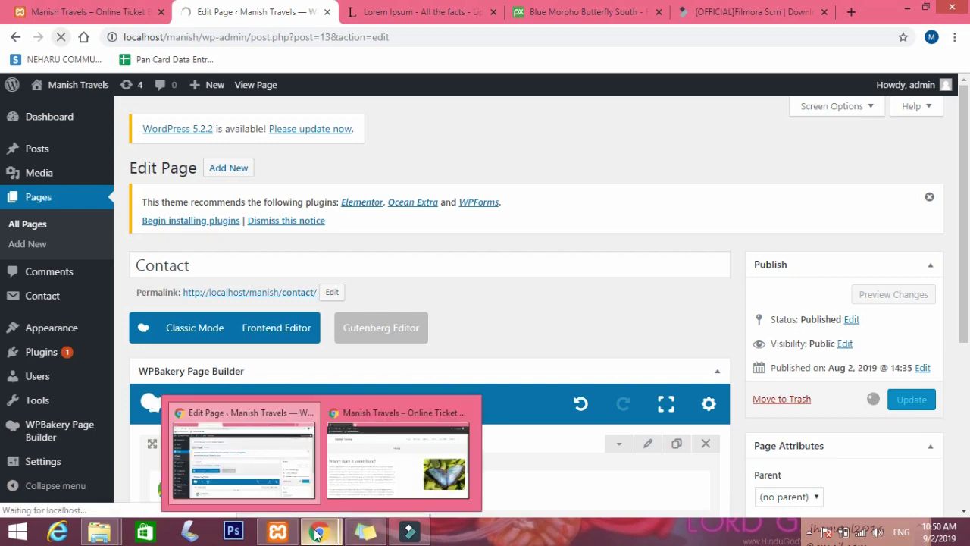
left_click(374, 455)
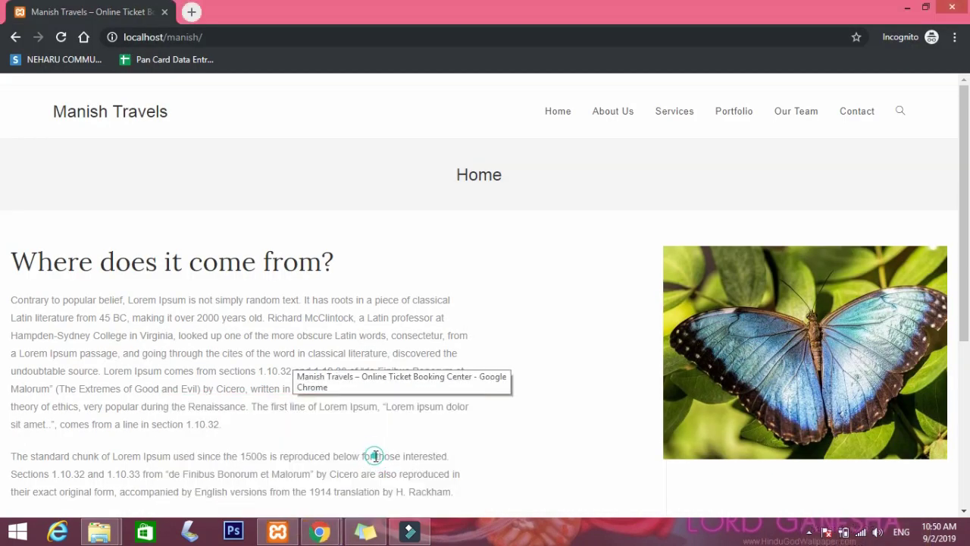
left_click(375, 455)
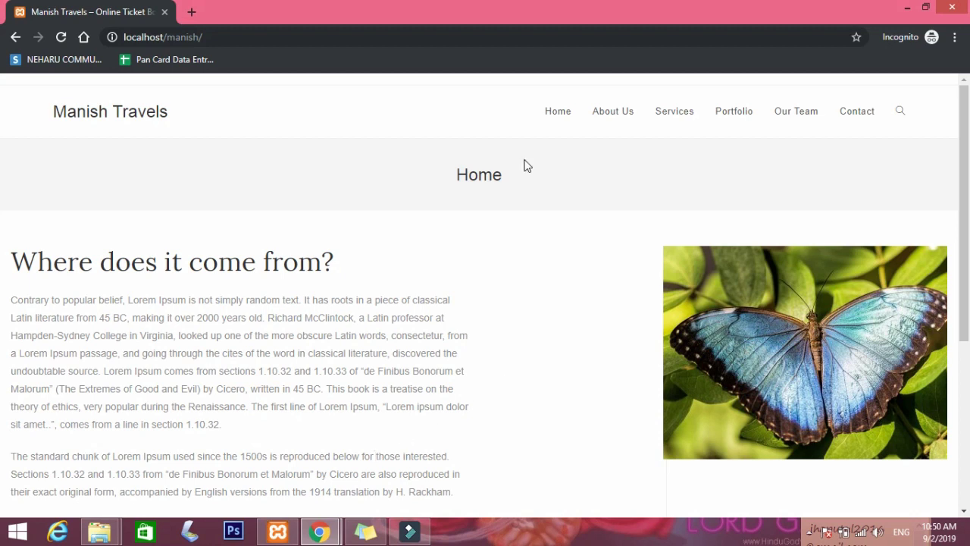
left_click(859, 112)
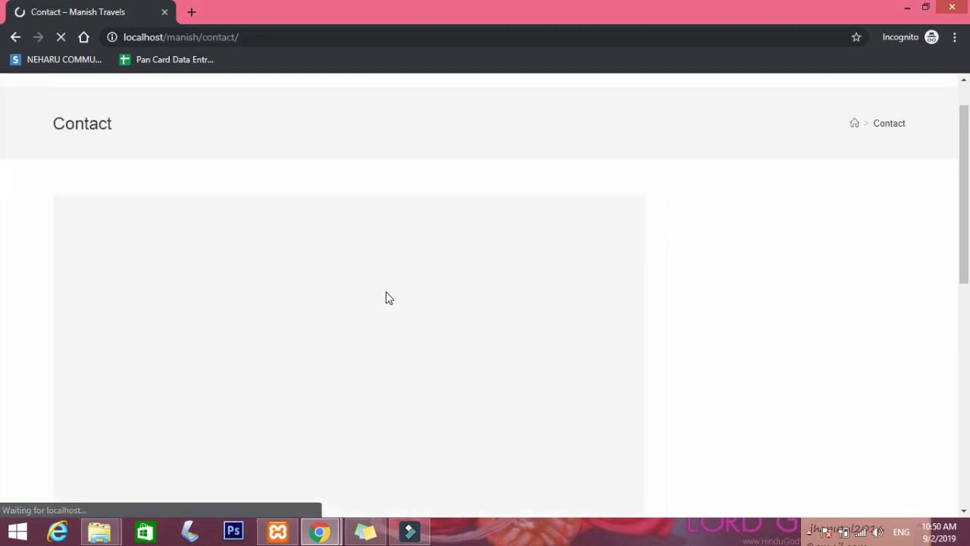
scroll(385, 296, "down", 5)
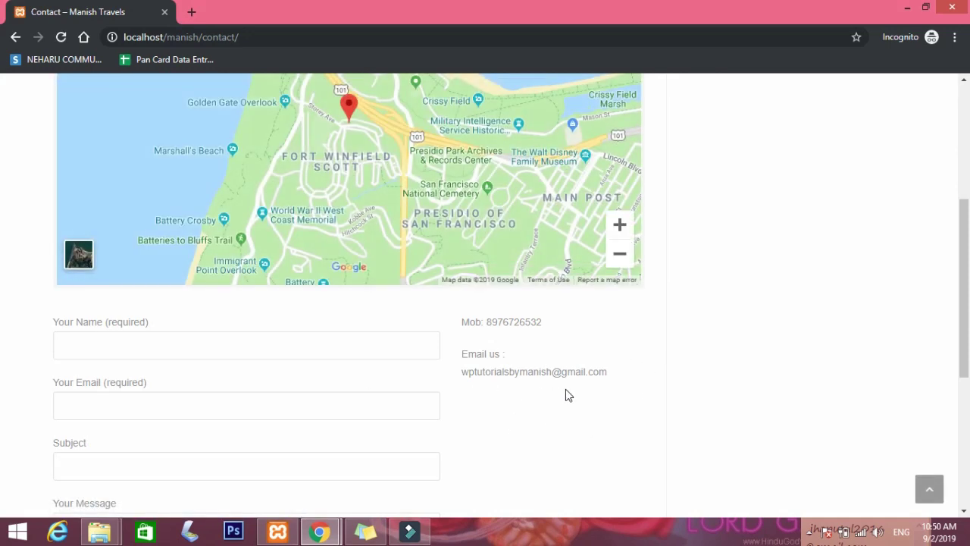
scroll(455, 390, "down", 4)
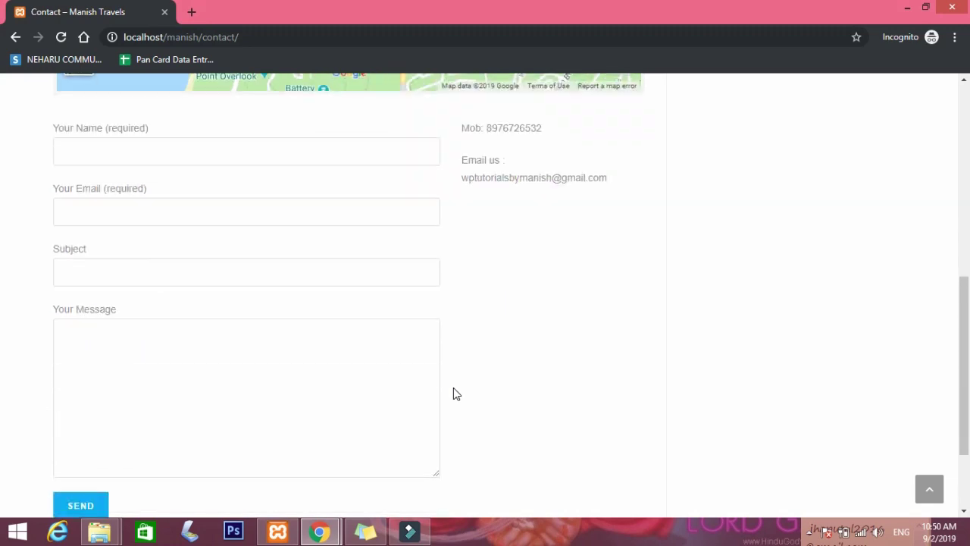
scroll(455, 390, "up", 8)
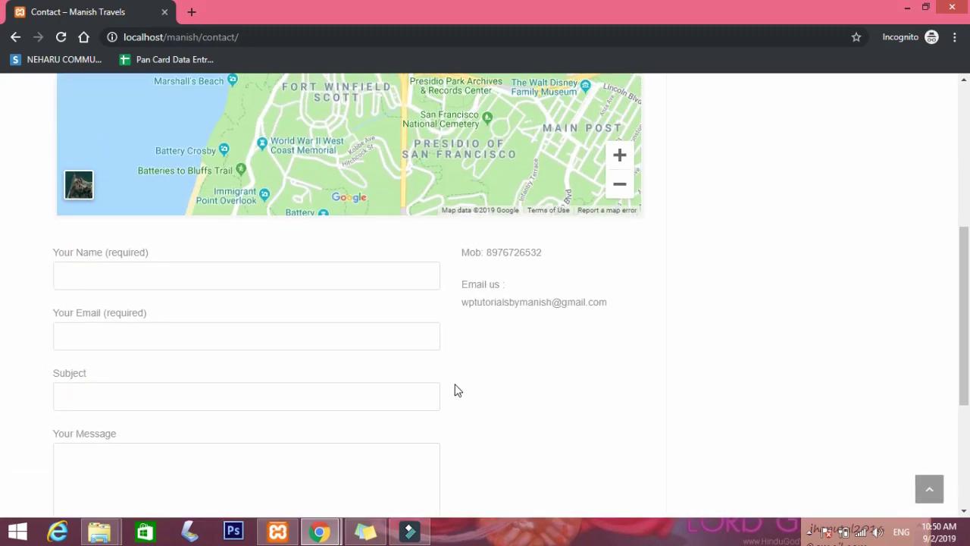
scroll(457, 390, "up", 1)
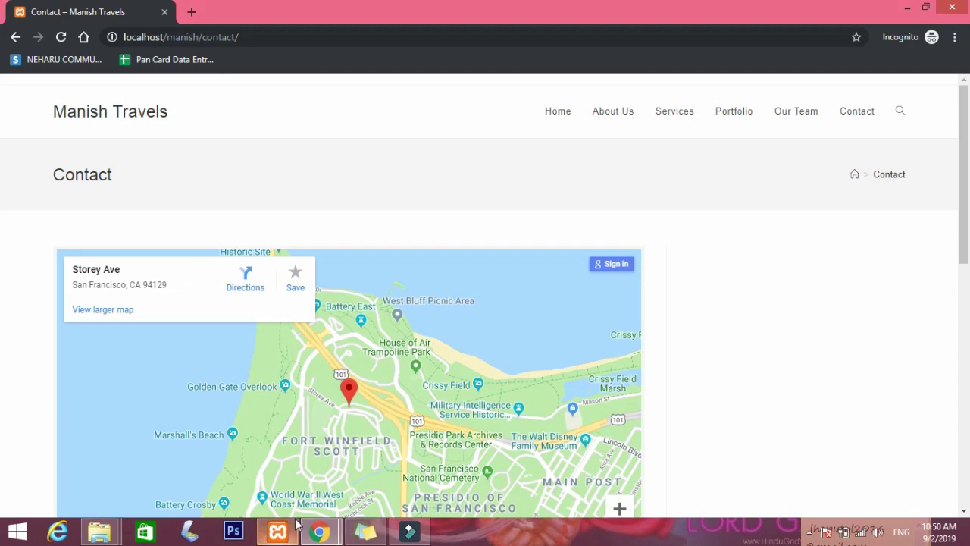
mouse_move(319, 532)
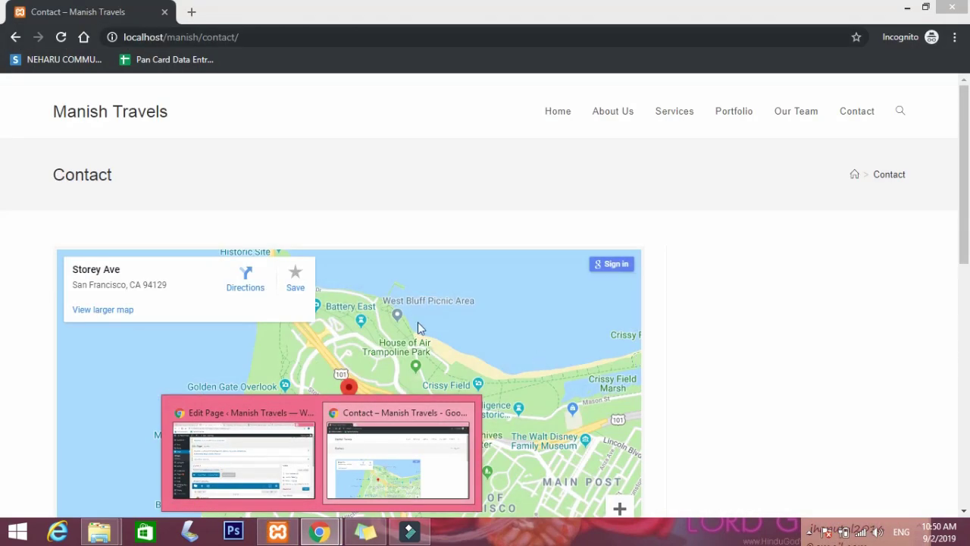
Set the contact form row's Row stretch to 'Stretch row', save it and update the page.
left_click(283, 439)
scroll(330, 438, "down", 4)
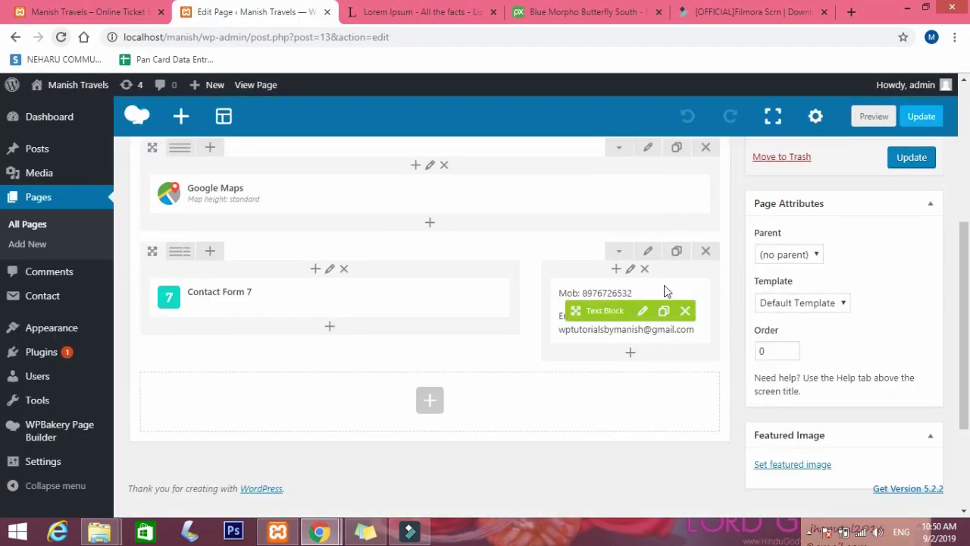
left_click(648, 252)
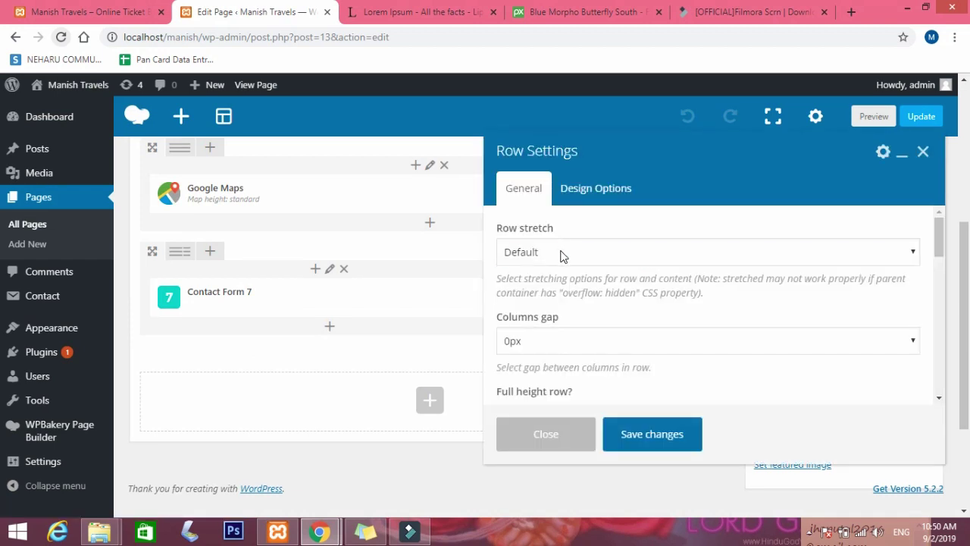
left_click(561, 257)
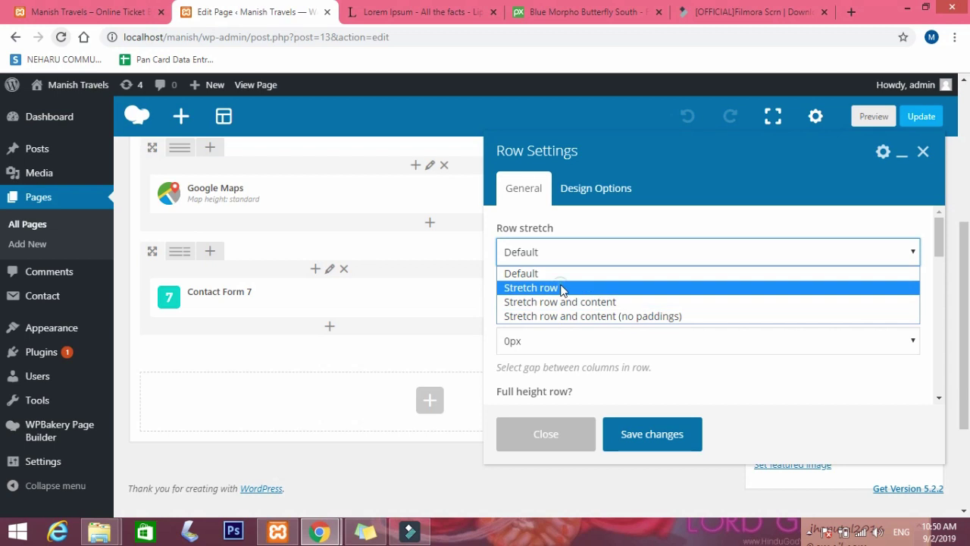
left_click(559, 287)
left_click(660, 433)
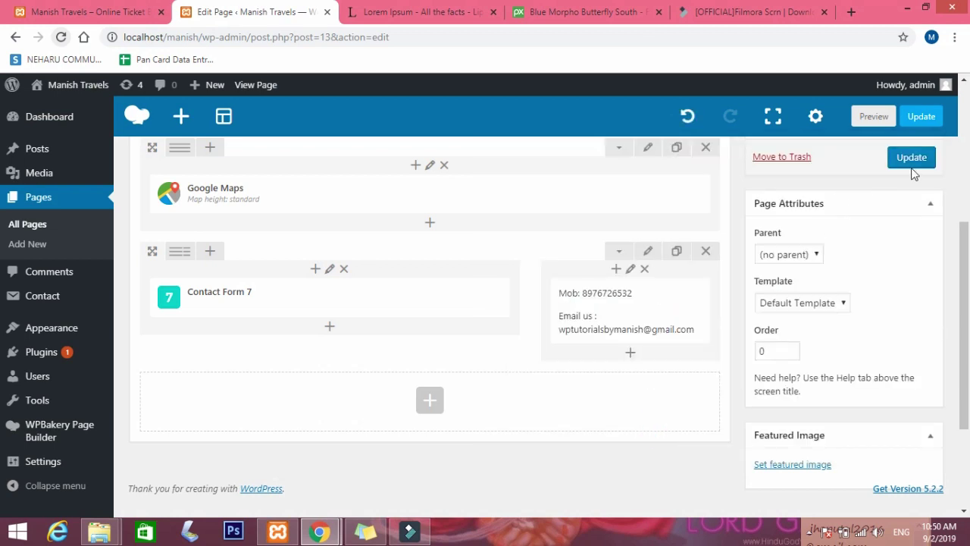
left_click(914, 159)
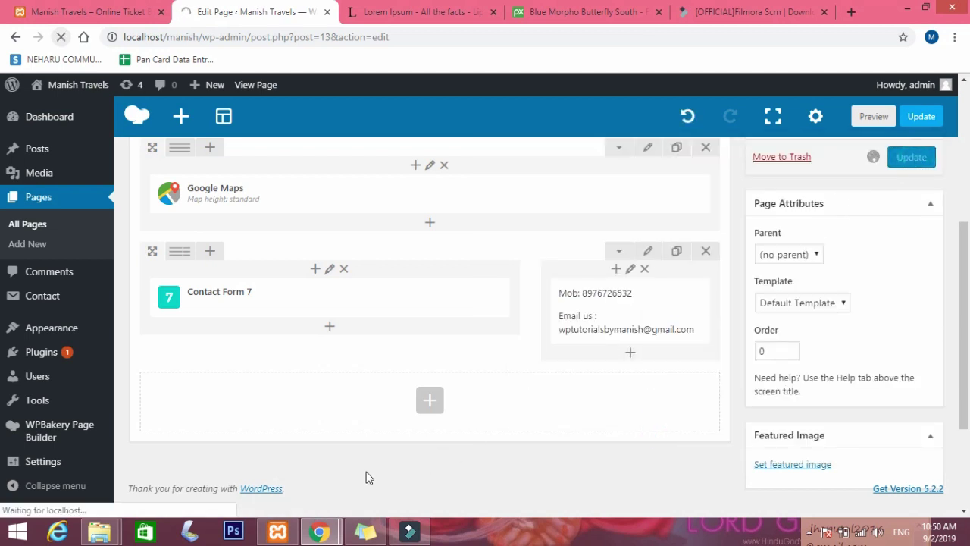
Reload the live Contact page to see the stretched row.
mouse_move(326, 526)
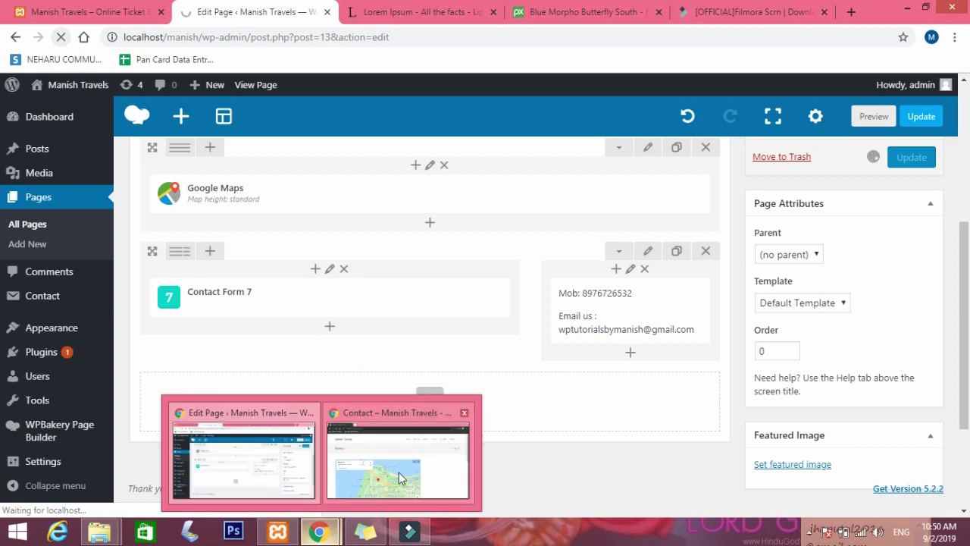
mouse_move(400, 478)
left_click(400, 477)
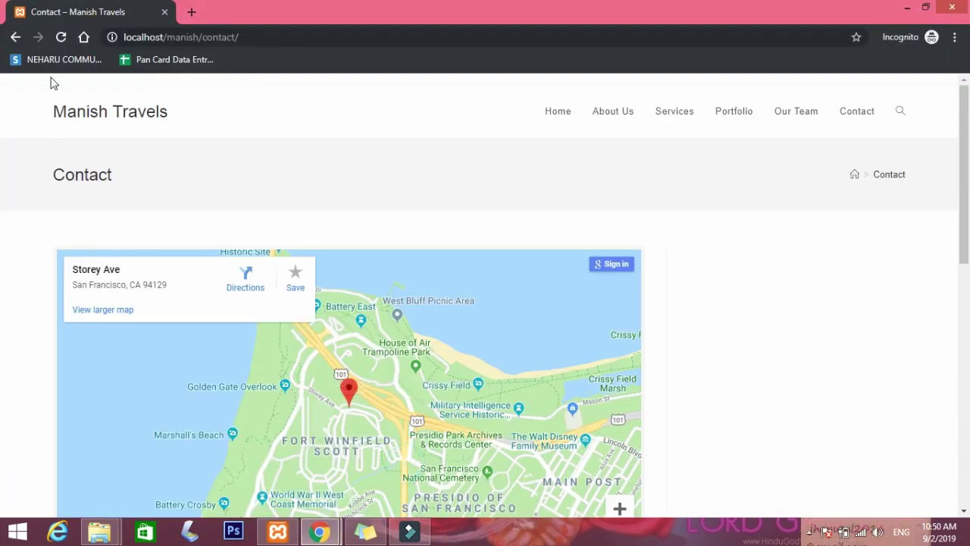
left_click(60, 37)
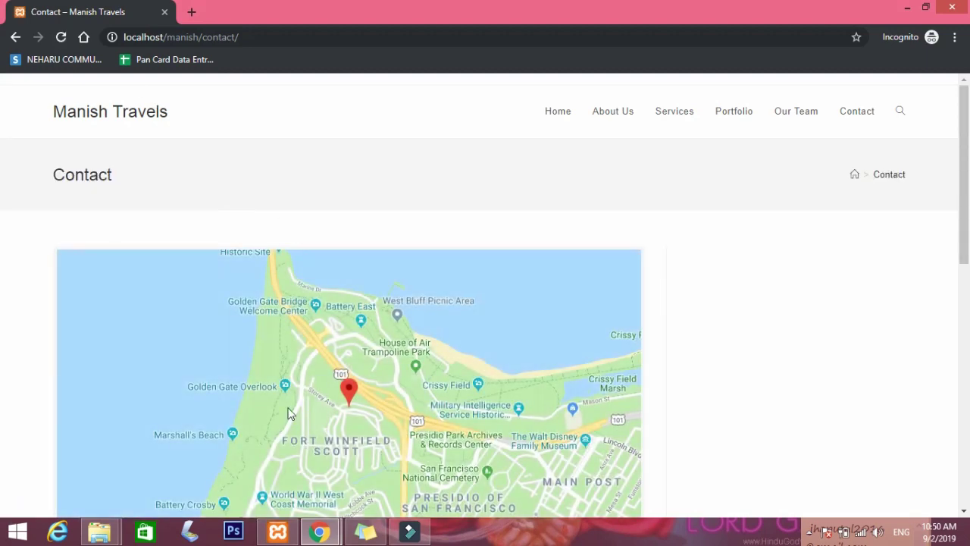
left_click(319, 531)
Update the Contact page again and reload it on the live site.
left_click(280, 482)
scroll(643, 364, "down", 5)
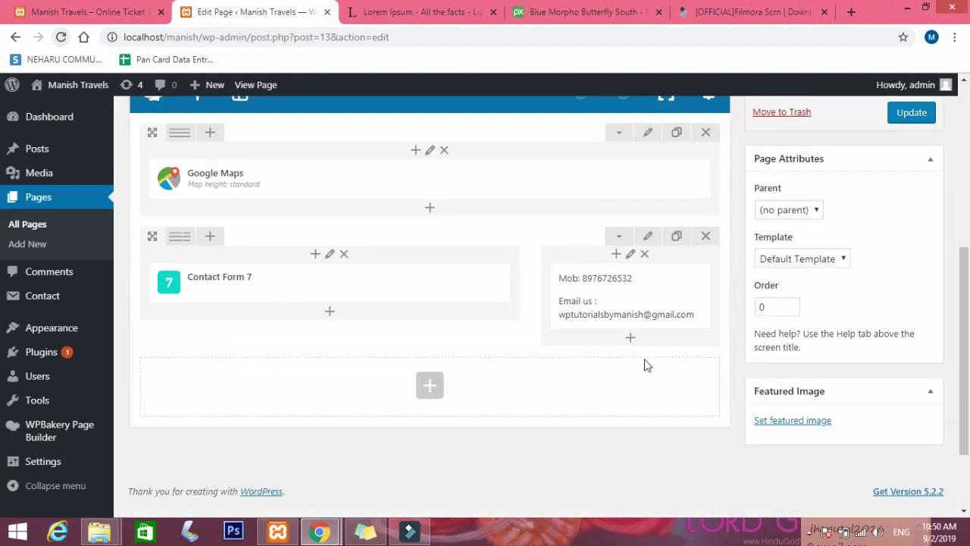
left_click(915, 161)
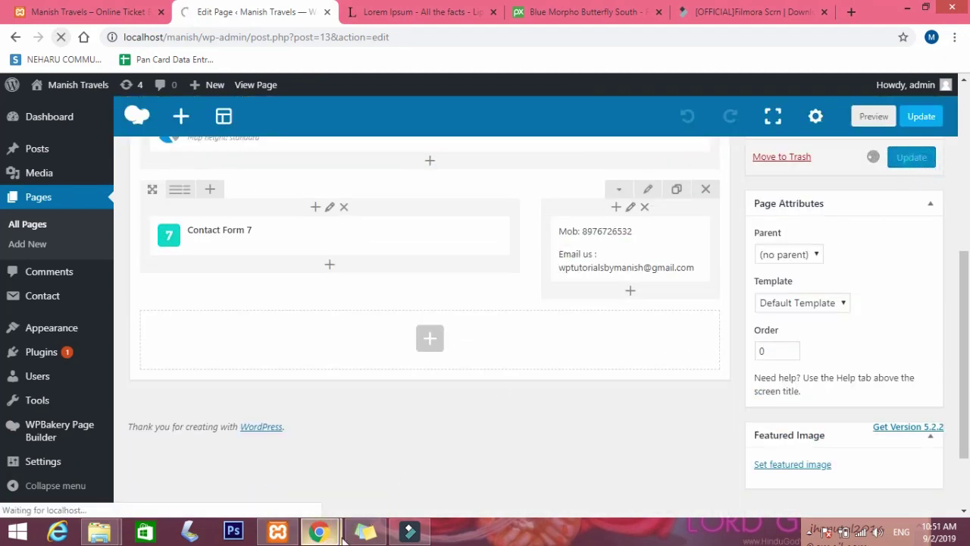
mouse_move(334, 535)
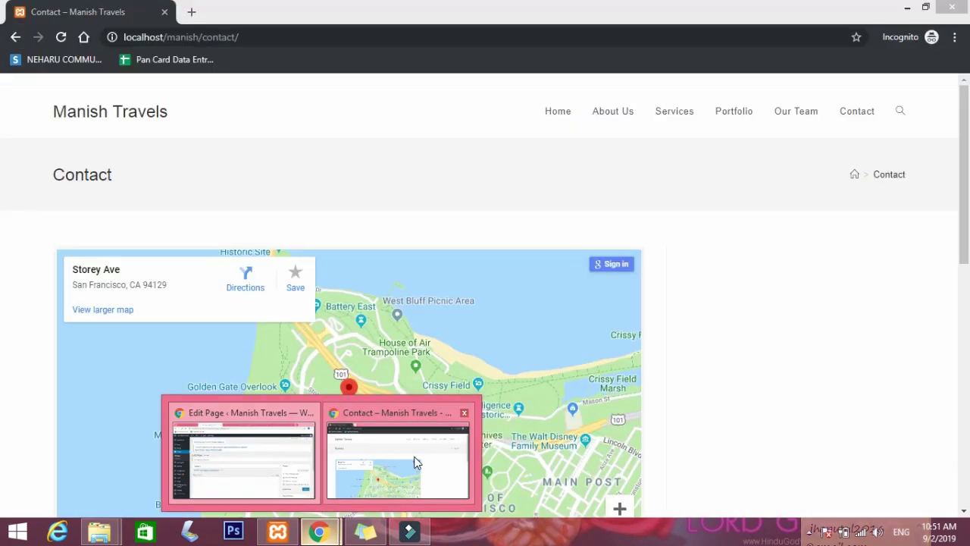
left_click(413, 461)
left_click(61, 37)
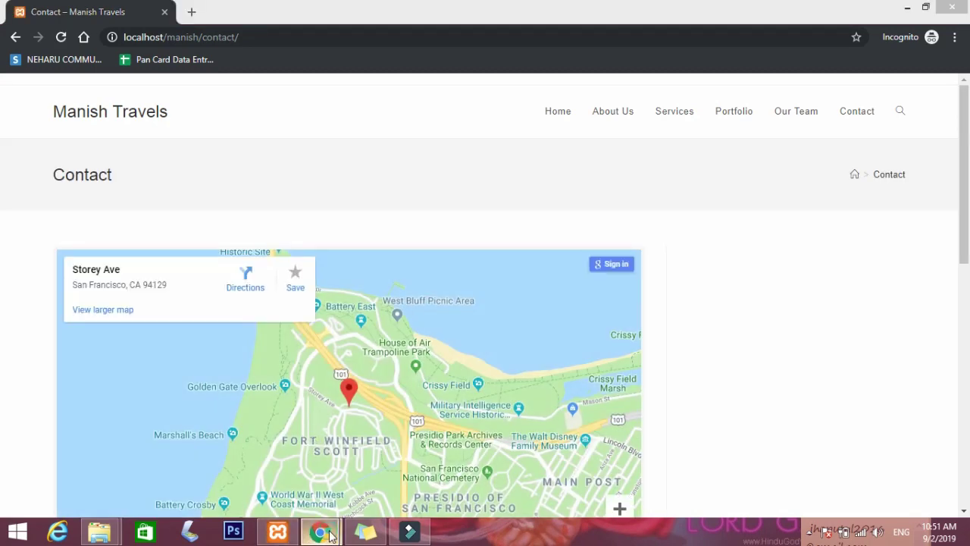
Open the contact form row's settings and close them without changes.
mouse_move(319, 531)
left_click(277, 471)
scroll(656, 379, "down", 5)
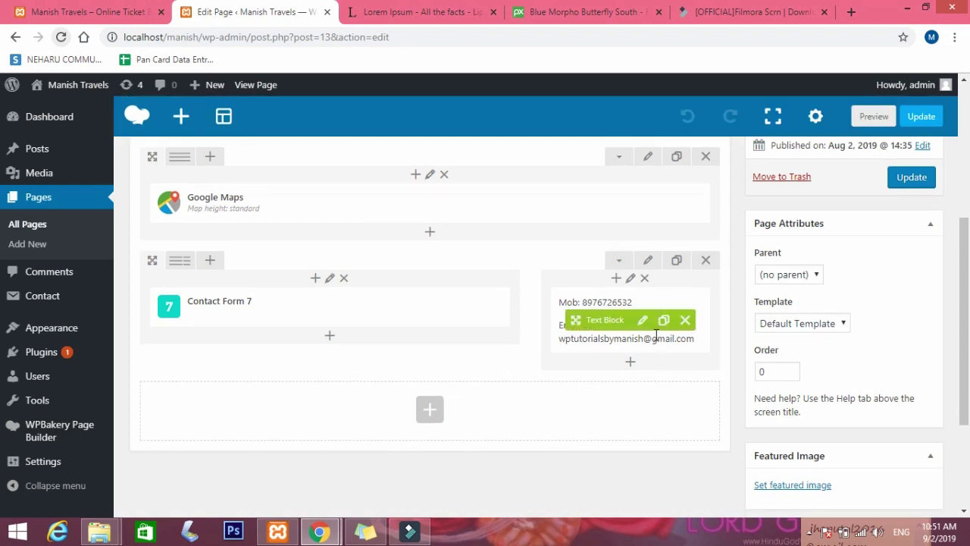
scroll(653, 333, "up", 1)
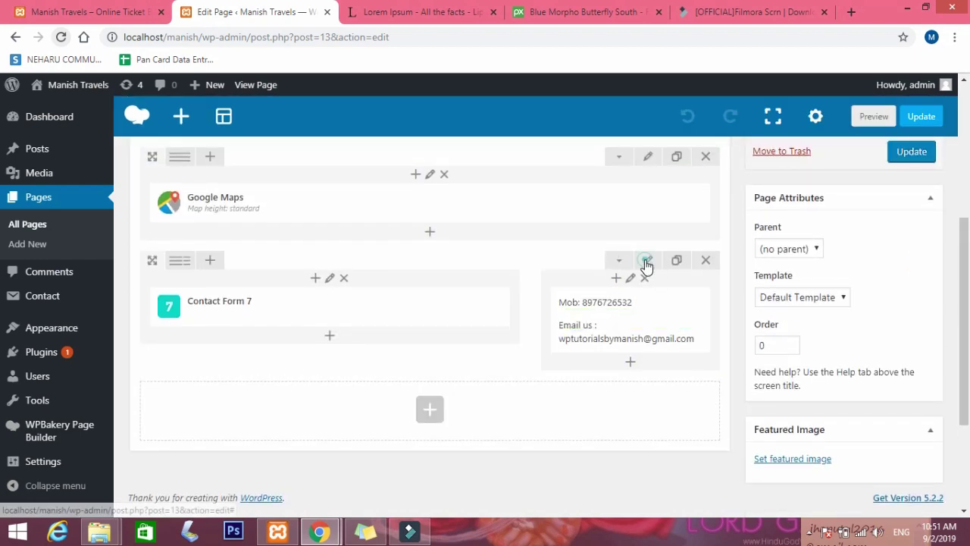
left_click(647, 261)
left_click(552, 308)
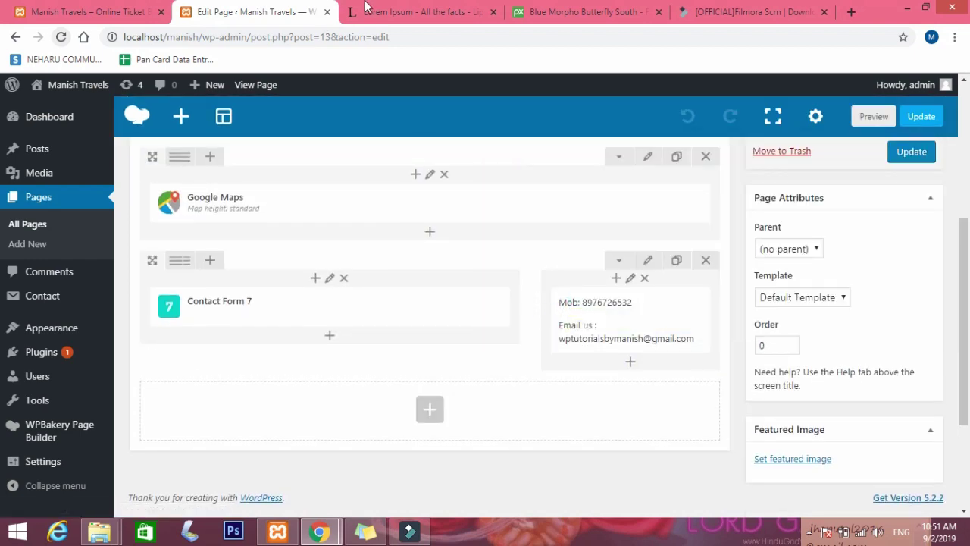
On the live Contact page, select and inspect the phone number and e-mail lines.
mouse_move(320, 530)
left_click(402, 436)
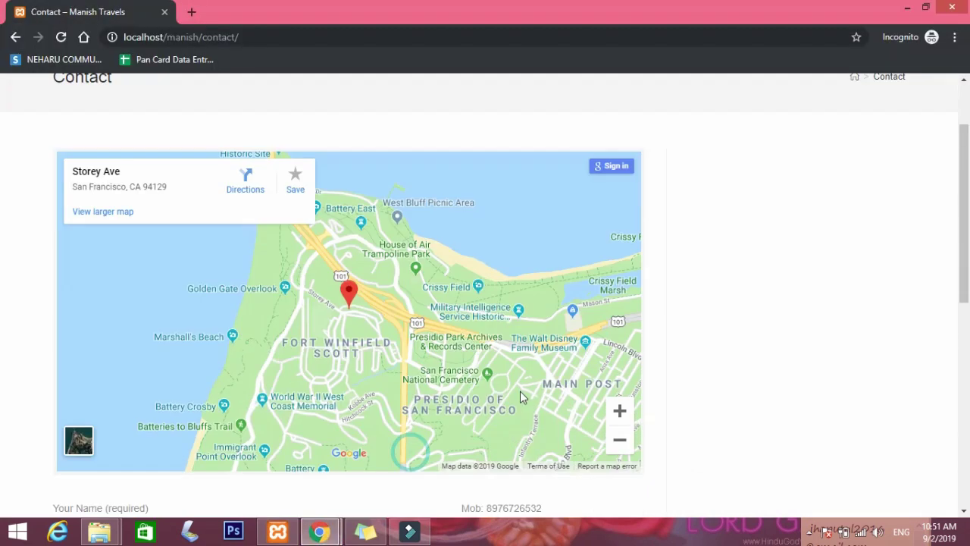
scroll(520, 391, "down", 8)
scroll(520, 397, "up", 2)
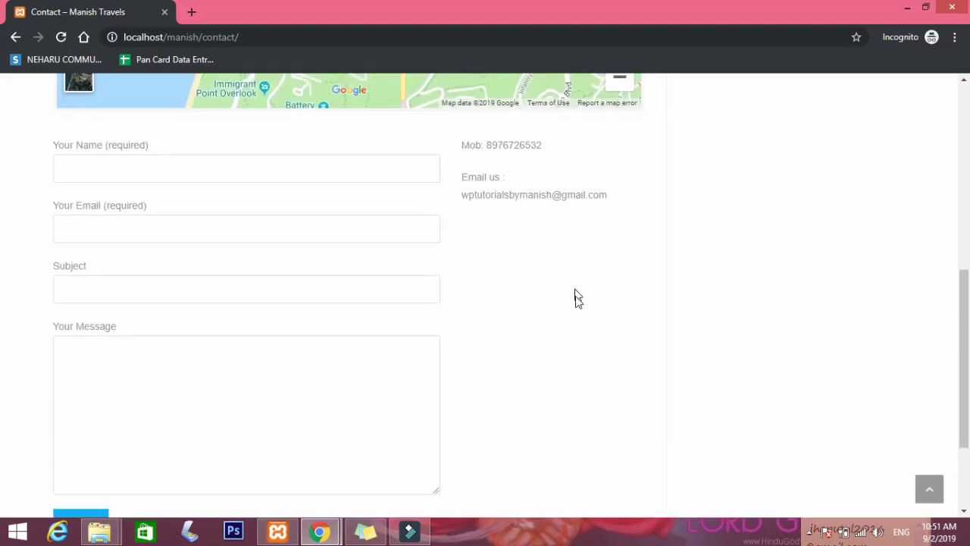
left_click(548, 229)
left_click(318, 532)
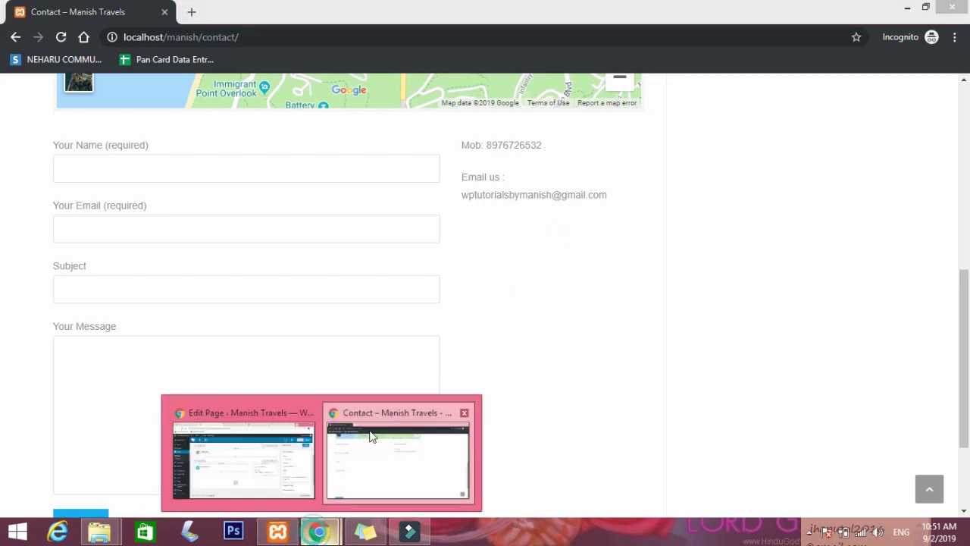
left_click(515, 148)
double_click(511, 144)
left_click(513, 186)
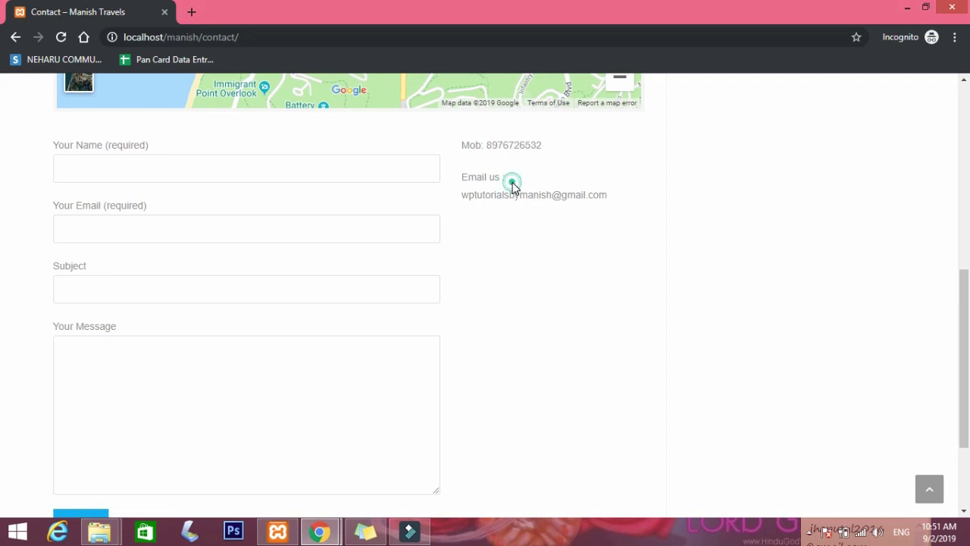
double_click(496, 143)
double_click(531, 193)
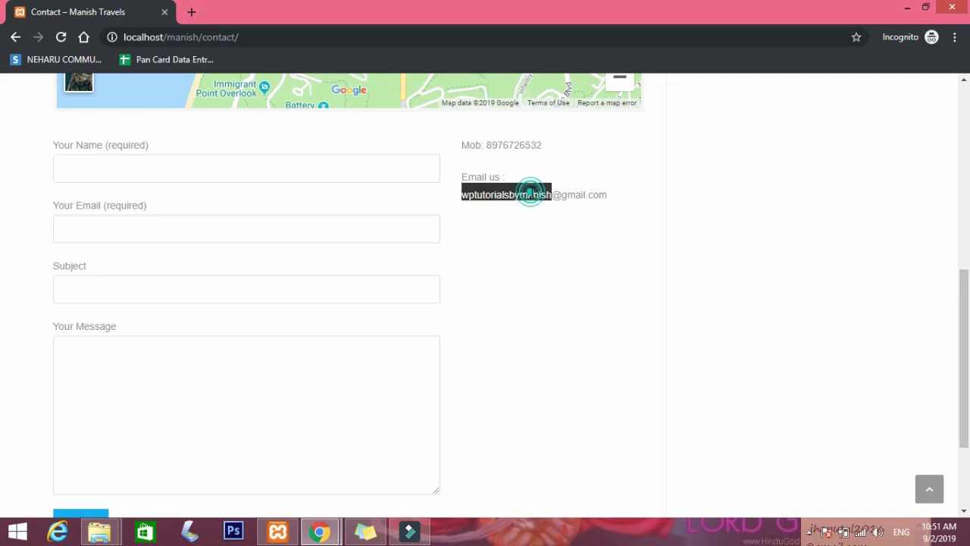
left_click(566, 194)
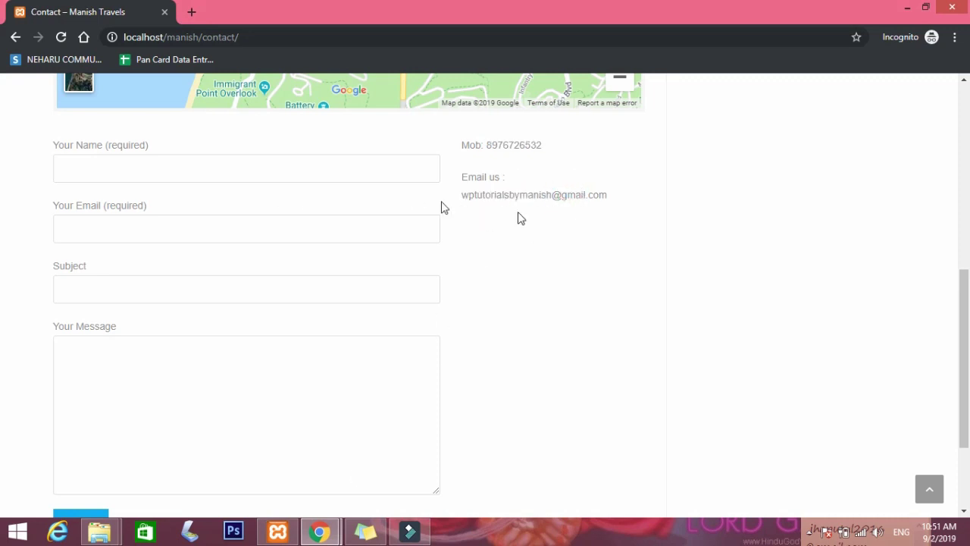
mouse_move(319, 530)
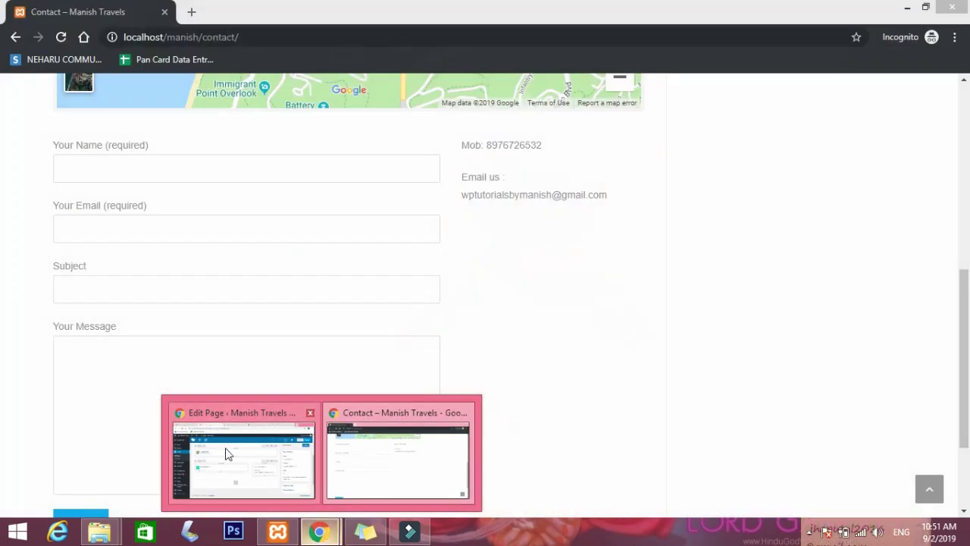
Set the contact row's Row stretch to 'Stretch row and content' and save it.
left_click(227, 450)
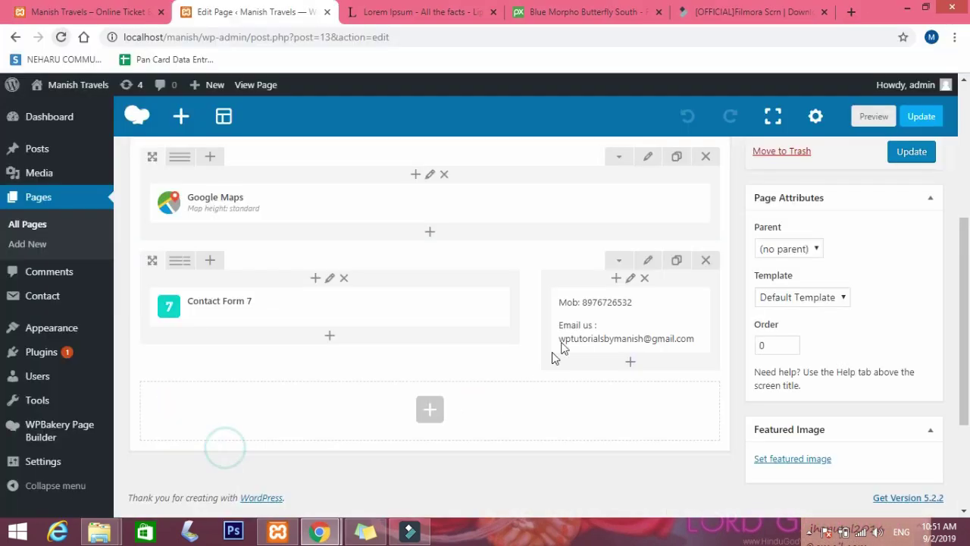
left_click(648, 262)
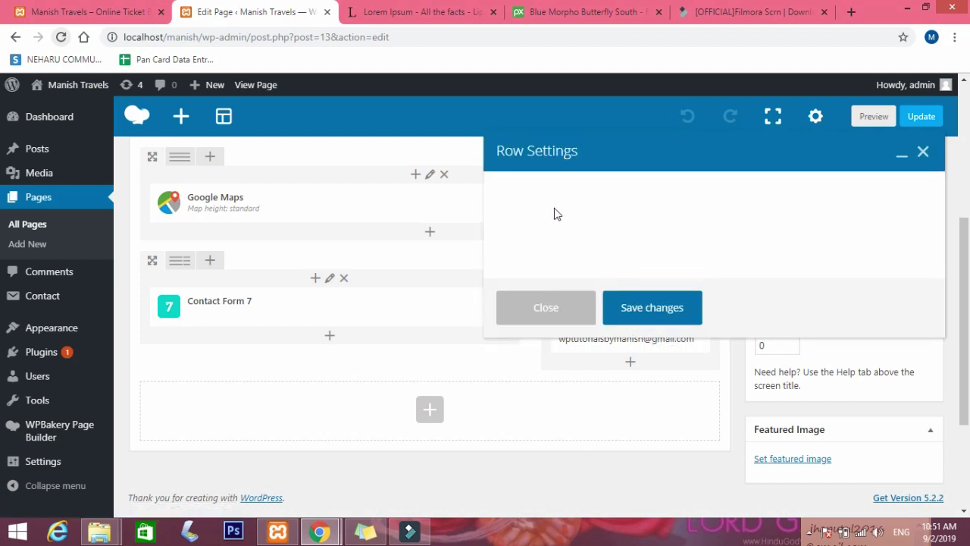
left_click(558, 258)
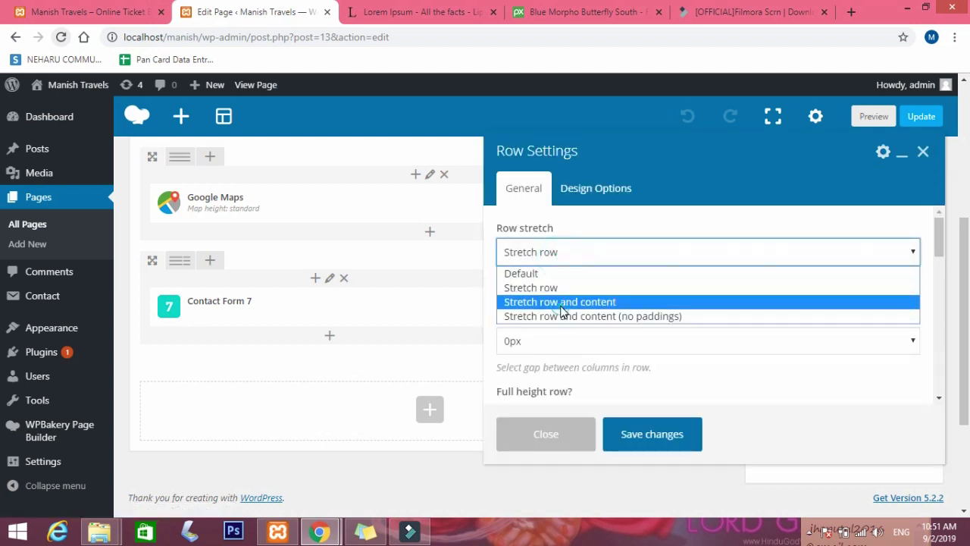
left_click(559, 300)
left_click(637, 427)
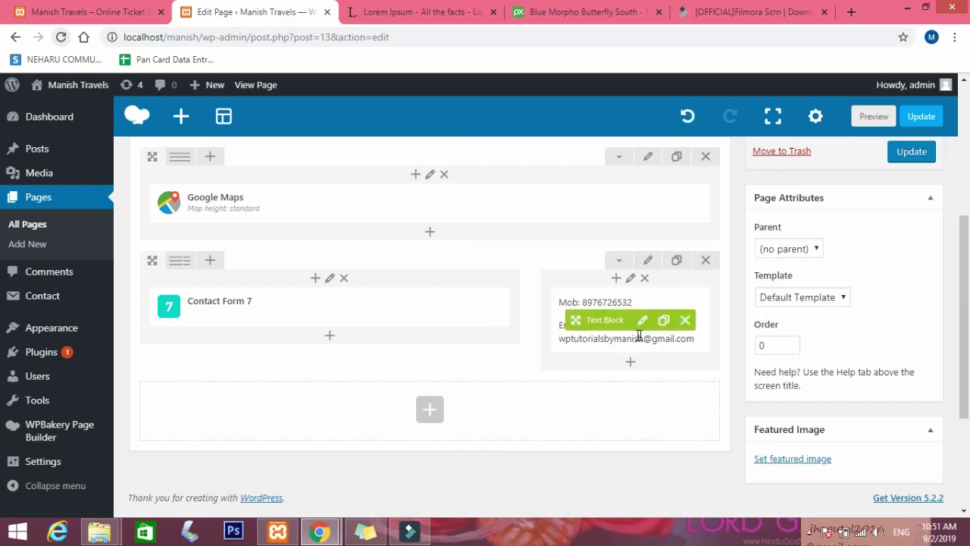
Open the contact Text Block and select the phone number after 'Mob:' in the Visual editor.
left_click(644, 322)
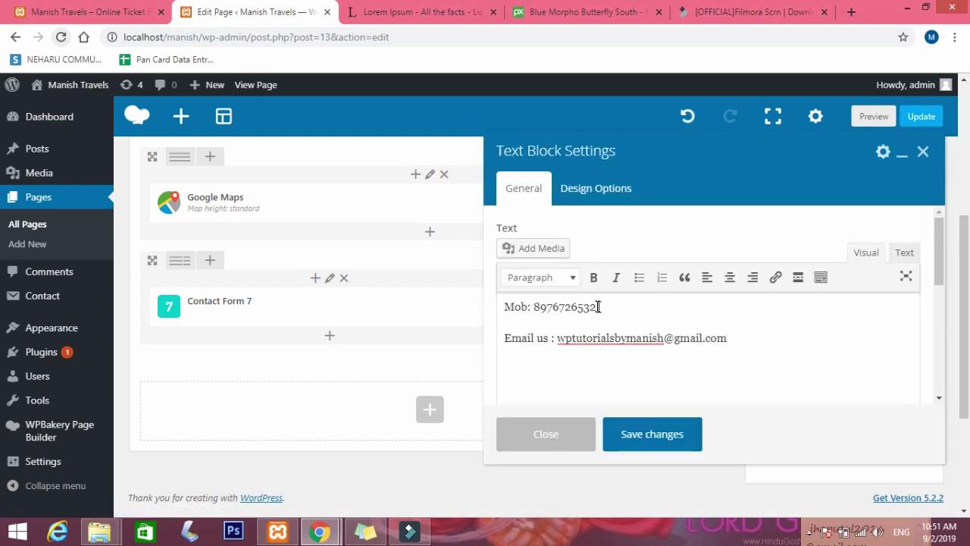
left_click(903, 253)
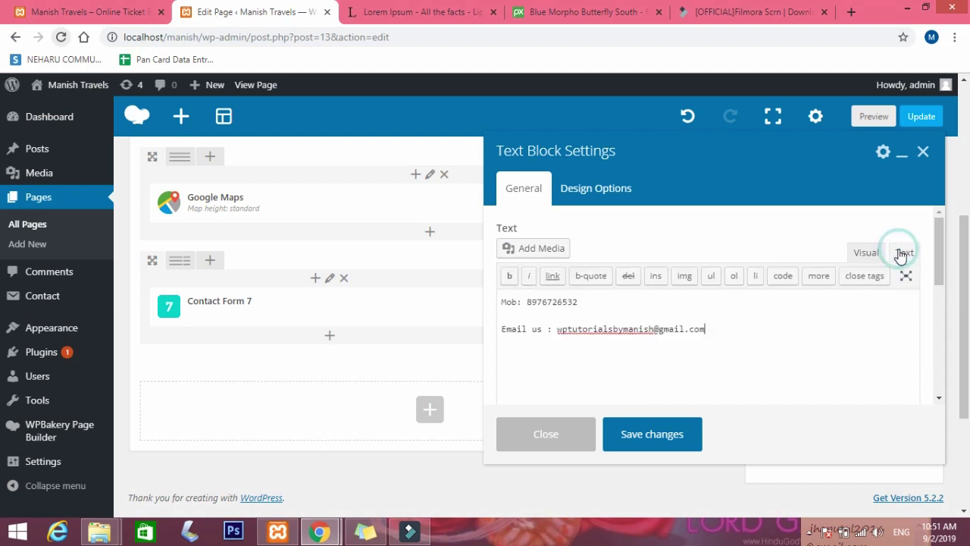
left_click(519, 303)
left_click(530, 300)
left_click(863, 253)
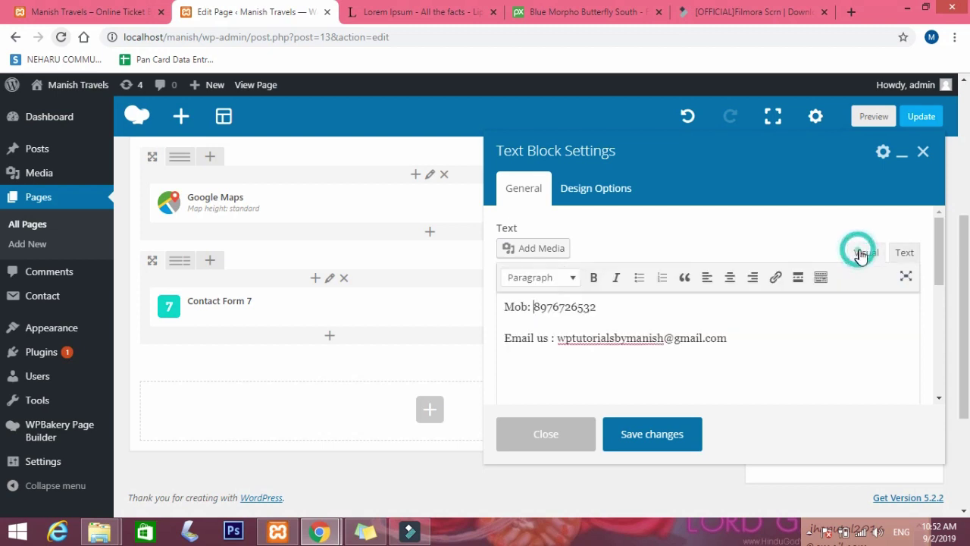
left_click_drag(606, 313, 535, 306)
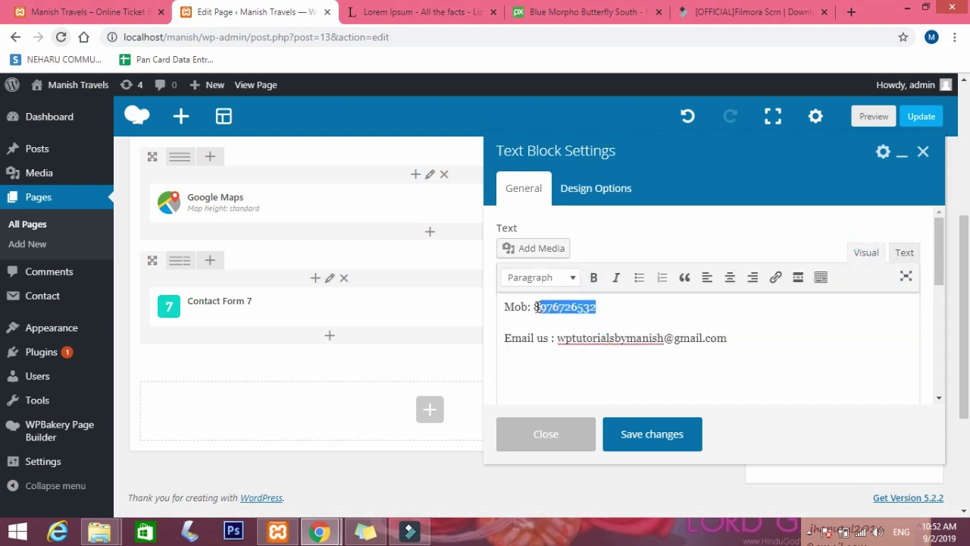
Turn the phone number into a tel: link.
left_click(775, 278)
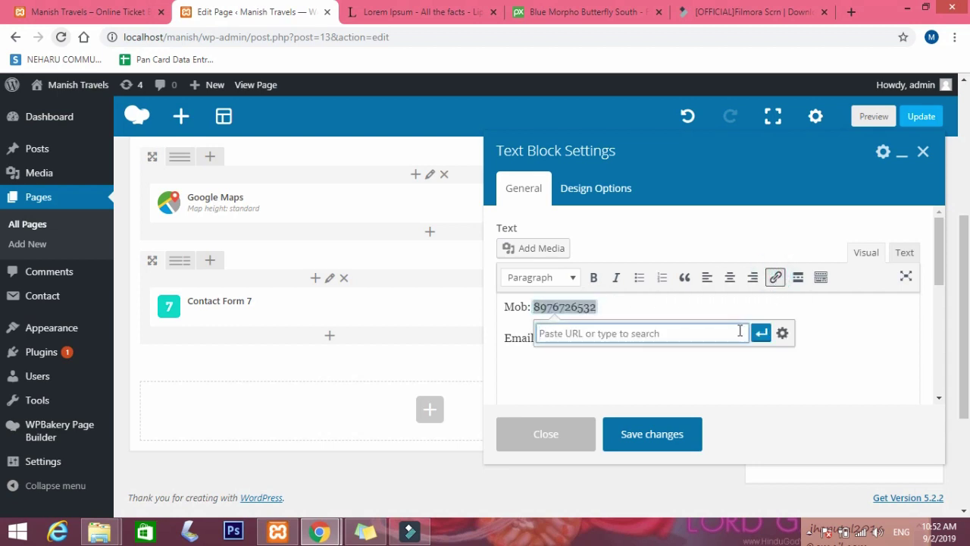
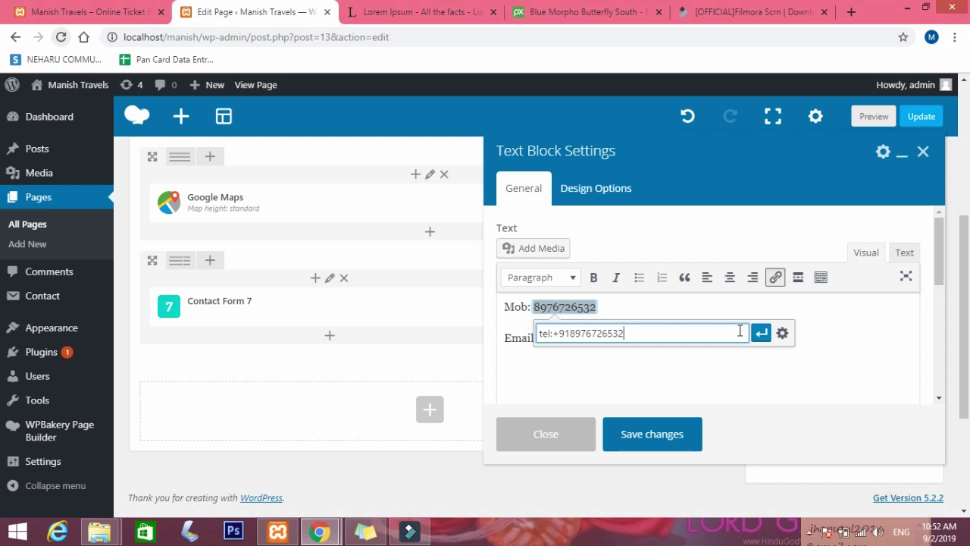
left_click(761, 333)
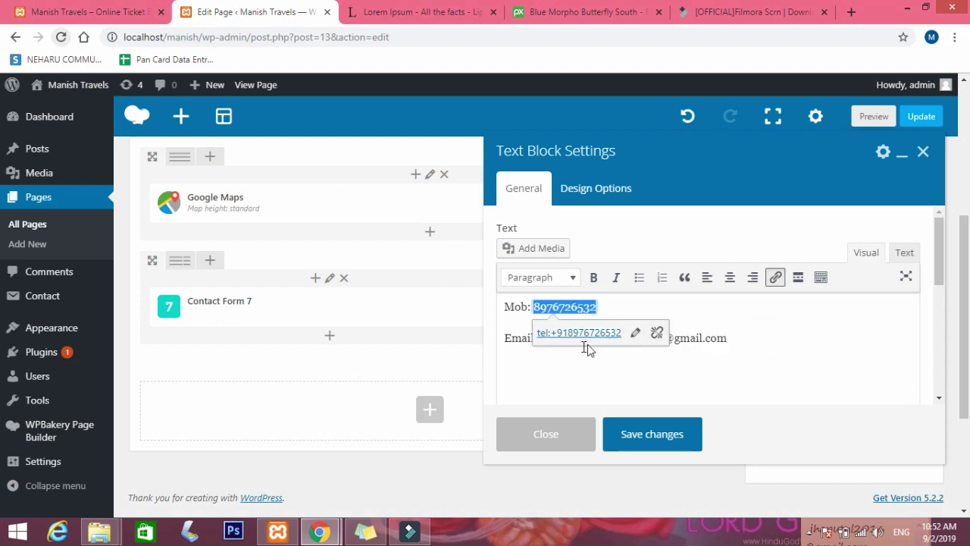
left_click(698, 355)
Turn the e-mail address into a mailto: link, save the Text Block and update the page.
left_click_drag(727, 338, 557, 340)
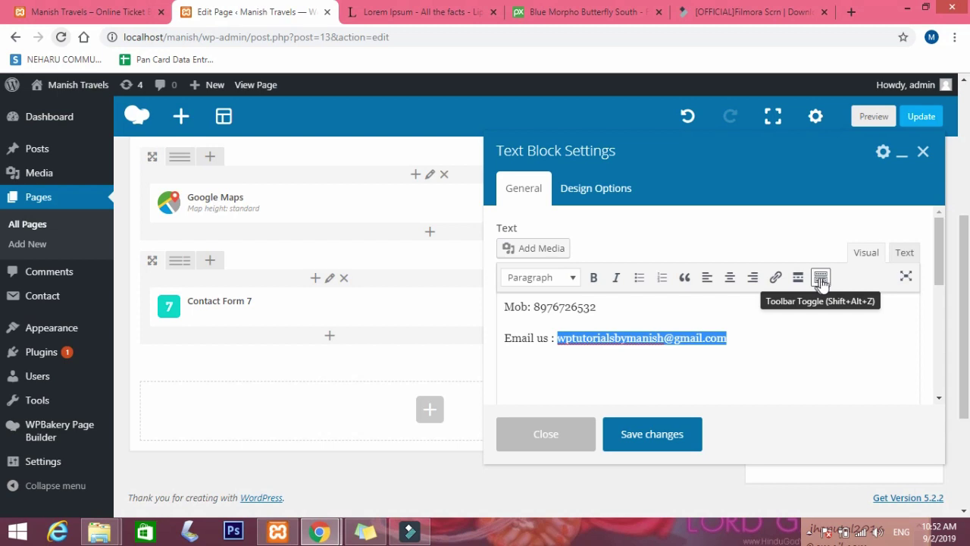
left_click(773, 279)
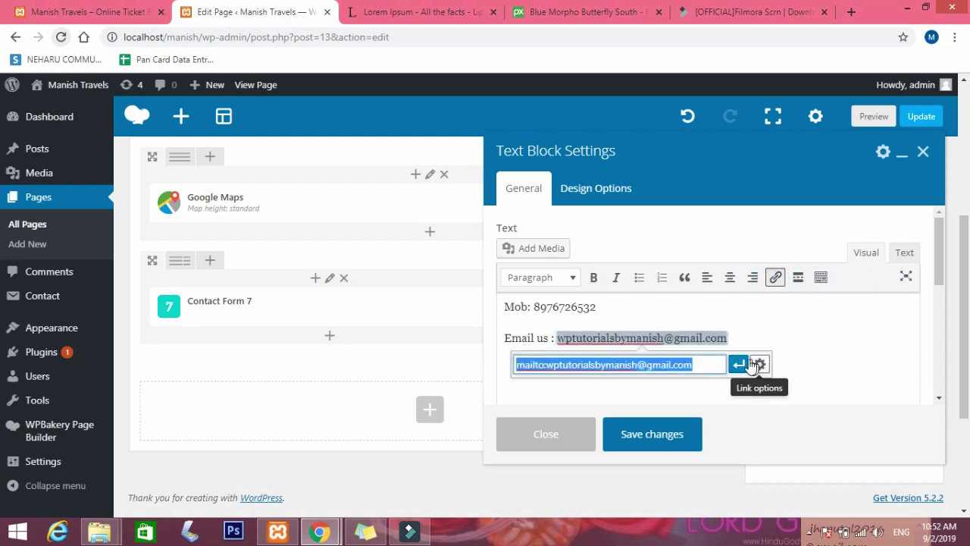
left_click(519, 364)
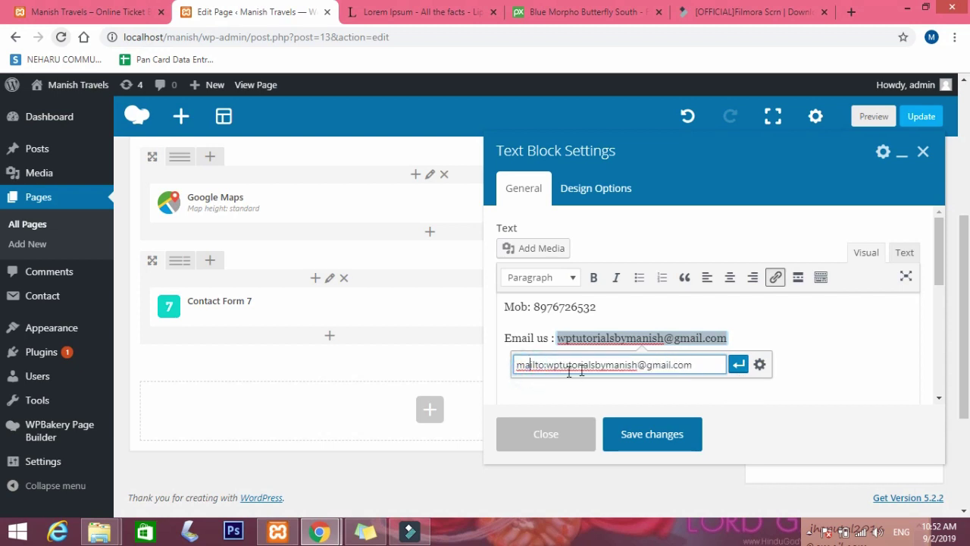
left_click(738, 366)
left_click(664, 430)
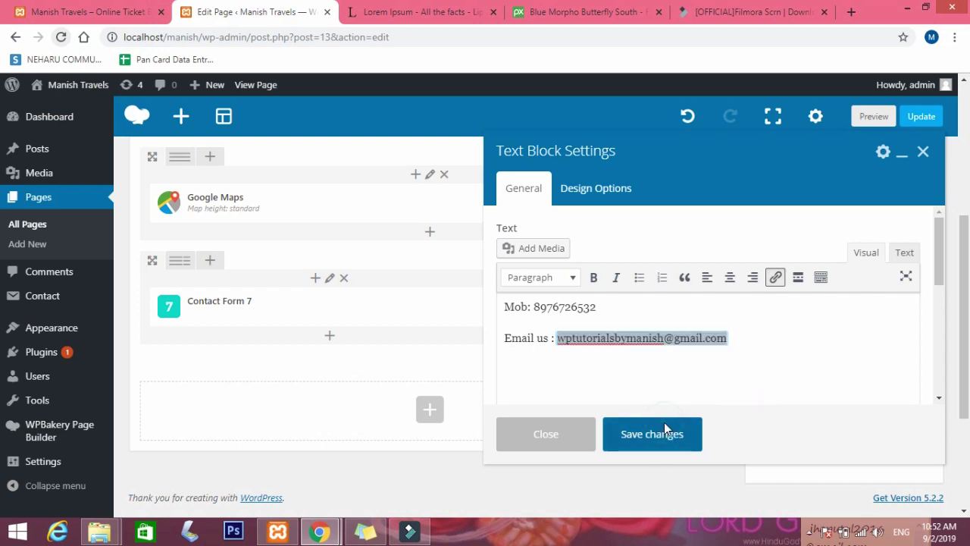
left_click(901, 155)
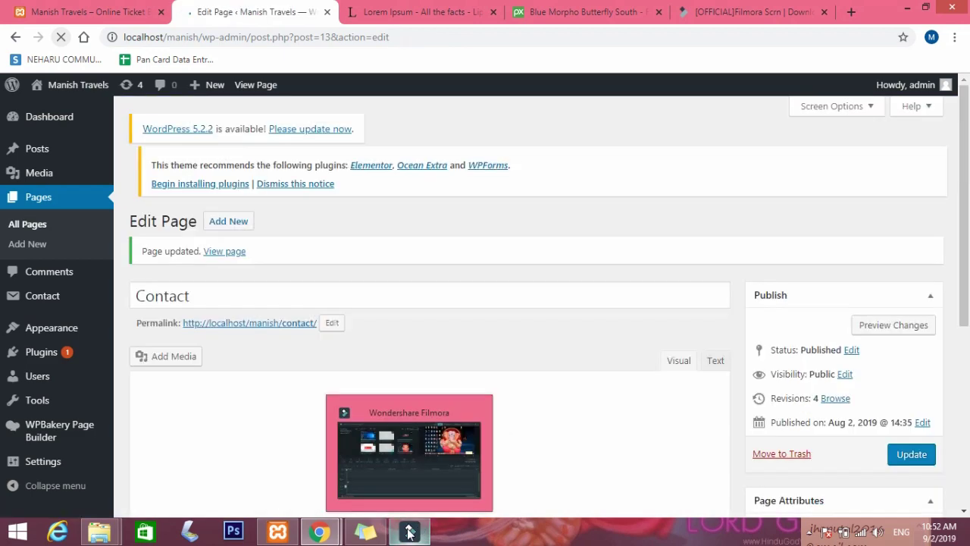
Reload the live Contact page and test its phone call link, dismissing the app prompt.
left_click(410, 533)
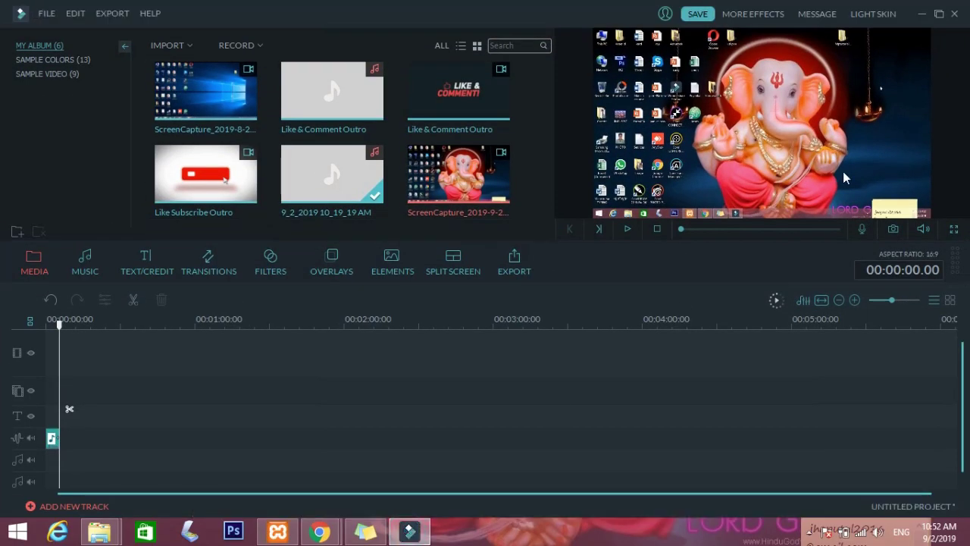
left_click(920, 15)
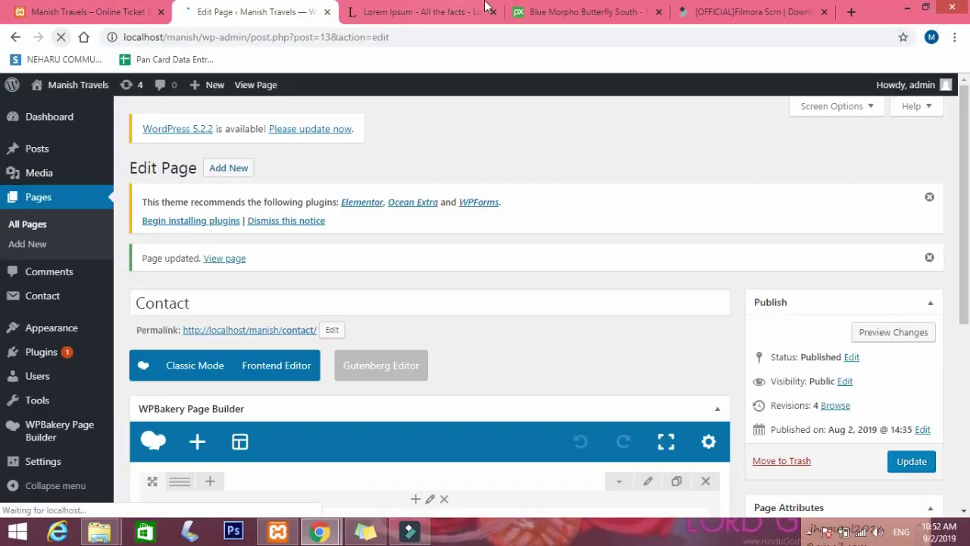
mouse_move(319, 532)
left_click(410, 465)
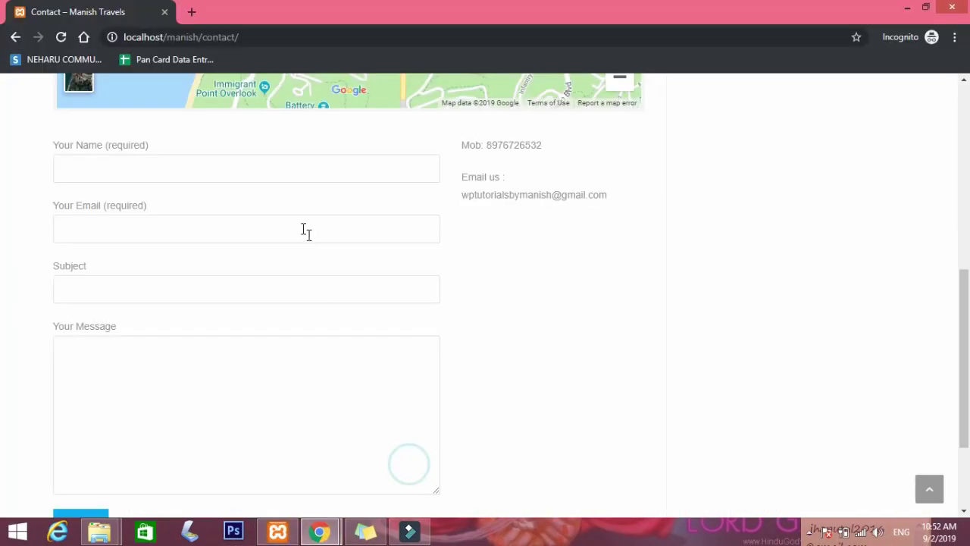
left_click(60, 38)
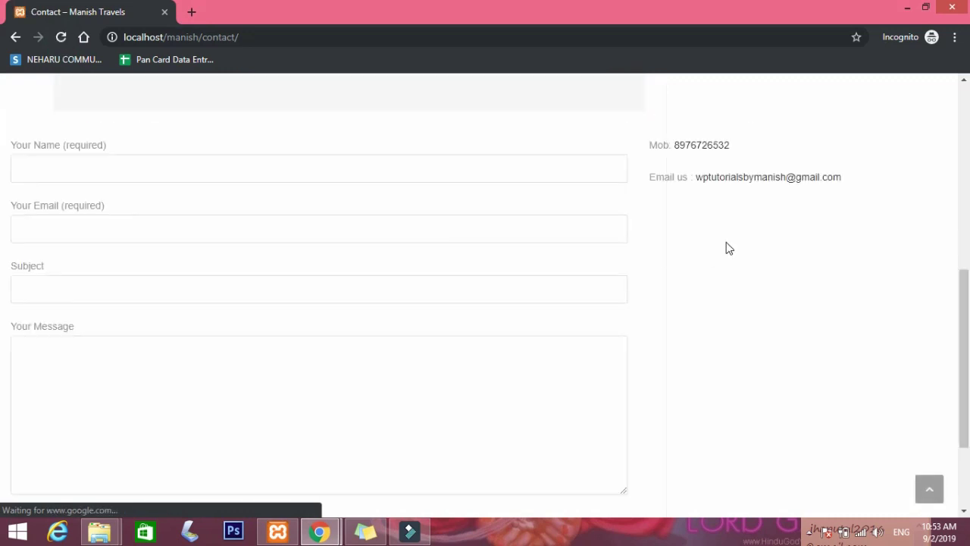
left_click(701, 149)
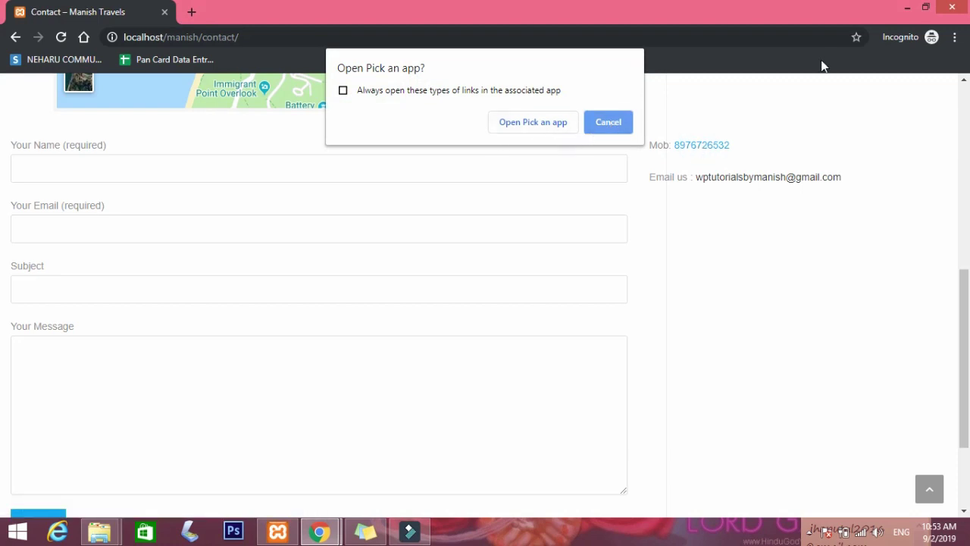
left_click(647, 108)
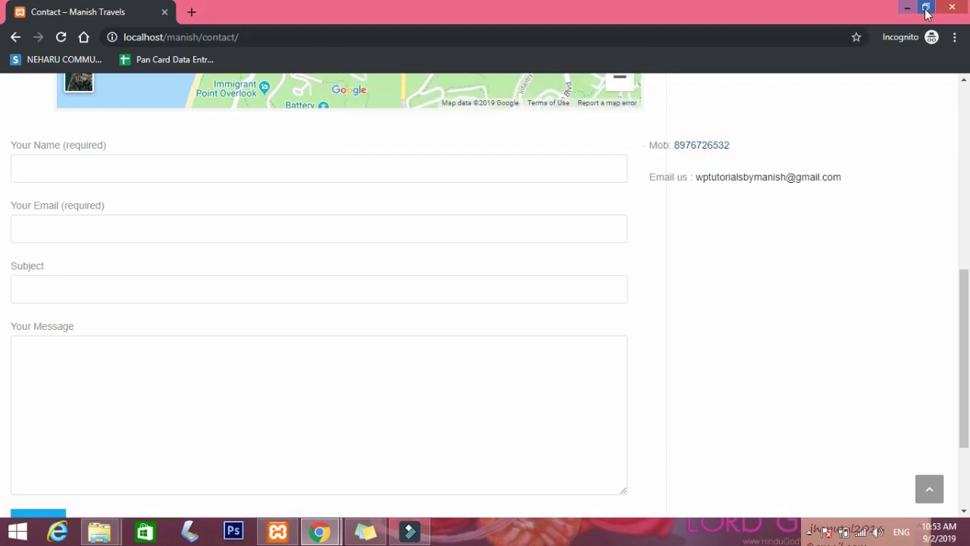
Resize the Contact page window to about half the screen width.
left_click(934, 7)
left_click(759, 137)
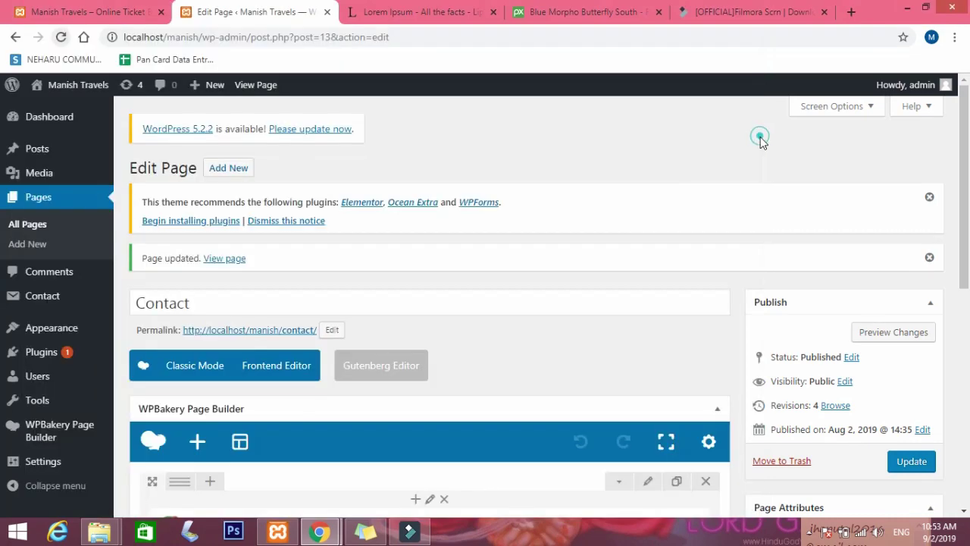
mouse_move(331, 533)
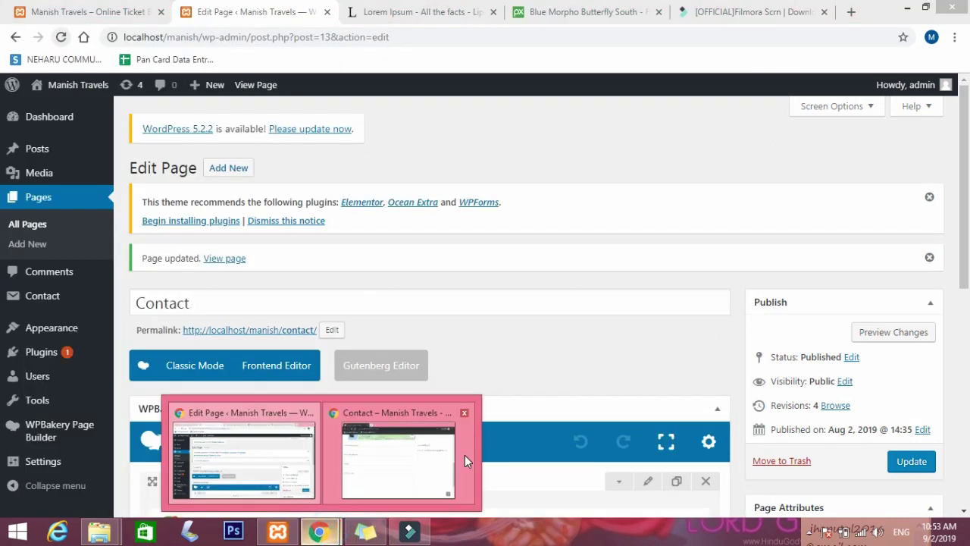
left_click(465, 455)
left_click_drag(752, 378, 355, 349)
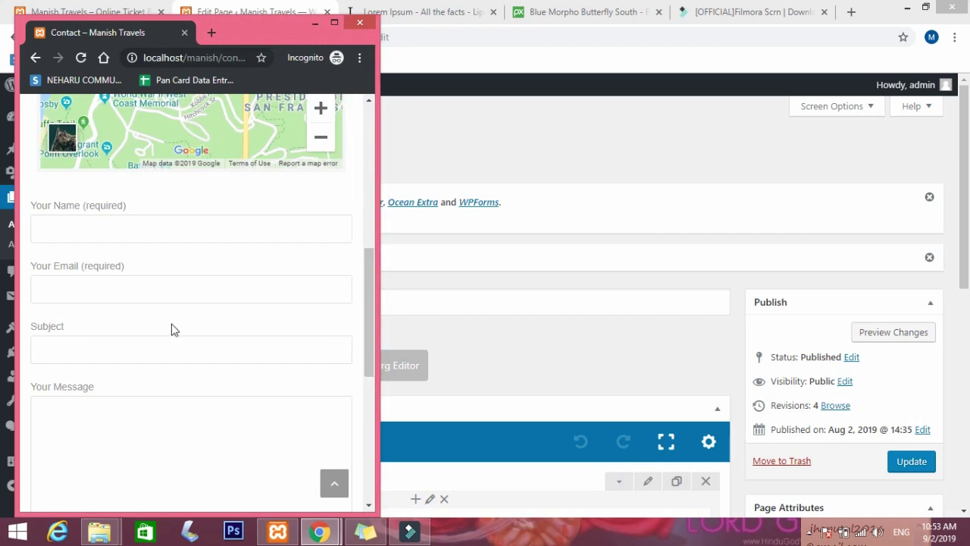
Check the narrow layout through the Your Name, Subject and Your Message fields.
scroll(202, 334, "down", 4)
scroll(169, 329, "up", 6)
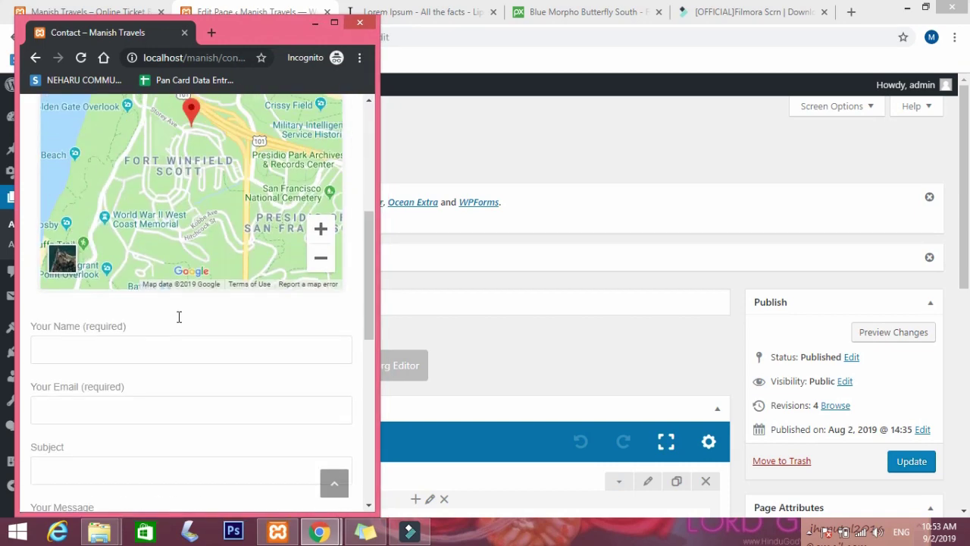
scroll(179, 317, "up", 4)
scroll(179, 317, "down", 8)
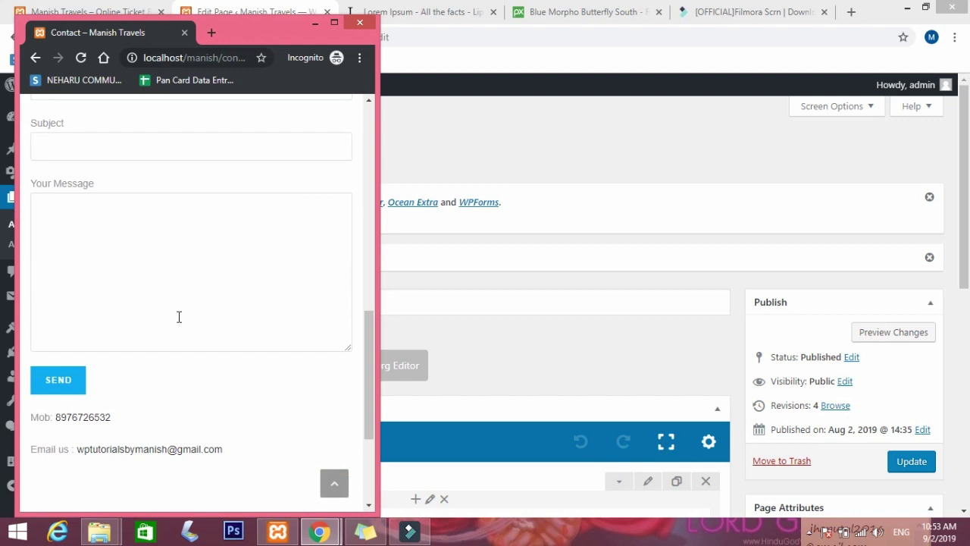
left_click(147, 278)
scroll(147, 278, "up", 2)
left_click(113, 193)
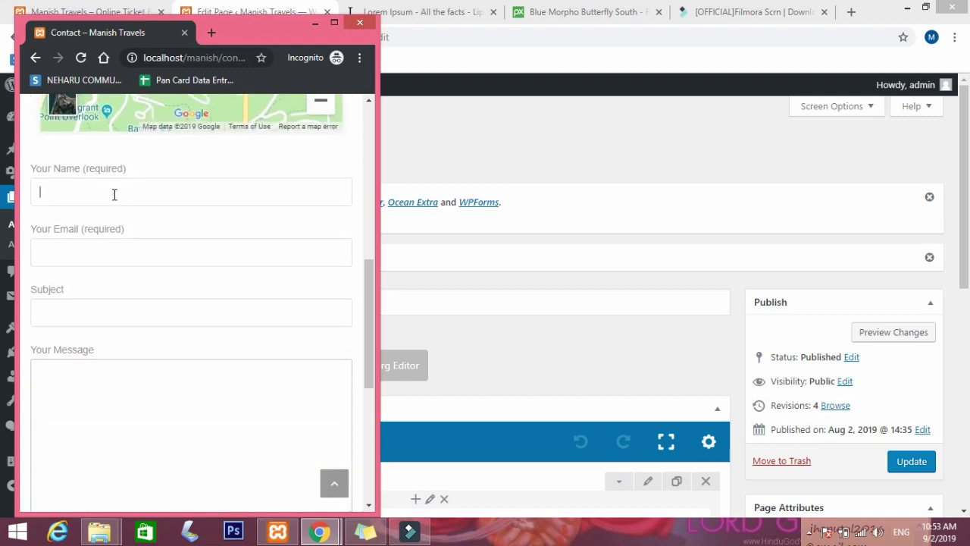
left_click(93, 312)
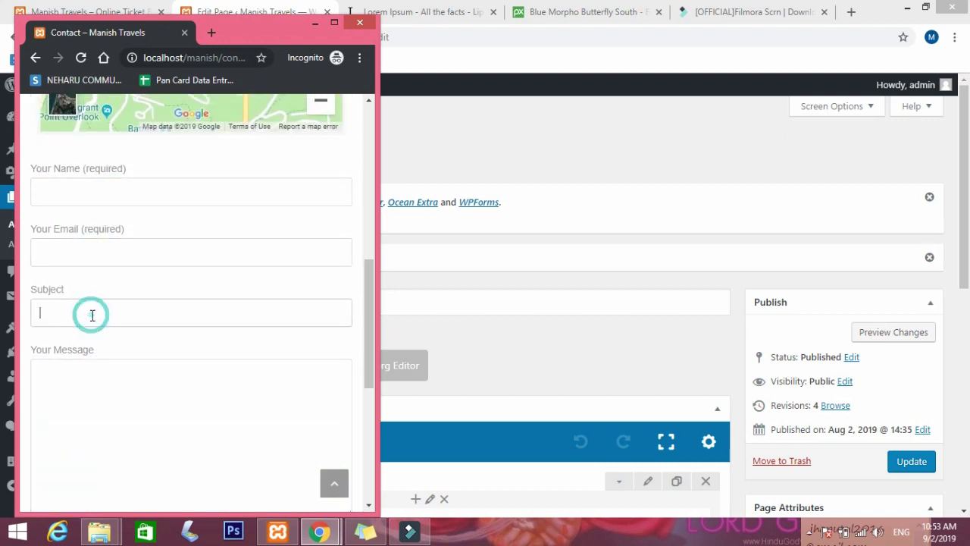
left_click(112, 378)
Test the mobile number link, then maximize the Contact page window again.
scroll(113, 378, "down", 4)
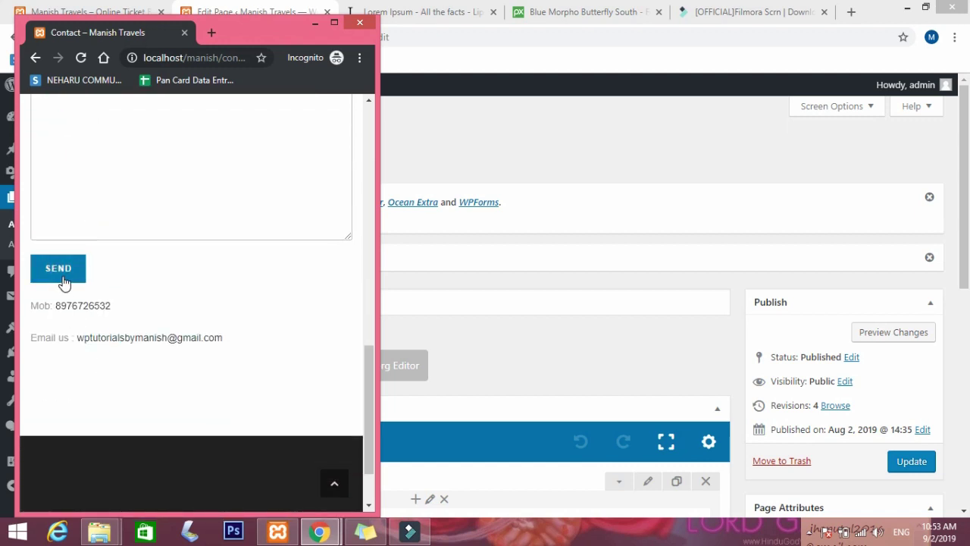
left_click(84, 310)
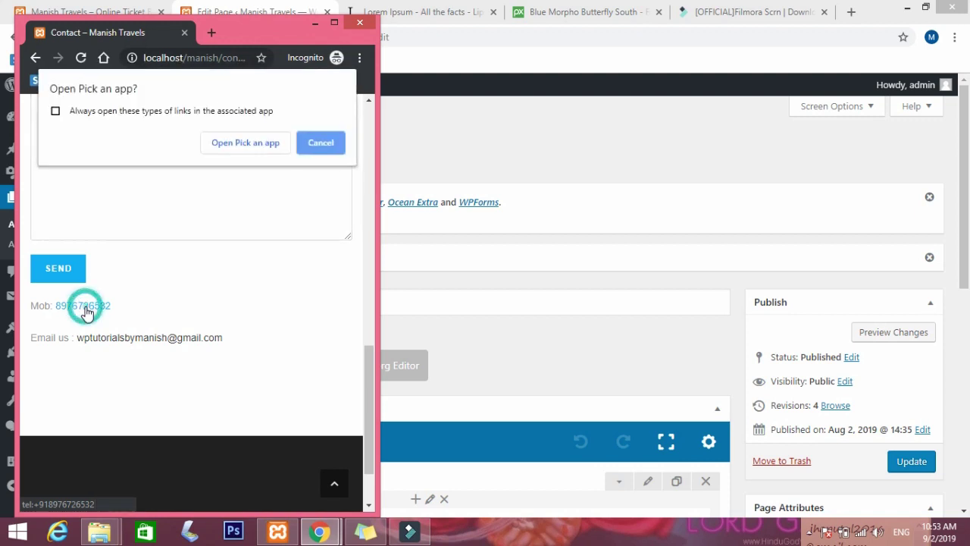
left_click(331, 135)
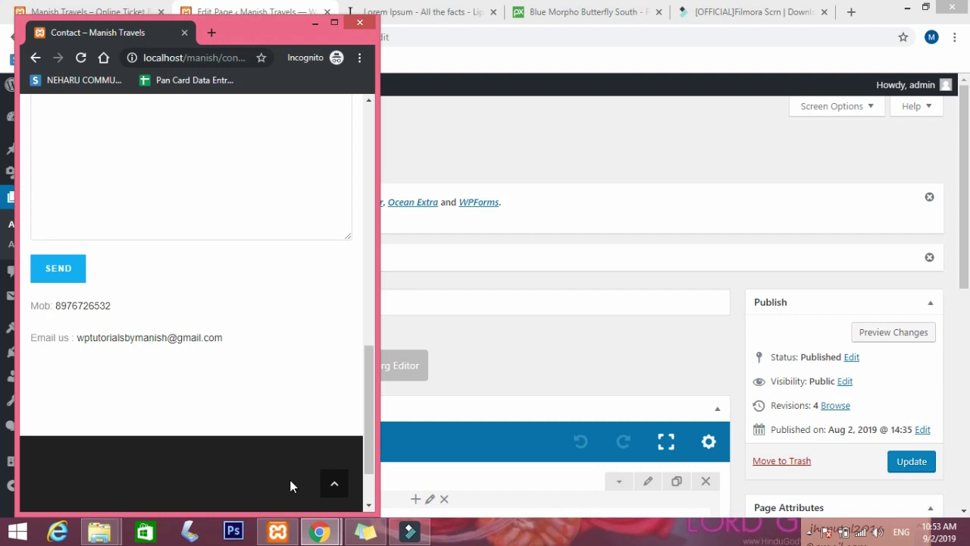
left_click(336, 24)
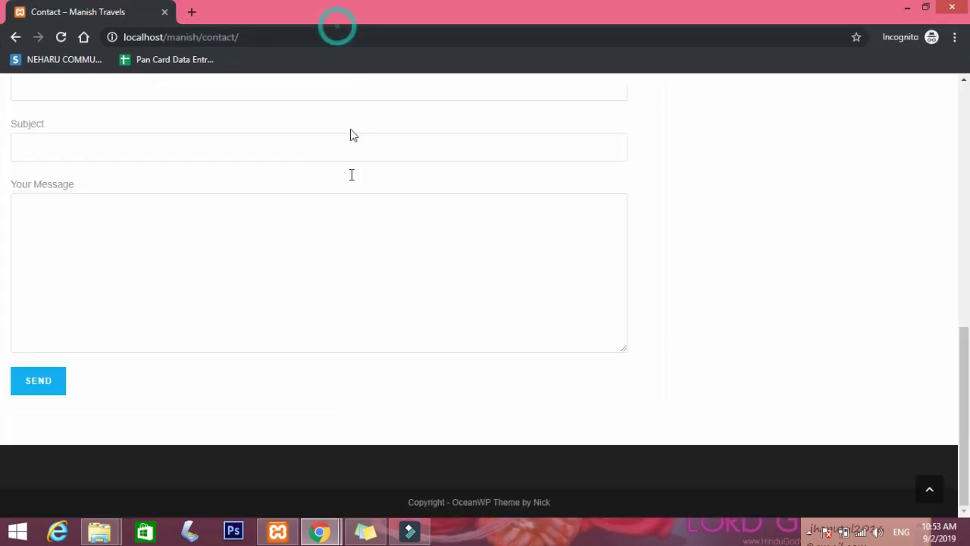
scroll(542, 368, "up", 2)
scroll(713, 435, "up", 10)
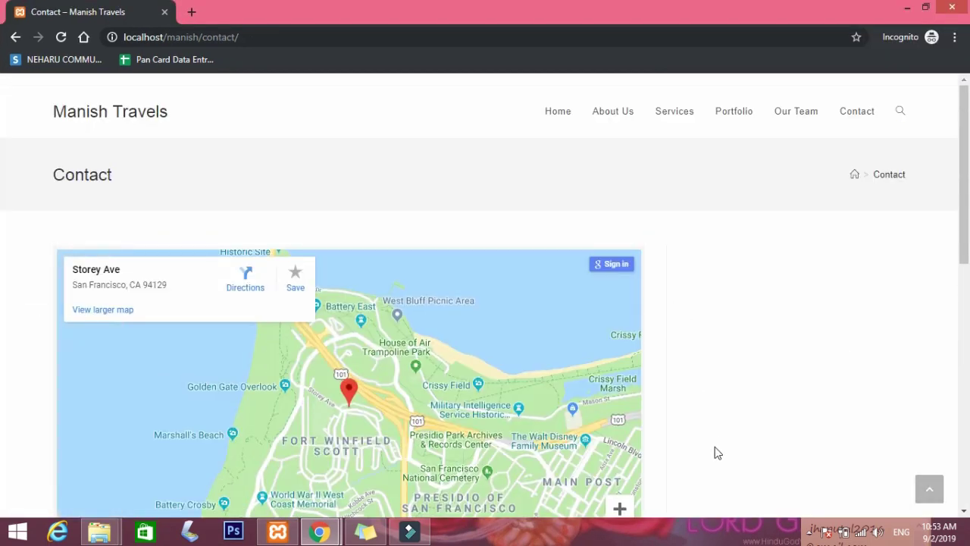
scroll(750, 389, "down", 5)
left_click(760, 350)
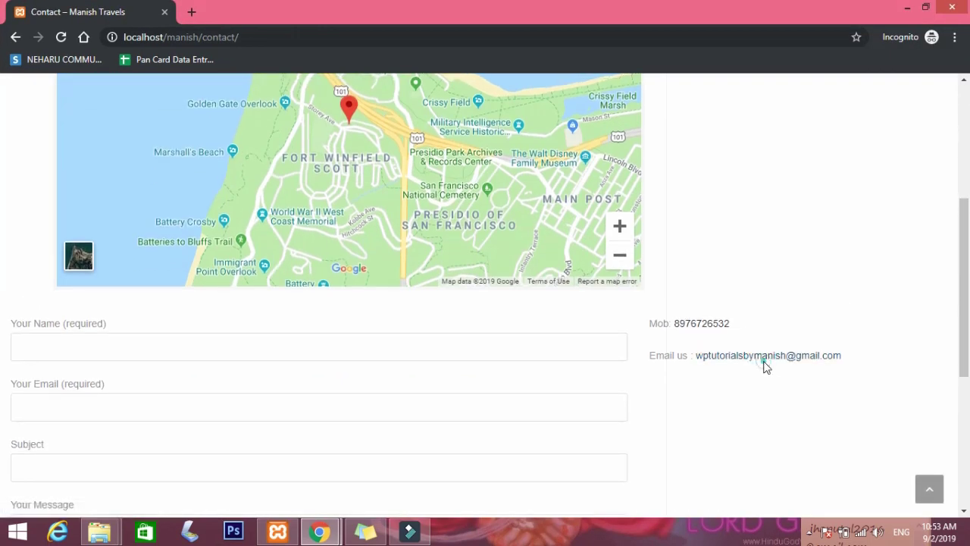
left_click(763, 354)
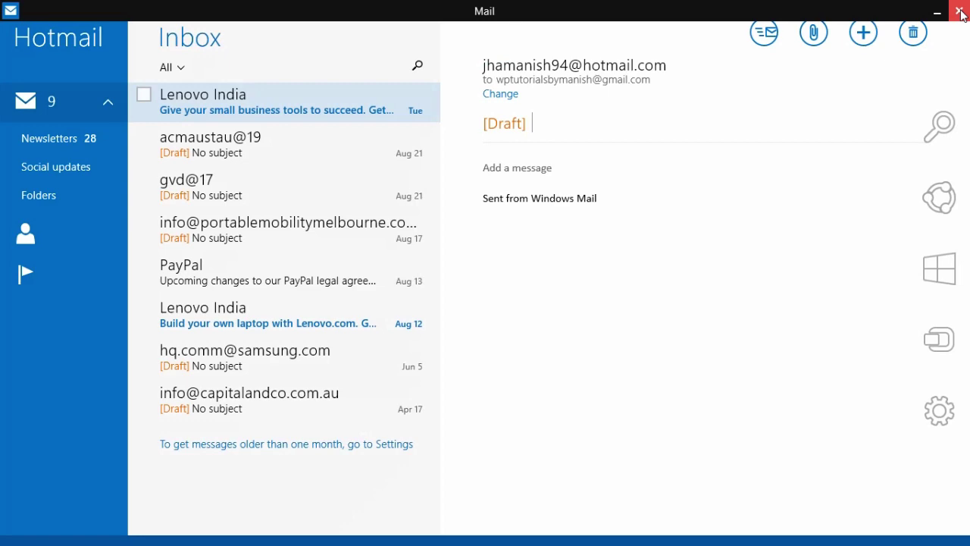
left_click(959, 14)
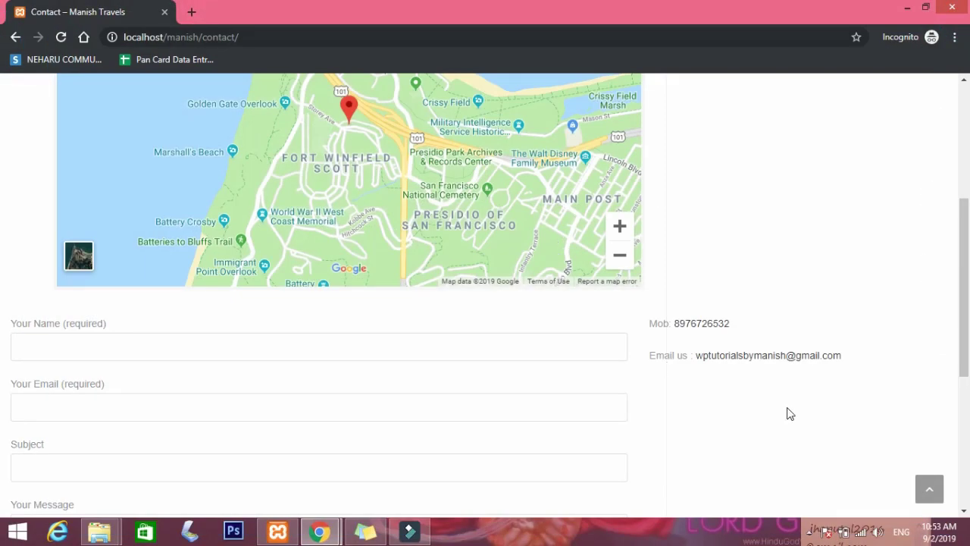
left_click(709, 326)
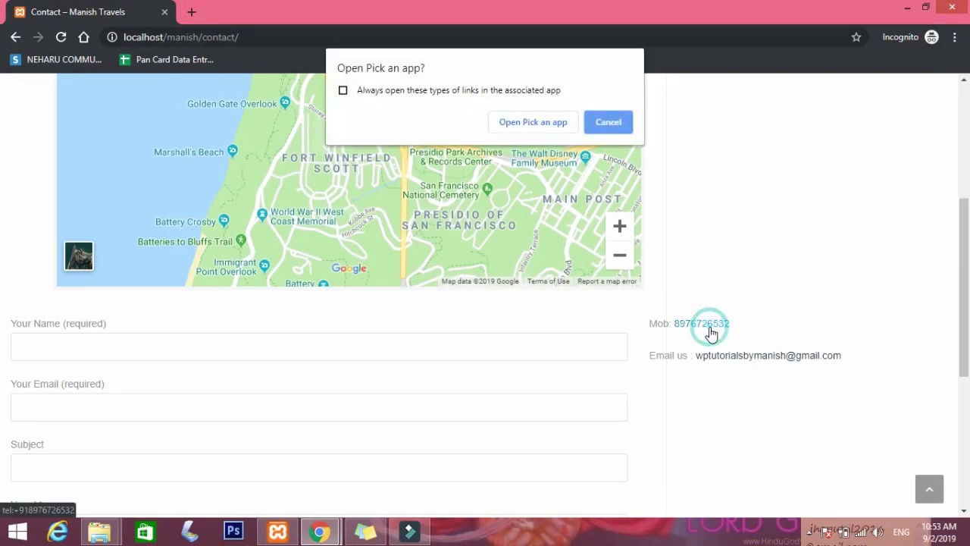
left_click(613, 124)
scroll(719, 173, "up", 4)
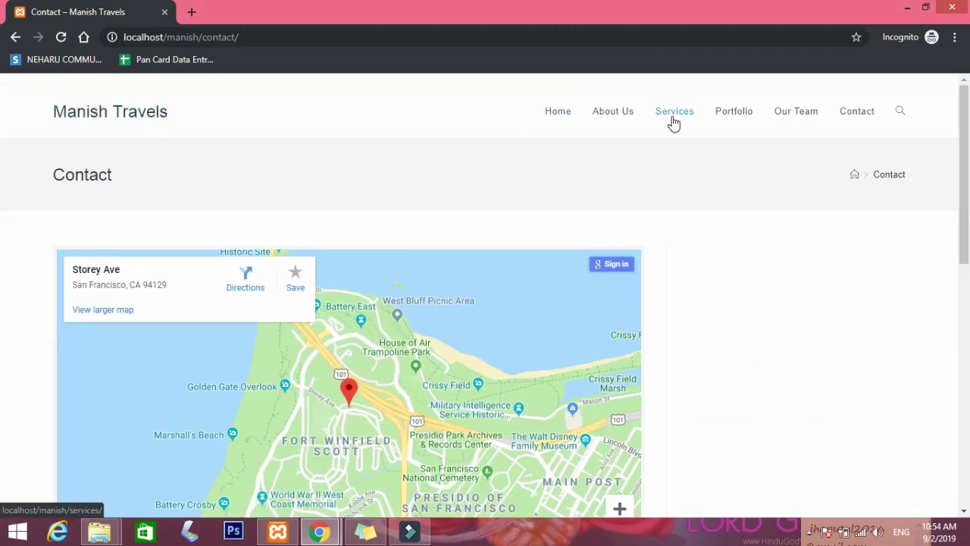
Load the still-empty live Portfolio page, then return to the Edit Page window.
left_click(747, 120)
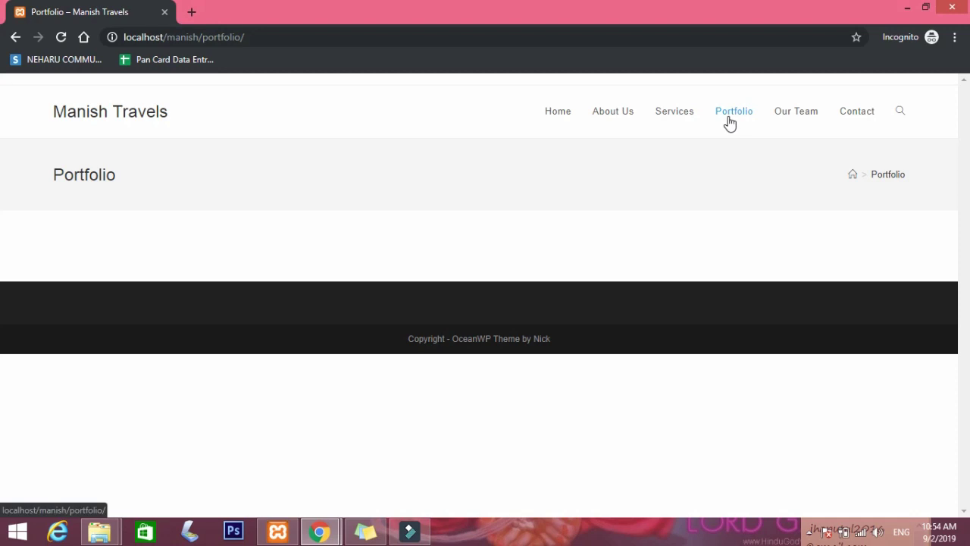
left_click(745, 117)
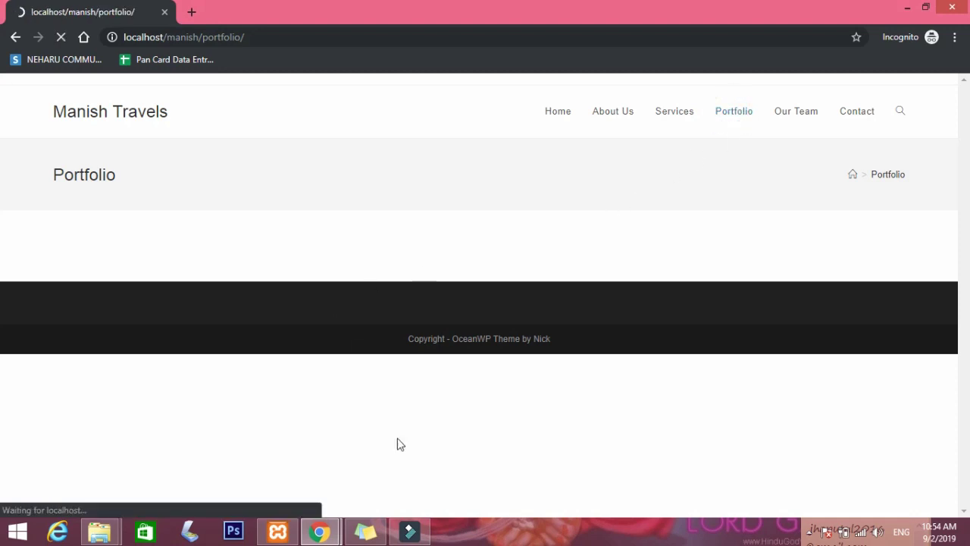
mouse_move(327, 534)
left_click(282, 491)
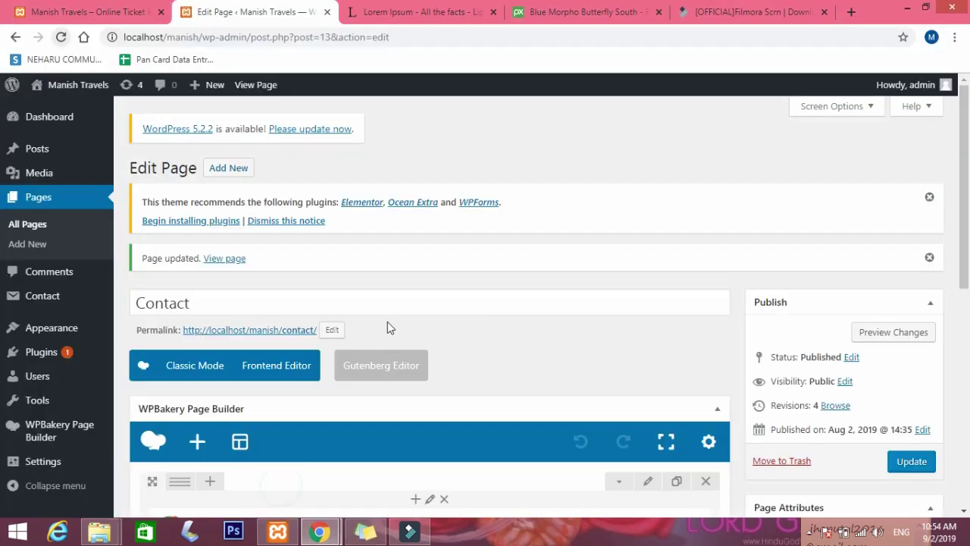
Open the Portfolio page for editing from the All Pages list.
scroll(388, 322, "down", 4)
scroll(373, 306, "up", 5)
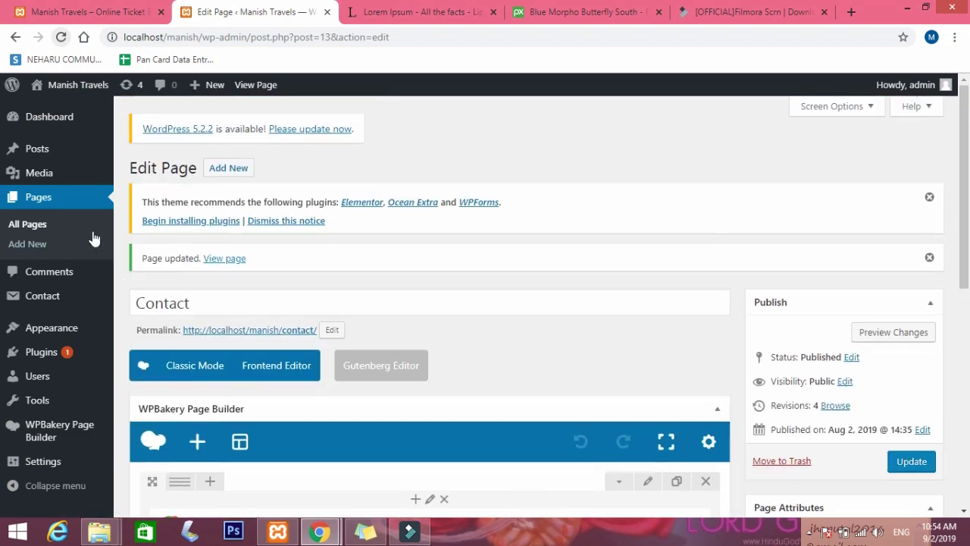
left_click(80, 214)
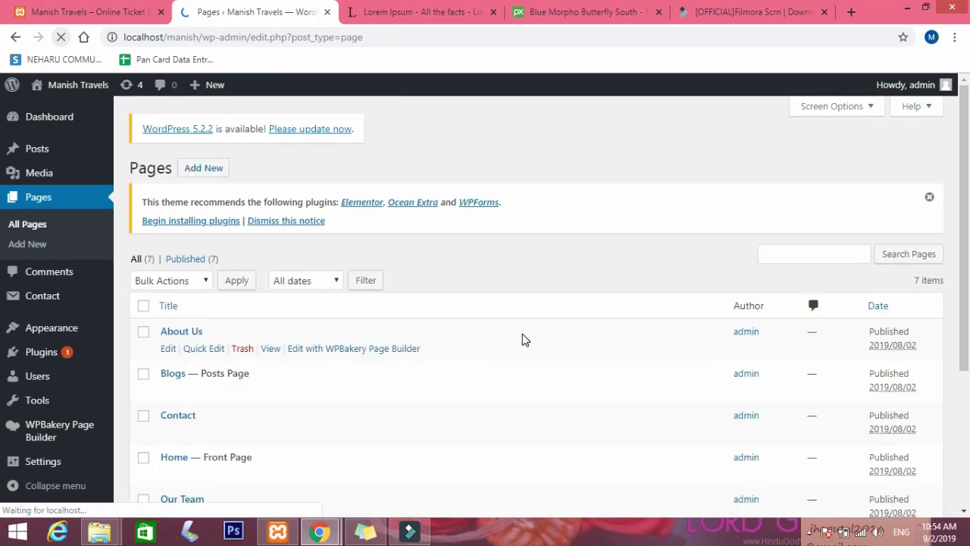
scroll(172, 320, "down", 3)
left_click(168, 350)
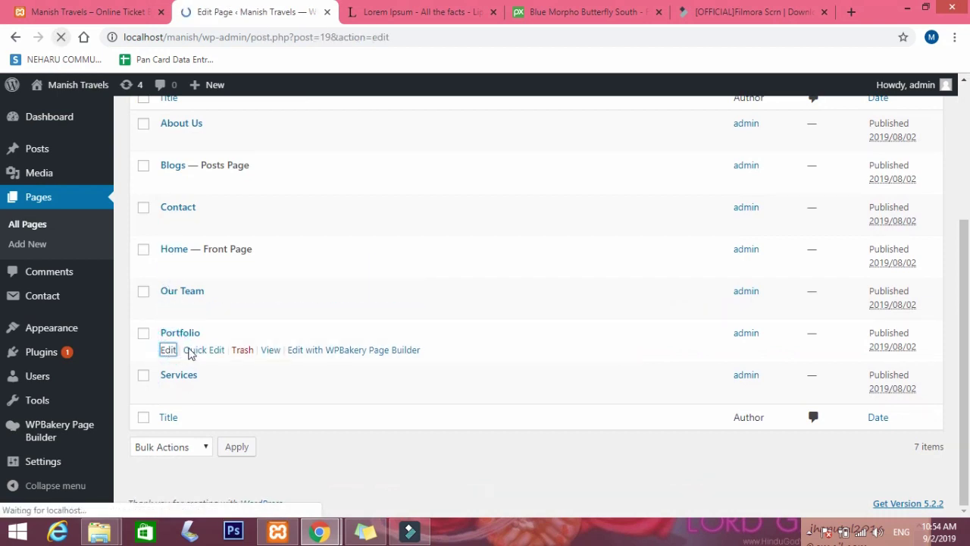
Look over the empty Portfolio editor, then go to the admin Dashboard.
scroll(320, 341, "down", 3)
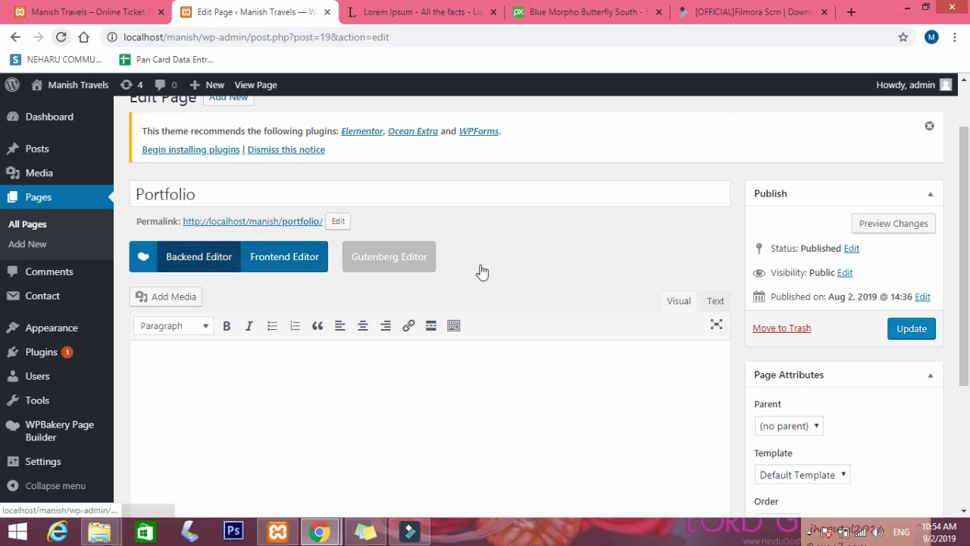
scroll(507, 275, "up", 1)
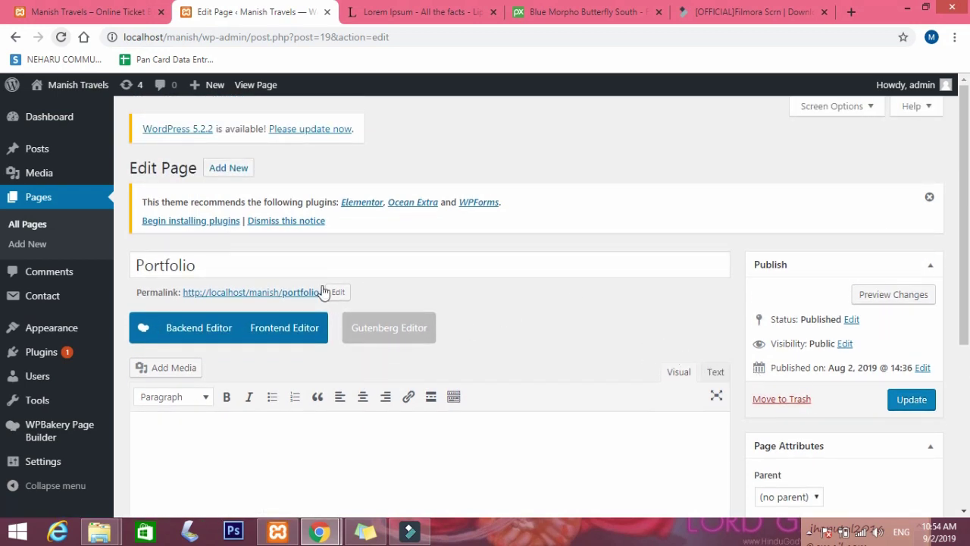
left_click(59, 119)
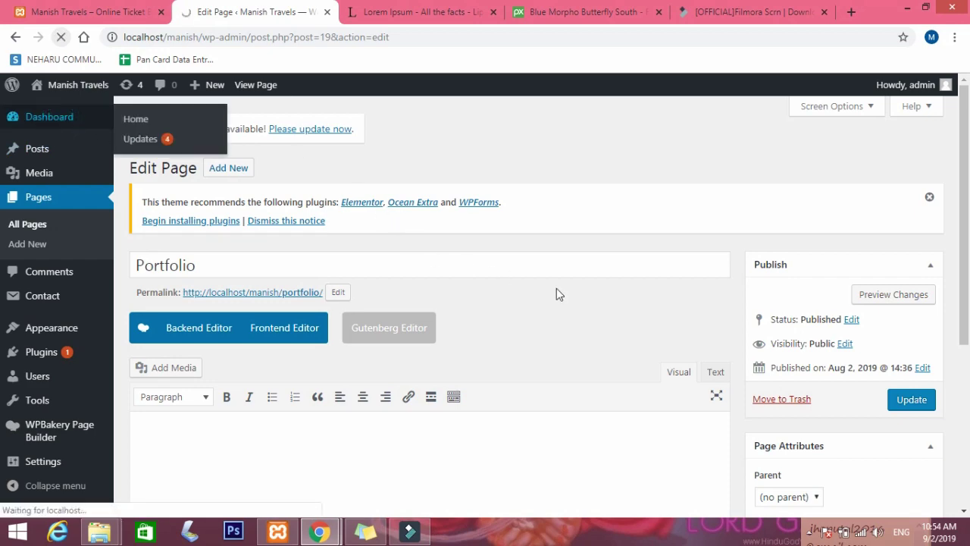
Scroll through the admin Dashboard and its Welcome to WordPress panel.
scroll(560, 322, "down", 1)
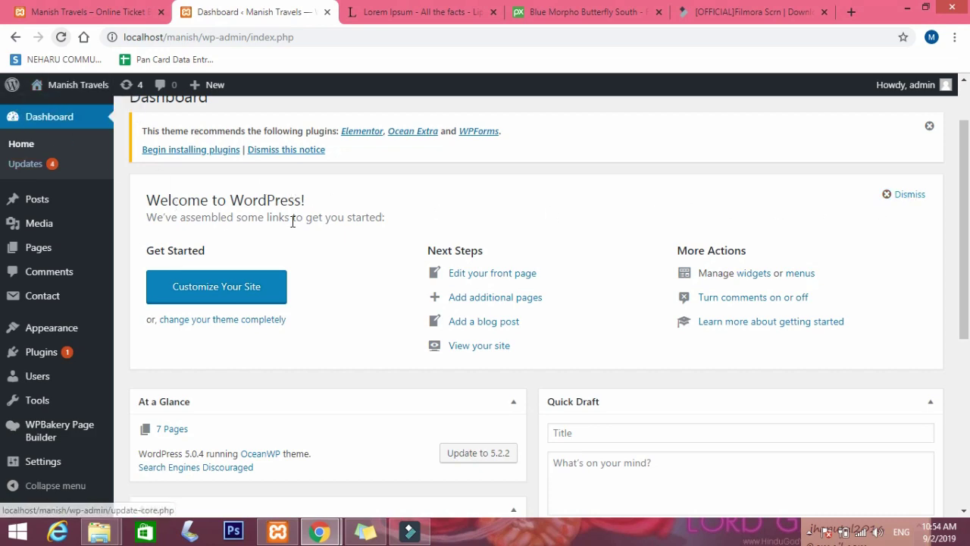
scroll(628, 255, "down", 3)
scroll(628, 256, "up", 2)
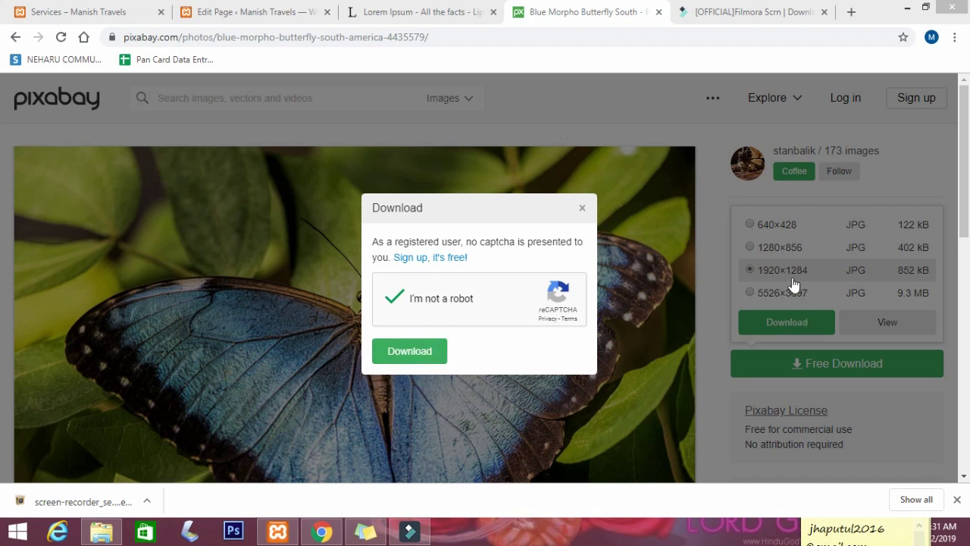
Download the Blue Morpho butterfly photo from Pixabay as the 1920×1284 JPG.
scroll(636, 258, "down", 2)
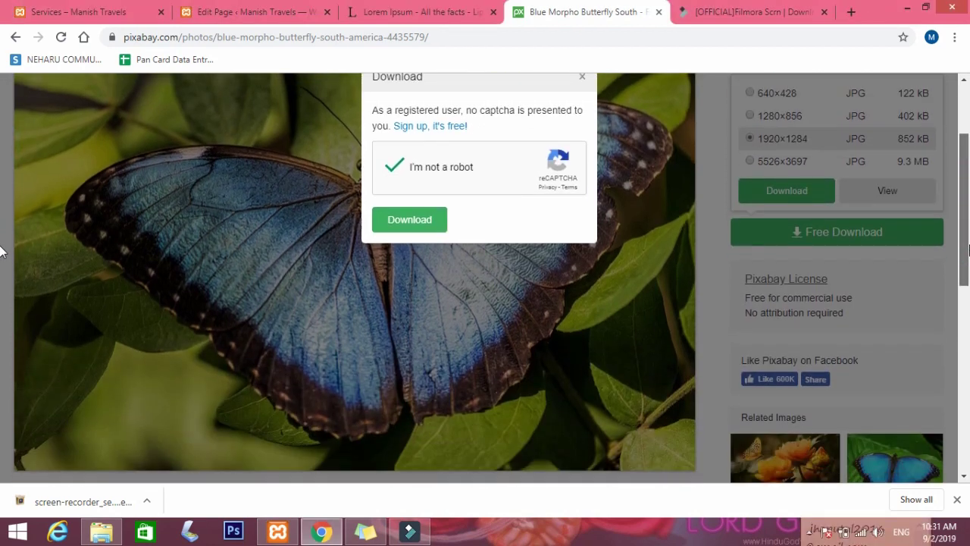
scroll(455, 262, "up", 1)
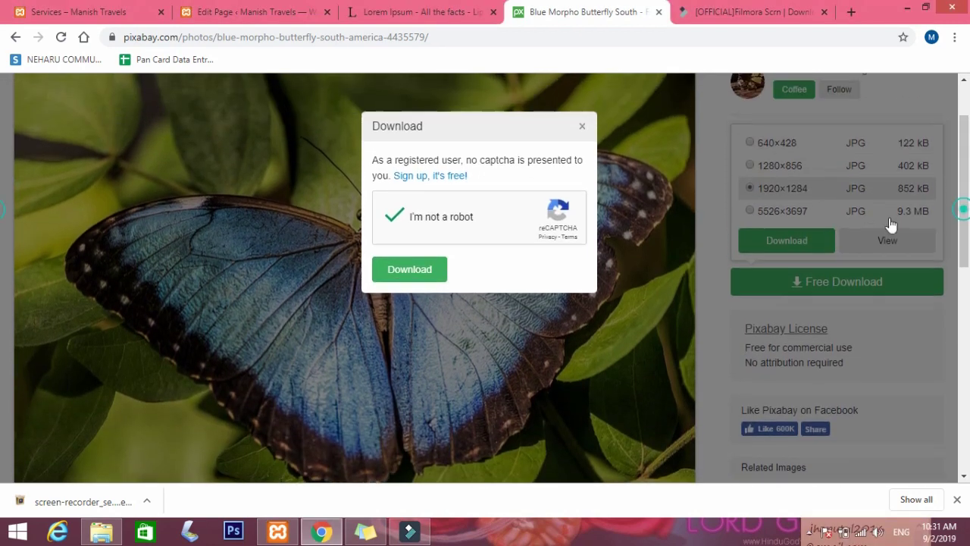
left_click(410, 273)
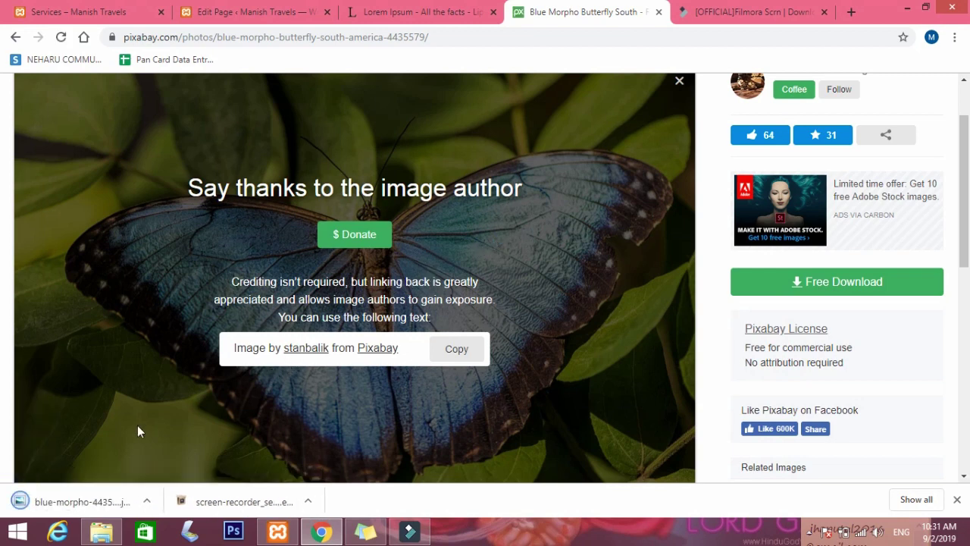
Show the downloaded butterfly image in its folder and copy the file.
left_click(148, 499)
left_click(182, 452)
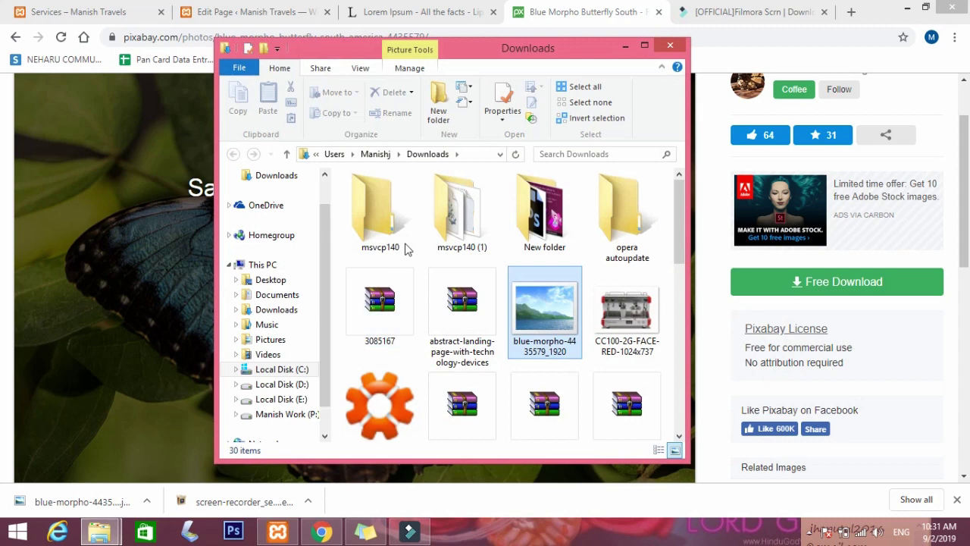
right_click(534, 327)
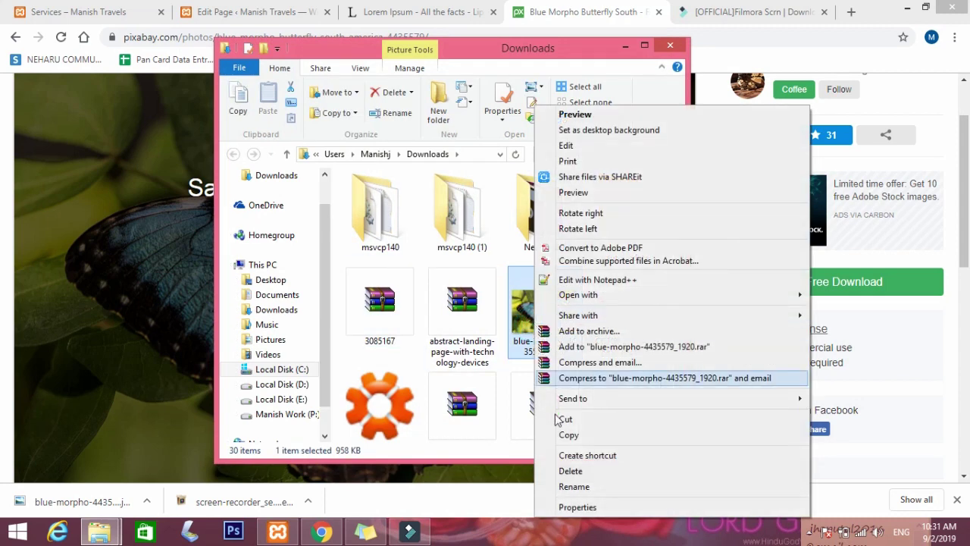
left_click(564, 438)
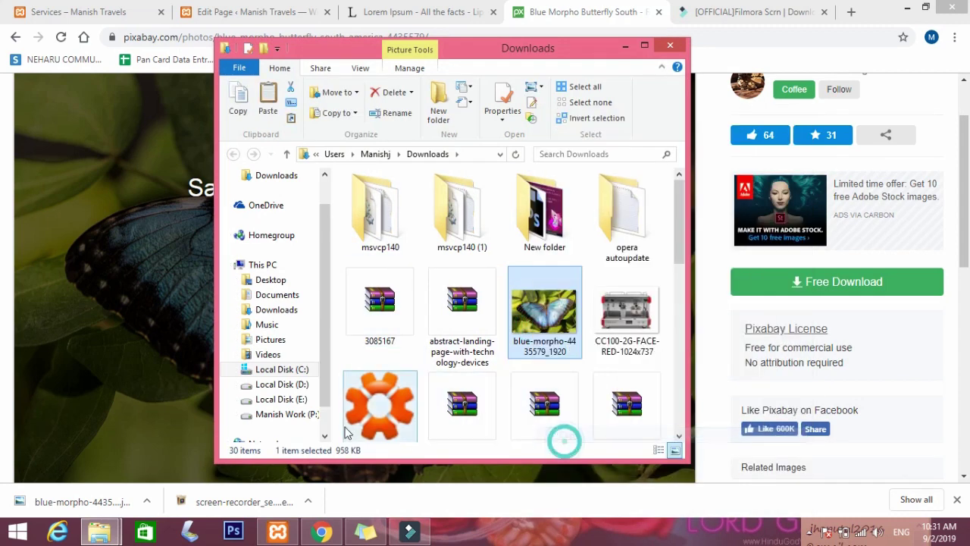
Paste the butterfly image into the tutorials folder on the Desktop.
left_click(273, 278)
double_click(542, 297)
right_click(548, 301)
left_click(582, 398)
left_click(626, 46)
left_click(757, 14)
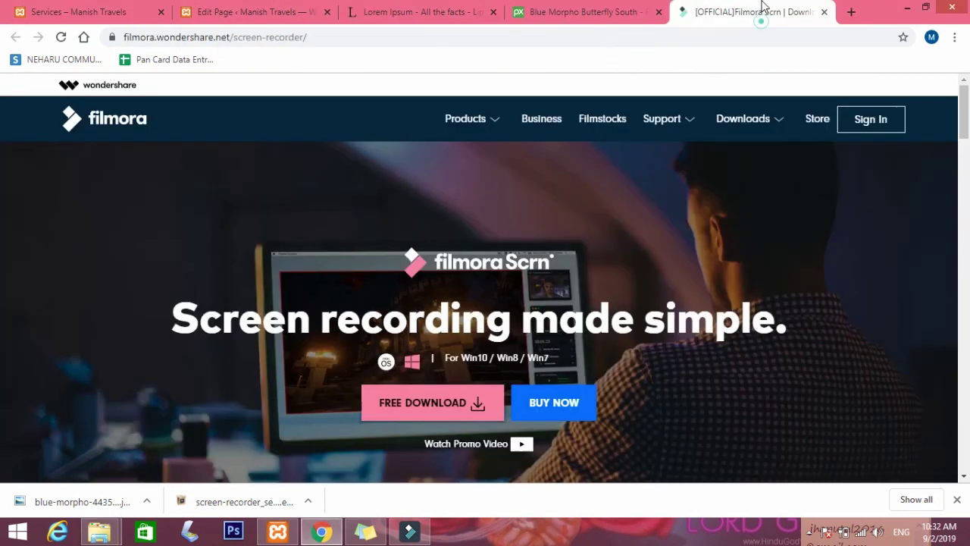
Select the 'Where does it come from?' passage on lipsum.com, then return to Edit Page.
left_click(367, 16)
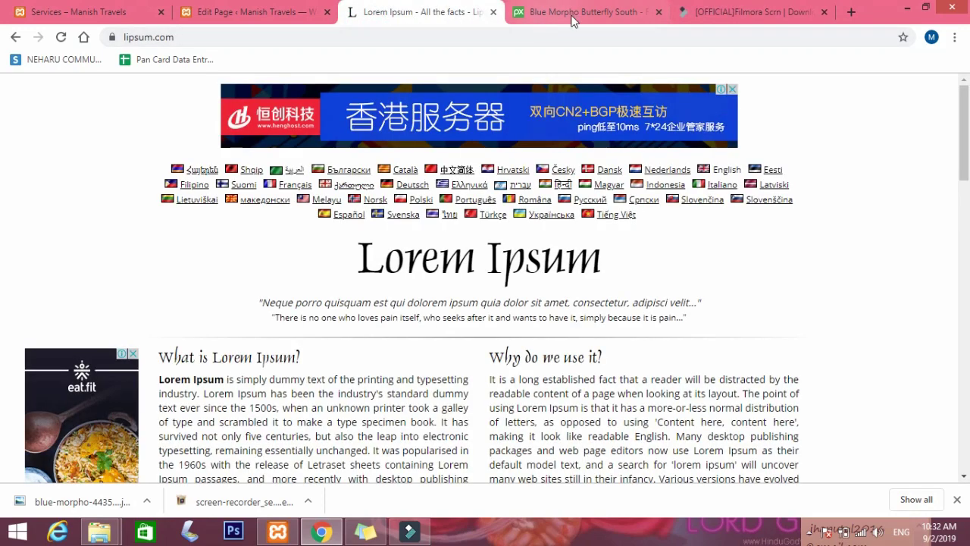
scroll(422, 297, "down", 5)
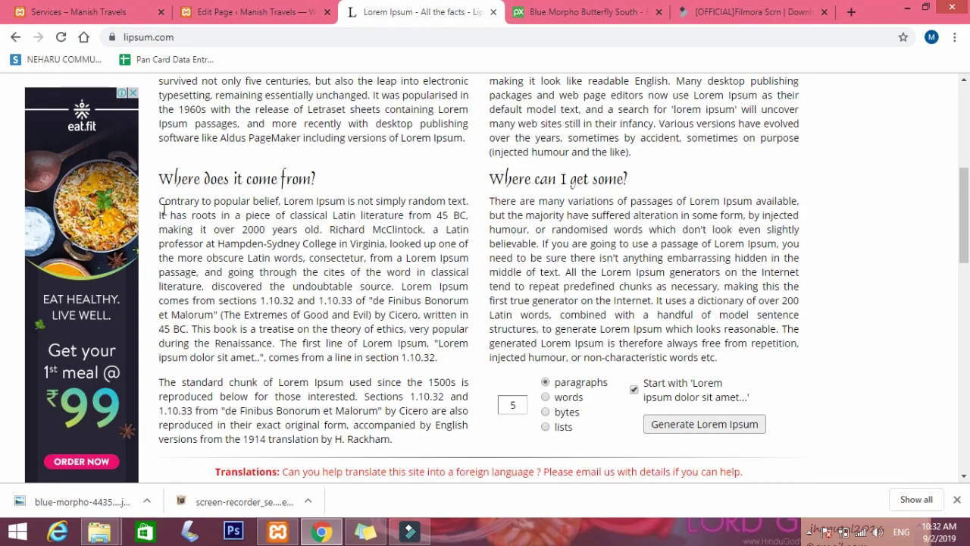
left_click_drag(162, 177, 356, 342)
left_click(451, 303)
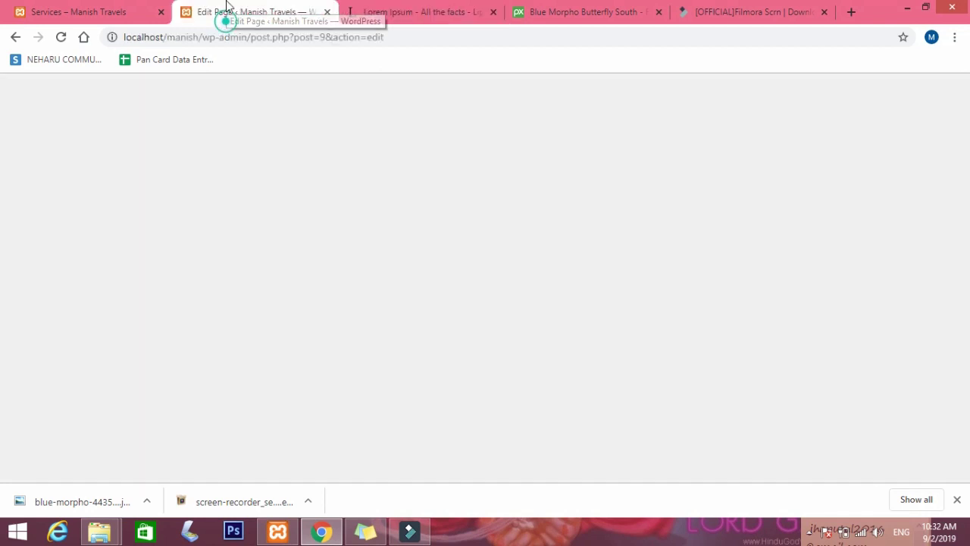
left_click(246, 11)
Switch the Home page to the WPBakery Backend Editor and add a Text Block.
scroll(186, 322, "down", 2)
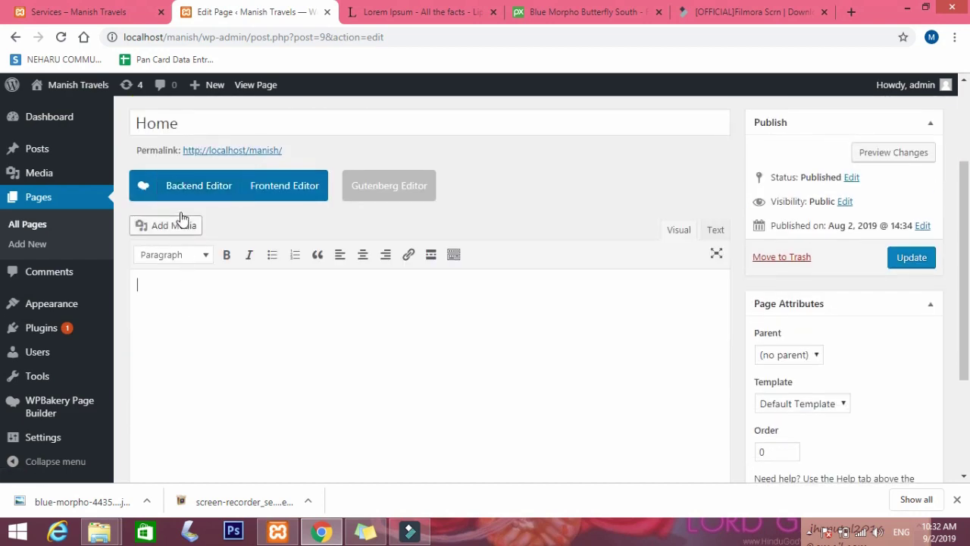
left_click(189, 187)
scroll(394, 356, "down", 3)
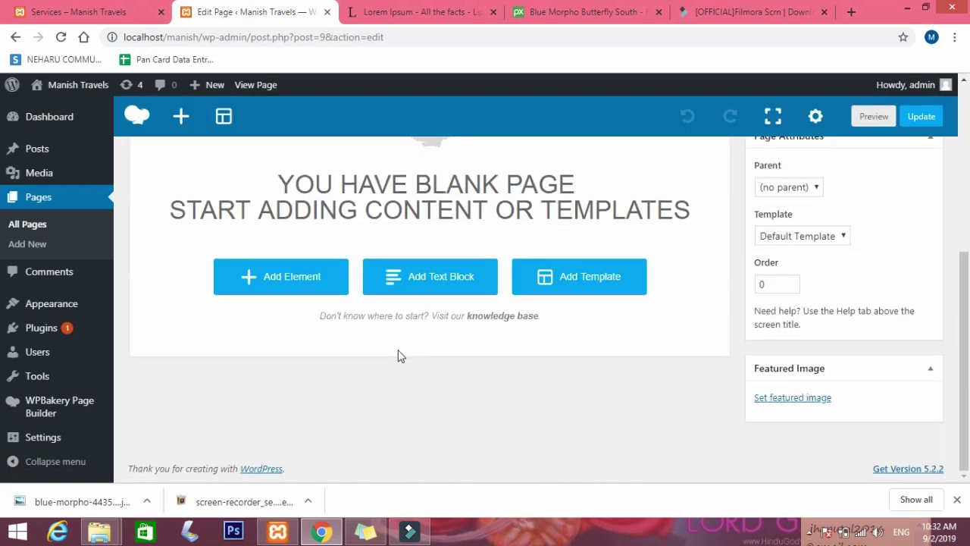
left_click(418, 281)
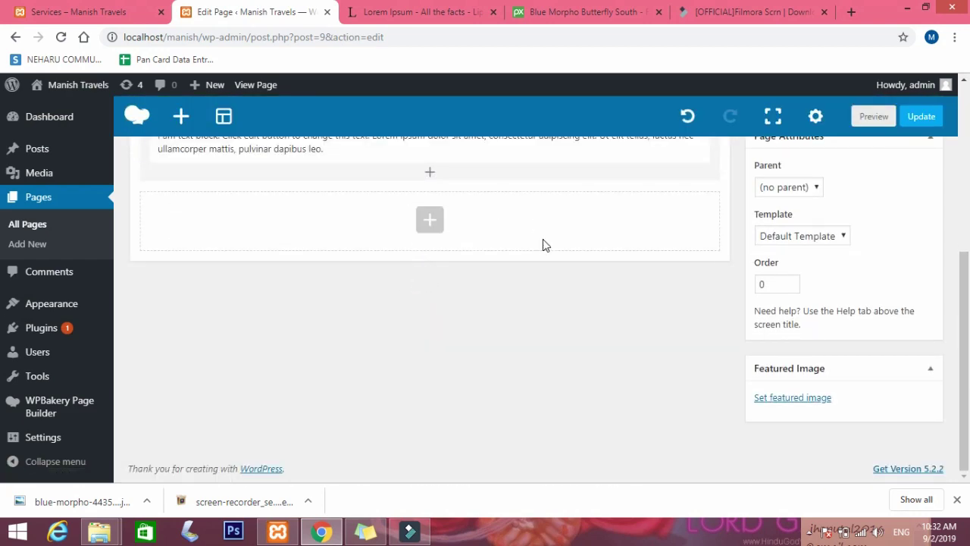
Add a Custom Heading above the text block and delete its default text.
scroll(542, 243, "up", 3)
scroll(584, 311, "down", 1)
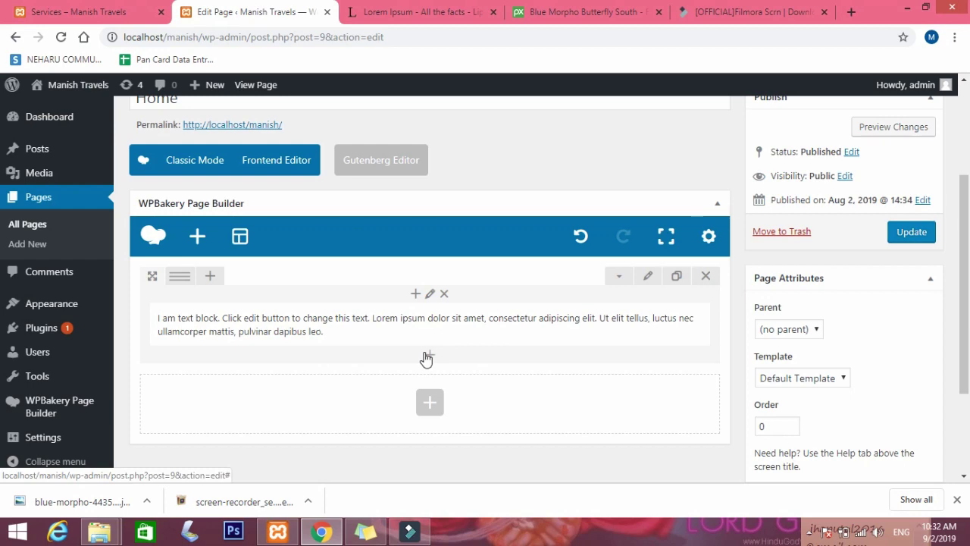
left_click(414, 295)
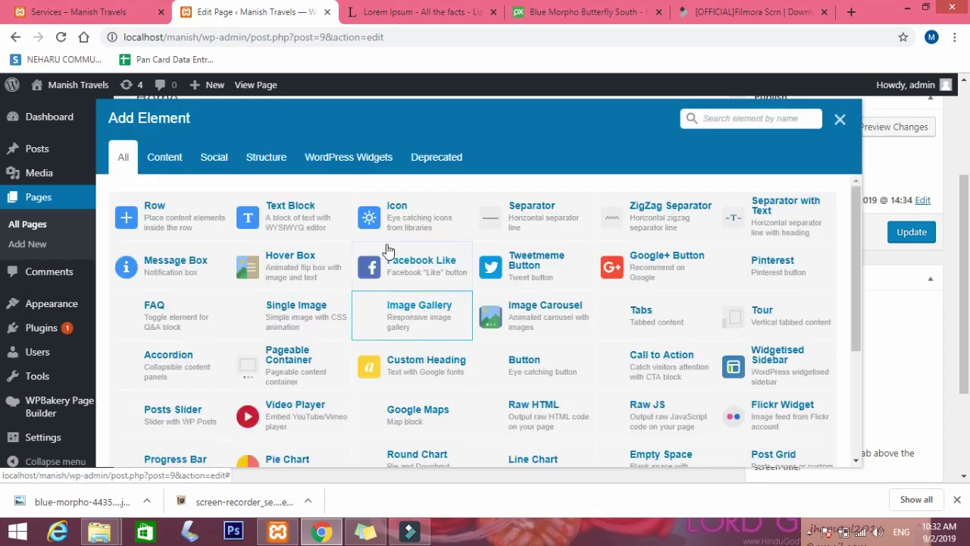
left_click(405, 369)
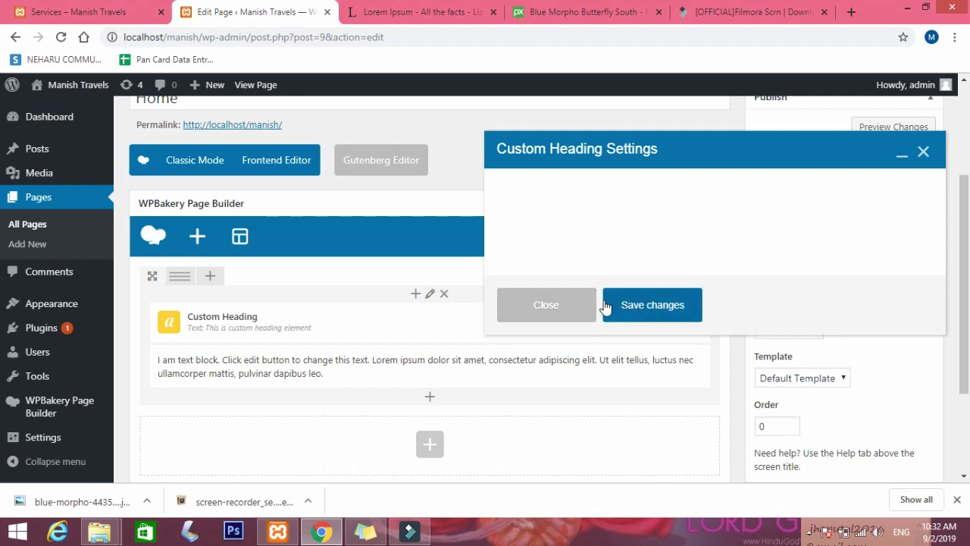
left_click_drag(645, 320, 531, 324)
key("ctrl+a")
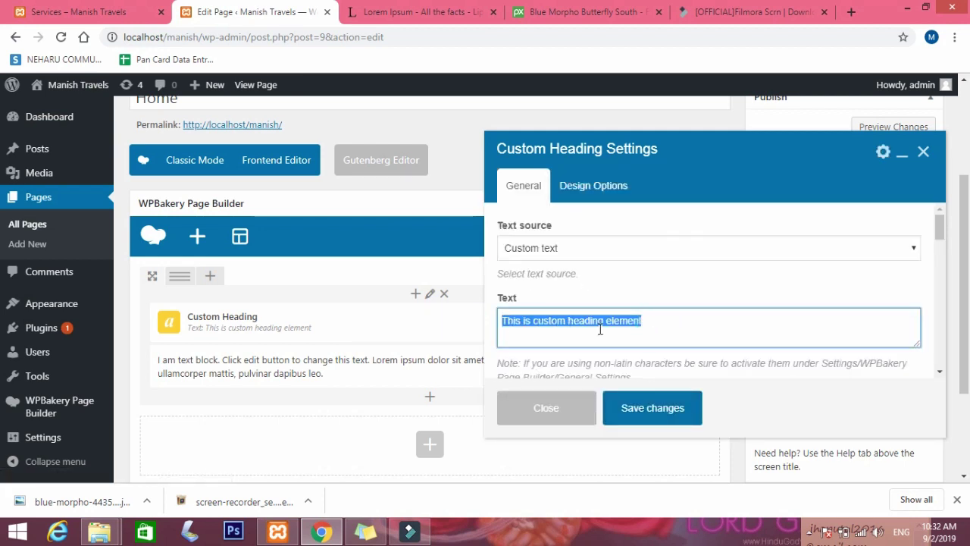
key("BackSpace")
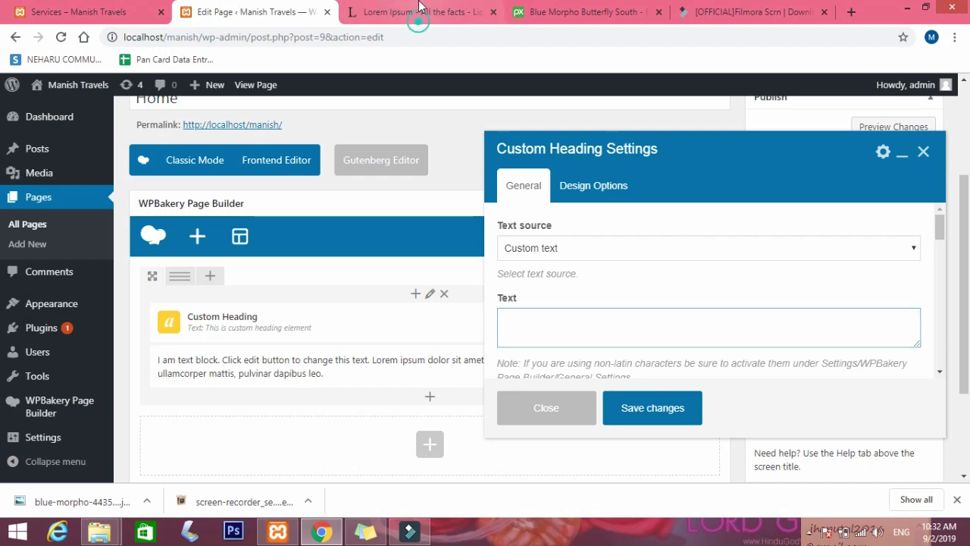
Paste 'Where does it come from?' from lipsum.com as the heading text.
left_click(413, 12)
mouse_move(322, 180)
left_mouse_down()
mouse_move(182, 178)
mouse_move(317, 178)
left_mouse_up()
left_click(206, 191)
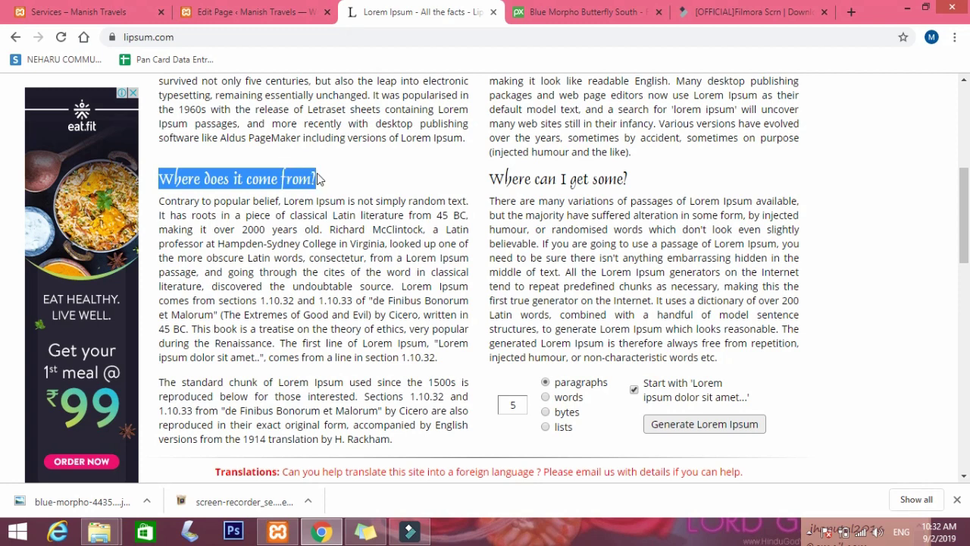
left_click(228, 12)
key("ctrl+v")
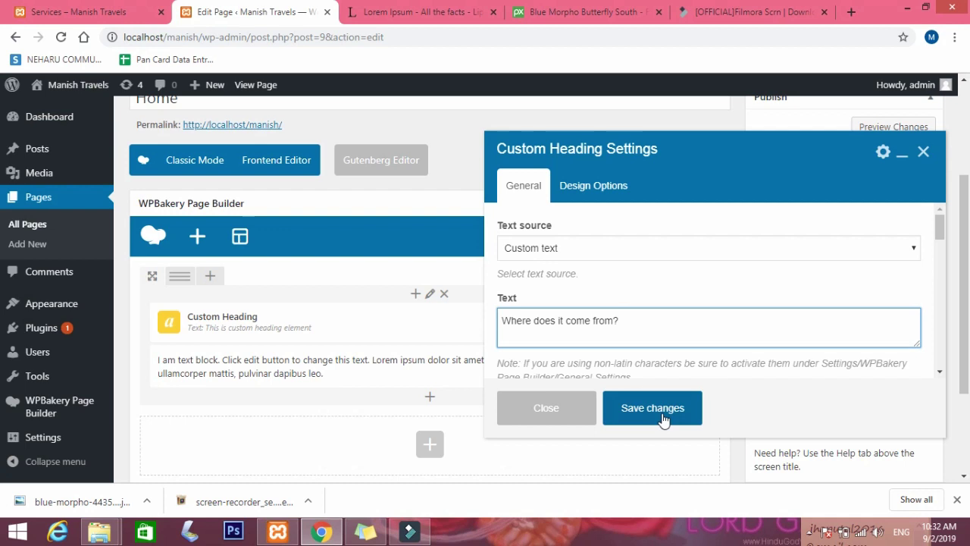
Keep the h2 tag and set font size 37 and line height 1.2.
scroll(634, 356, "down", 2)
scroll(551, 331, "up", 1)
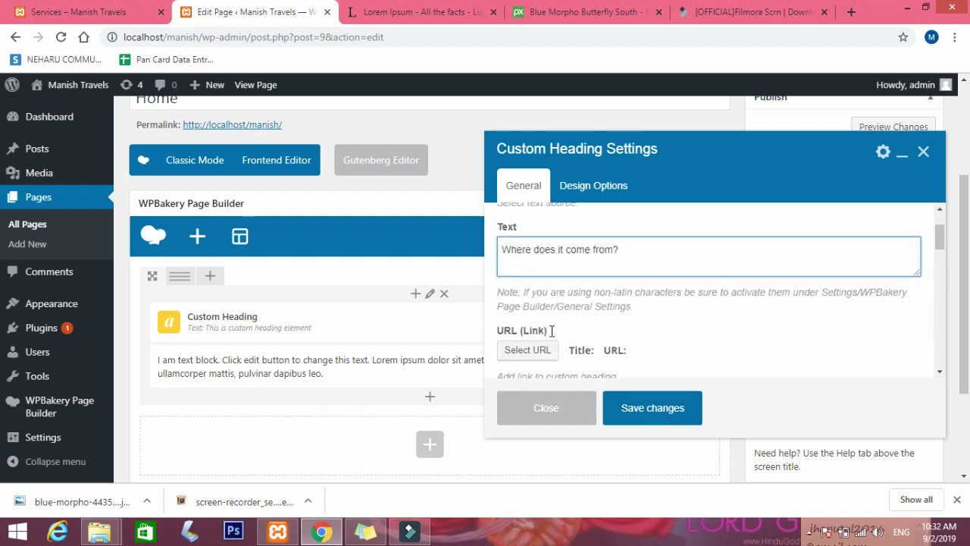
scroll(551, 330, "down", 2)
left_click(547, 282)
left_click(547, 282)
scroll(542, 324, "down", 2)
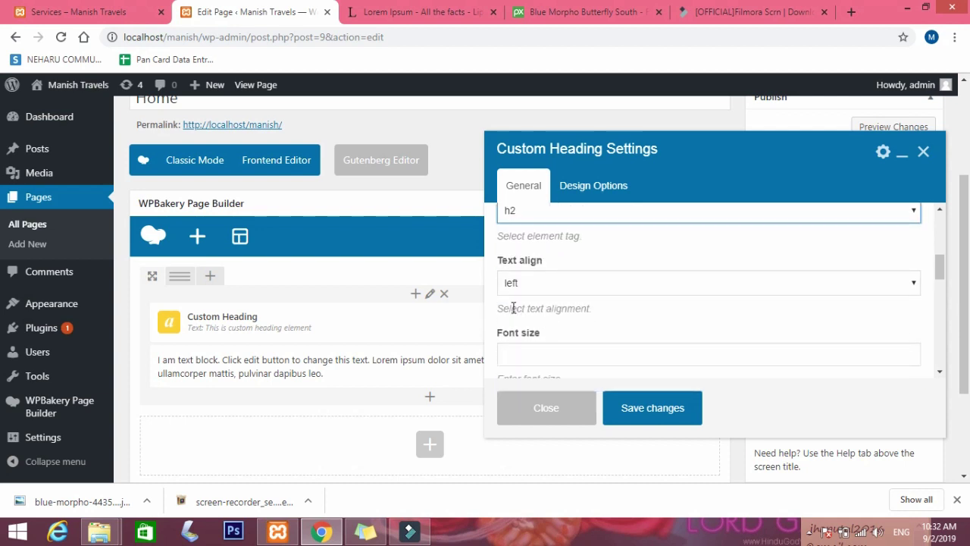
left_click(536, 281)
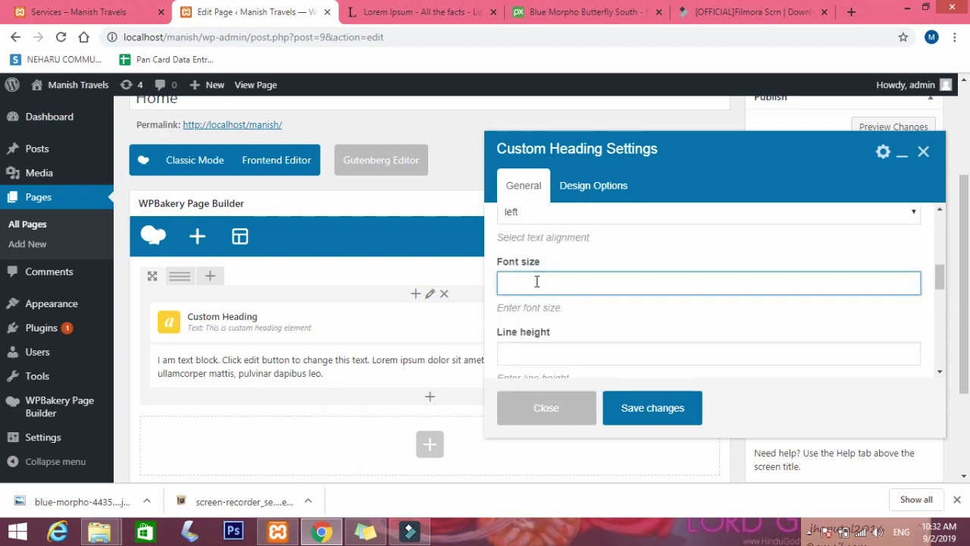
type("37")
scroll(553, 295, "down", 1)
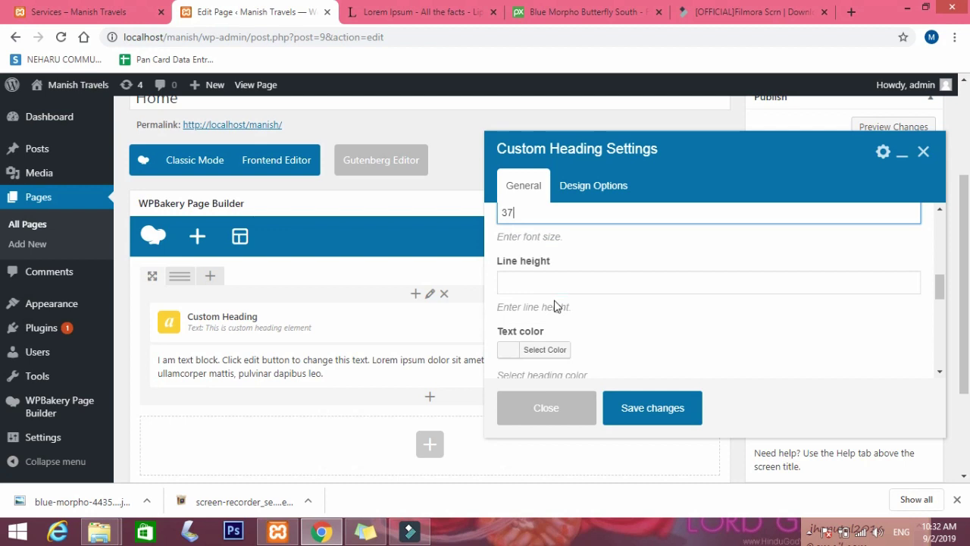
left_click(557, 283)
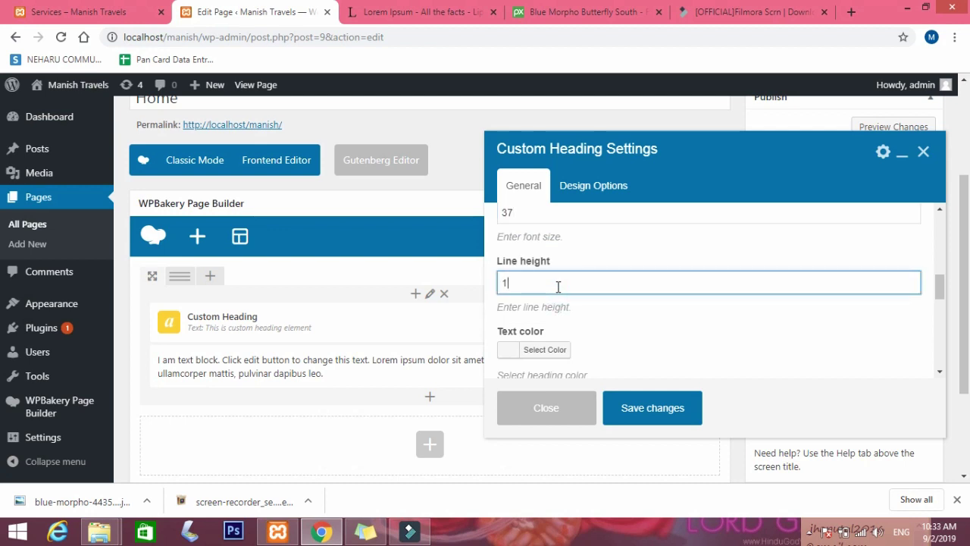
type("1.2")
Choose Lora as the heading's Google font family and save the settings.
scroll(558, 286, "down", 1)
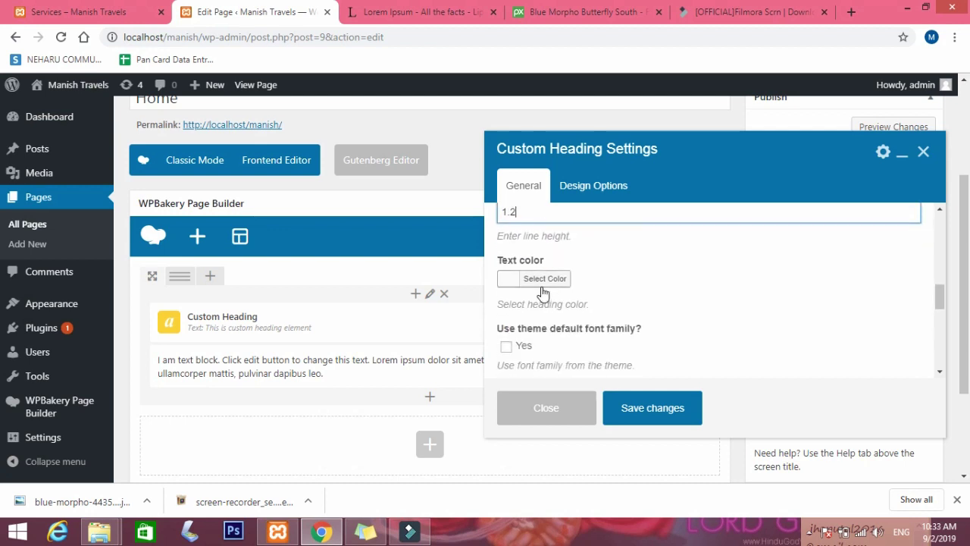
scroll(573, 303, "down", 1)
scroll(565, 294, "down", 1)
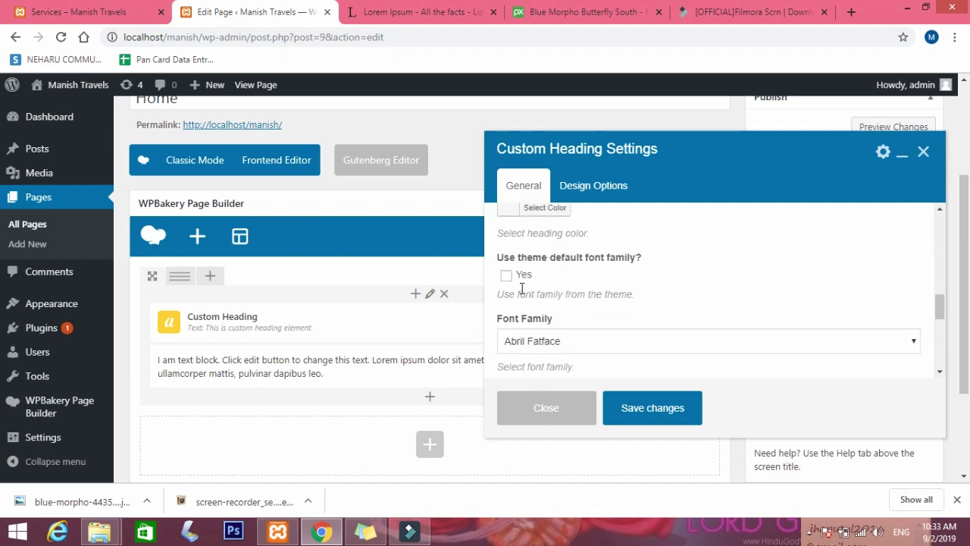
scroll(528, 329, "down", 3)
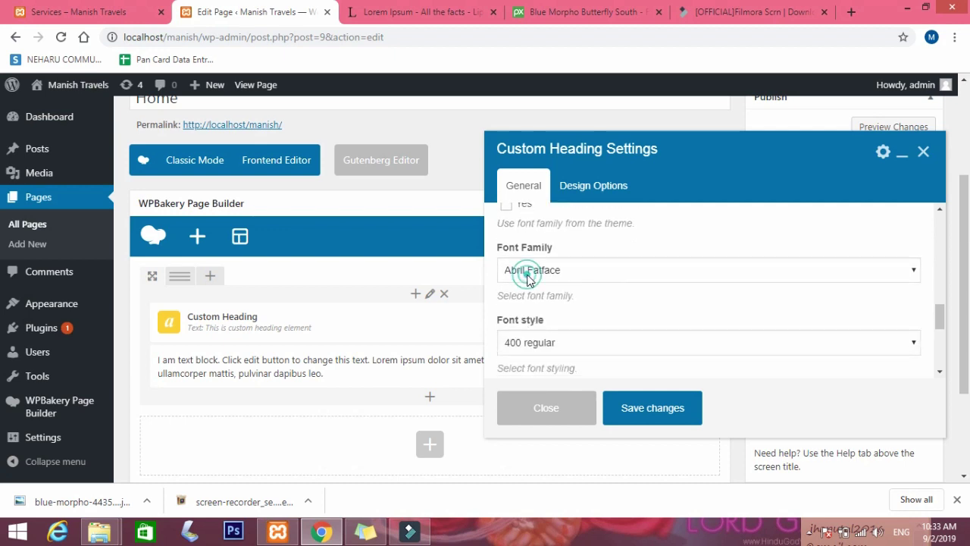
left_click(520, 270)
scroll(538, 214, "down", 5)
scroll(542, 219, "down", 1)
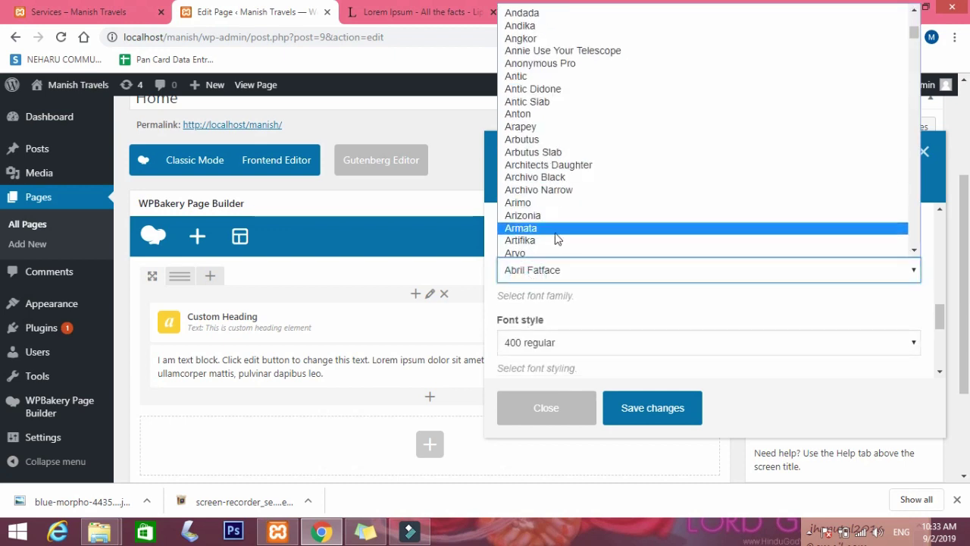
scroll(550, 218, "down", 10)
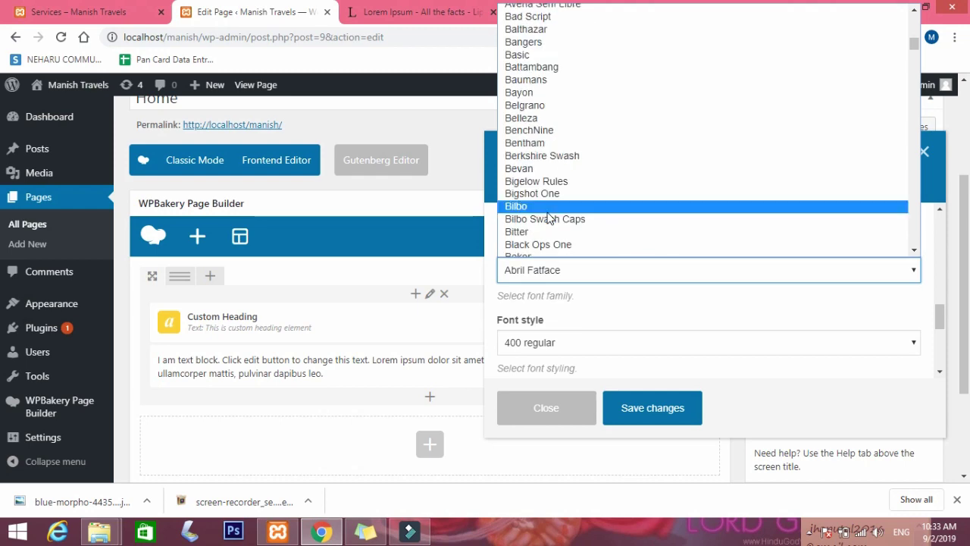
key("l")
scroll(548, 218, "down", 15)
scroll(549, 218, "up", 1)
scroll(548, 217, "up", 10)
scroll(551, 218, "down", 4)
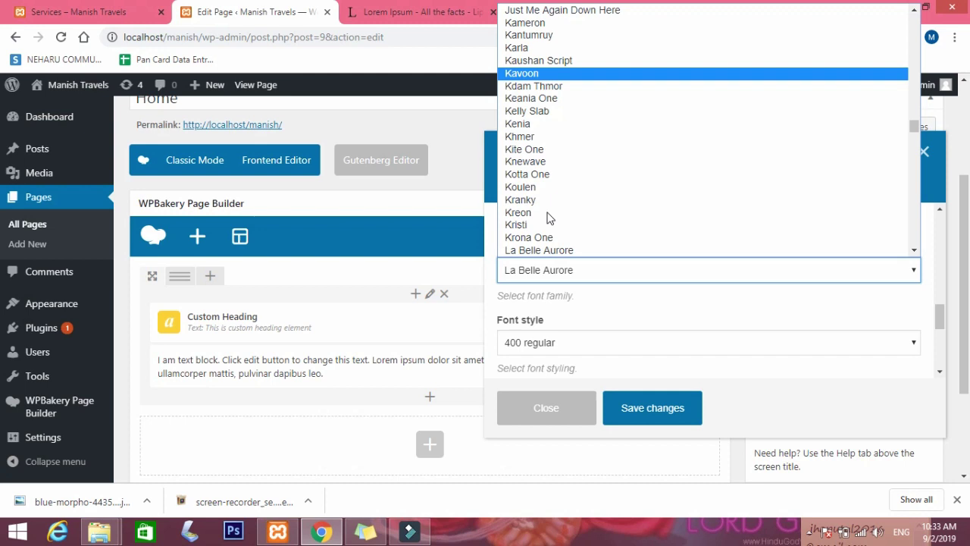
scroll(550, 219, "down", 4)
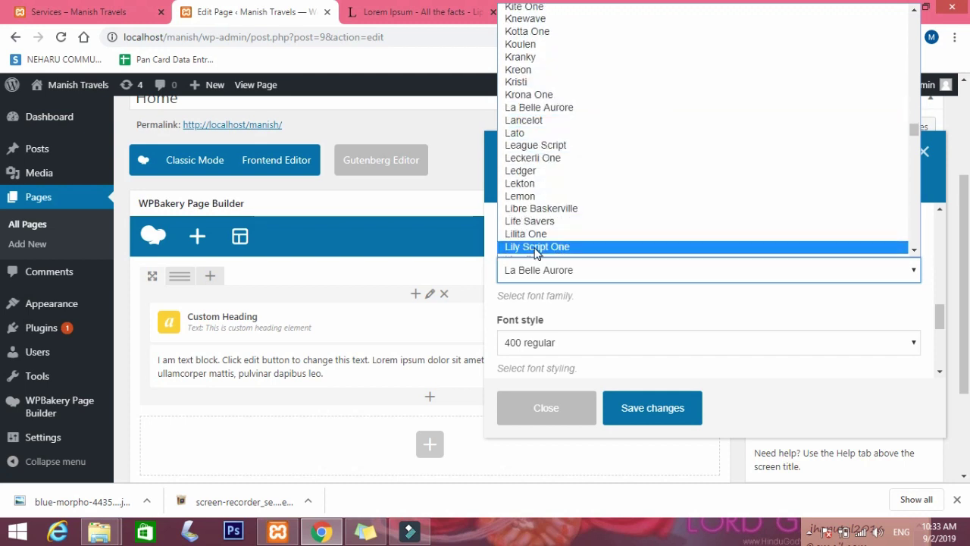
scroll(535, 246, "down", 6)
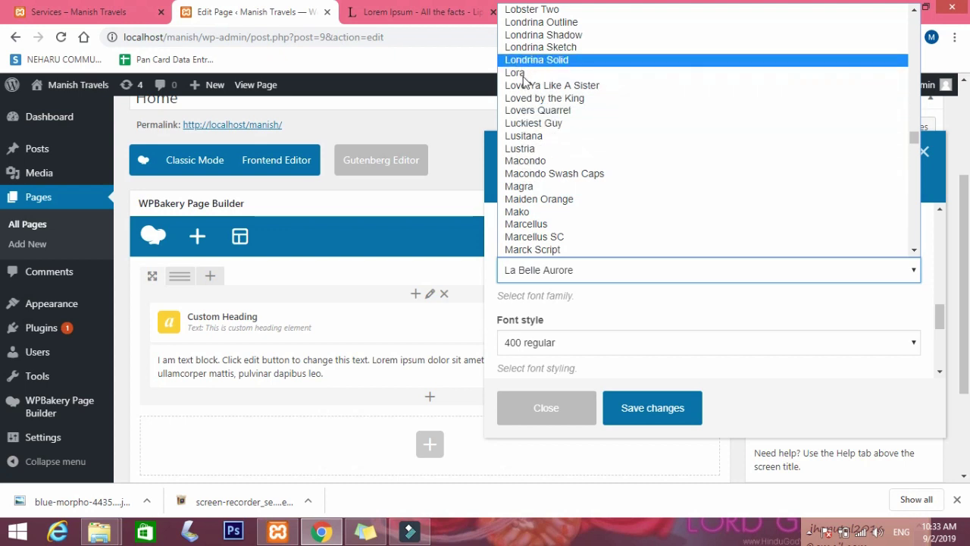
left_click(523, 85)
left_click(561, 278)
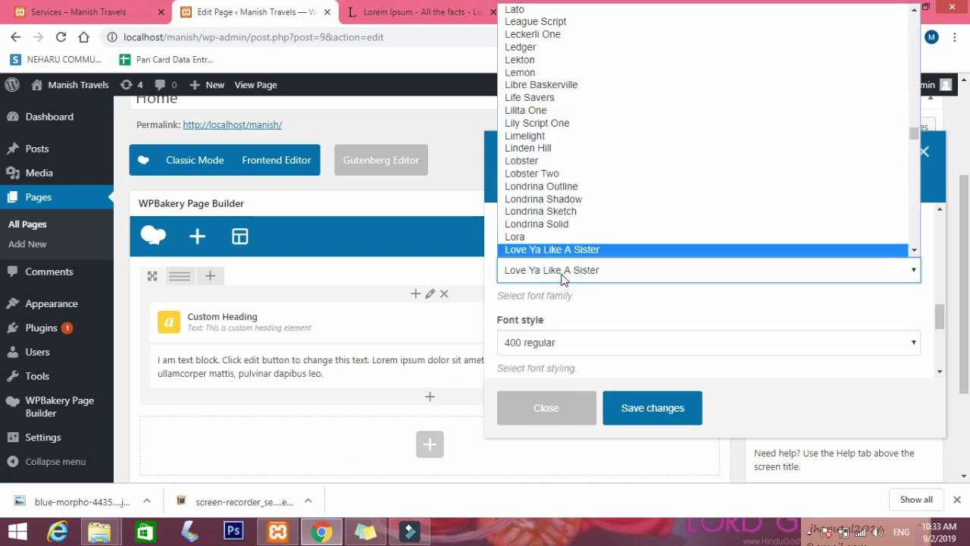
left_click(554, 224)
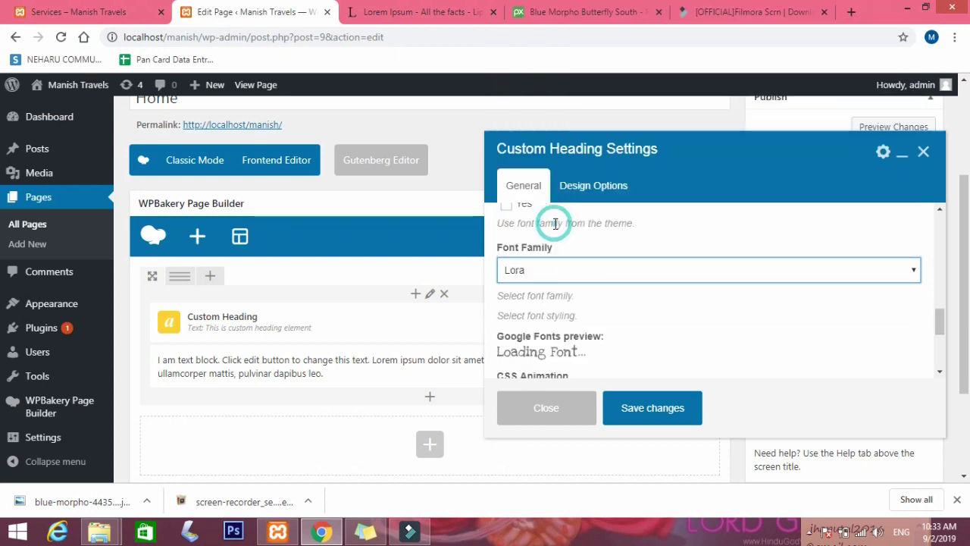
left_click(653, 408)
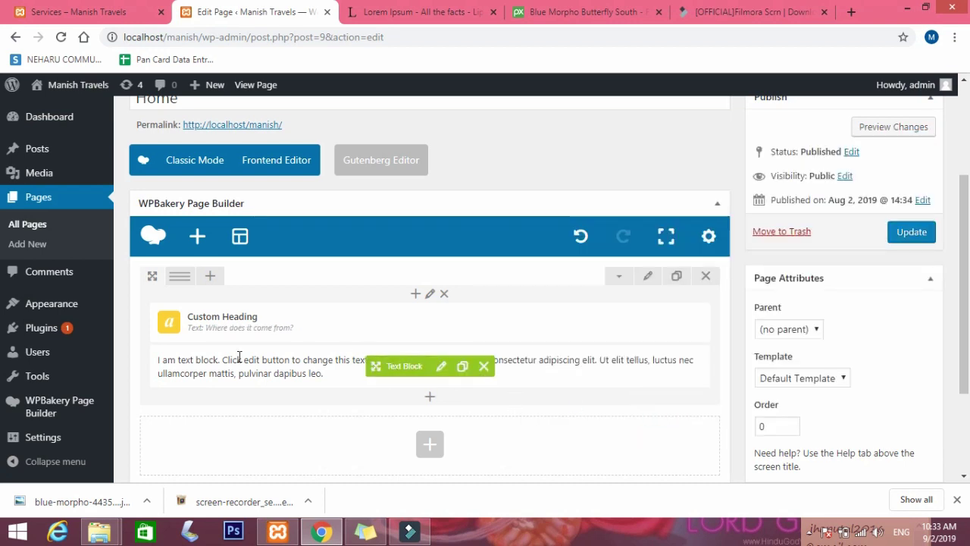
Select the two lipsum.com paragraphs starting with 'Contrary to popular belief'.
left_click(440, 367)
left_click(420, 12)
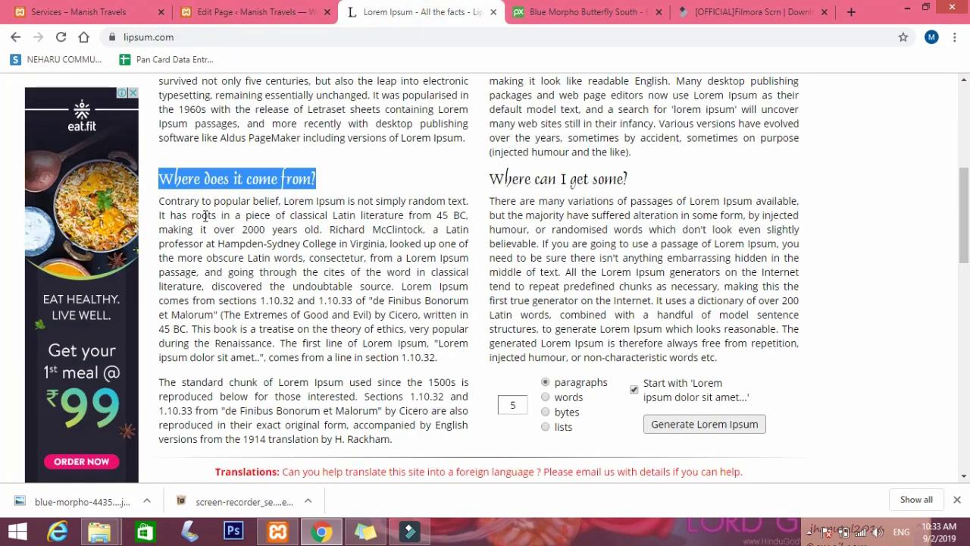
left_click_drag(161, 203, 447, 443)
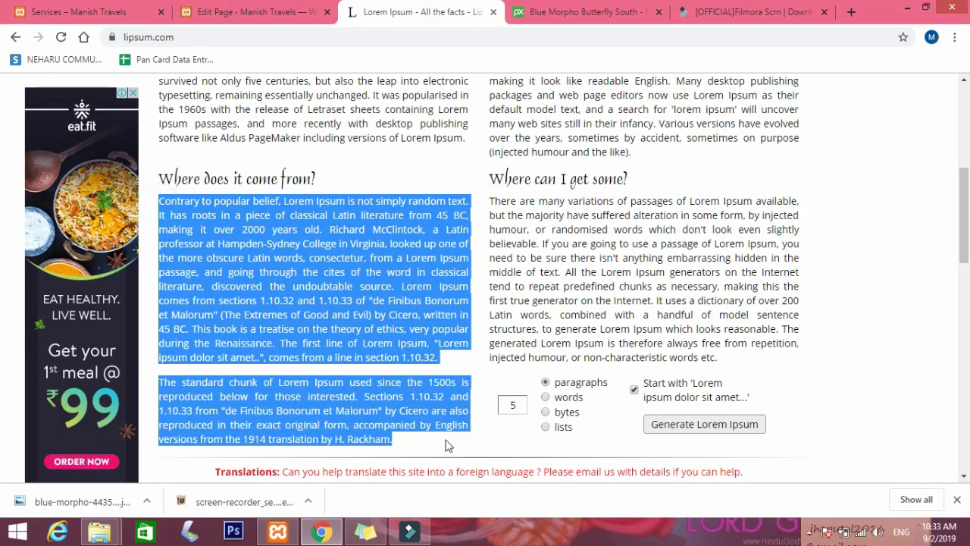
left_click(445, 443)
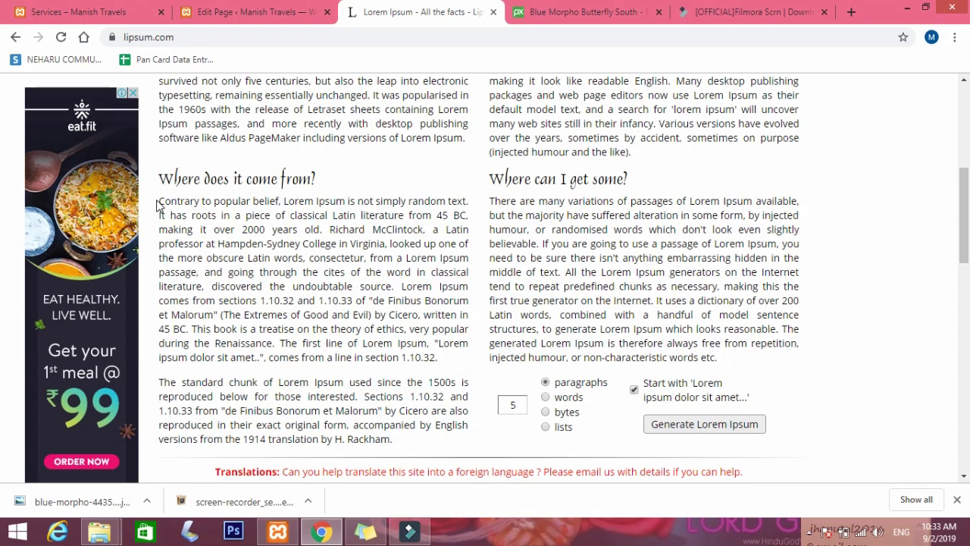
left_click(158, 201, "shift")
left_click(194, 232)
left_click_drag(159, 199, 400, 439)
key("ctrl+c")
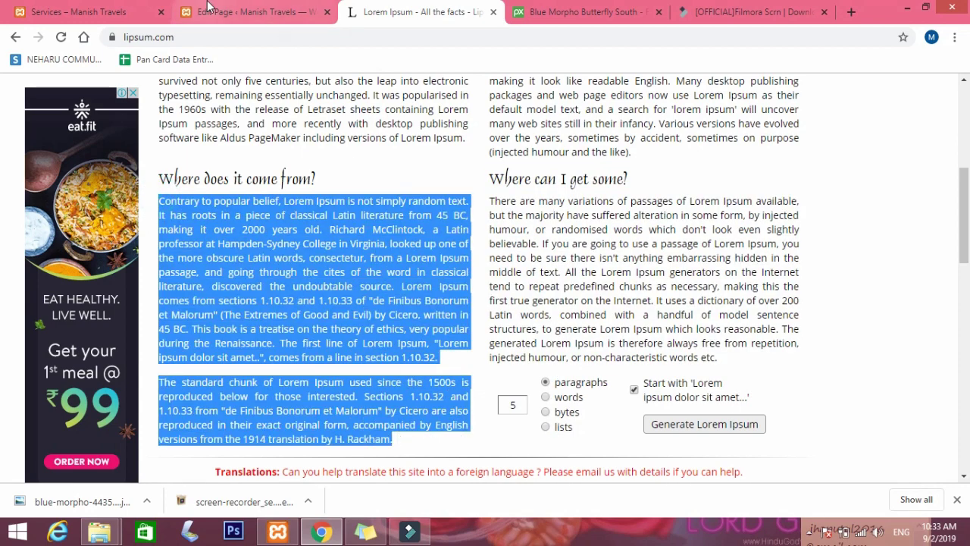
Replace the Text Block's placeholder with the pasted paragraphs and save.
left_click(250, 12)
left_click(571, 341)
key("ctrl+a")
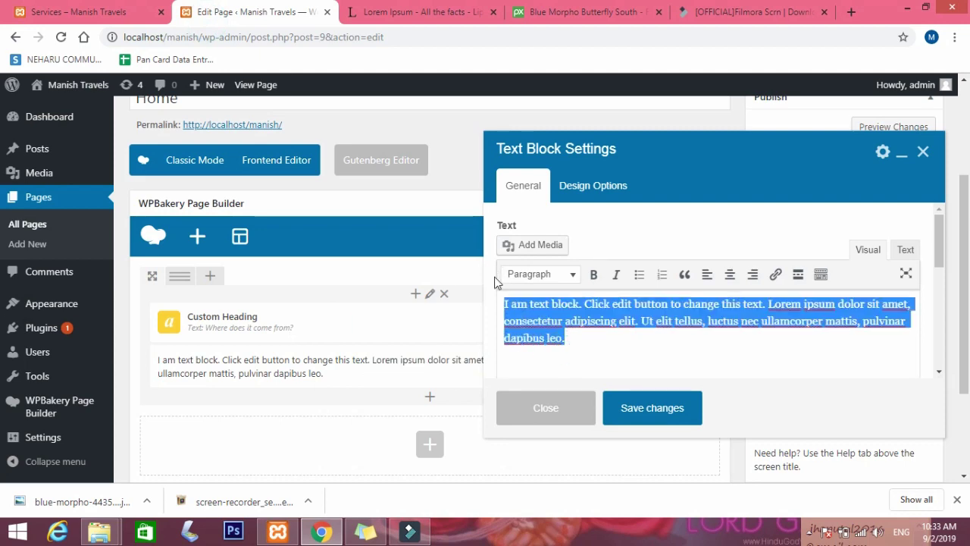
key("ctrl+v")
left_click(650, 413)
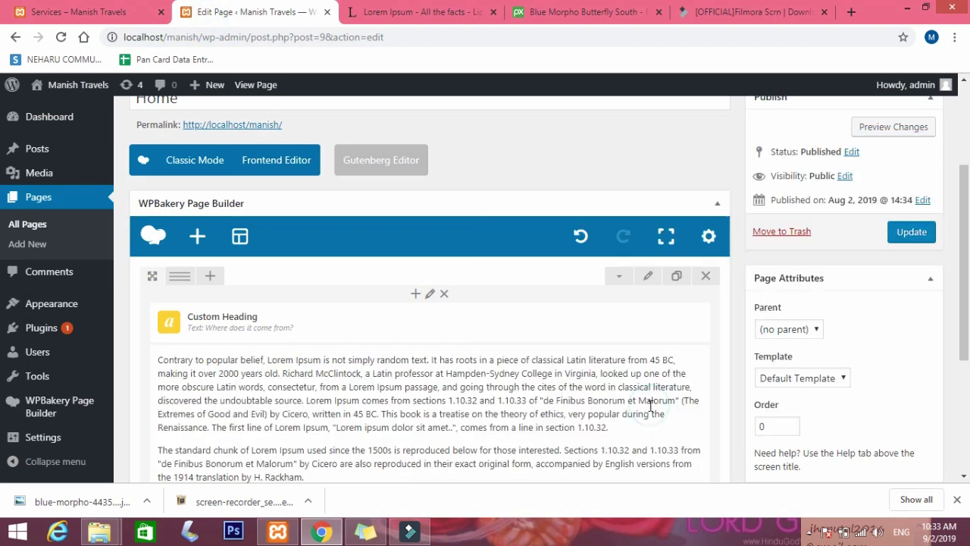
Update the Home page to publish its changes and dismiss the downloads bar.
left_click(918, 233)
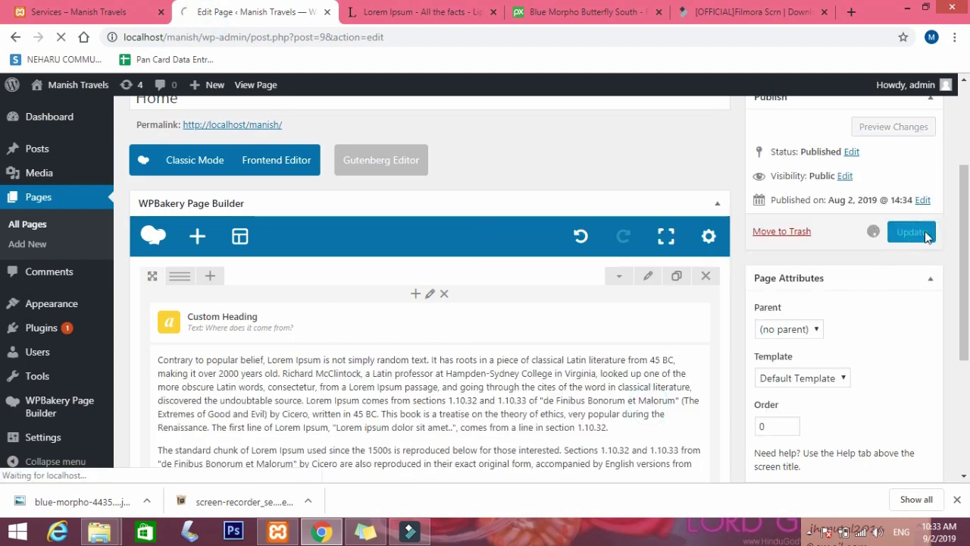
mouse_move(267, 343)
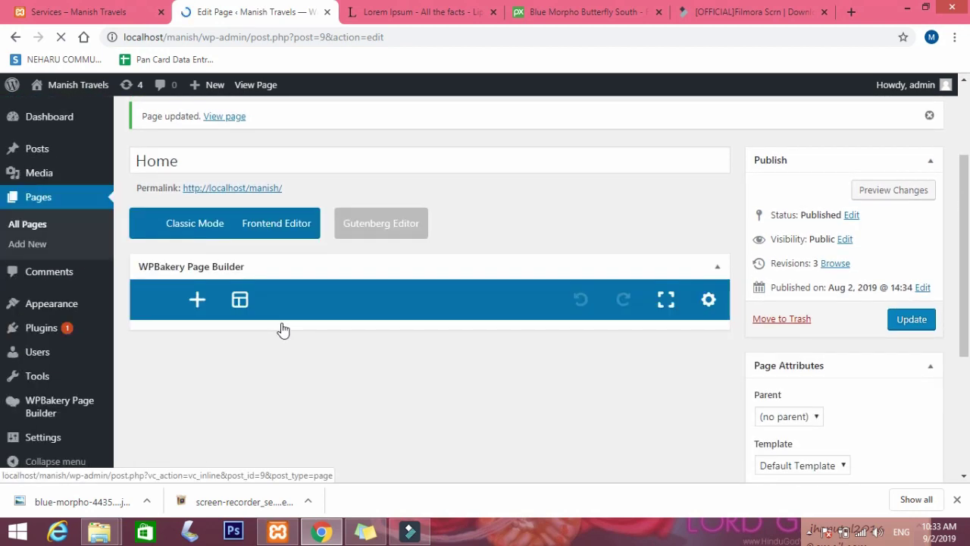
scroll(452, 413, "down", 1)
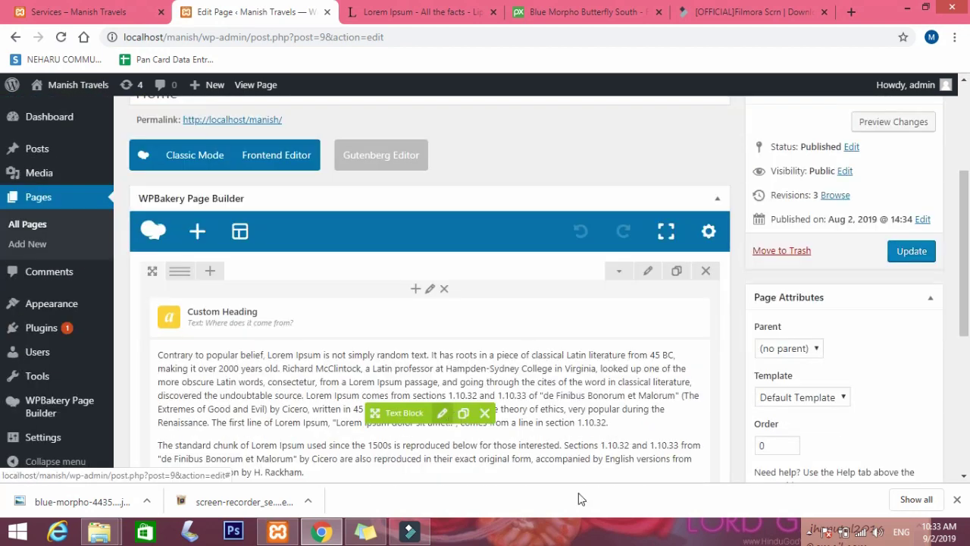
left_click(957, 500)
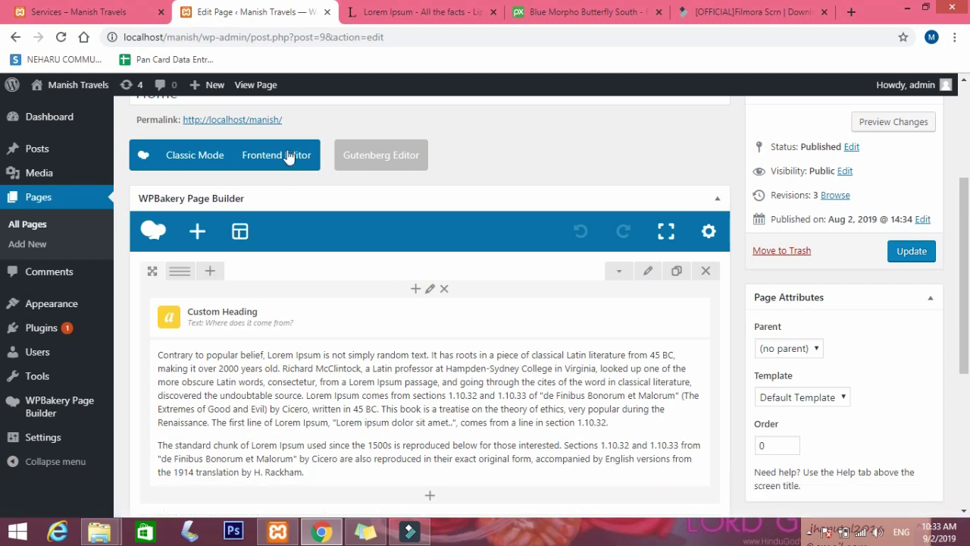
Check the still-empty live Services page, then return to the Home page editor and Chrome's menu.
left_click(113, 9)
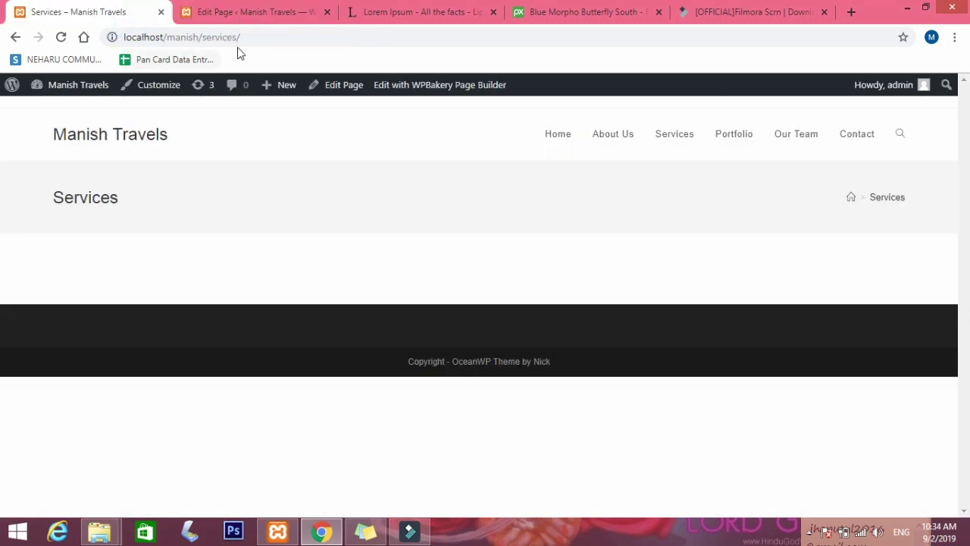
left_click(954, 37)
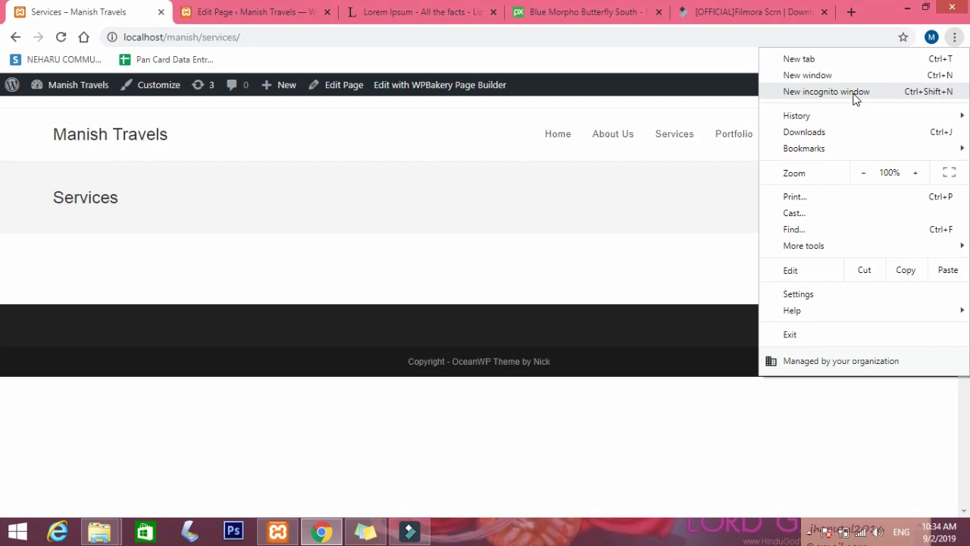
left_click(258, 12)
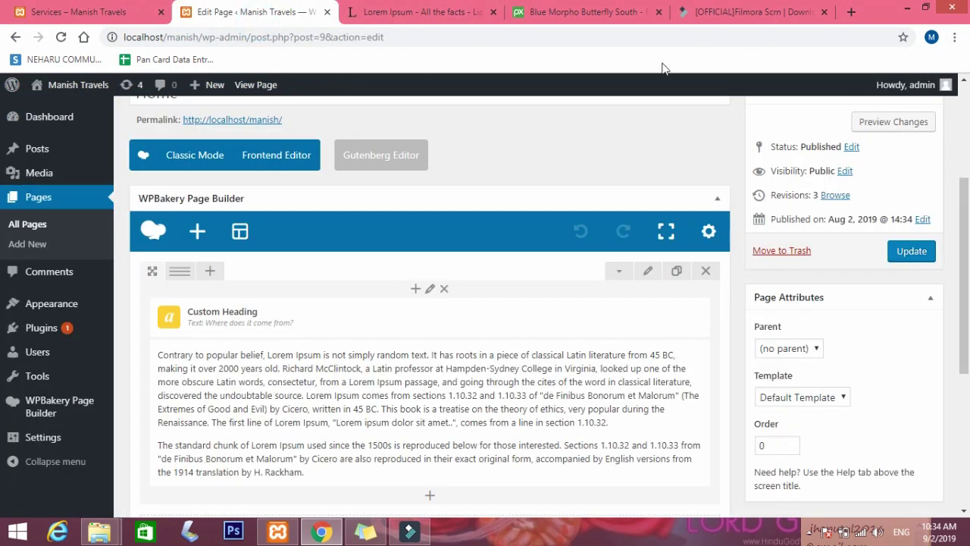
left_click(953, 37)
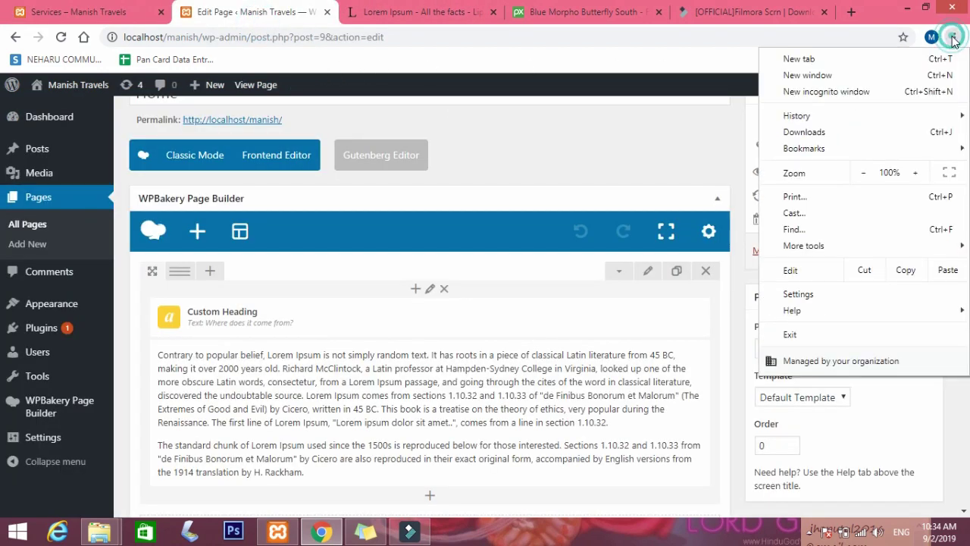
In a new incognito window, load localhost/manish and review the heading and Lorem Ipsum paragraphs.
left_click(831, 92)
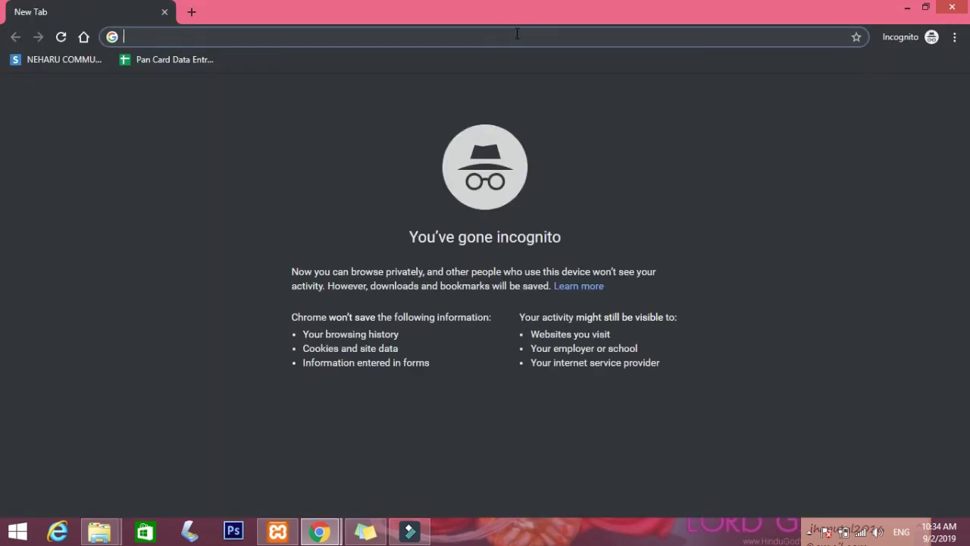
type("localhoho")
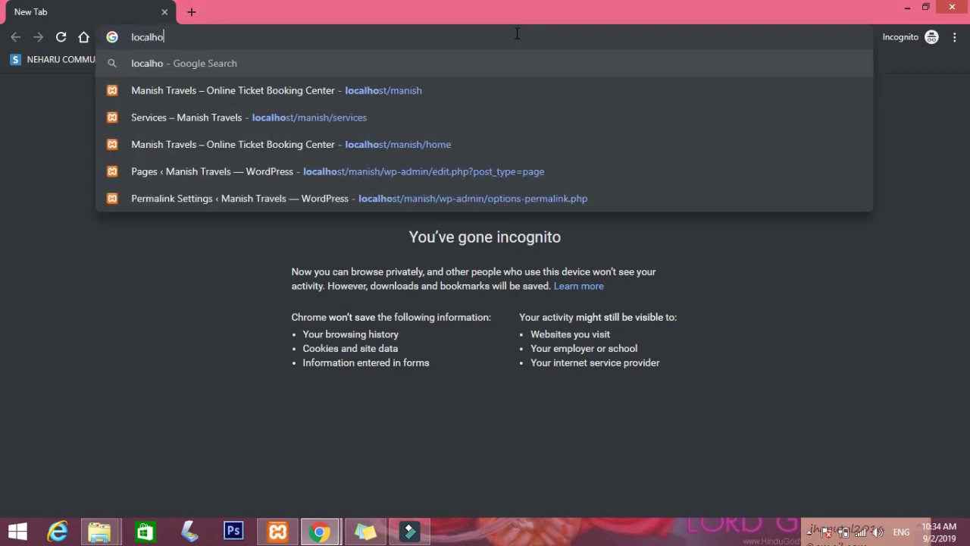
key("BackSpace")
key("BackSpace")
type("st")
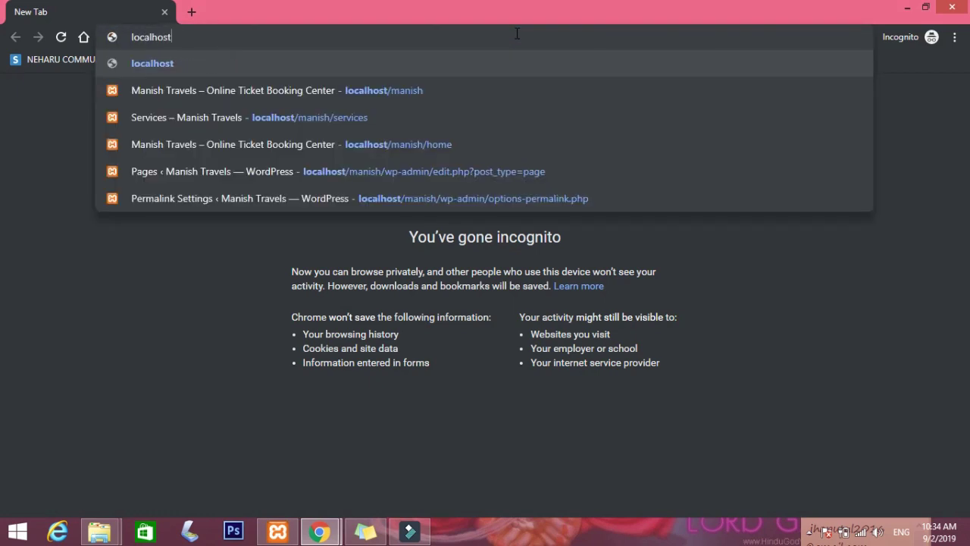
type("/manish")
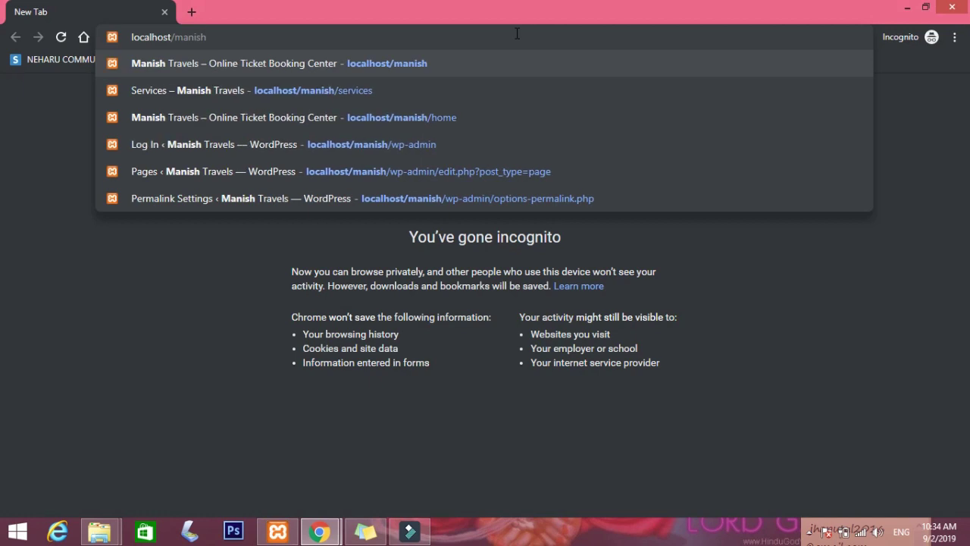
key("Return")
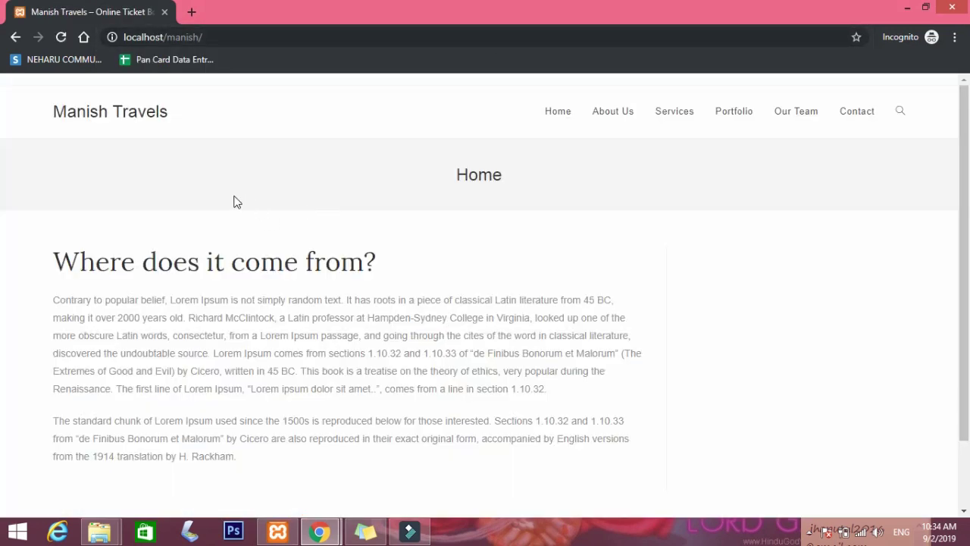
scroll(122, 250, "down", 1)
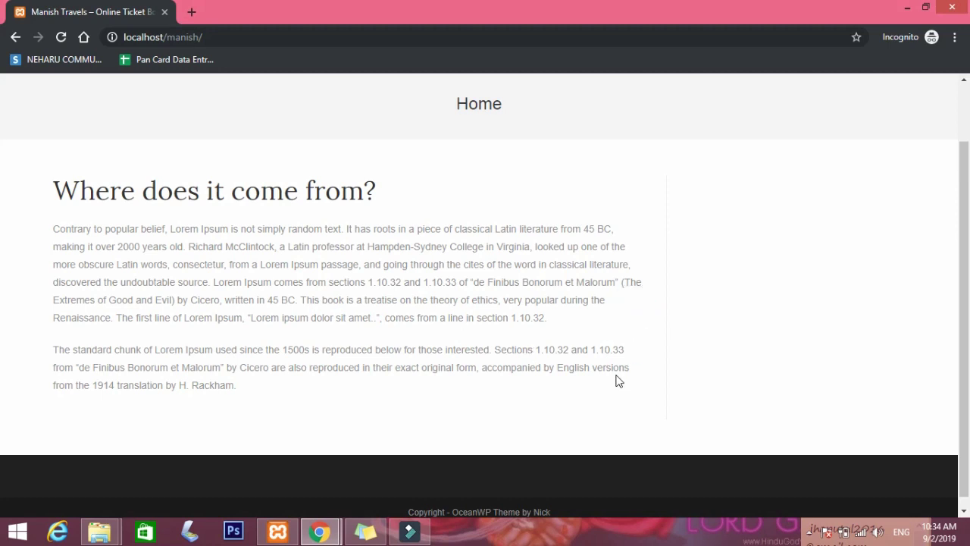
left_click_drag(500, 160, 242, 394)
left_click(616, 343)
Give the Home page row a 1/2 + 1/2 layout and add a Single Image to the right column.
mouse_move(318, 532)
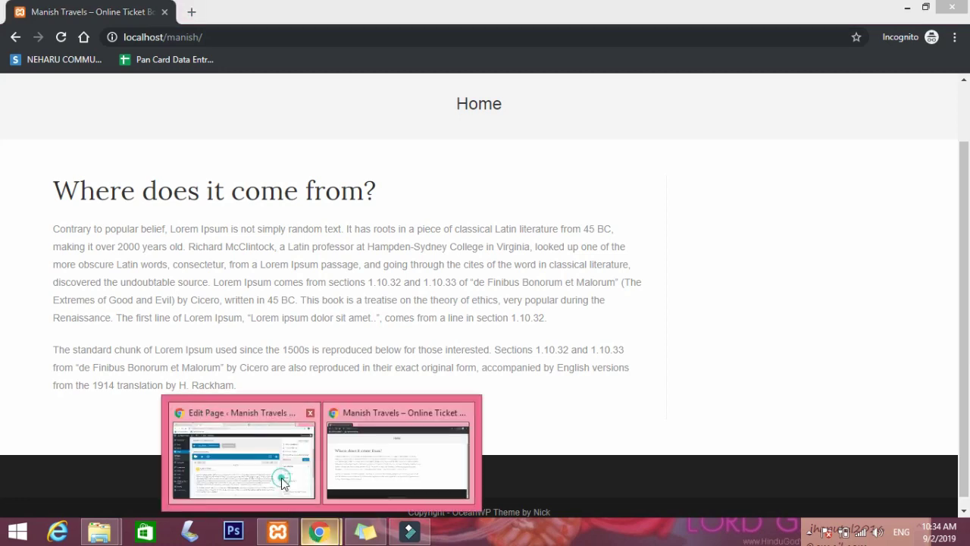
left_click(282, 483)
scroll(331, 384, "down", 3)
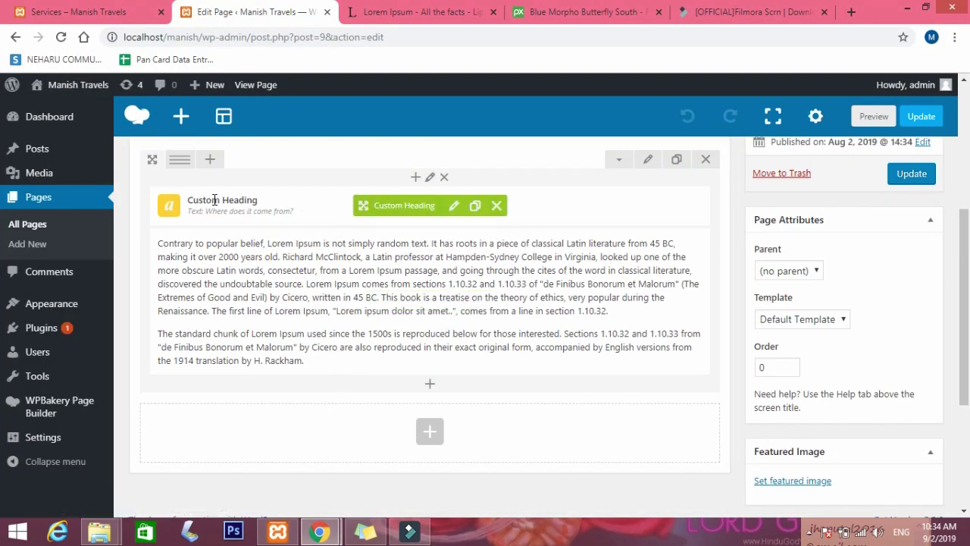
mouse_move(174, 163)
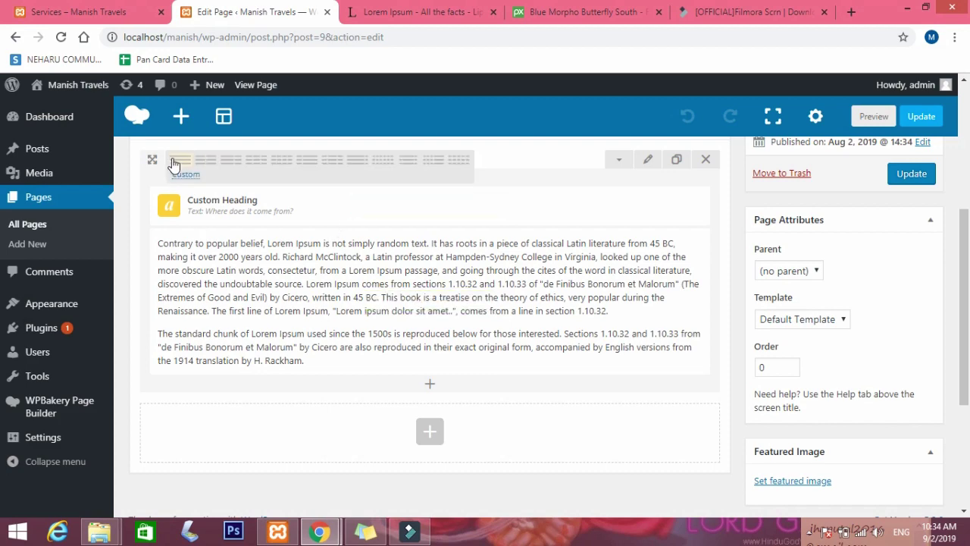
left_click(205, 160)
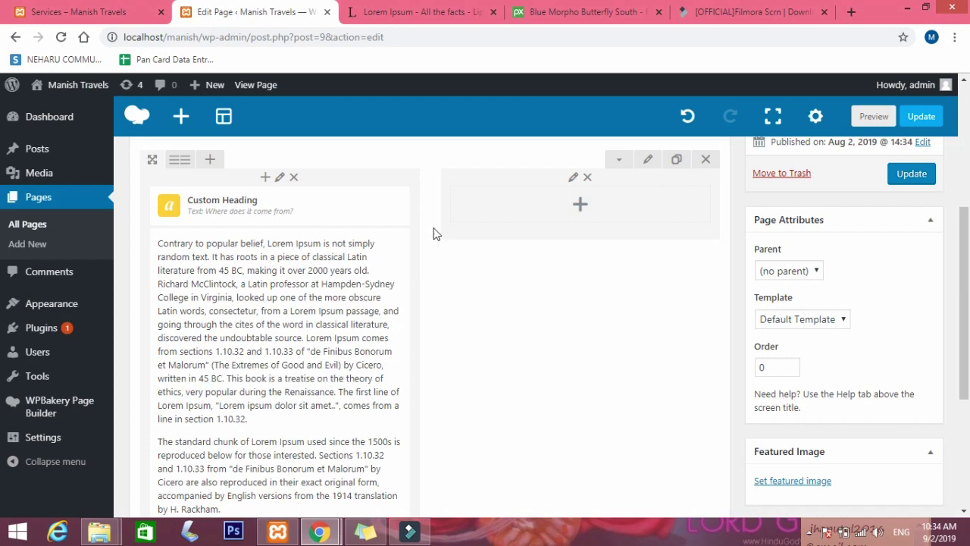
left_click(579, 205)
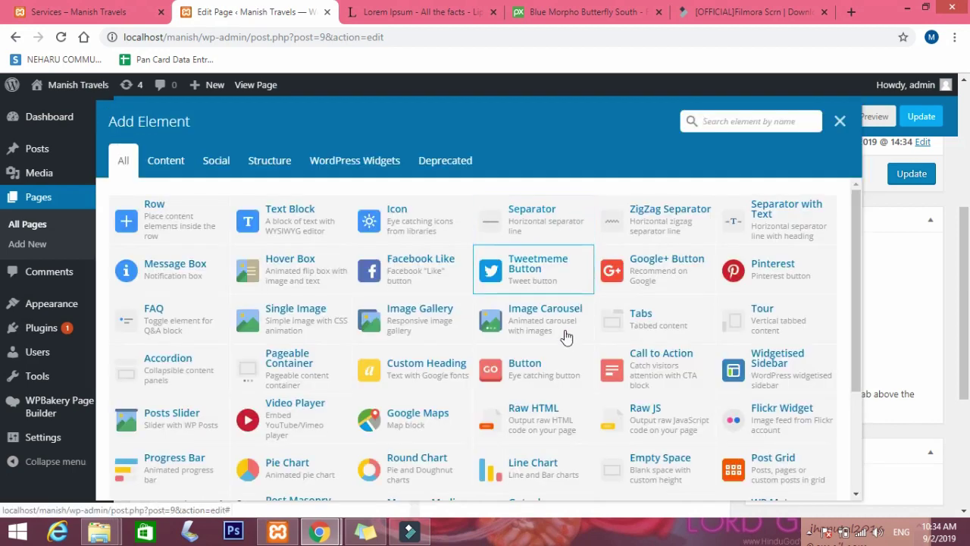
left_click(297, 318)
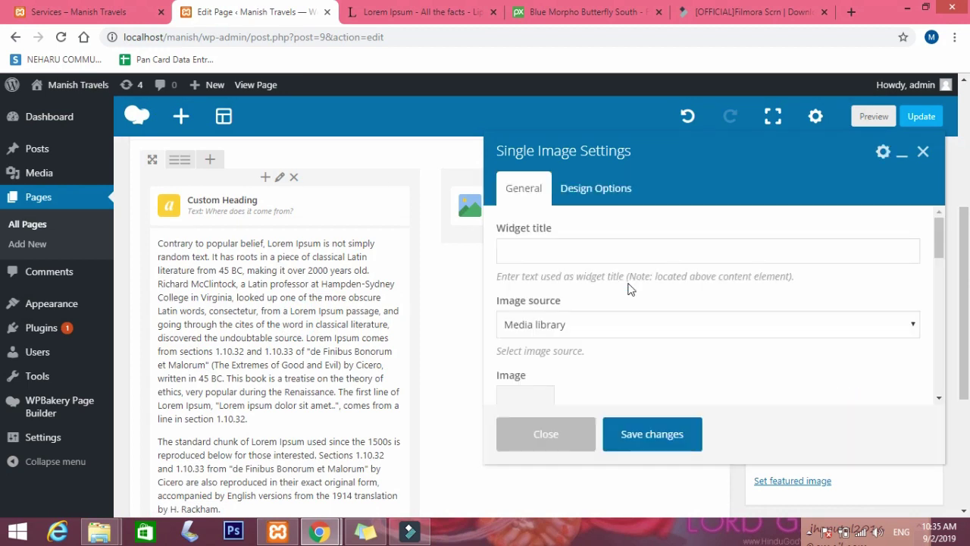
Upload blue-morpho-4435579_1920.jpg from Desktop > Wptutorialsbymanish for the Single Image element.
scroll(526, 288, "down", 2)
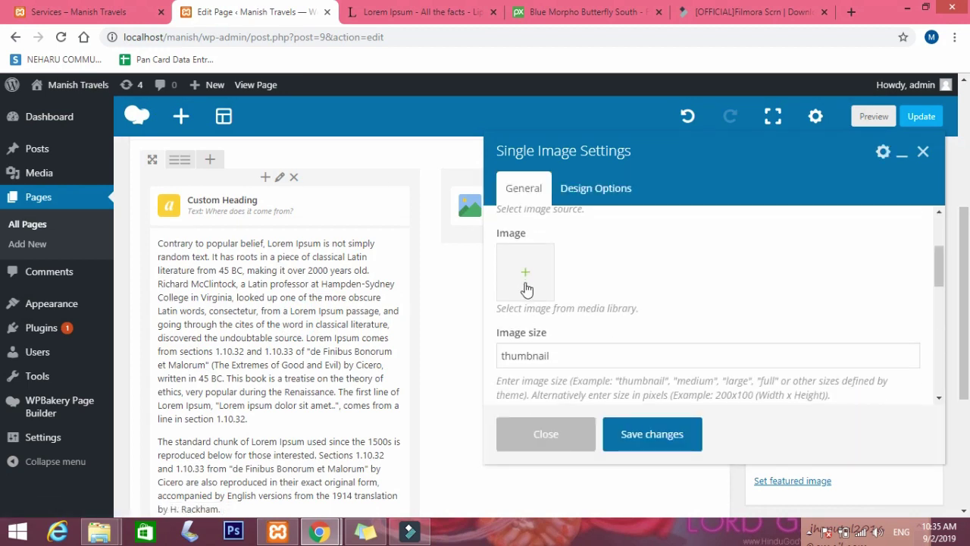
left_click(526, 288)
left_click(491, 316)
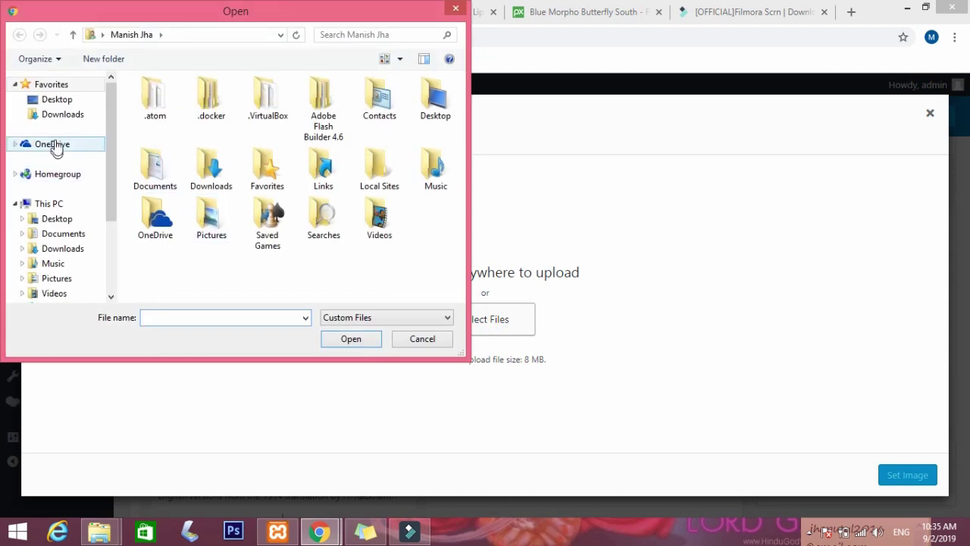
left_click(75, 99)
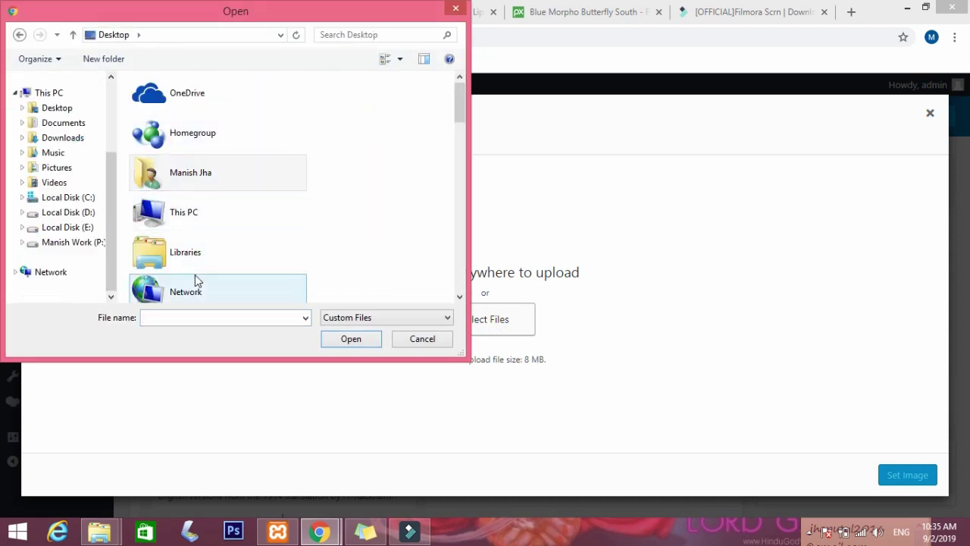
scroll(284, 239, "down", 5)
left_click(217, 125)
double_click(216, 123)
left_click(166, 138)
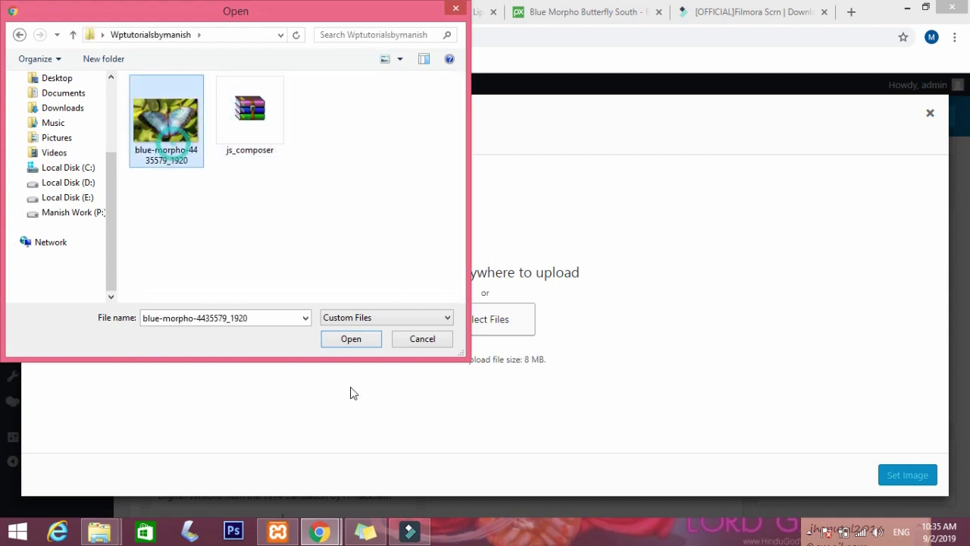
left_click(351, 338)
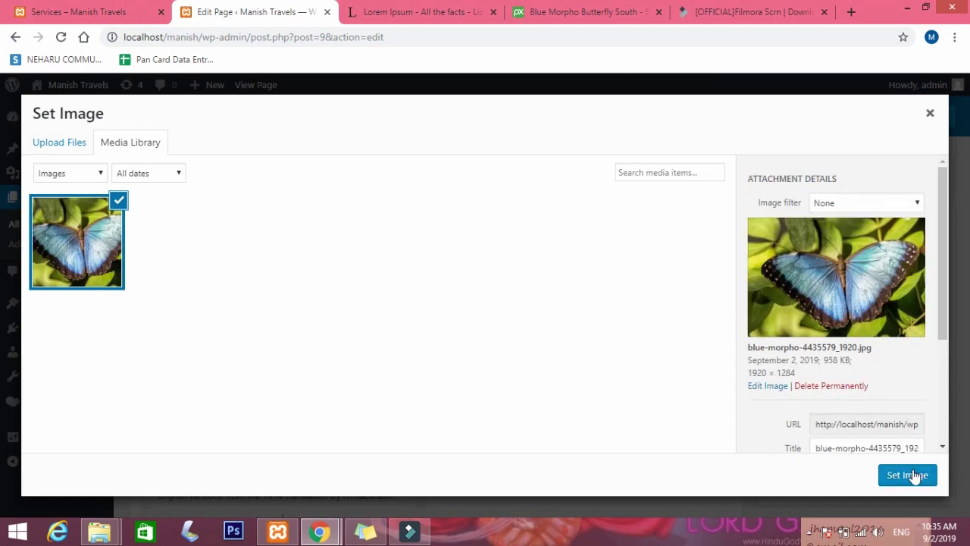
Title the butterfly photo 'Home page', give it alt text 'home image', and set it as the image.
scroll(805, 397, "down", 1)
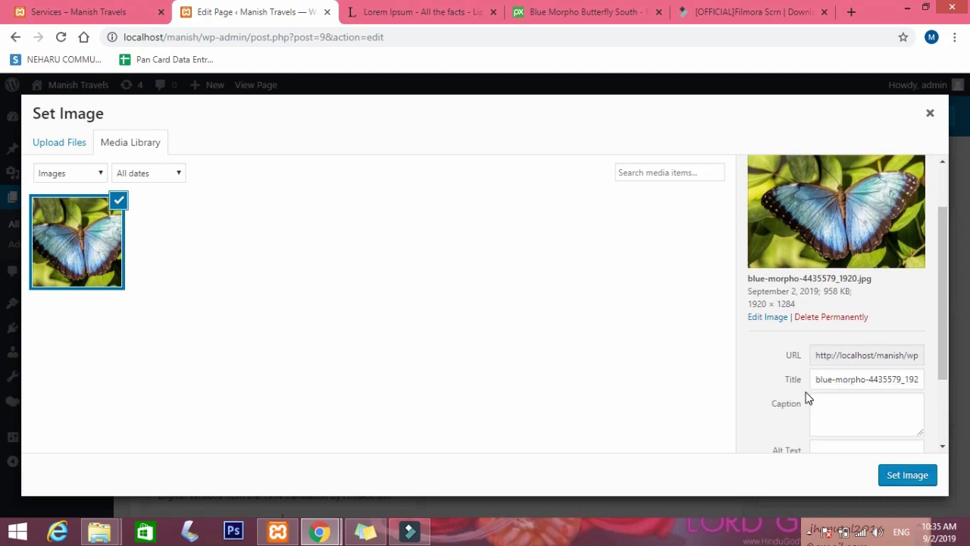
left_click(855, 360)
left_click(855, 375)
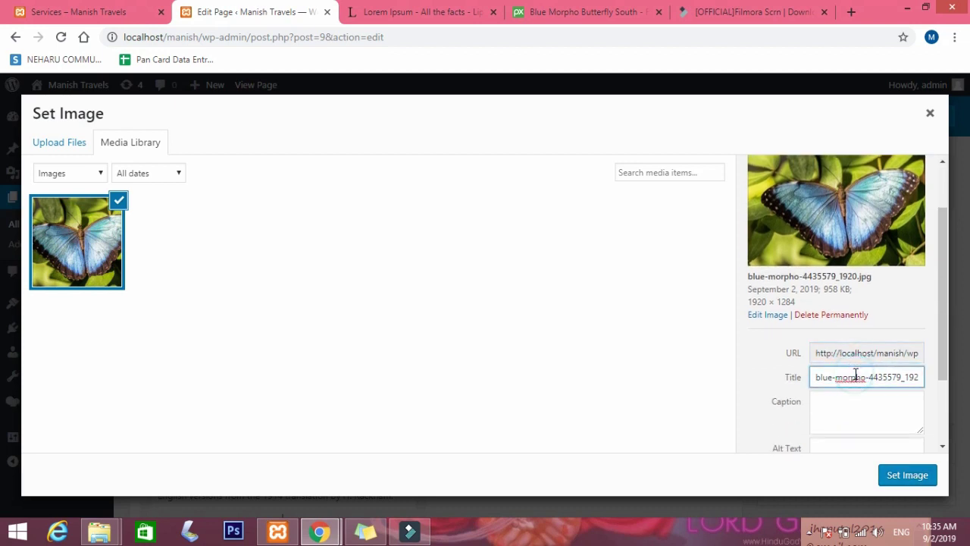
key("ctrl+a")
key("BackSpace")
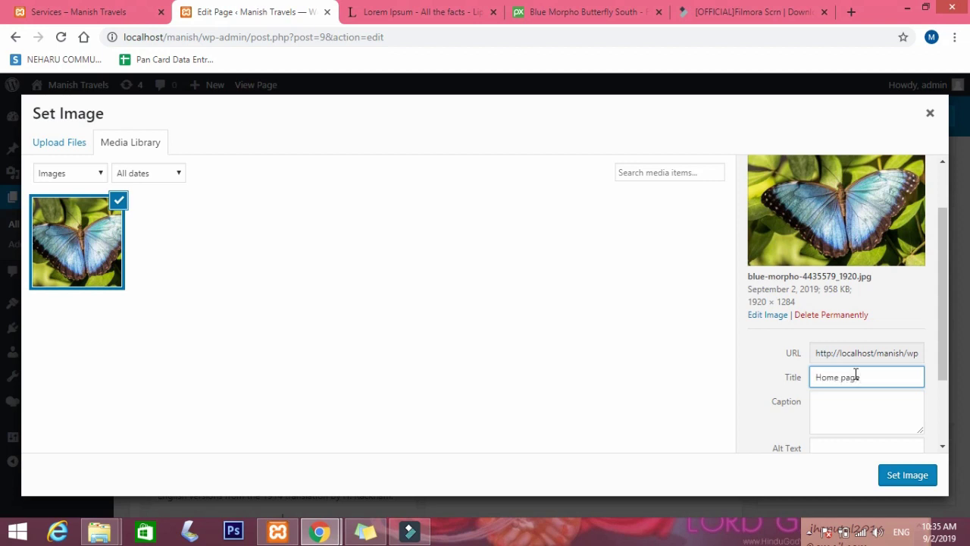
left_click(863, 450)
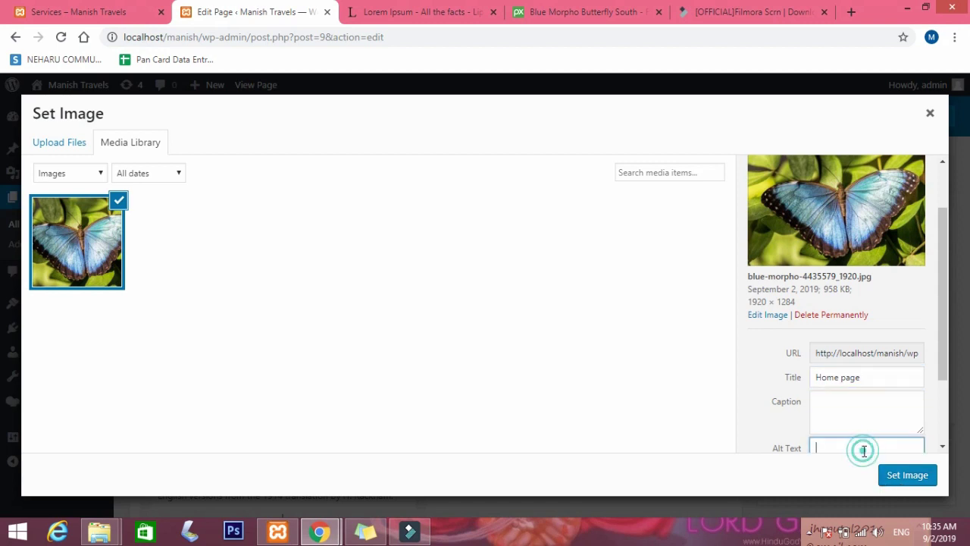
type("home image")
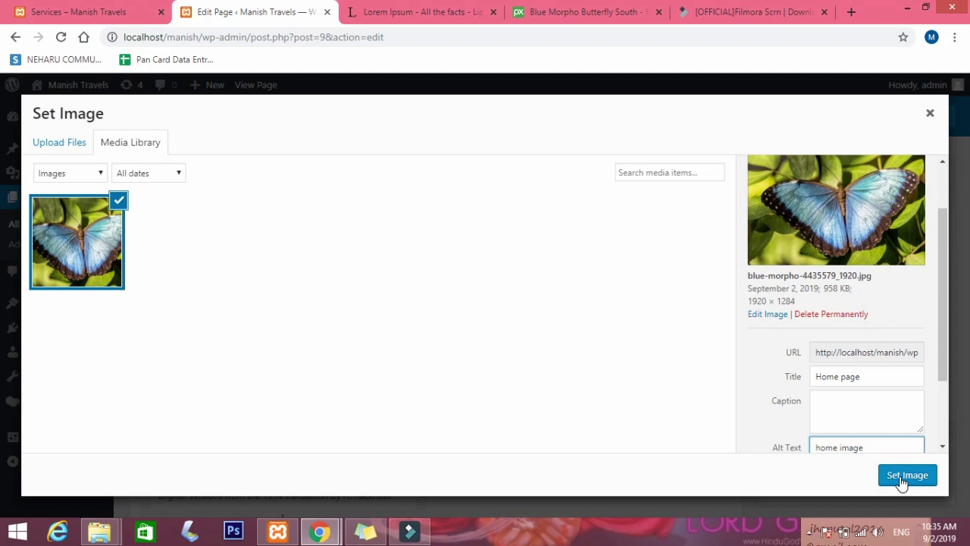
left_click(902, 478)
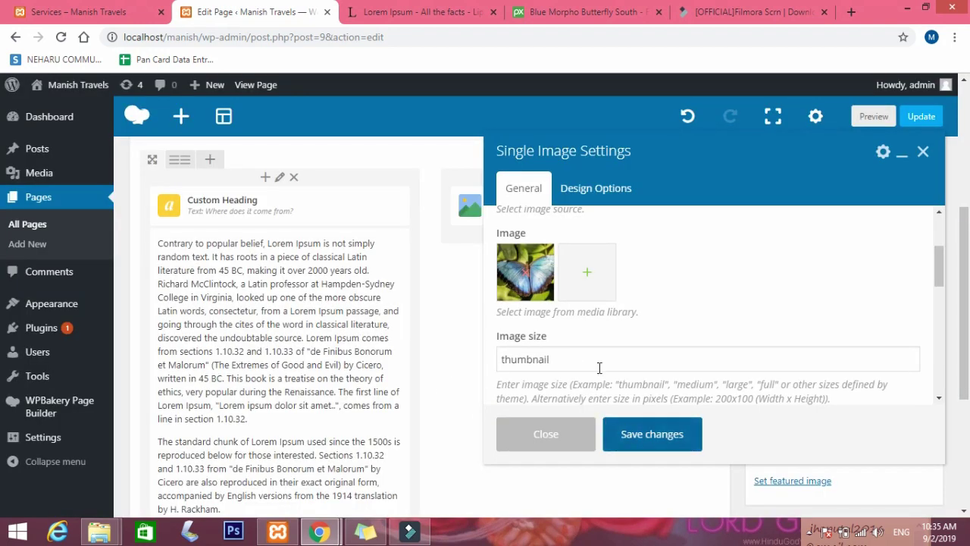
Change the image size from thumbnail to full, save the element, and update the Home page.
left_click(600, 357)
scroll(606, 293, "down", 1)
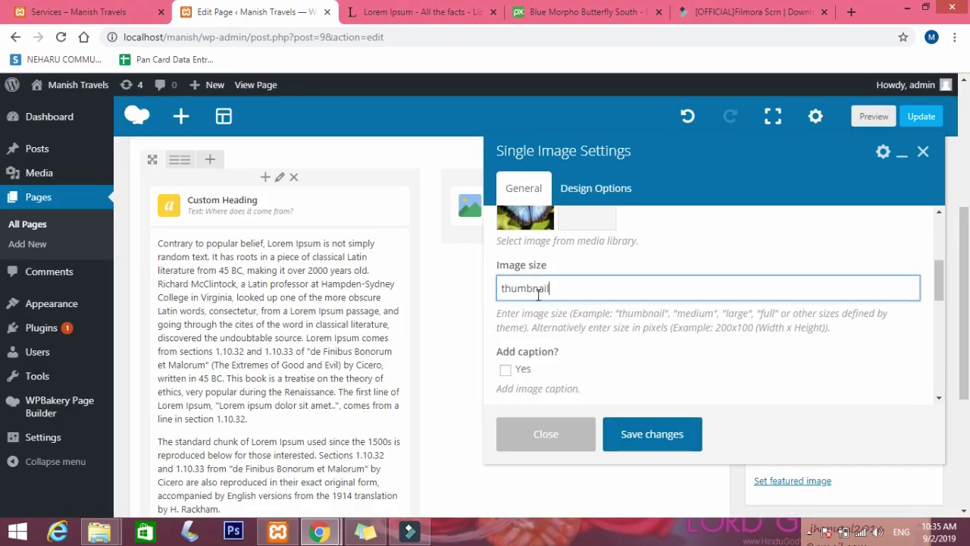
left_click_drag(563, 286, 467, 291)
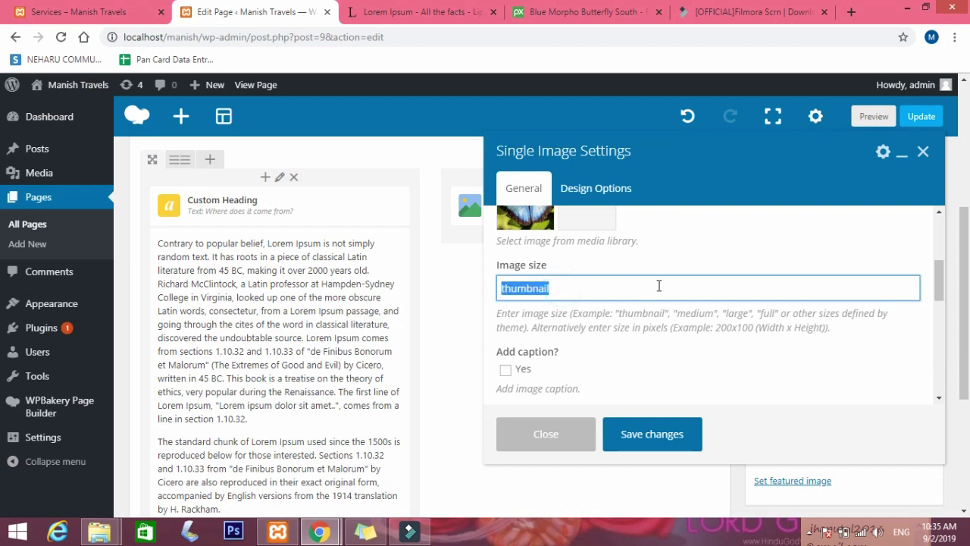
type("full")
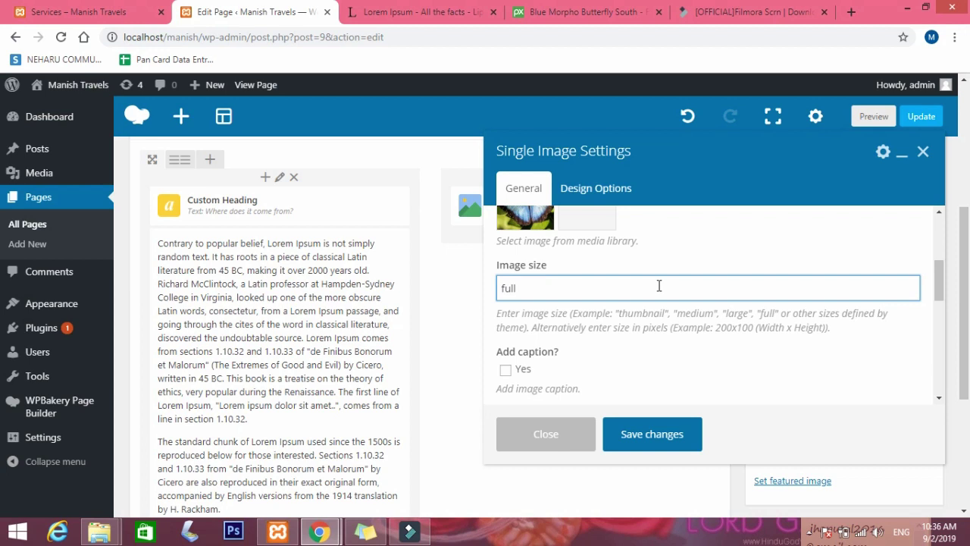
left_click(667, 438)
left_click(913, 174)
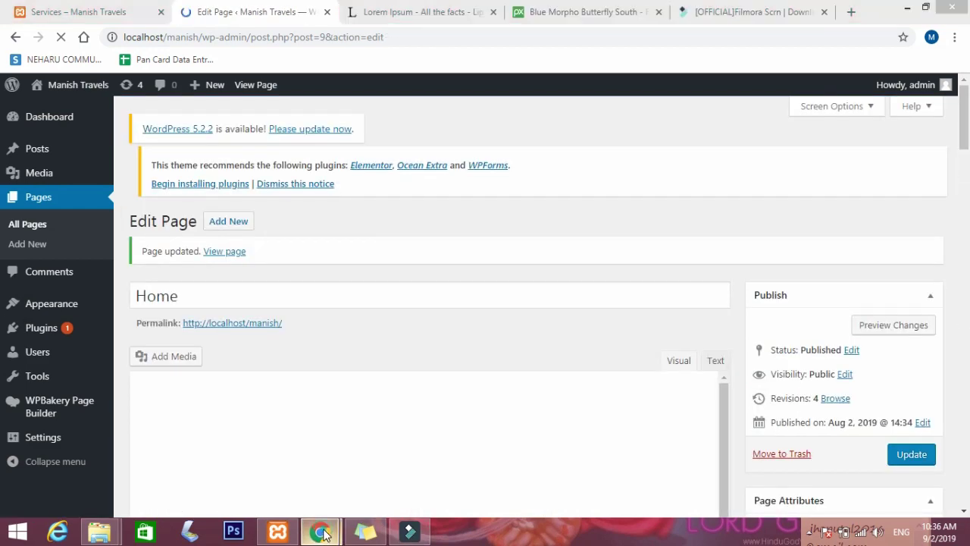
mouse_move(319, 530)
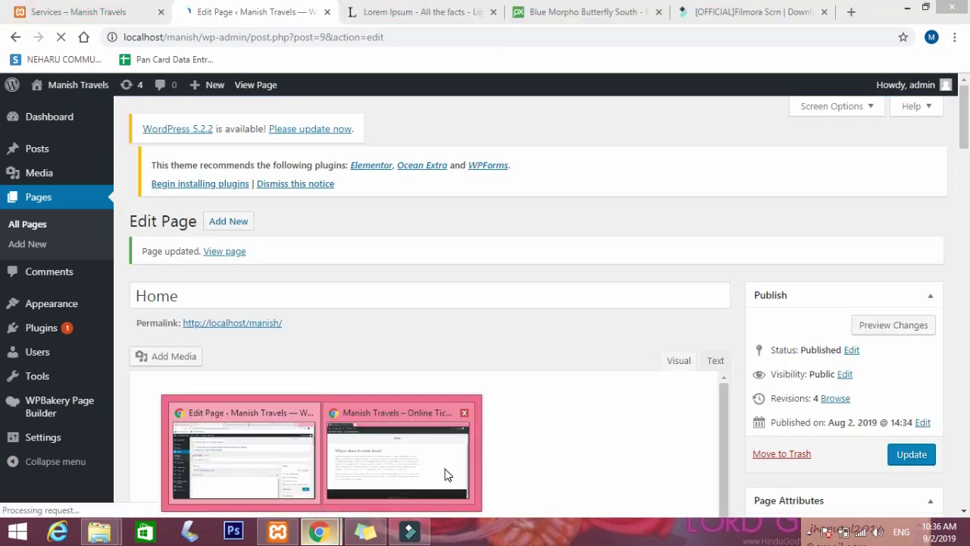
left_click(445, 471)
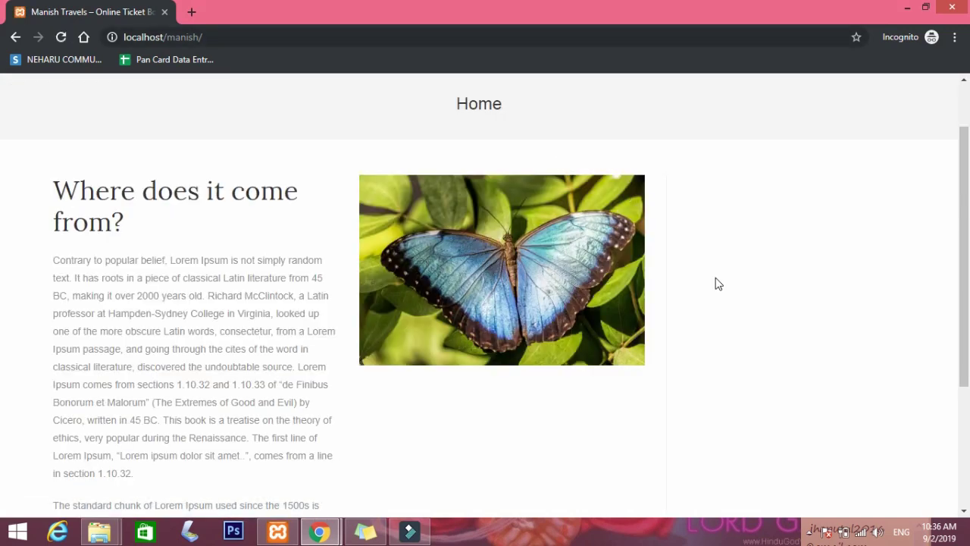
scroll(559, 282, "down", 3)
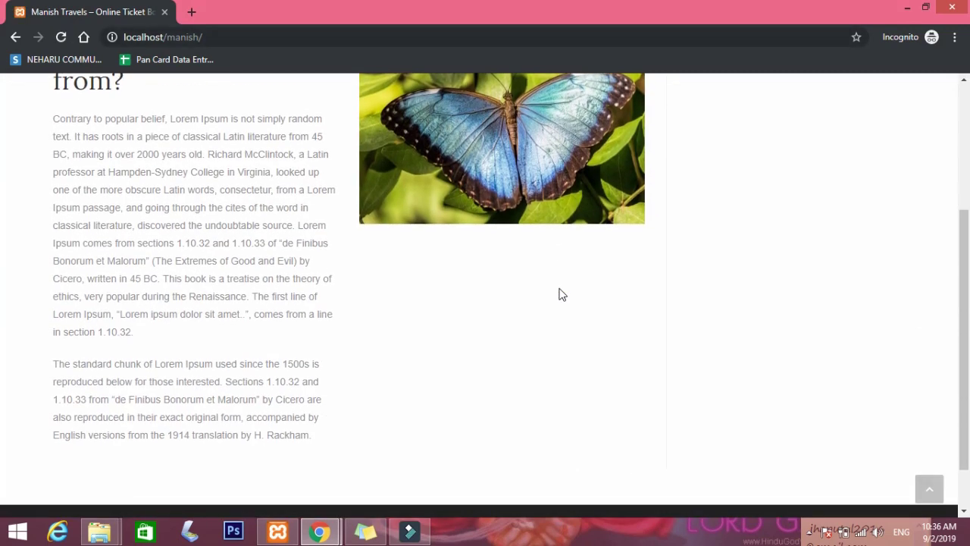
scroll(559, 277, "up", 3)
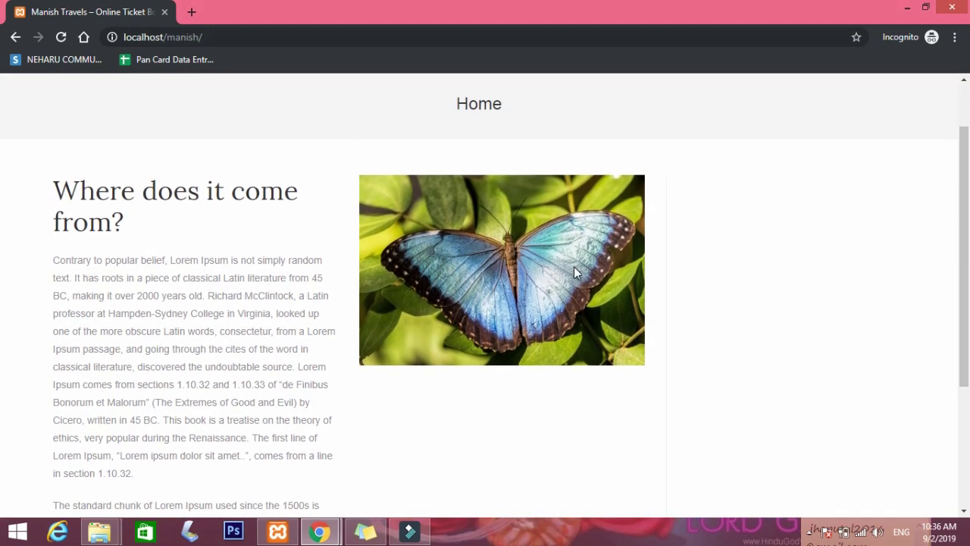
left_click(316, 533)
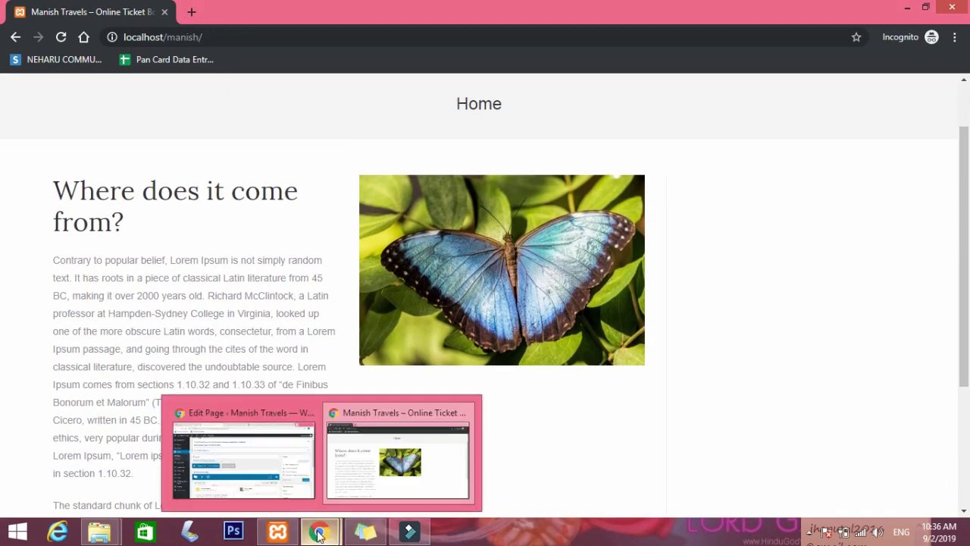
left_click(248, 461)
scroll(569, 228, "down", 3)
scroll(580, 179, "up", 2)
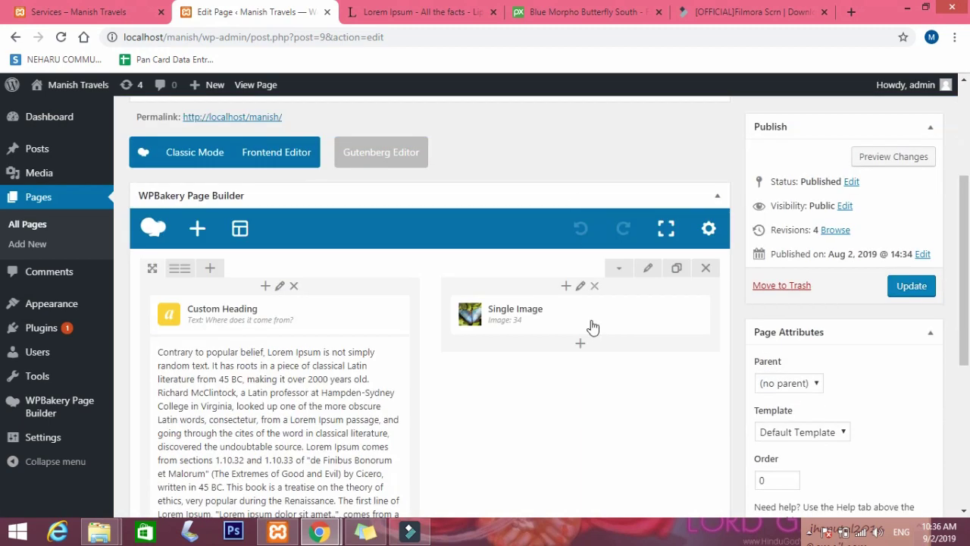
Set the Single Image alignment to Right, keeping the Default image style.
left_click(594, 325)
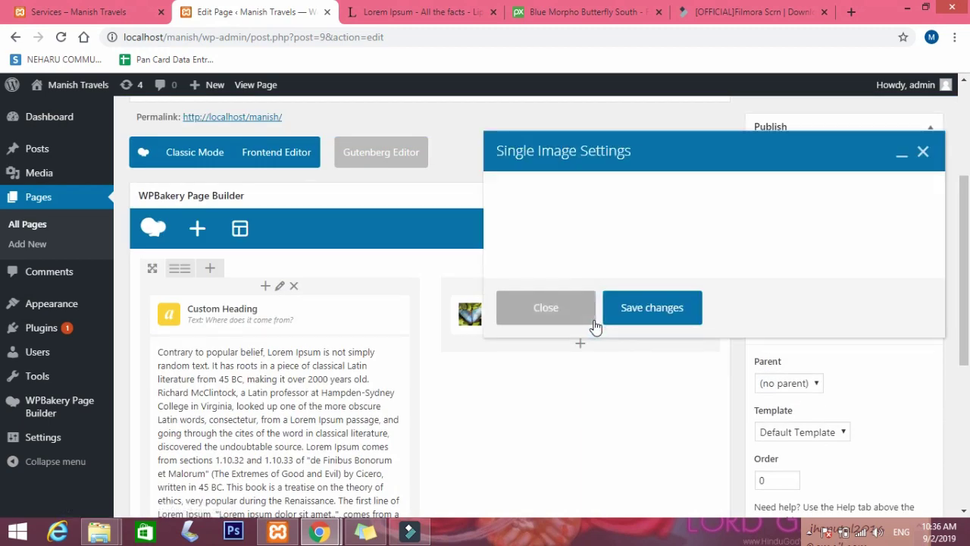
scroll(658, 347, "down", 2)
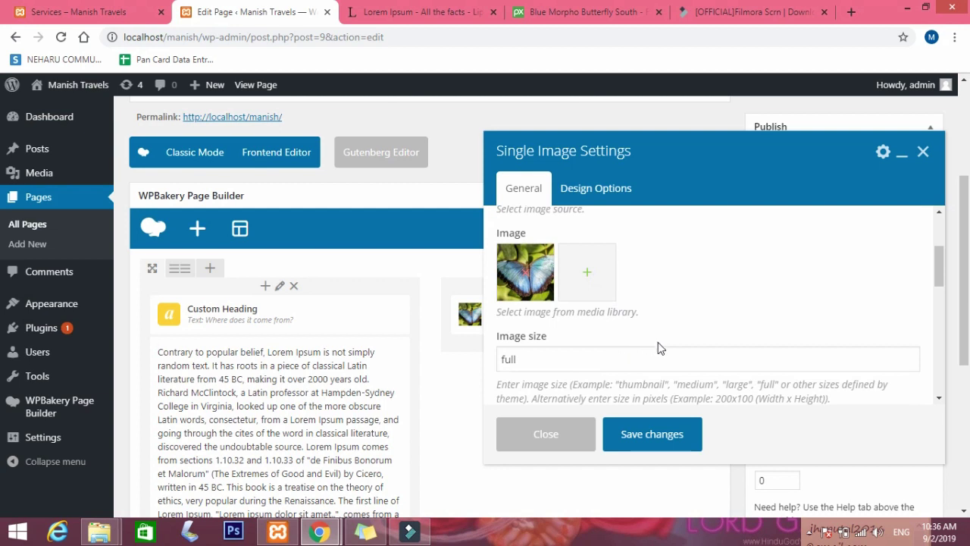
scroll(657, 347, "down", 2)
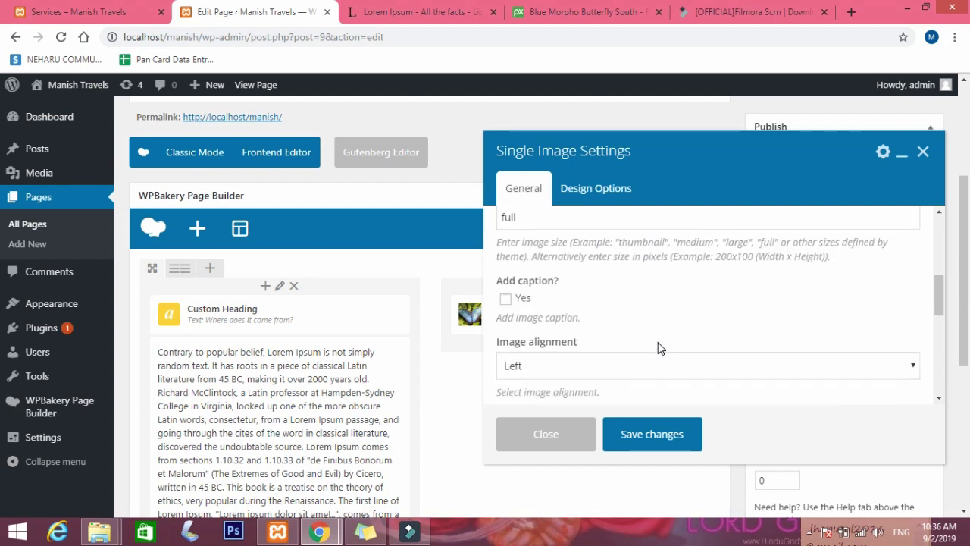
left_click(628, 361)
left_click(526, 400)
scroll(653, 337, "down", 1)
scroll(654, 337, "down", 2)
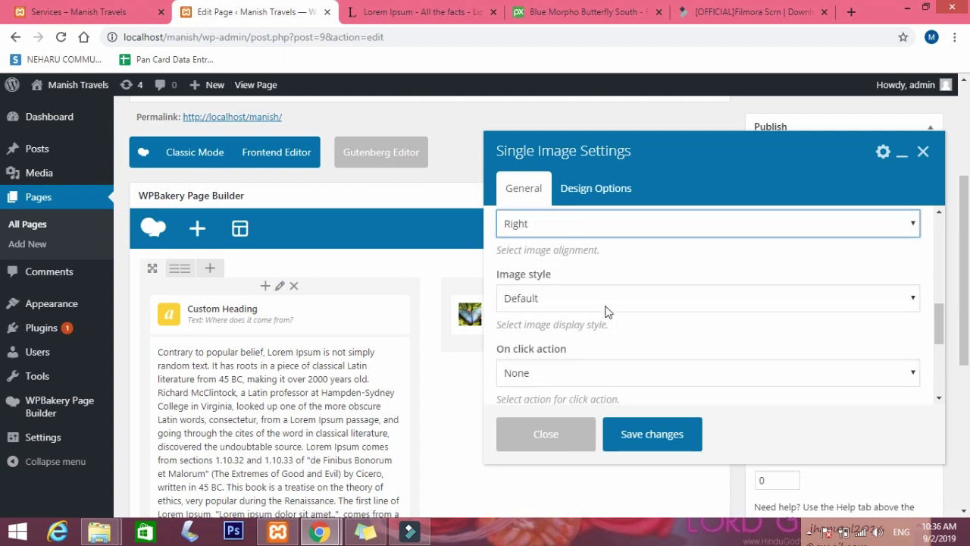
left_click(606, 311)
left_click(606, 310)
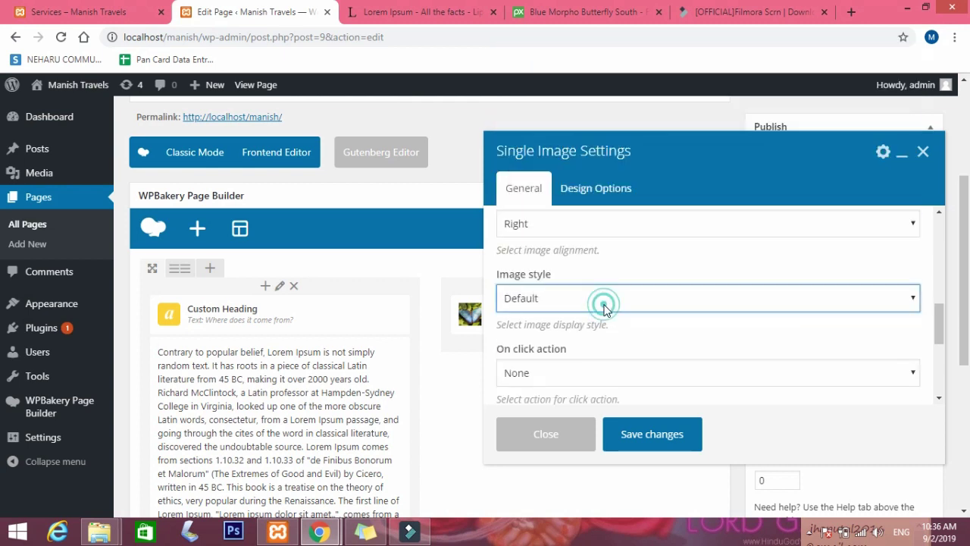
Change the image size to 400*300, save the element, and update the Home page.
scroll(606, 311, "up", 3)
scroll(606, 311, "up", 3)
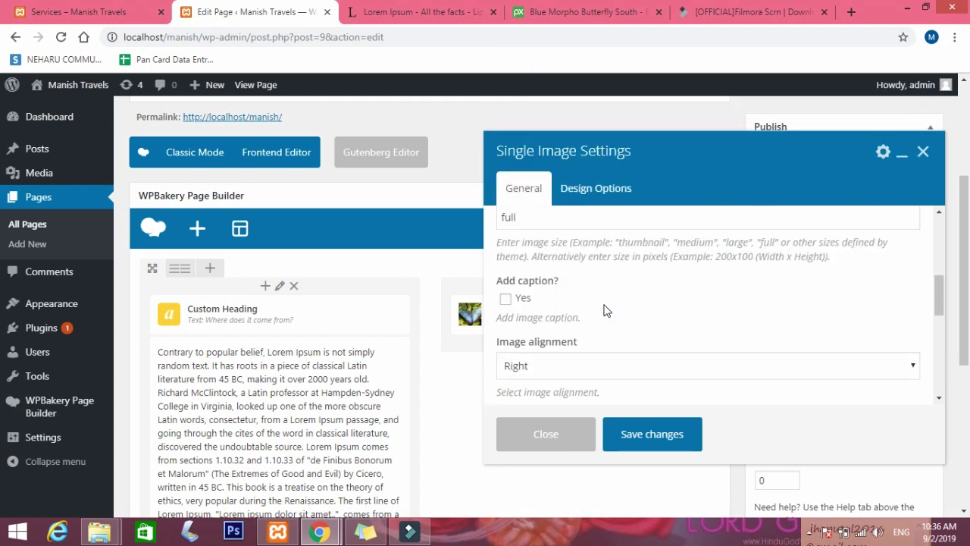
double_click(508, 288)
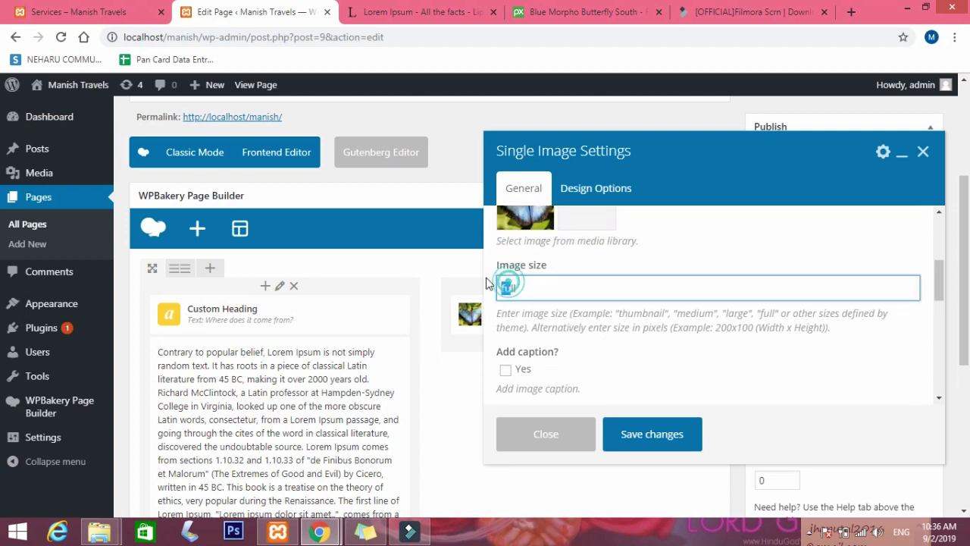
left_click(544, 285)
key("BackSpace")
key("BackSpace")
key("BackSpace")
type("300")
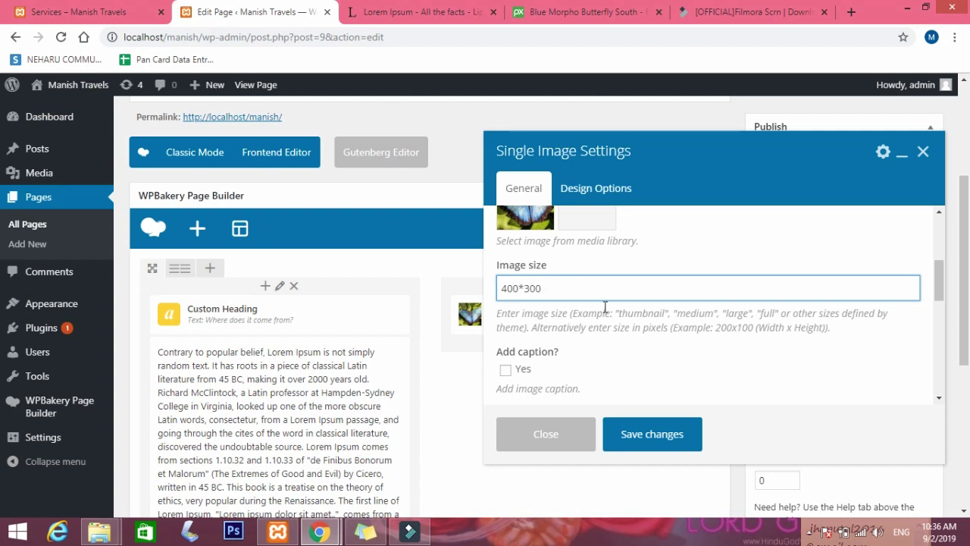
left_click(657, 432)
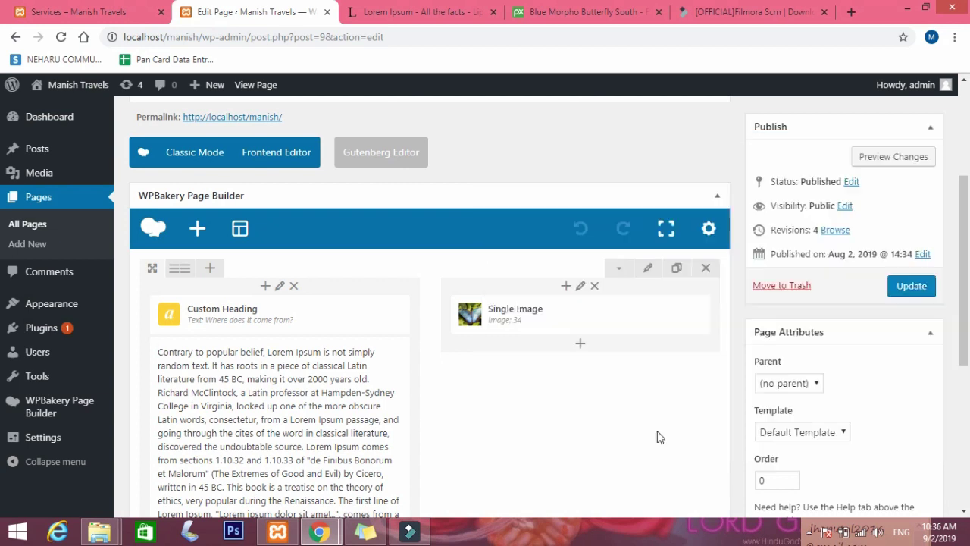
left_click(920, 292)
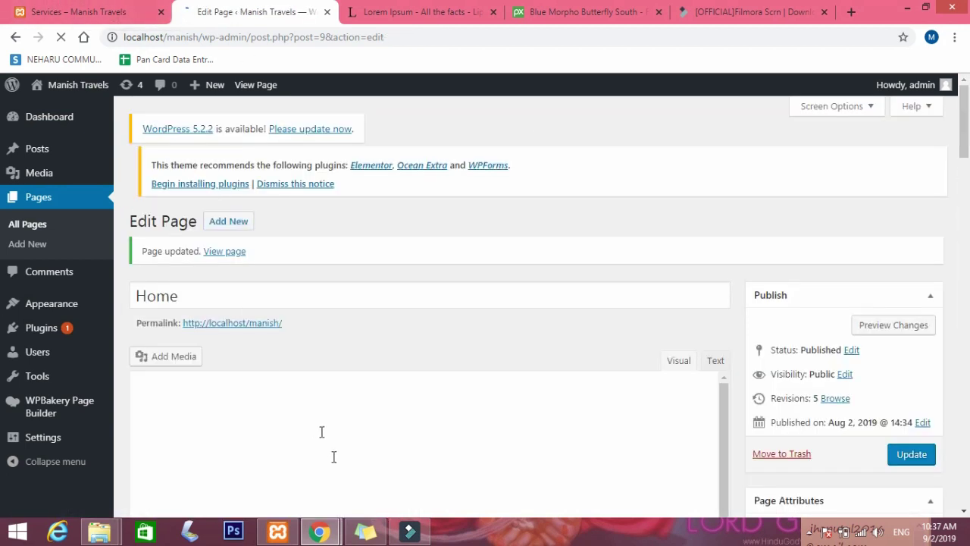
mouse_move(319, 531)
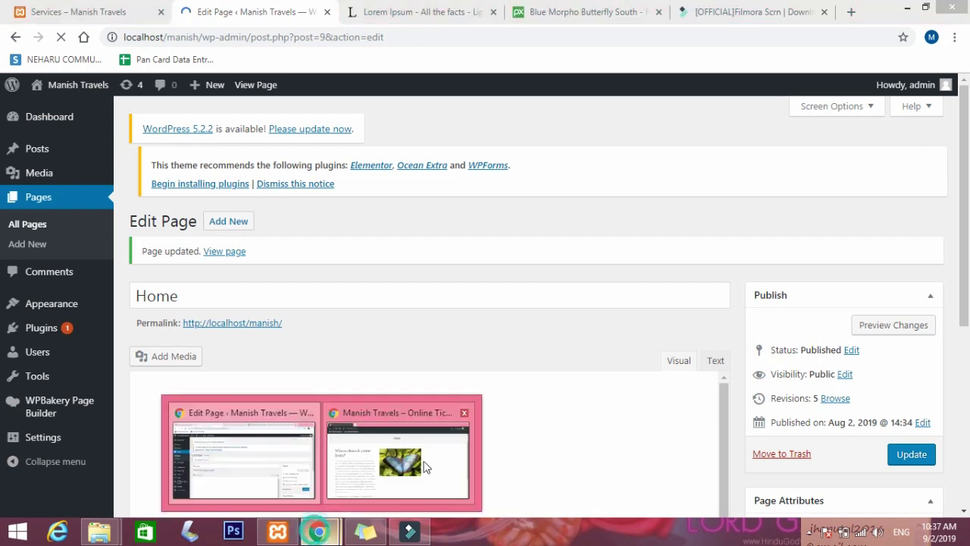
left_click(432, 453)
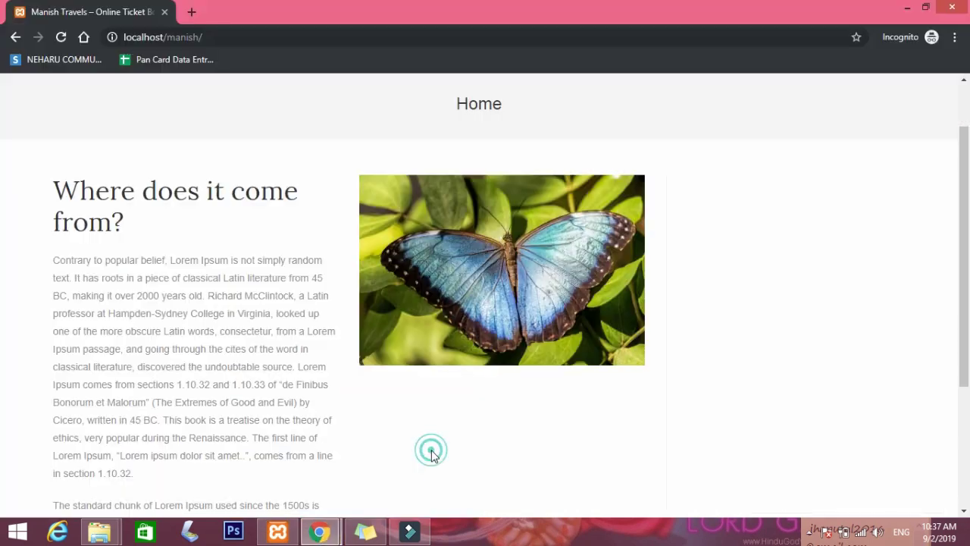
left_click(62, 37)
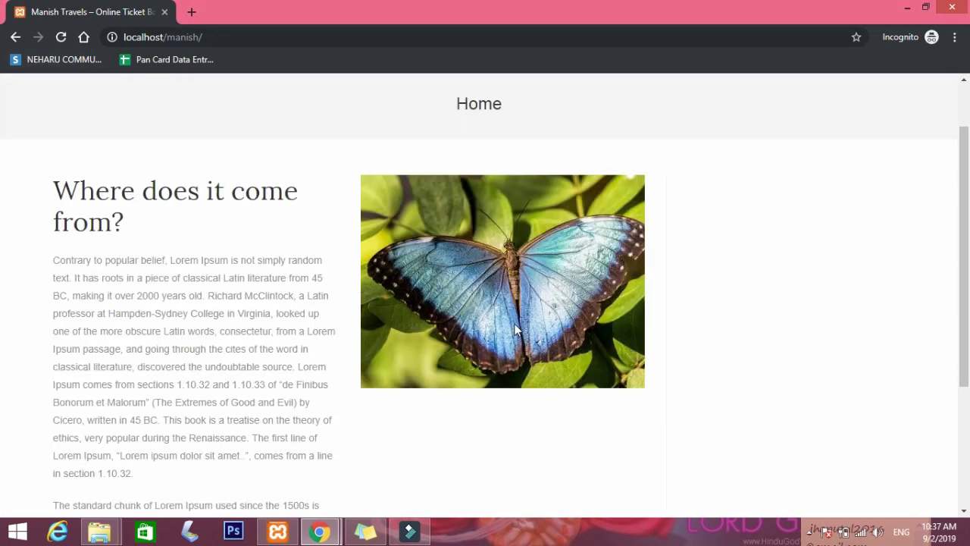
scroll(628, 345, "down", 3)
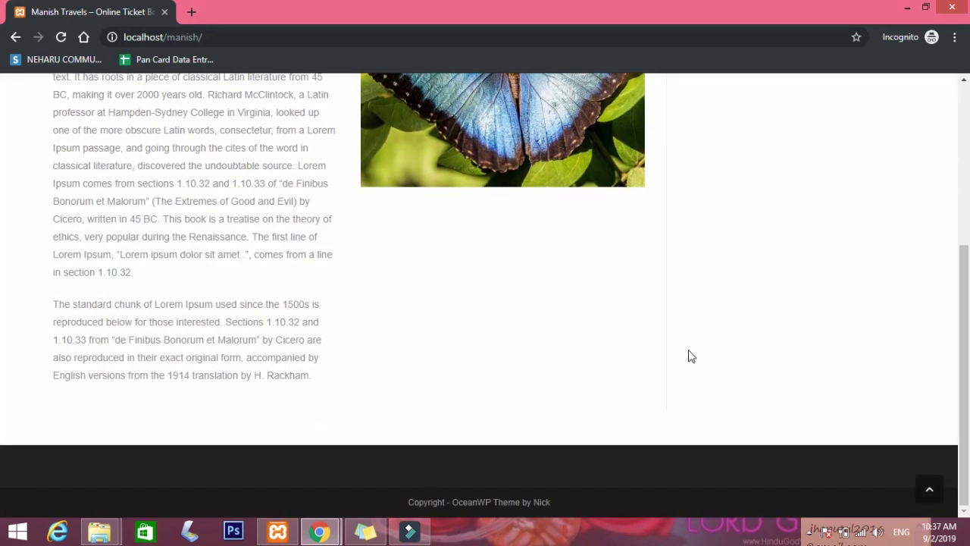
scroll(691, 356, "up", 3)
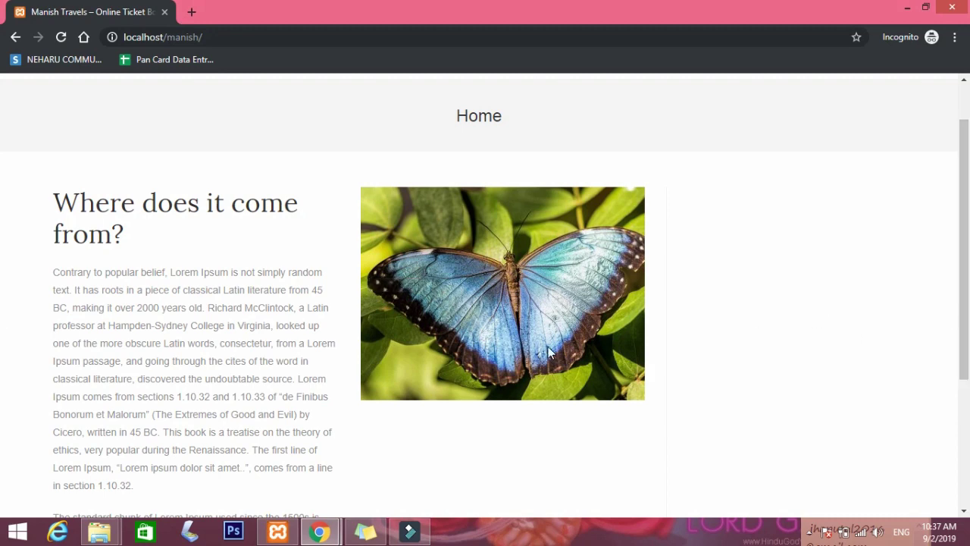
left_click(318, 524)
scroll(776, 338, "down", 3)
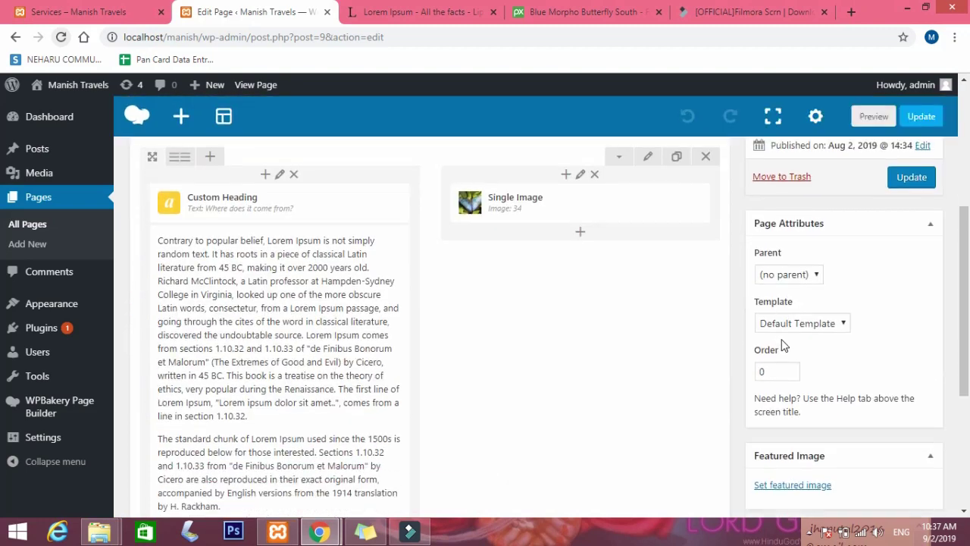
Choose the Landing Page template in Page Attributes and update the Home page.
scroll(542, 254, "down", 1)
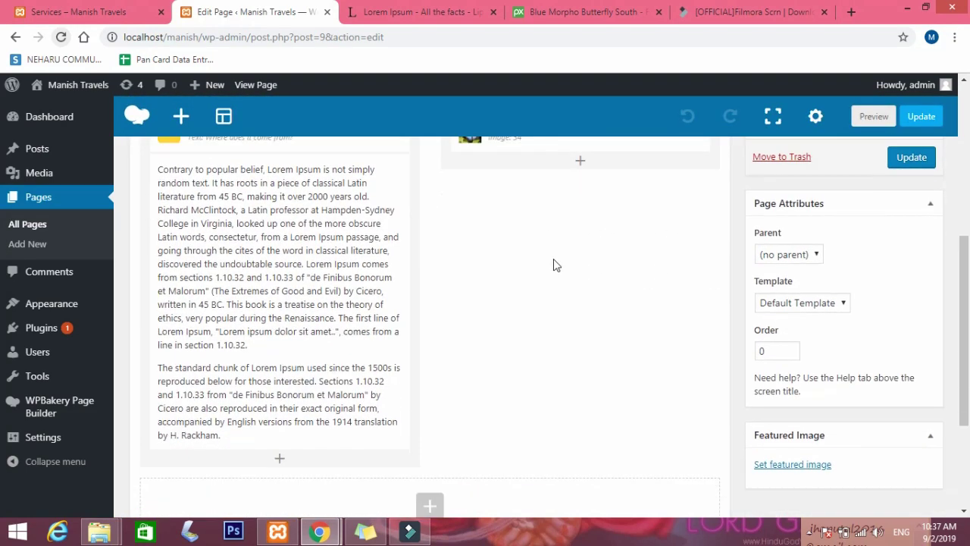
scroll(604, 309, "up", 4)
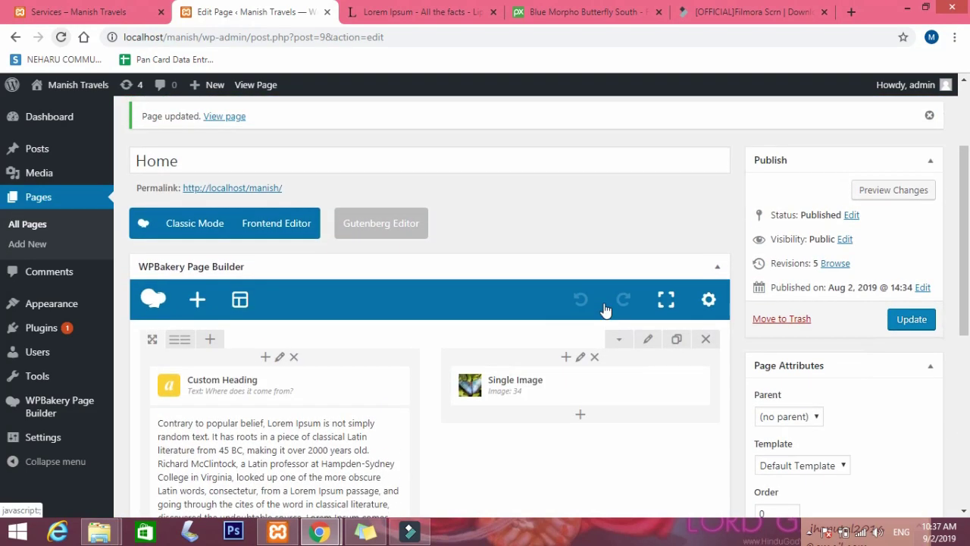
scroll(604, 309, "down", 1)
left_click(810, 393)
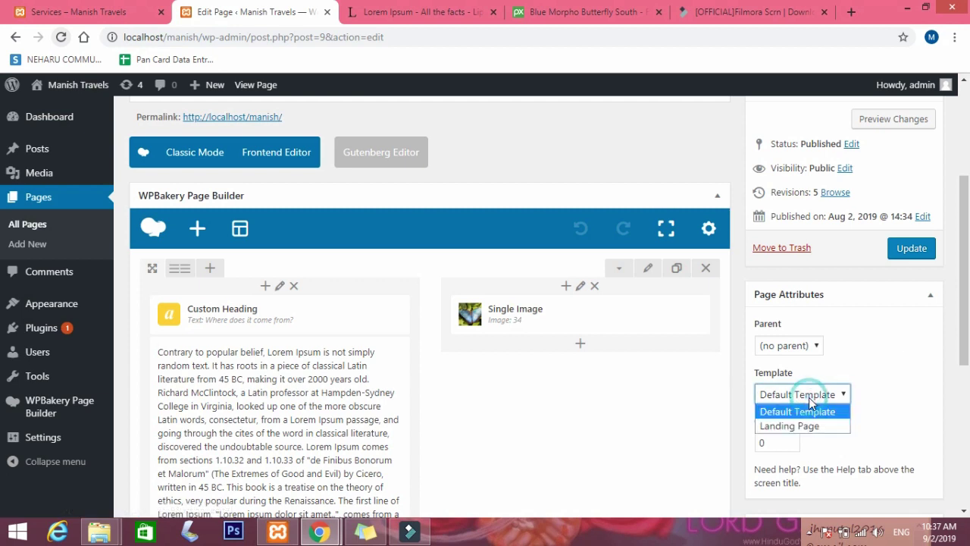
left_click(789, 426)
left_click(917, 254)
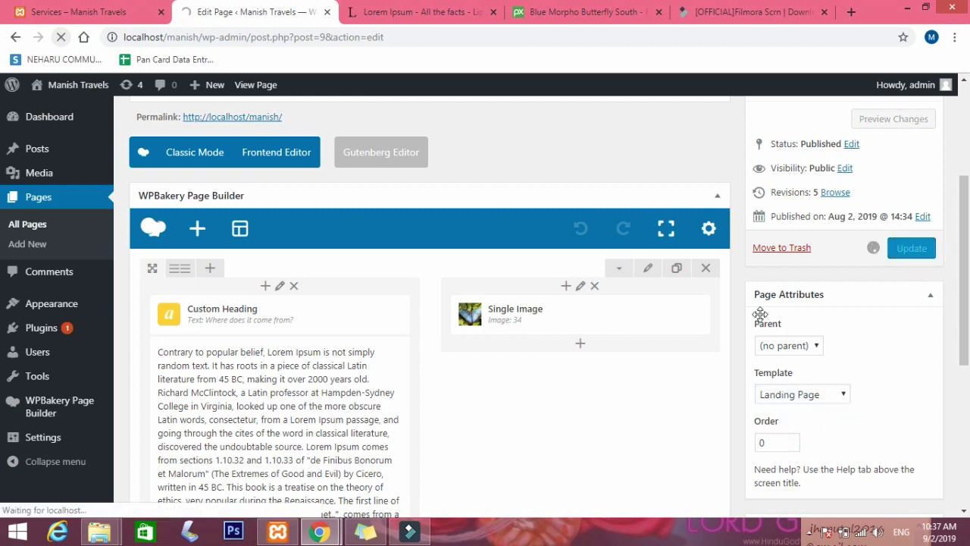
mouse_move(321, 532)
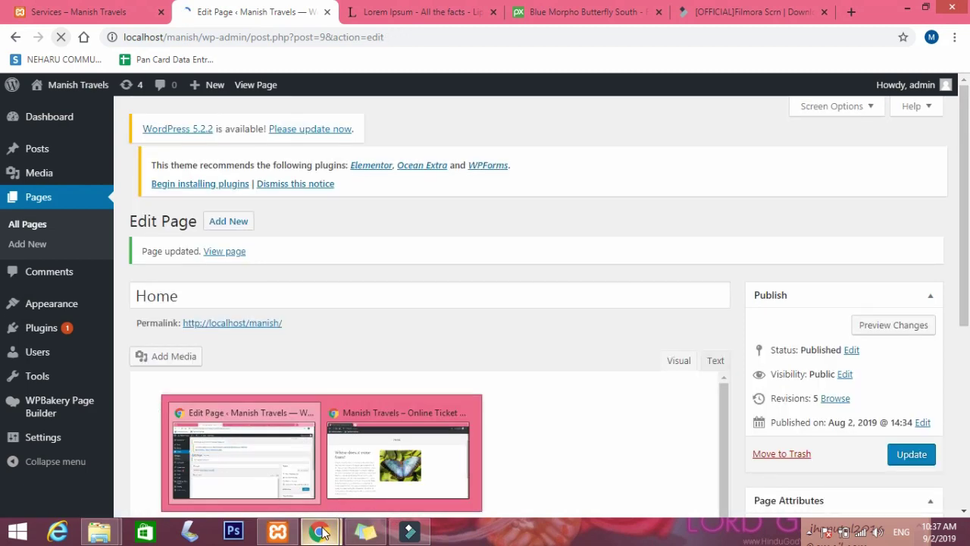
left_click(413, 453)
left_click(61, 41)
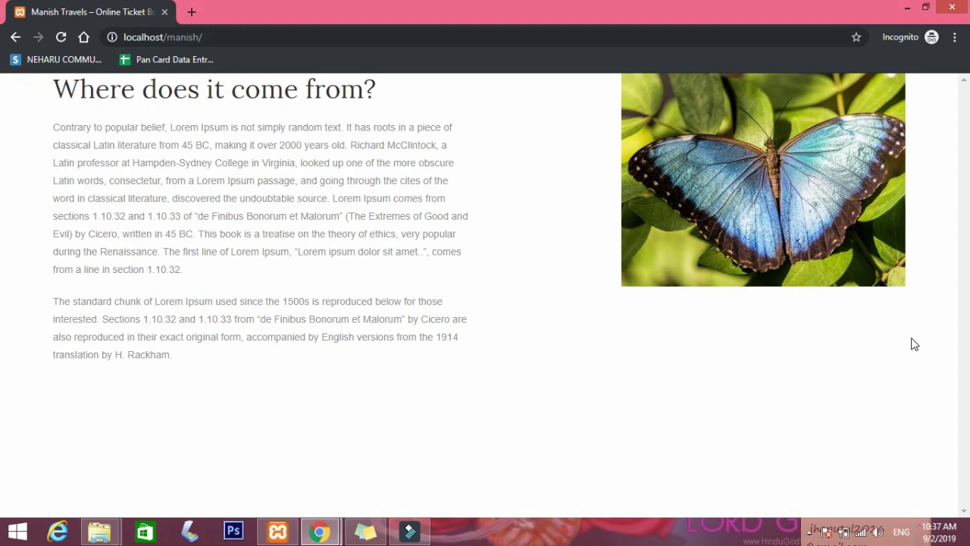
mouse_move(321, 531)
left_click(269, 483)
scroll(654, 409, "down", 2)
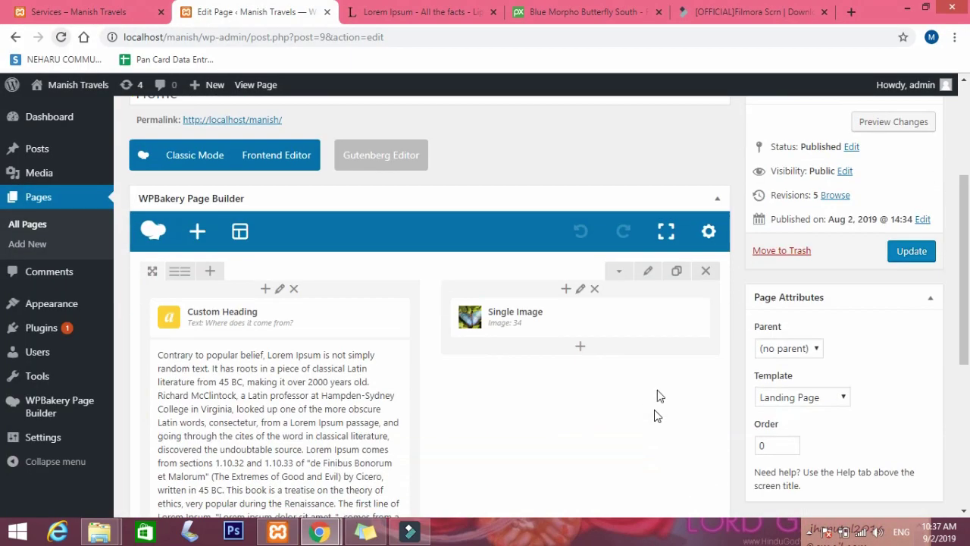
Set the Home page template back to Default Template, update, and review the page.
scroll(866, 339, "down", 2)
left_click(788, 313)
left_click(782, 320)
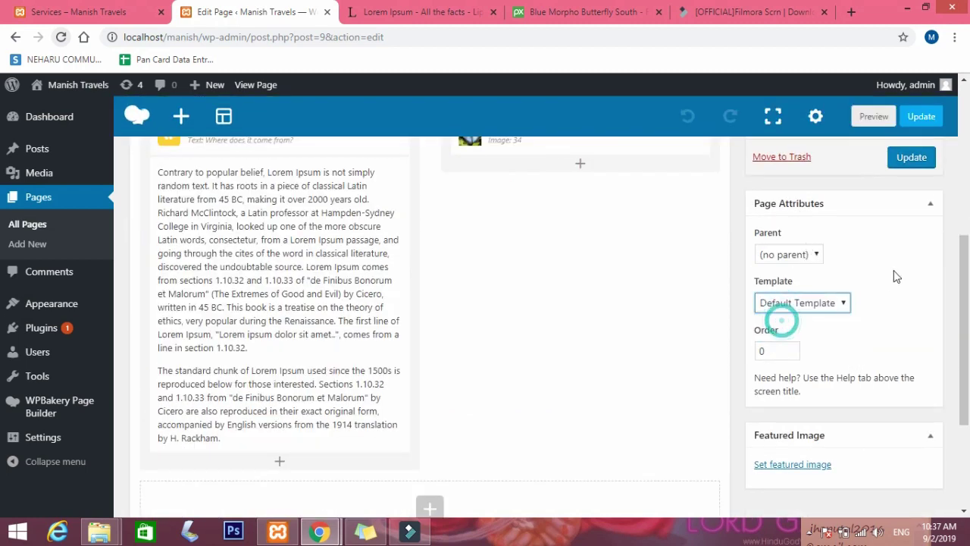
left_click(912, 159)
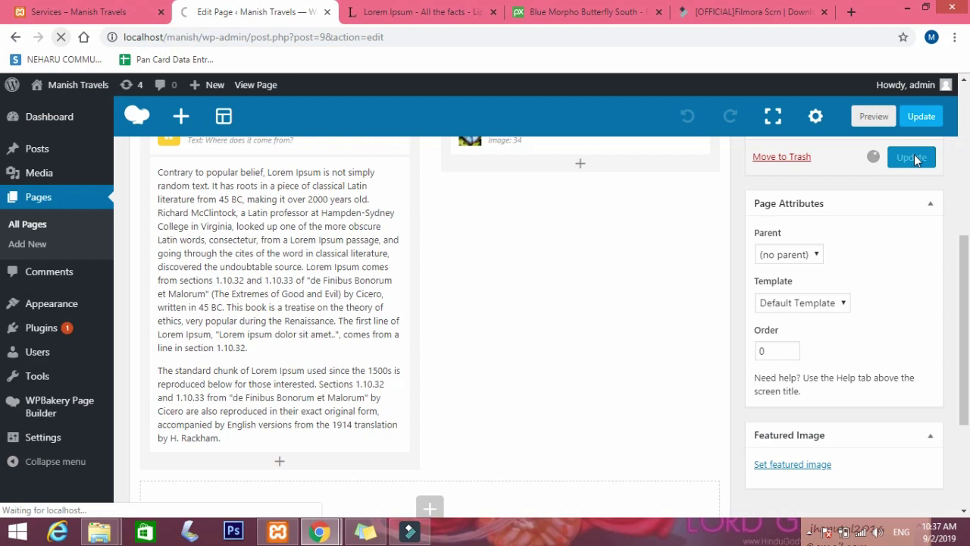
scroll(530, 356, "down", 2)
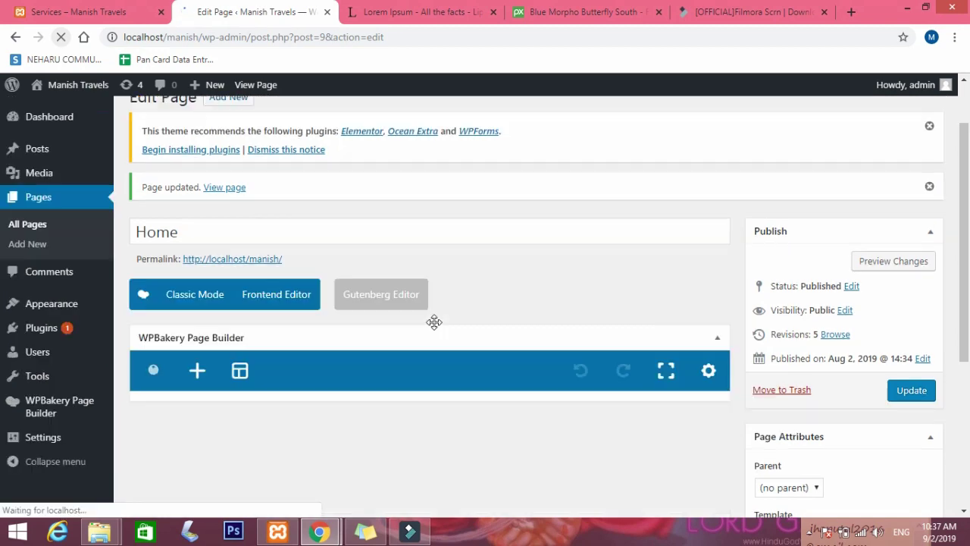
scroll(461, 318, "down", 5)
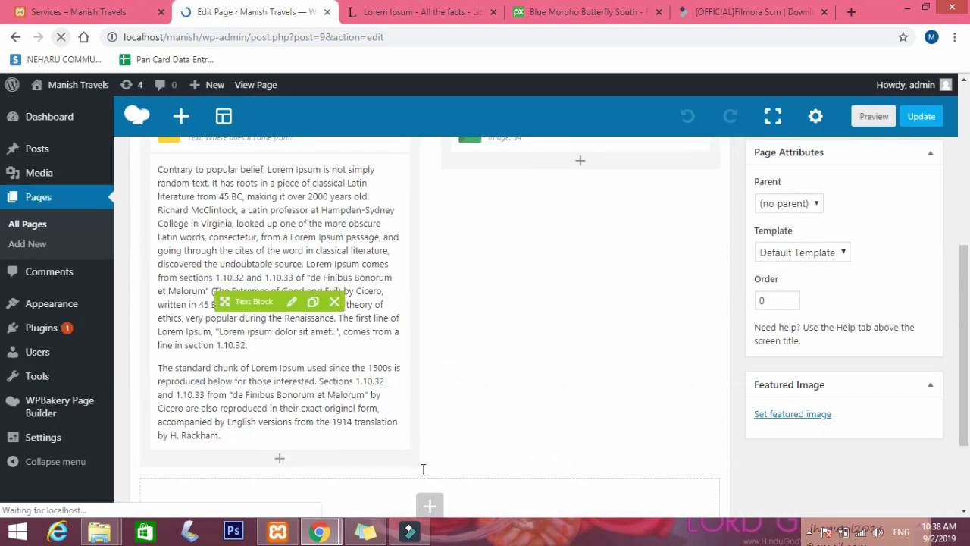
scroll(424, 348, "down", 1)
scroll(428, 353, "up", 4)
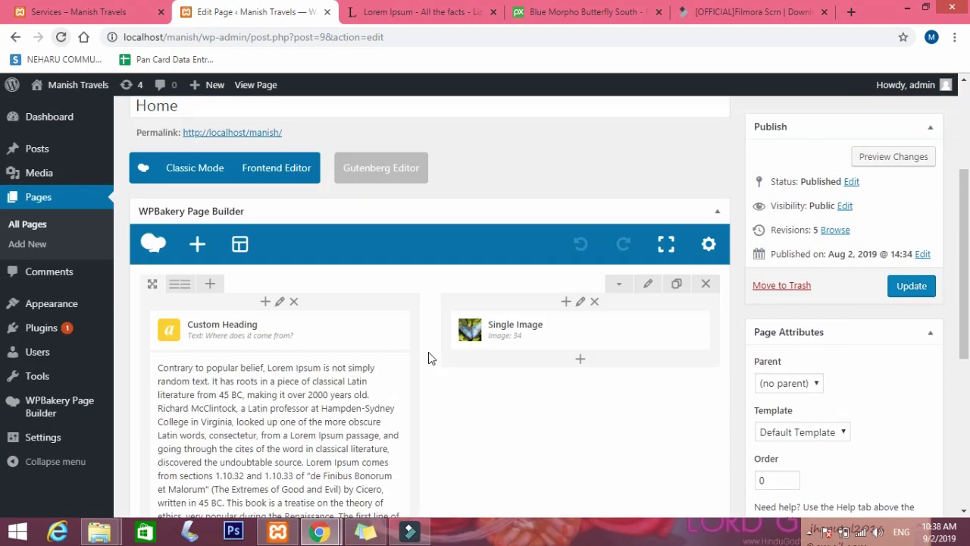
scroll(428, 353, "down", 4)
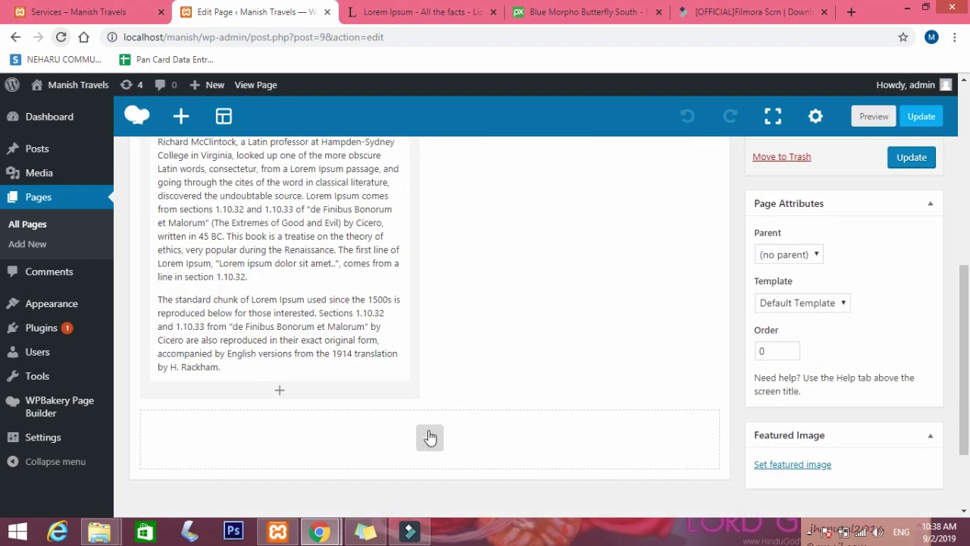
Add a new Row below the heading-and-image row, trying the 1/4 and 1/1 column layouts.
left_click(430, 438)
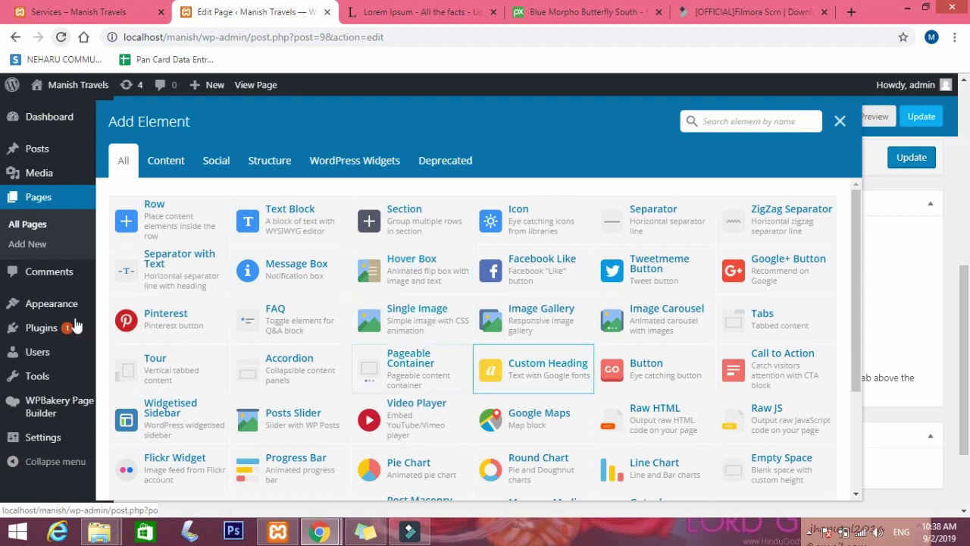
scroll(574, 250, "down", 1)
scroll(364, 288, "up", 1)
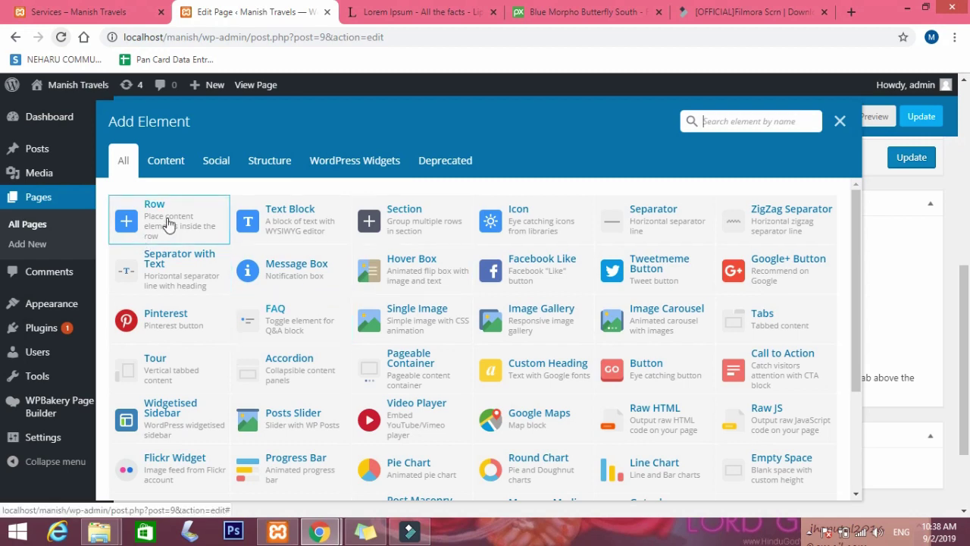
left_click(168, 225)
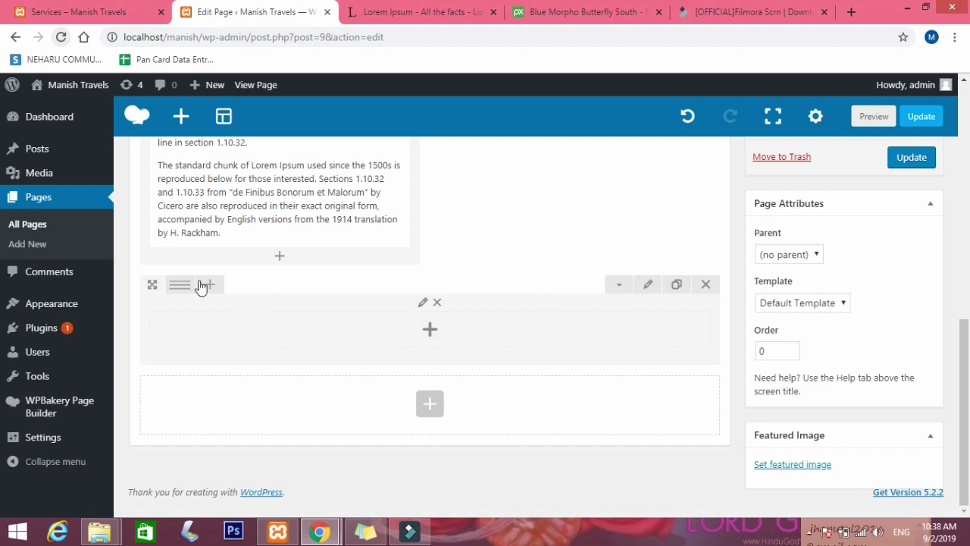
mouse_move(179, 286)
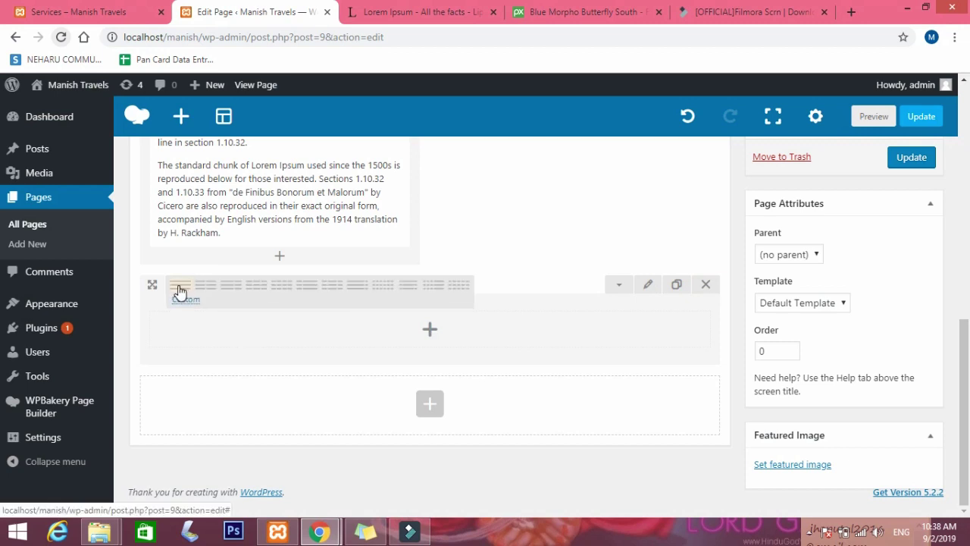
left_click(289, 293)
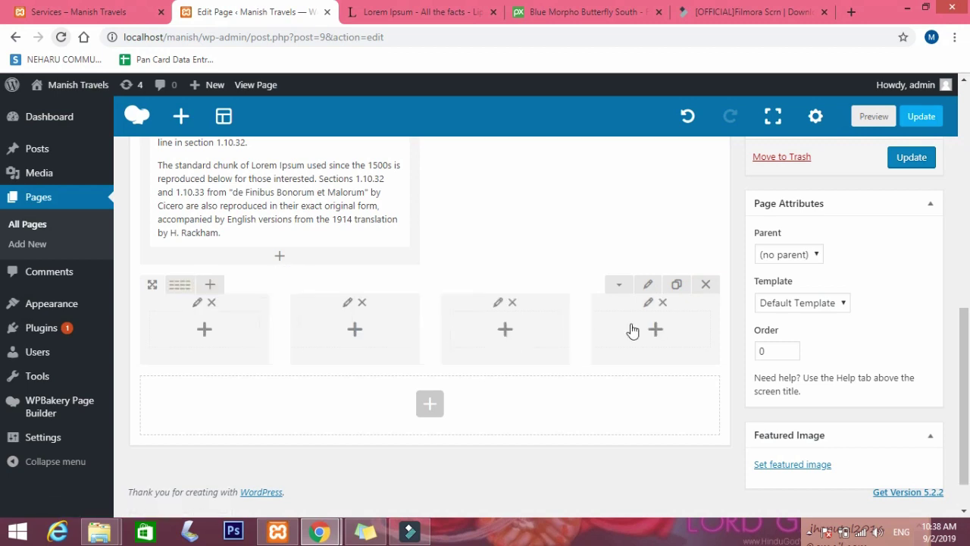
left_click(180, 286)
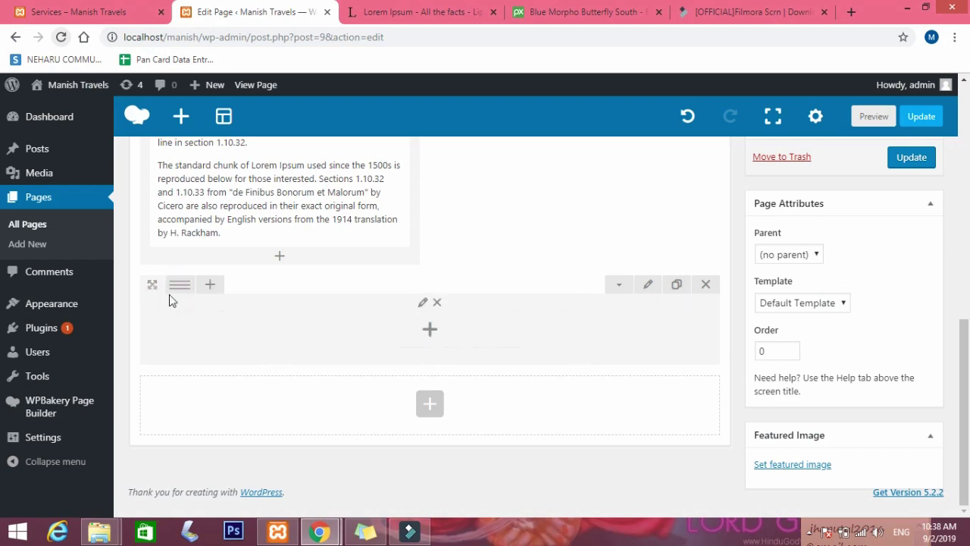
left_click(205, 289)
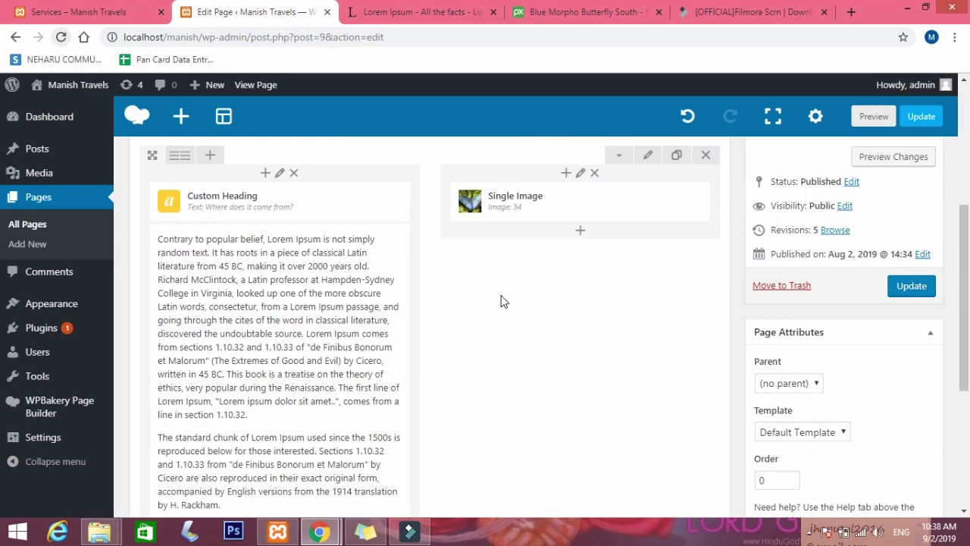
Set the heading-and-image row to stretch row and content full width.
left_click(649, 169)
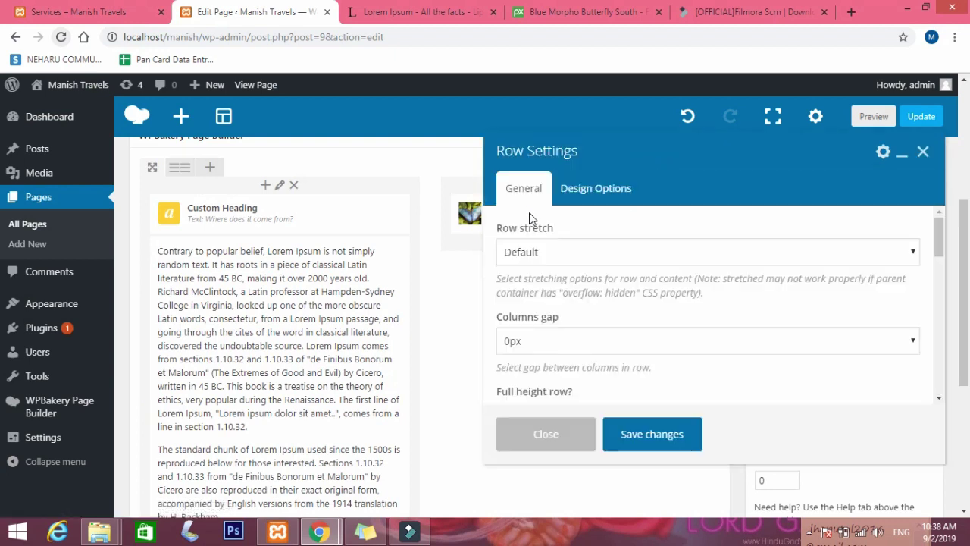
left_click(538, 256)
left_click(551, 307)
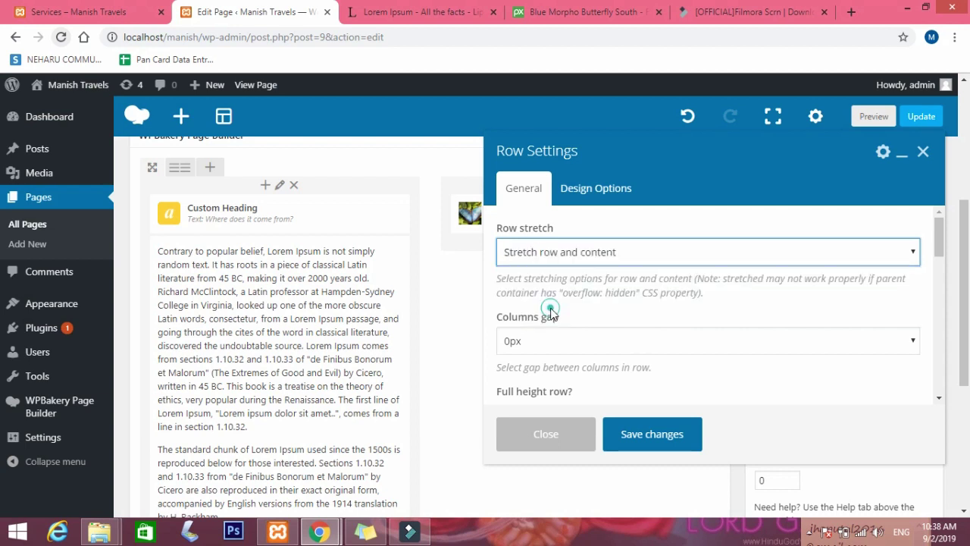
left_click(666, 449)
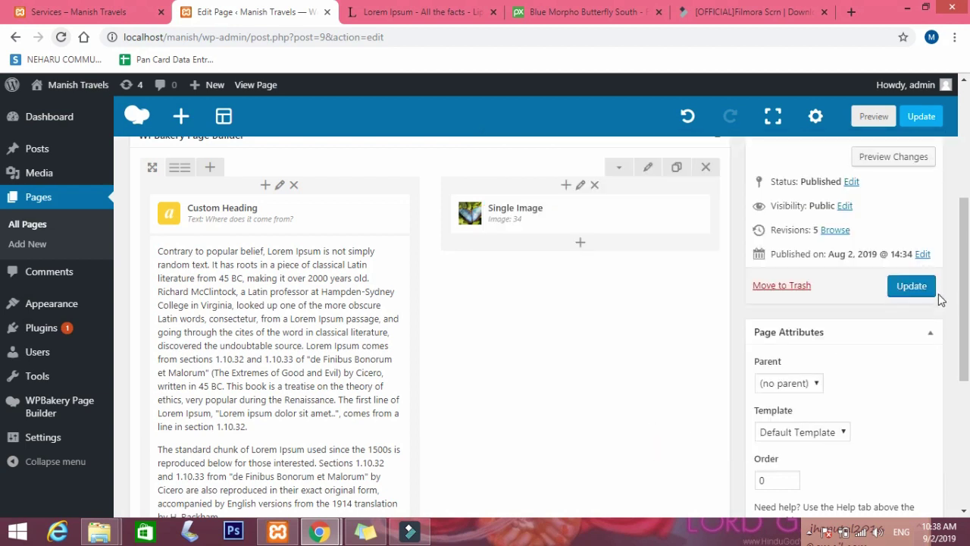
Update the Home page and bring the incognito live home page window forward.
left_click(913, 285)
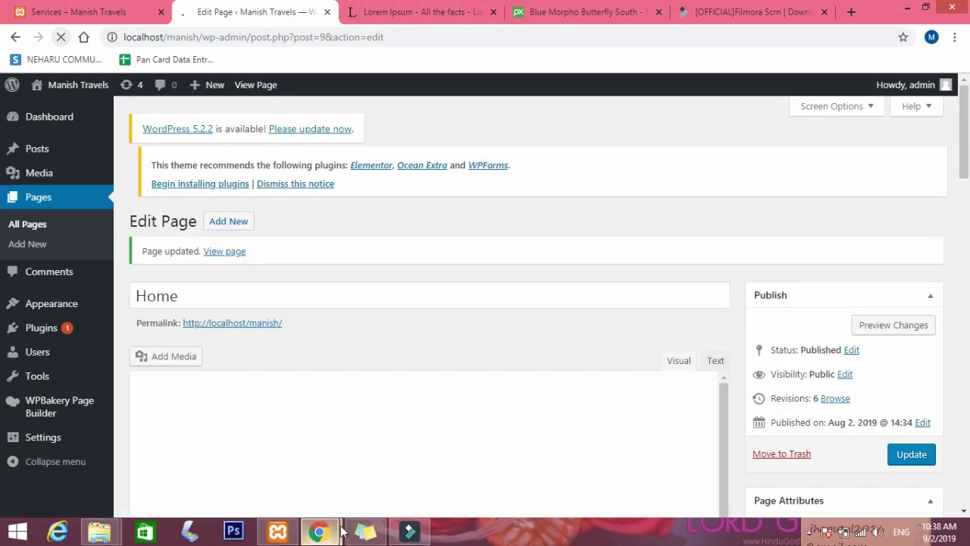
mouse_move(343, 532)
left_click(374, 498)
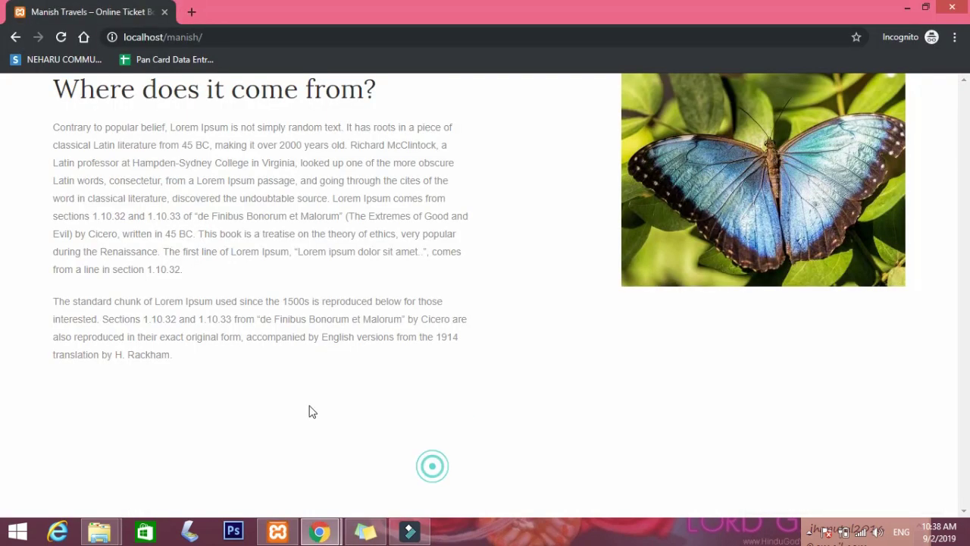
Reload the live home page and scroll through the full-width heading, text and butterfly row.
left_click(61, 38)
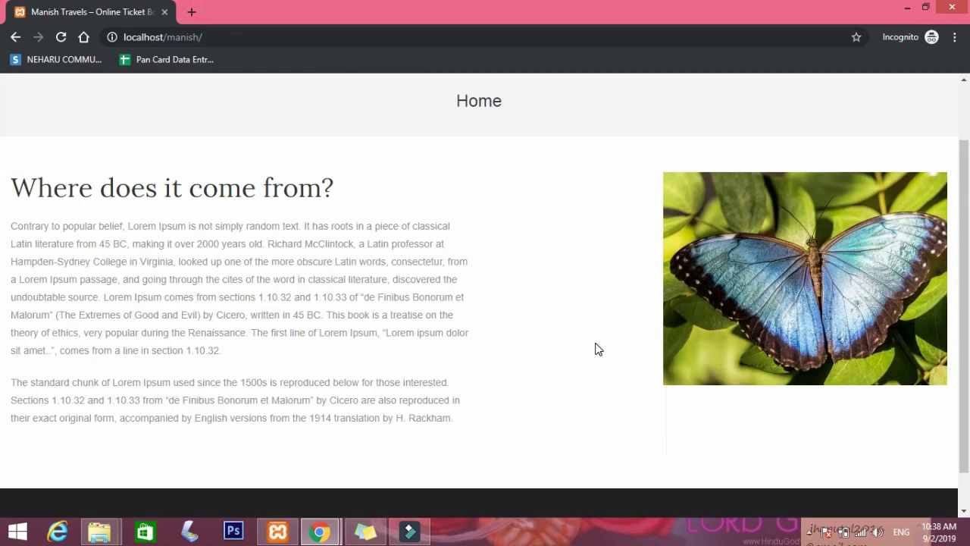
scroll(598, 349, "down", 1)
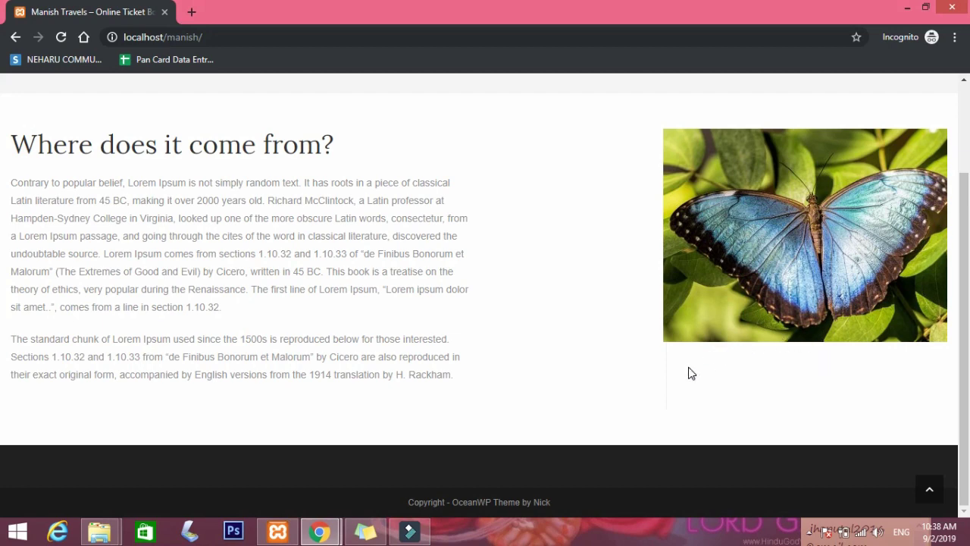
scroll(712, 383, "up", 3)
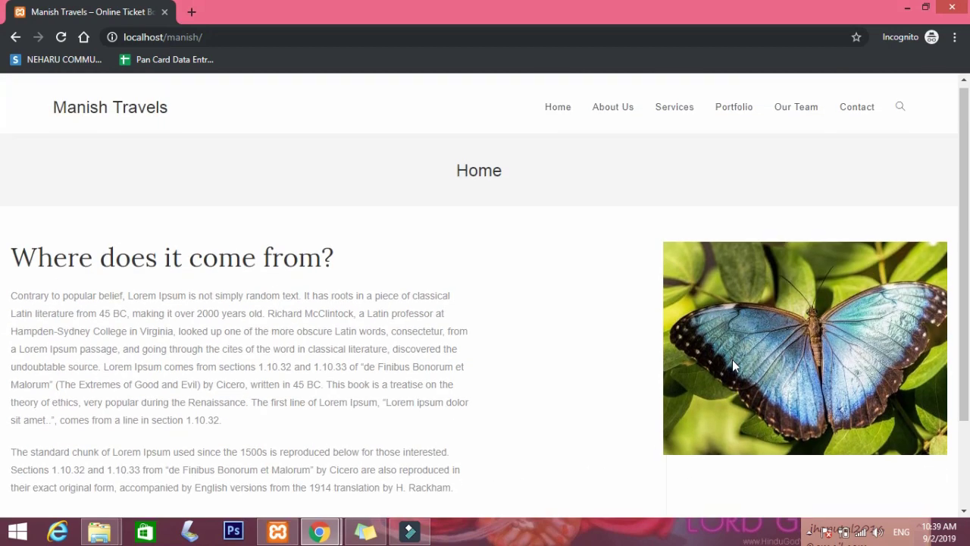
scroll(732, 359, "down", 3)
scroll(302, 251, "up", 3)
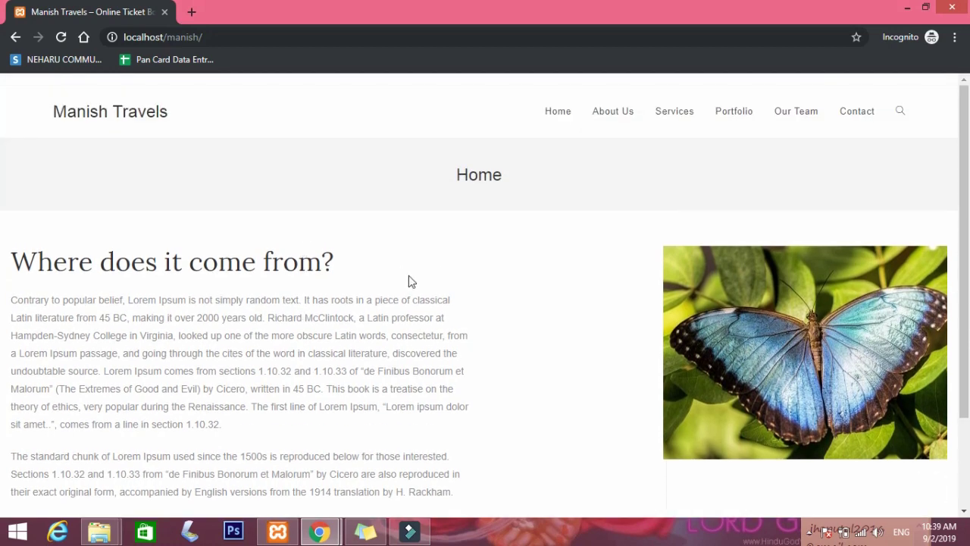
left_click_drag(310, 271, 50, 264)
left_click(47, 262)
scroll(103, 315, "down", 3)
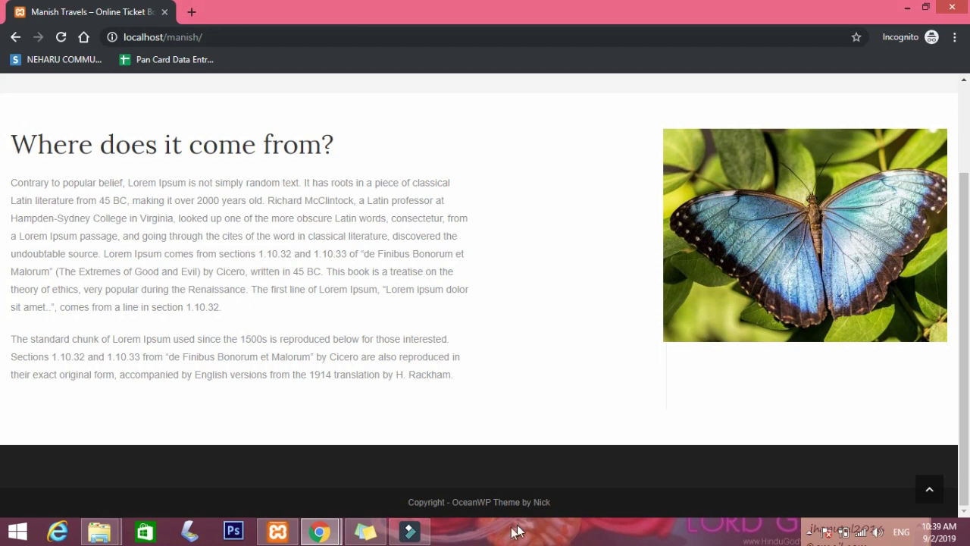
Switch back to the Home page editor window.
mouse_move(320, 531)
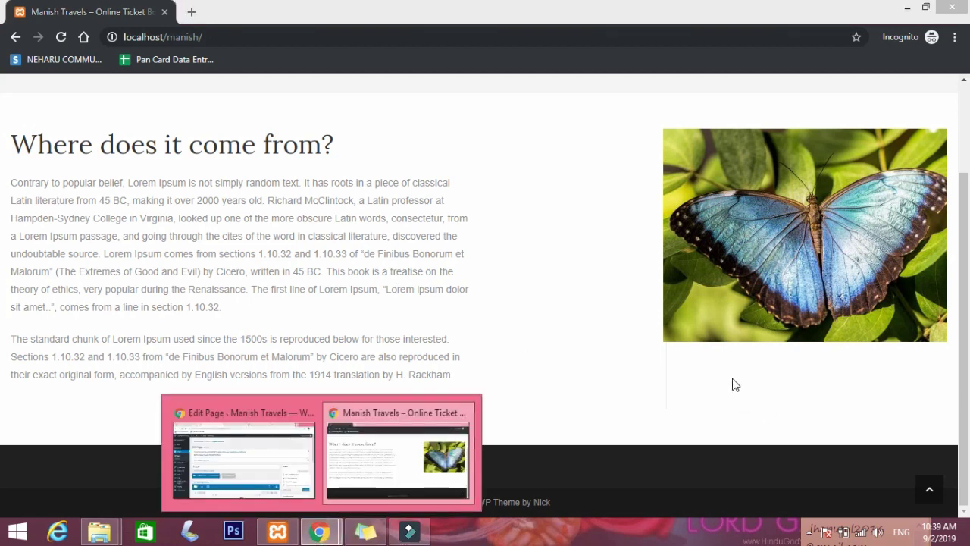
left_click(734, 384)
mouse_move(326, 537)
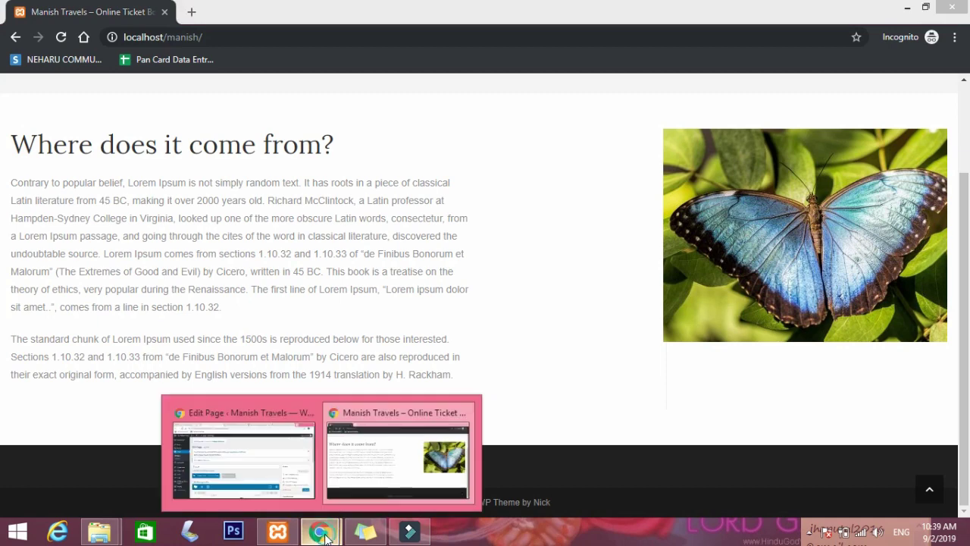
left_click(261, 455)
scroll(549, 359, "down", 5)
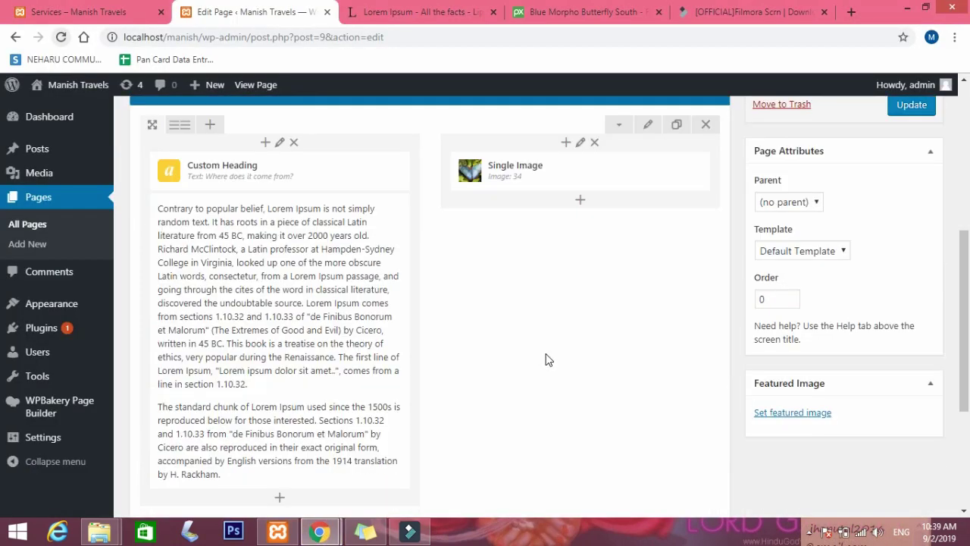
scroll(549, 359, "down", 4)
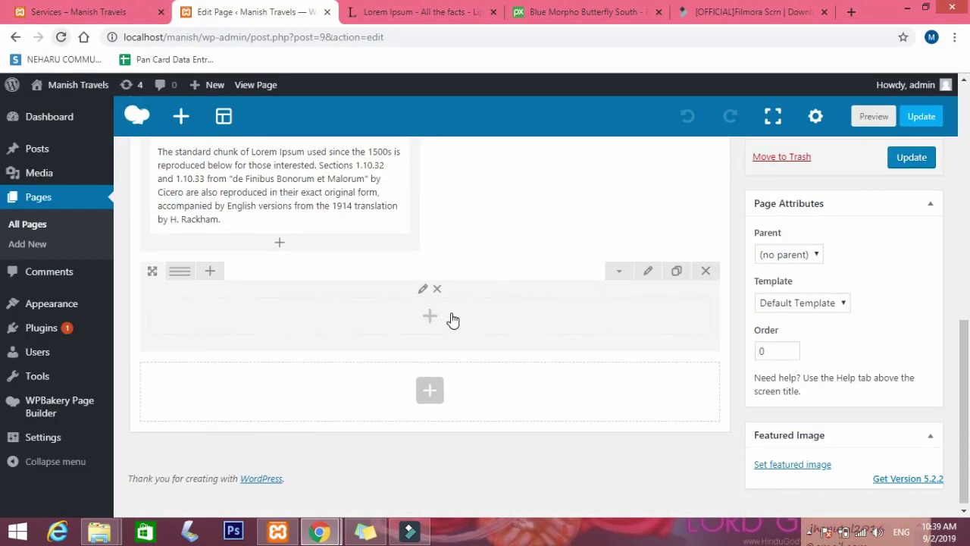
left_click(430, 316)
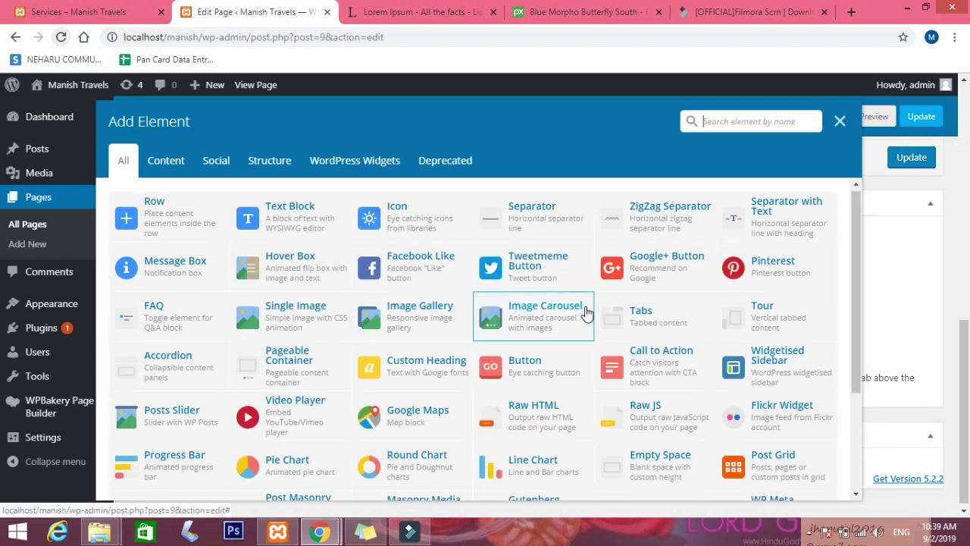
scroll(586, 311, "down", 1)
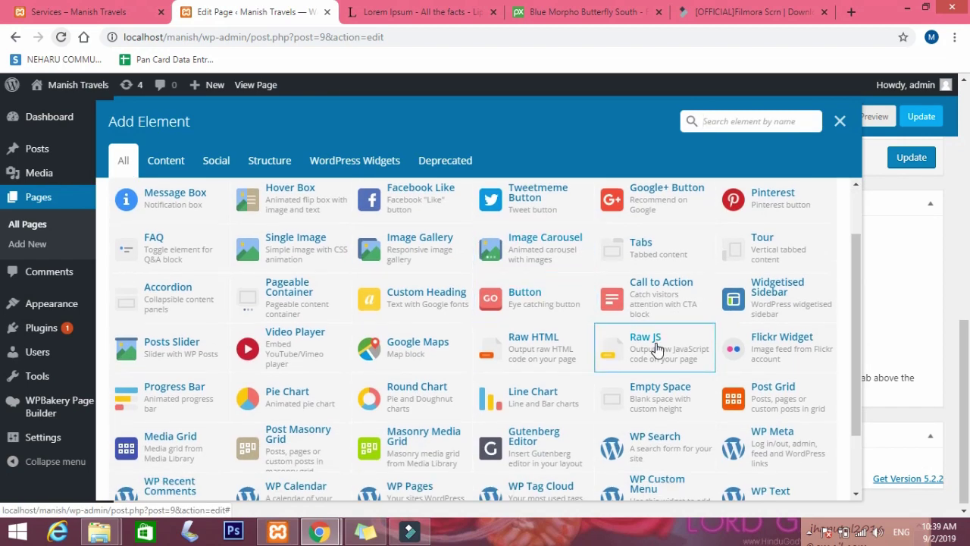
scroll(356, 311, "up", 1)
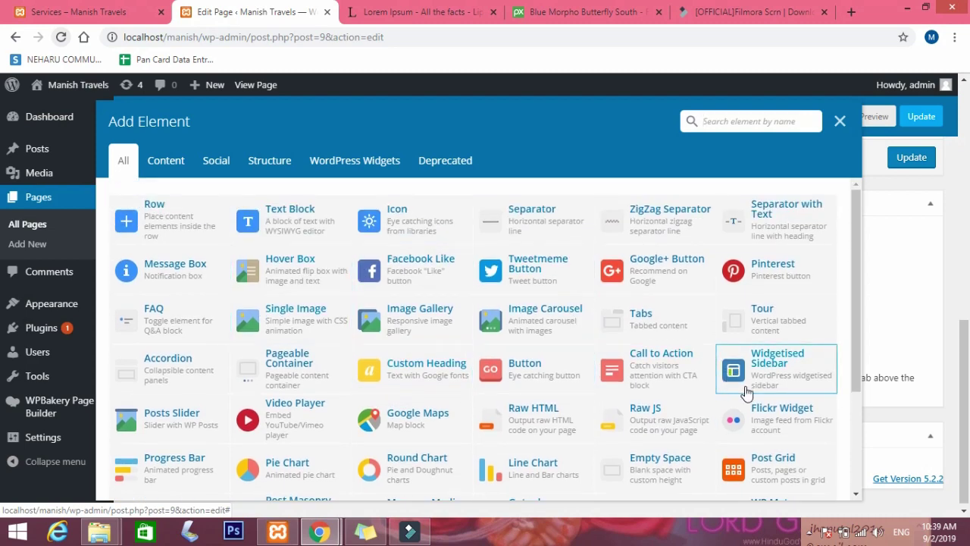
scroll(746, 393, "down", 2)
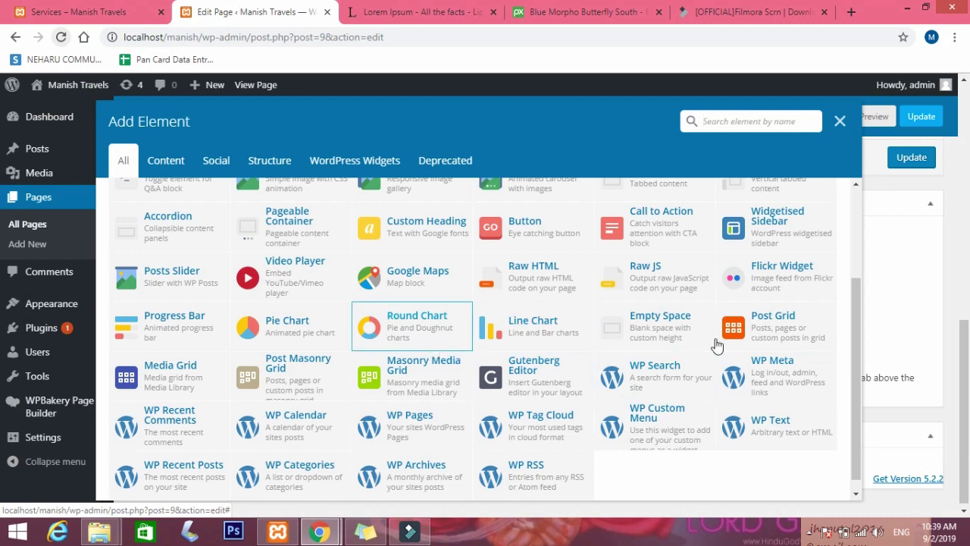
scroll(716, 345, "up", 2)
left_click(839, 121)
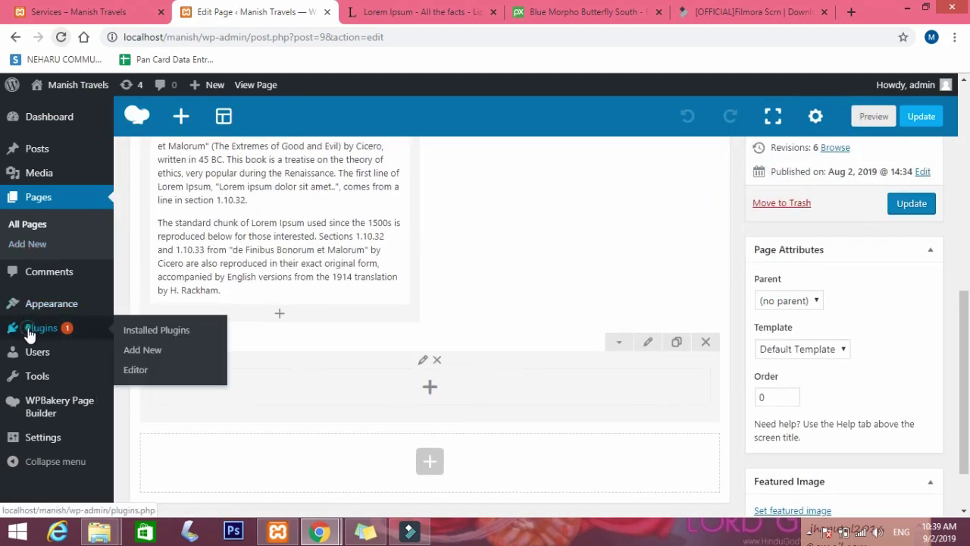
Open Plugins and view the theme's recommended plugins: Elementor, Ocean Extra and WPForms.
left_click(28, 334)
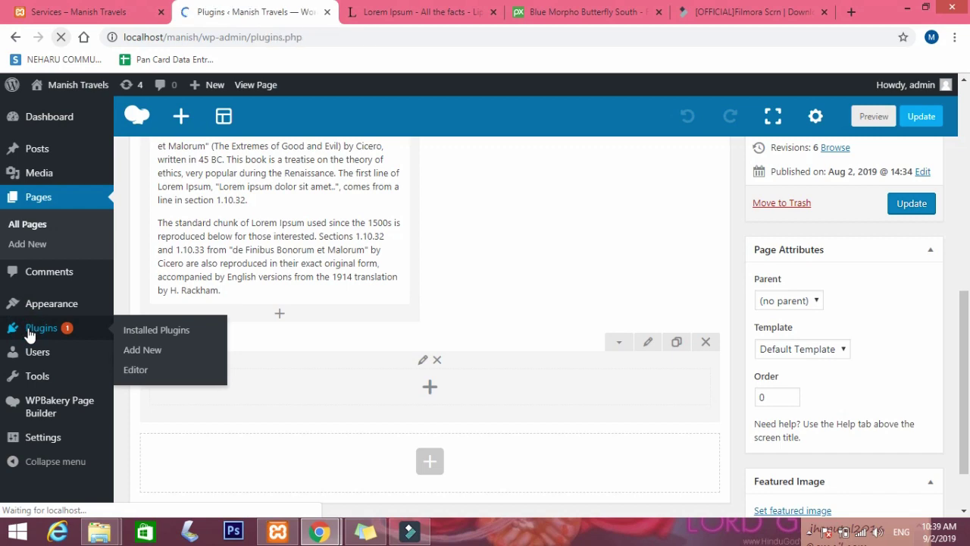
scroll(386, 352, "down", 2)
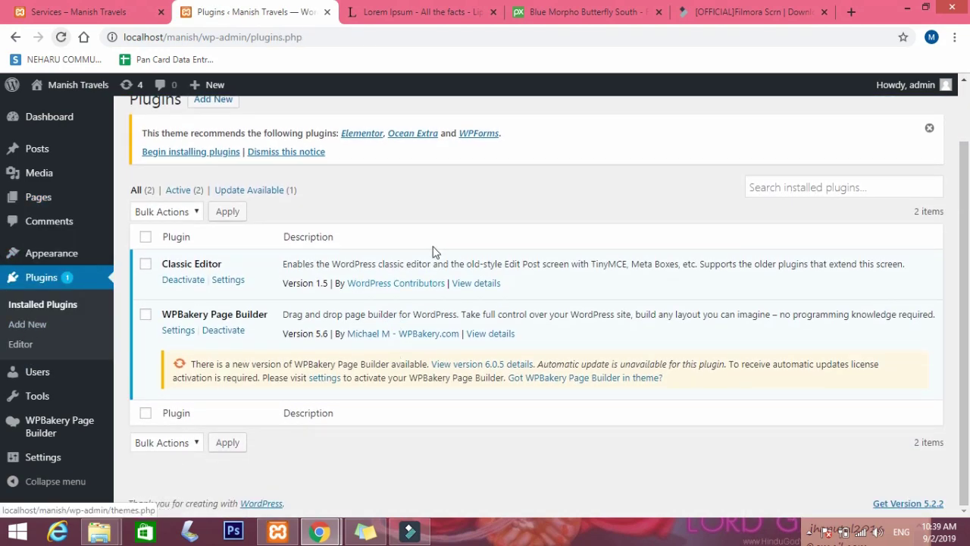
left_click(184, 152)
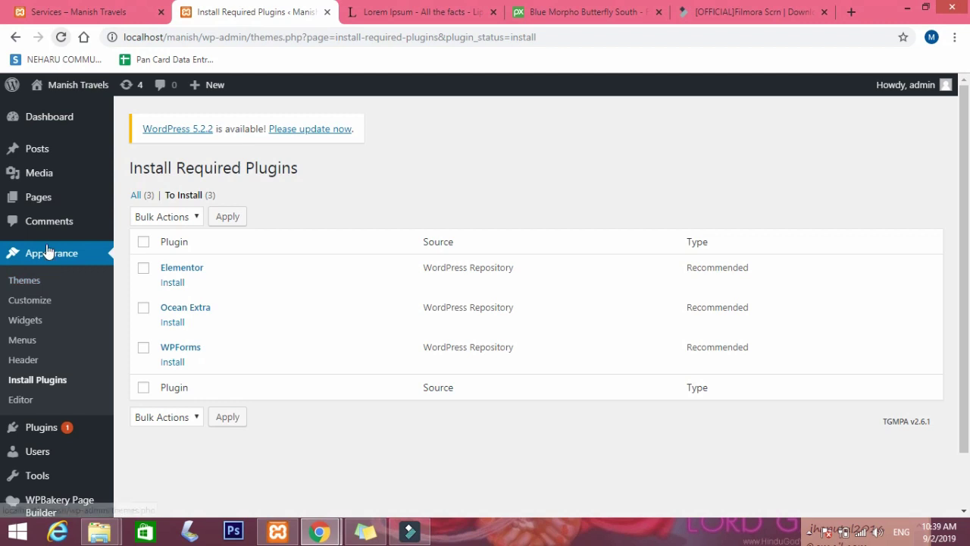
scroll(23, 333, "down", 1)
Return to Installed Plugins, then go to the Add New plugins page.
mouse_move(51, 368)
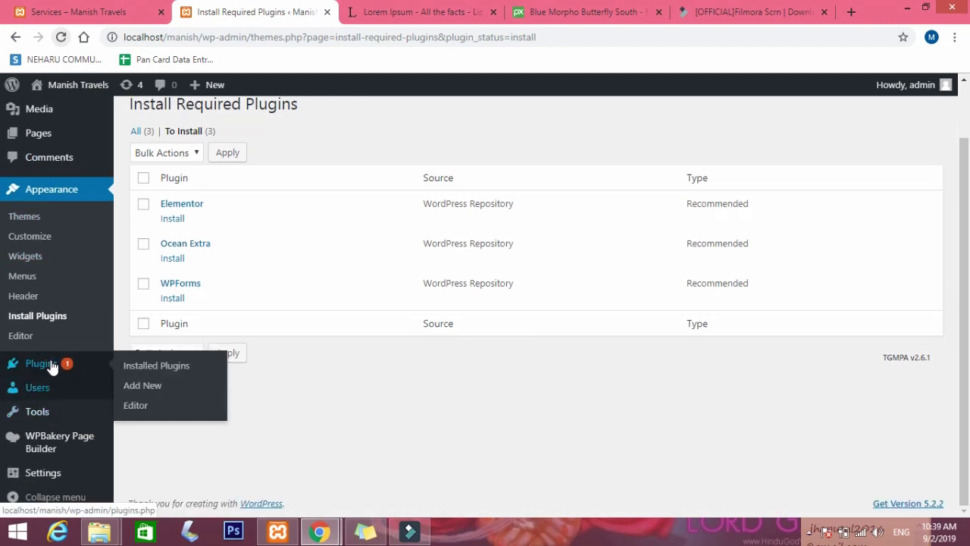
left_click(156, 369)
left_click(144, 388)
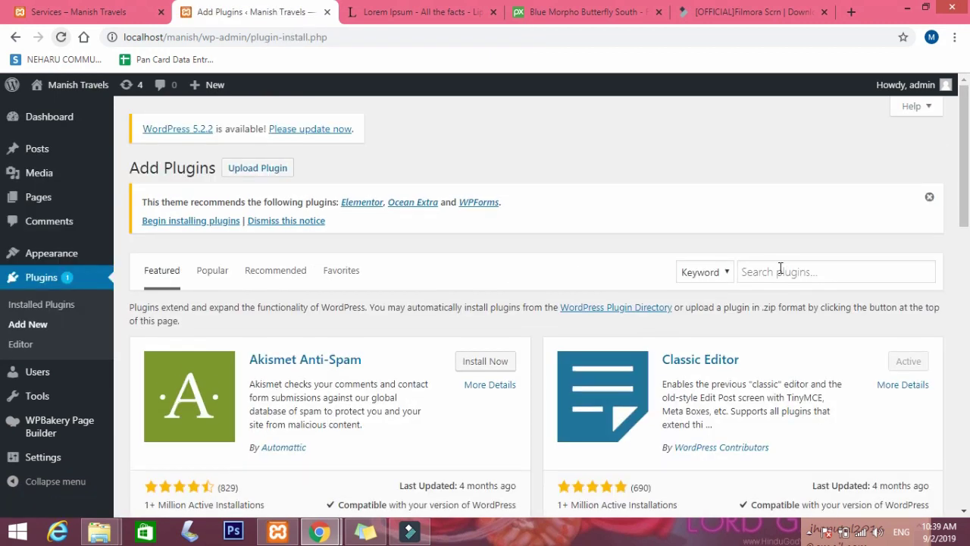
Search plugins for 'contact form 7' and install the Contact Form 7 plugin.
left_click(780, 270)
type("plugin")
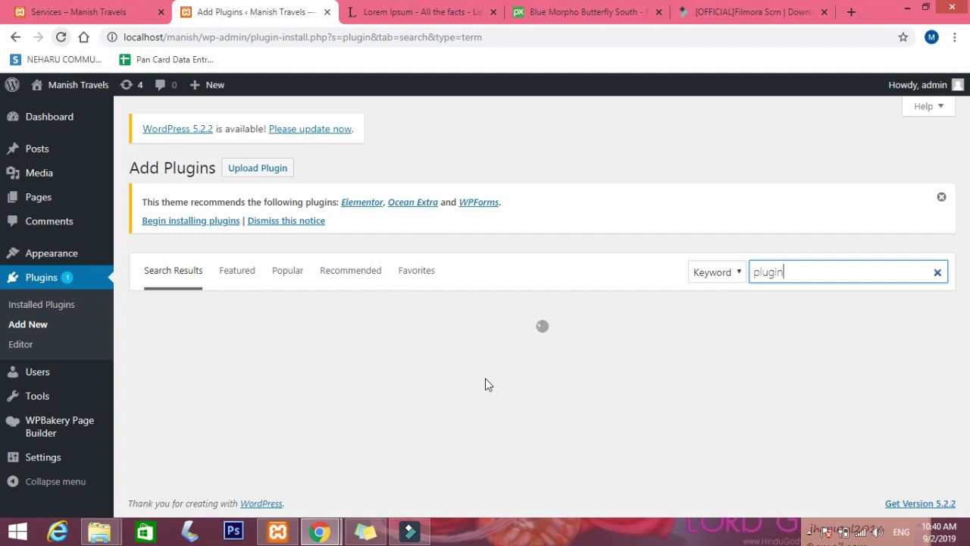
scroll(568, 368, "down", 1)
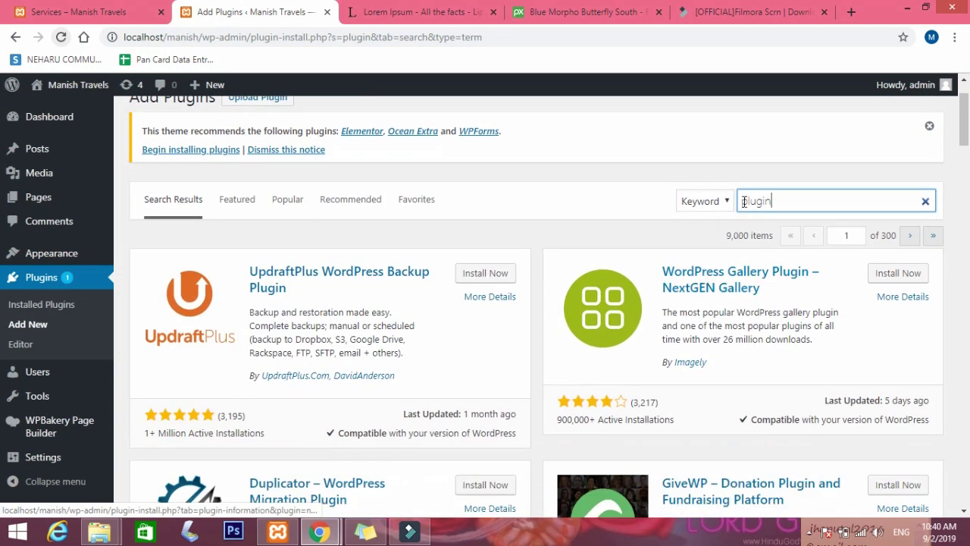
left_click_drag(773, 200, 727, 201)
key("BackSpace")
type("co")
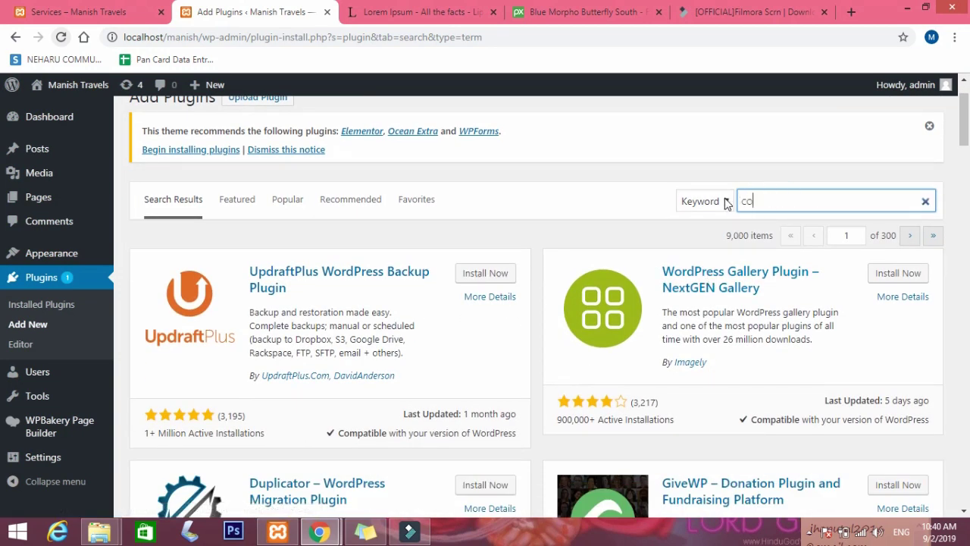
type("ntact form 7")
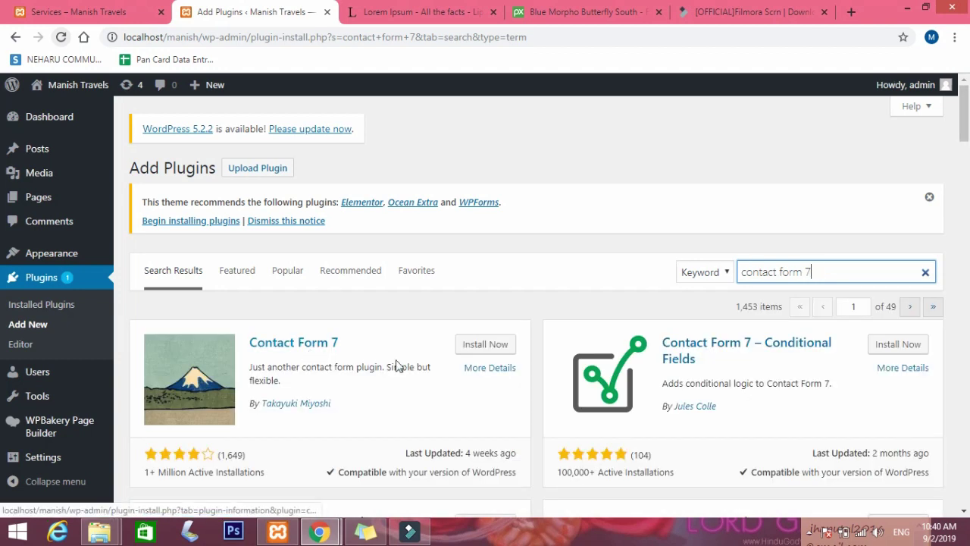
left_click(474, 345)
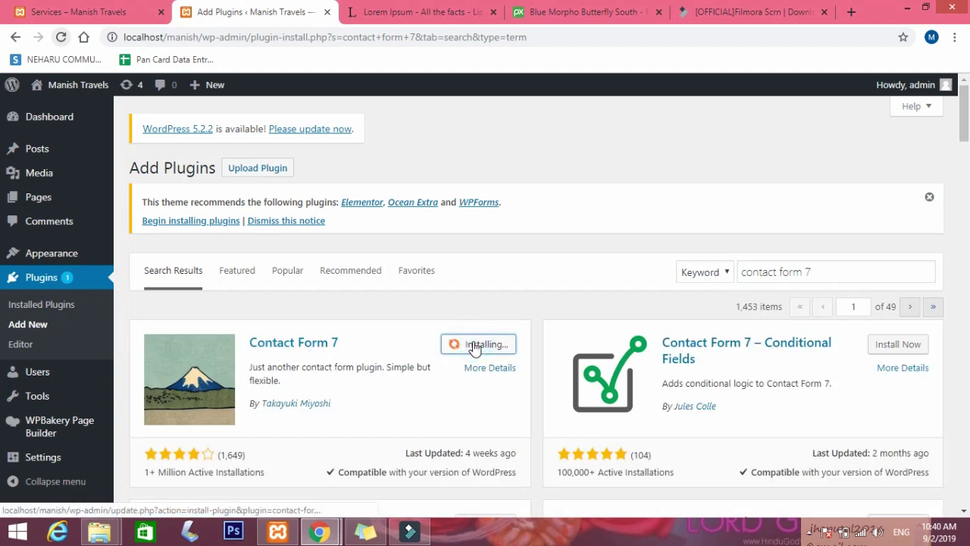
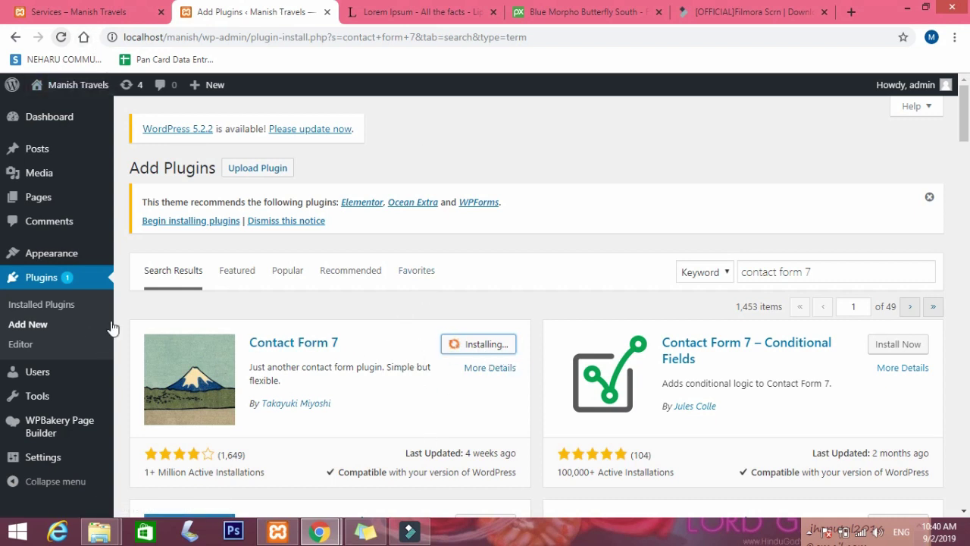
Look through the live site's Services and Home pages.
left_click(76, 12)
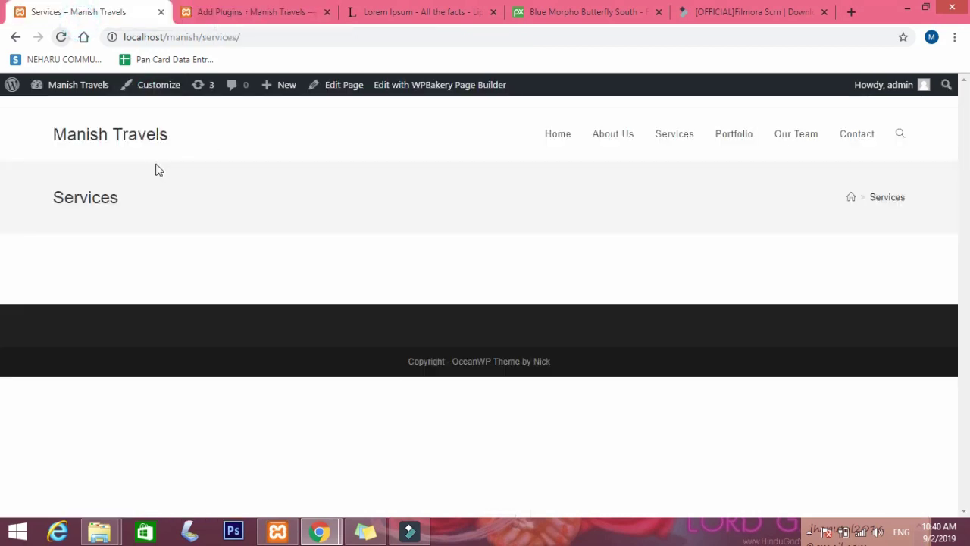
left_click(562, 135)
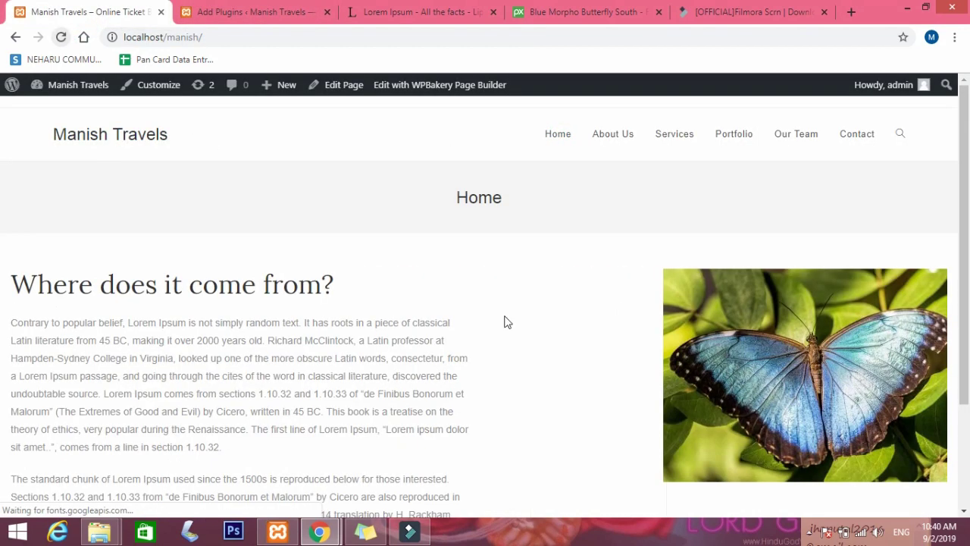
scroll(636, 355, "down", 2)
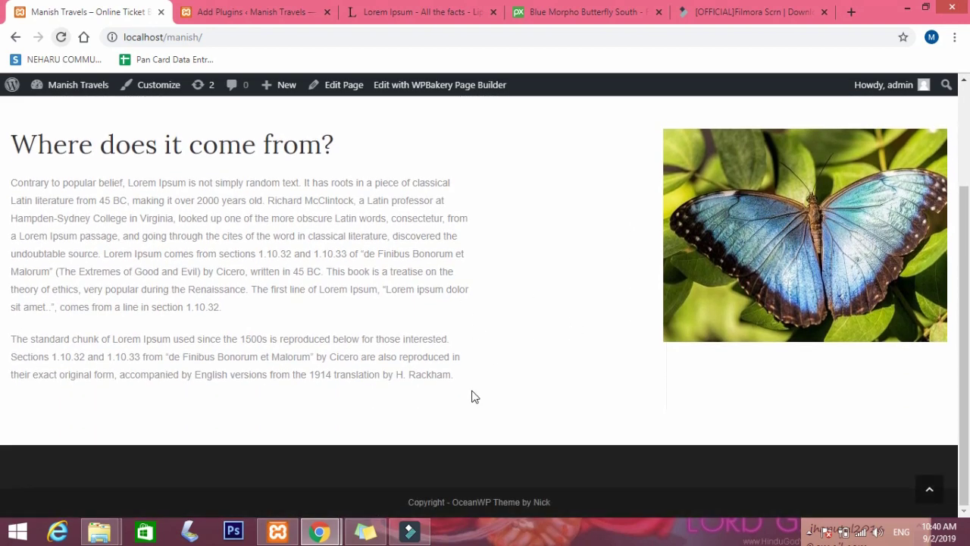
scroll(353, 329, "up", 2)
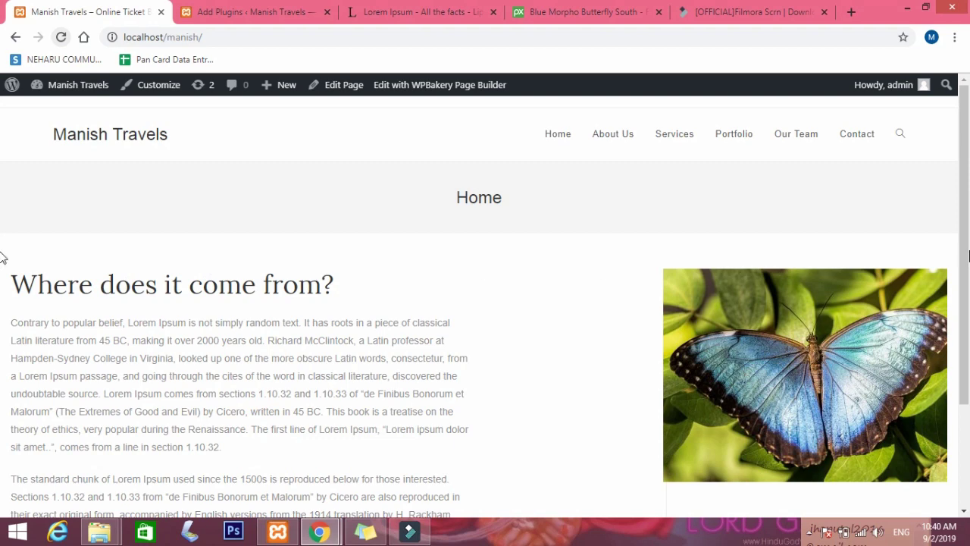
scroll(454, 413, "down", 2)
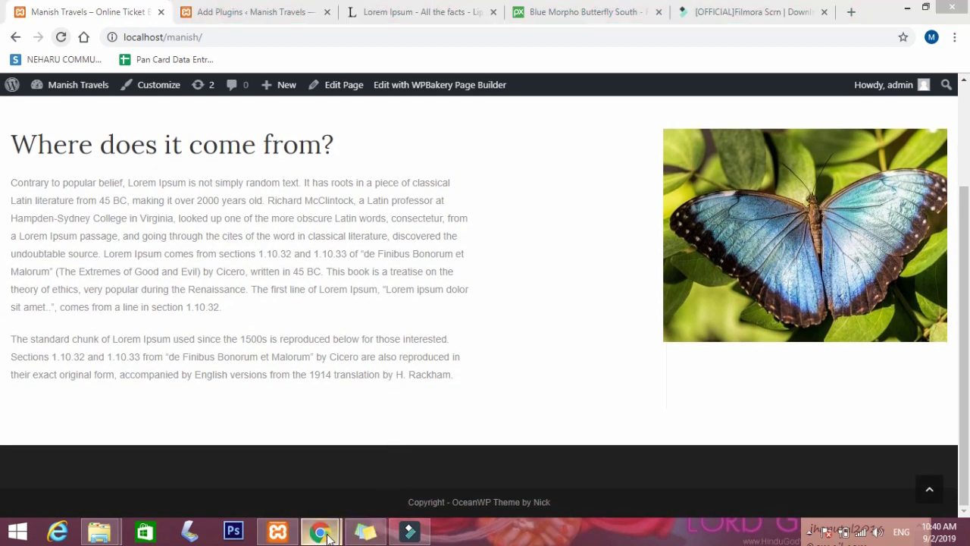
Return to the plugin install page and activate Contact Form 7.
mouse_move(320, 530)
left_click(256, 470)
left_click(258, 12)
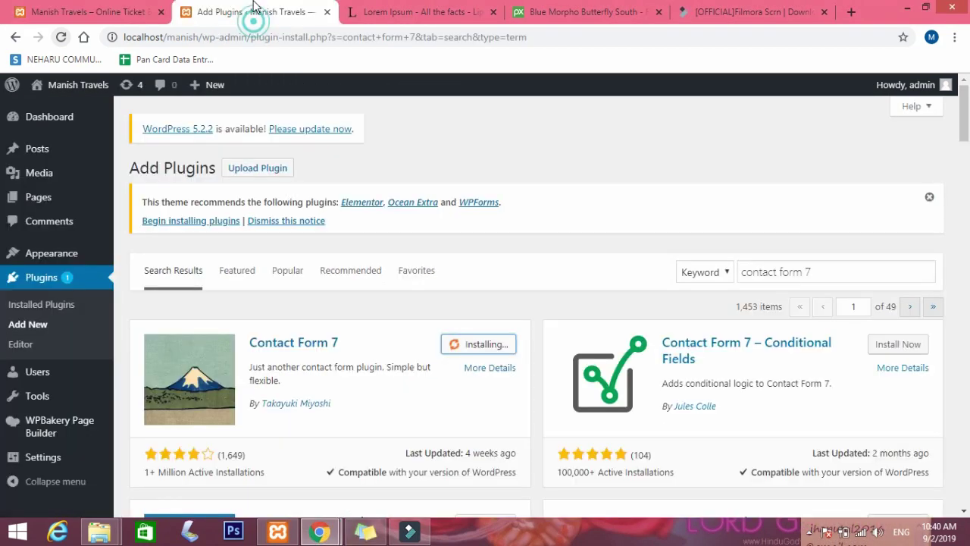
left_click(490, 353)
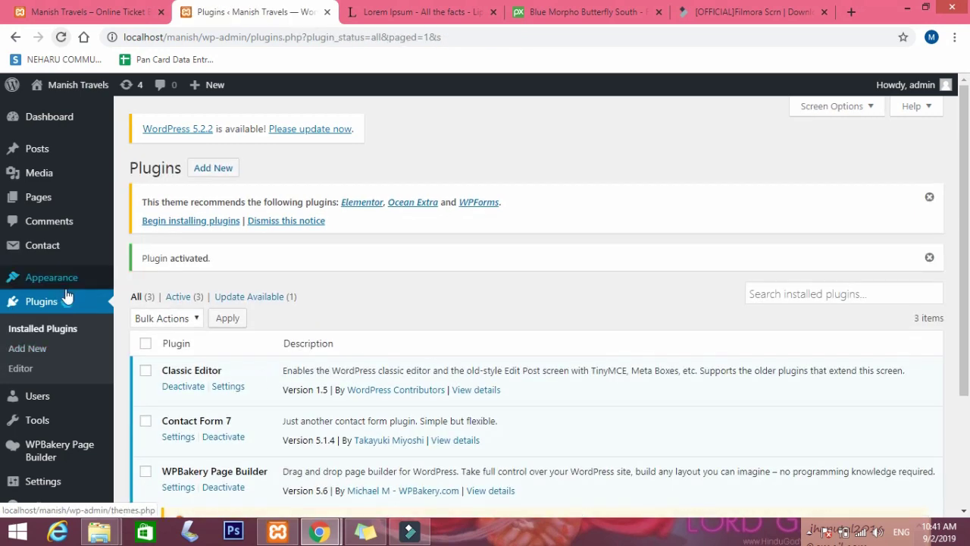
Open the Home page from the Pages list in the WPBakery editor.
left_click(55, 198)
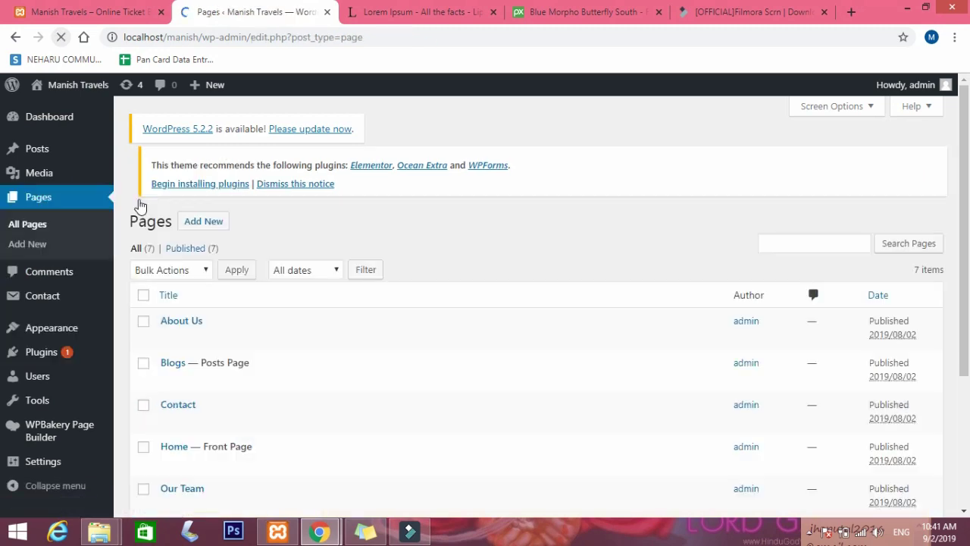
scroll(170, 345, "down", 2)
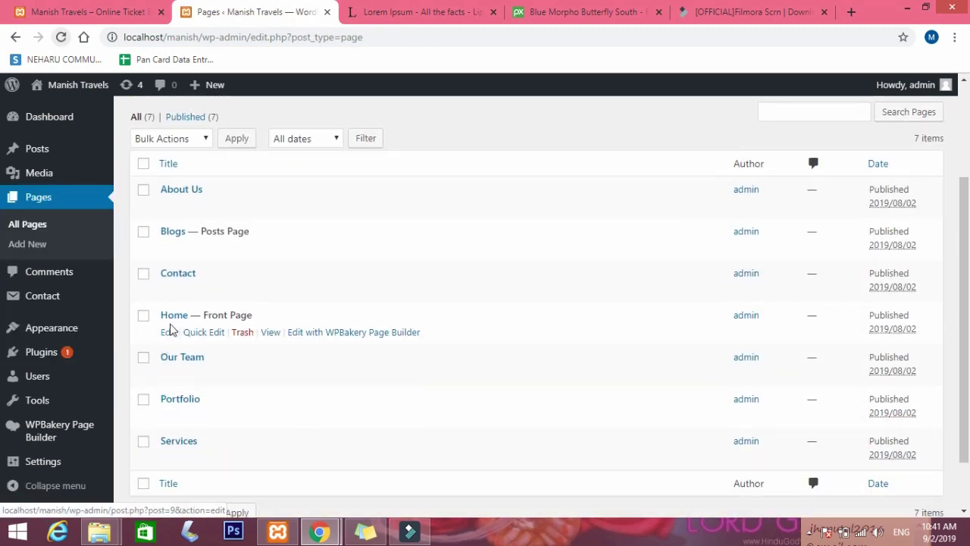
left_click(168, 333)
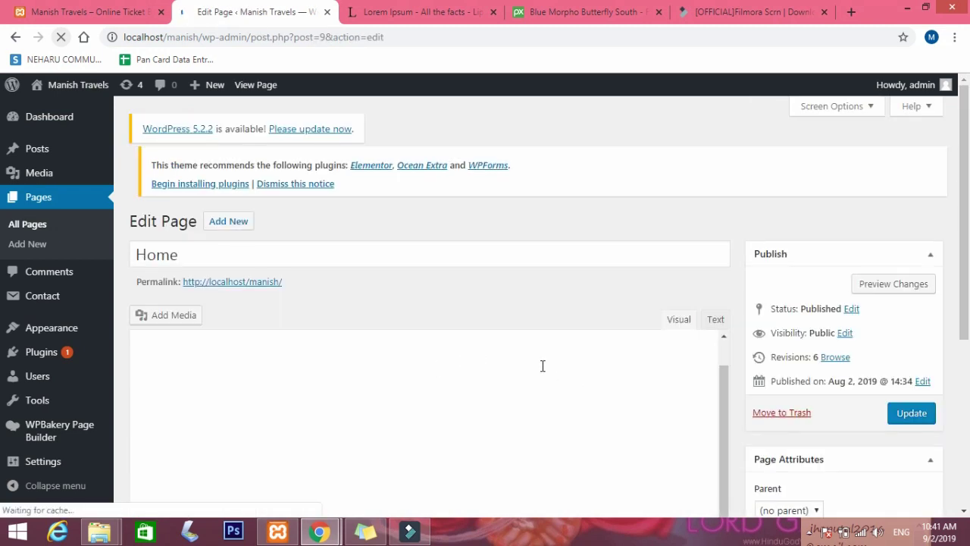
scroll(687, 385, "down", 7)
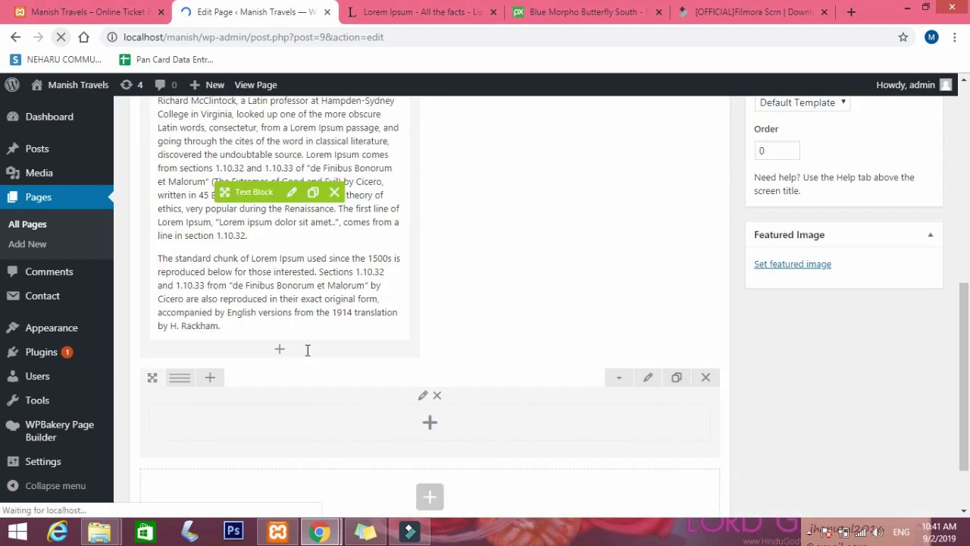
Add a Text Block to the empty row with the 'Want to know more about services… contact us here!' prompt.
left_click(429, 342)
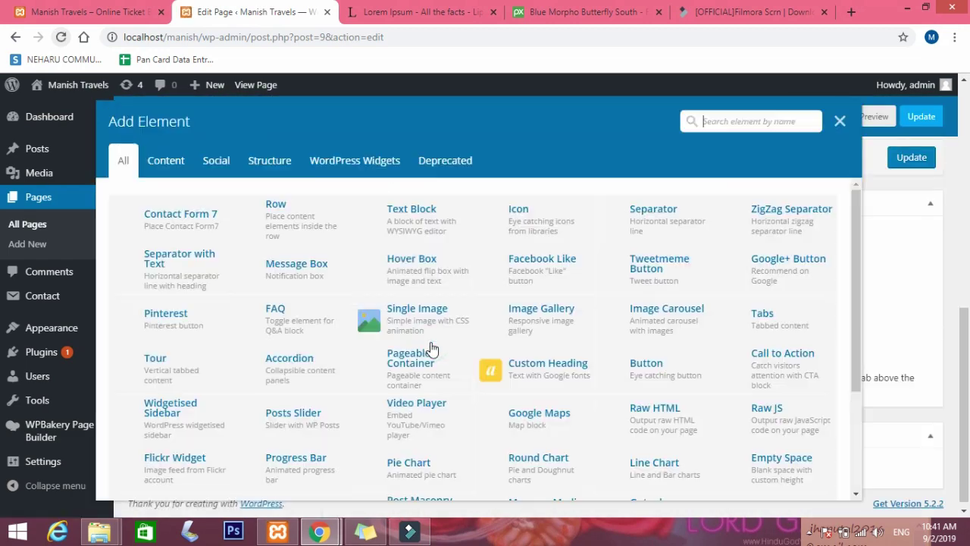
left_click(415, 220)
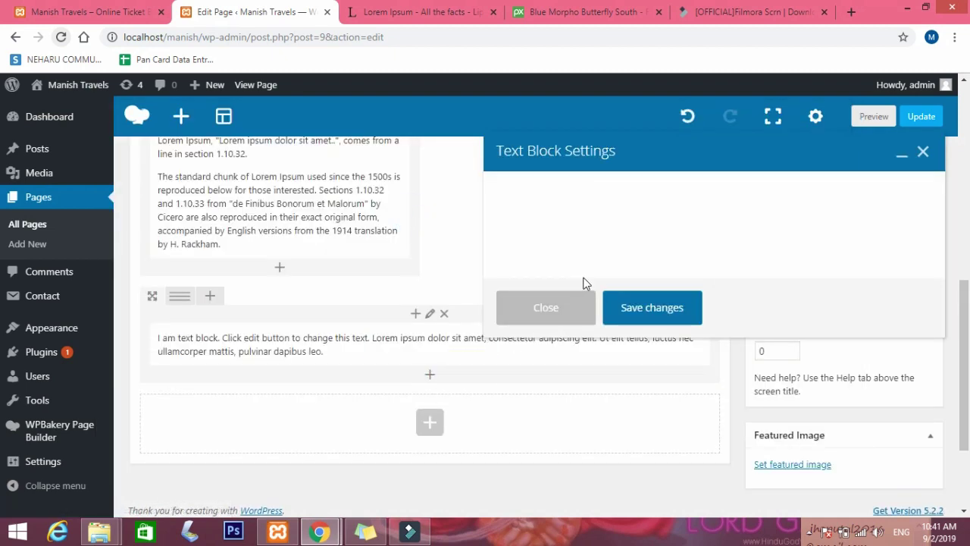
left_click_drag(566, 340, 449, 293)
key("BackSpace")
type("Wan")
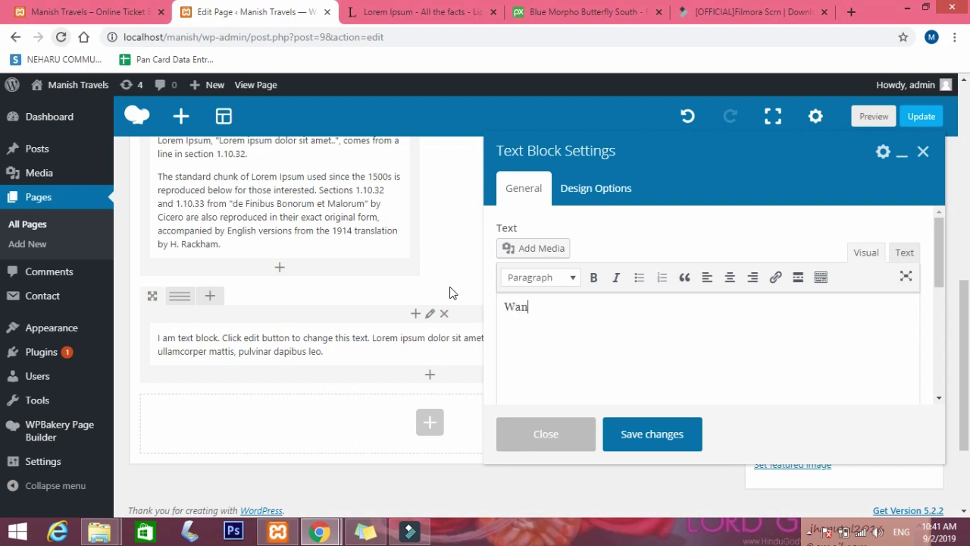
type("t toi ")
type("know ")
type("more aboyt ")
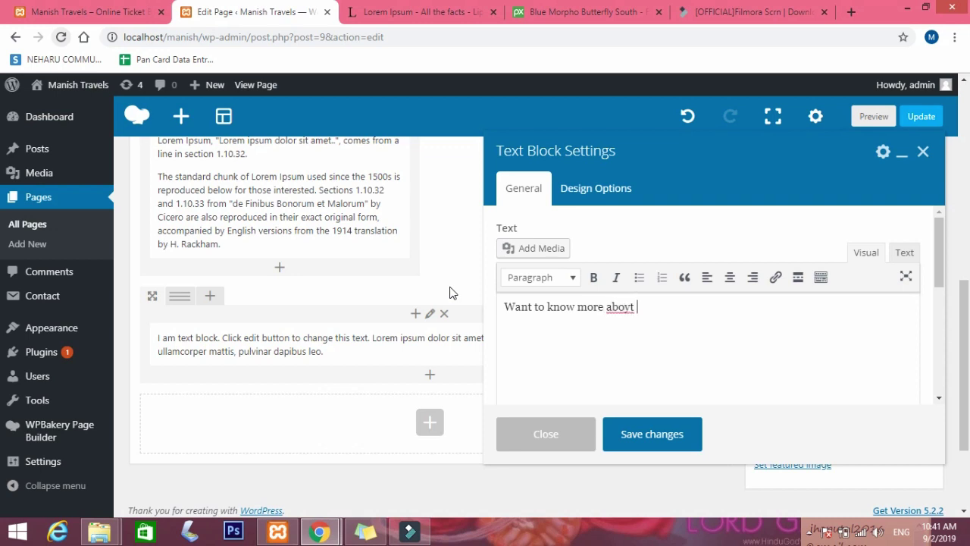
type("service")
type("fd")
type("ek")
type(" free")
type(" to conrtact")
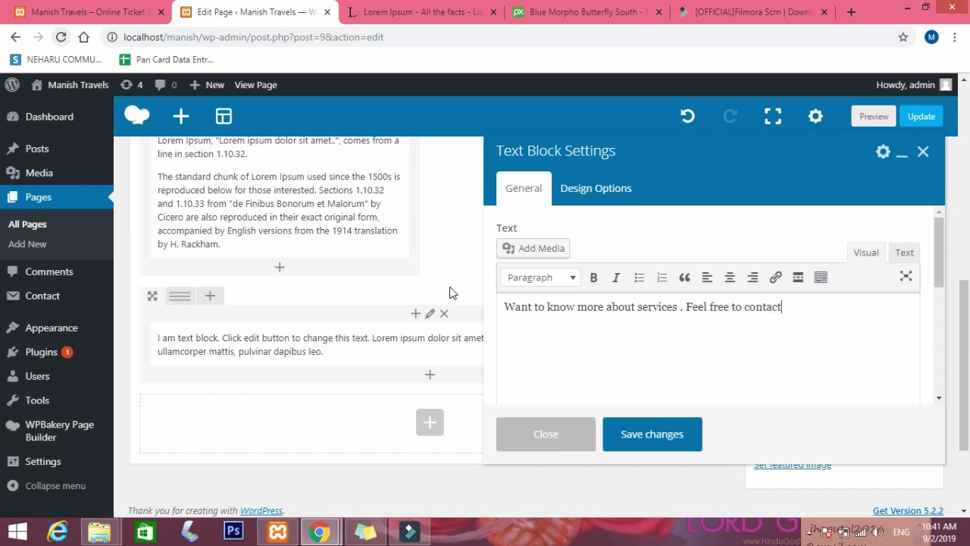
type(" us here !")
Save the text, split the row 2/3 + 1/3 with text in the wide left column, and add to the right.
left_click(652, 434)
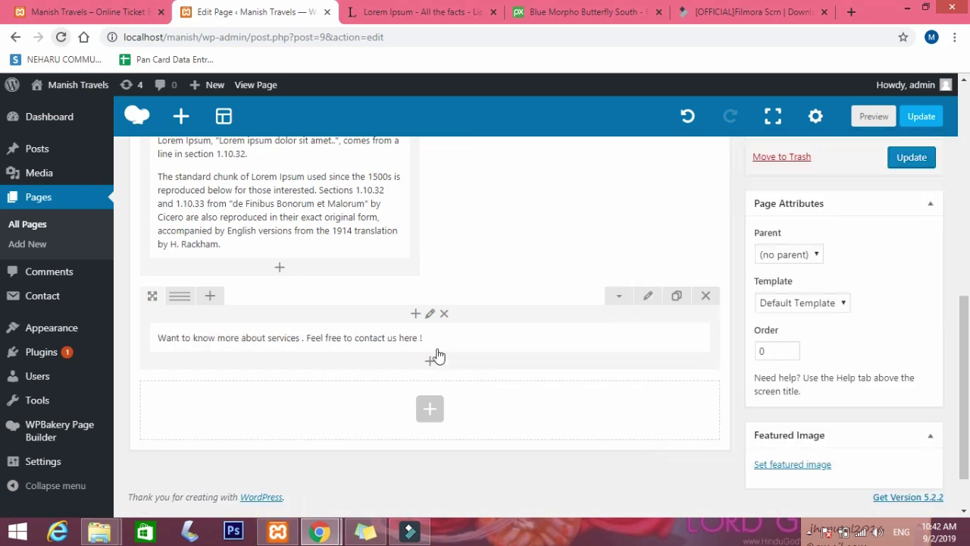
mouse_move(180, 296)
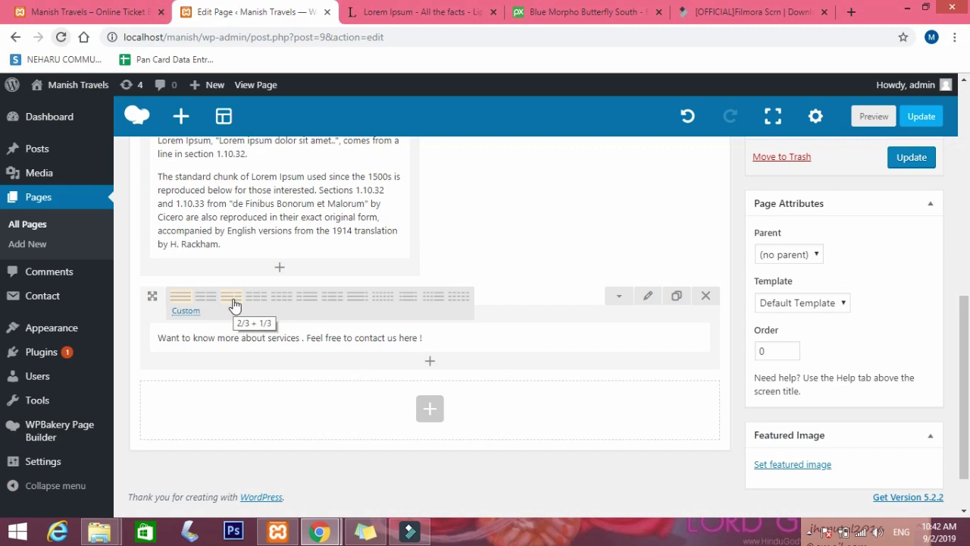
left_click(303, 298)
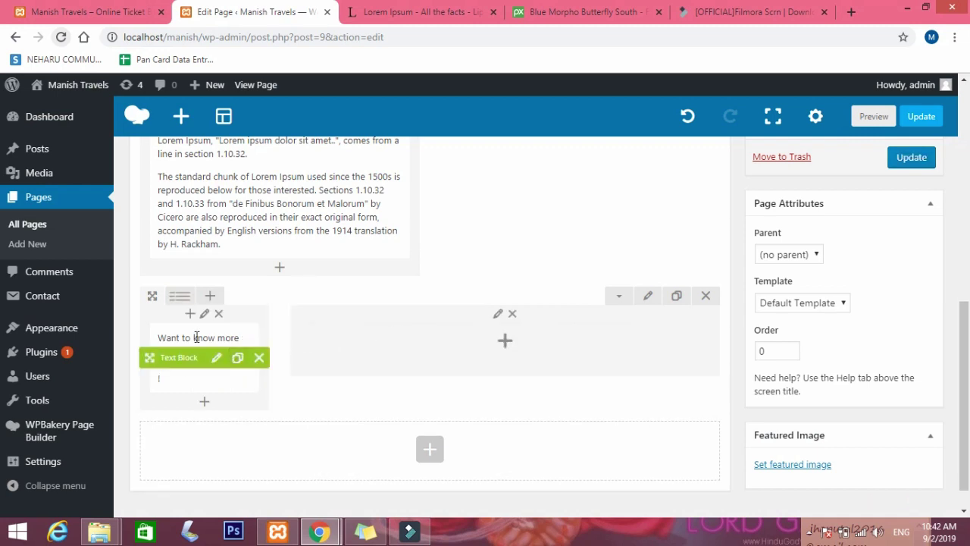
left_click_drag(152, 356, 212, 350)
left_click_drag(391, 343, 224, 348)
left_click_drag(609, 353, 353, 350)
left_click(656, 343)
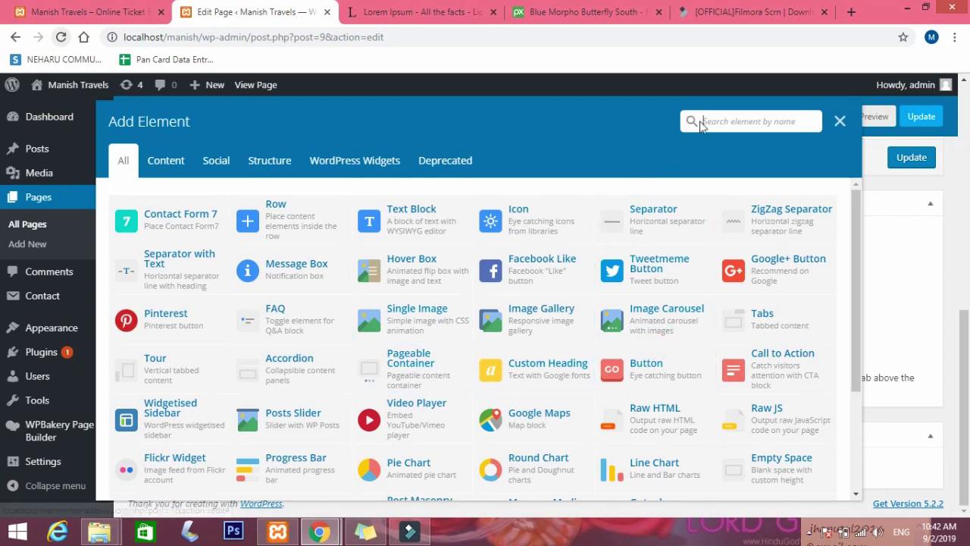
Insert a Button in the right column labelled 'Contact Us'.
left_click(649, 369)
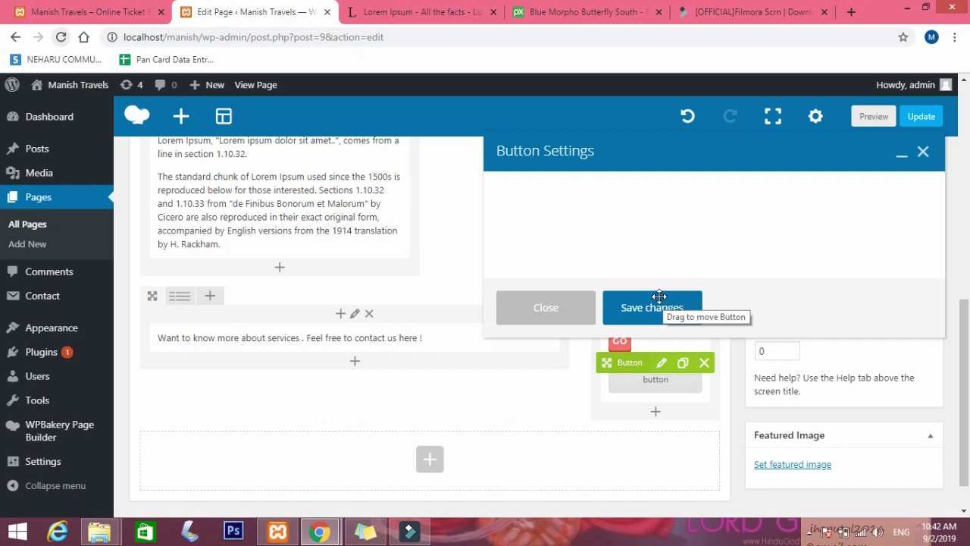
left_click_drag(610, 251, 575, 250)
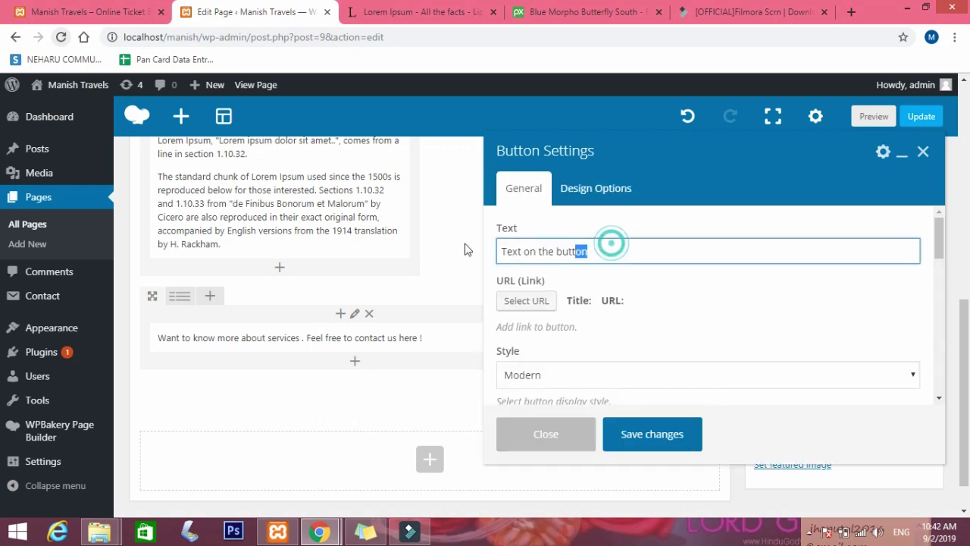
left_click_drag(465, 249, 466, 251)
type("Co")
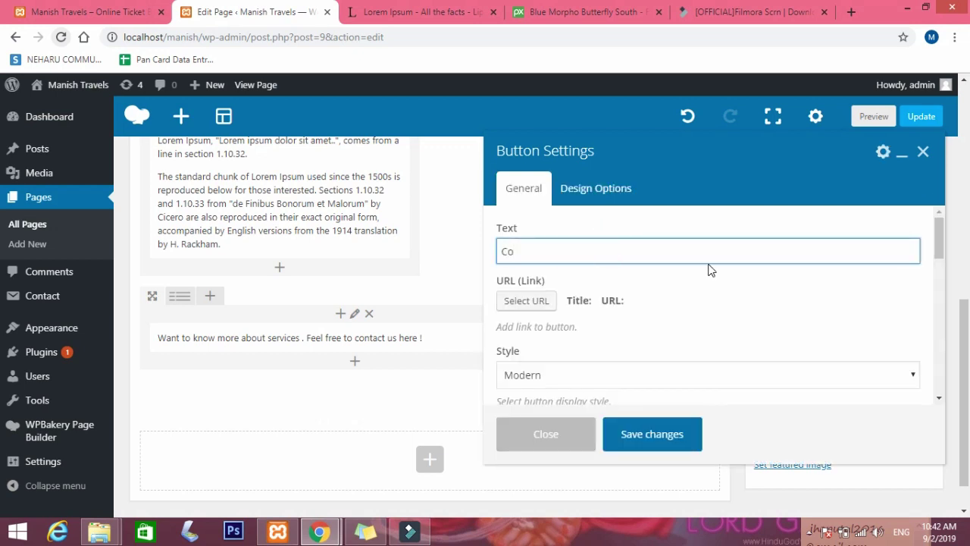
type("ntact Uss")
key("BackSpace")
key("BackSpace")
Enter localhost/manish/ as the button's link URL and switch to the live site tab.
scroll(577, 365, "down", 1)
left_click(526, 231)
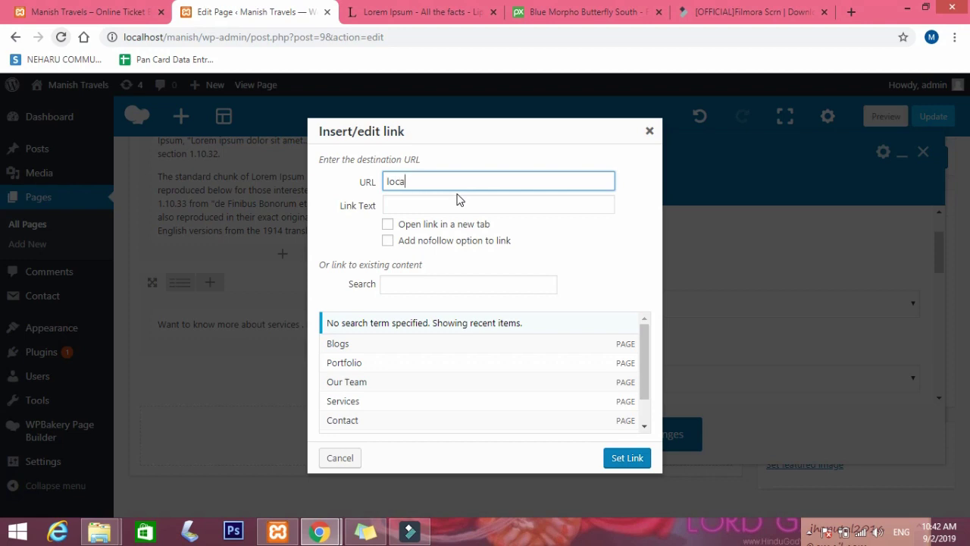
type("localhost/manish/contact")
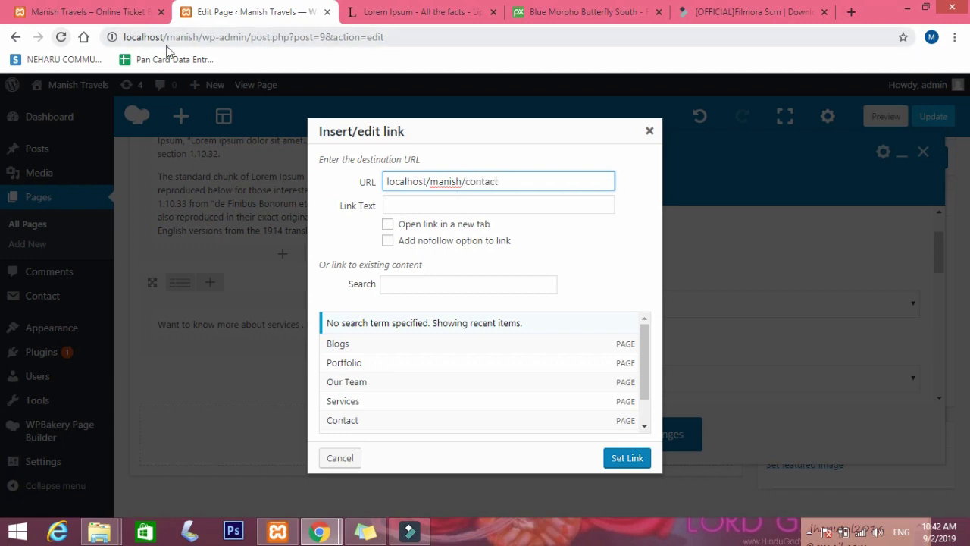
left_click(99, 12)
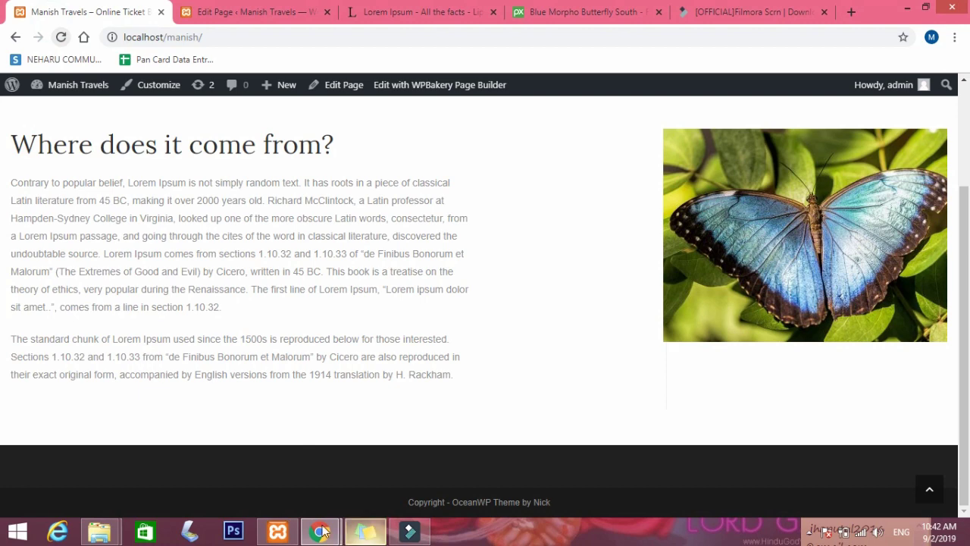
Check the live site's Contact page in the Incognito window, then return to the editor tab.
mouse_move(322, 530)
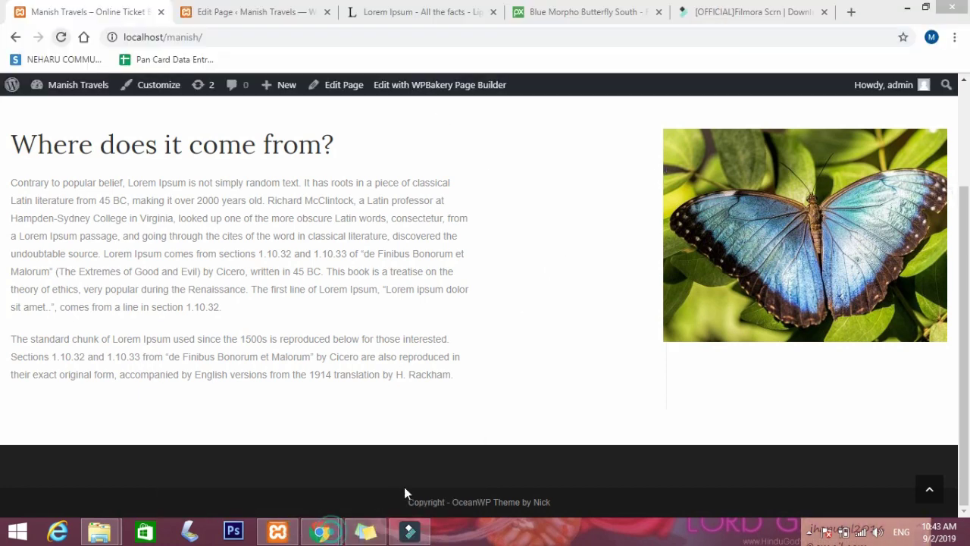
left_click(399, 462)
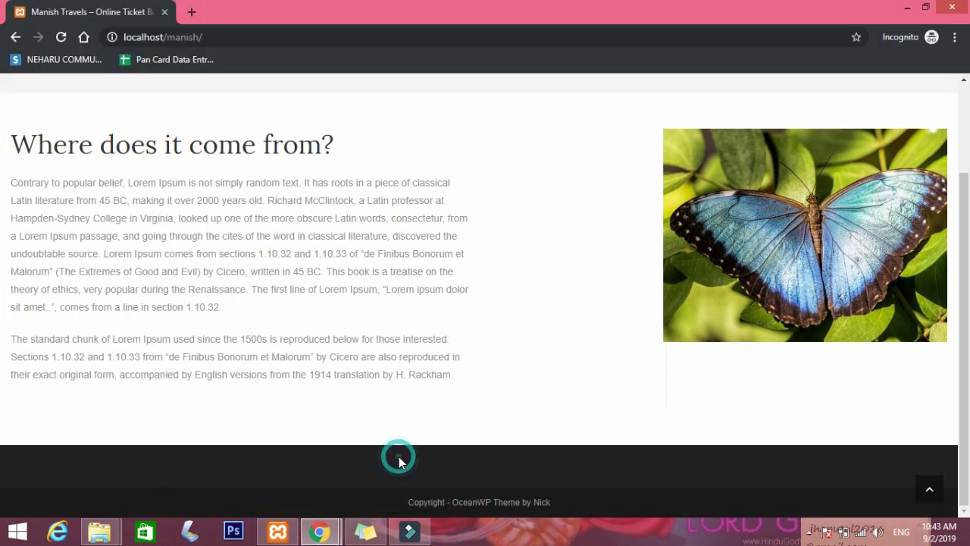
scroll(227, 184, "up", 3)
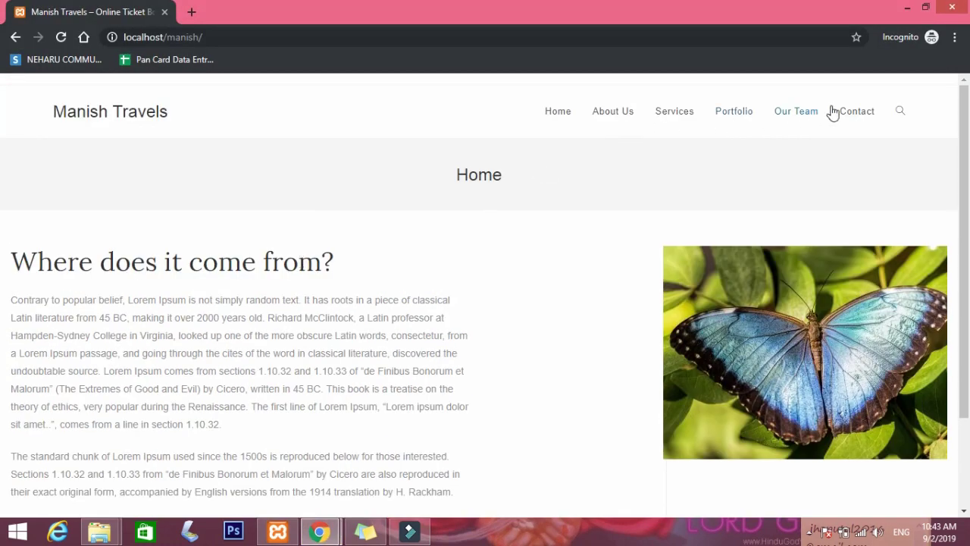
left_click(857, 118)
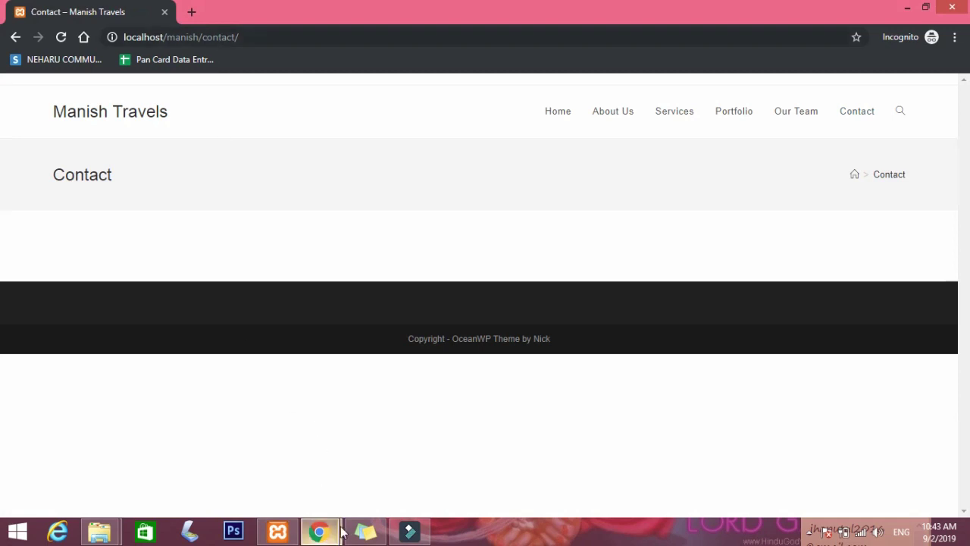
mouse_move(322, 531)
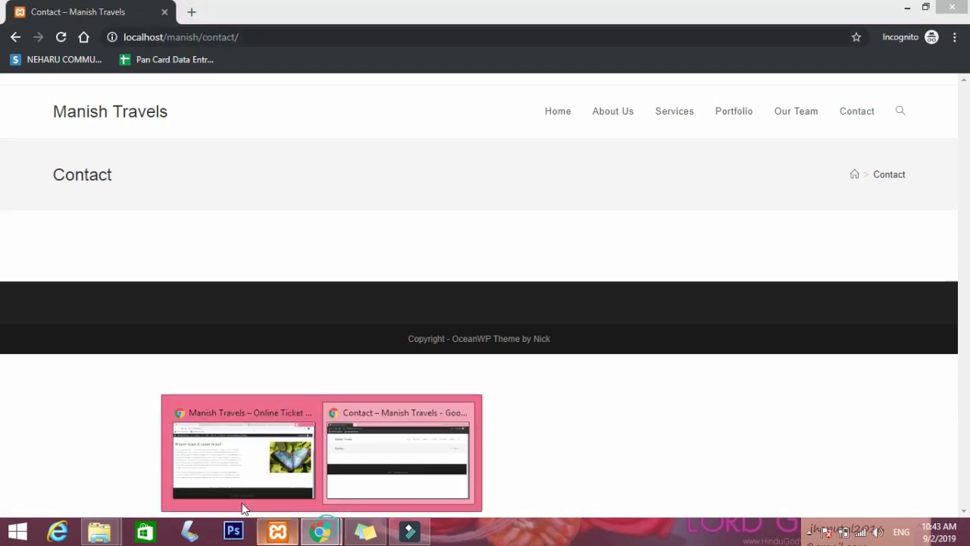
left_click(242, 485)
left_click(222, 11)
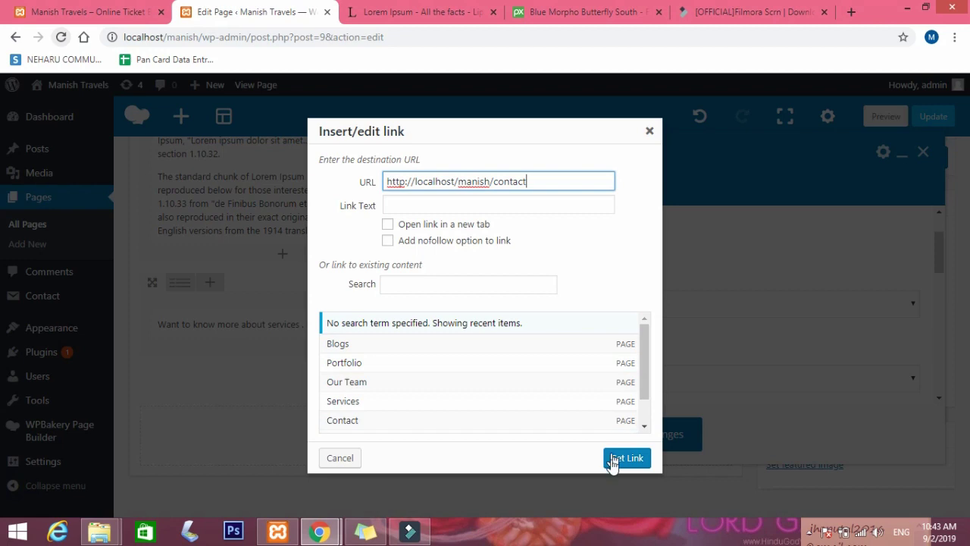
Apply the contact link to the button, set to open in a new tab.
left_click(451, 226)
left_click(626, 459)
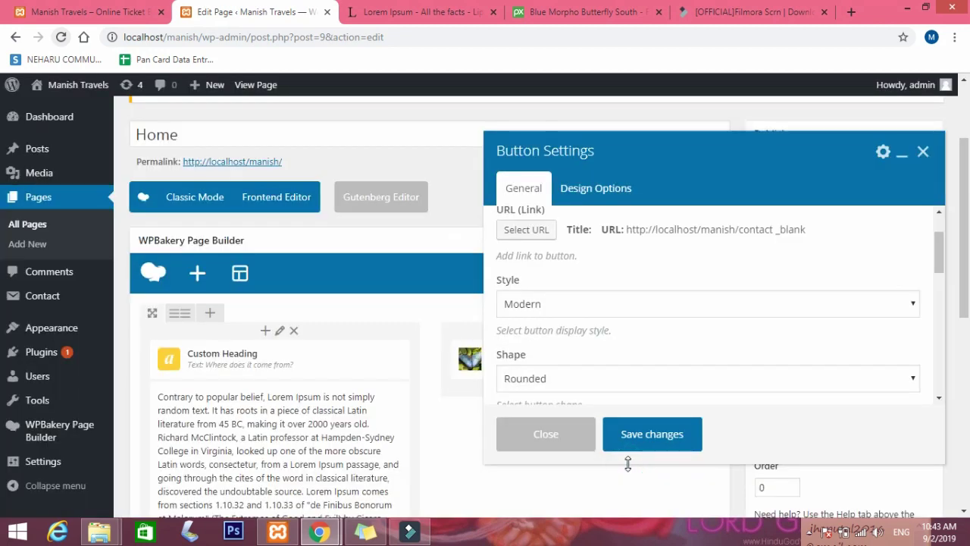
scroll(568, 330, "down", 2)
Make the Contact Us button Blue, save it, and open the row's settings.
left_click(570, 314)
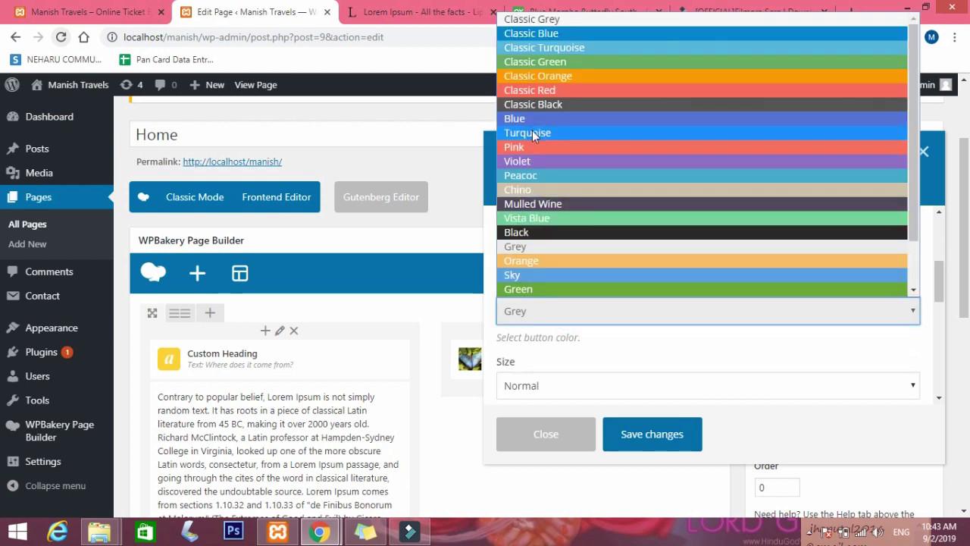
left_click(537, 118)
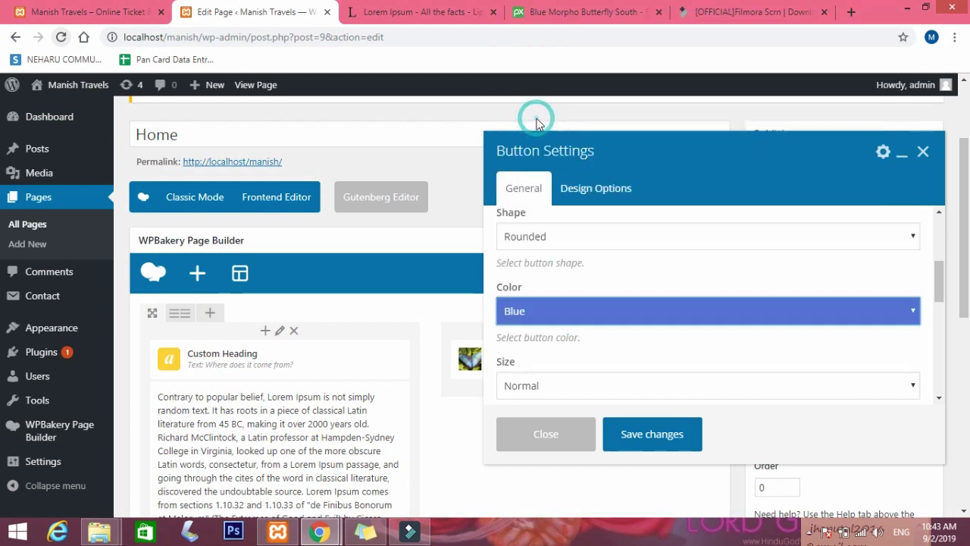
left_click(660, 434)
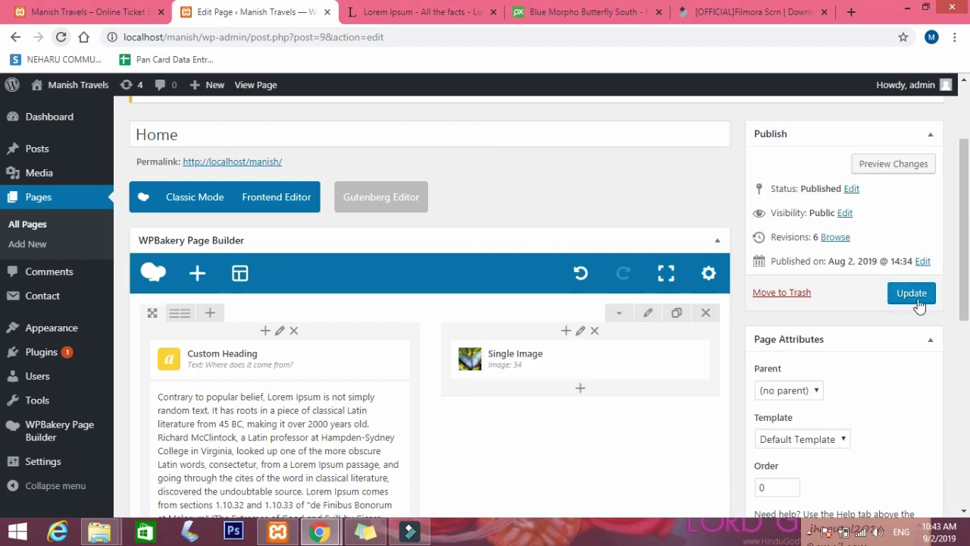
scroll(560, 356, "down", 6)
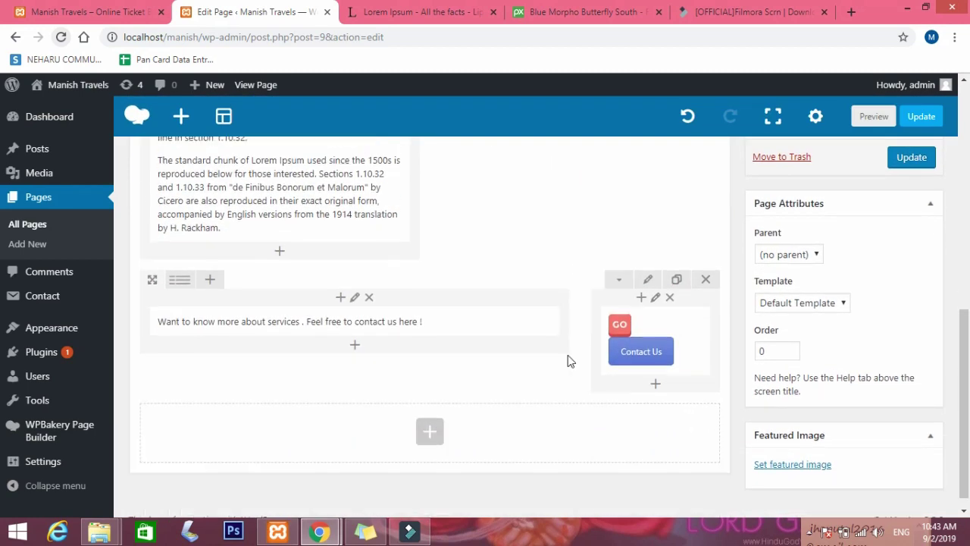
left_click(647, 265)
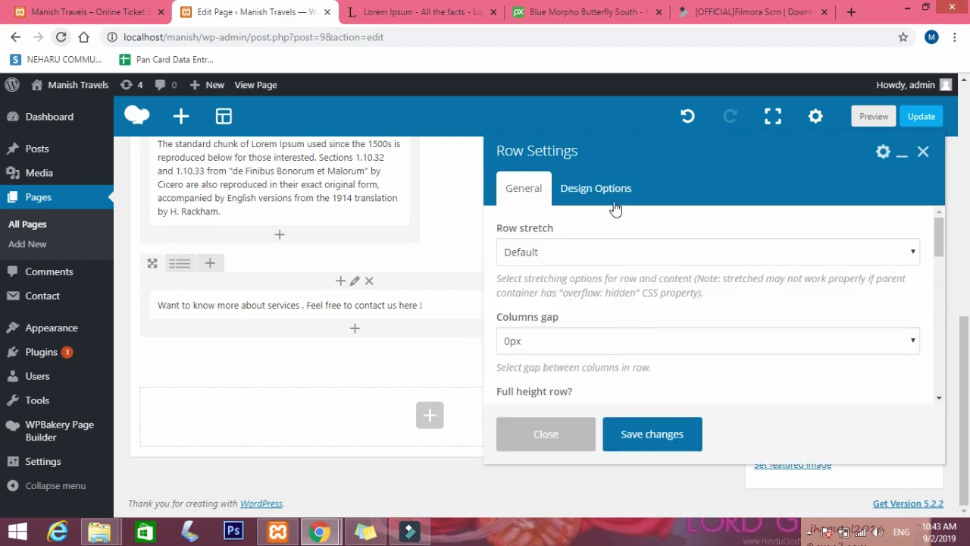
Give the row a black background at 100% opacity in Design Options and save.
left_click(613, 199)
scroll(755, 303, "down", 1)
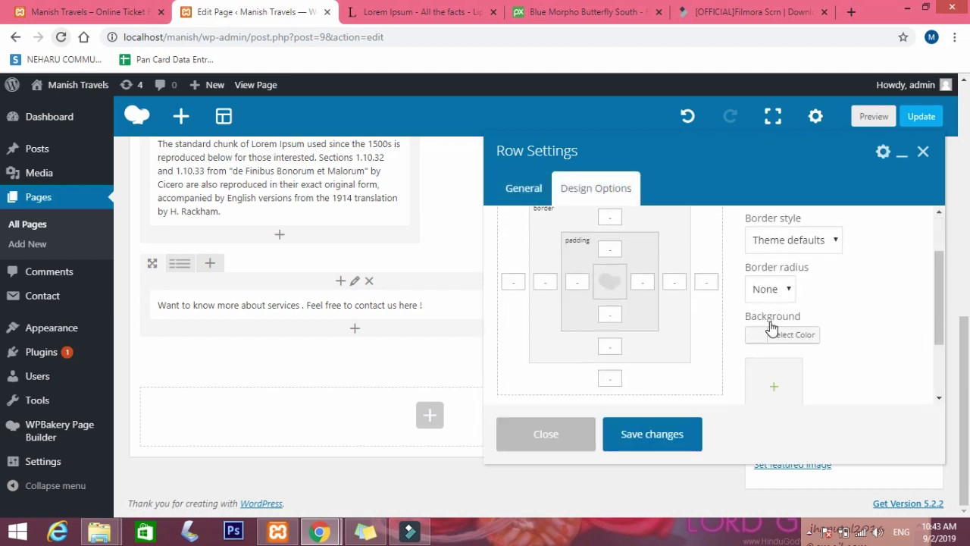
left_click(770, 331)
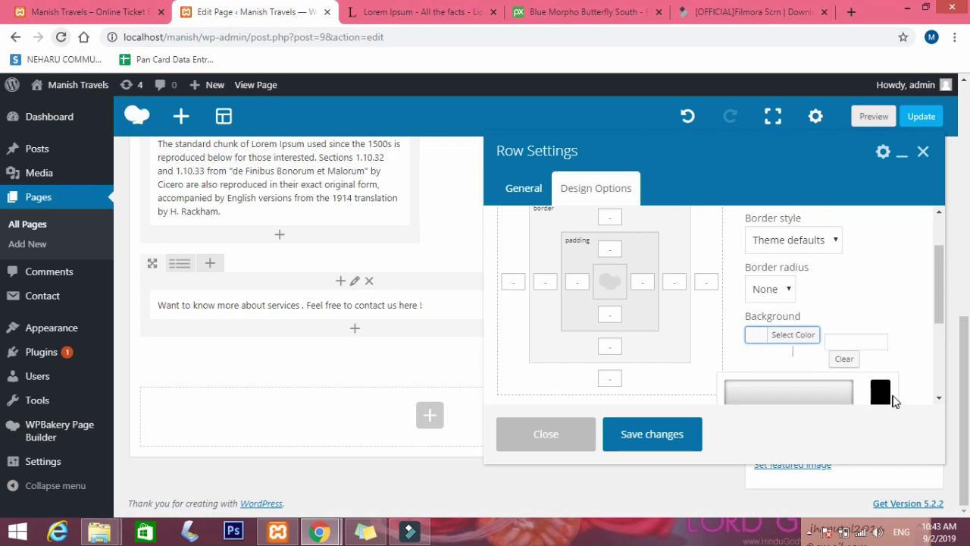
scroll(885, 392, "down", 3)
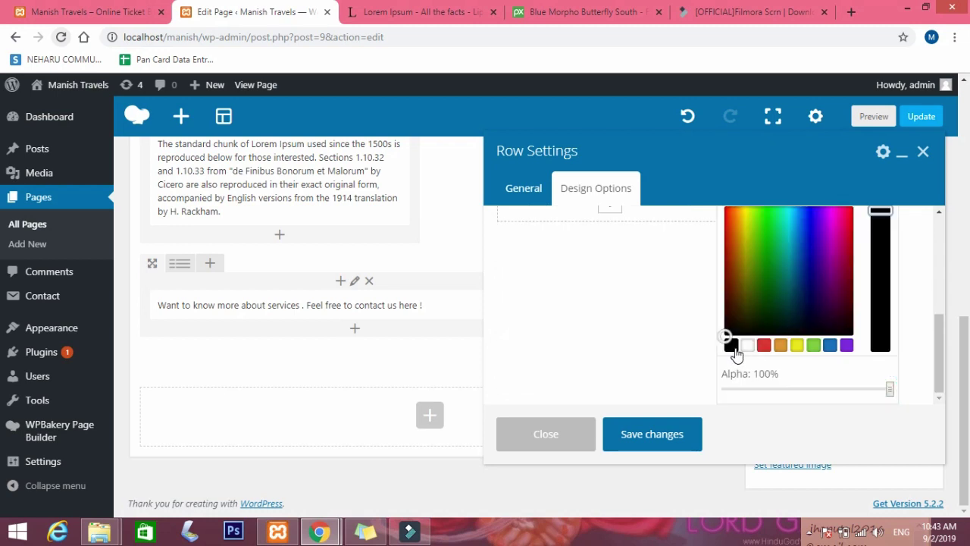
scroll(833, 326, "up", 3)
scroll(883, 368, "down", 3)
left_click(844, 390)
left_click_drag(829, 390, 891, 390)
mouse_move(724, 333)
left_mouse_down()
mouse_move(723, 305)
mouse_move(729, 322)
mouse_move(727, 309)
mouse_move(775, 311)
mouse_move(750, 318)
mouse_move(732, 294)
mouse_move(725, 330)
left_mouse_up()
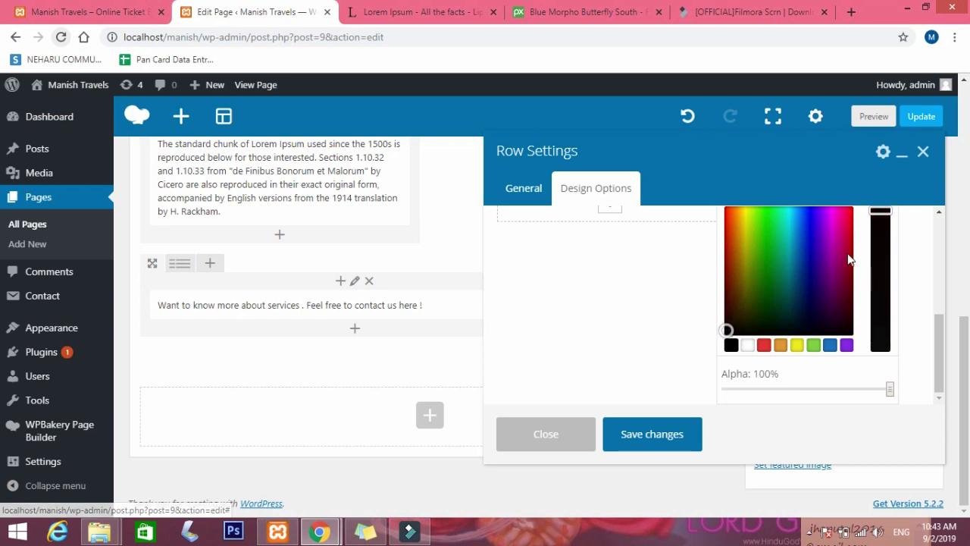
left_click(673, 434)
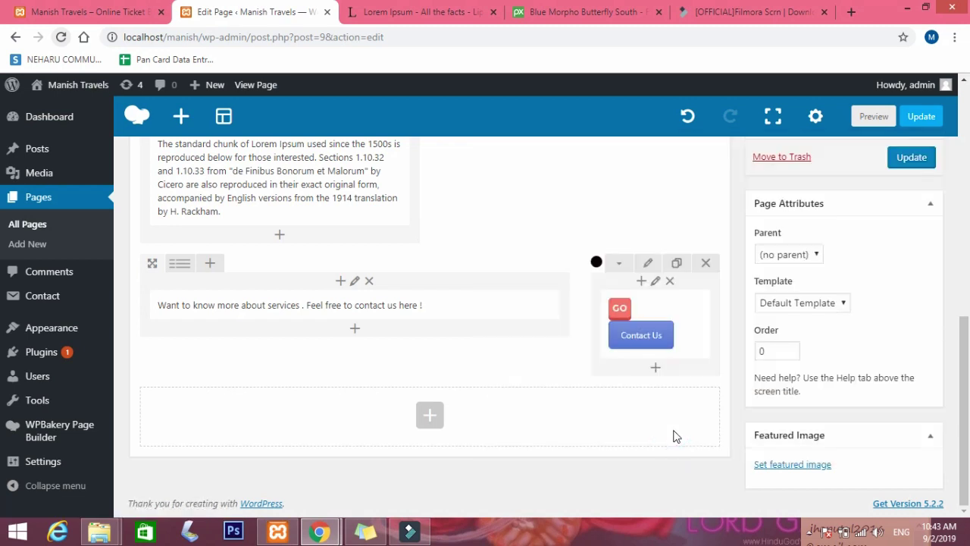
Reopen the row's Design Options, review the border colour choices, and save again.
left_click(641, 269)
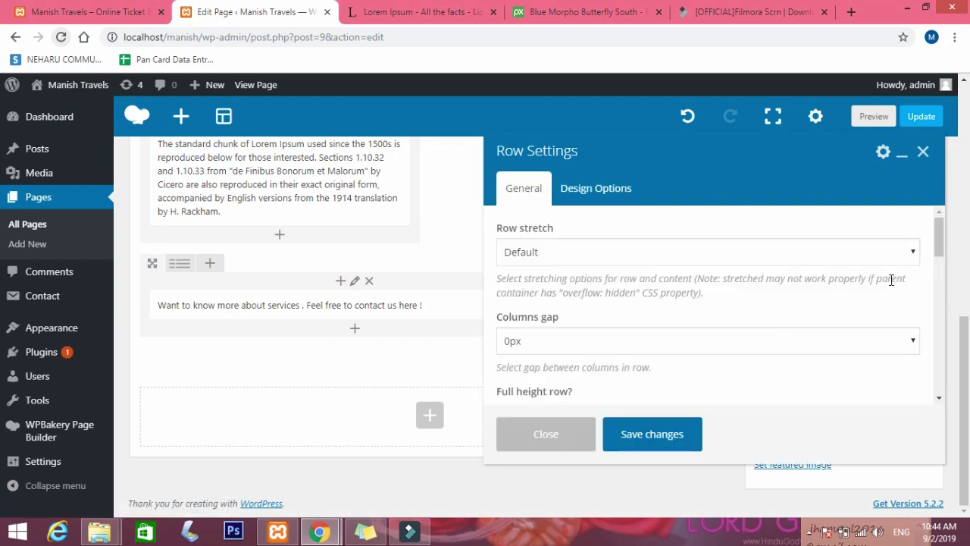
left_click(583, 180)
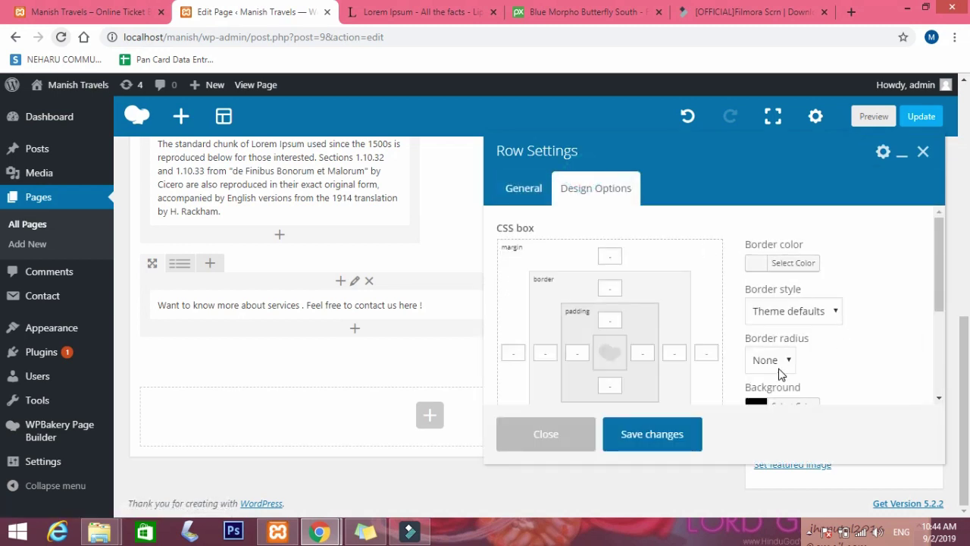
scroll(828, 347, "down", 2)
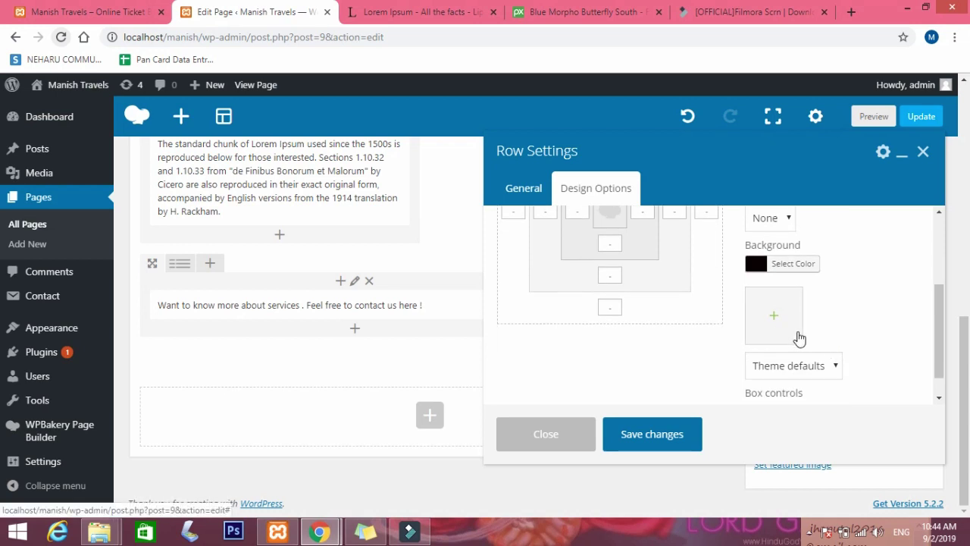
scroll(796, 339, "up", 1)
scroll(796, 338, "up", 1)
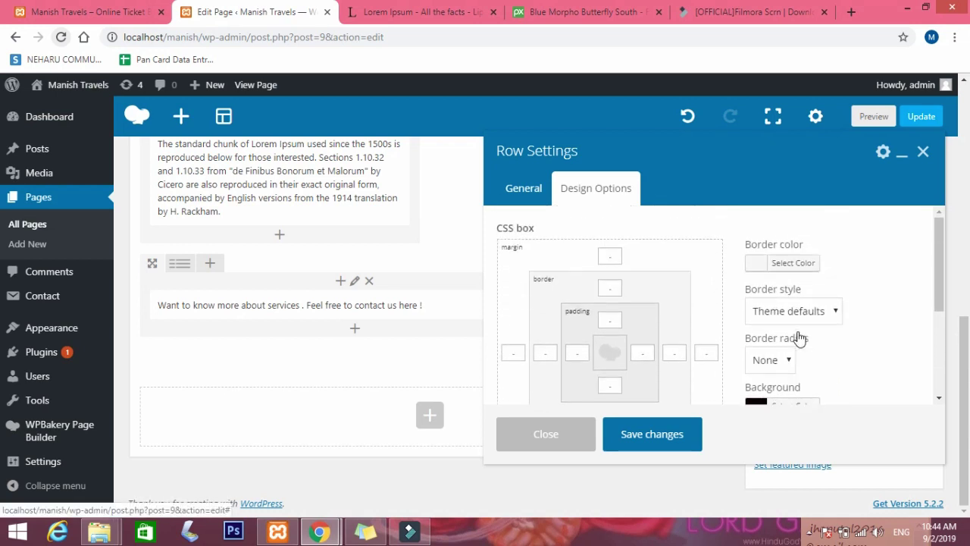
left_click(751, 263)
scroll(881, 333, "down", 2)
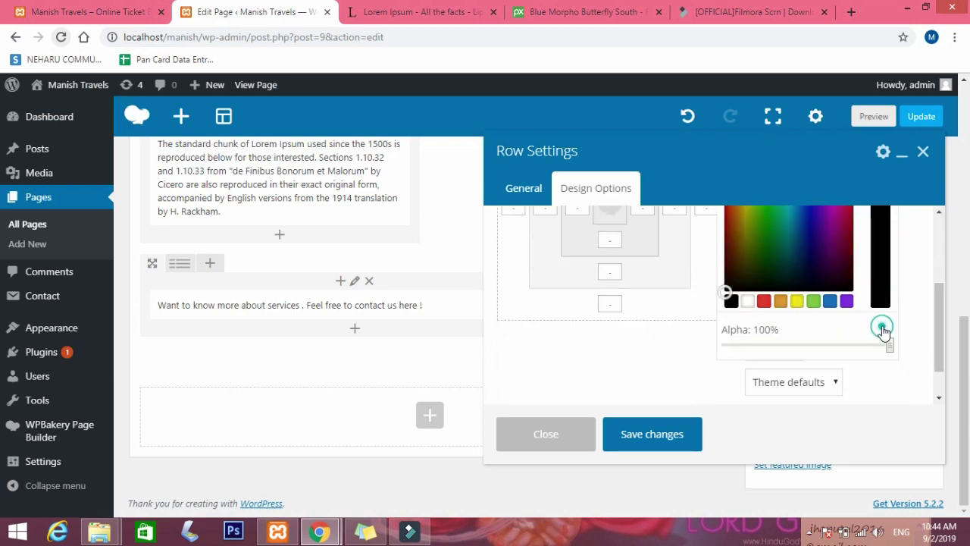
left_click(665, 438)
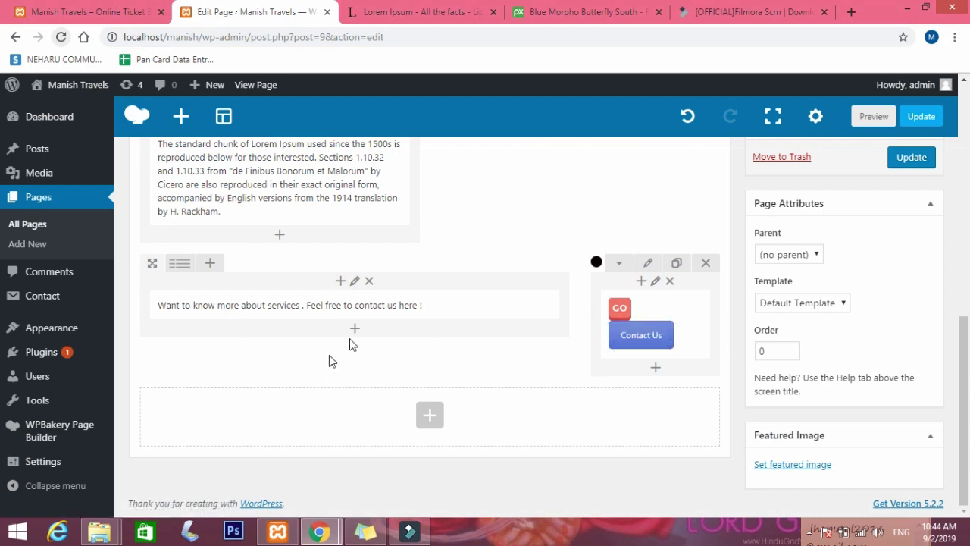
Open the services text block's settings and review its design options and content.
left_click(367, 305)
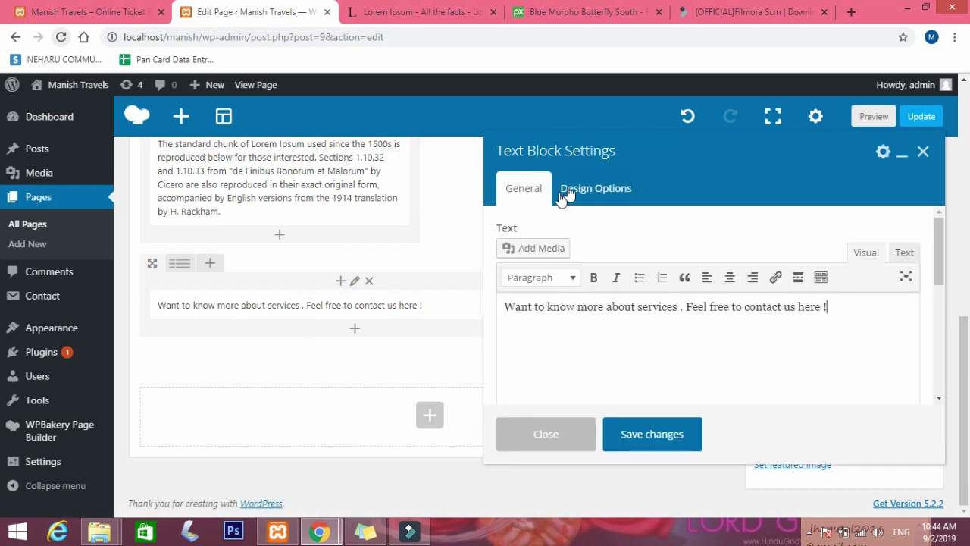
left_click(567, 193)
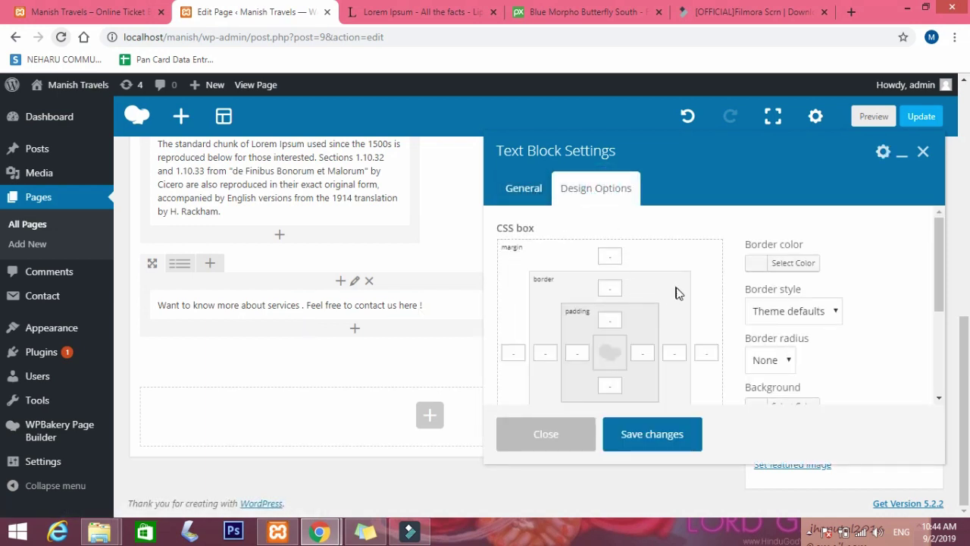
left_click(520, 189)
left_click_drag(838, 313, 584, 329)
left_click(584, 329)
In the Text tab, replace the paragraph tag with an h3 styled color:white.
left_click(909, 254)
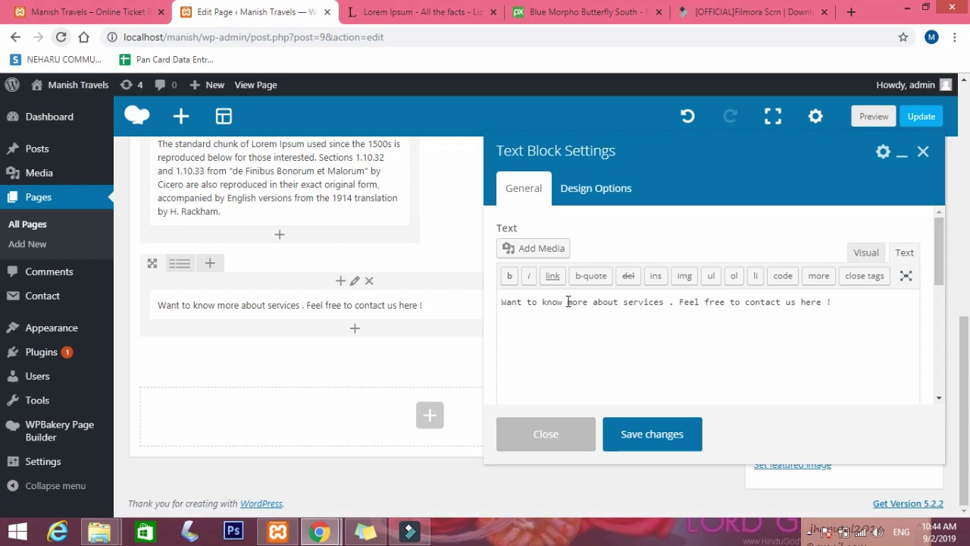
type("<")
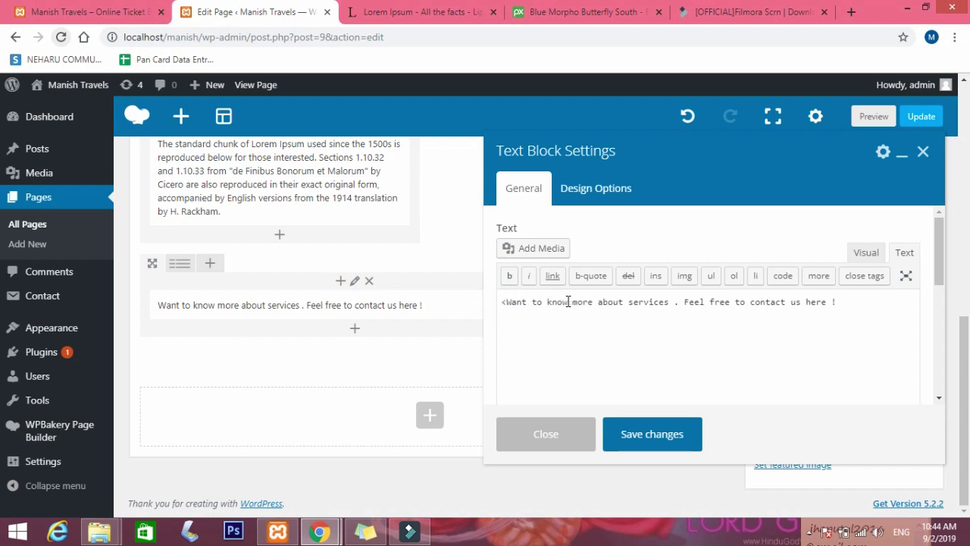
type("p>")
left_click(868, 303)
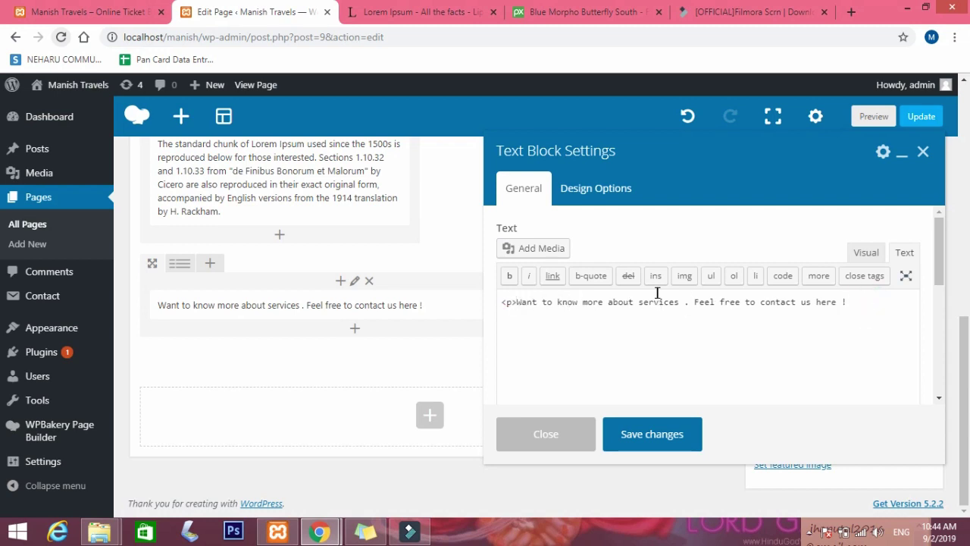
left_click(515, 301)
key("BackSpace")
type("h1")
left_click(876, 301)
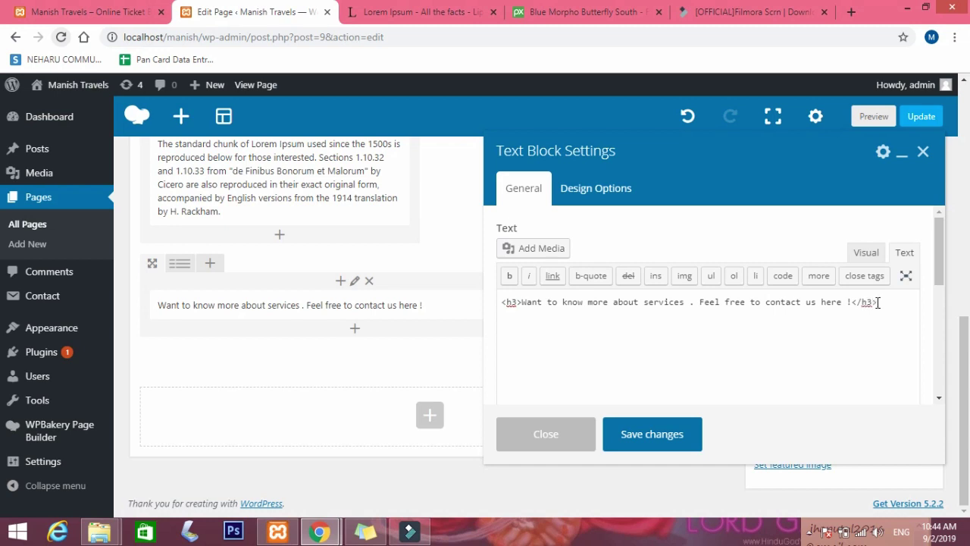
left_click(519, 301)
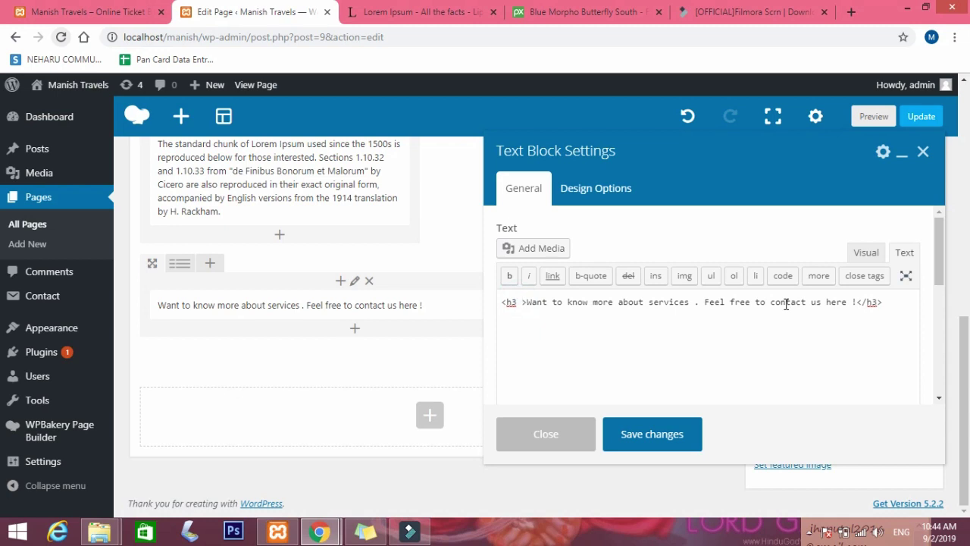
type("style")
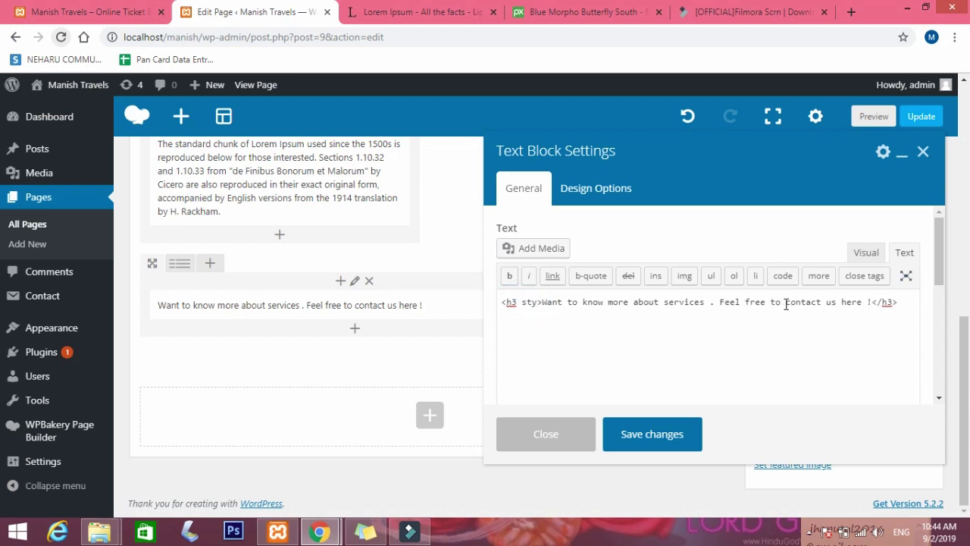
type("=")
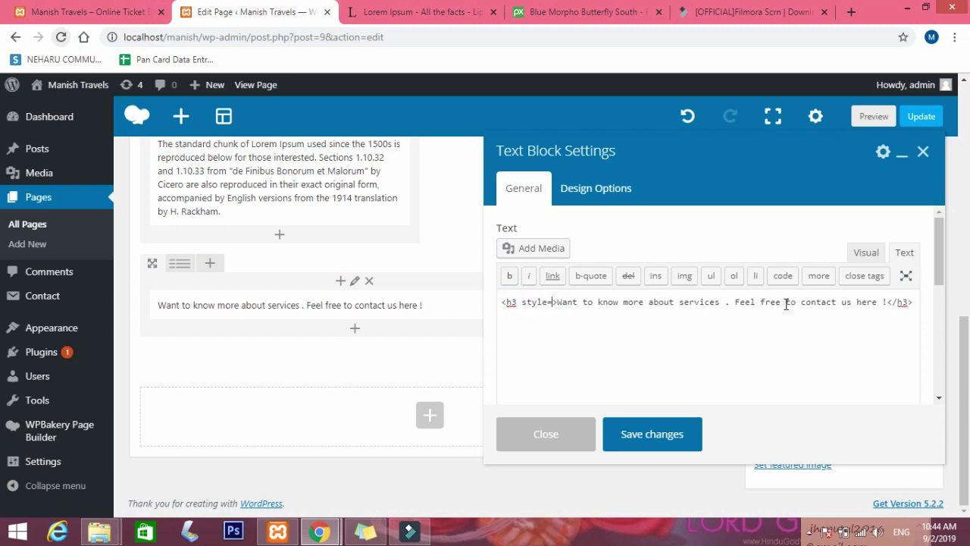
type("\"\"")
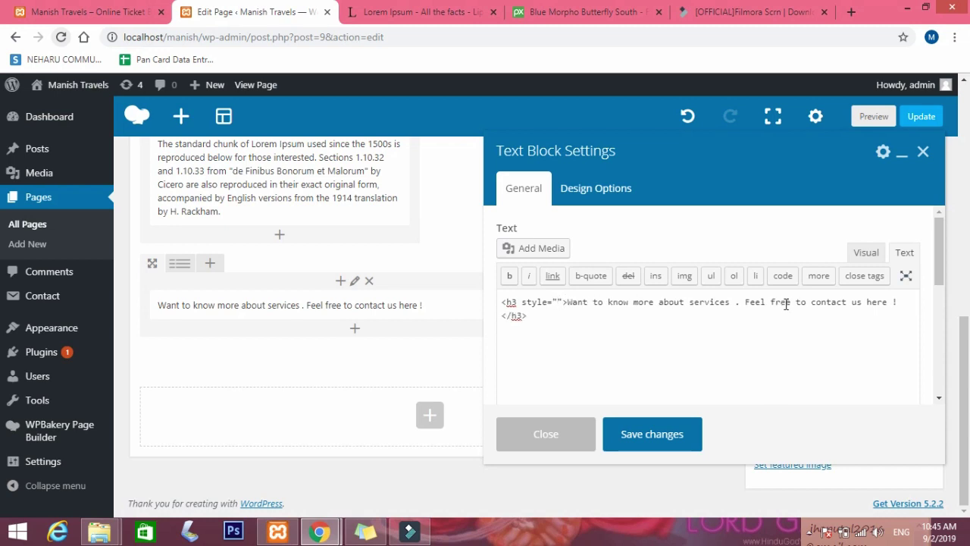
type("color")
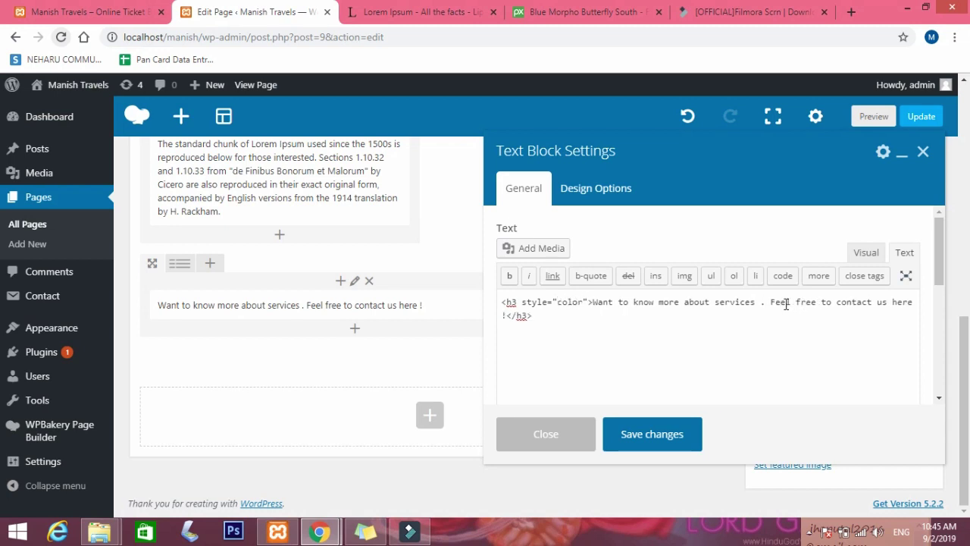
type(":white")
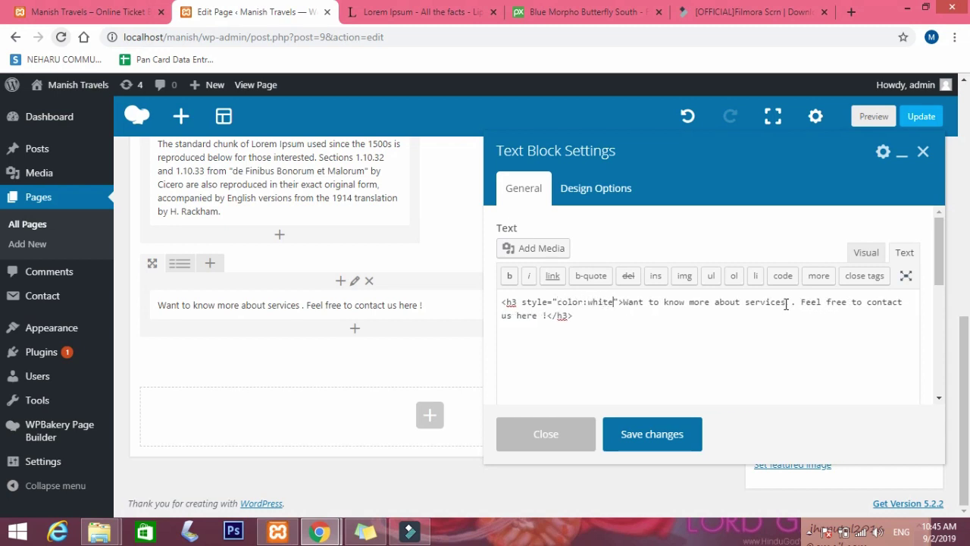
type(";")
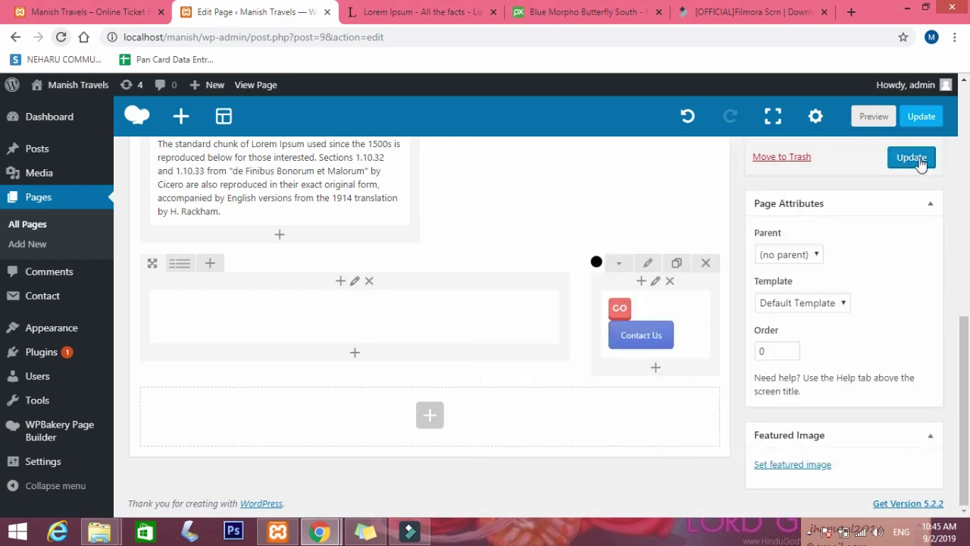
Update the page and view the Home page's black Contact Us banner in the incognito window.
left_click(917, 159)
mouse_move(320, 332)
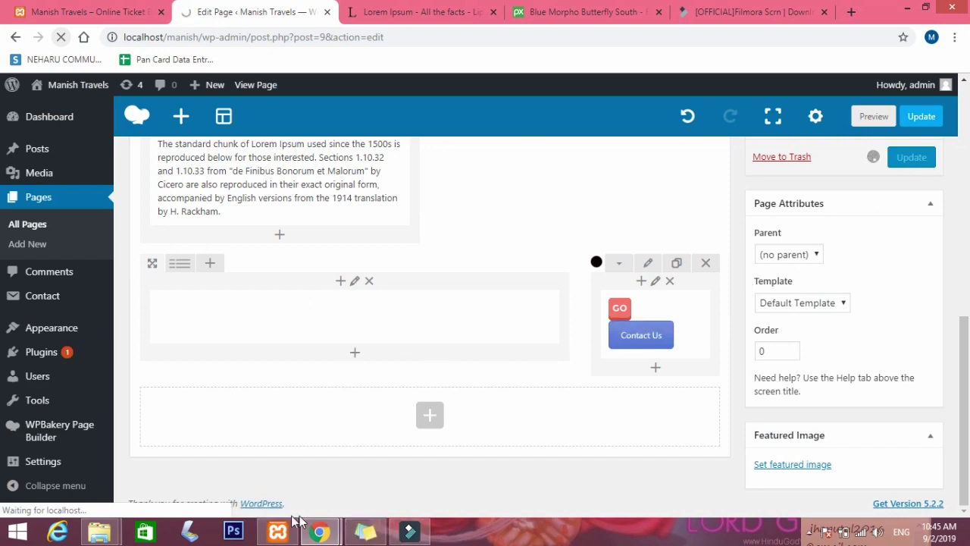
mouse_move(324, 534)
left_click(396, 481)
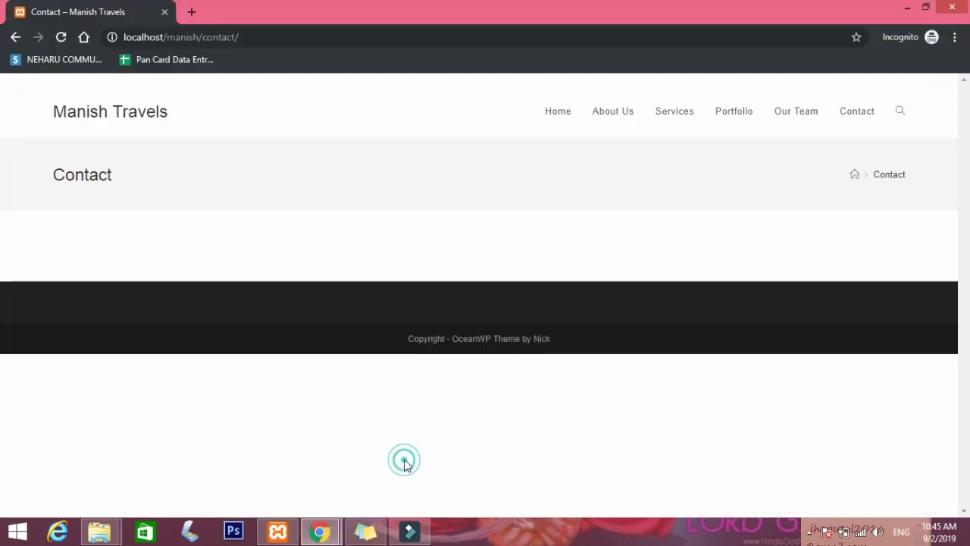
left_click(551, 114)
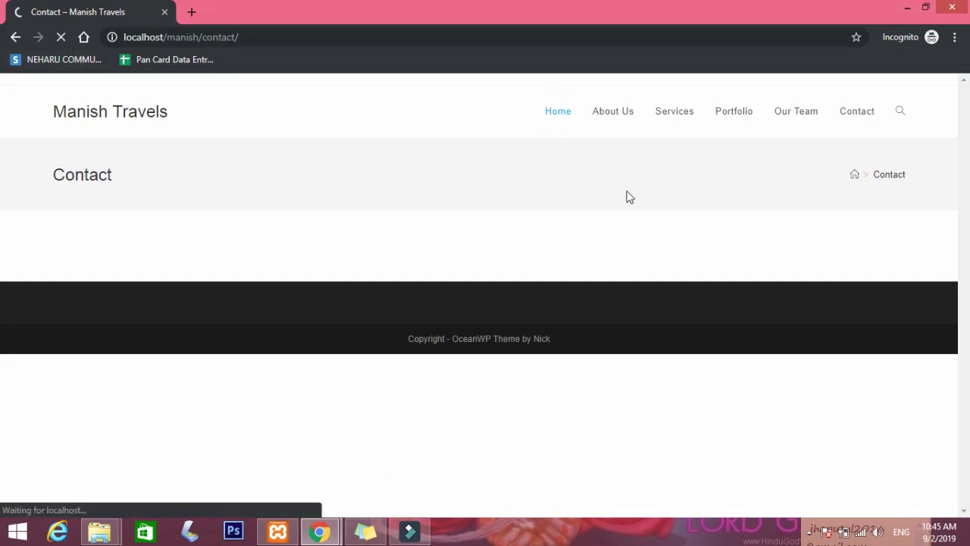
scroll(643, 212, "down", 3)
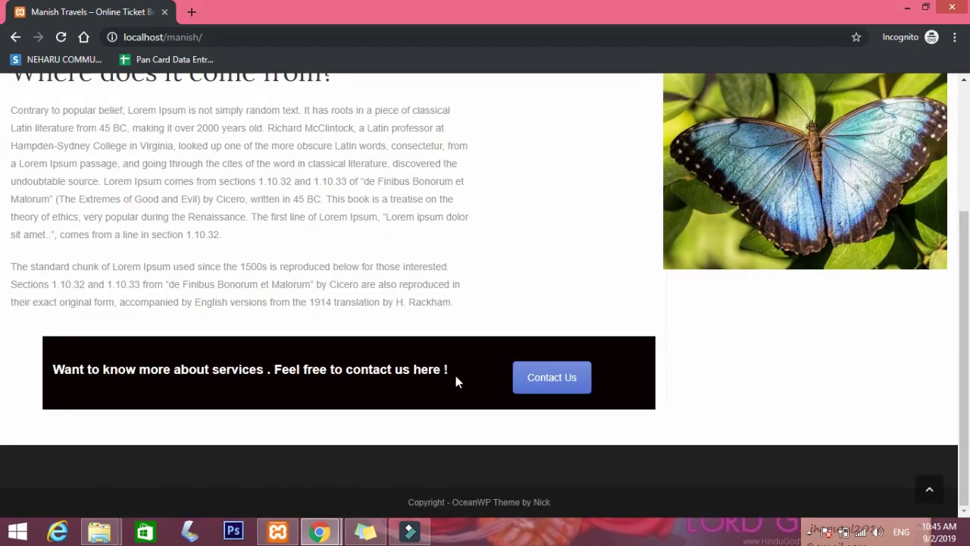
Set the banner row to 'Stretch row and content', save the row, and update the page.
left_click(318, 526)
left_click(250, 454)
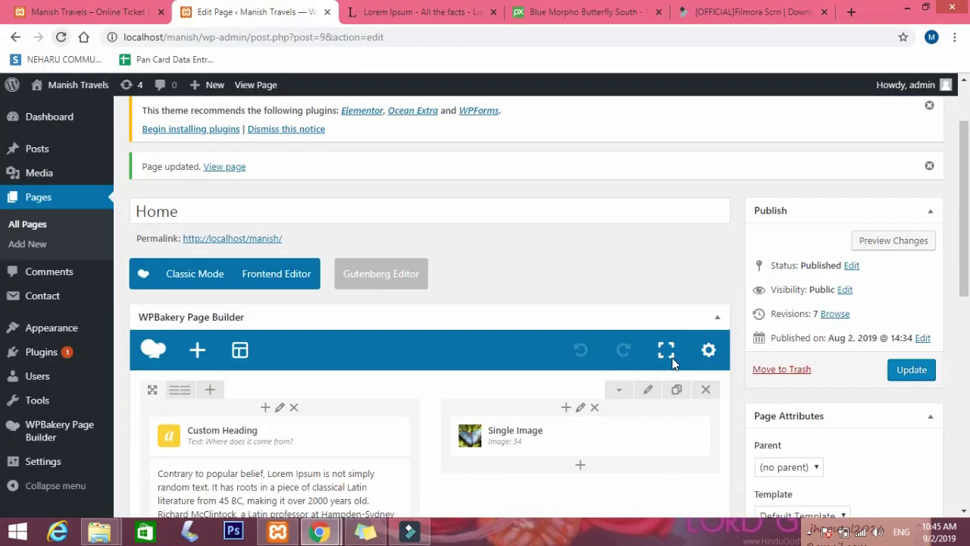
scroll(672, 363, "down", 5)
left_click(650, 264)
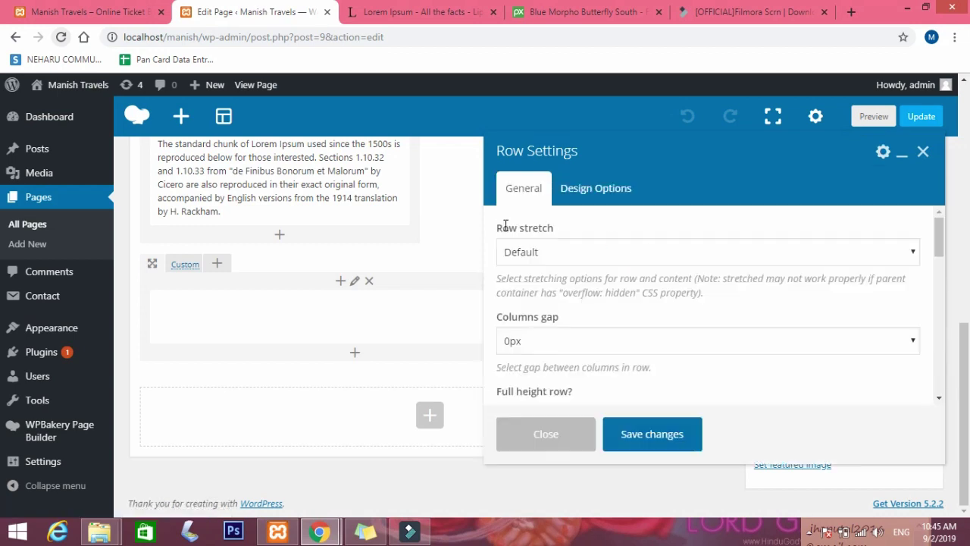
left_click(528, 253)
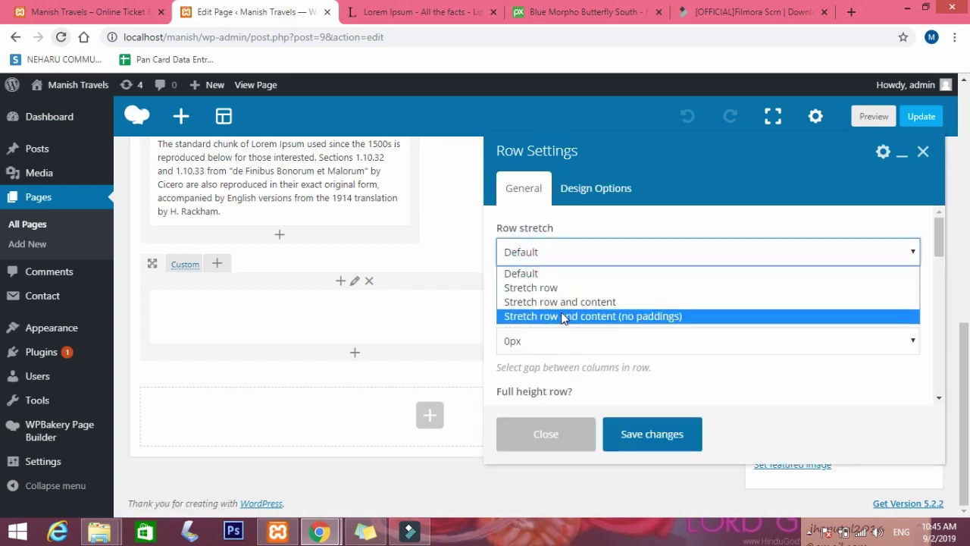
left_click(567, 302)
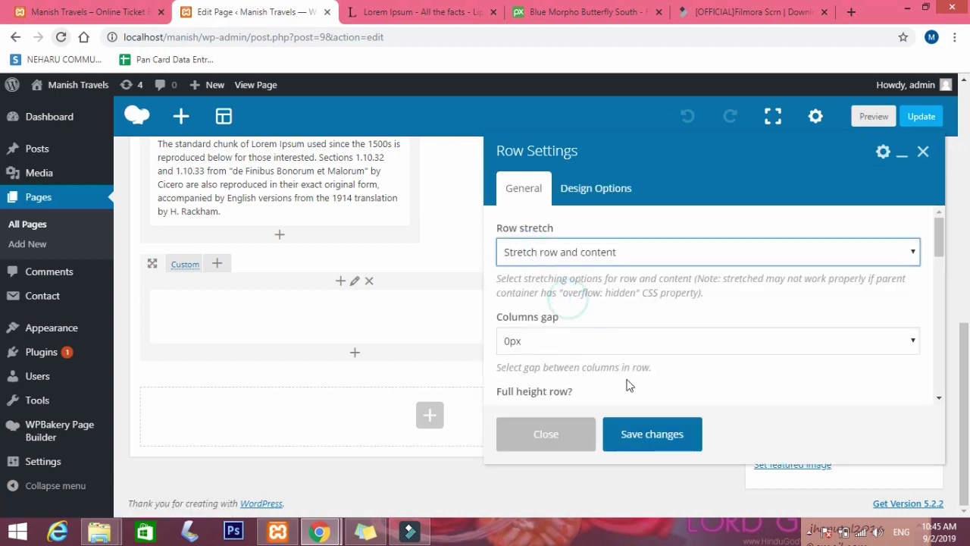
left_click(653, 445)
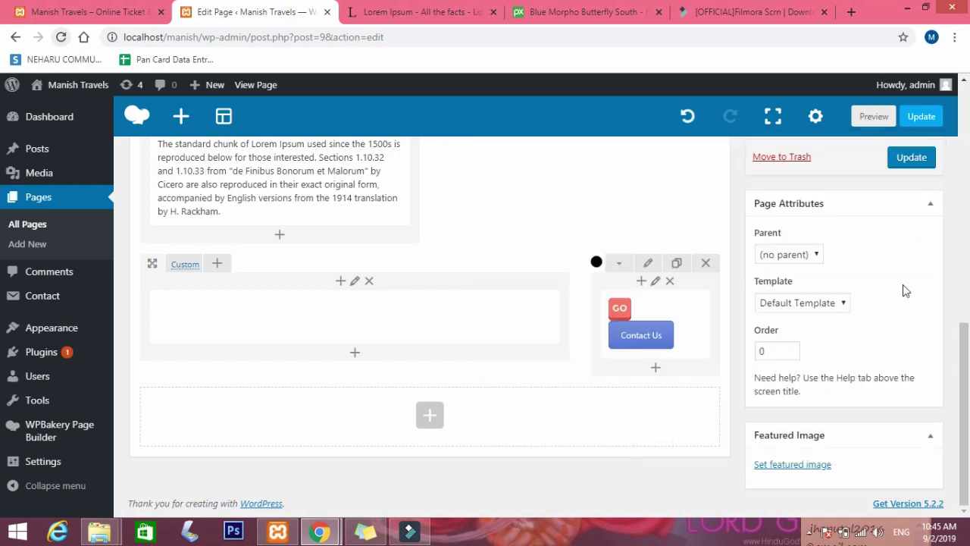
left_click(905, 161)
Reload the live Home page in the incognito window and confirm the Contact Us banner spans full width.
mouse_move(327, 536)
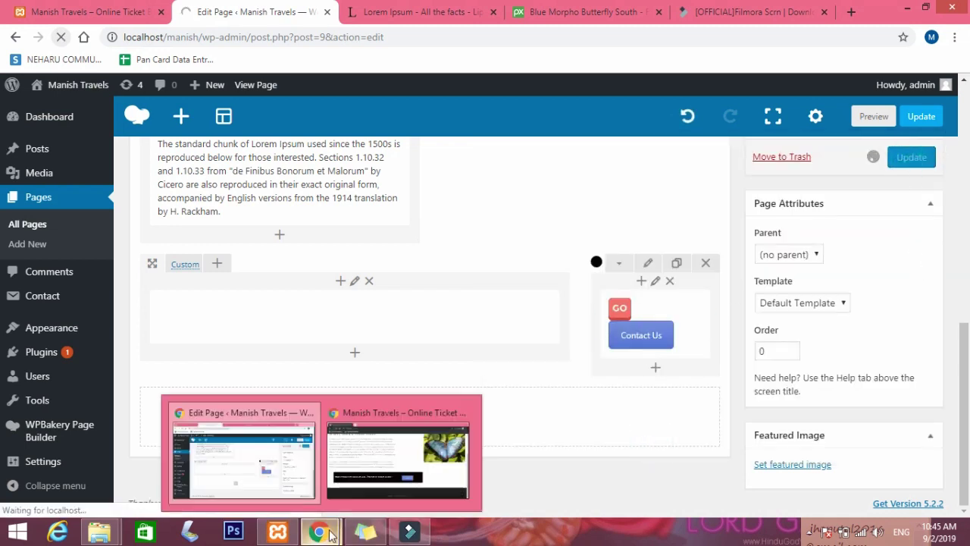
mouse_move(394, 455)
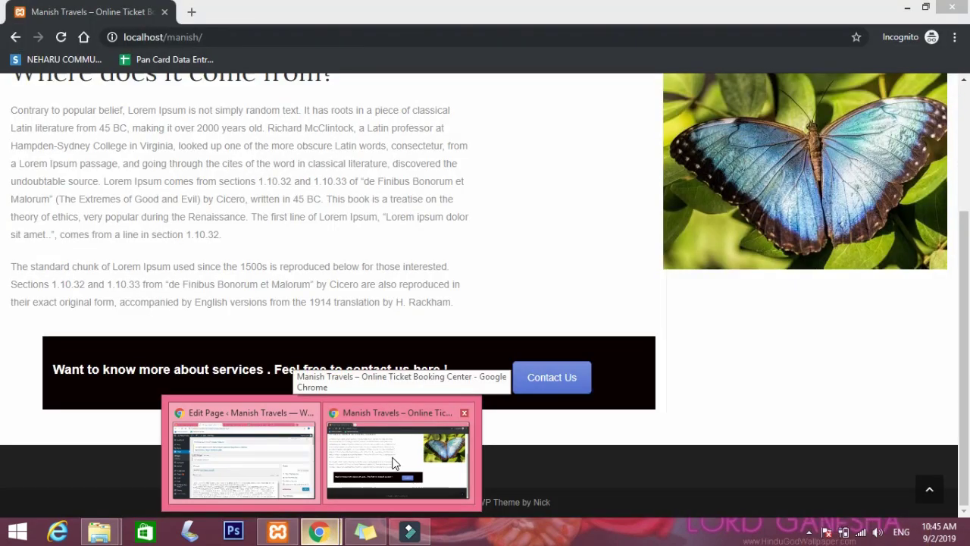
left_click(394, 462)
left_click(61, 37)
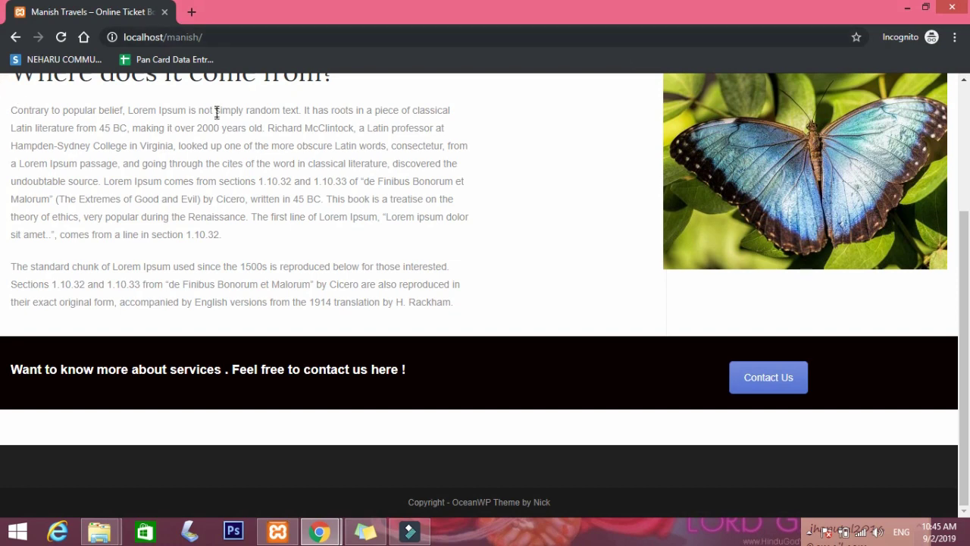
left_click(366, 368)
scroll(521, 376, "up", 2)
scroll(521, 379, "down", 2)
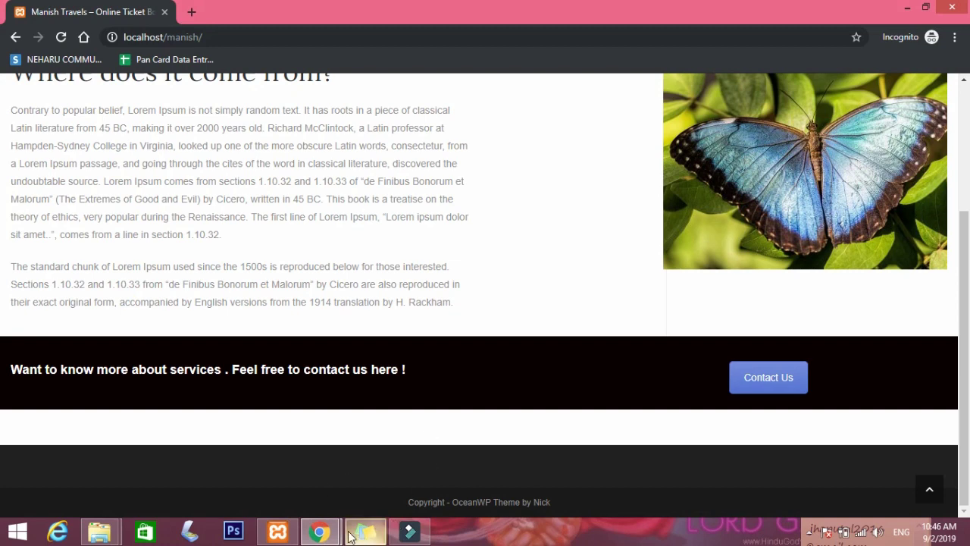
Return to the Edit Page window in the page editor.
mouse_move(320, 530)
left_click(263, 477)
scroll(476, 358, "down", 10)
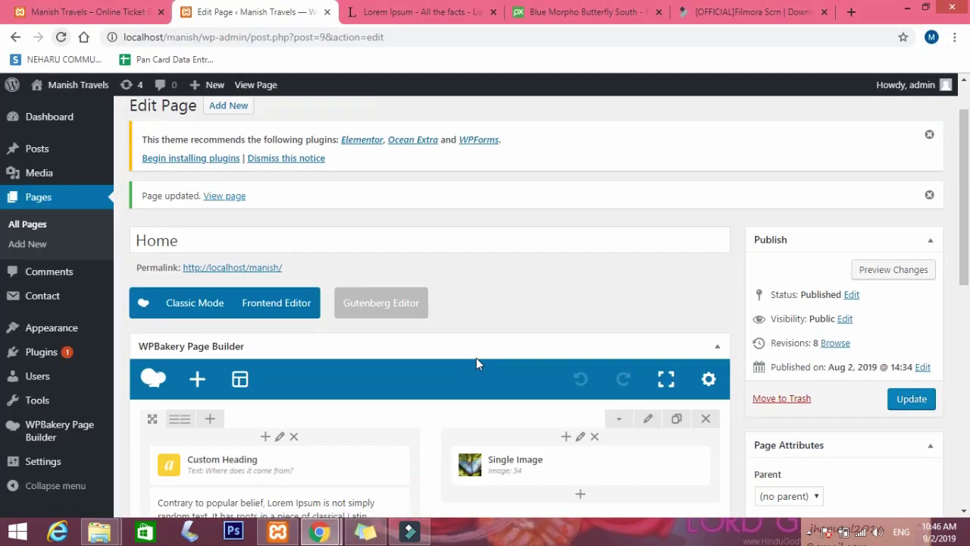
Set the banner row's Design Options padding to 30 top and bottom, then update the page.
left_click(649, 264)
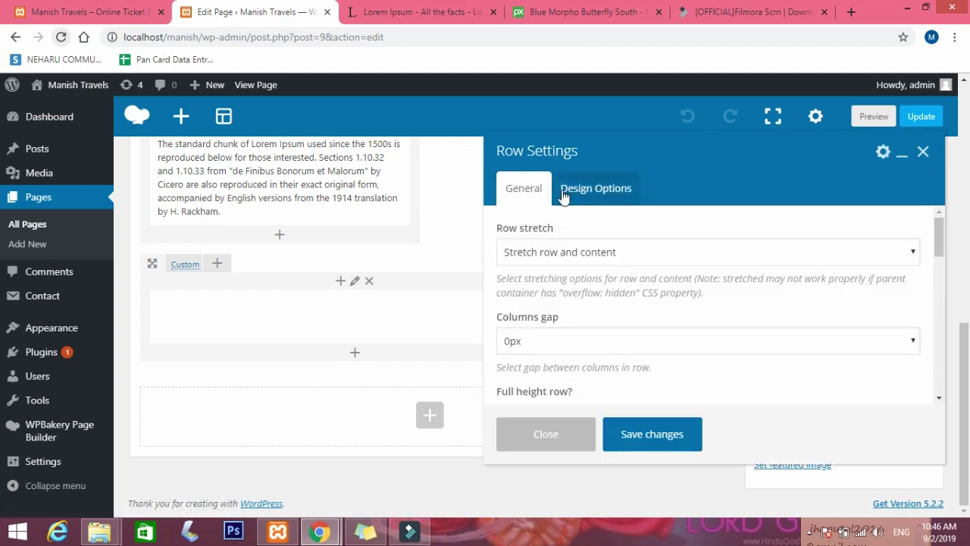
left_click(591, 186)
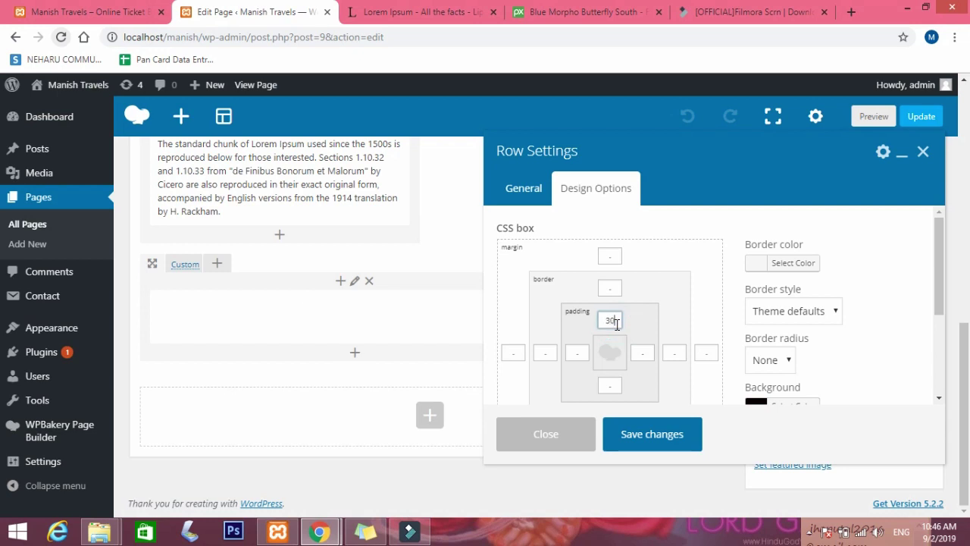
left_click(611, 384)
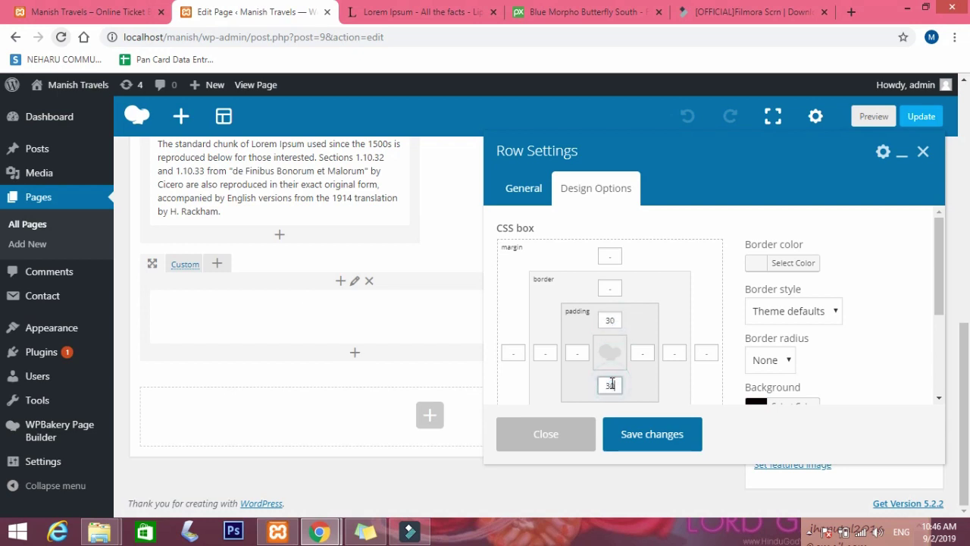
left_click(680, 443)
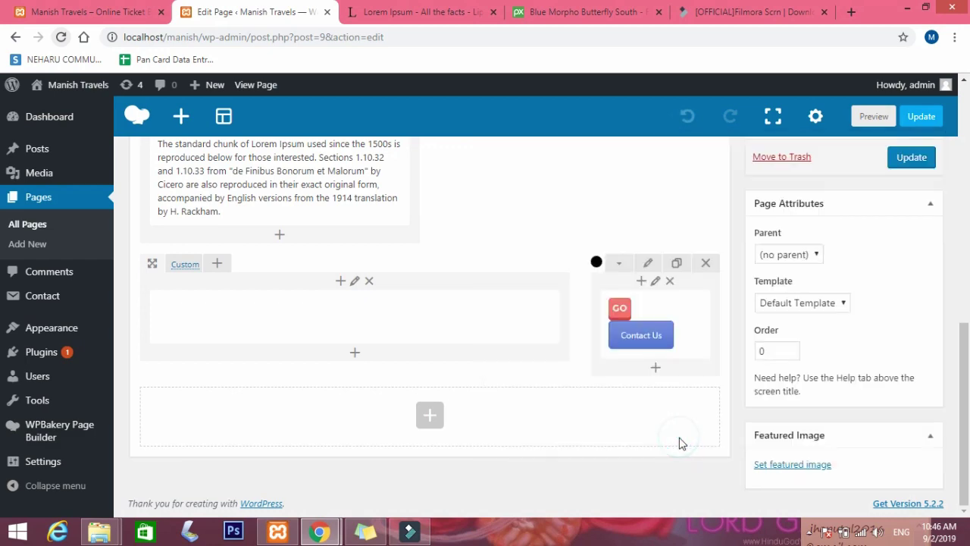
left_click(911, 157)
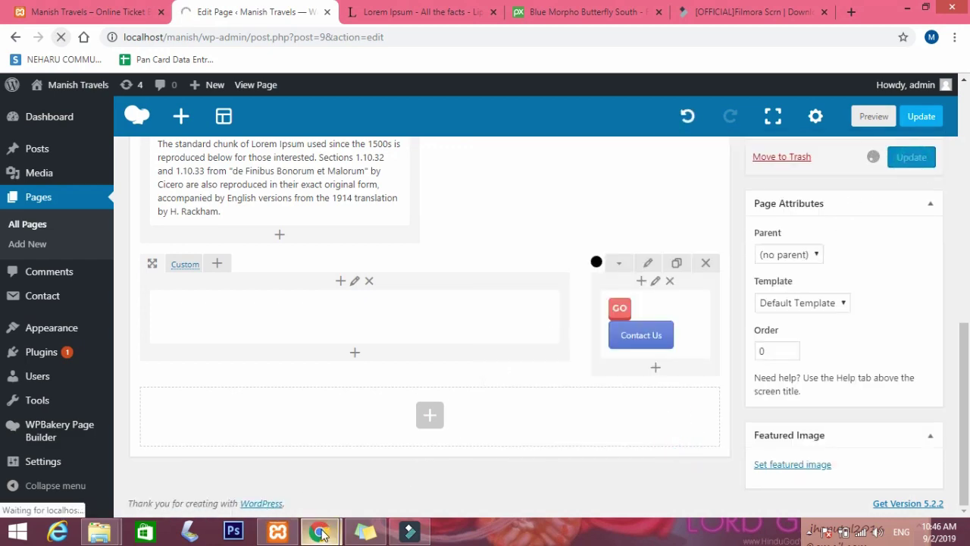
Reload the live Home page to see the taller padded banner, then return to the editor.
mouse_move(322, 534)
left_click(360, 487)
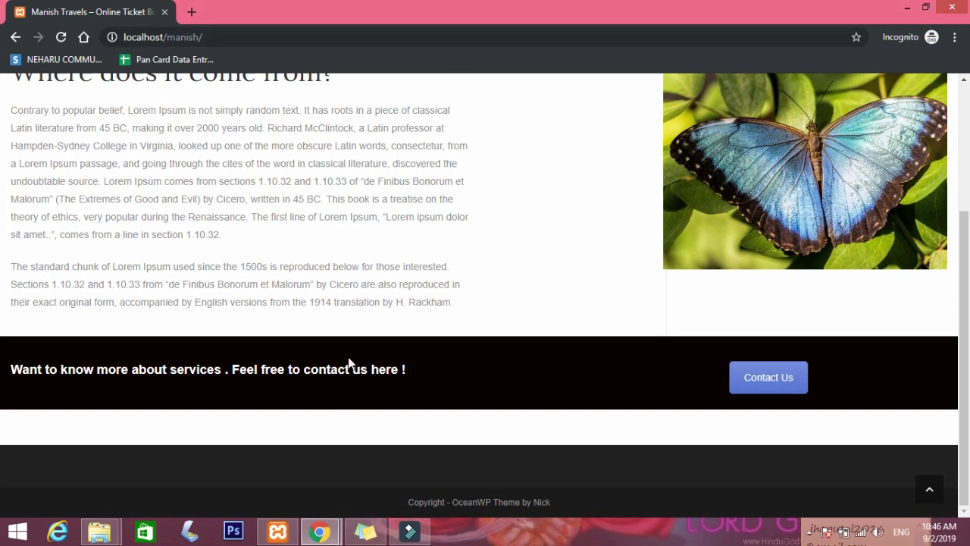
left_click(61, 37)
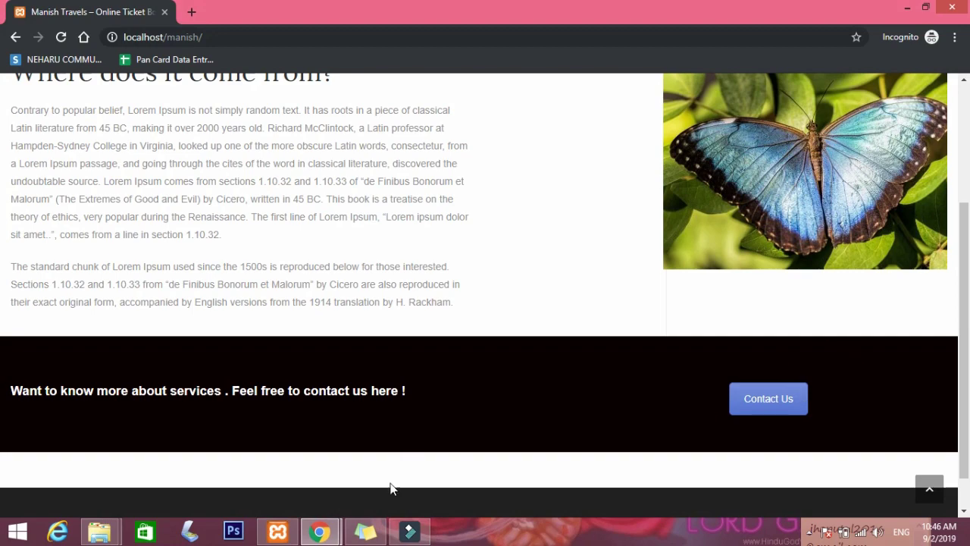
mouse_move(322, 533)
left_click(250, 452)
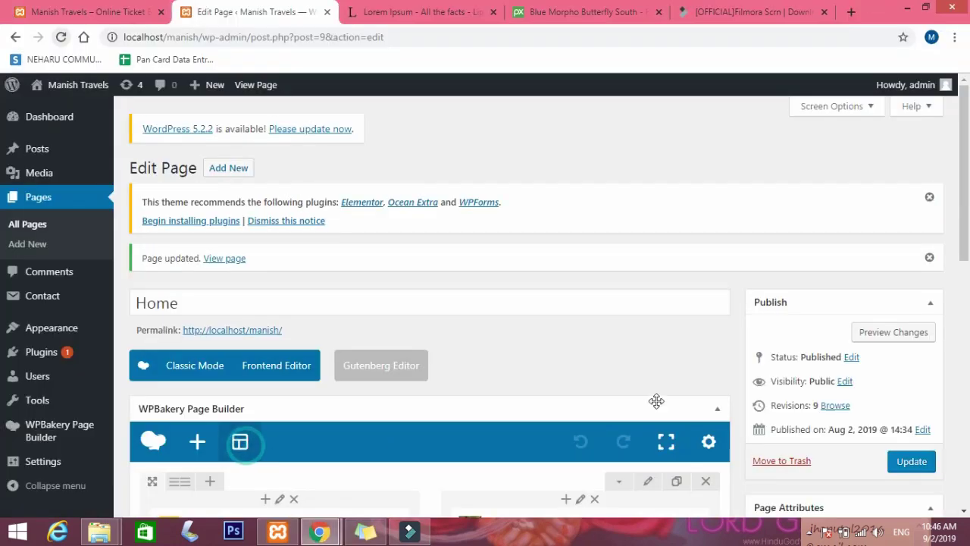
scroll(656, 401, "down", 7)
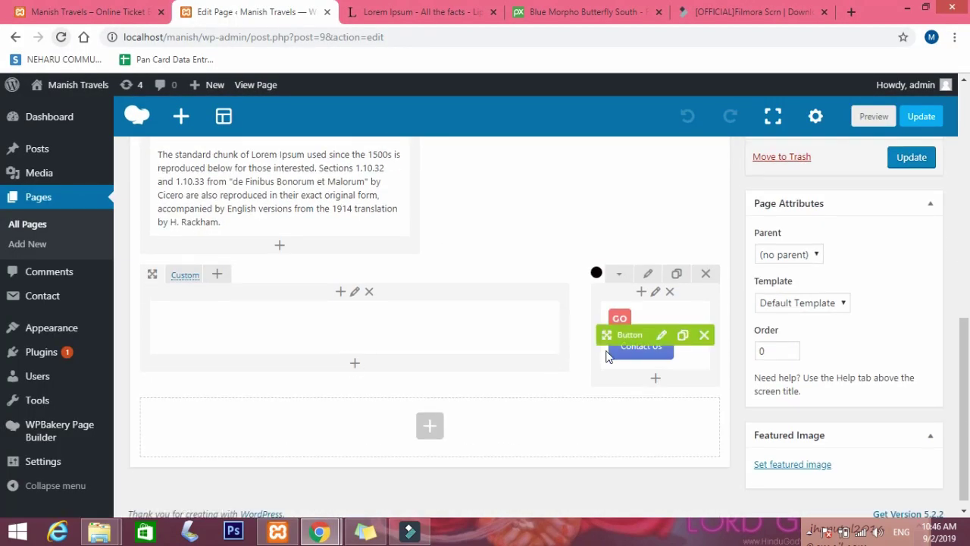
Add font-size:38px to the banner heading's h3 style in the Text tab and update the page.
left_click(368, 329)
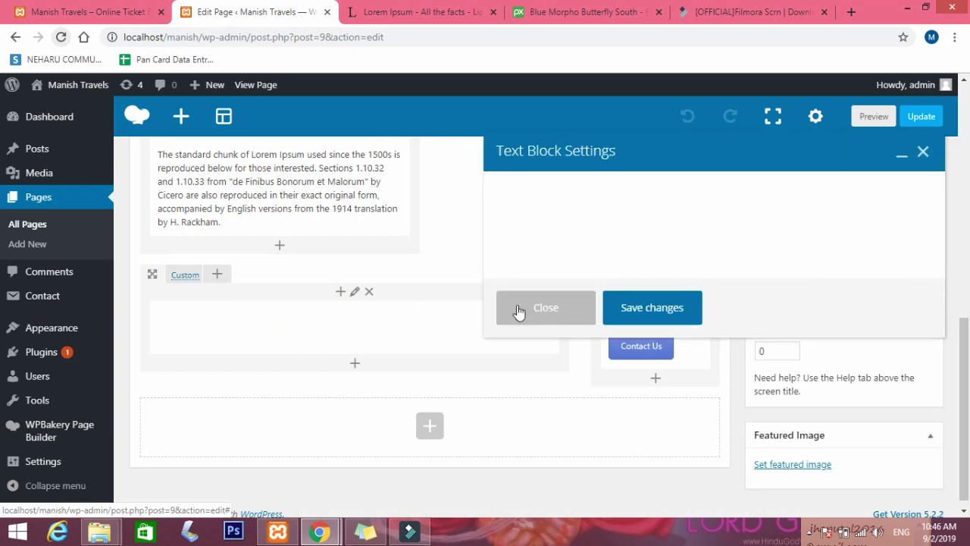
left_click(904, 255)
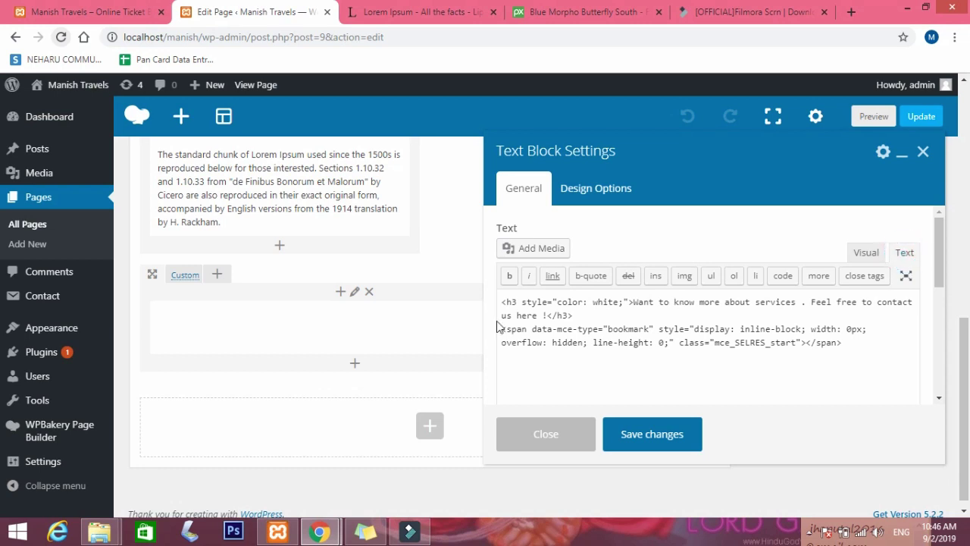
left_click(624, 303)
type("font")
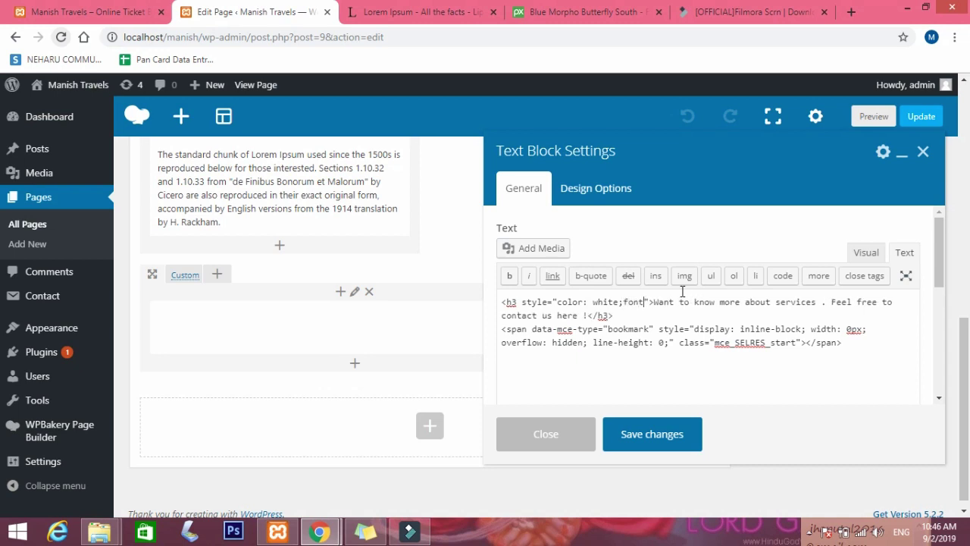
type("-size:")
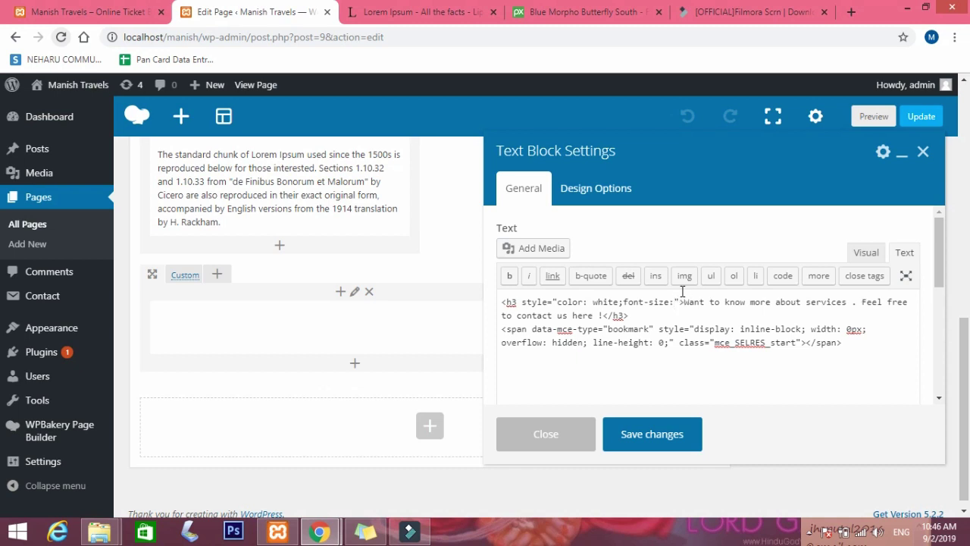
type("38px")
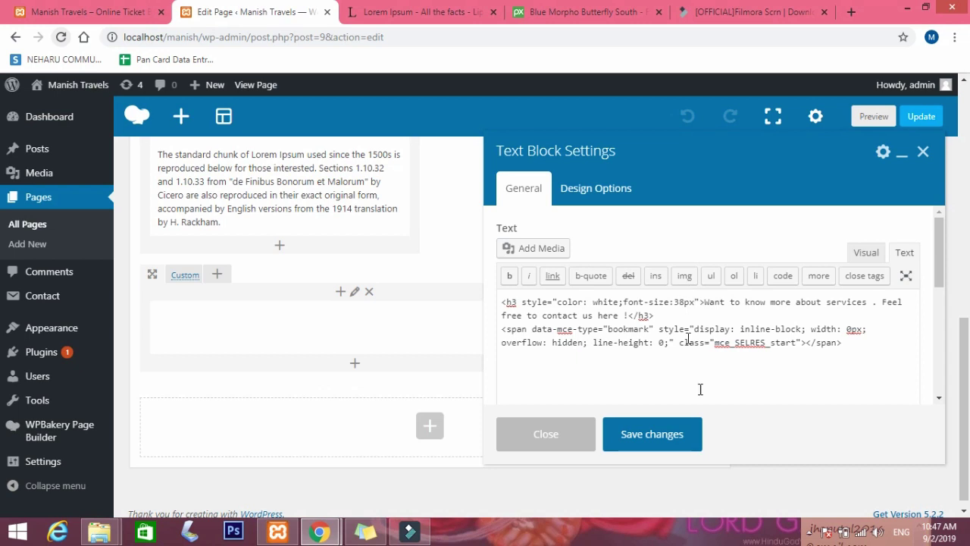
left_click(661, 447)
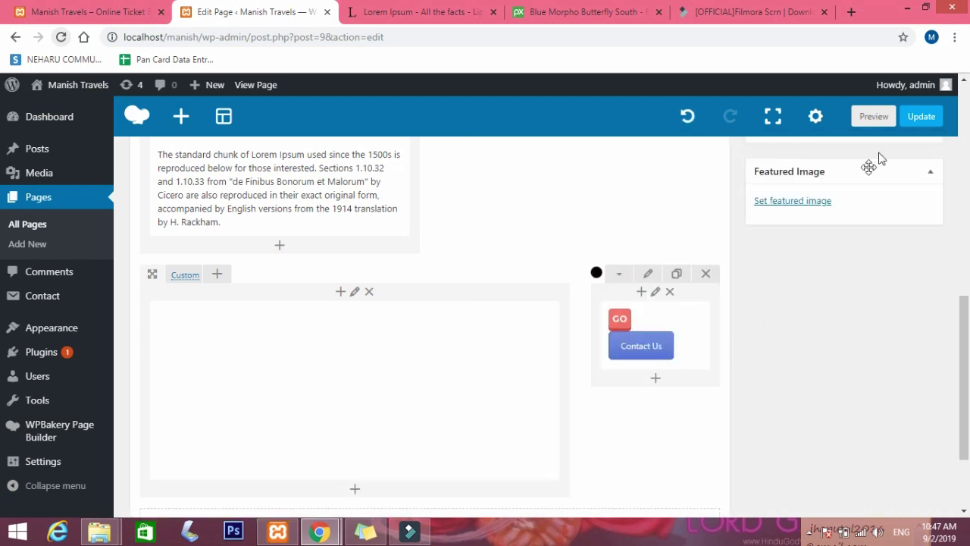
left_click(921, 115)
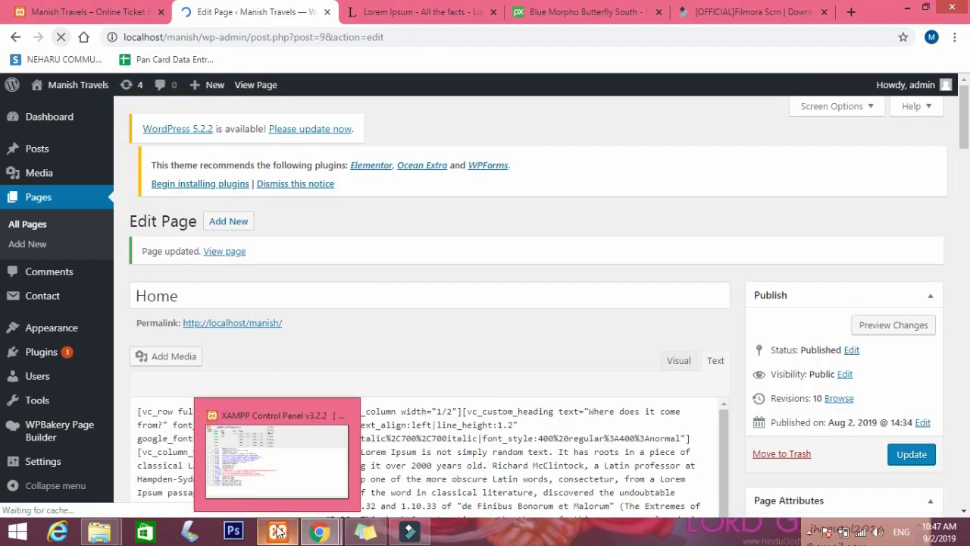
Reload the incognito Home page and scroll to view the larger 'Want to know more about services' heading.
mouse_move(319, 536)
left_click(396, 453)
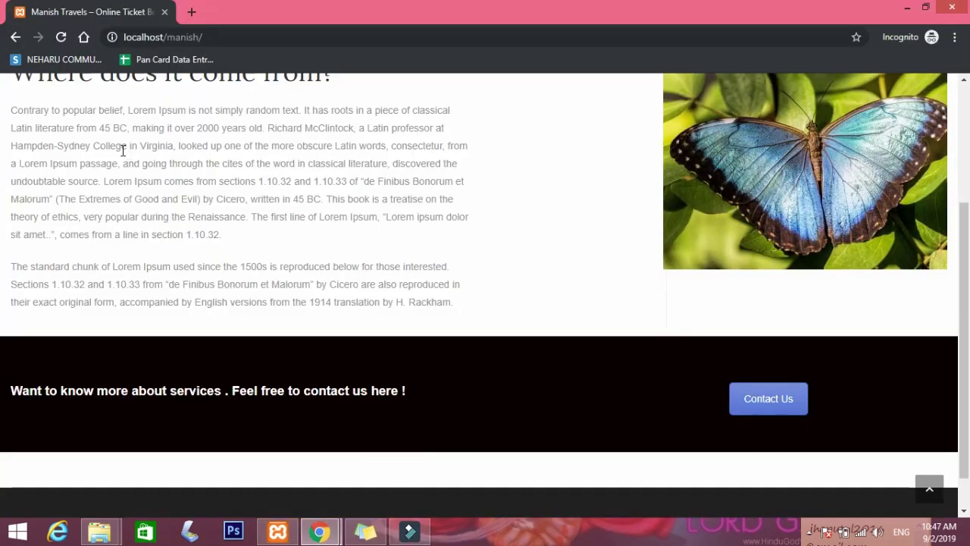
left_click(64, 37)
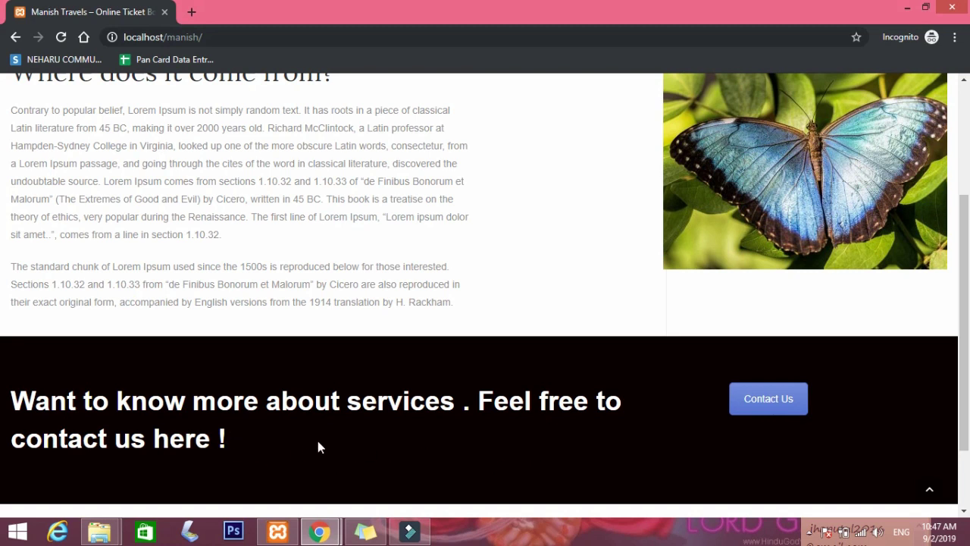
scroll(722, 443, "down", 2)
scroll(723, 425, "up", 4)
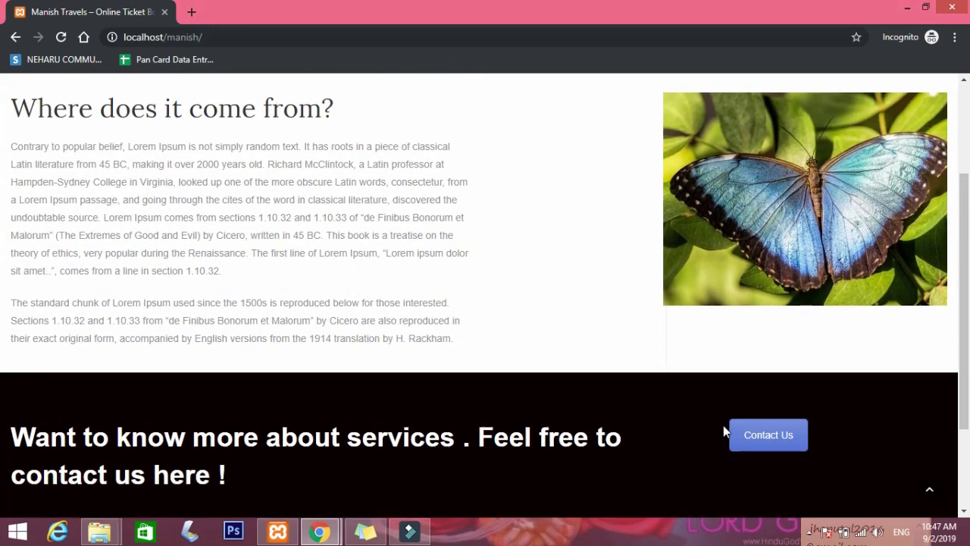
scroll(477, 347, "down", 4)
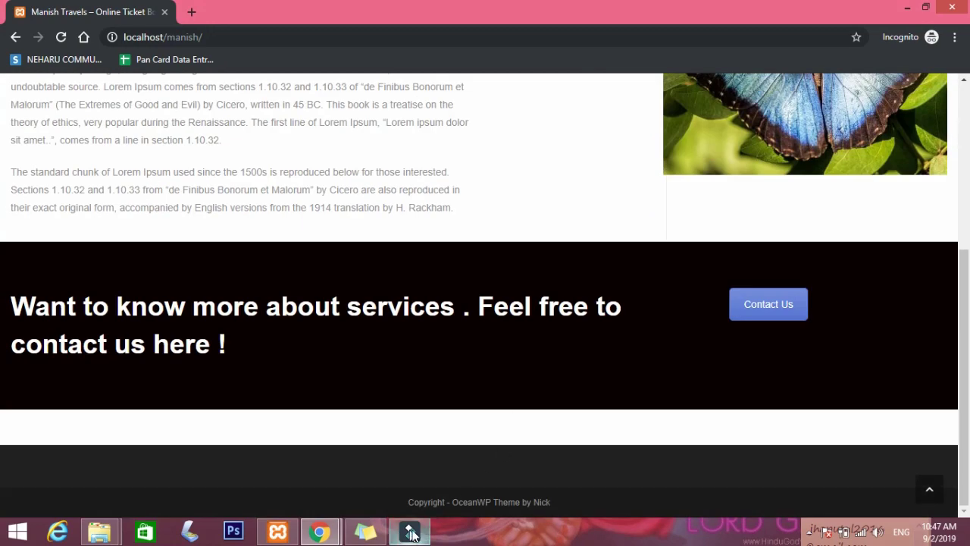
scroll(411, 311, "up", 4)
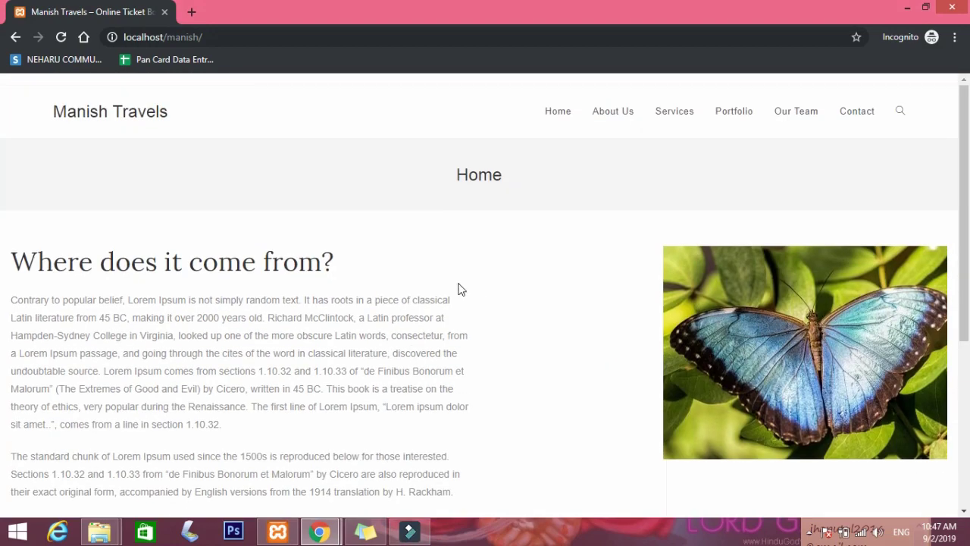
scroll(324, 260, "down", 4)
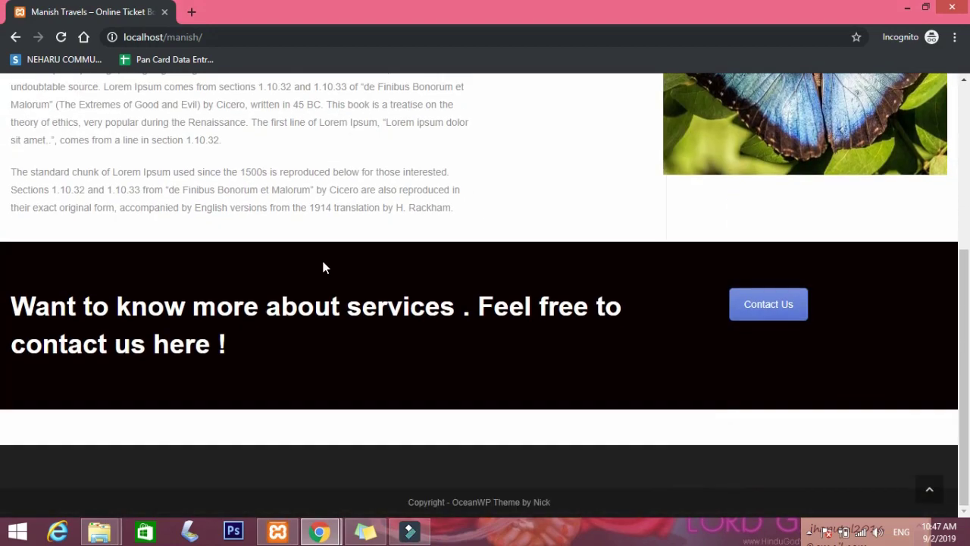
scroll(413, 361, "up", 4)
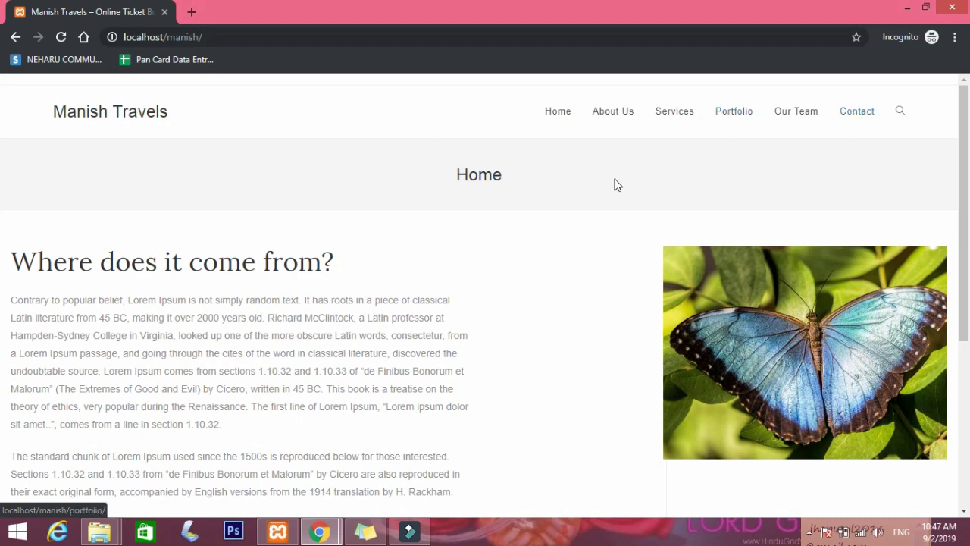
left_click(325, 533)
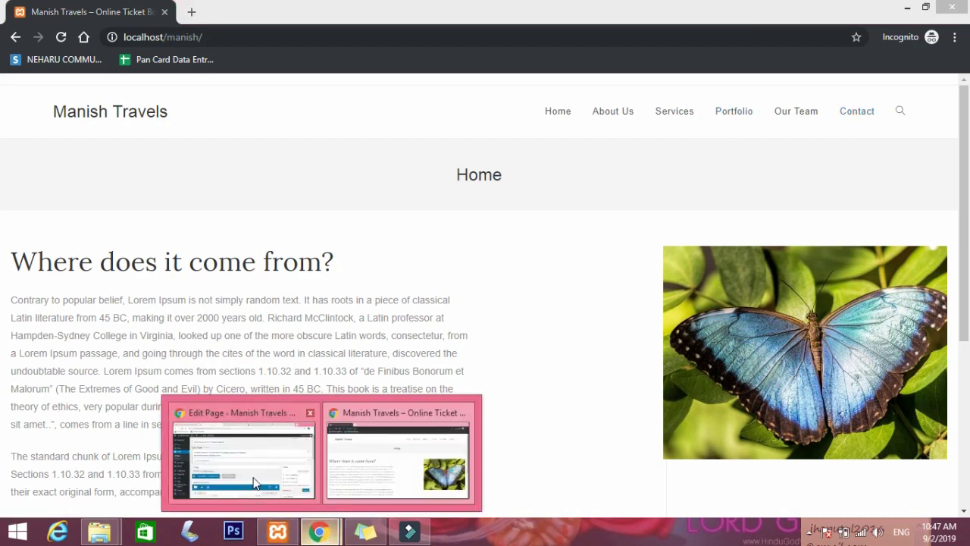
Go to Pages > All Pages in the admin window and open the Contact page for editing.
left_click(242, 458)
mouse_move(77, 310)
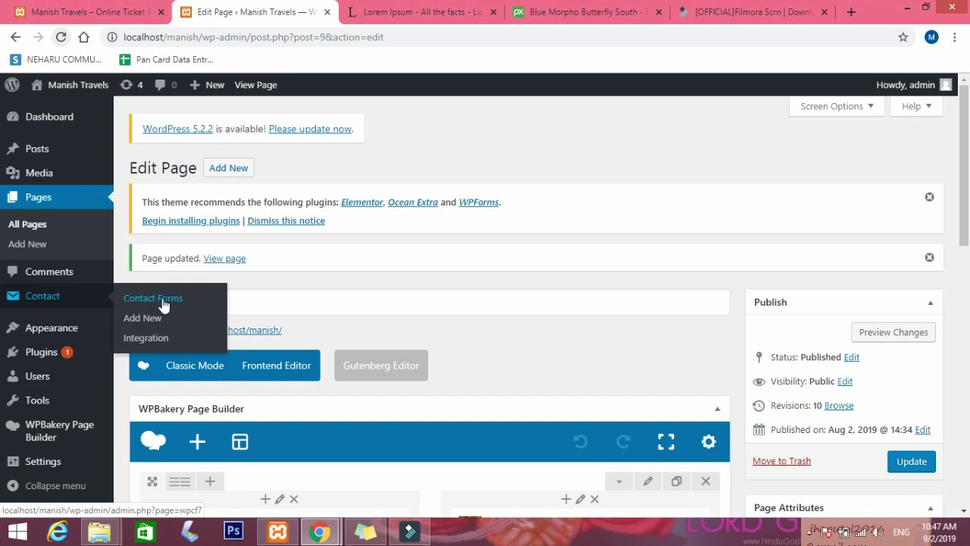
scroll(333, 299, "down", 3)
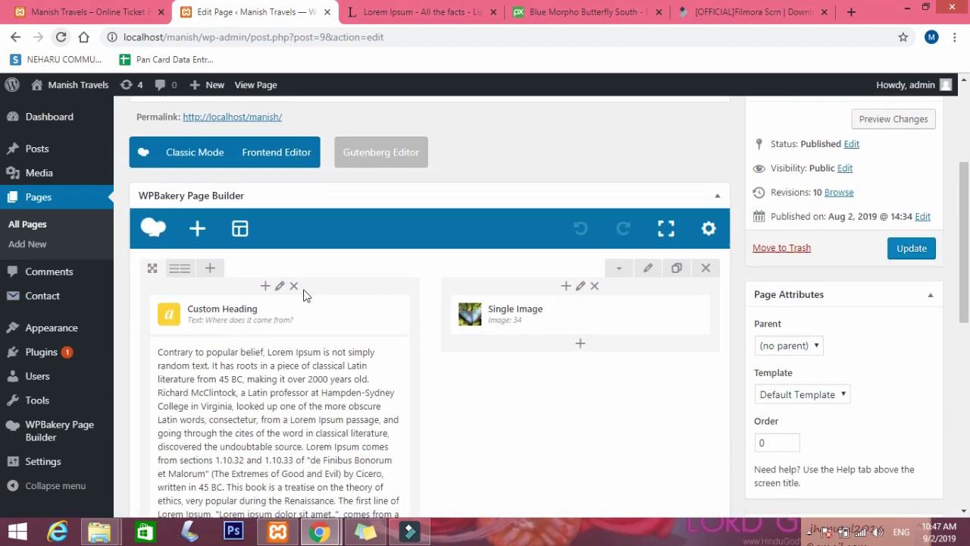
left_click(30, 224)
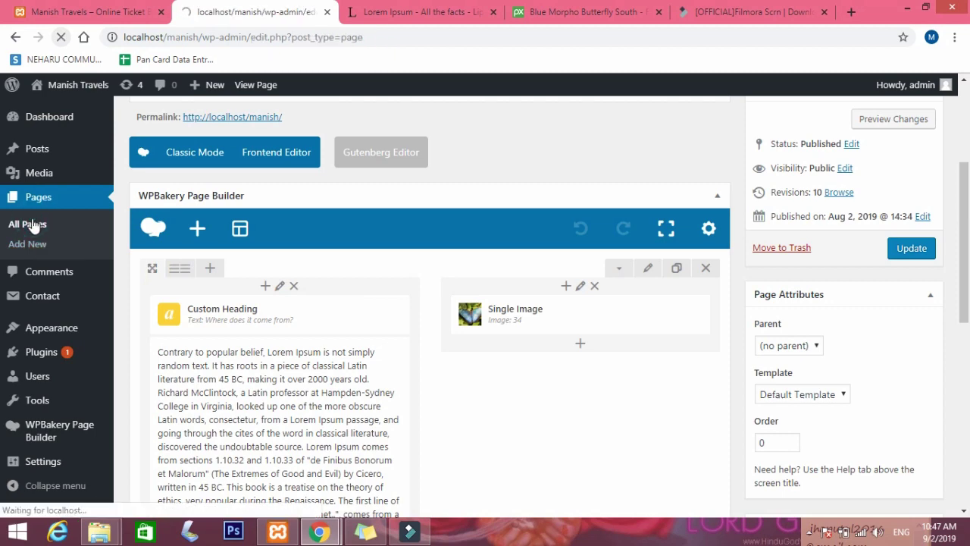
scroll(184, 346, "down", 3)
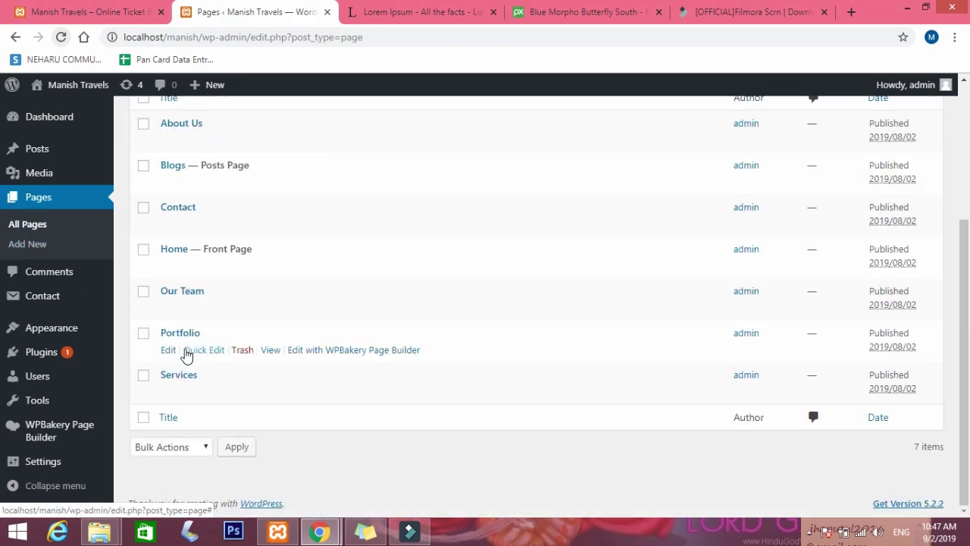
left_click(168, 226)
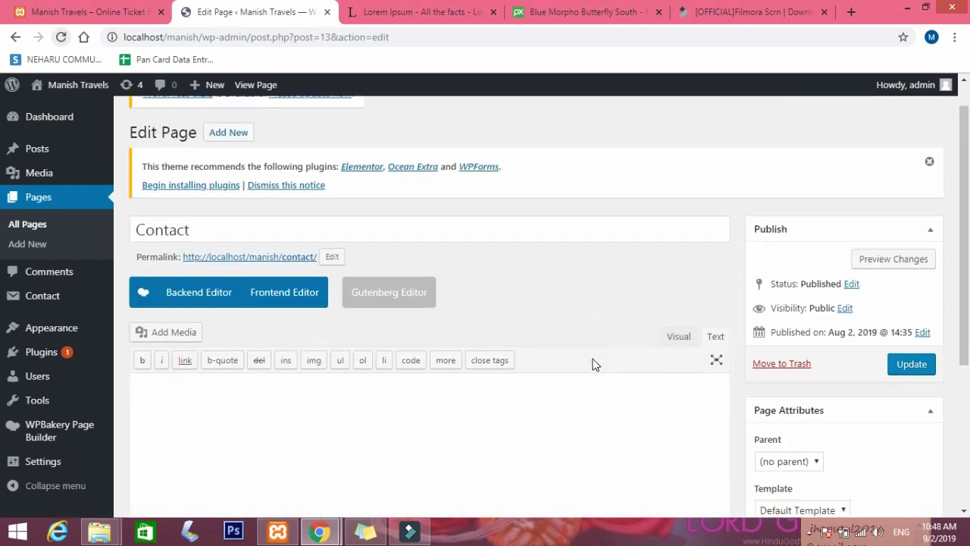
scroll(594, 358, "down", 1)
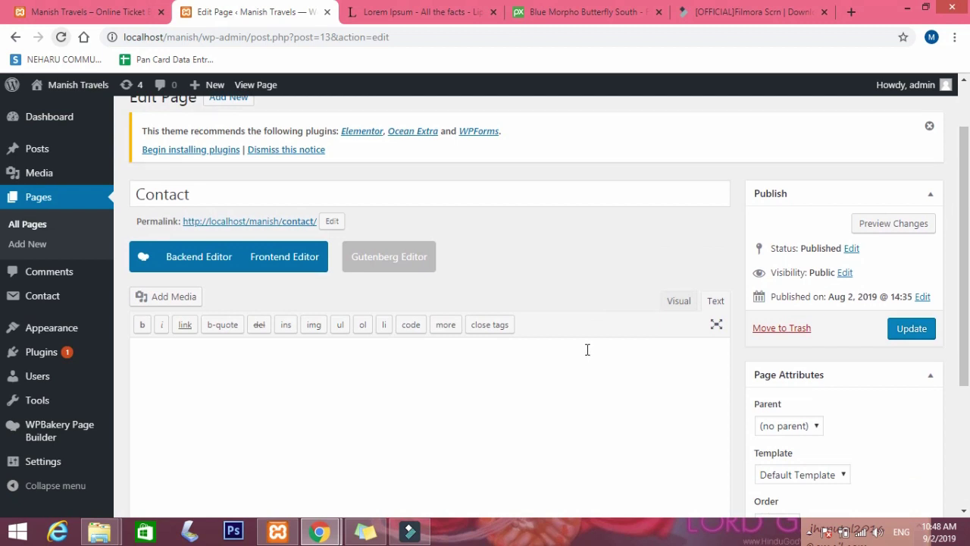
scroll(599, 349, "down", 2)
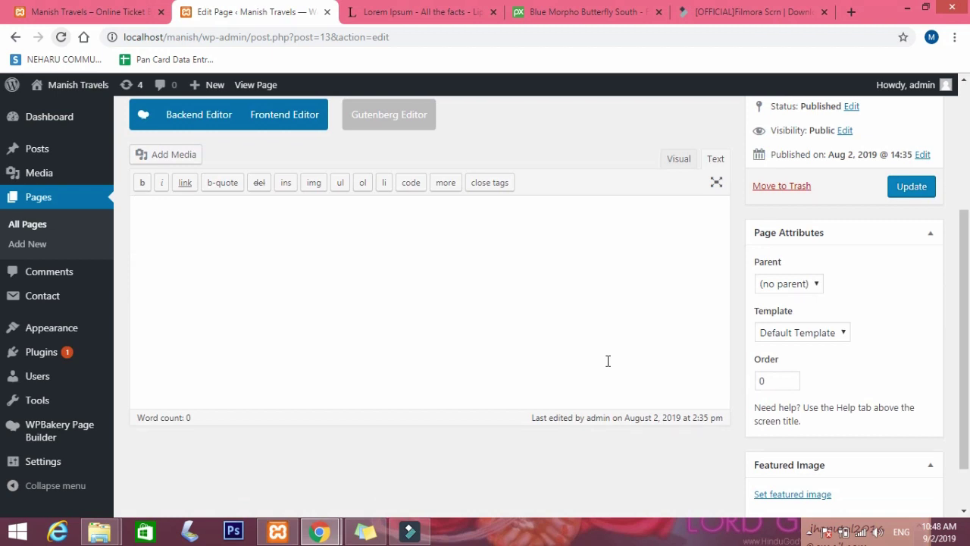
Switch the Contact page to the Backend Editor and add a Google Maps element with default settings.
left_click(170, 115)
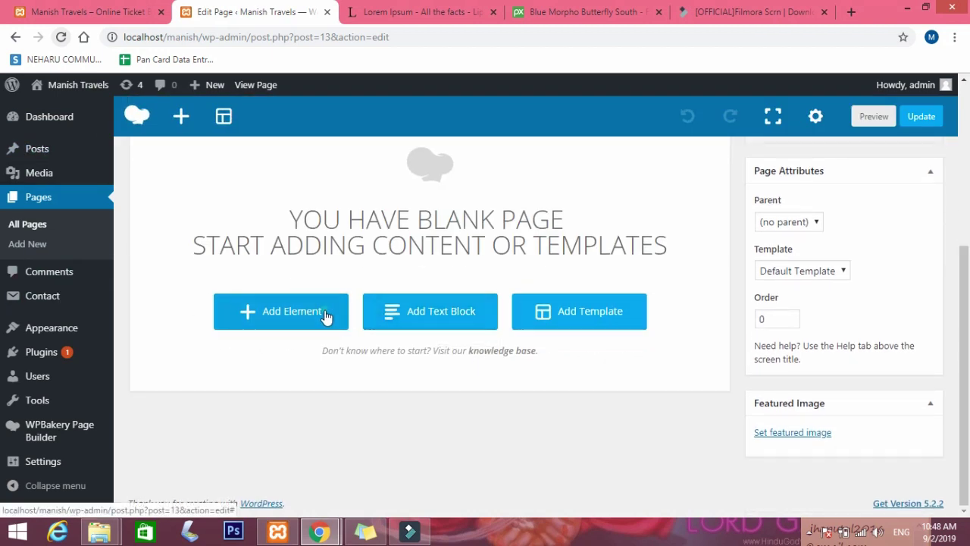
left_click(325, 316)
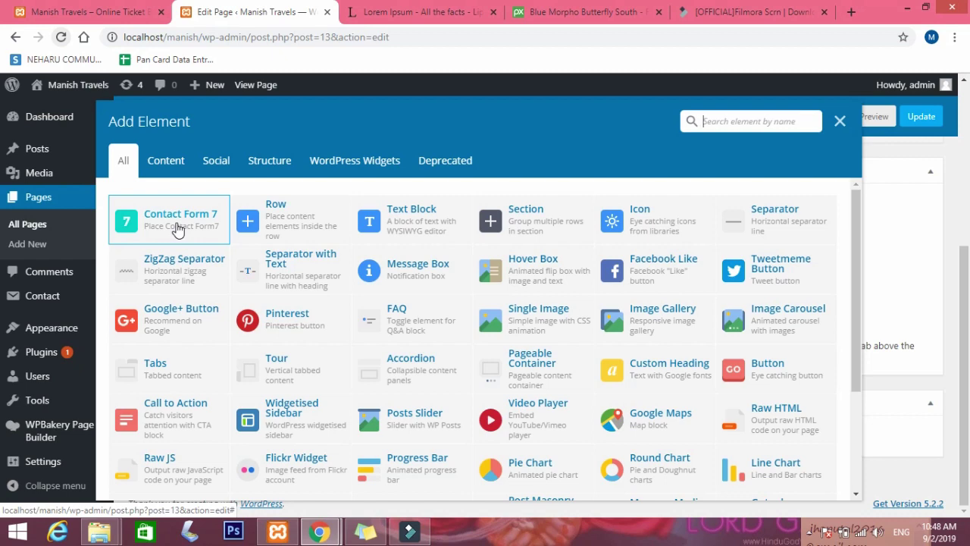
left_click(654, 425)
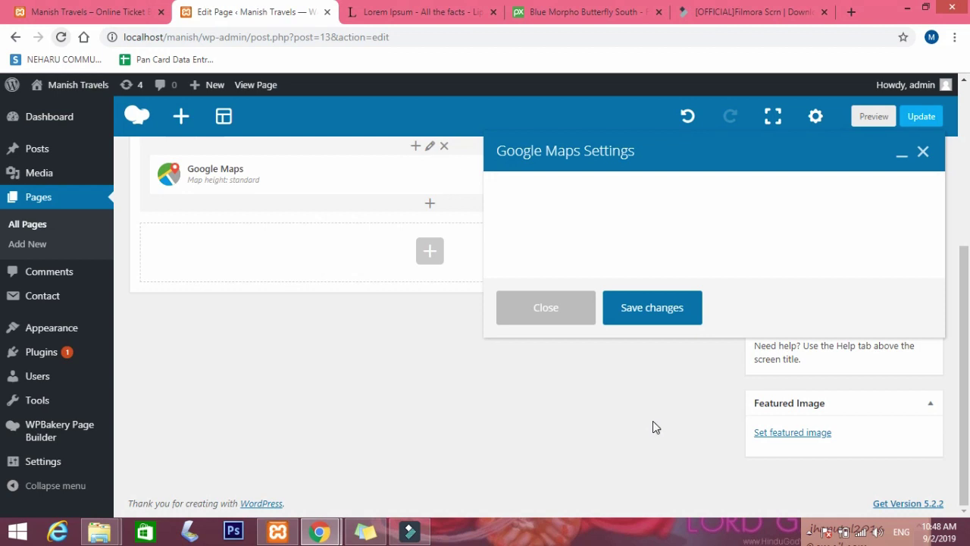
left_click(670, 435)
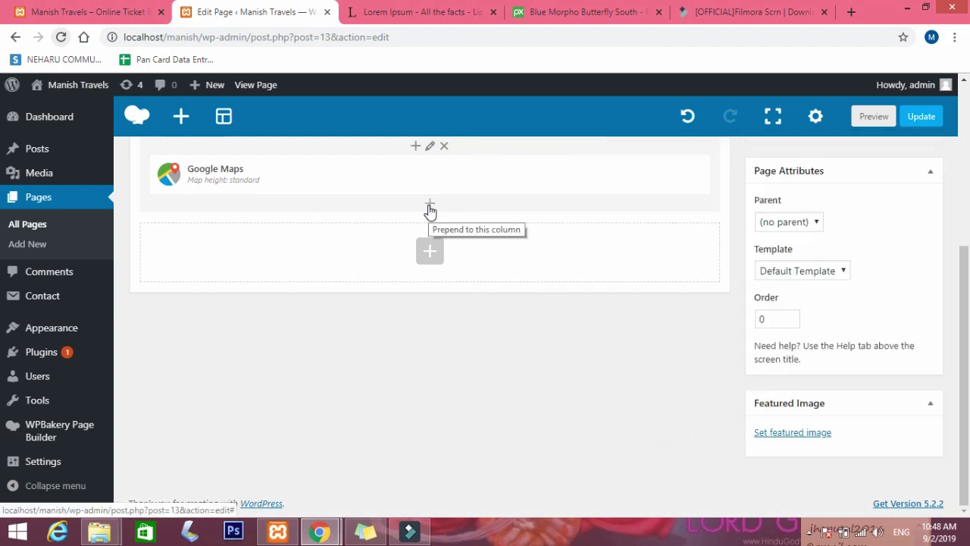
left_click(427, 256)
Add a 2/3 + 1/3 row below the map with Contact Form 7 using Contact form 1 in the left column.
left_click(296, 217)
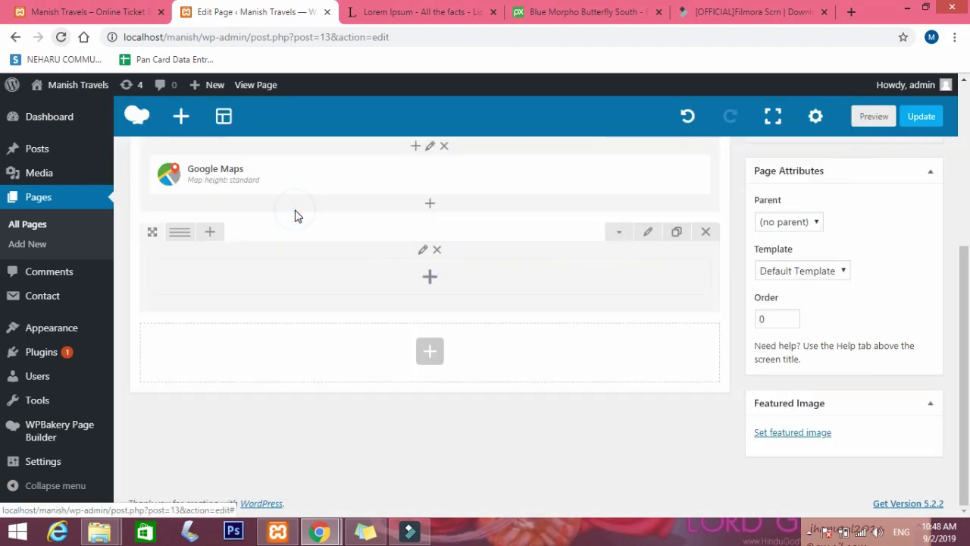
left_click(180, 237)
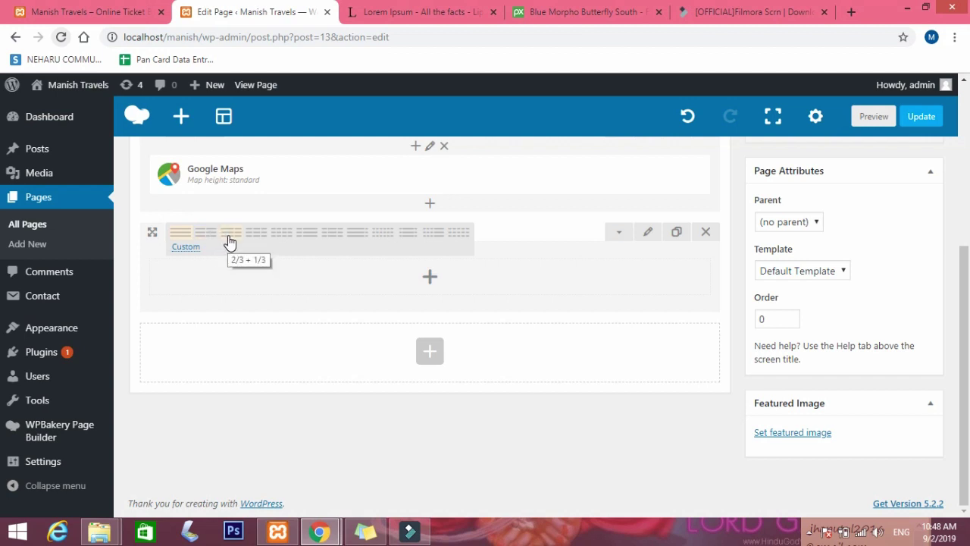
left_click(228, 236)
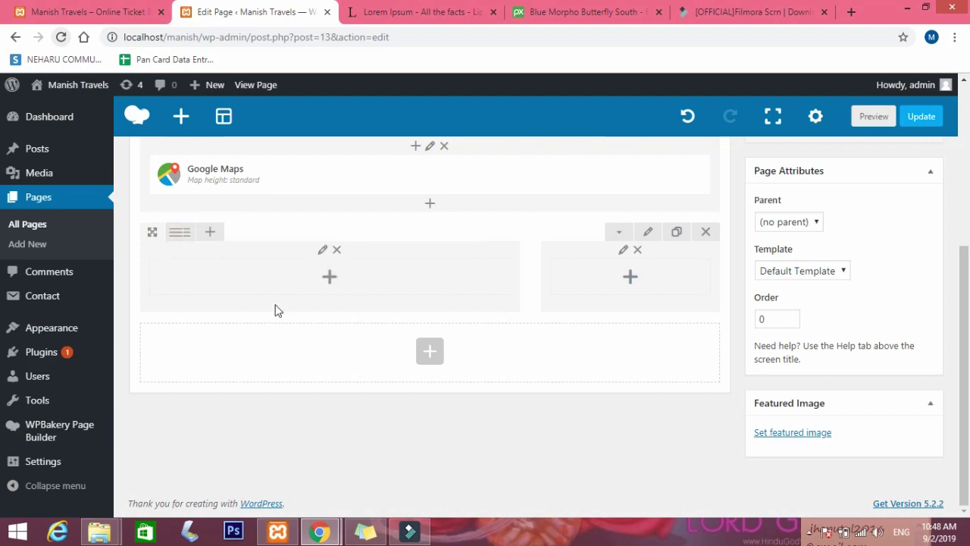
left_click(345, 276)
left_click(173, 223)
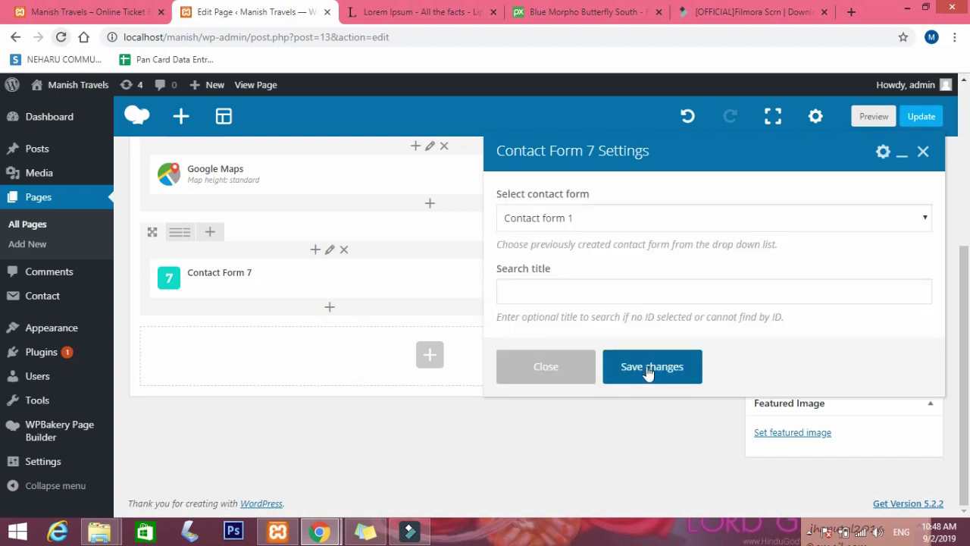
left_click(646, 369)
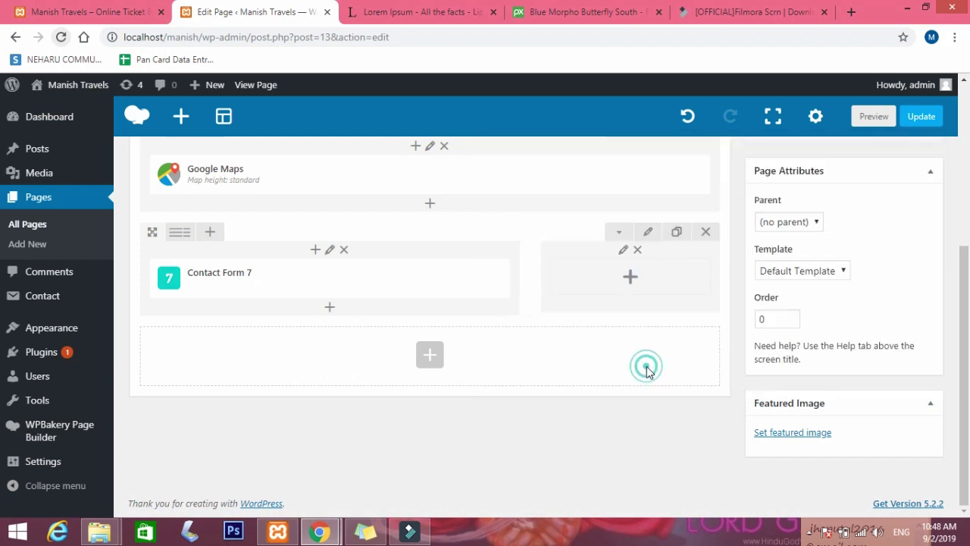
left_click(629, 278)
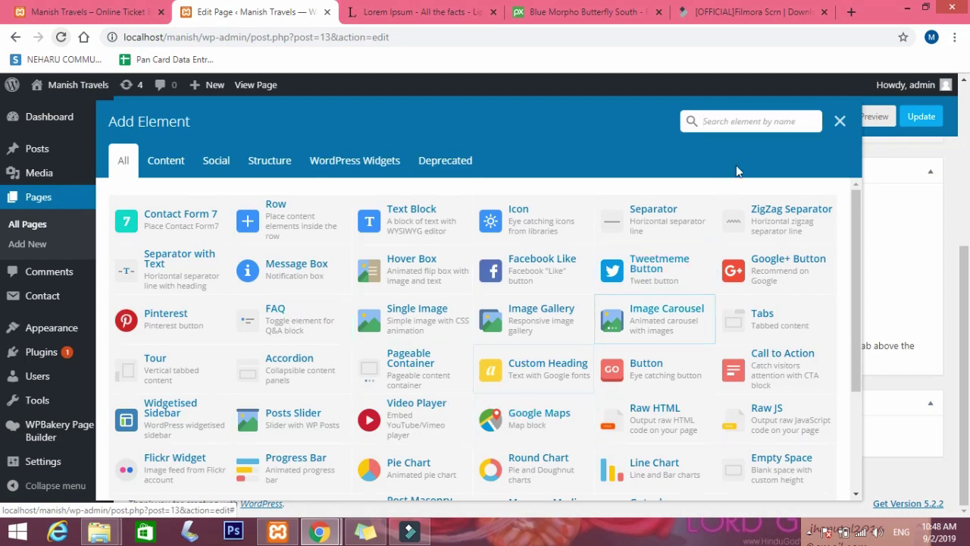
Browse the Social and Content element tabs, search 'html', then add a Text Block to the right column.
left_click(760, 121)
scroll(674, 260, "down", 3)
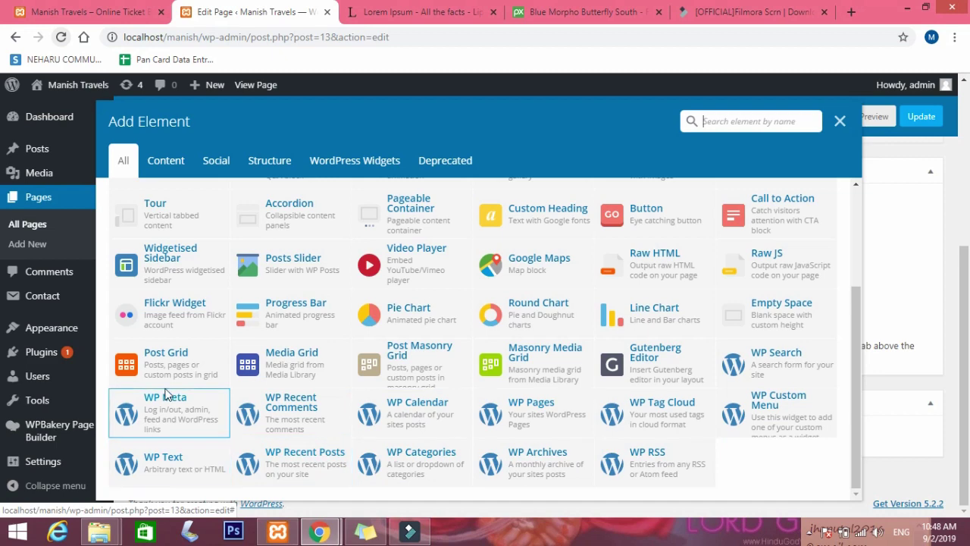
scroll(449, 387, "up", 5)
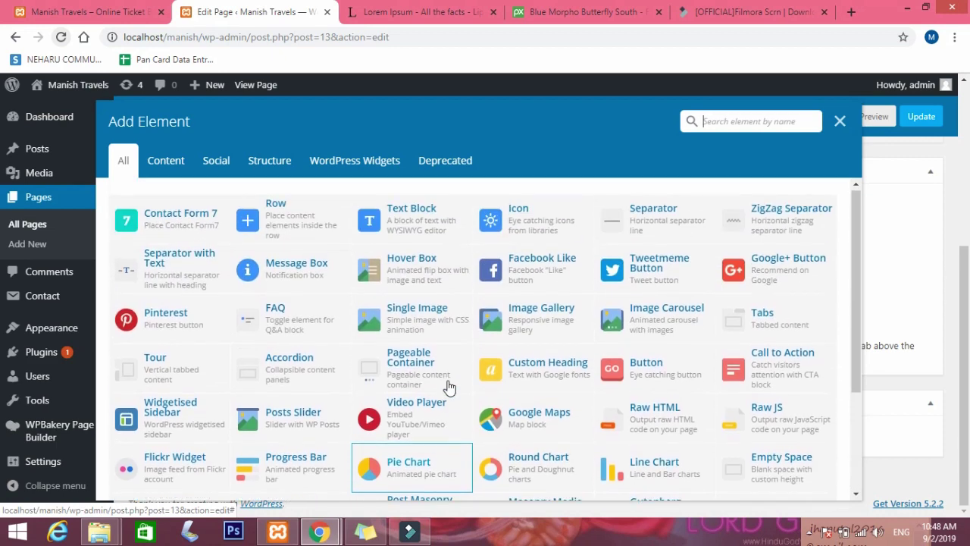
left_click(227, 168)
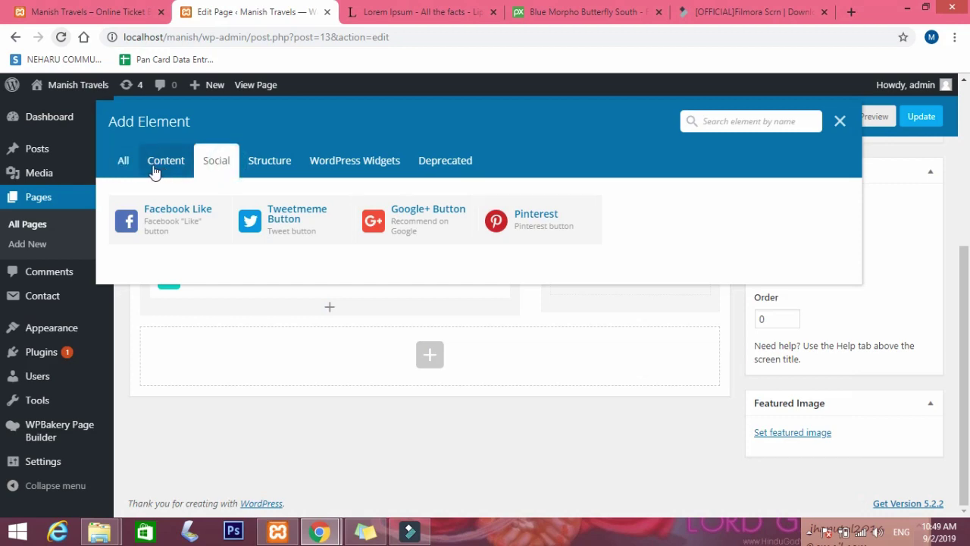
left_click(156, 168)
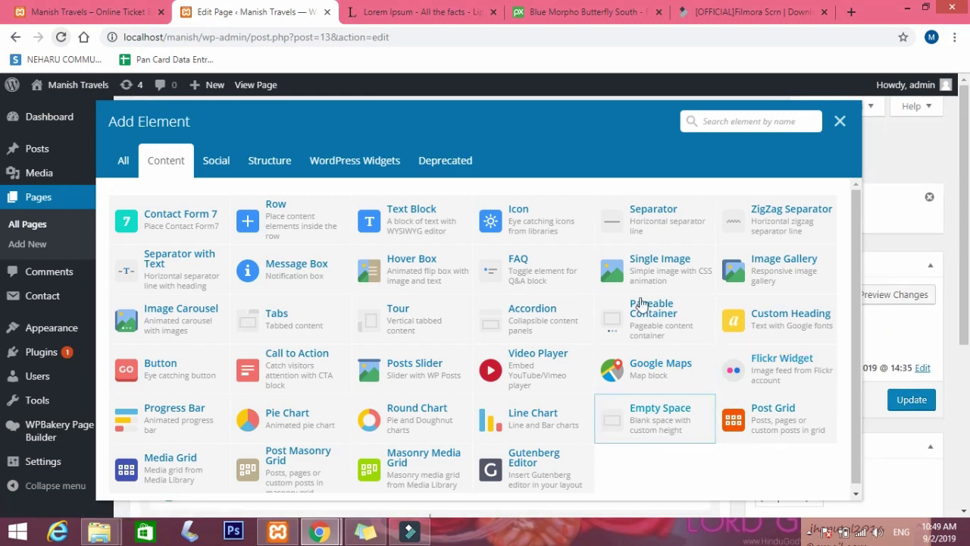
left_click(706, 123)
type("html")
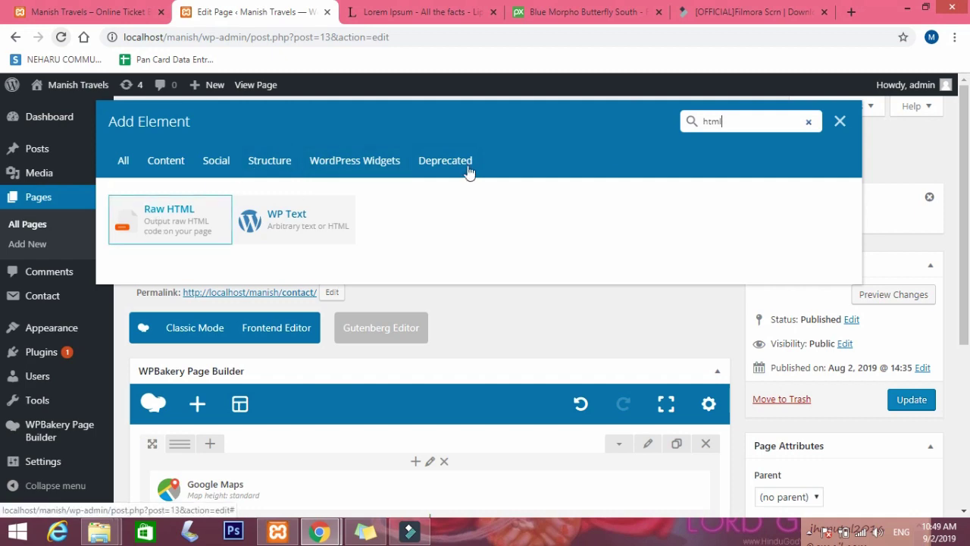
left_click(117, 173)
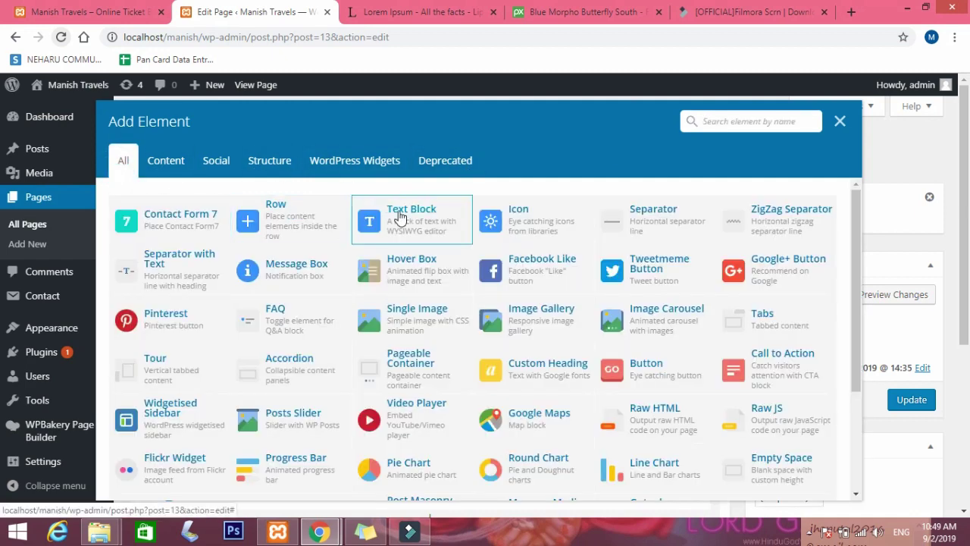
left_click(394, 212)
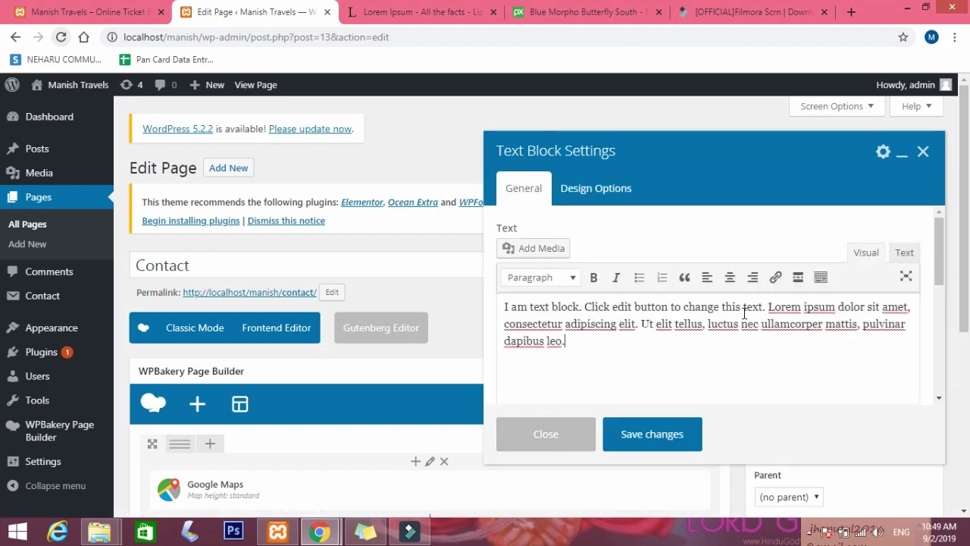
Replace the Text Block placeholder with a 'Mob:' line showing the mobile number and a contact e-mail line.
key("ctrl+a")
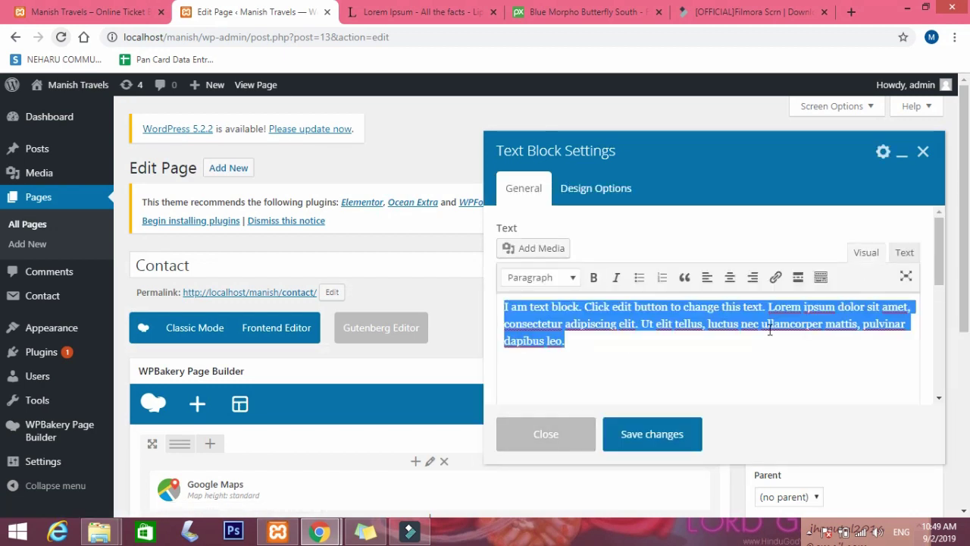
key("BackSpace")
left_click(902, 253)
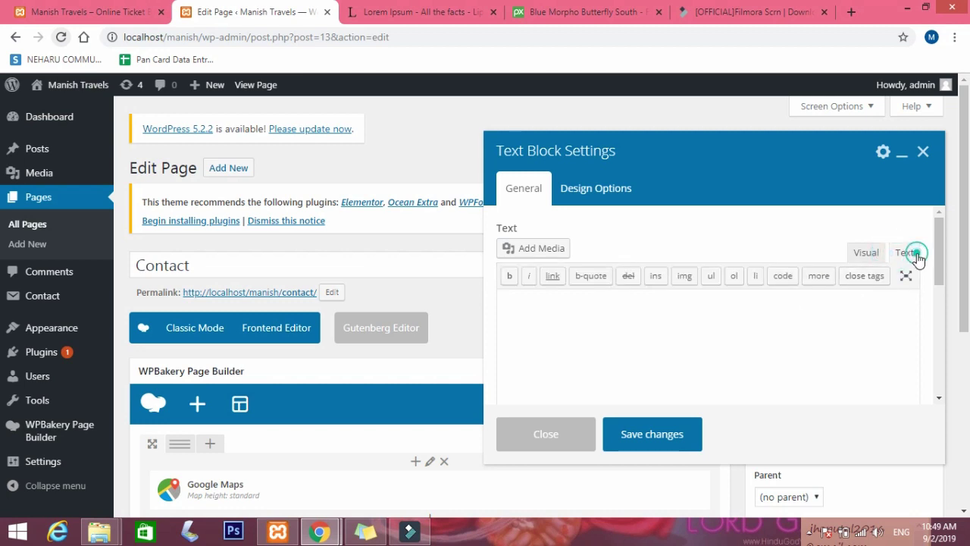
left_click(666, 299)
left_click(864, 253)
left_click(666, 318)
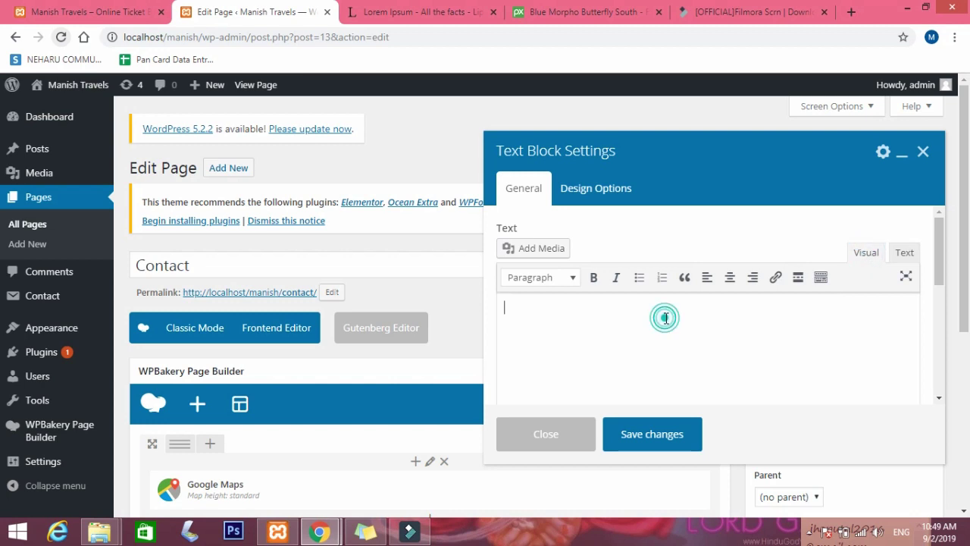
type("MO")
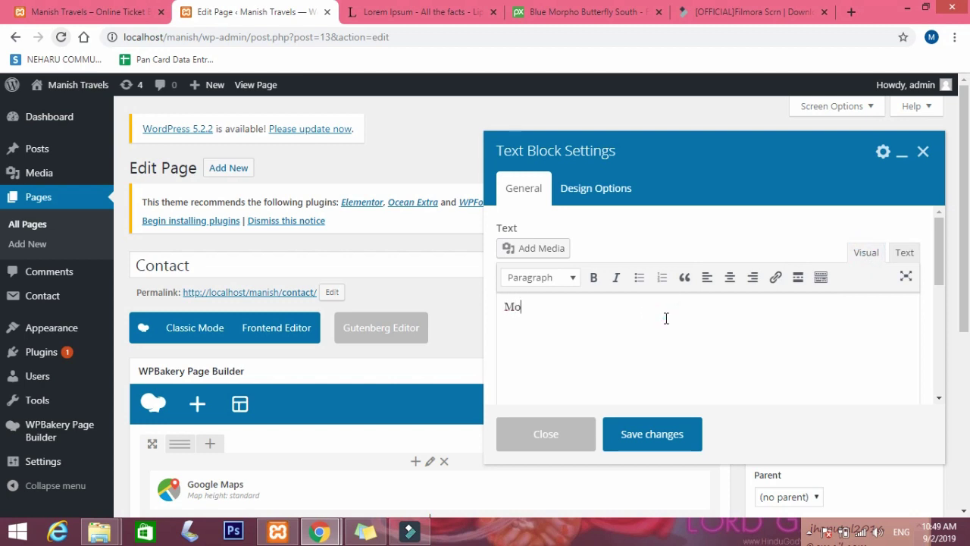
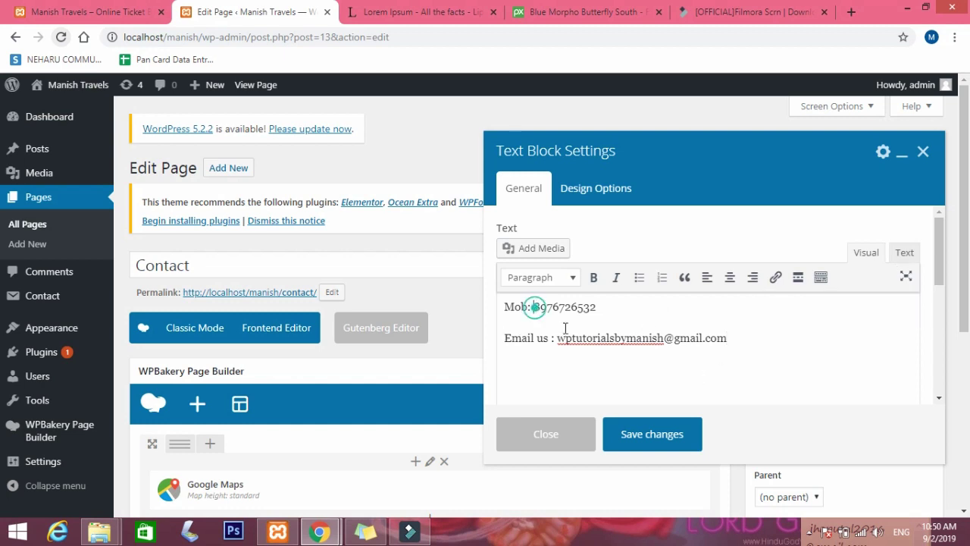
left_click(647, 436)
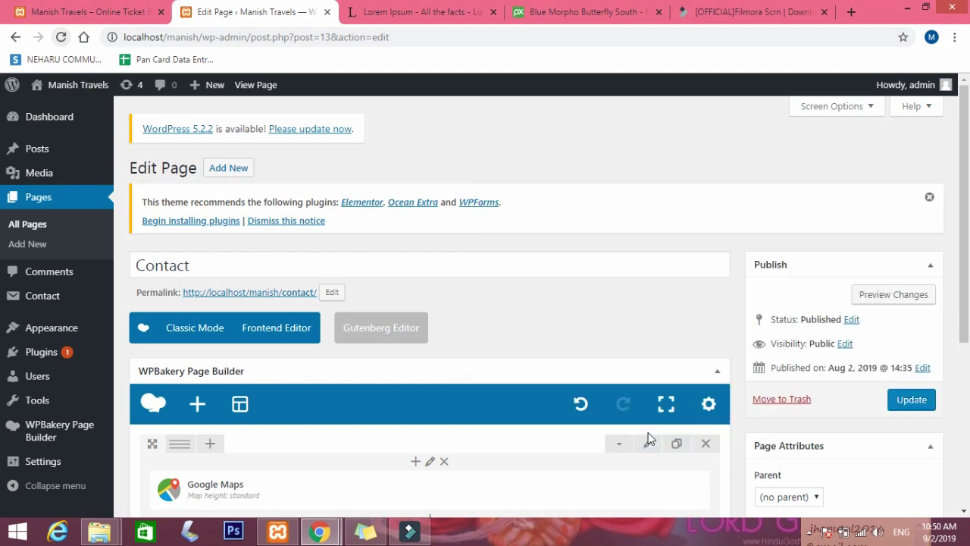
Update the Contact page, then view the live Contact page's map, form and contact details.
left_click(910, 402)
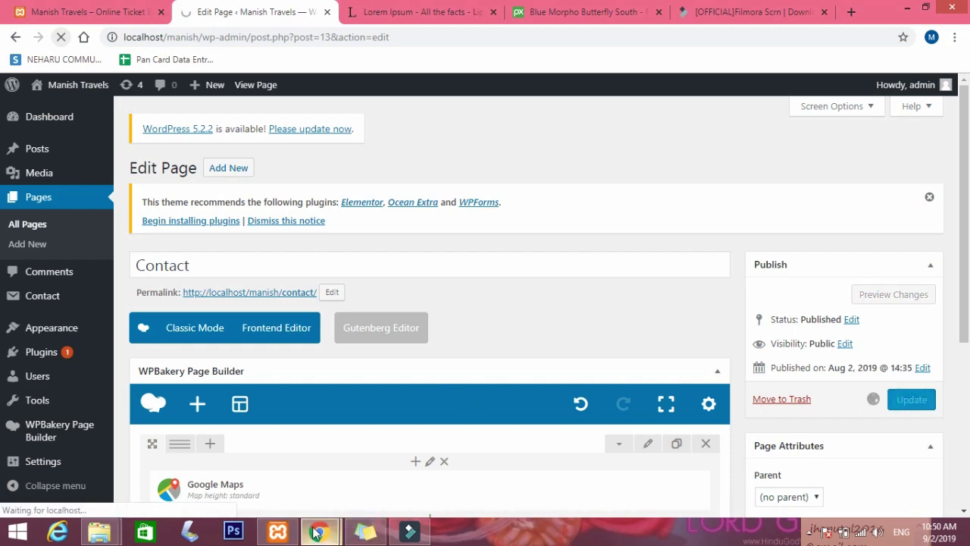
mouse_move(319, 533)
mouse_move(374, 455)
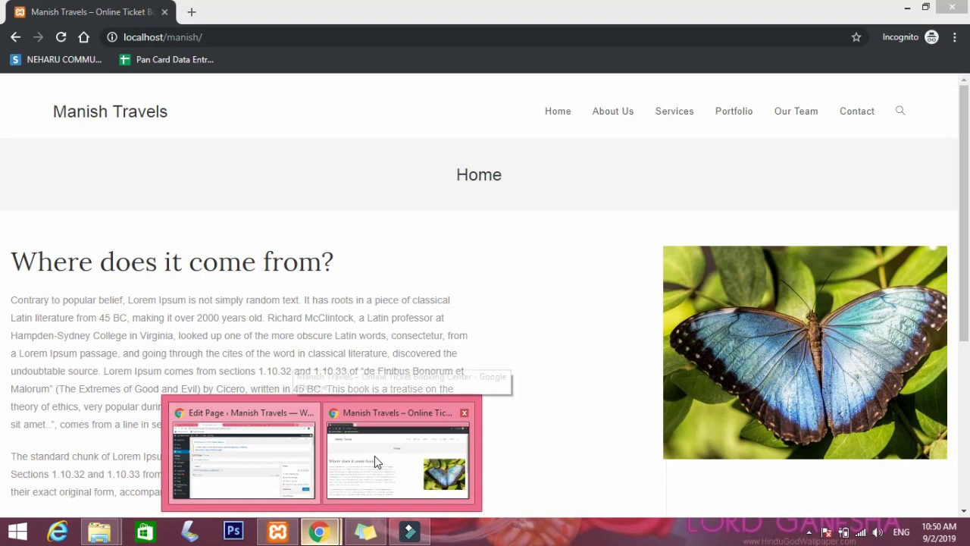
left_click(375, 455)
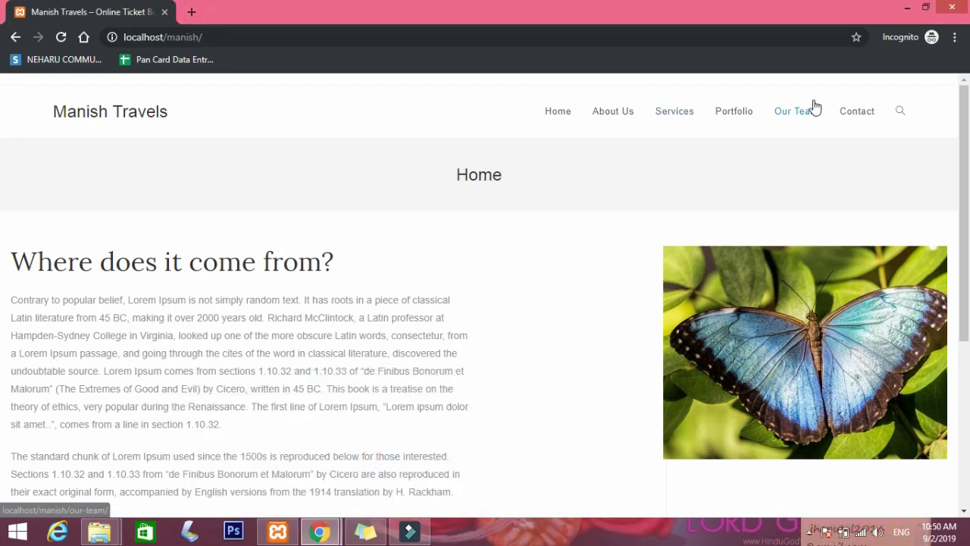
left_click(861, 114)
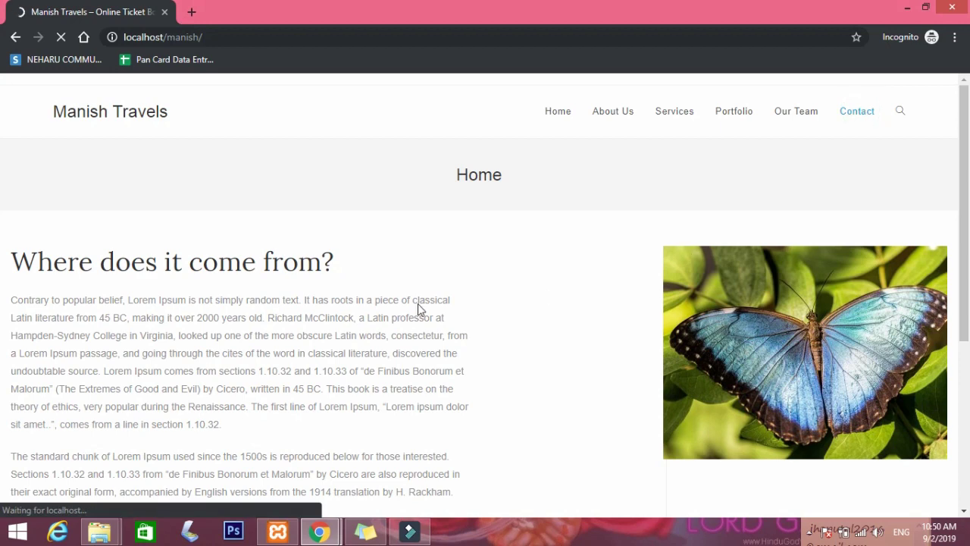
scroll(385, 298, "down", 4)
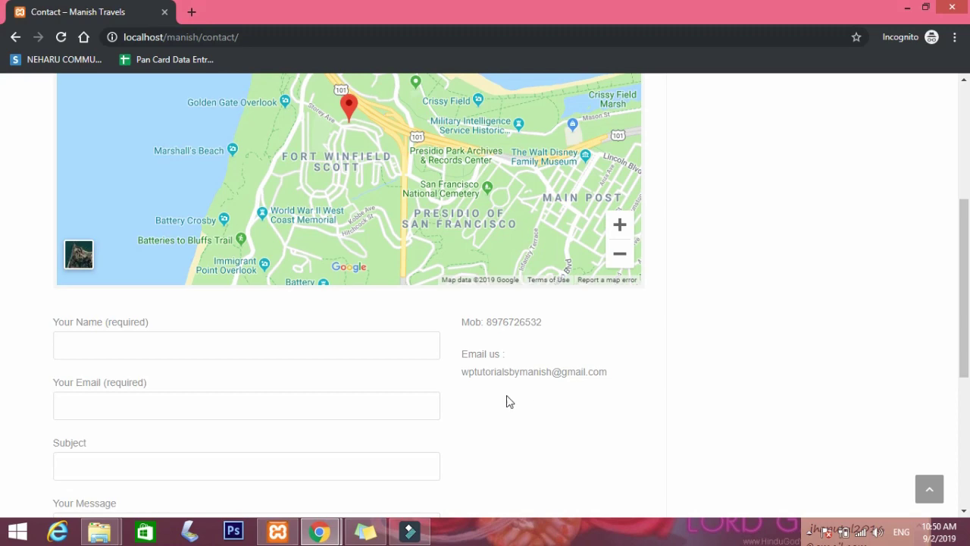
scroll(454, 388, "down", 4)
scroll(455, 389, "up", 6)
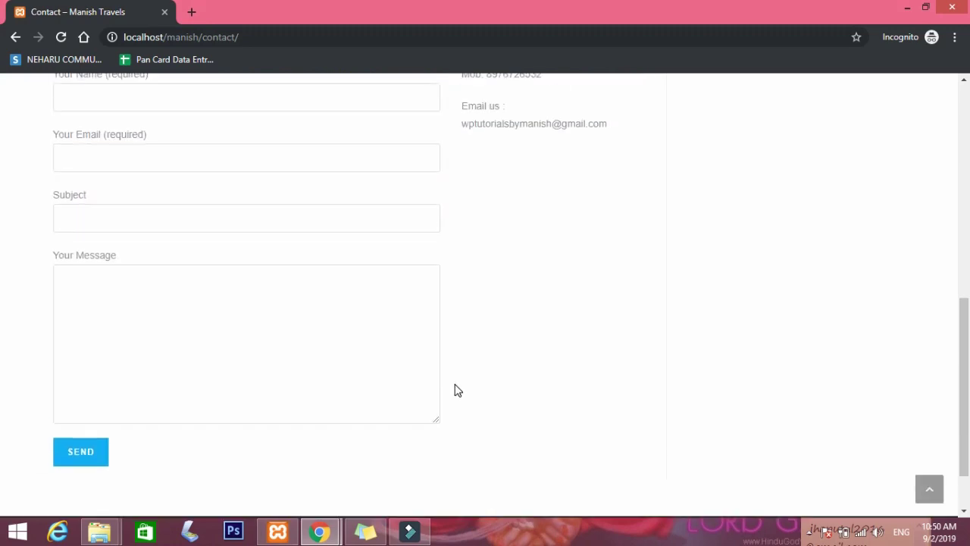
scroll(456, 389, "up", 2)
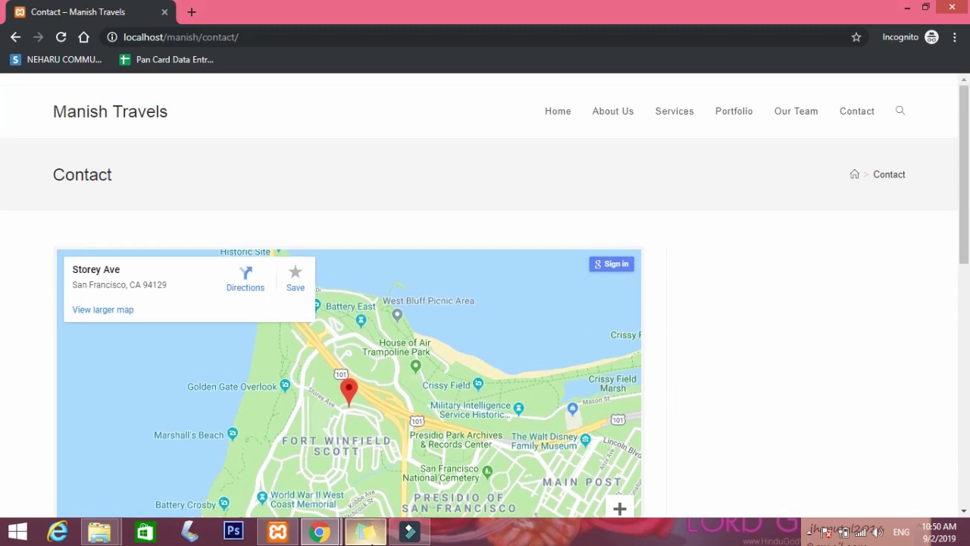
mouse_move(319, 531)
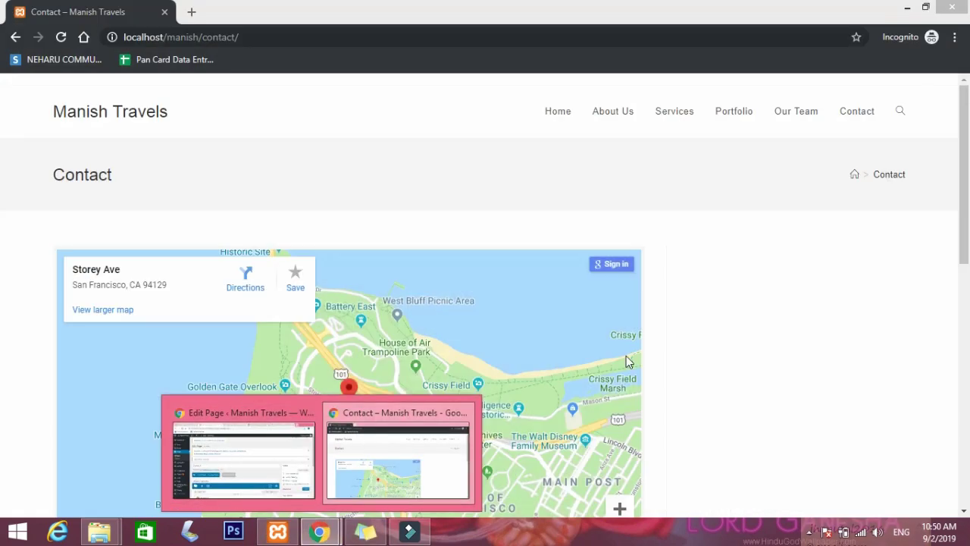
Set the contact form row's Row stretch to Stretch row and update the Contact page.
left_click(279, 447)
scroll(629, 375, "down", 4)
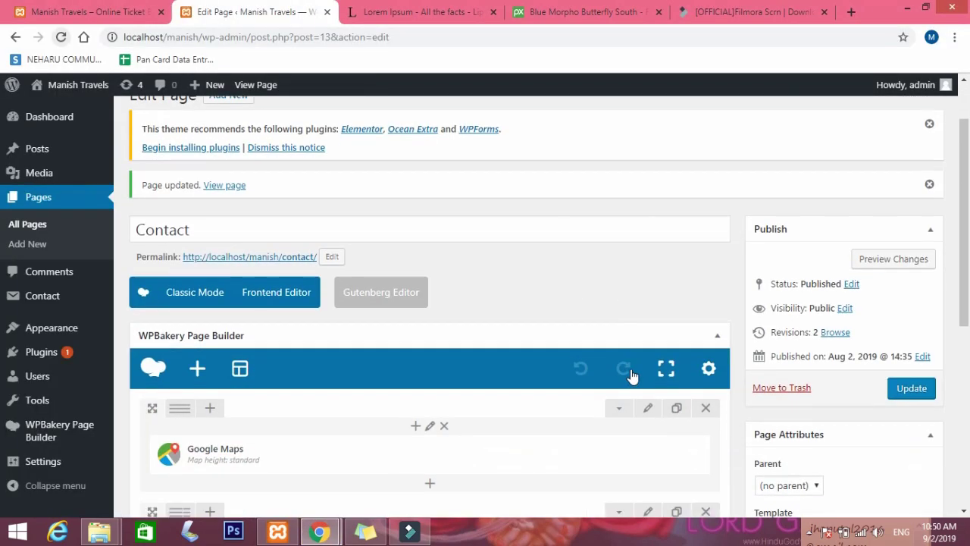
left_click(649, 252)
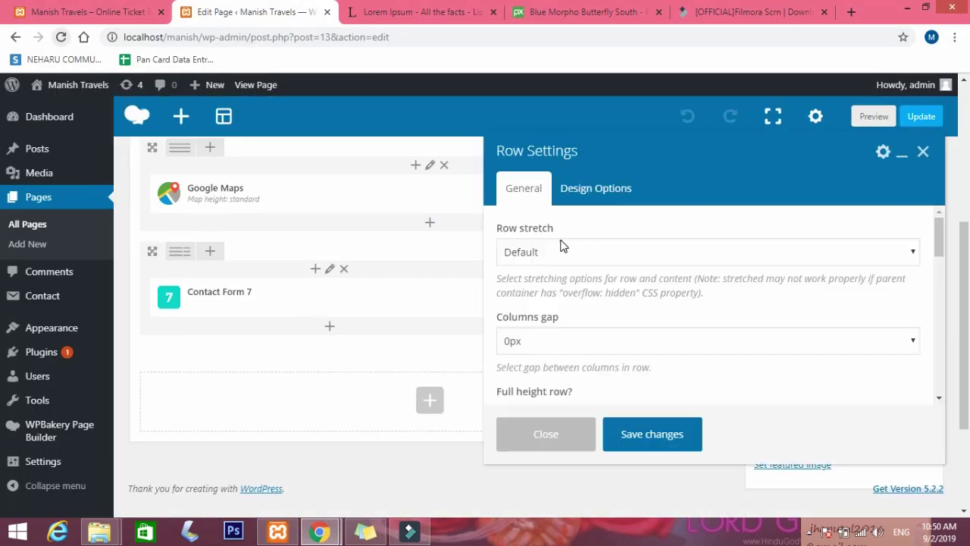
left_click(561, 252)
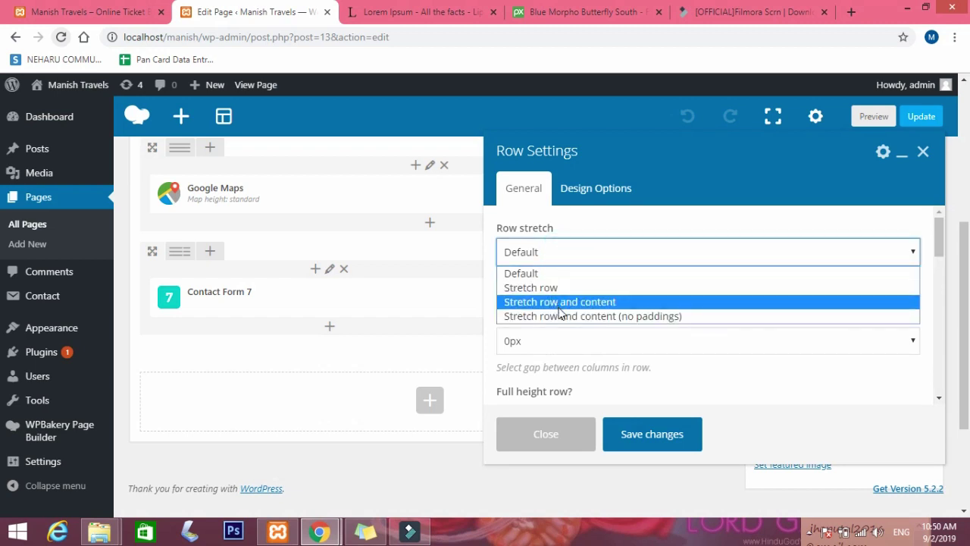
left_click(559, 287)
left_click(661, 433)
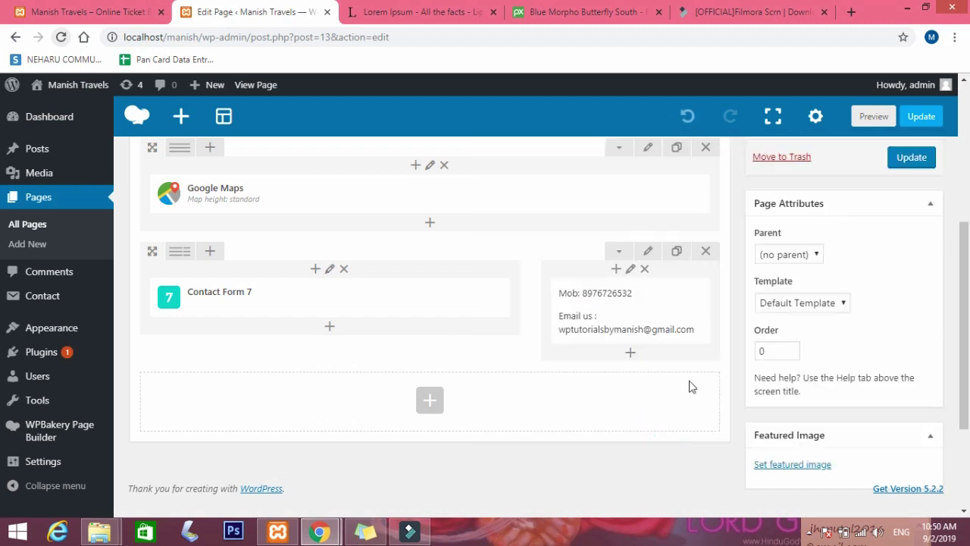
left_click(913, 160)
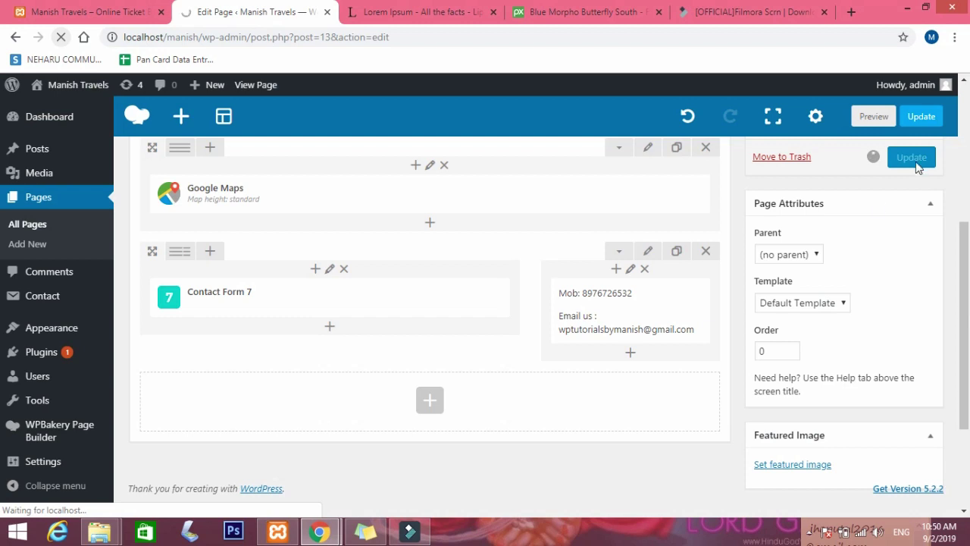
Reload the live Contact page to check the stretched row, then return to the editor.
mouse_move(329, 528)
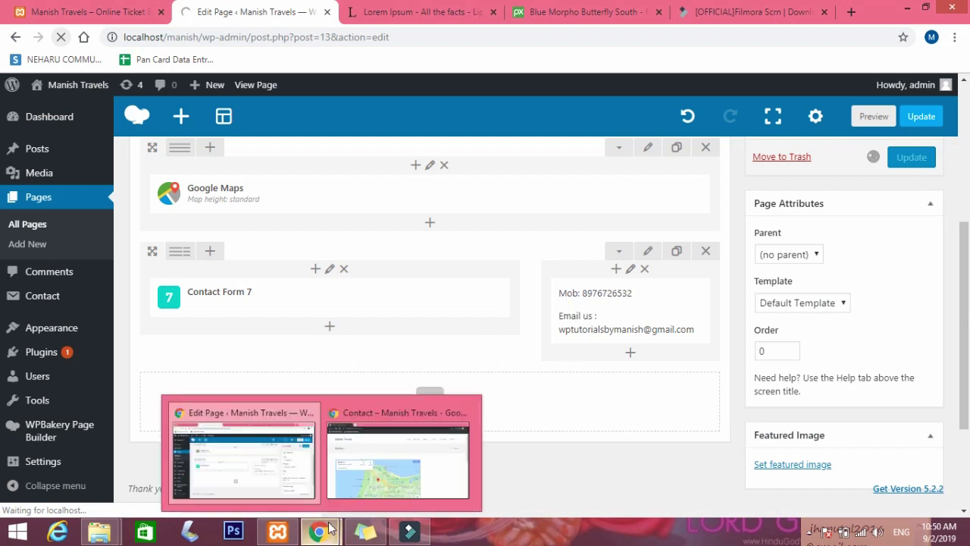
mouse_move(401, 474)
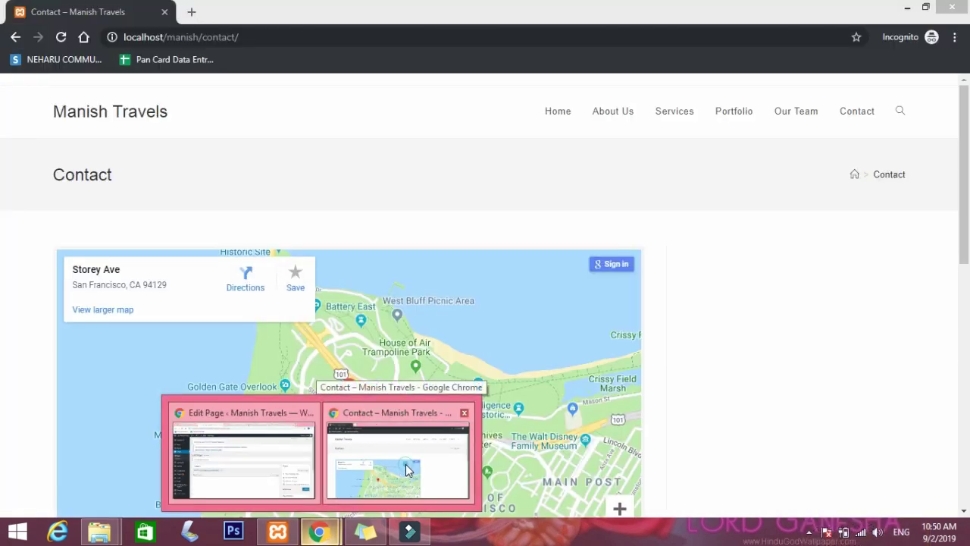
left_click(405, 469)
left_click(61, 37)
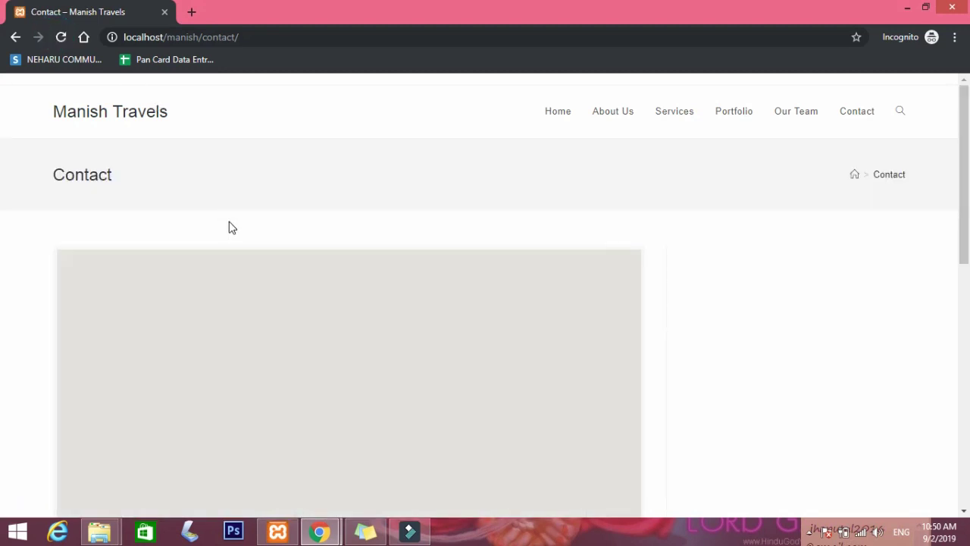
left_click(242, 447)
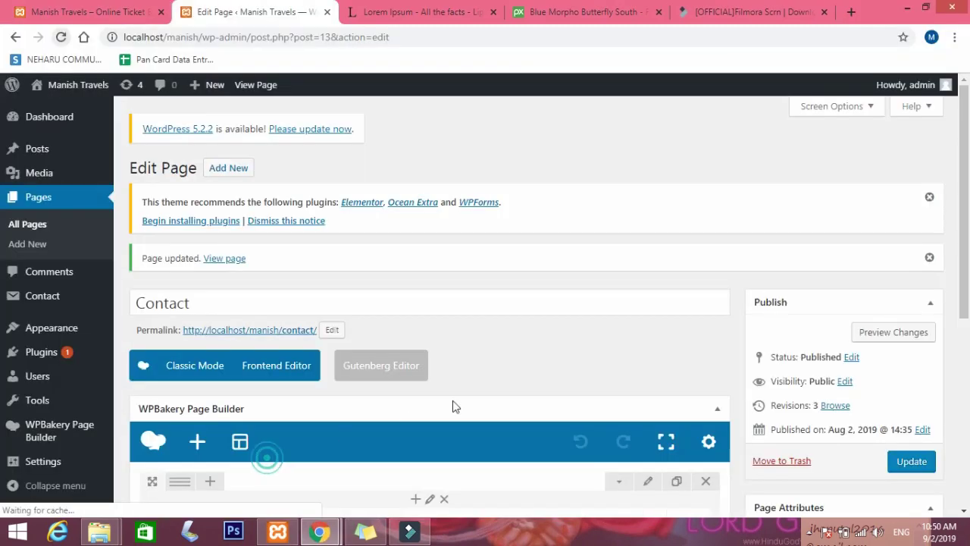
Update the Contact page again and reload the live page.
scroll(619, 362, "down", 4)
scroll(619, 367, "down", 1)
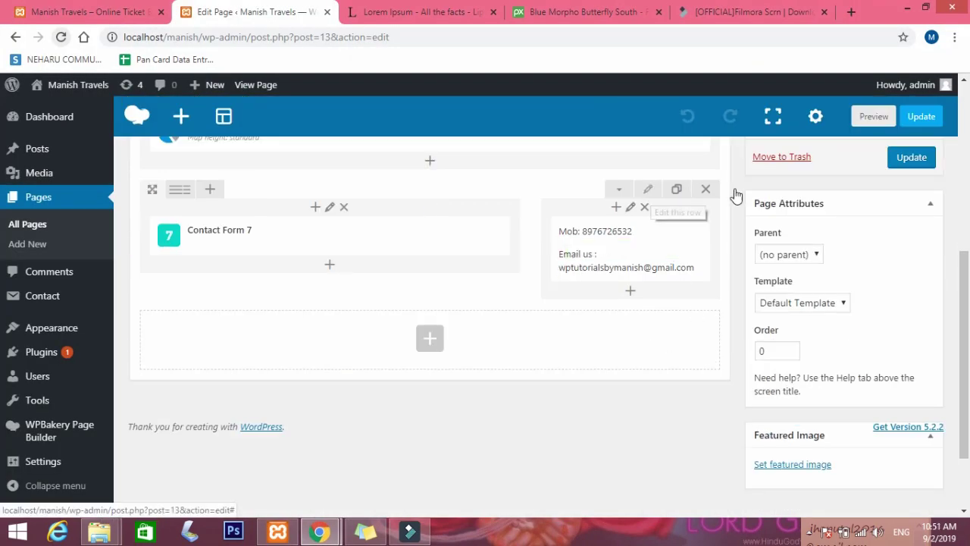
left_click(920, 168)
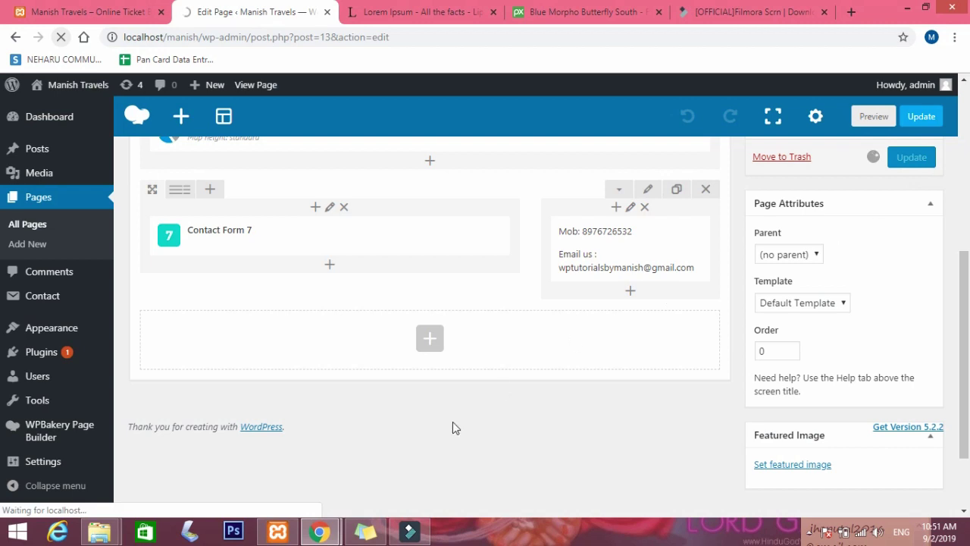
mouse_move(333, 534)
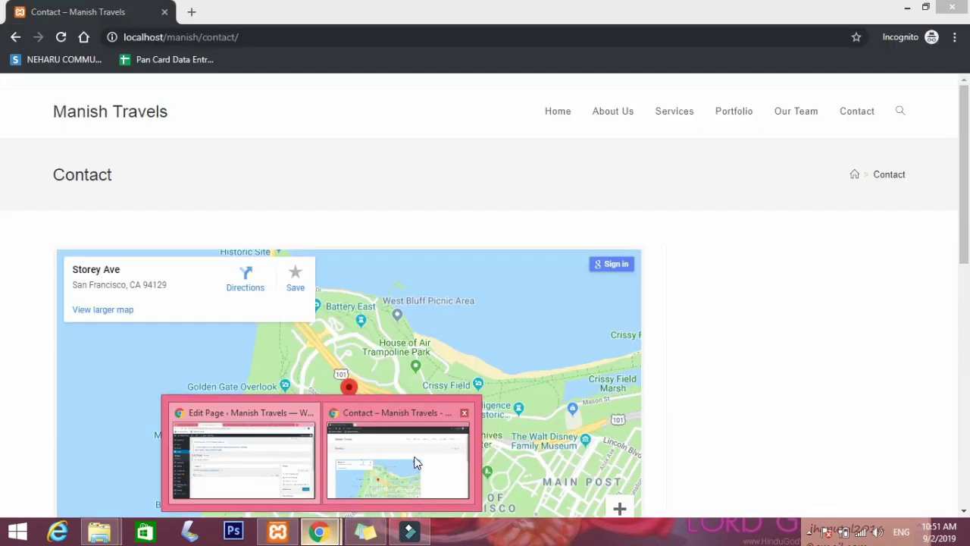
left_click(413, 463)
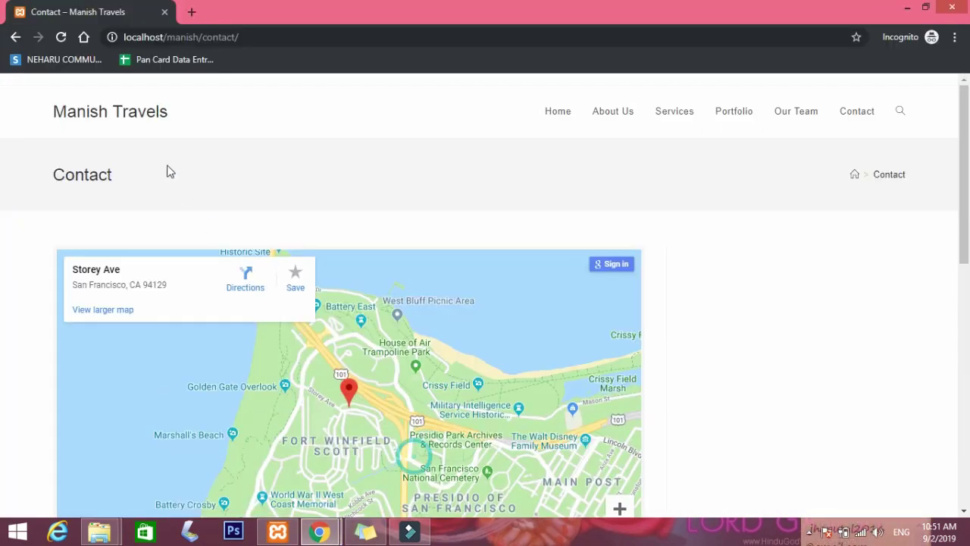
left_click(60, 36)
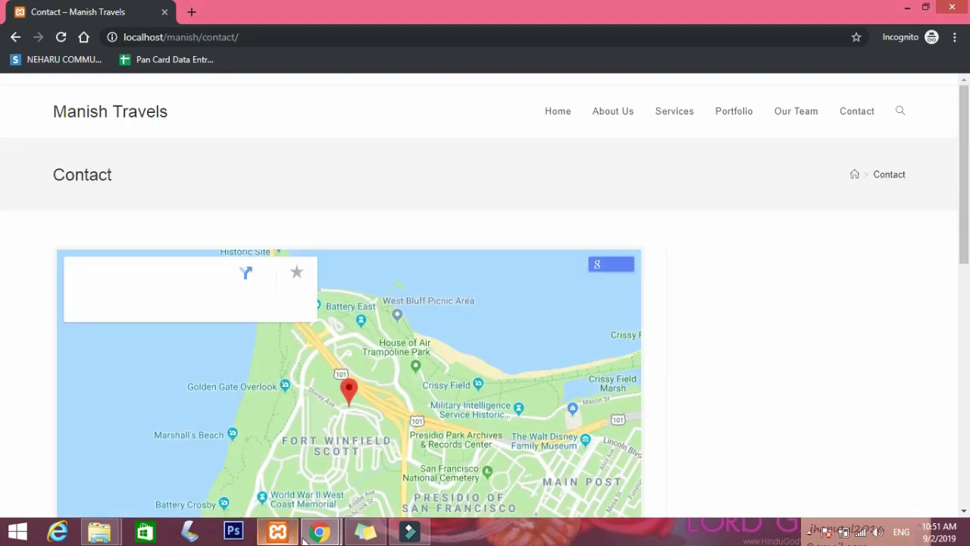
mouse_move(319, 531)
Open the contact row's settings in the editor and close them without changes.
left_click(276, 471)
scroll(656, 372, "down", 5)
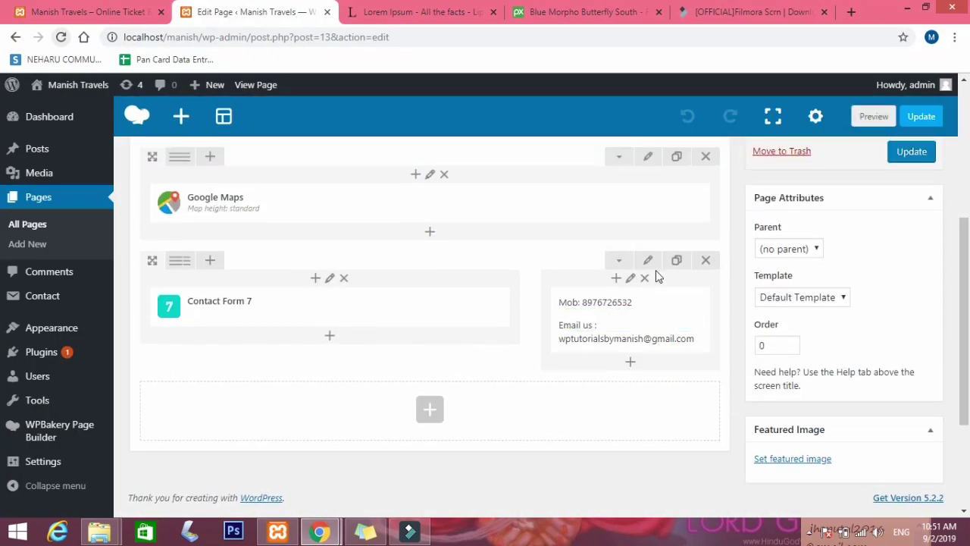
left_click(648, 263)
left_click(562, 307)
On the live Contact page, double-click the email address to check whether it is linked.
mouse_move(320, 530)
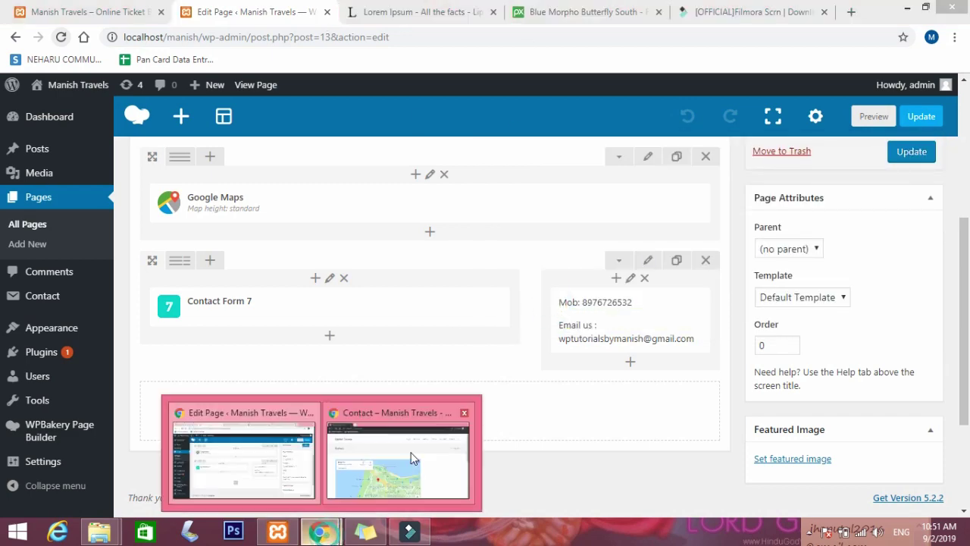
left_click(409, 455)
scroll(521, 396, "down", 10)
scroll(520, 396, "up", 3)
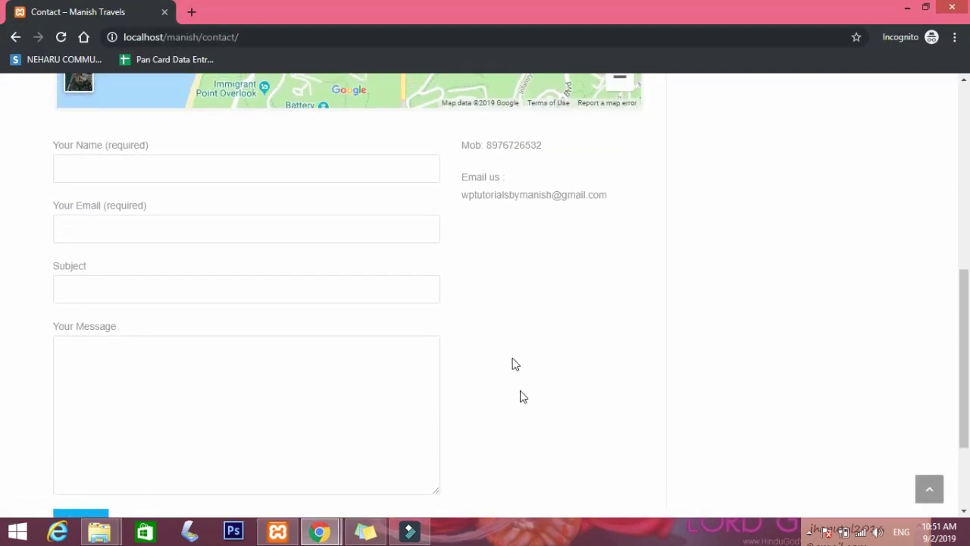
double_click(599, 352)
left_click(549, 229)
Double-click the mobile number and email address to show both are plain, unlinked text.
left_click(317, 529)
left_click(514, 144)
double_click(495, 143)
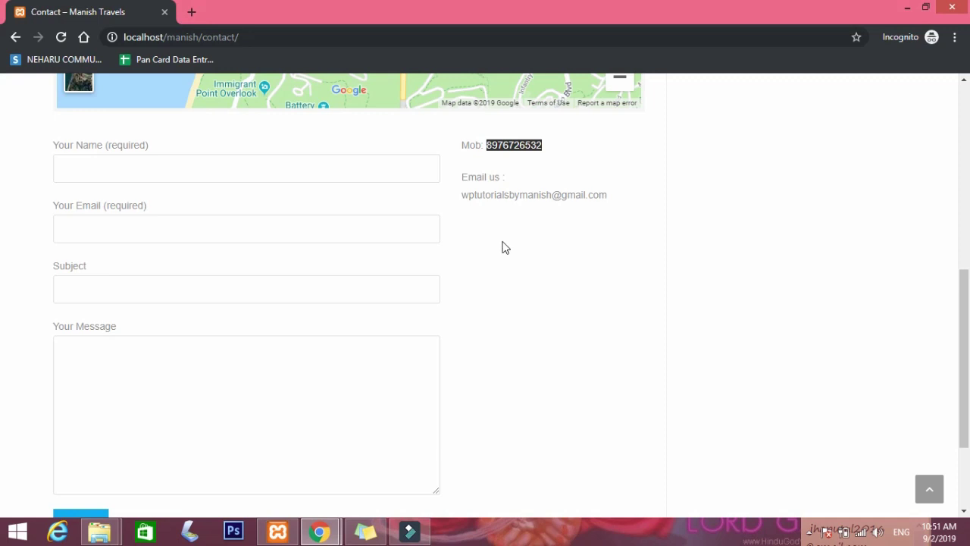
double_click(532, 194)
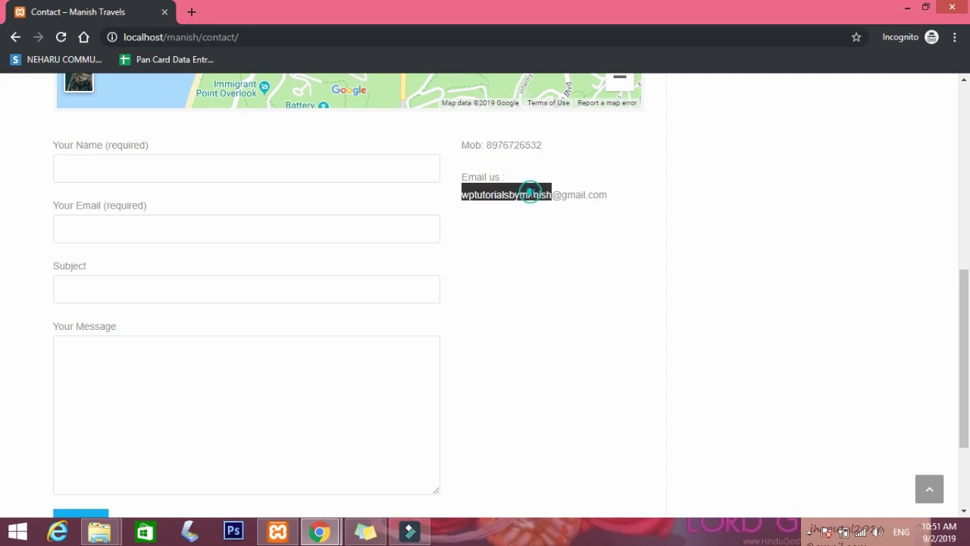
left_click(568, 195)
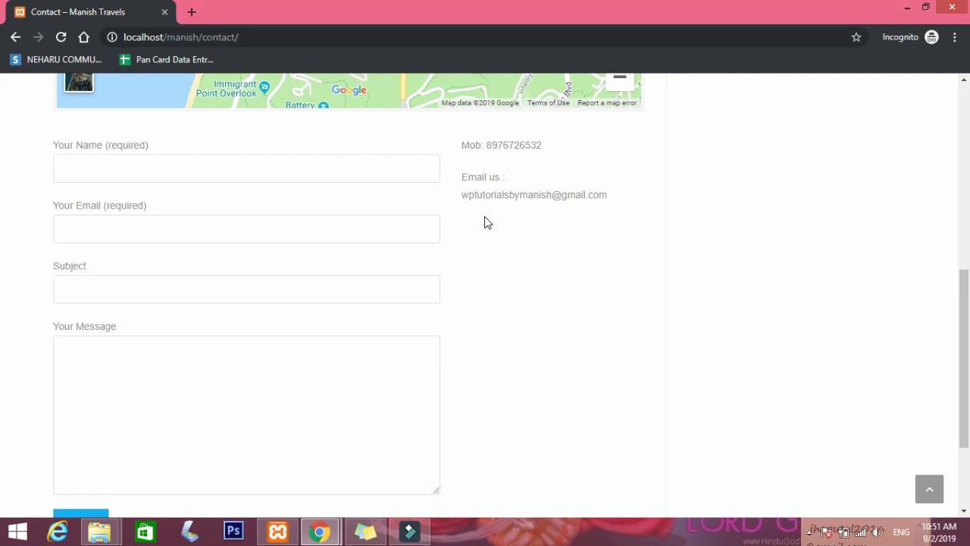
mouse_move(319, 530)
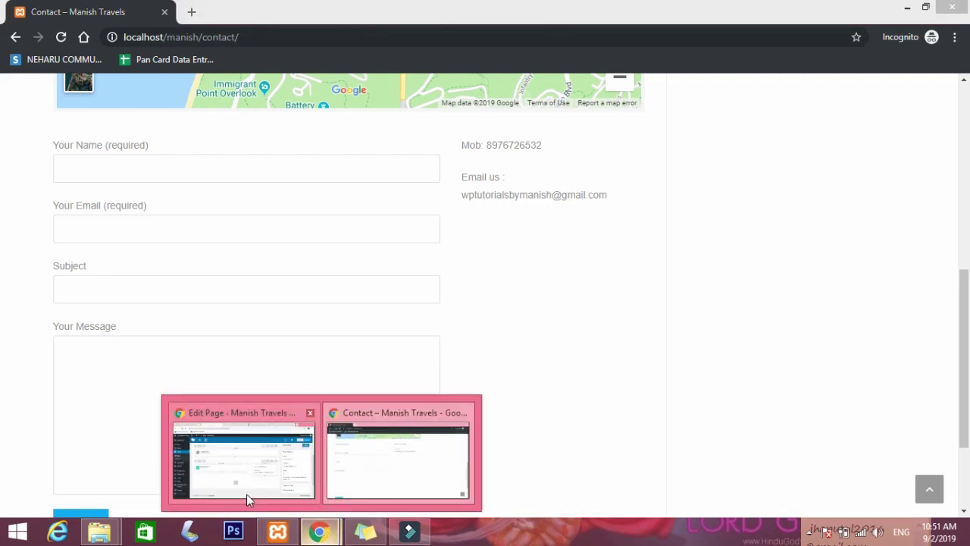
mouse_move(252, 480)
Set the contact row's Row stretch to Stretch row and content and save it.
left_click(225, 447)
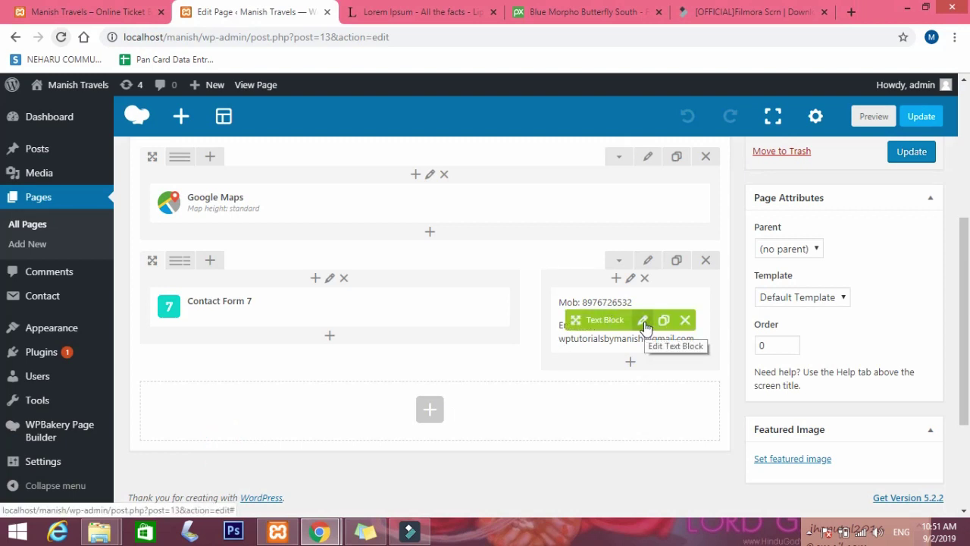
left_click(648, 262)
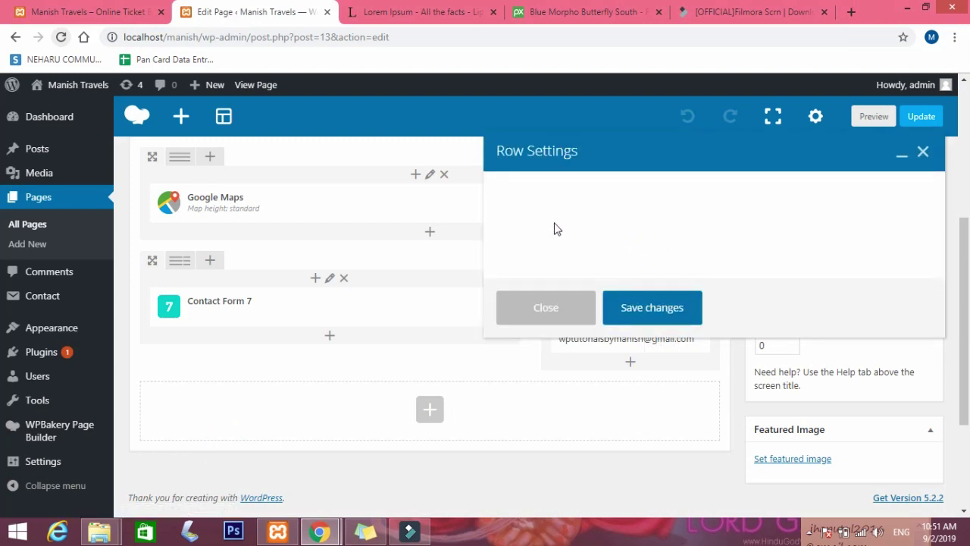
left_click(559, 255)
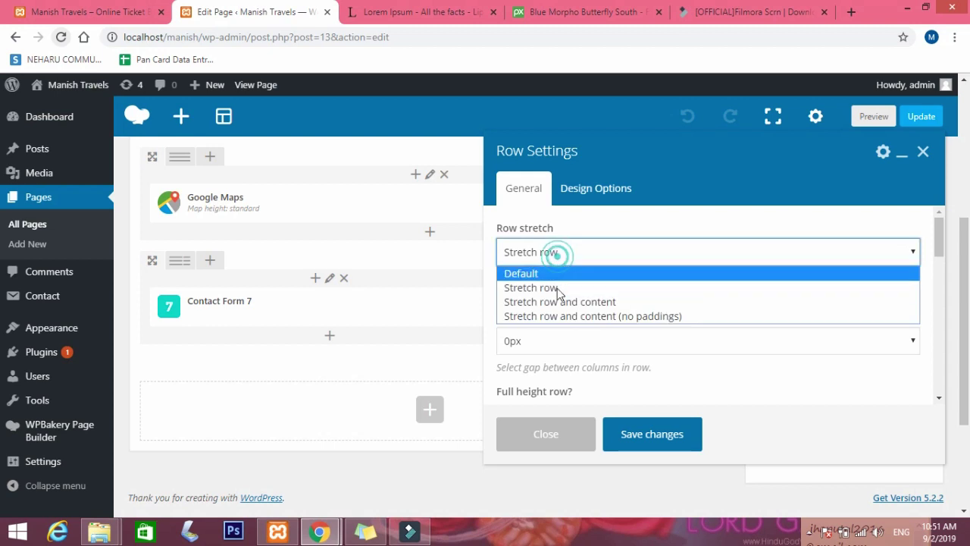
left_click(560, 301)
left_click(638, 428)
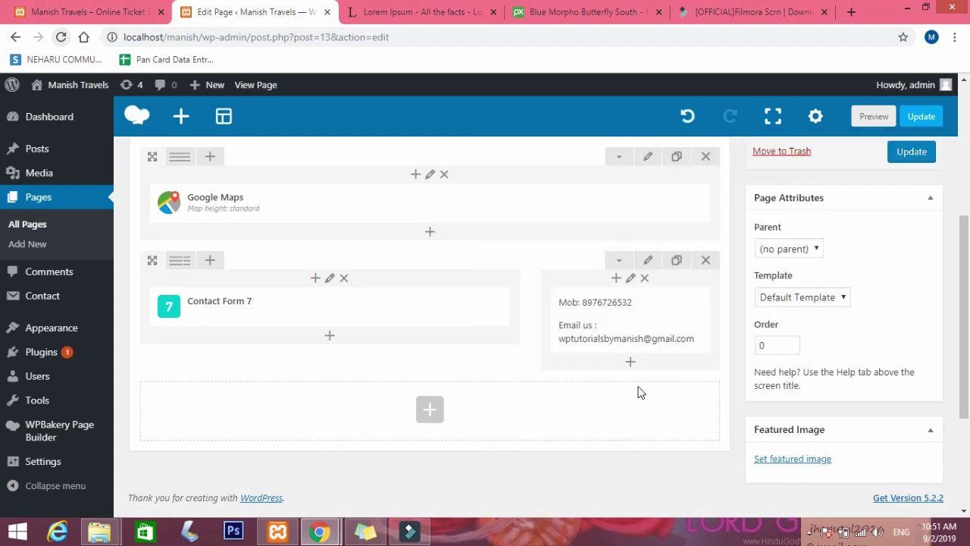
Open the contact details Text Block and inspect the mobile number in its HTML view.
left_click(644, 322)
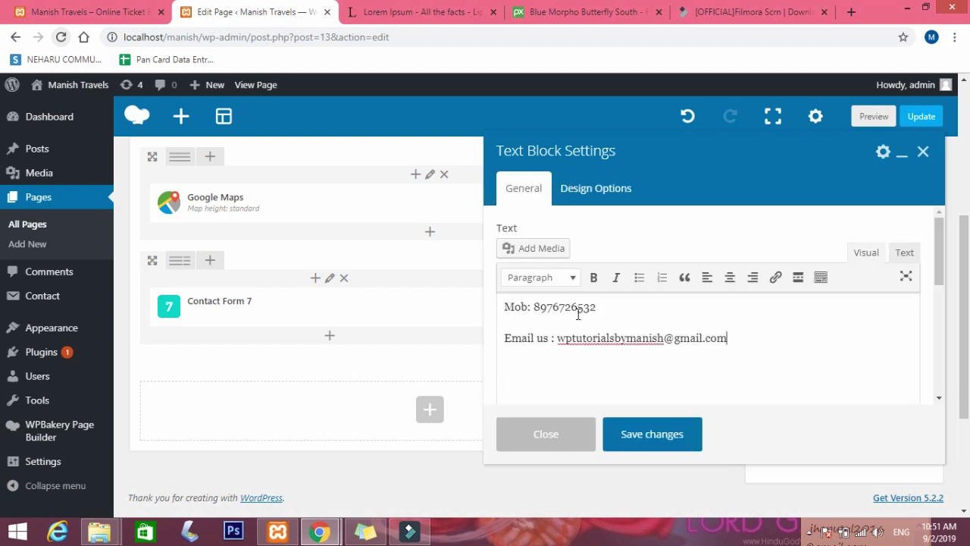
left_click(903, 253)
left_click(520, 304)
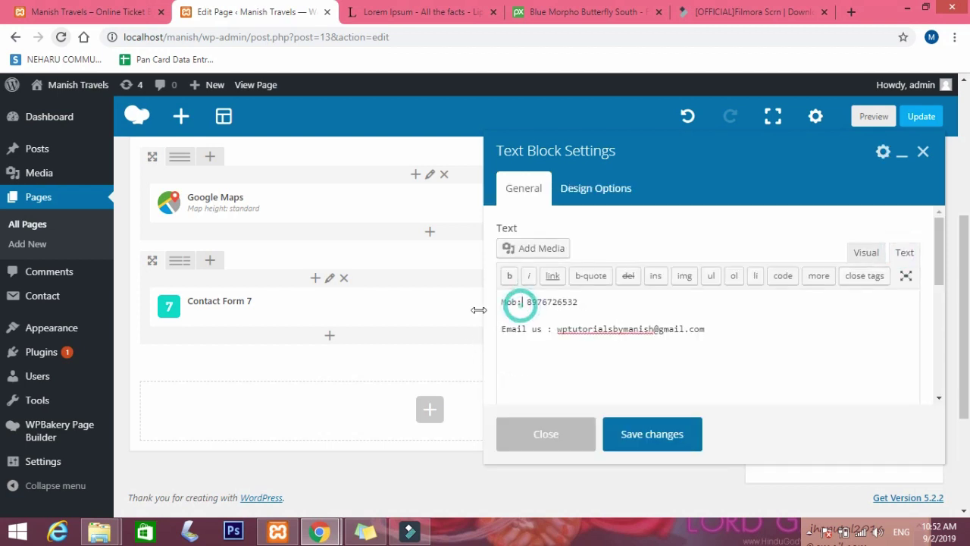
left_click(530, 300)
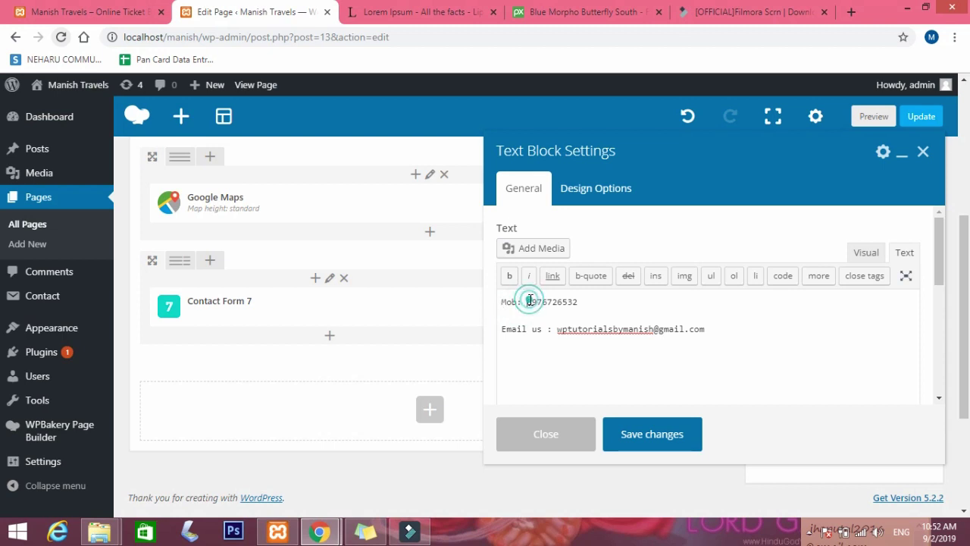
left_click(862, 254)
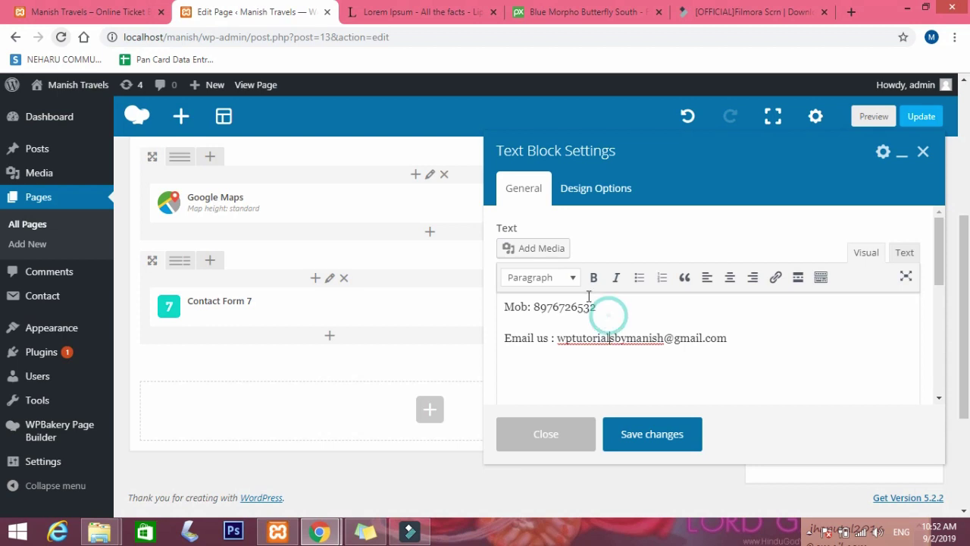
Link the mobile number with a tel: link to its phone number, then select the email address.
left_click_drag(597, 307, 540, 307)
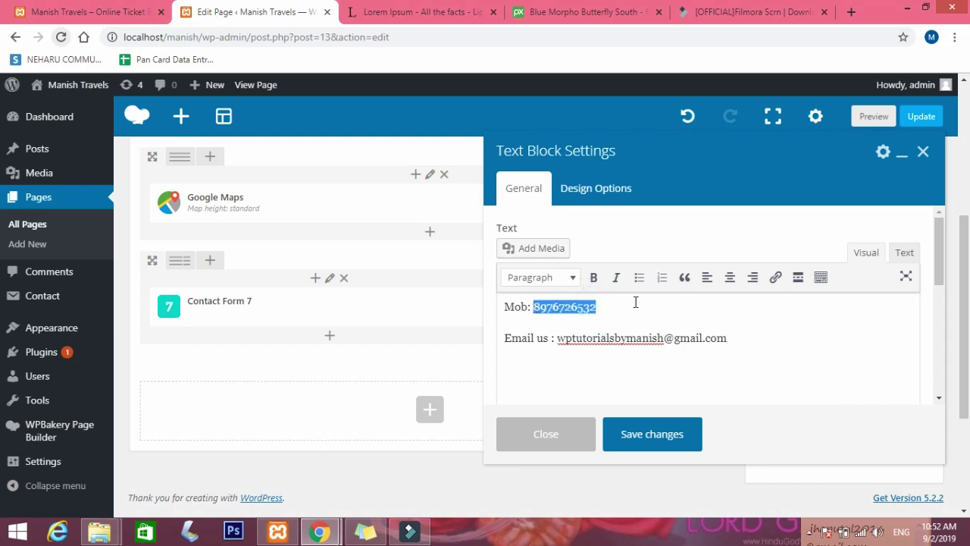
left_click(775, 277)
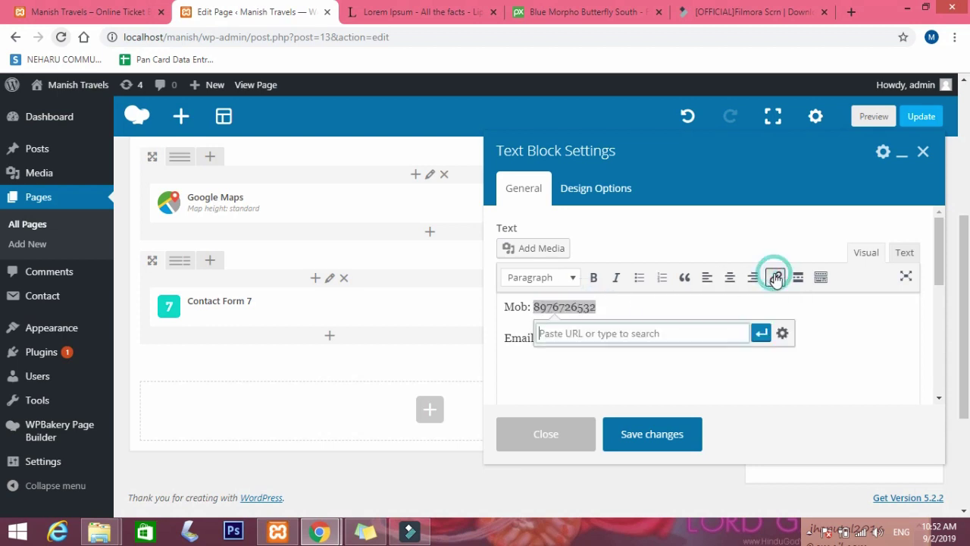
type("tel:")
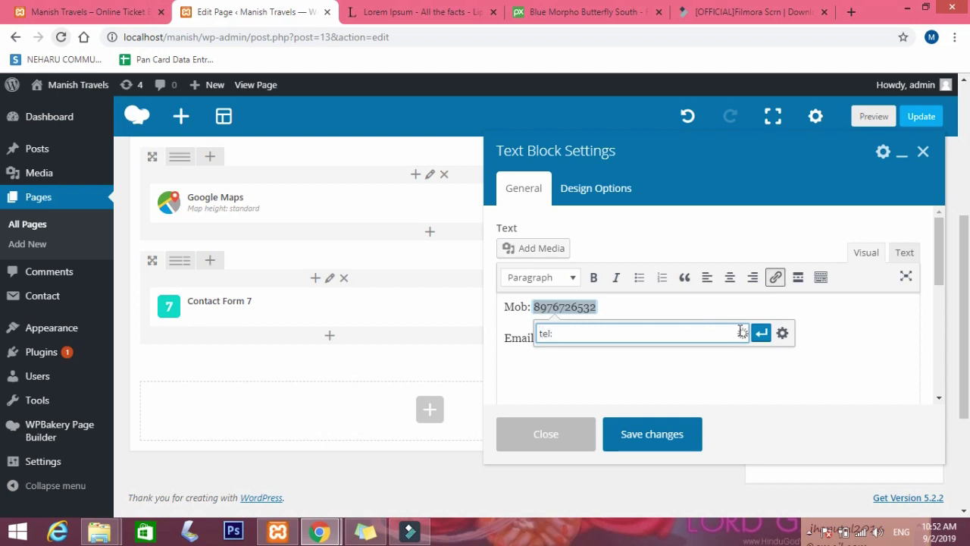
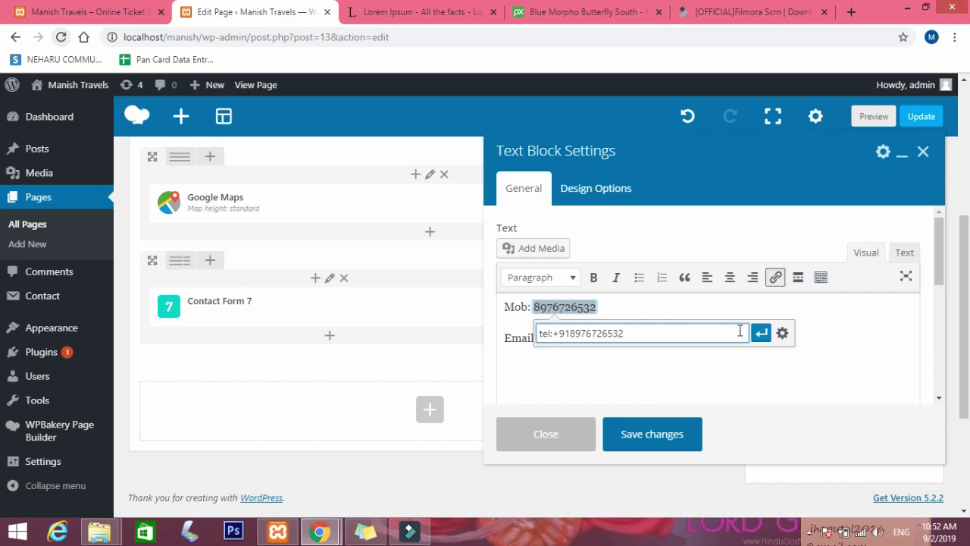
left_click(761, 333)
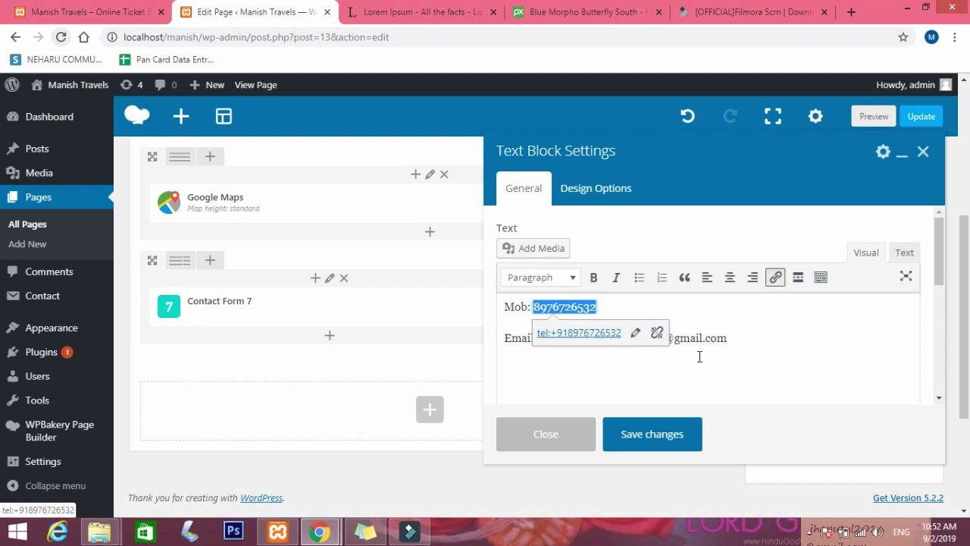
left_click(698, 353)
left_click_drag(728, 338, 558, 340)
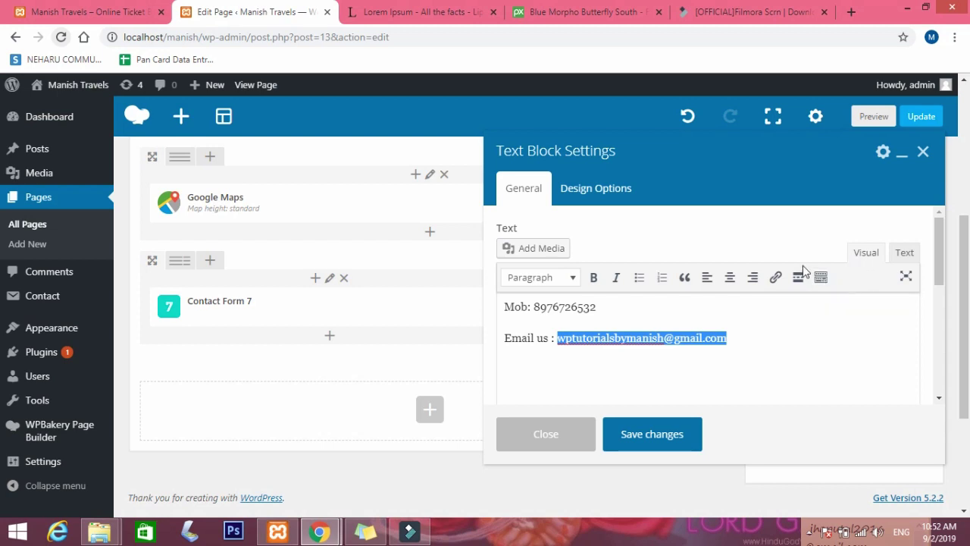
Link the email address with its mailto: URL, save the Text Block and update the page.
left_click(774, 279)
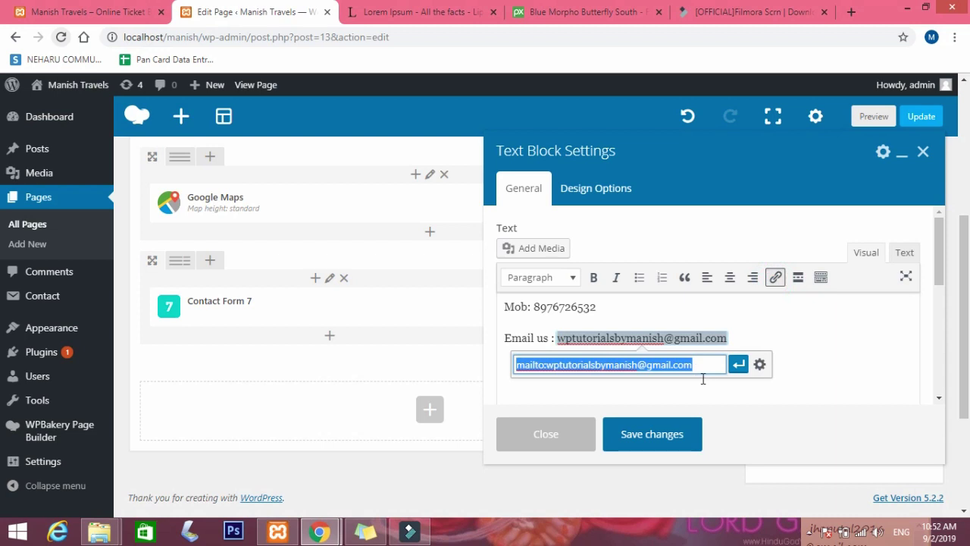
left_click(528, 366)
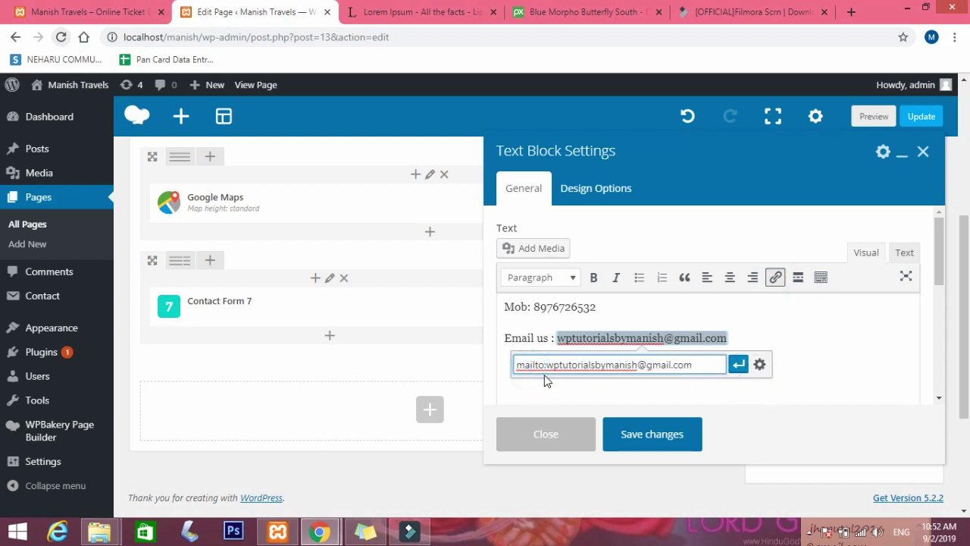
left_click(738, 365)
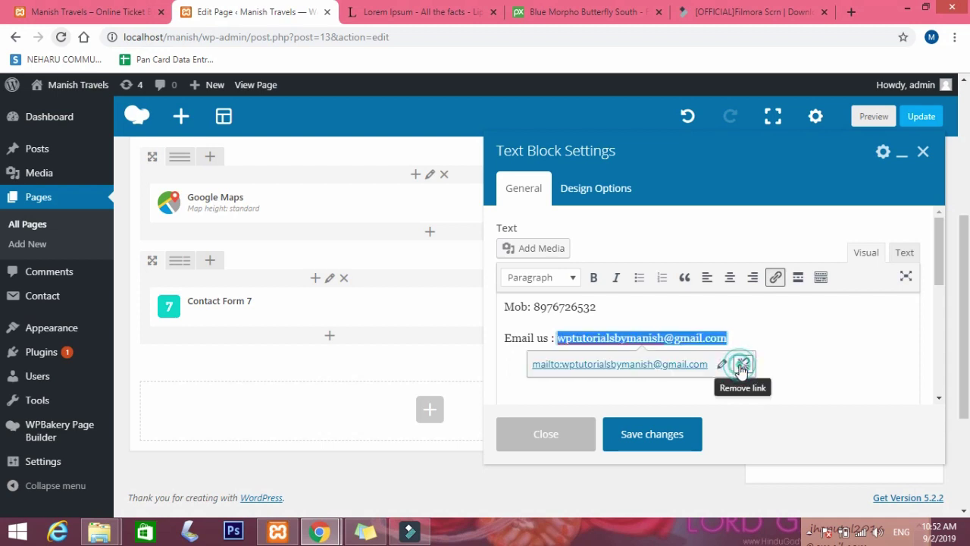
left_click(665, 430)
left_click(905, 153)
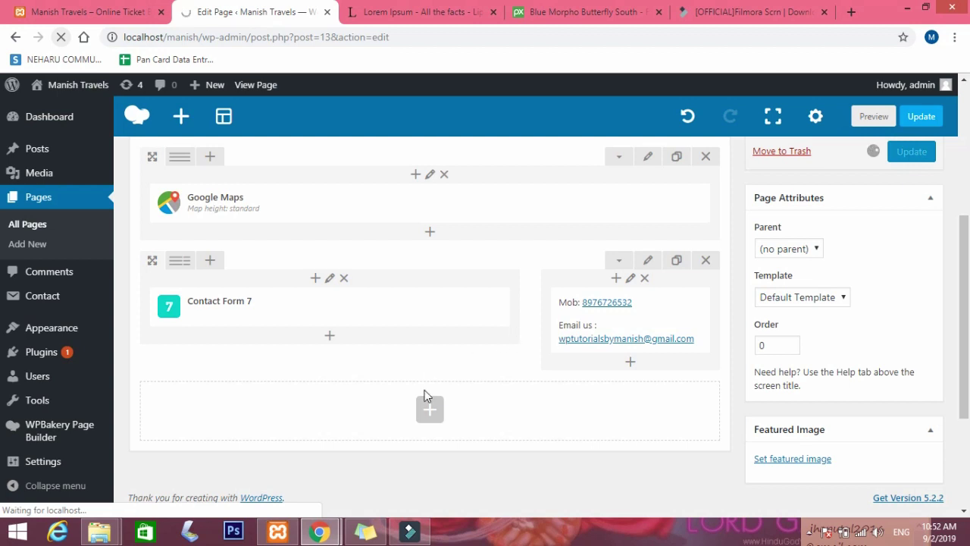
Minimize the video editor and reload the live Contact page.
mouse_move(409, 533)
left_click(409, 534)
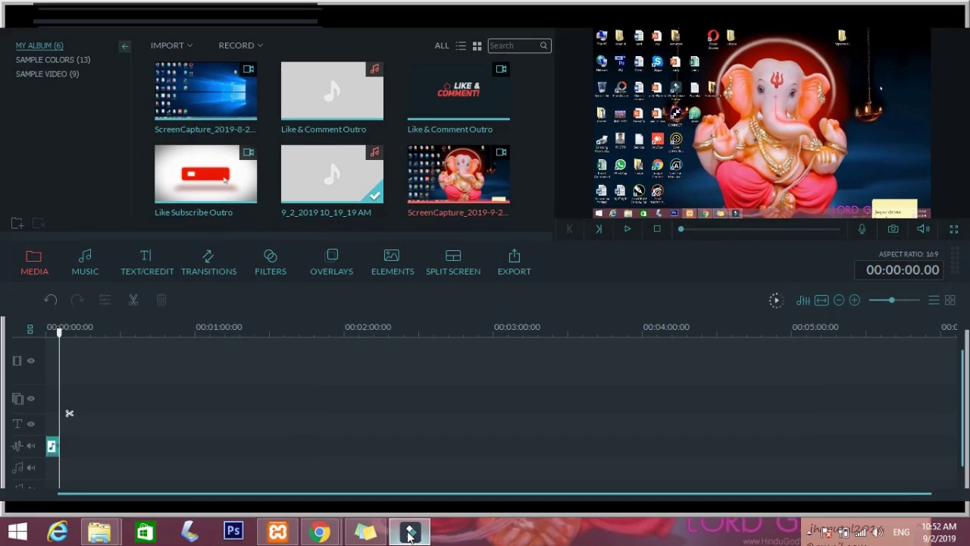
left_click(916, 15)
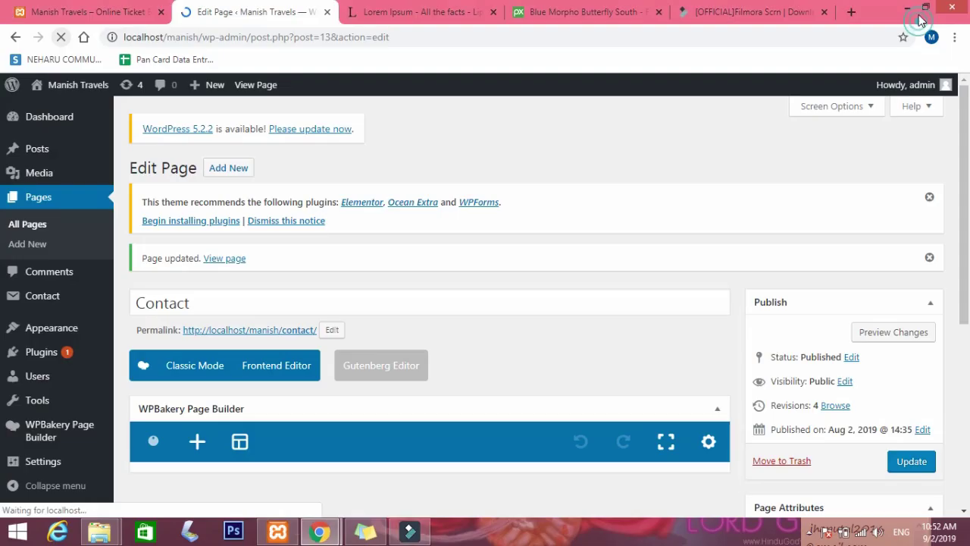
mouse_move(327, 523)
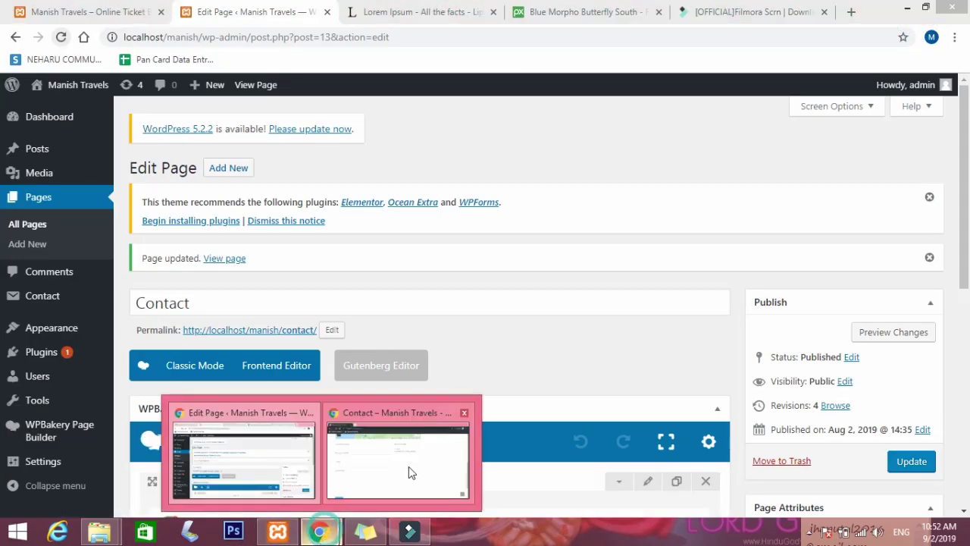
left_click(409, 466)
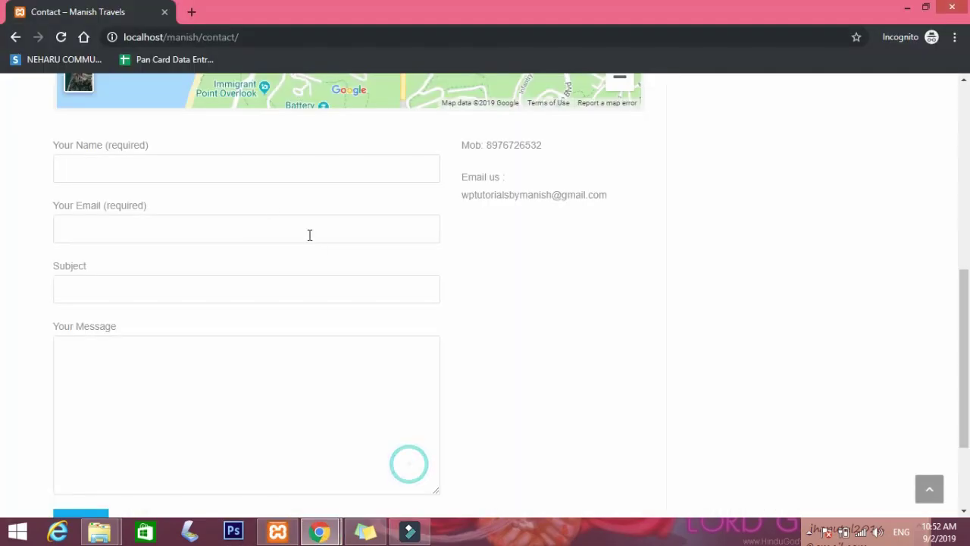
left_click(63, 38)
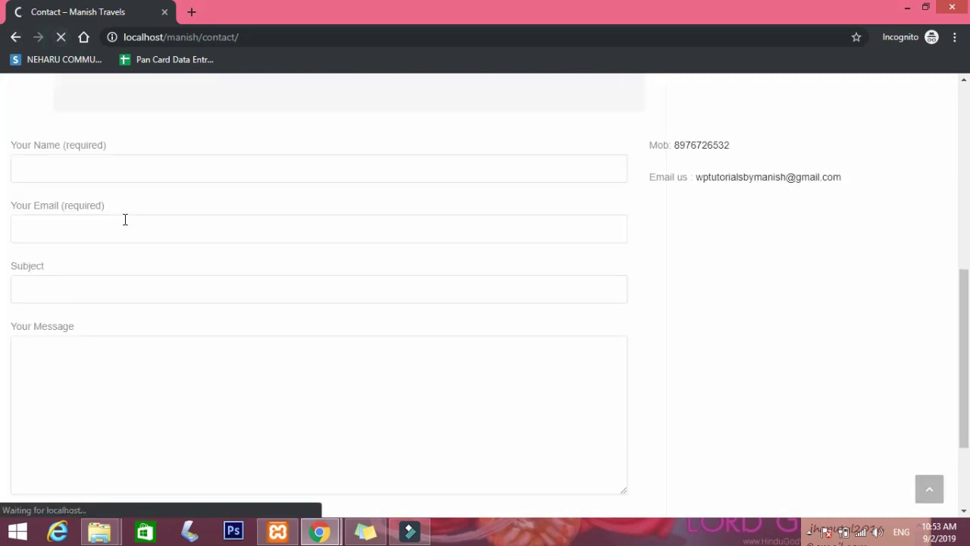
Test the tel: link, cancel the app prompt, and restore down the browser window.
left_click(701, 148)
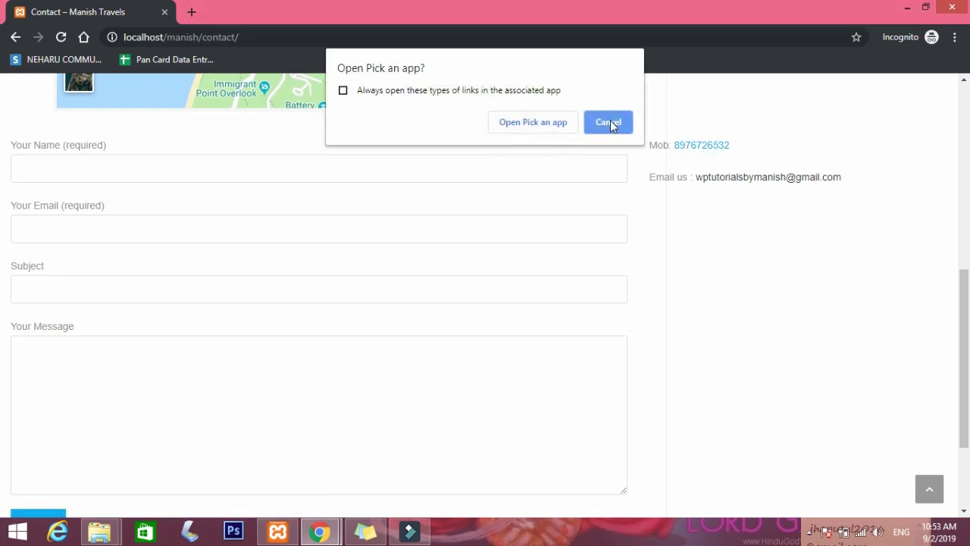
left_click(608, 122)
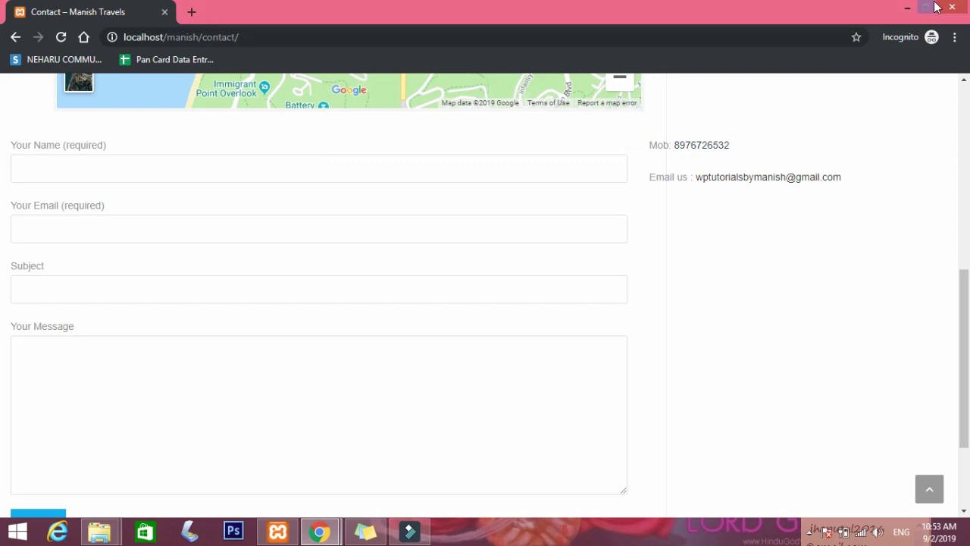
left_click(925, 8)
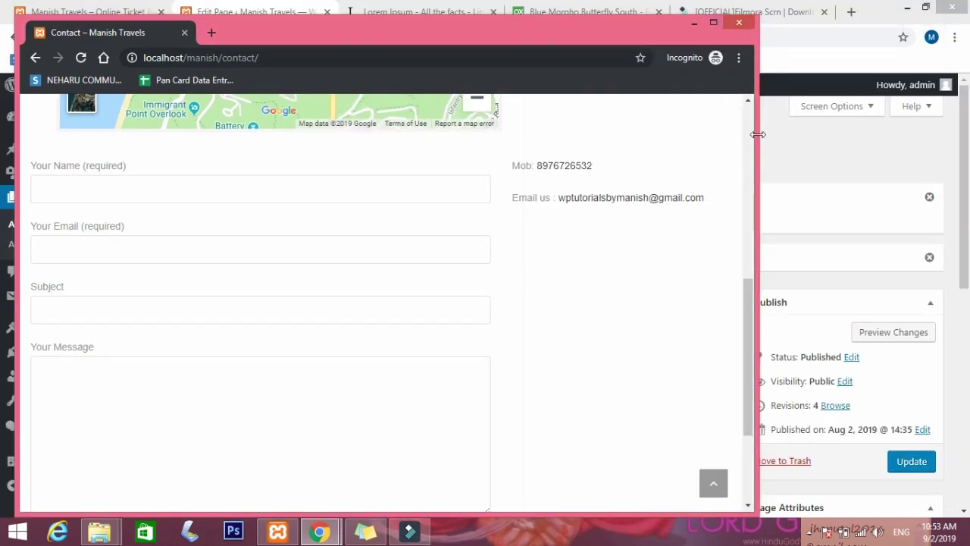
Narrow the Contact page window to about half width to preview the mobile layout.
left_click(760, 138)
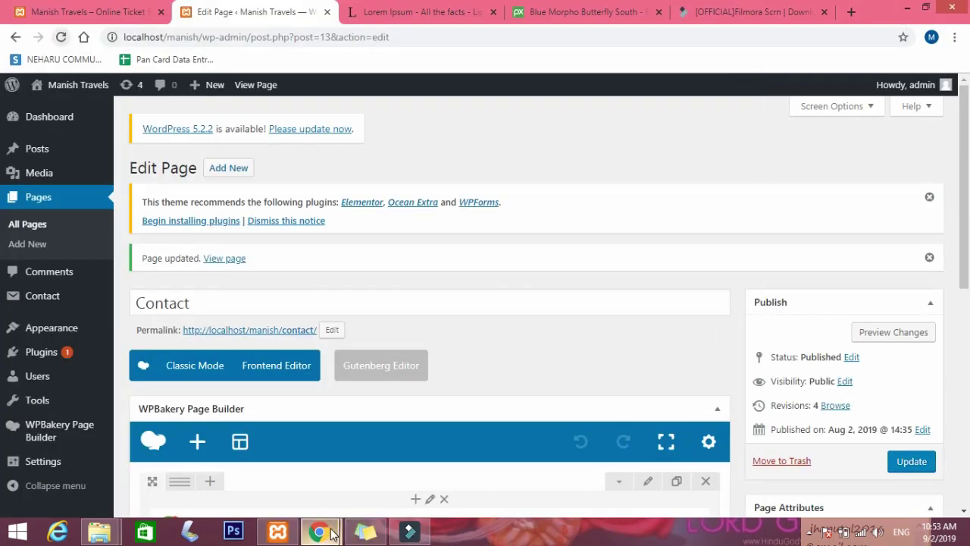
left_click(320, 532)
left_click(465, 455)
left_click_drag(755, 381, 355, 349)
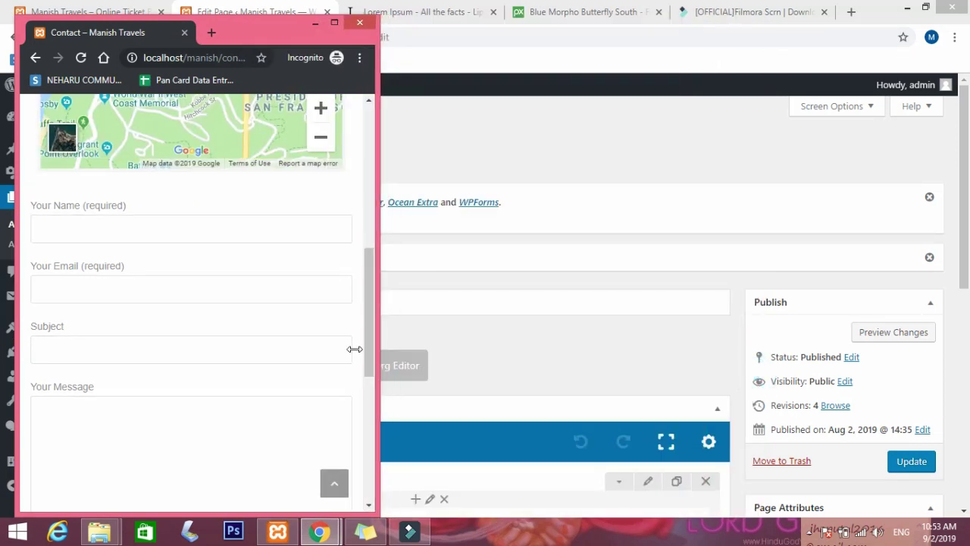
scroll(171, 327, "down", 4)
scroll(171, 327, "up", 6)
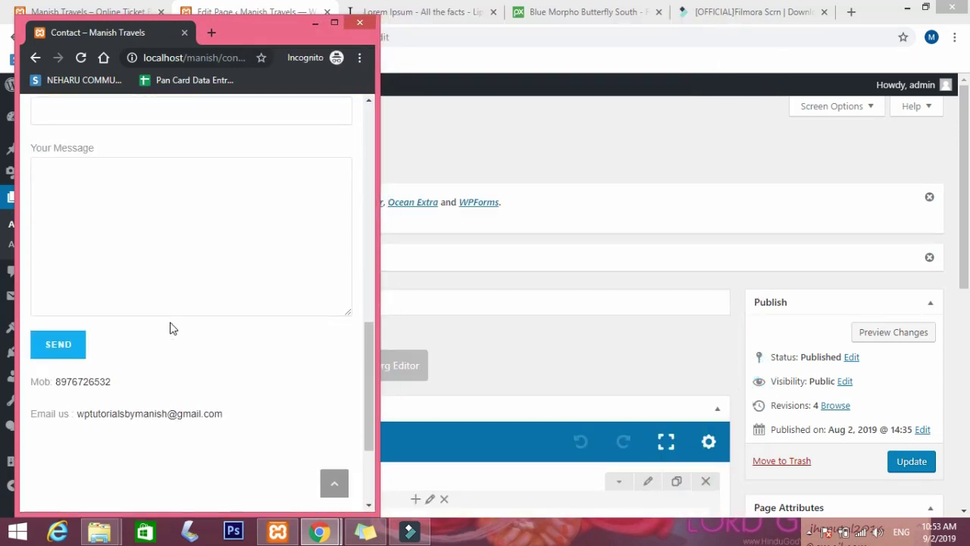
scroll(178, 317, "up", 4)
scroll(178, 316, "down", 8)
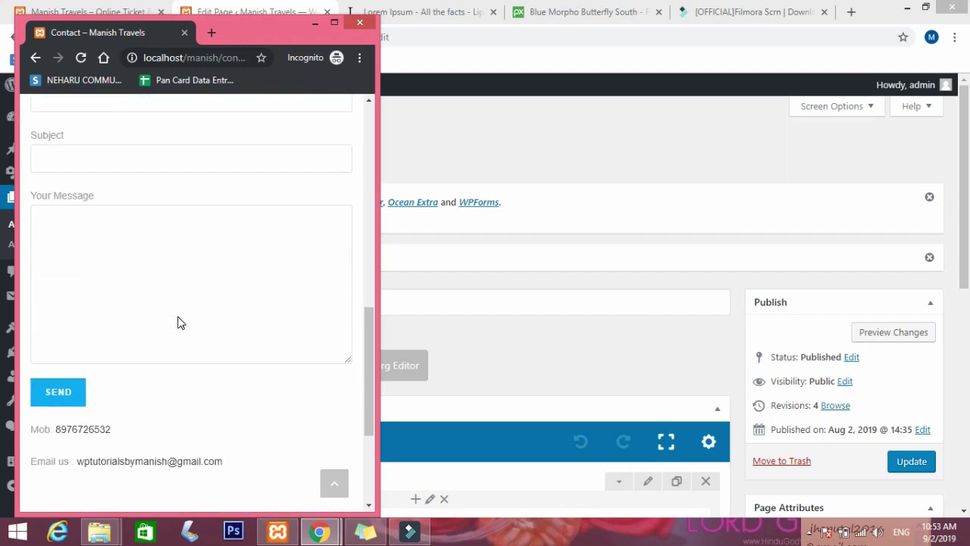
Click through the Name, Email, Subject and Message fields in the narrow layout.
left_click(145, 277)
scroll(145, 278, "up", 2)
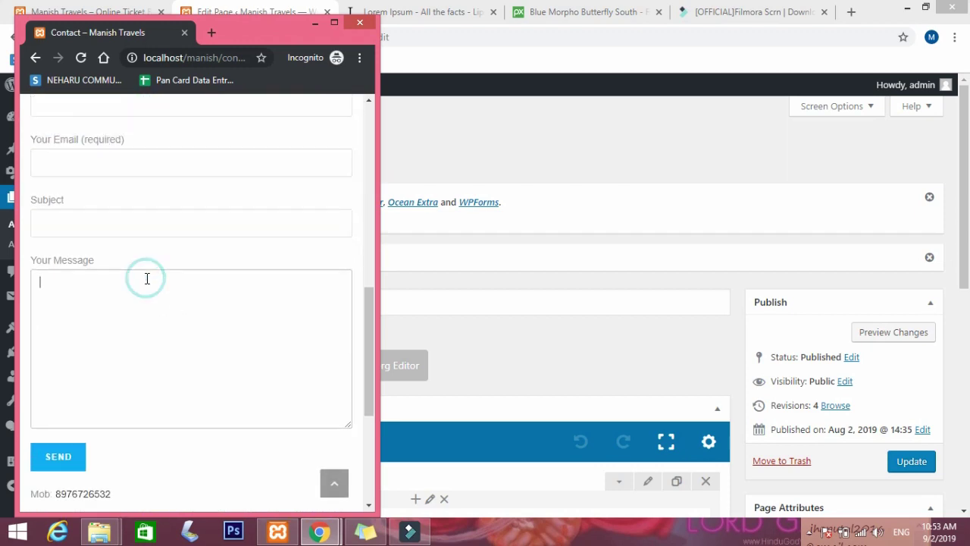
left_click(113, 191)
left_click(98, 251)
left_click(91, 316)
left_click(113, 378)
scroll(114, 378, "down", 4)
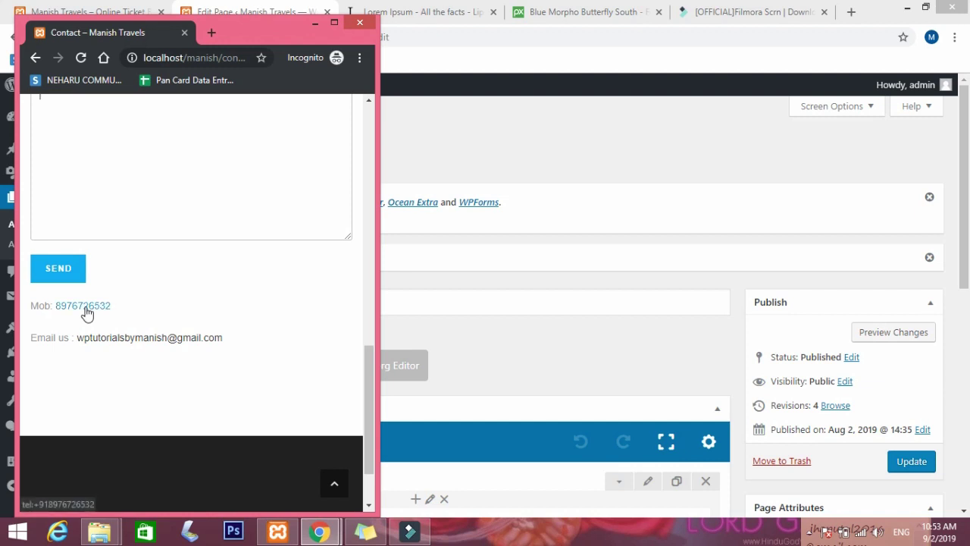
Test the phone link, dismiss the app prompt, and maximize the window again.
left_click(85, 309)
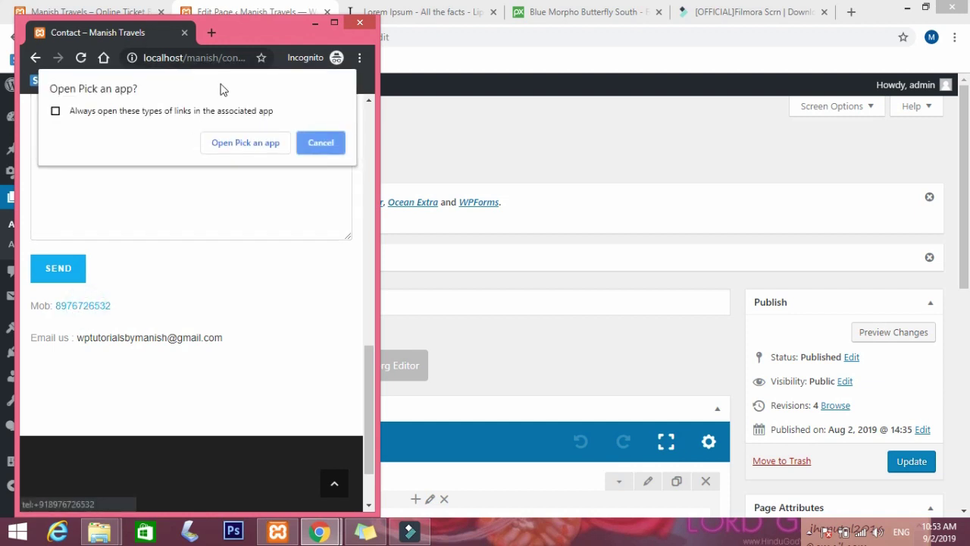
left_click(322, 140)
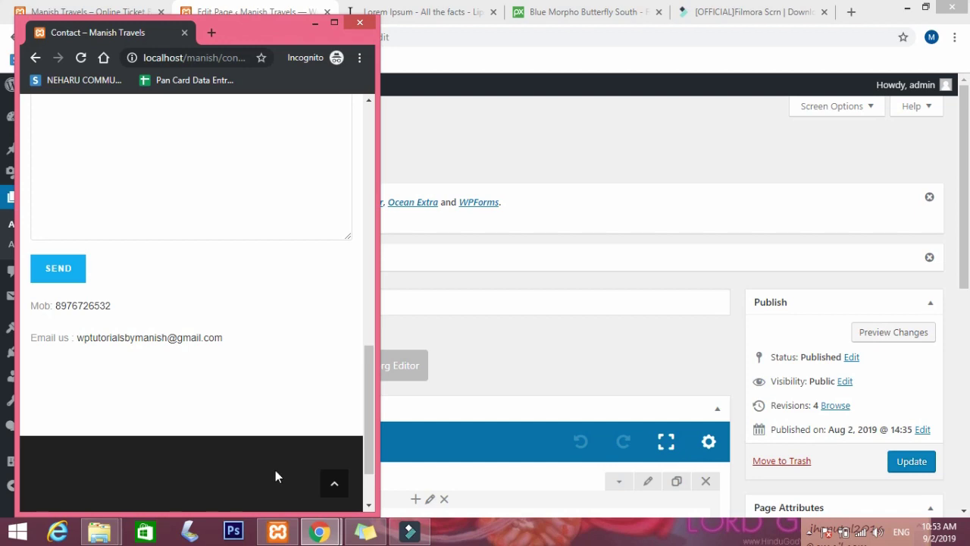
left_click(334, 23)
Test that the email link opens Mail and the phone link prompts for an app, closing both.
scroll(396, 455, "up", 6)
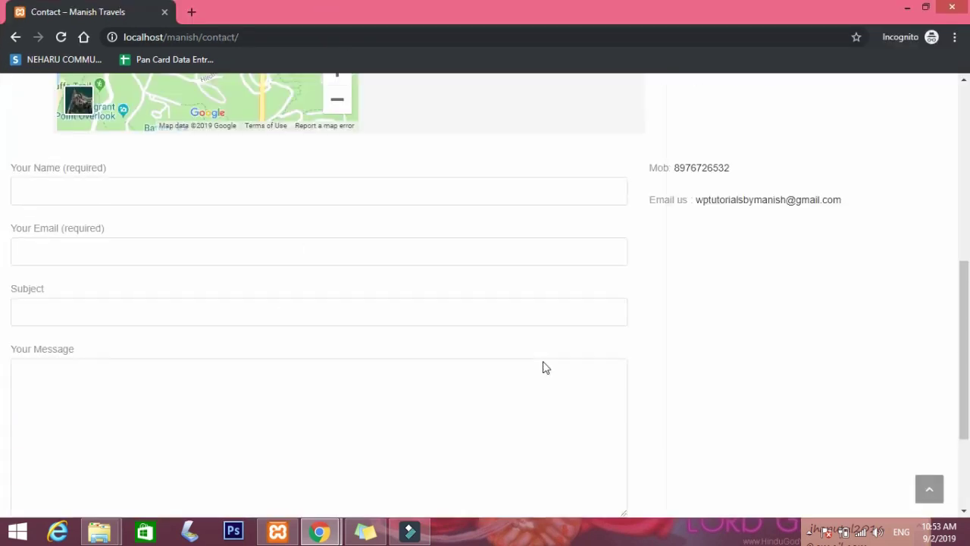
scroll(752, 390, "down", 2)
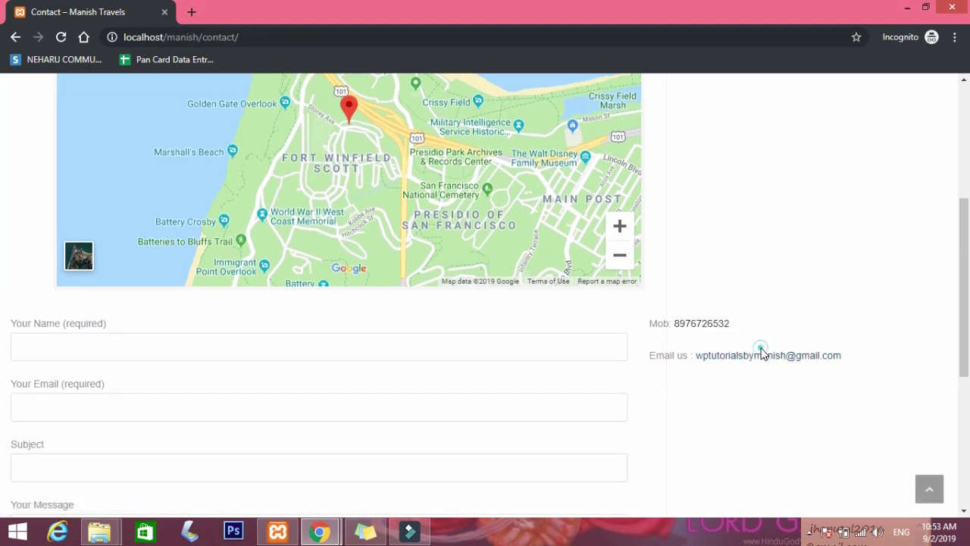
left_click(767, 359)
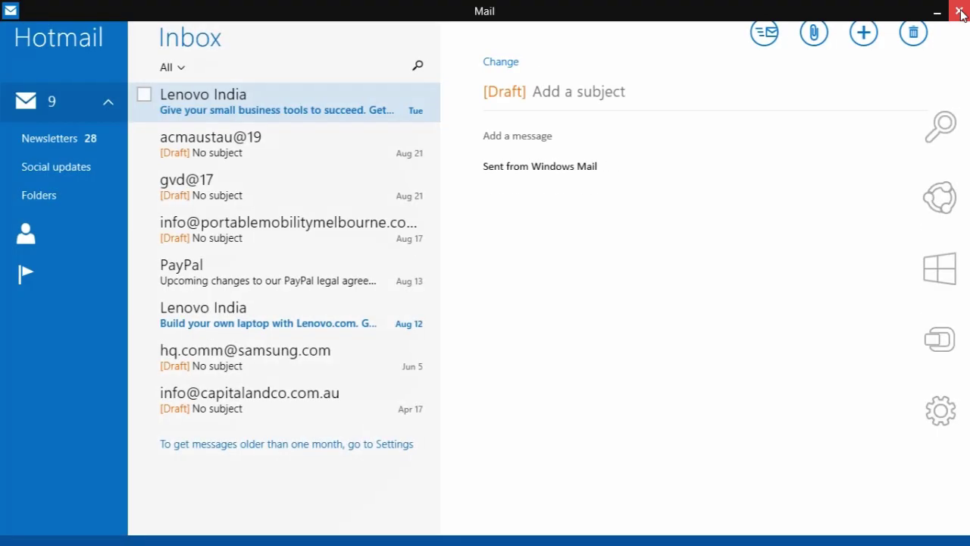
left_click(959, 12)
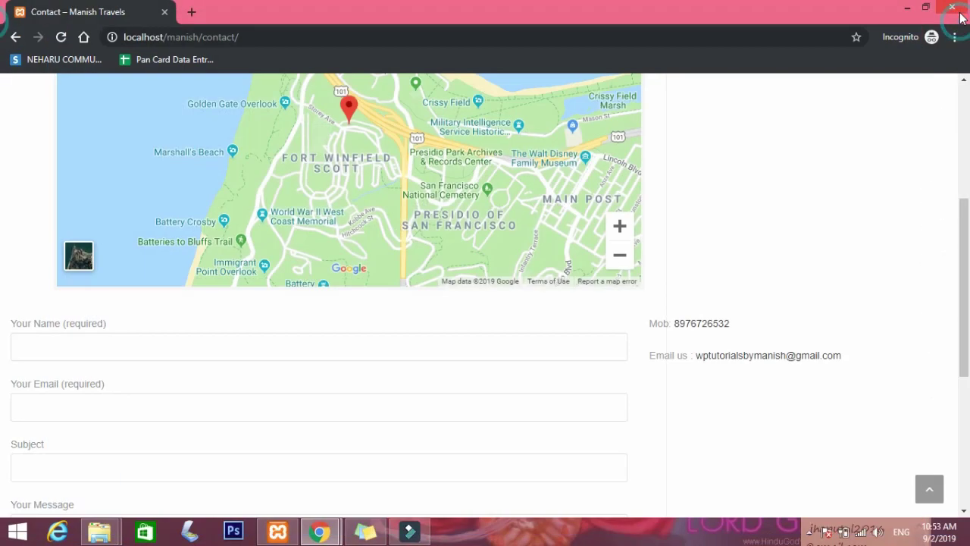
left_click(710, 326)
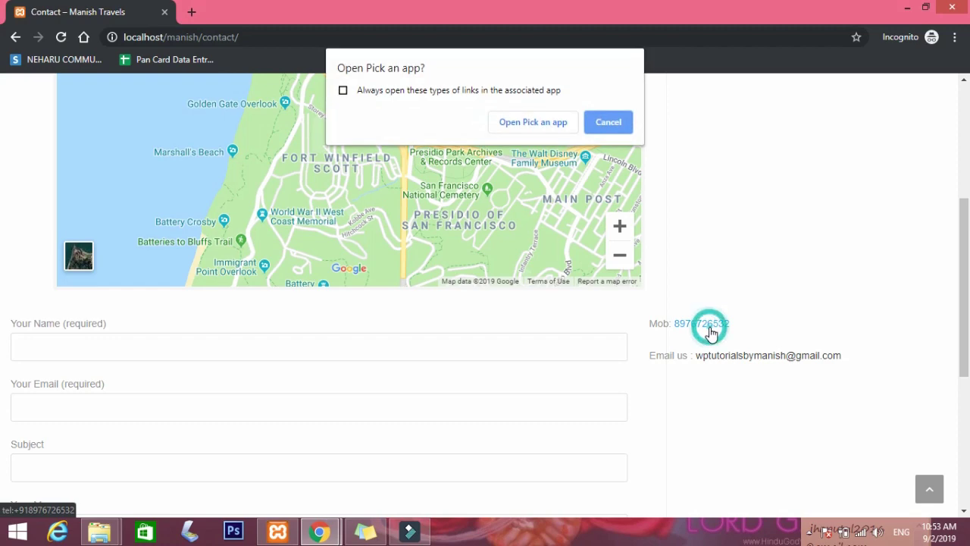
left_click(616, 123)
scroll(720, 178, "up", 4)
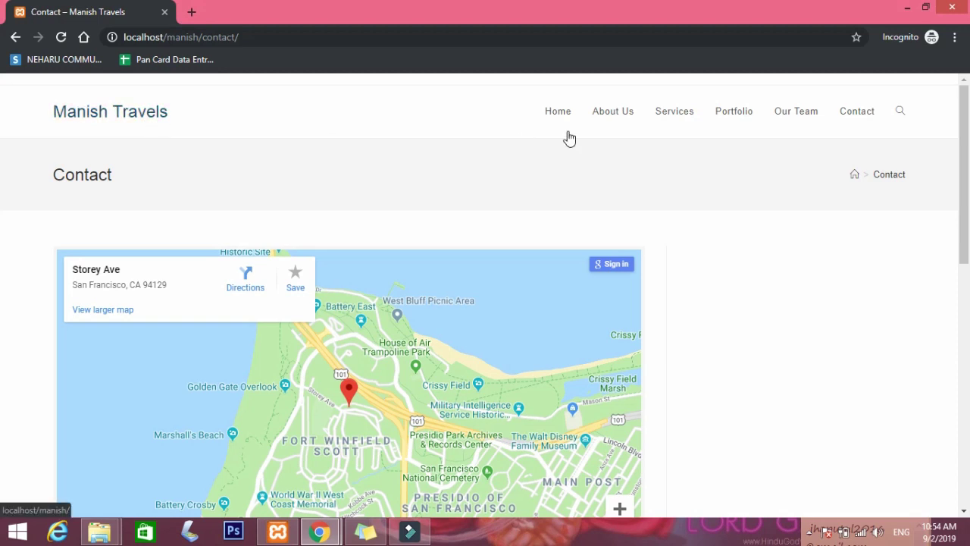
View the empty Portfolio page, then return to the admin editor and open the Pages list.
left_click(746, 119)
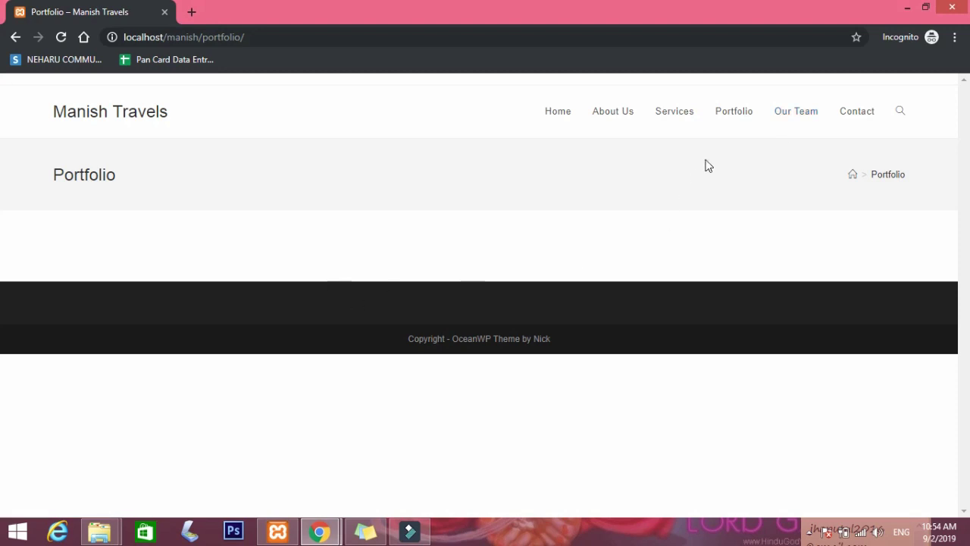
left_click(732, 112)
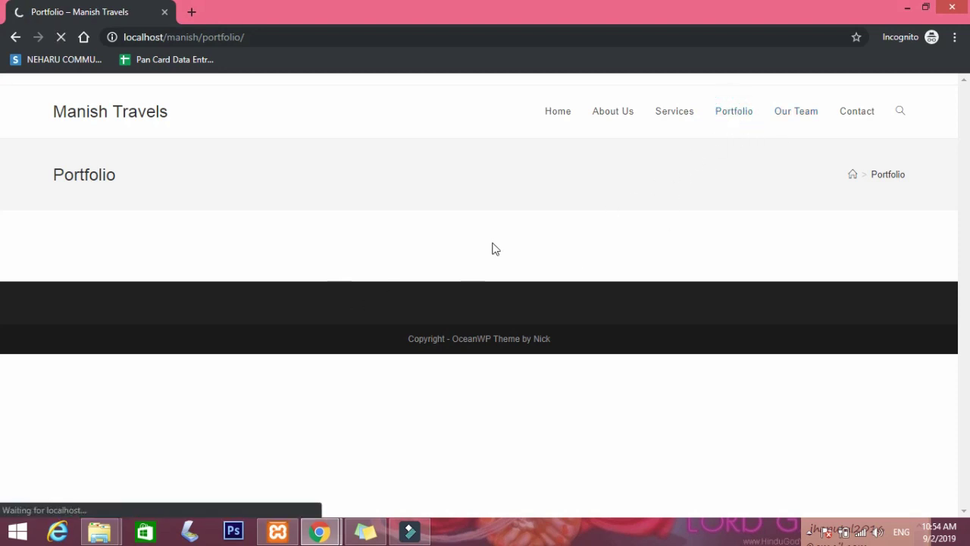
left_click(321, 530)
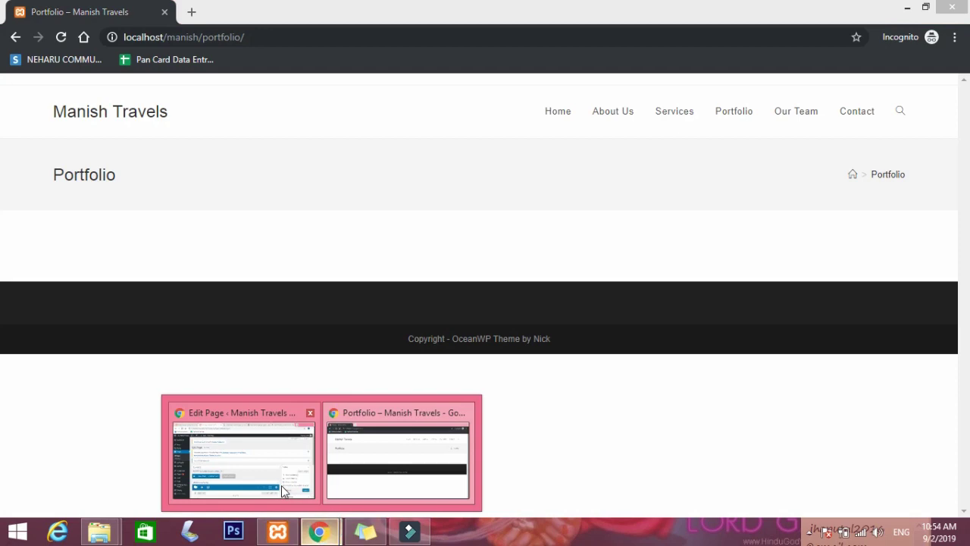
left_click(283, 491)
scroll(379, 331, "down", 5)
scroll(372, 307, "up", 2)
scroll(373, 311, "up", 3)
left_click(80, 211)
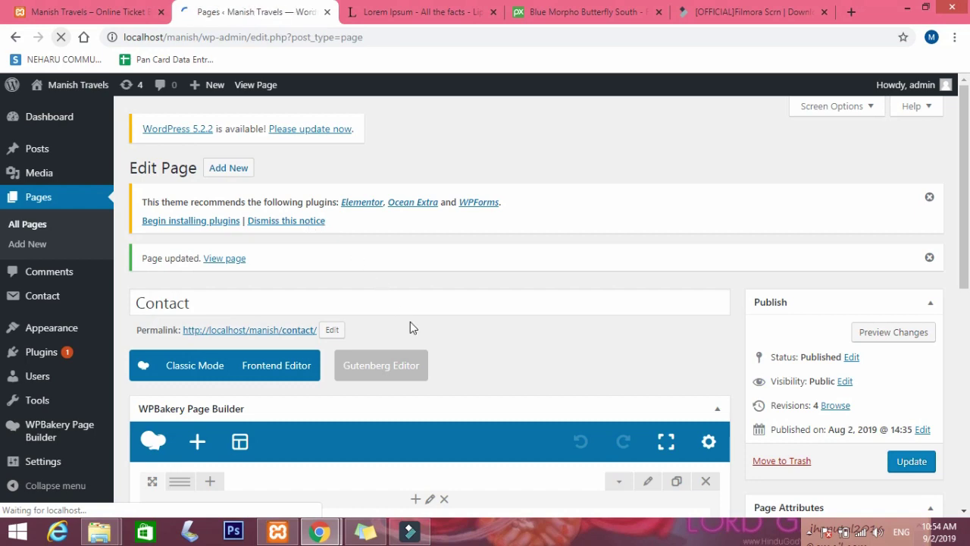
Edit the Portfolio page from All Pages, find it empty, and go to the Dashboard.
scroll(171, 320, "down", 3)
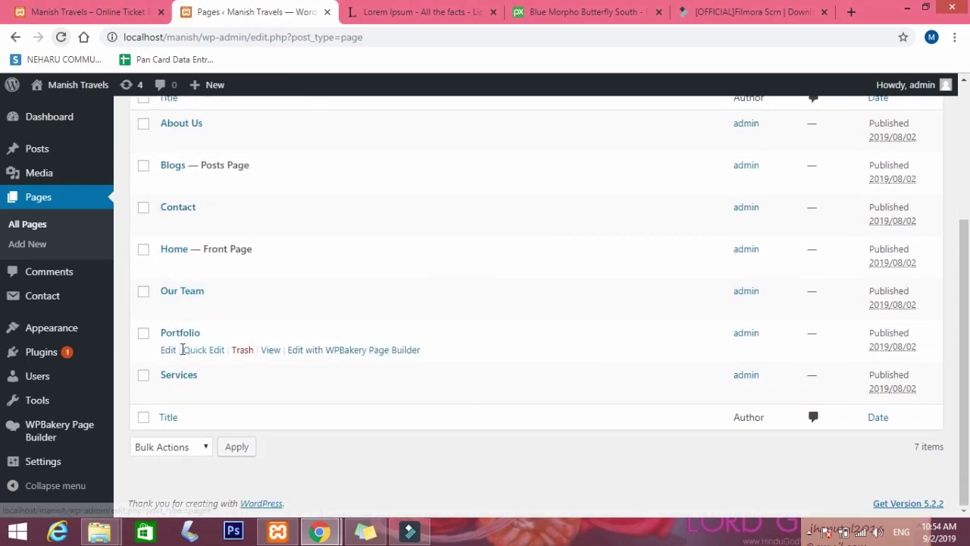
left_click(169, 350)
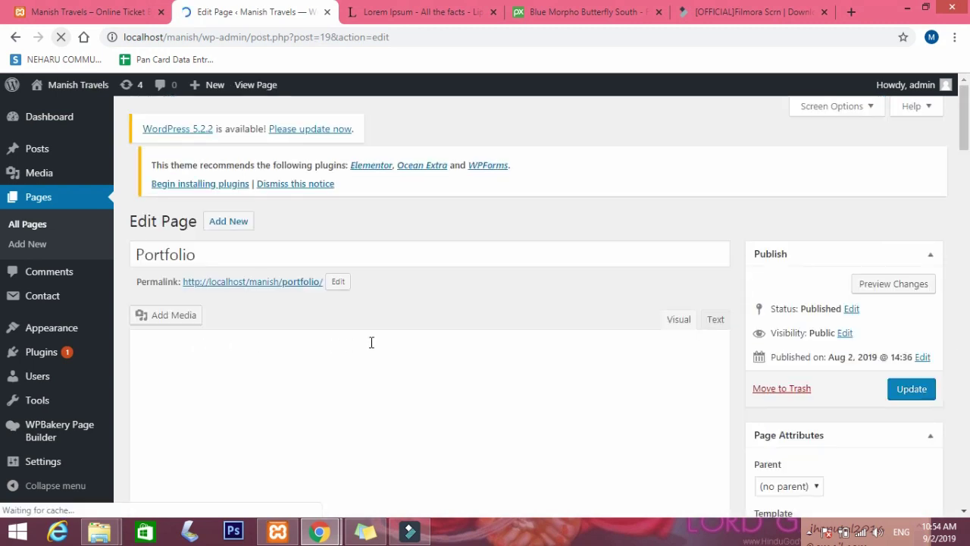
scroll(320, 340, "down", 1)
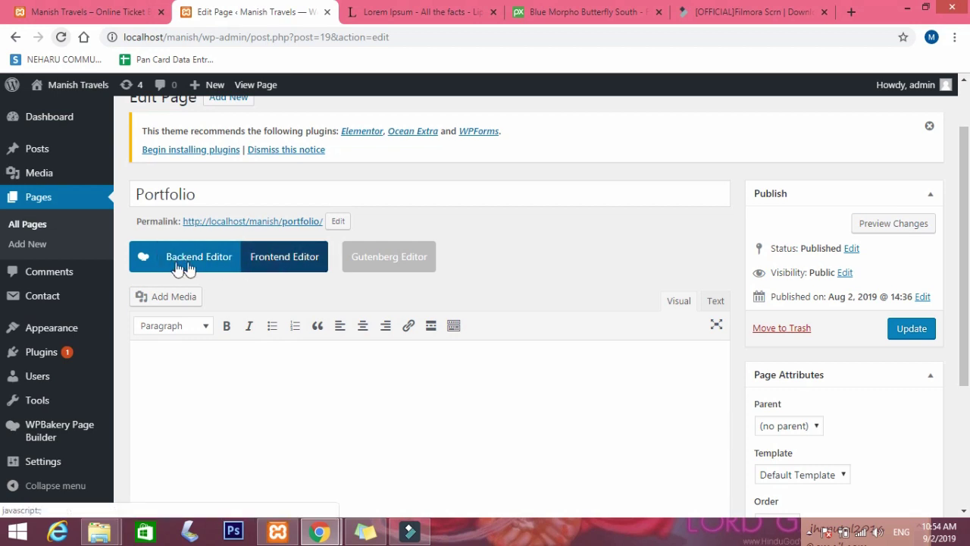
scroll(538, 278, "up", 1)
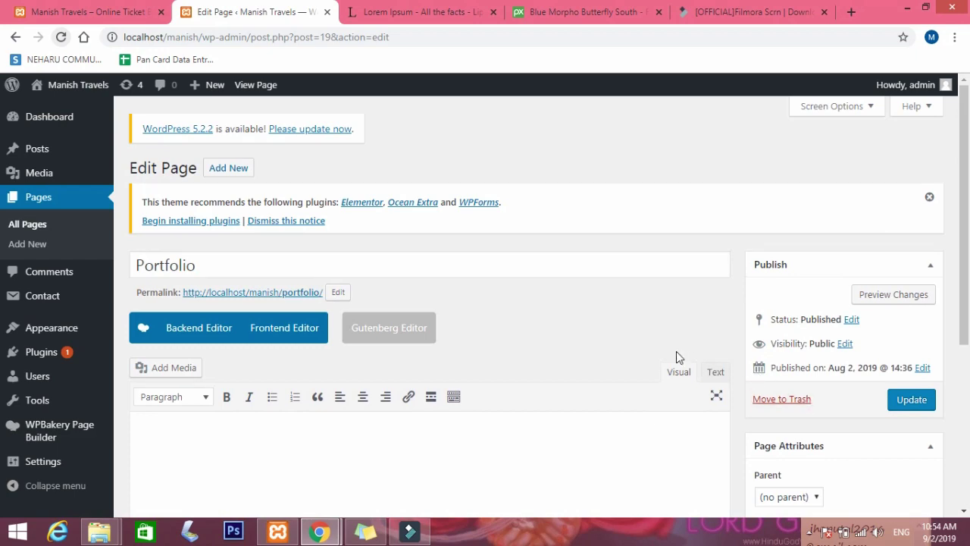
left_click(60, 121)
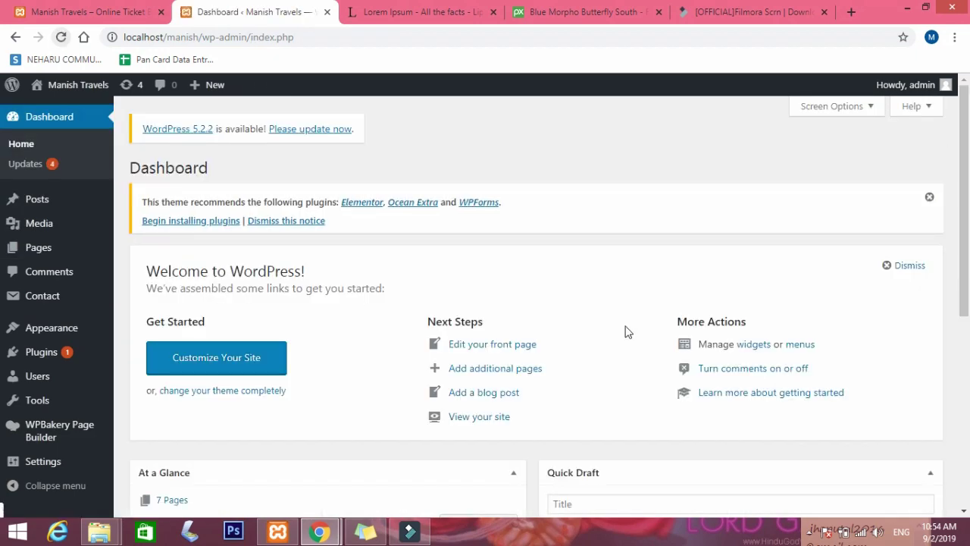
scroll(394, 294, "down", 1)
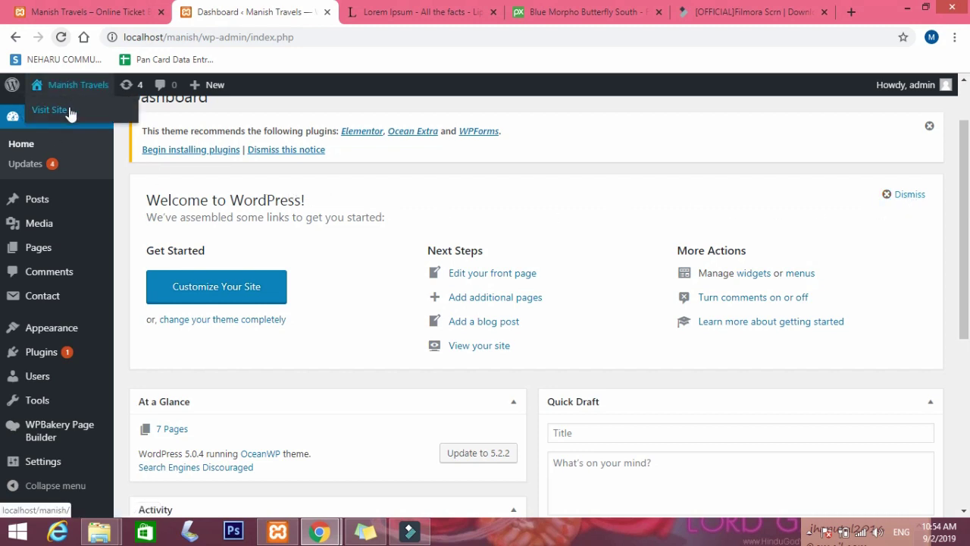
scroll(626, 258, "down", 3)
scroll(626, 257, "up", 2)
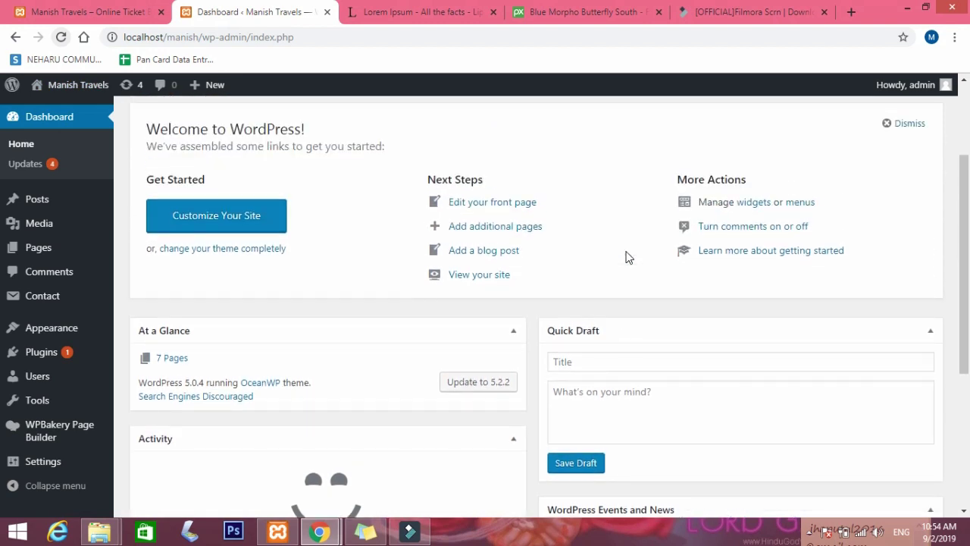